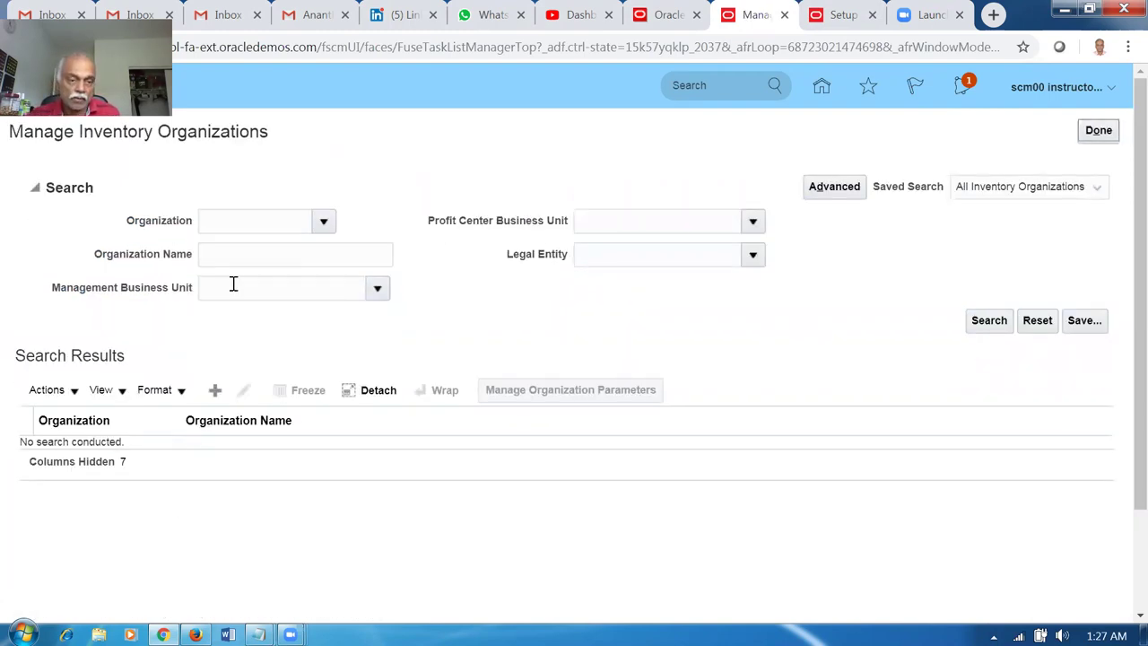
# Search inventory organizations by name '00', then clear the name criterion.
pyautogui.click(281, 258)
pyautogui.write('00')
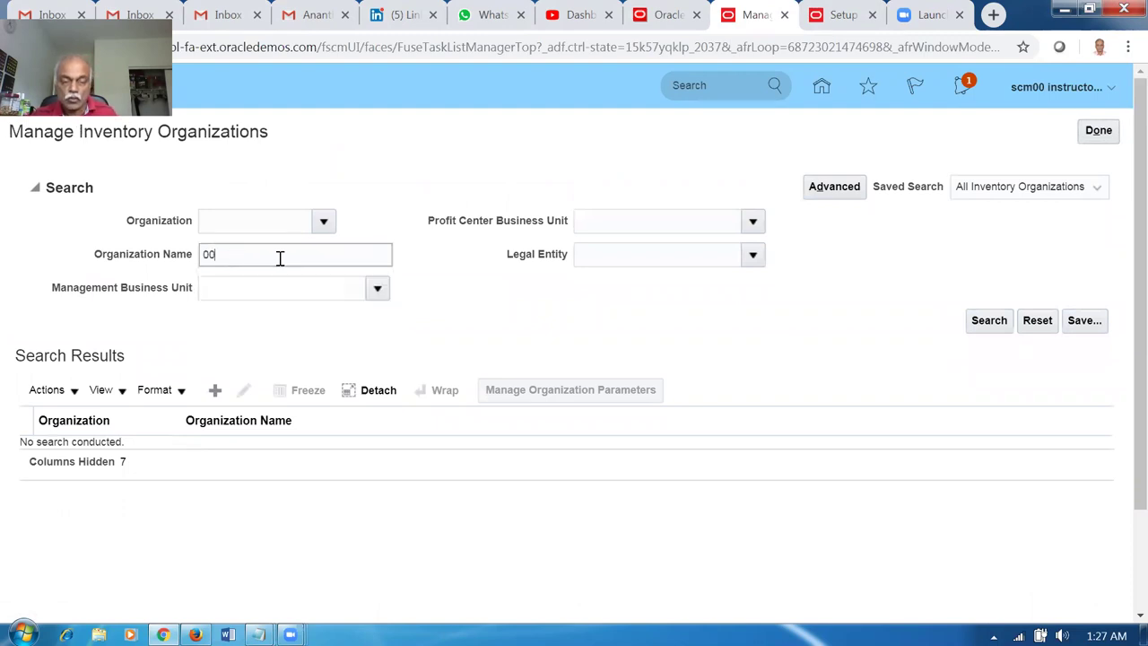
pyautogui.click(987, 324)
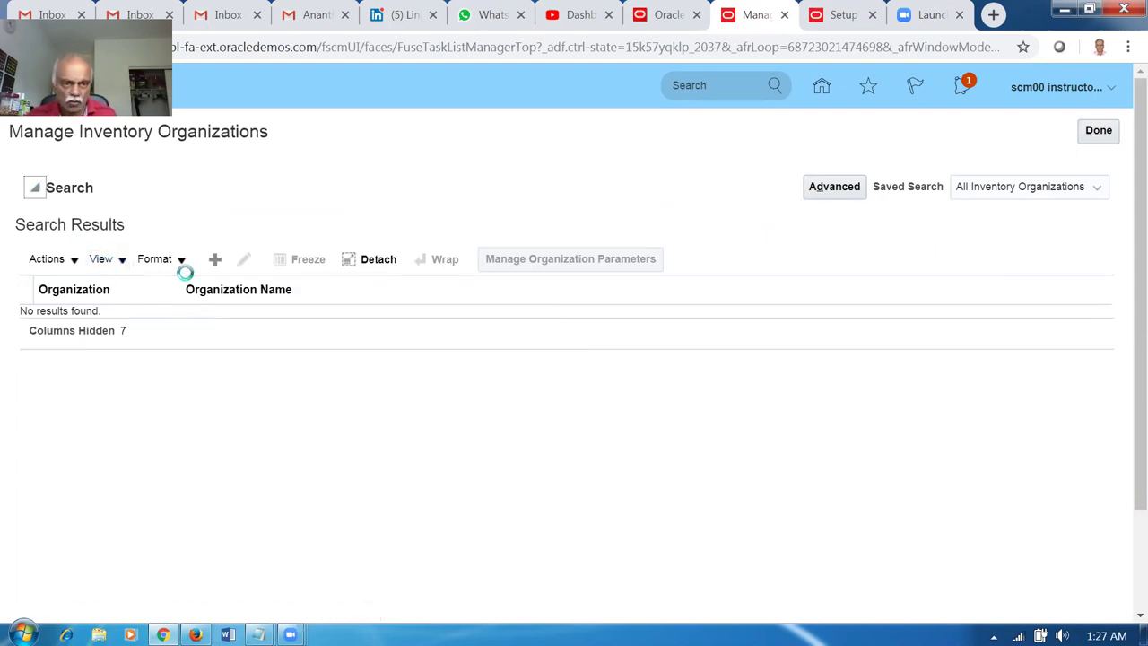
pyautogui.moveTo(231, 254); pyautogui.dragTo(142, 261)
pyautogui.press('BackSpace')
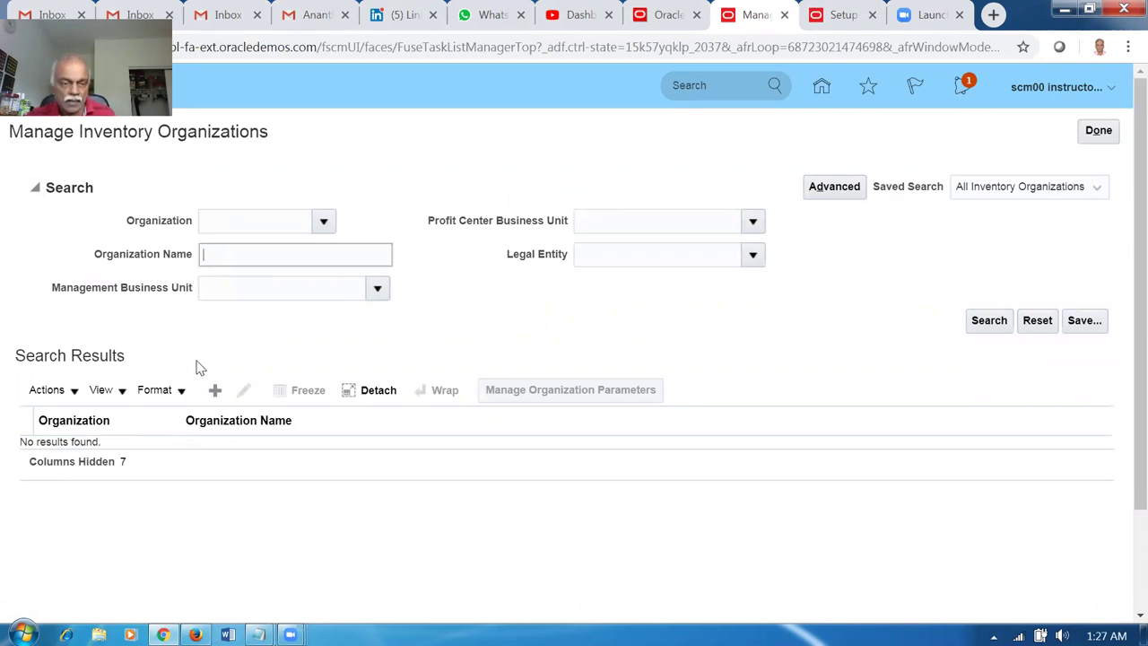
# Look up inventory organization code 001 to confirm it is Seattle.
pyautogui.click(236, 222)
pyautogui.write('00')
pyautogui.press('Tab')
pyautogui.click(1001, 325)
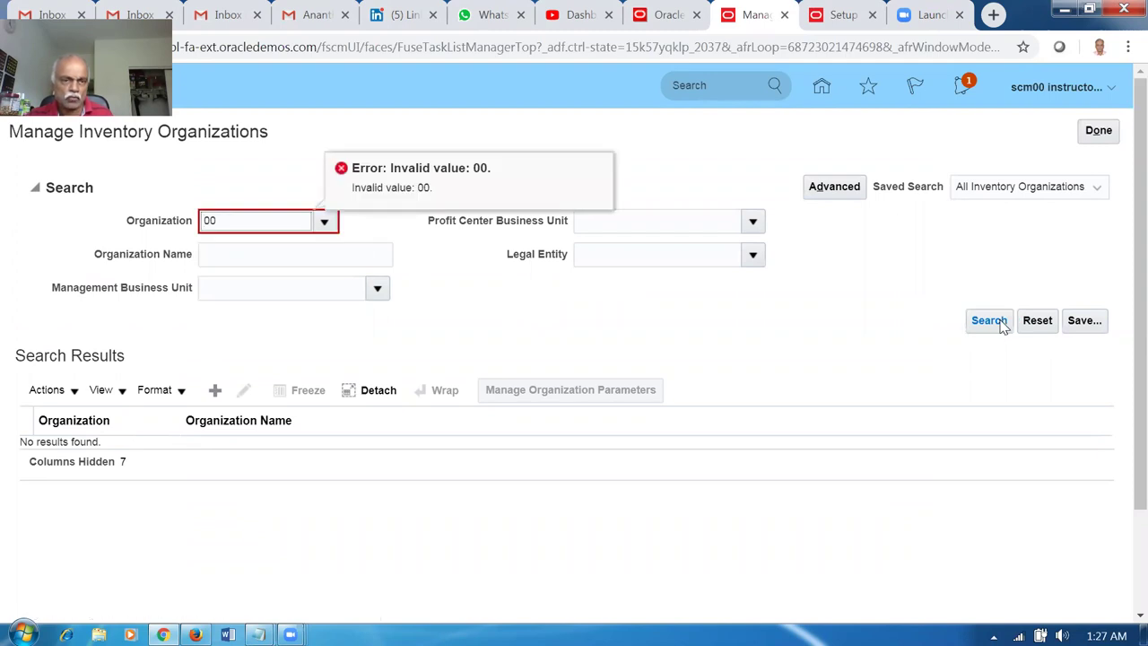
pyautogui.click(233, 220)
pyautogui.write('1')
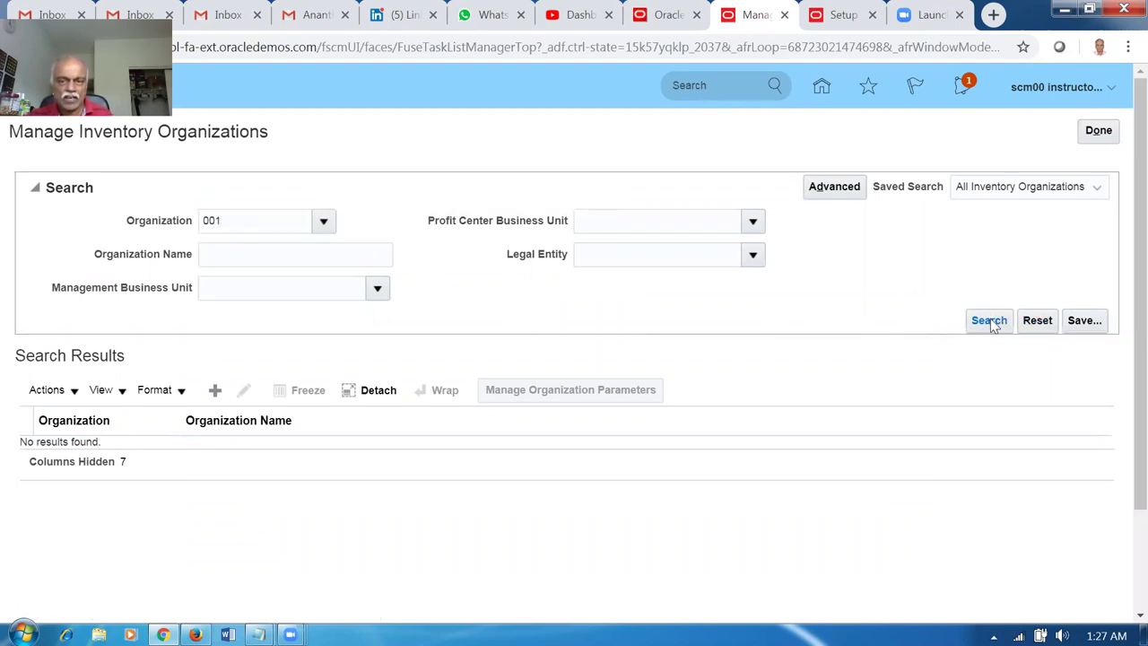
pyautogui.click(992, 321)
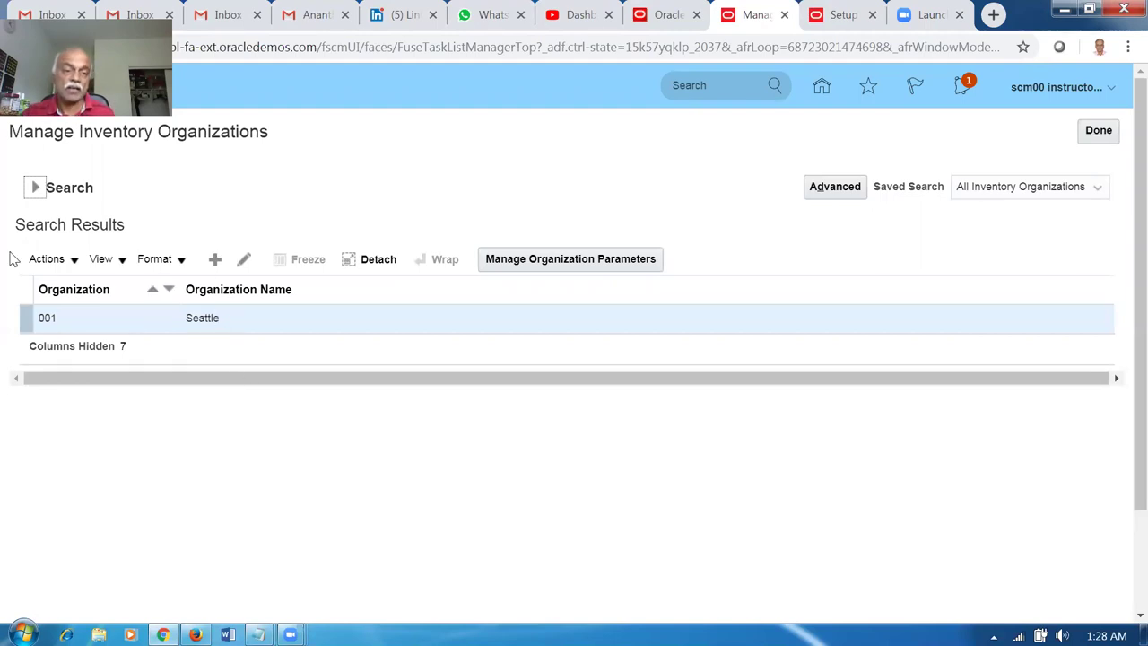
# Look up organization code 002 (Atlanta), then close the inventory organizations page.
pyautogui.click(34, 187)
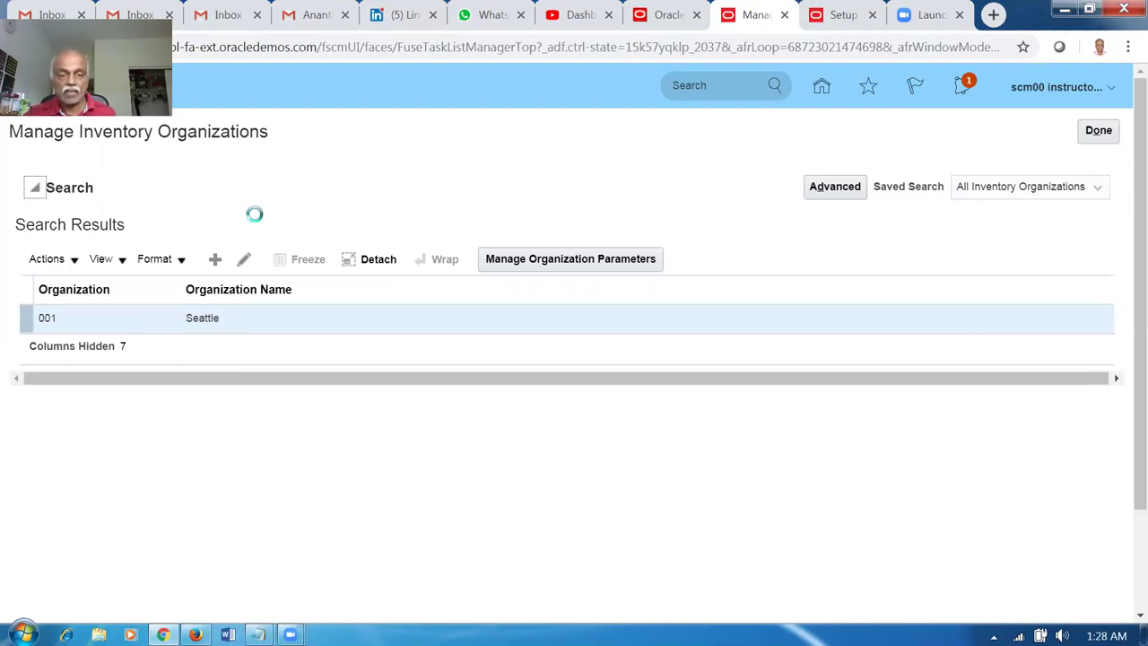
pyautogui.click(269, 216)
pyautogui.write('002')
pyautogui.press('Tab')
pyautogui.click(986, 321)
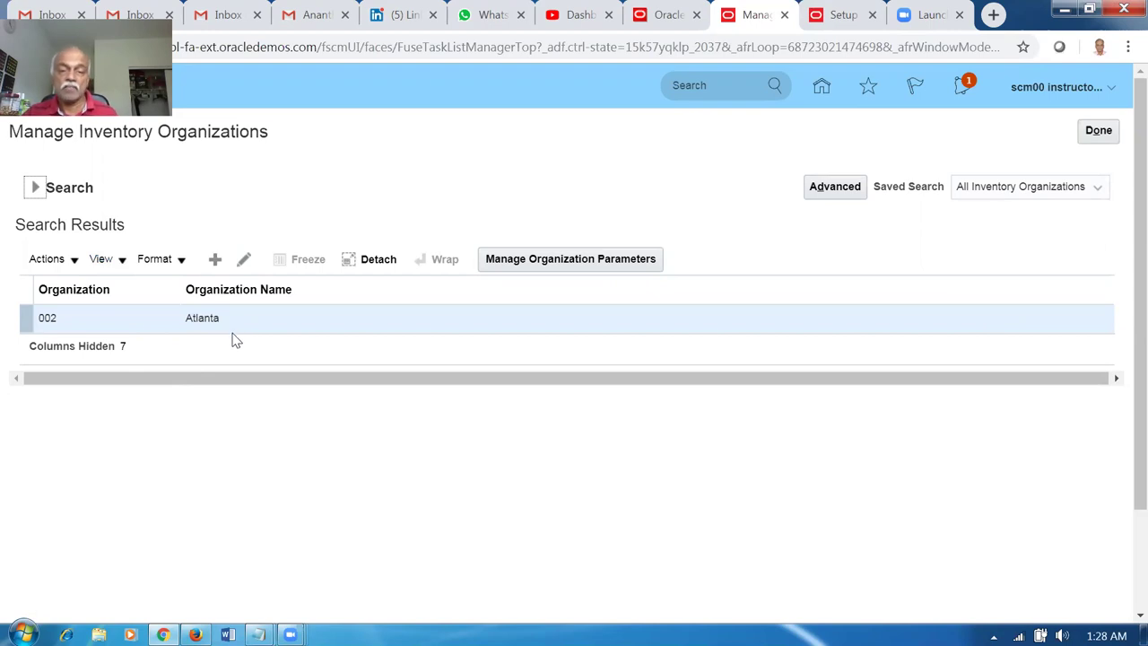
pyautogui.click(1098, 132)
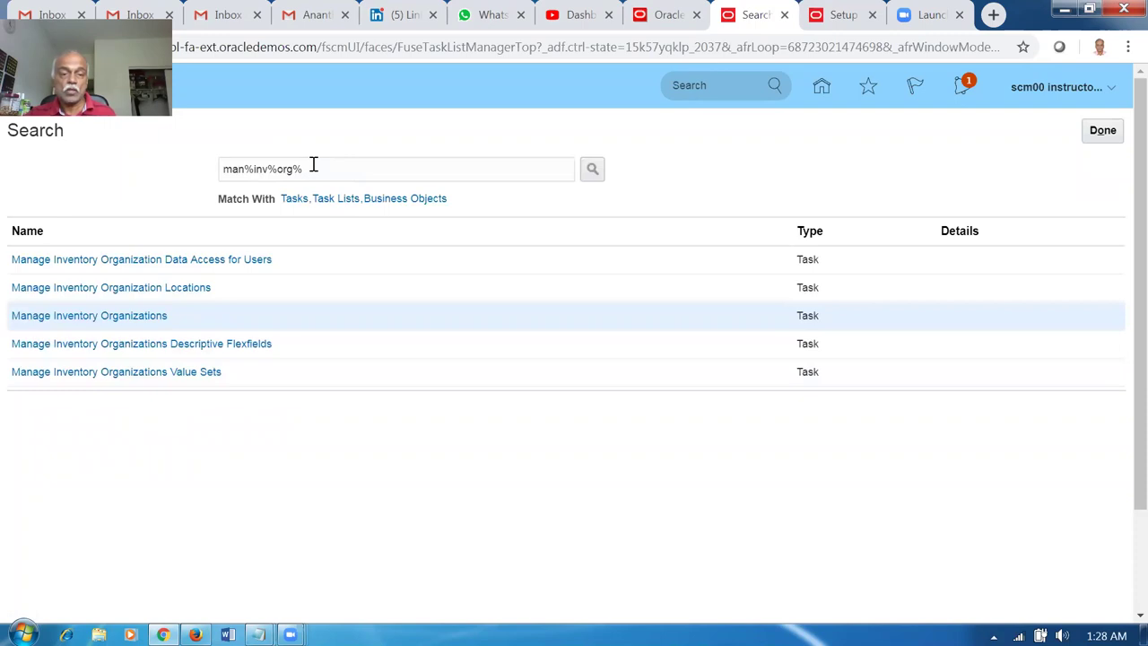
# Search tasks for 'man%tra' and open Manage Transit Times.
pyautogui.moveTo(313, 164); pyautogui.dragTo(176, 183)
pyautogui.write('man%trans%time')
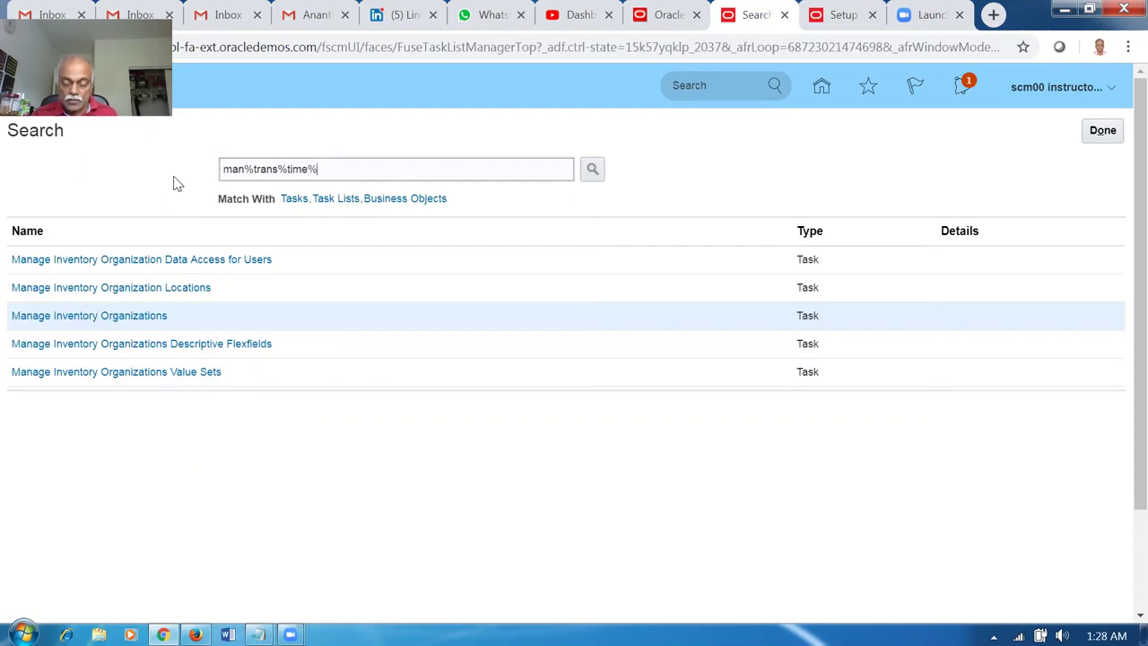
pyautogui.press('Return')
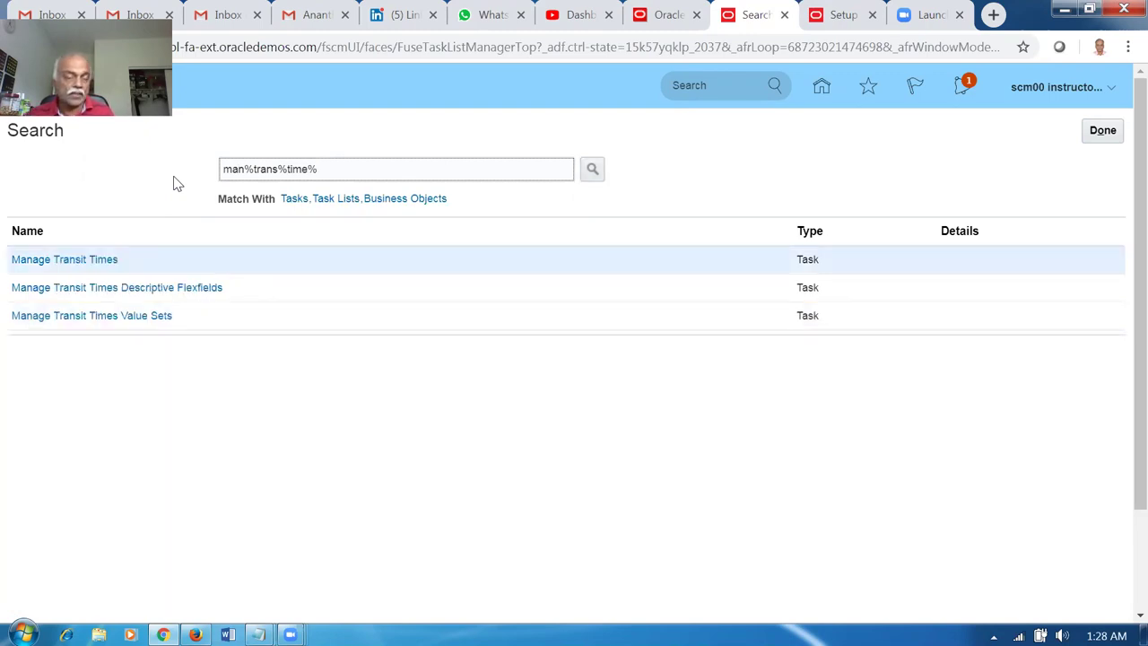
pyautogui.click(56, 262)
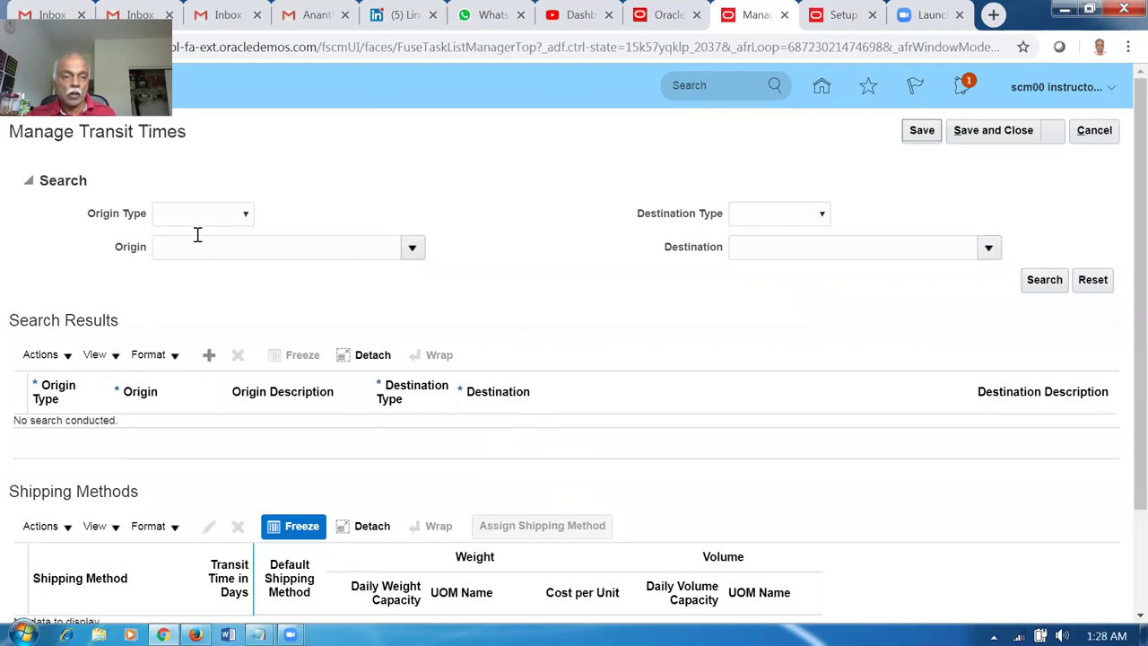
# Set the transit origin to internal location Atlanta.
pyautogui.click(200, 219)
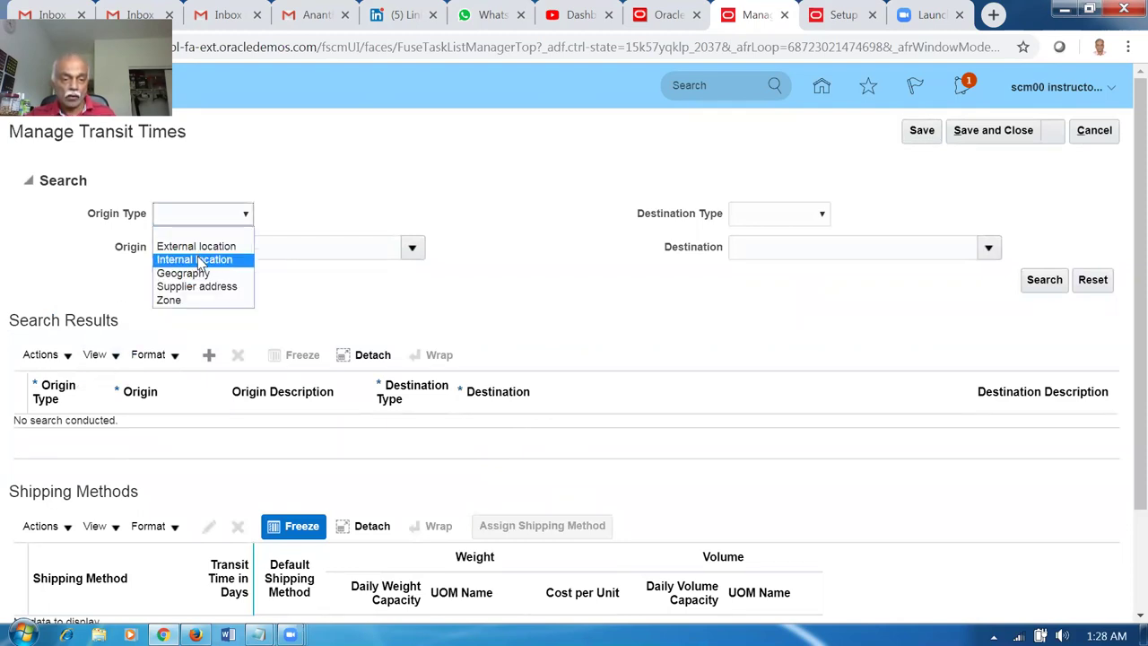
pyautogui.click(195, 260)
pyautogui.click(200, 255)
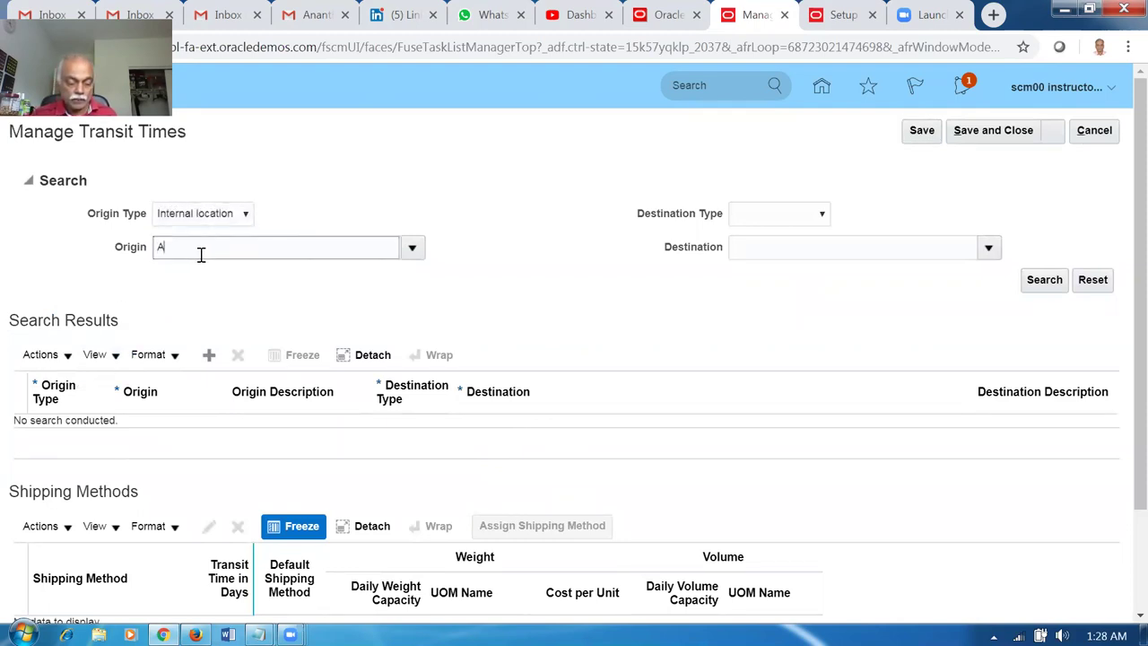
pyautogui.press('Tab')
pyautogui.click(518, 440)
pyautogui.click(664, 508)
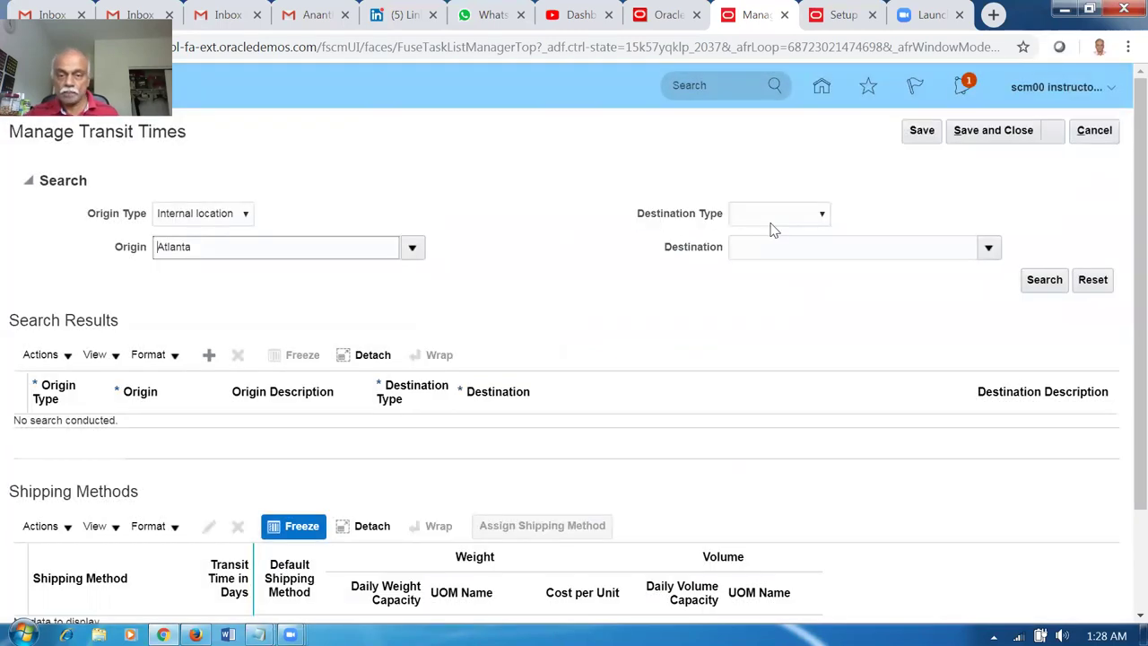
# Set the destination to internal location Seattle and search for the Atlanta-to-Seattle lane.
pyautogui.click(772, 218)
pyautogui.click(772, 259)
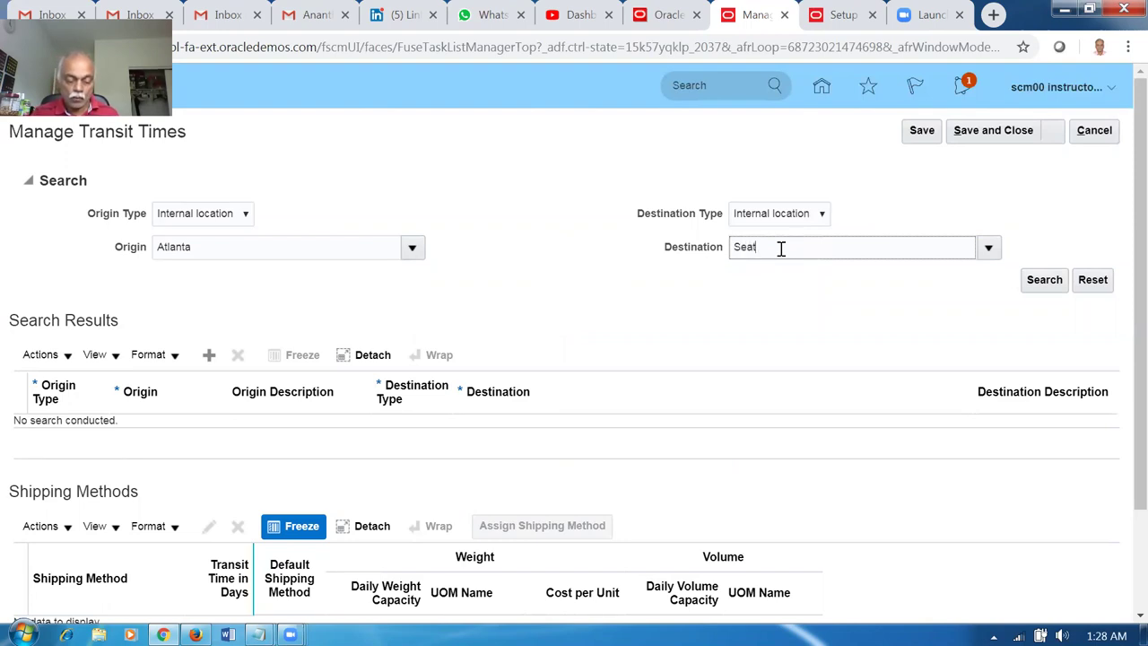
pyautogui.press('Tab')
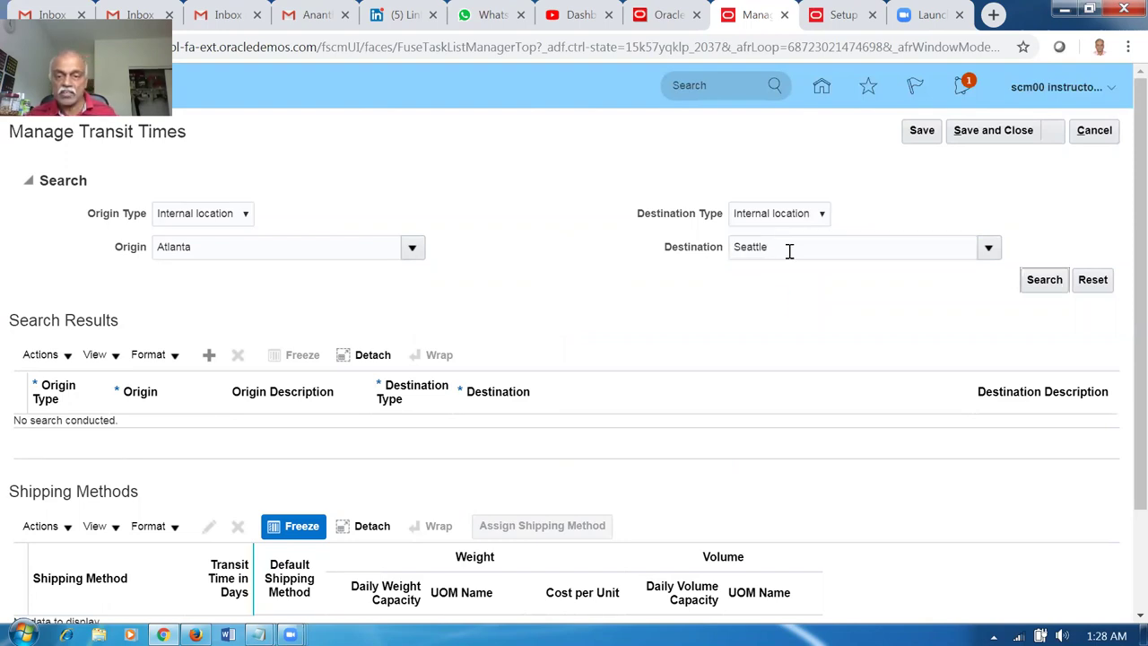
pyautogui.click(569, 434)
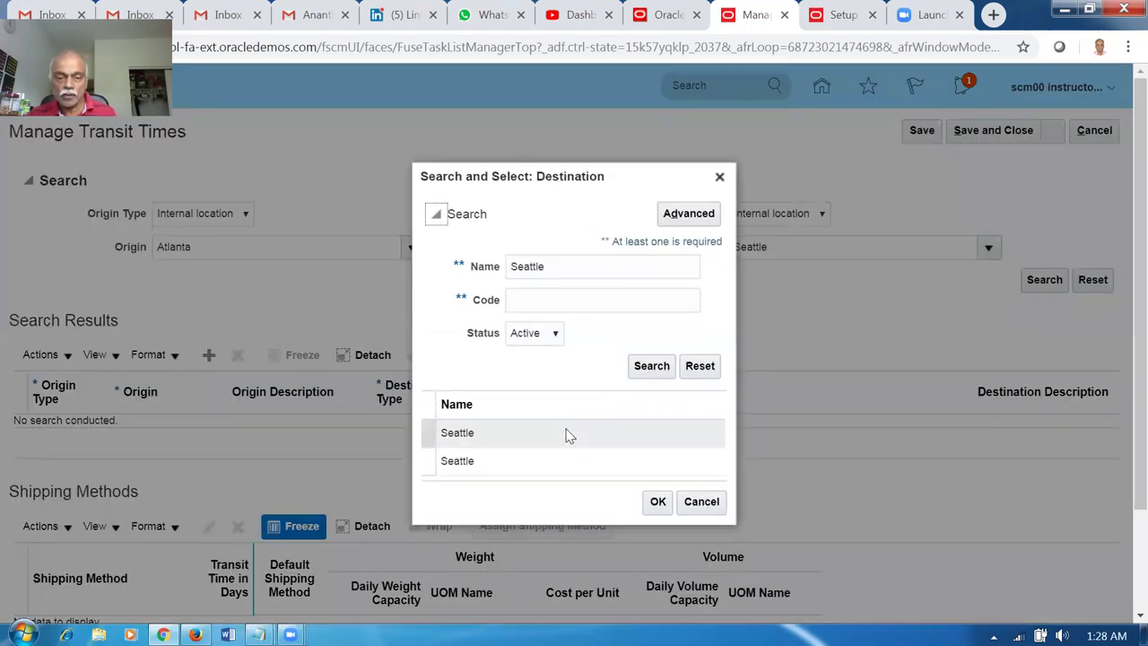
pyautogui.click(659, 501)
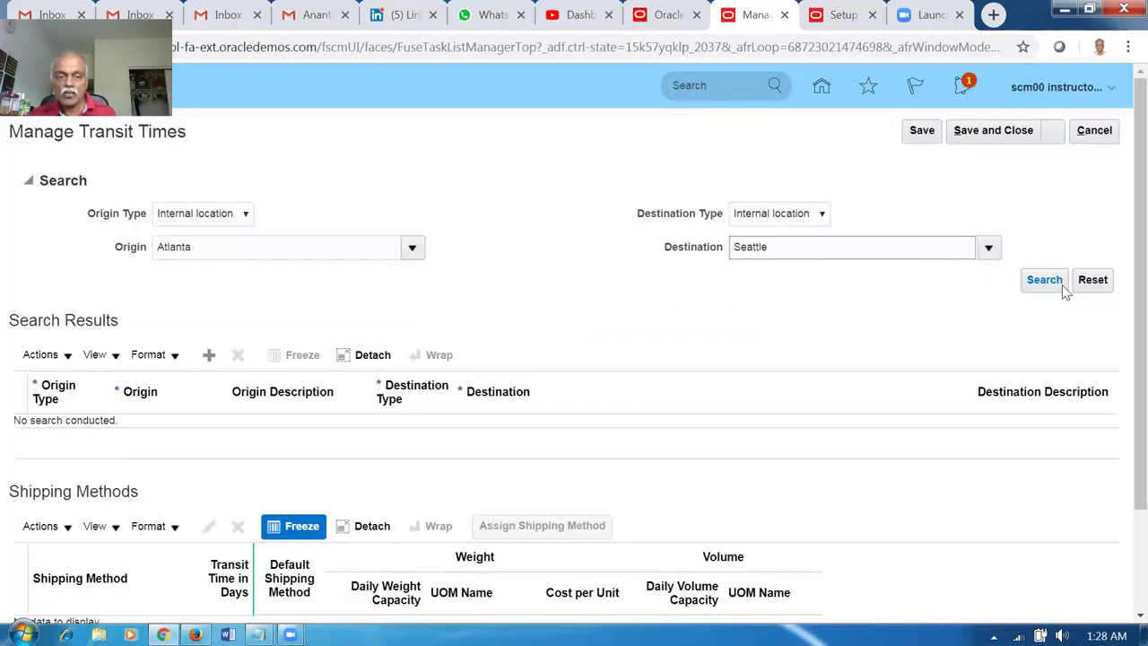
pyautogui.click(1041, 282)
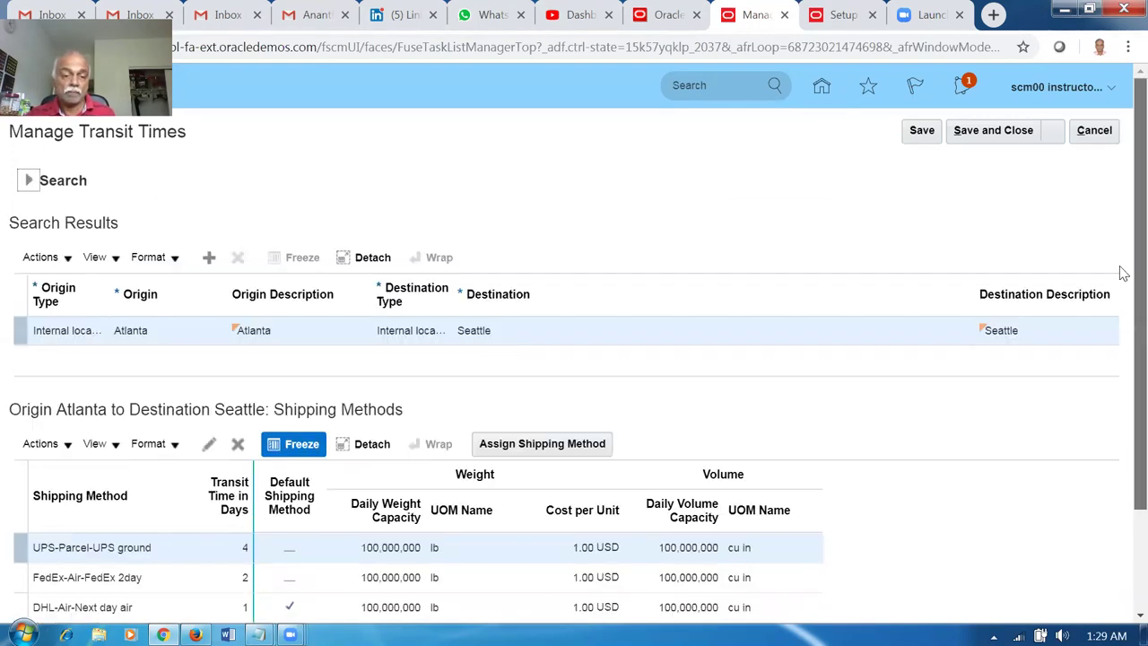
pyautogui.scroll(-3, 1124, 410)
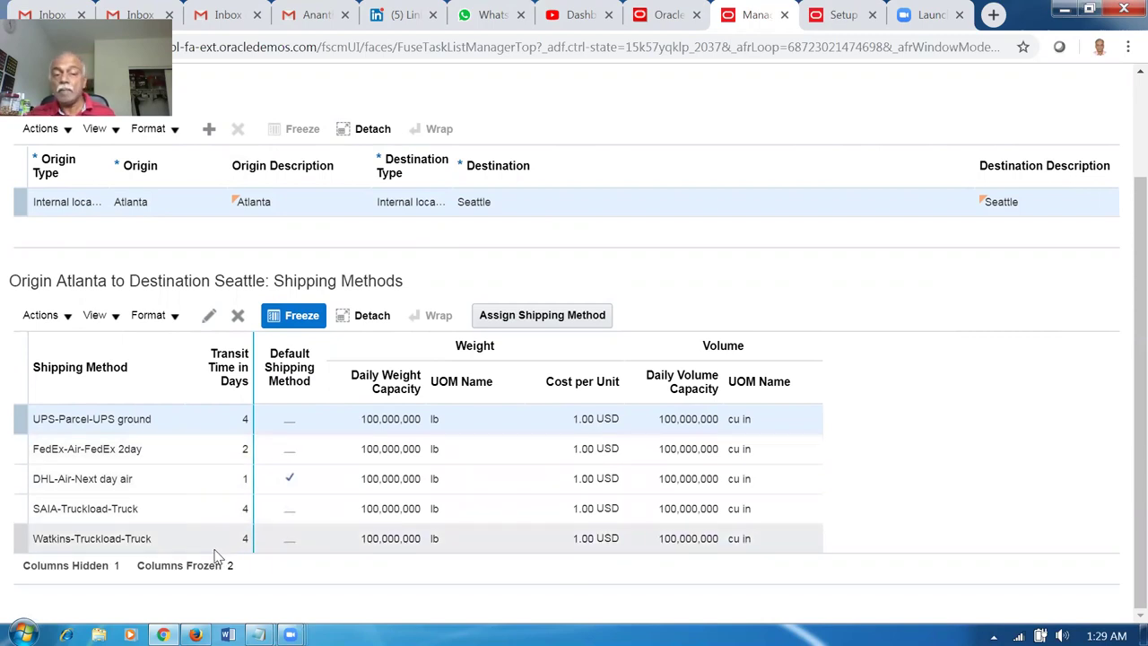
pyautogui.click(99, 489)
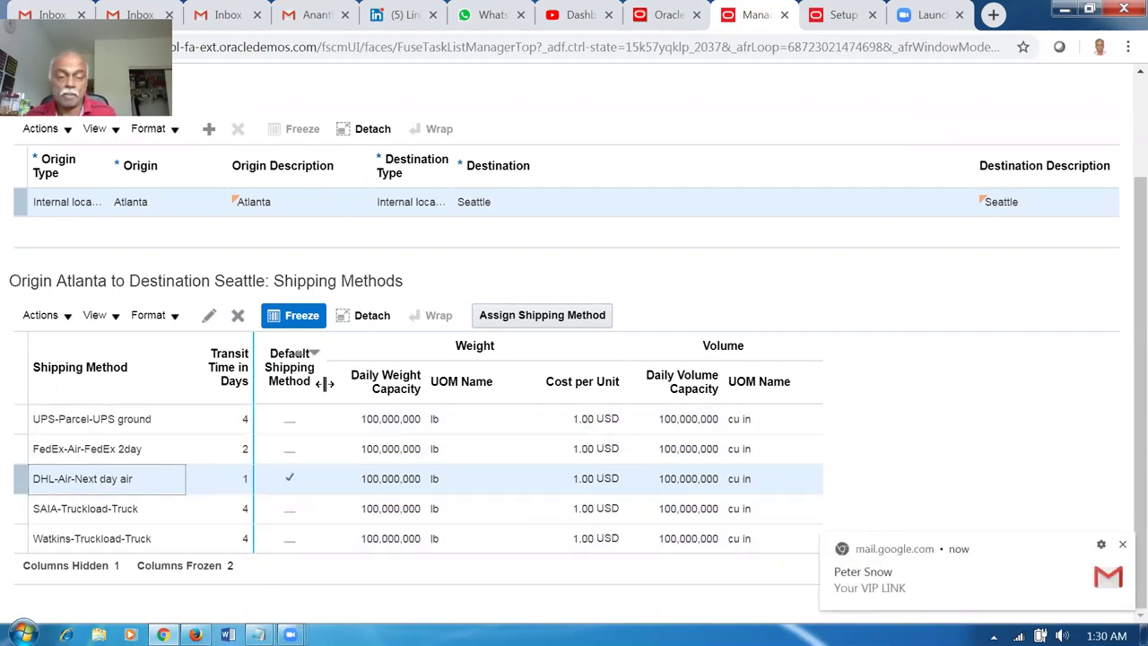
pyautogui.click(757, 300)
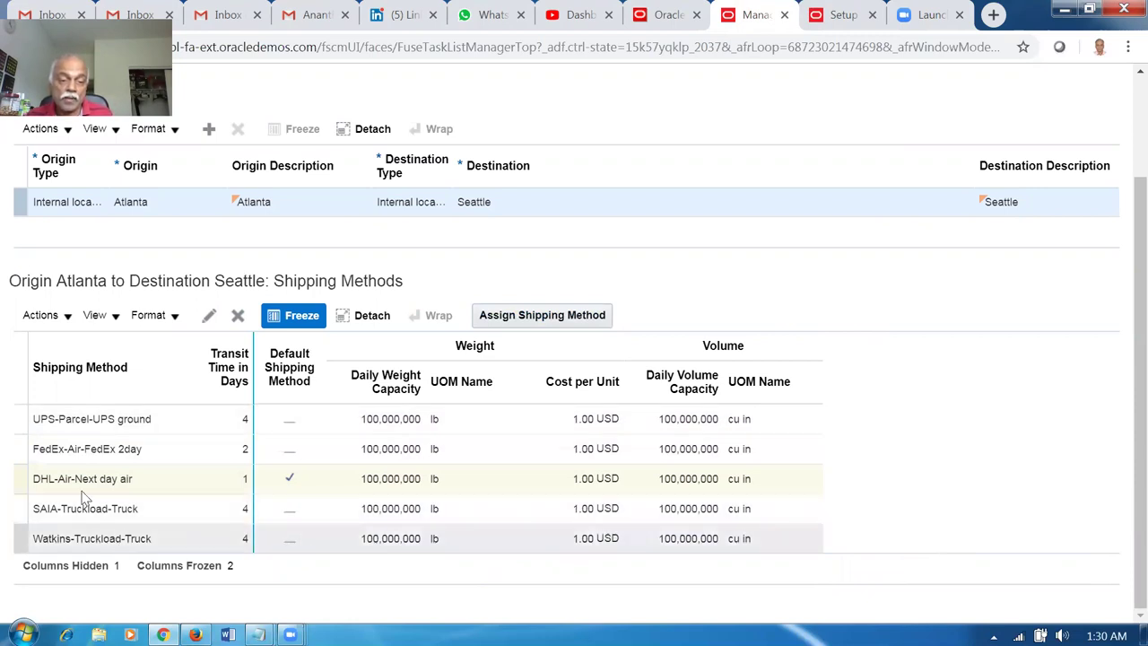
pyautogui.click(151, 490)
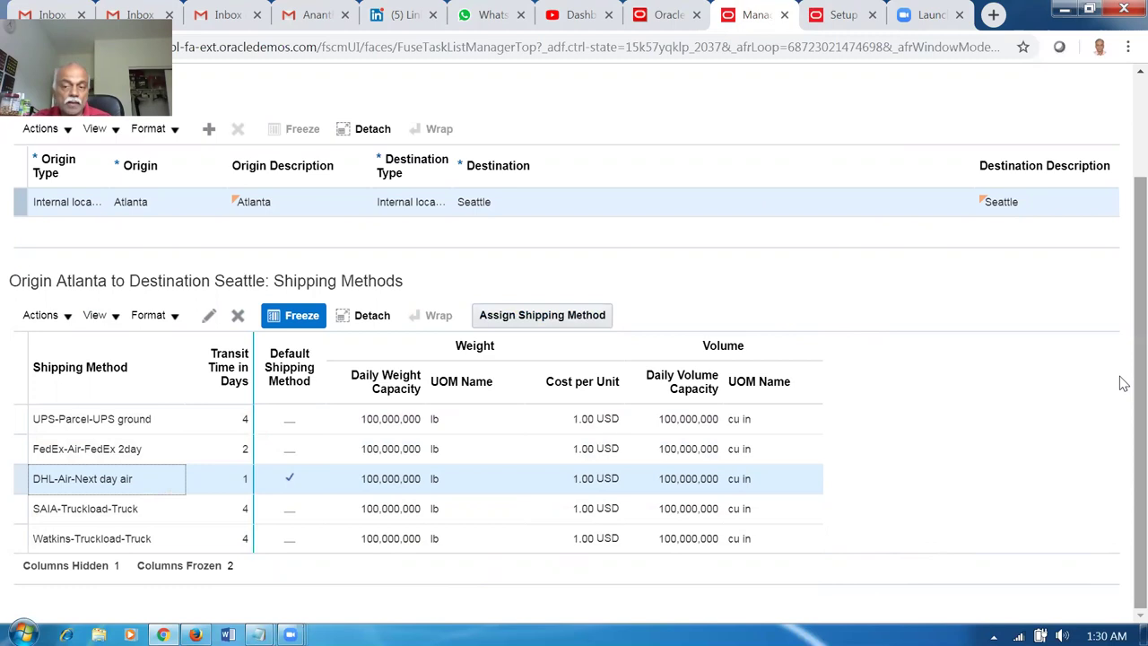
pyautogui.scroll(2, 1121, 341)
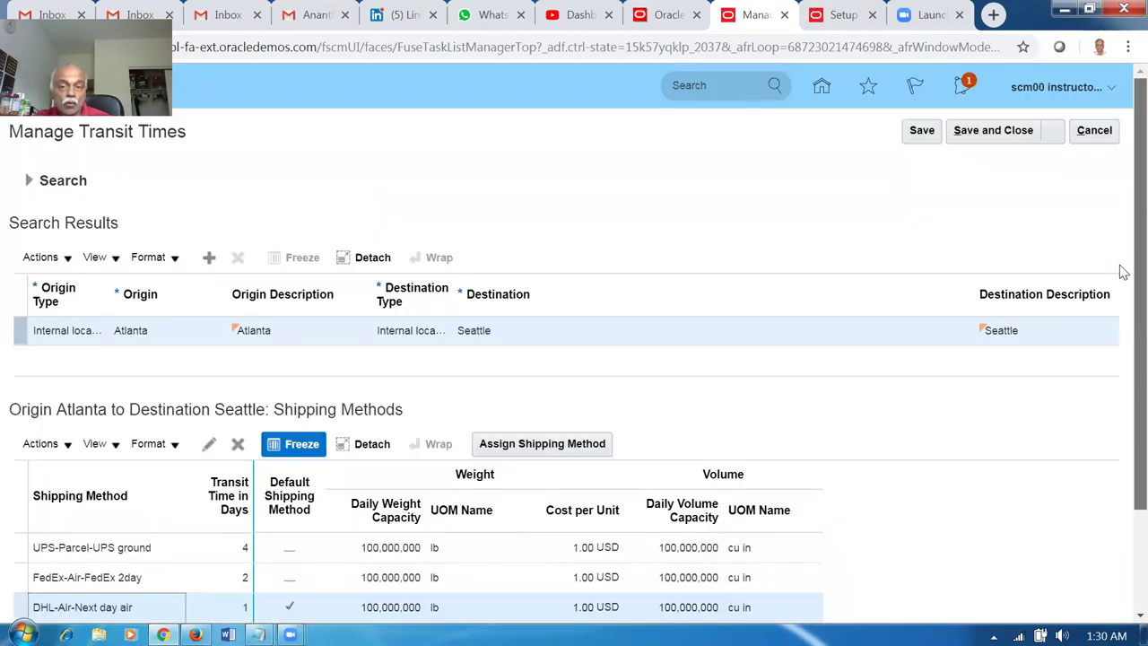
pyautogui.click(1095, 131)
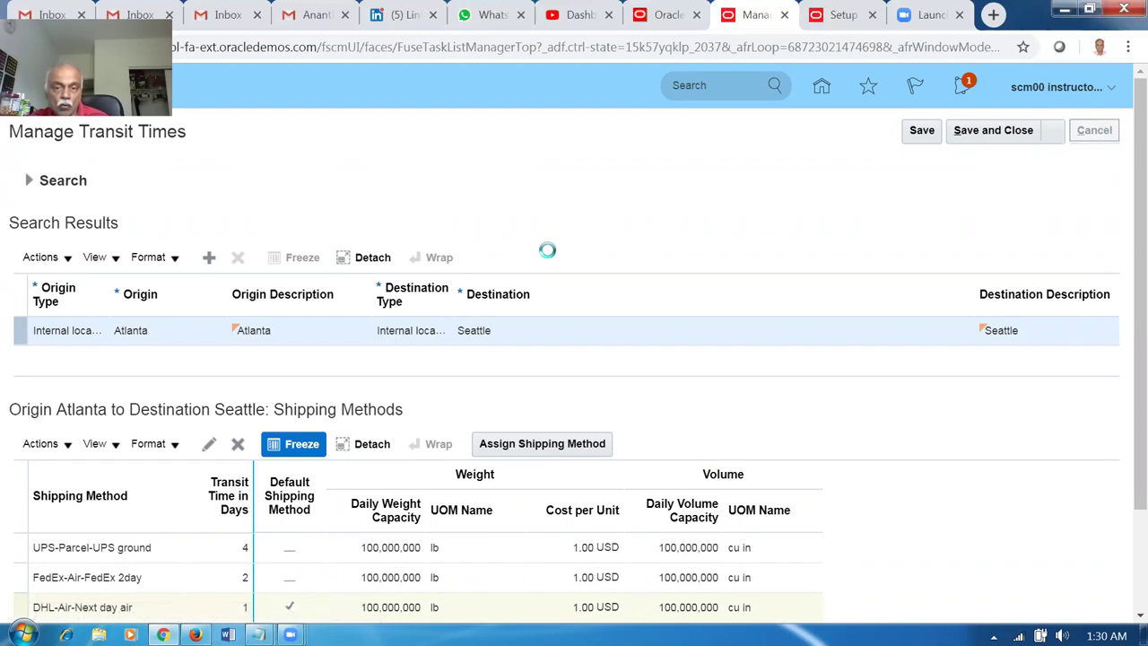
# Go from the task search to the Product Information Management work area.
pyautogui.click(1108, 131)
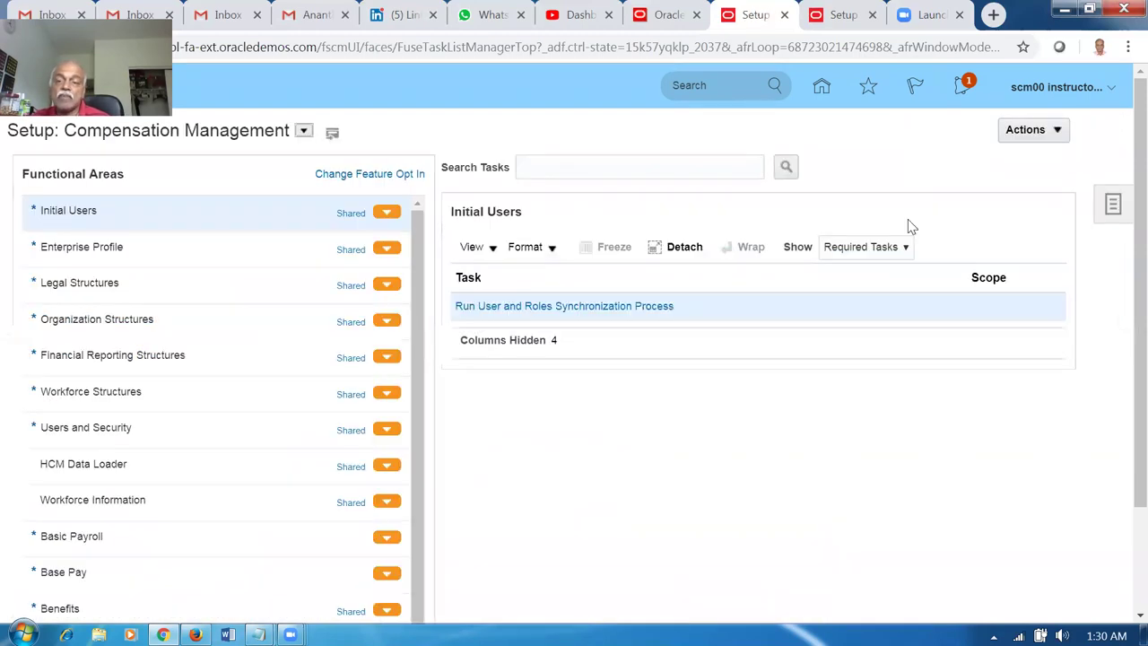
pyautogui.click(822, 92)
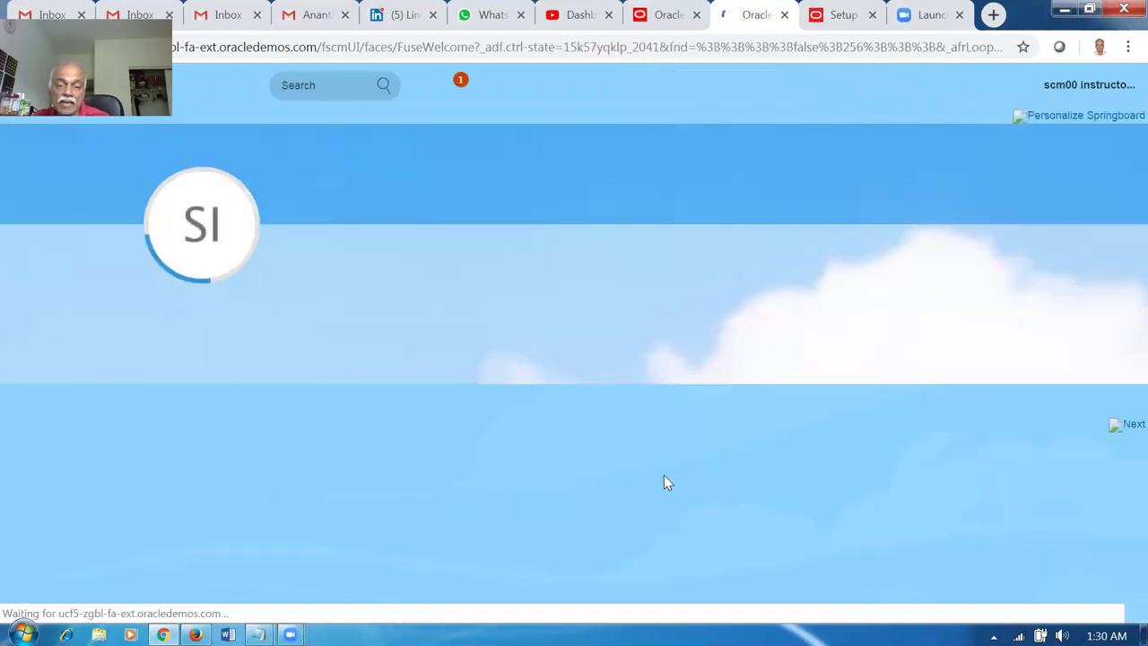
pyautogui.click(491, 482)
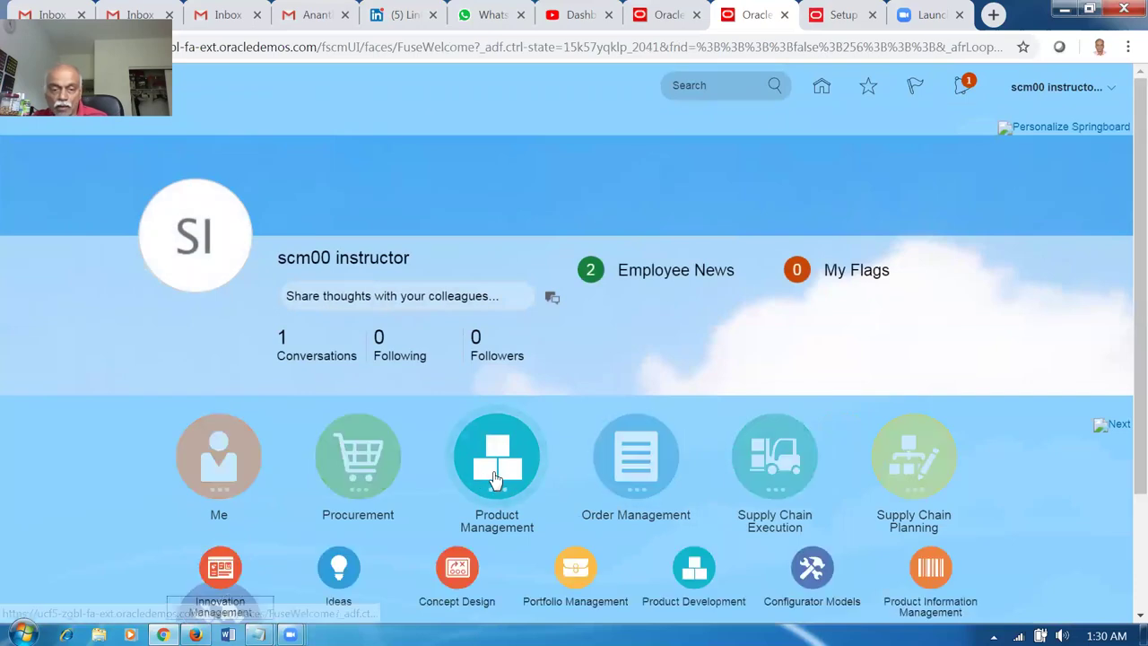
pyautogui.scroll(-1, 628, 485)
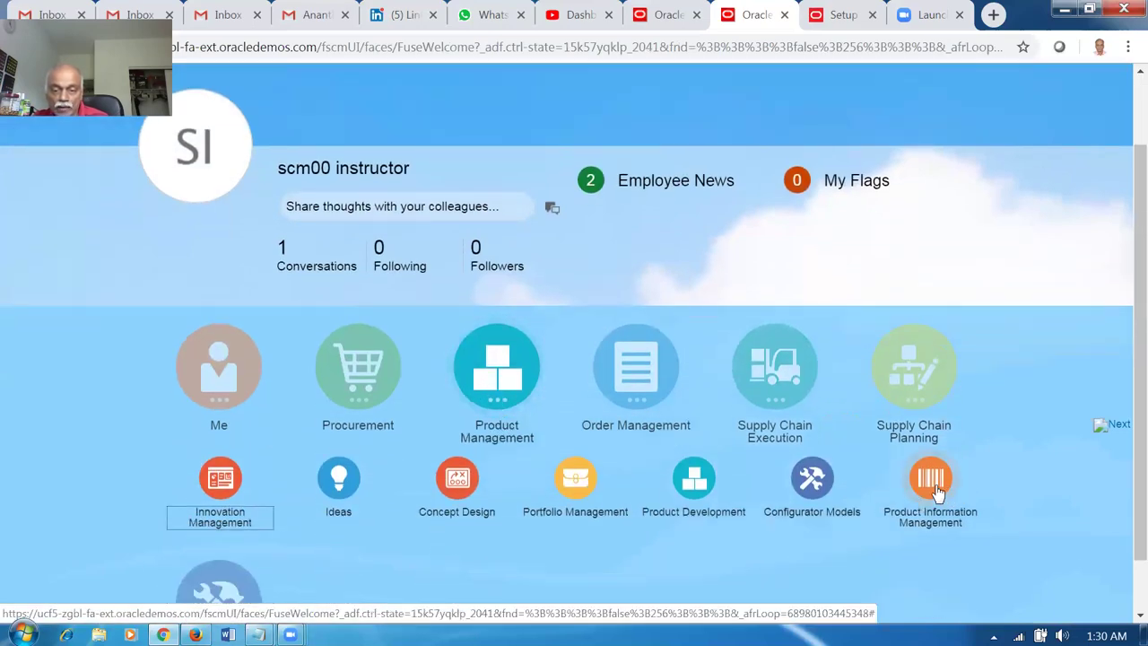
pyautogui.click(938, 485)
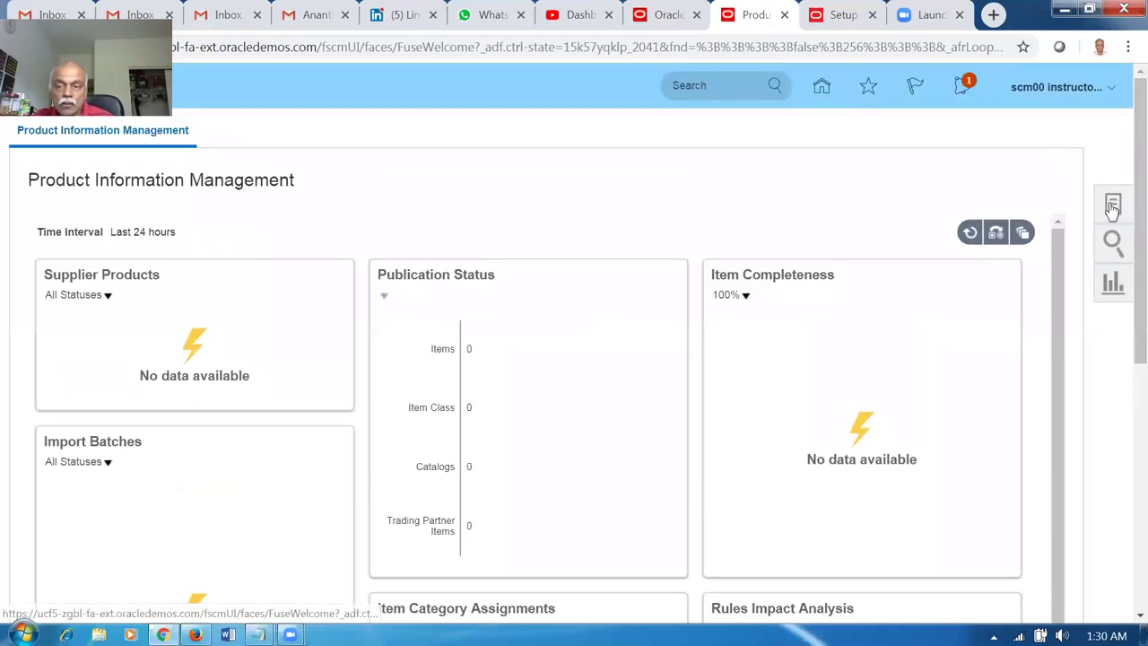
# Create an item in organization 000 with Root Item Class and the Finished Goods template.
pyautogui.click(1104, 208)
pyautogui.click(998, 146)
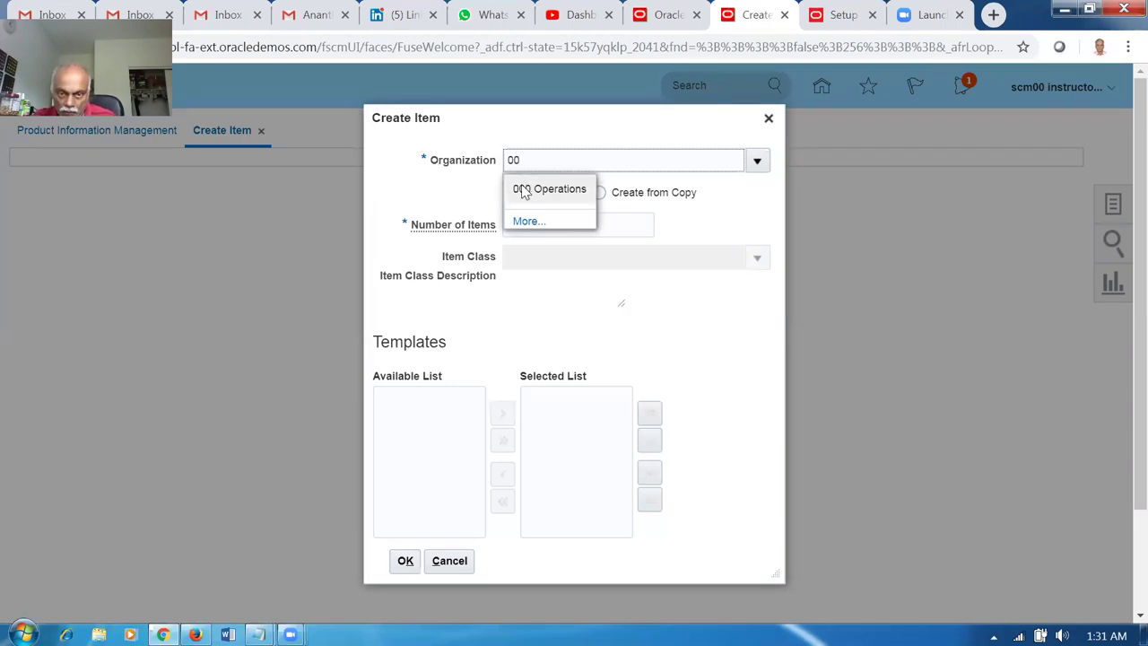
pyautogui.click(529, 189)
pyautogui.click(554, 259)
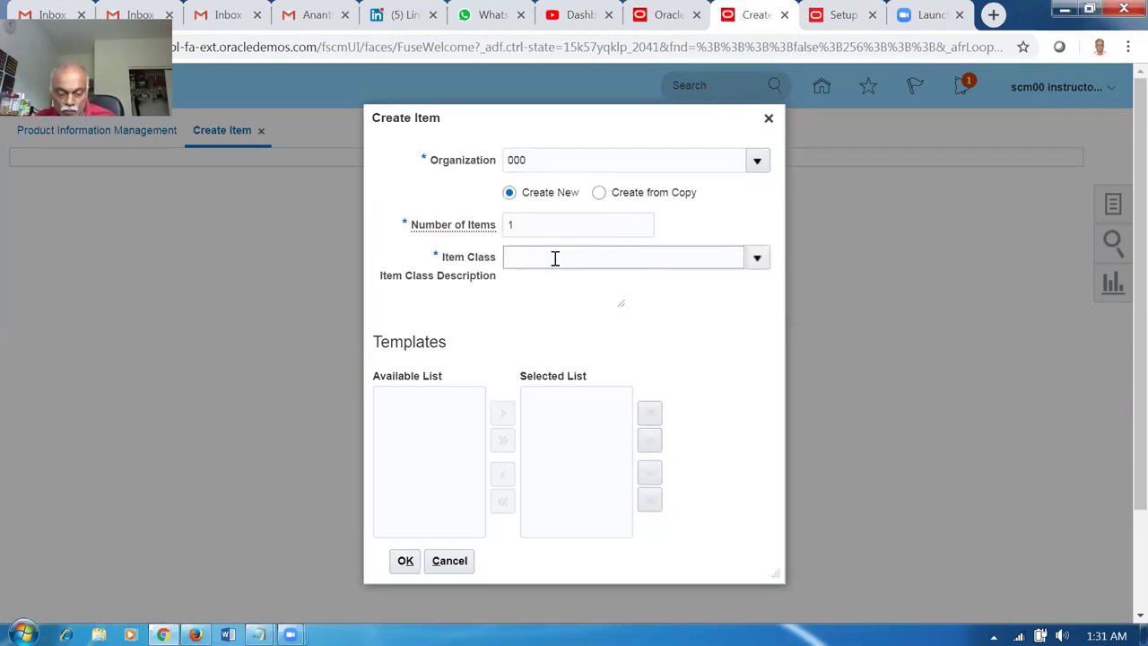
pyautogui.write('roo')
pyautogui.click(583, 285)
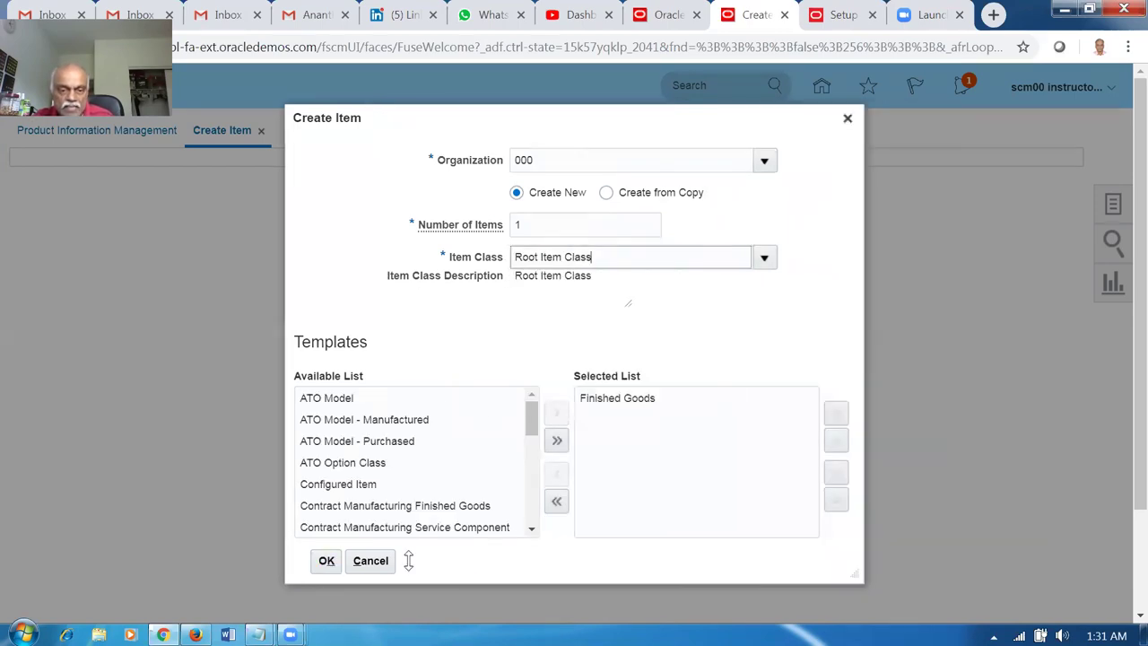
pyautogui.click(326, 563)
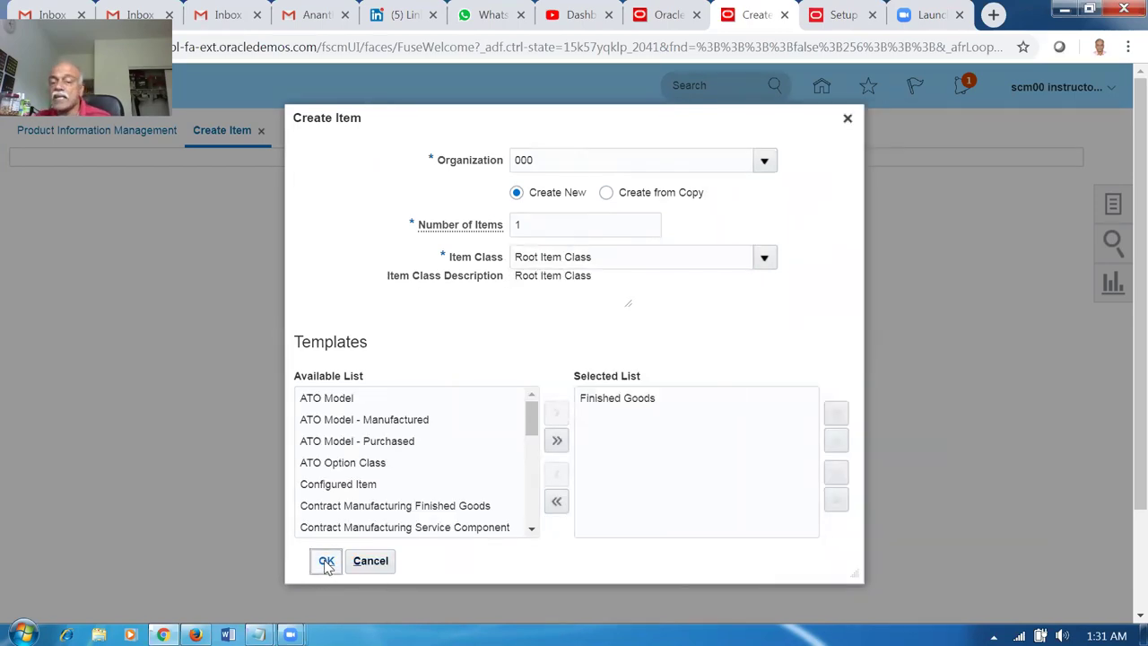
pyautogui.click(328, 563)
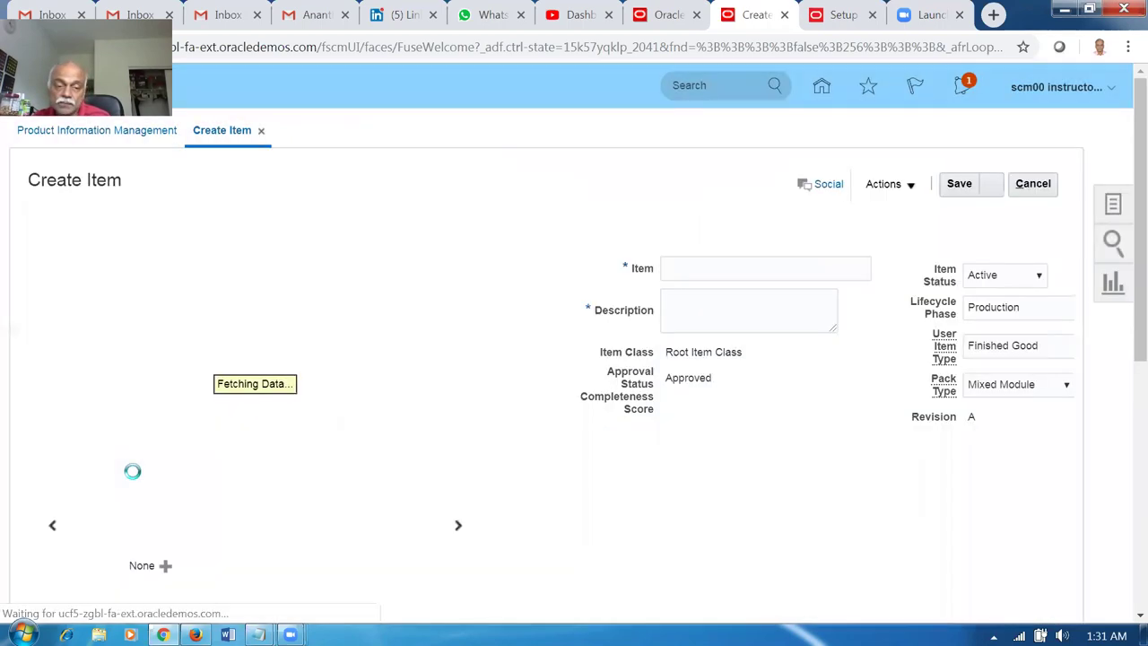
# Enter a01_BtoB_Transfer as item name and description, then show the Specifications tab.
pyautogui.click(727, 270)
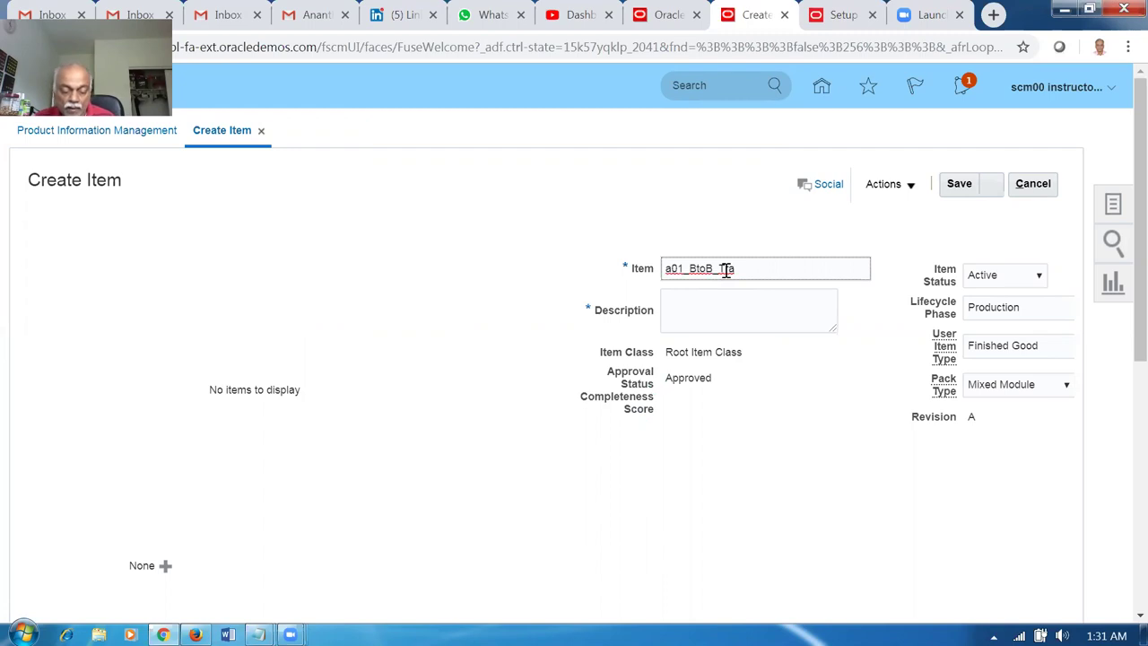
pyautogui.write('nsfer')
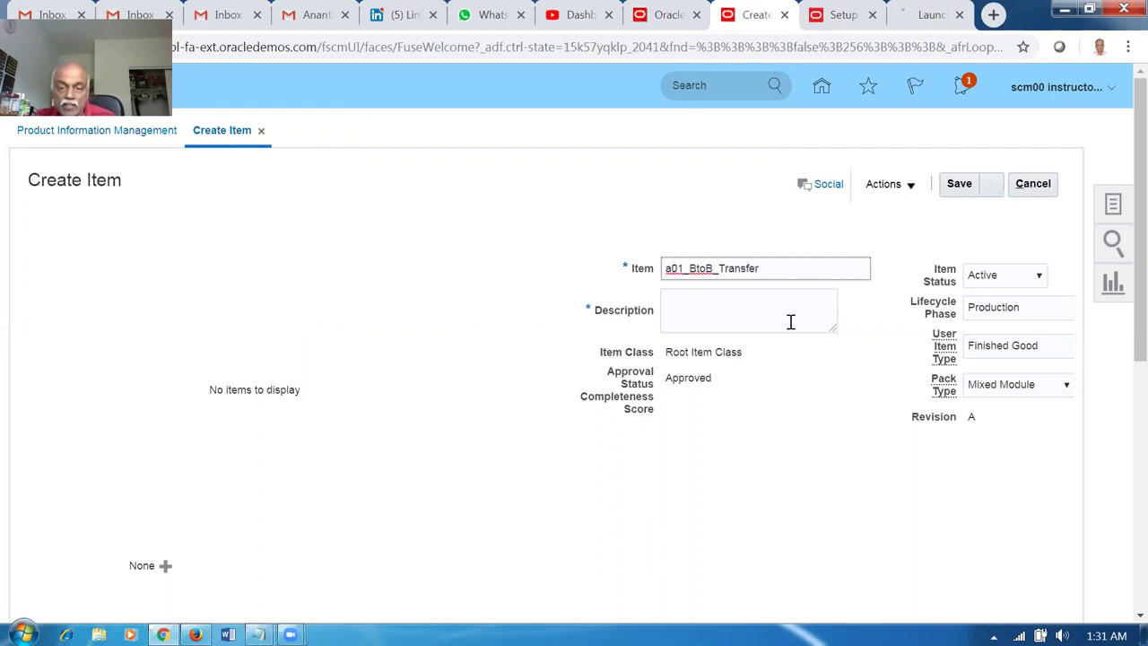
pyautogui.hotkey('ctrl', 'a')
pyautogui.hotkey('ctrl', 'c')
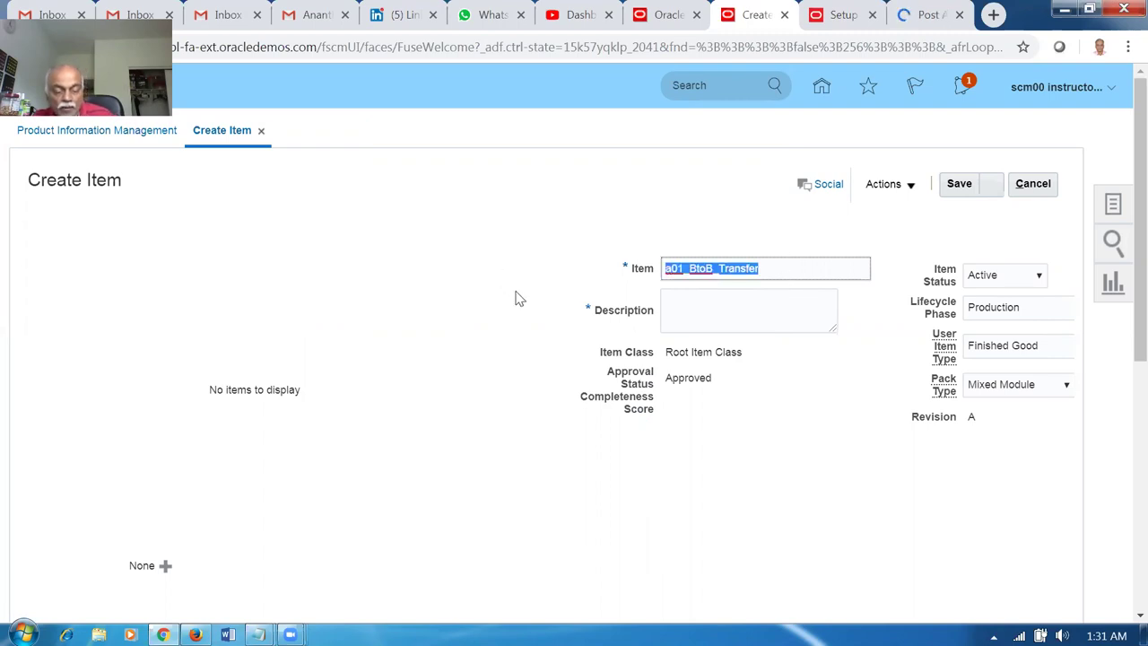
pyautogui.click(683, 303)
pyautogui.hotkey('ctrl', 'v')
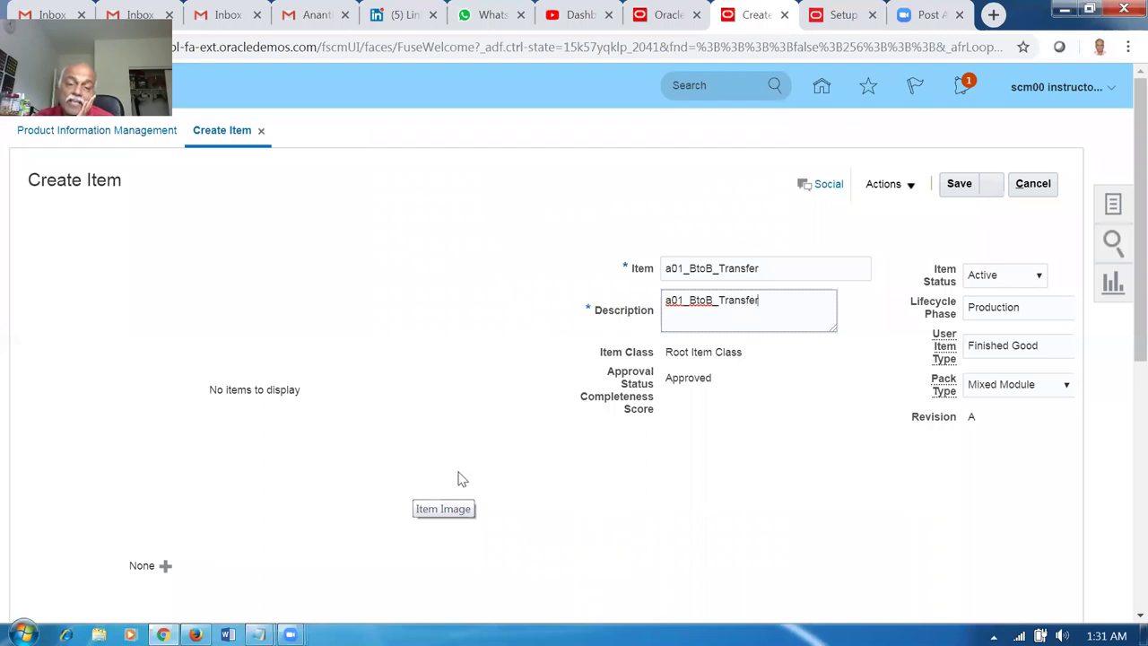
pyautogui.scroll(-3, 457, 479)
pyautogui.scroll(-3, 207, 461)
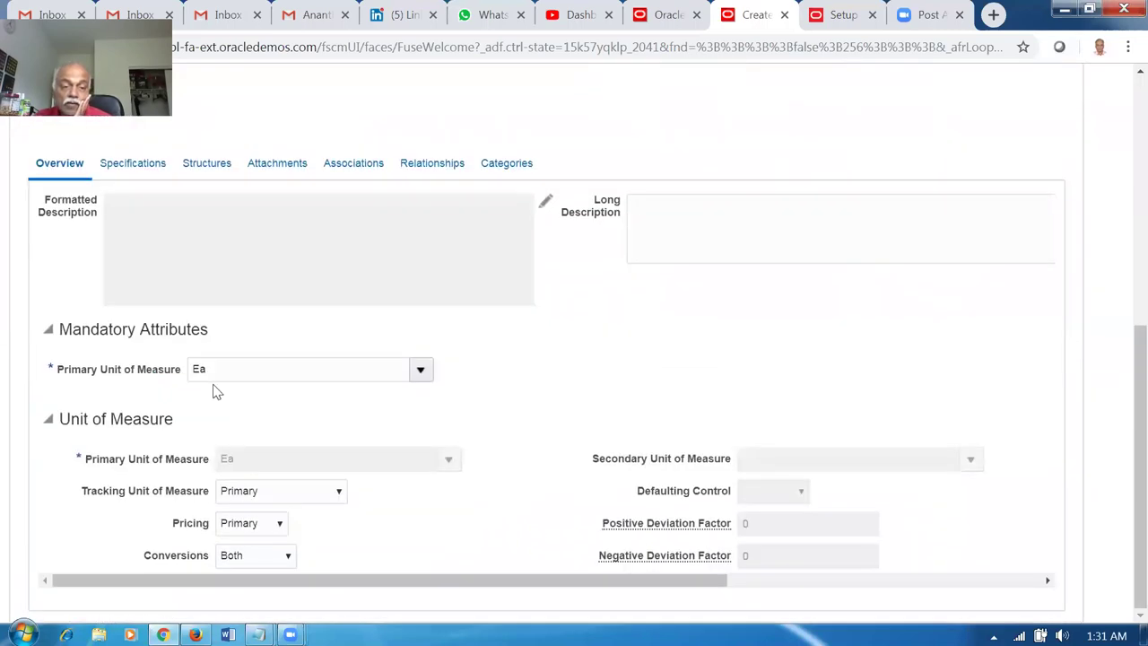
pyautogui.click(134, 166)
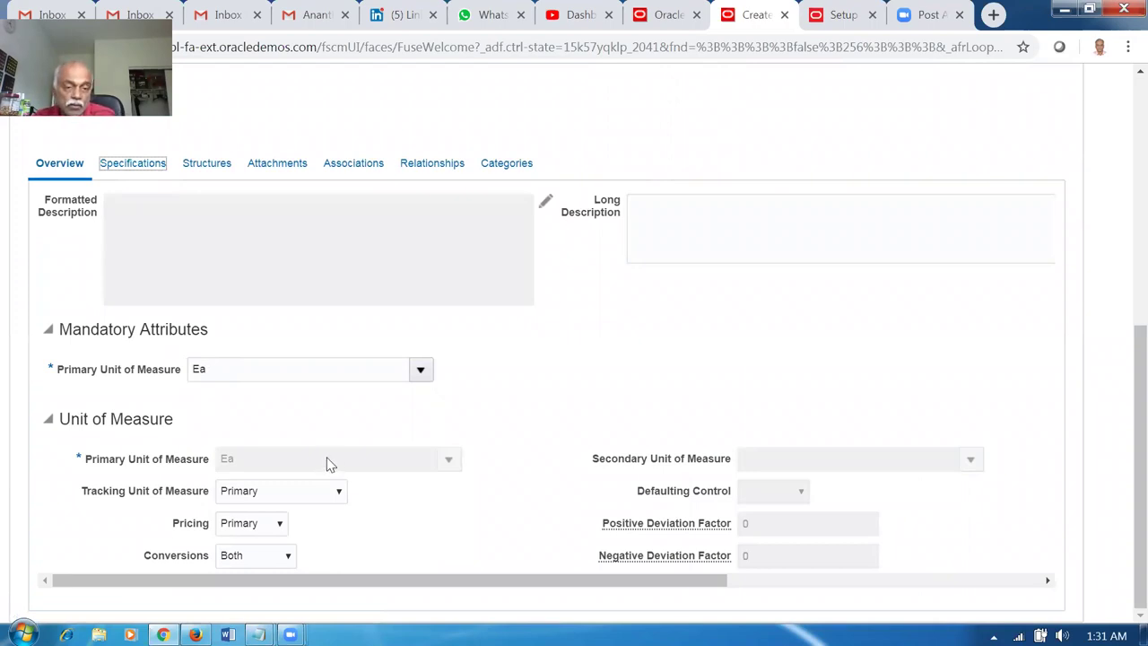
pyautogui.scroll(2, 86, 380)
# Set Back-to-Back Enabled to Yes in the Sales and Order Management specifications.
pyautogui.scroll(-2, 164, 497)
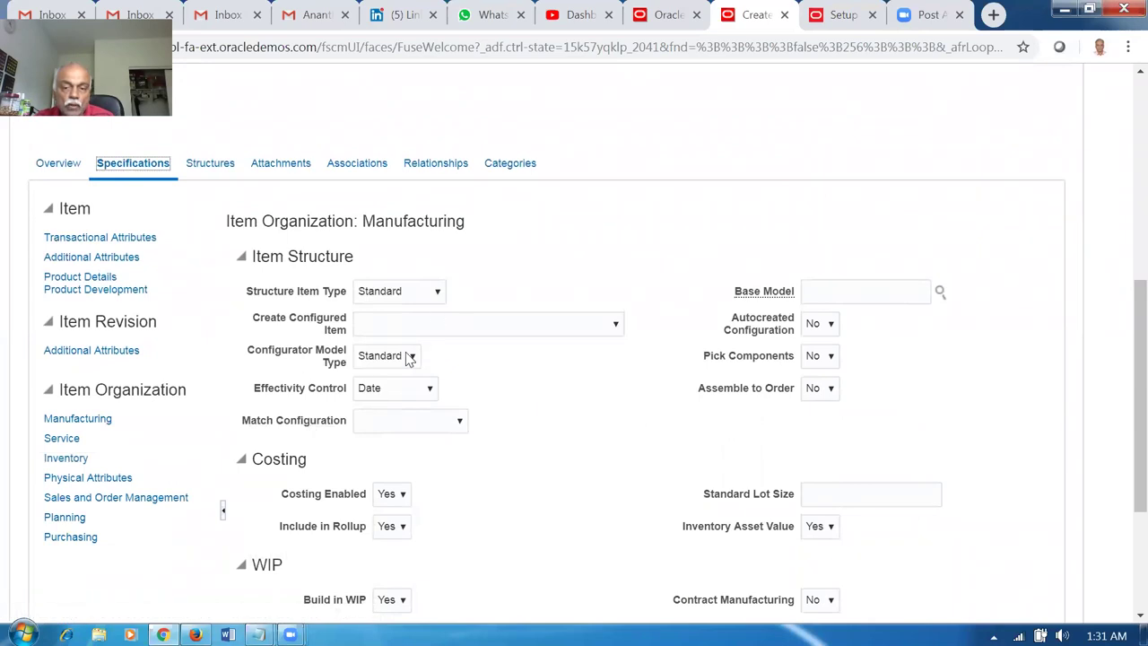
pyautogui.scroll(-2, 515, 451)
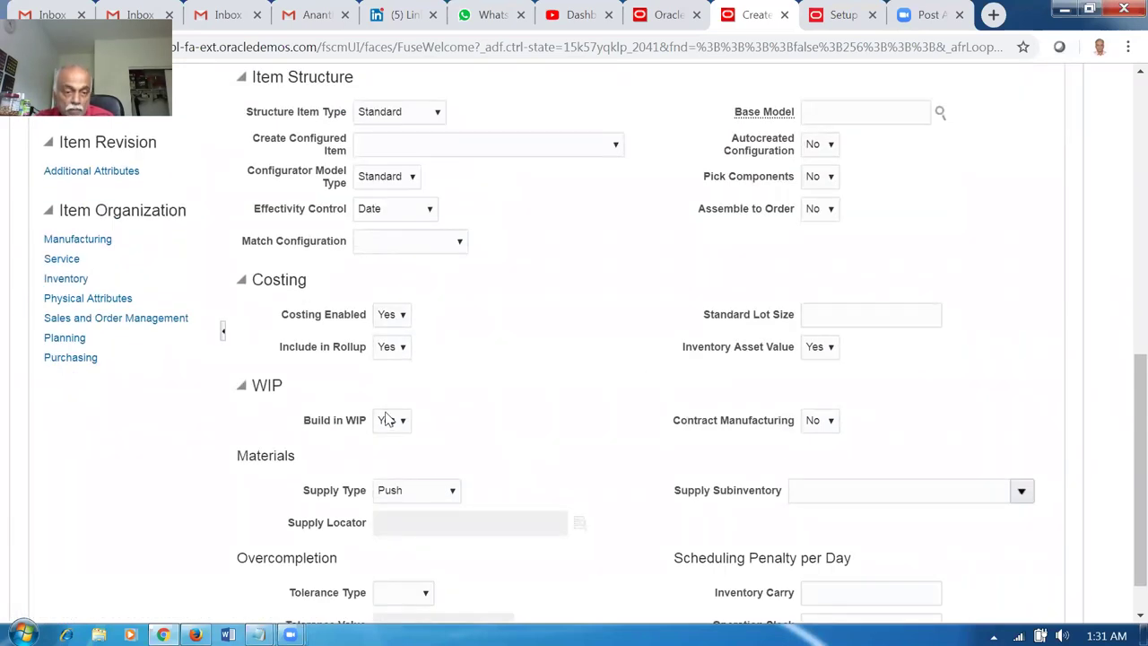
pyautogui.click(107, 320)
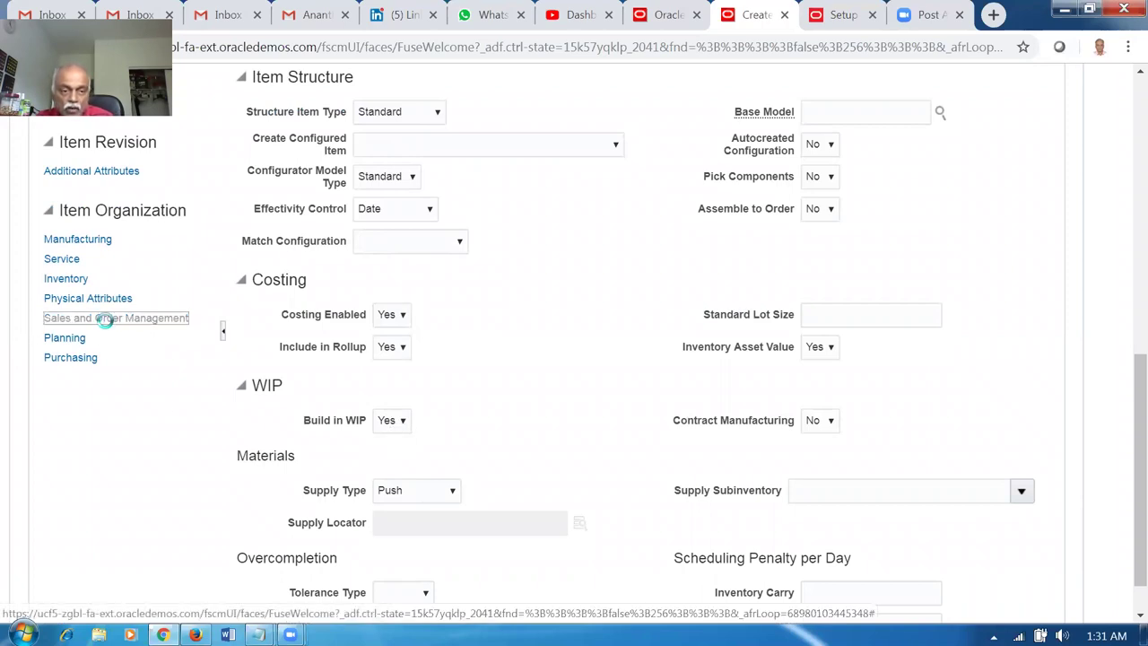
pyautogui.click(820, 277)
pyautogui.click(814, 325)
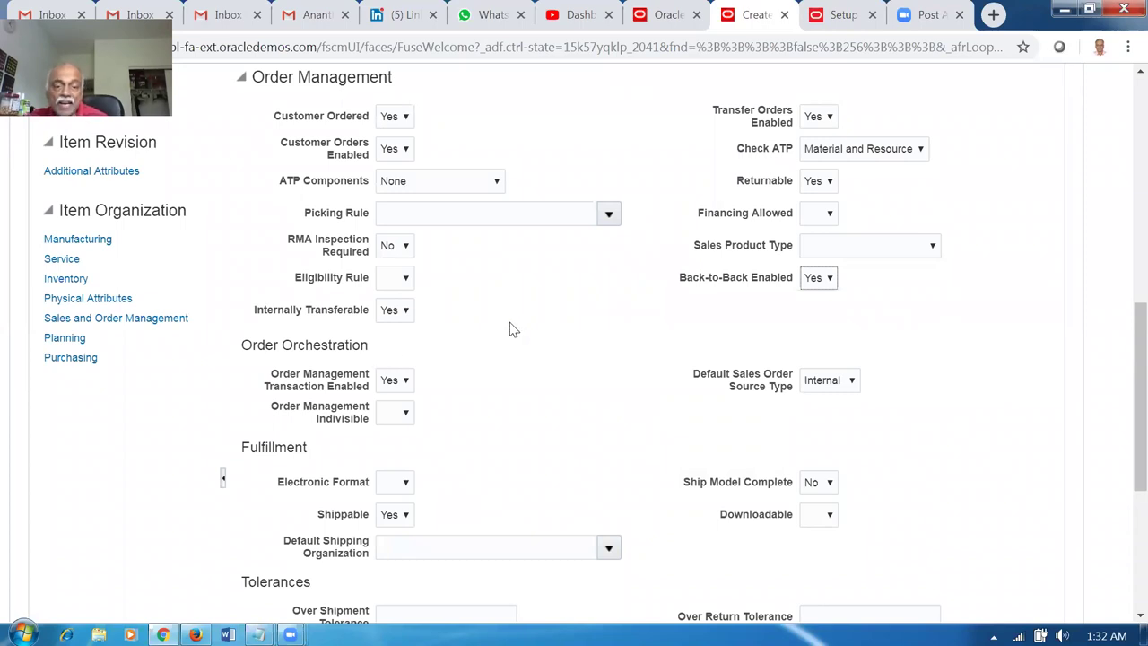
# Set the item's Check ATP to None.
pyautogui.click(884, 149)
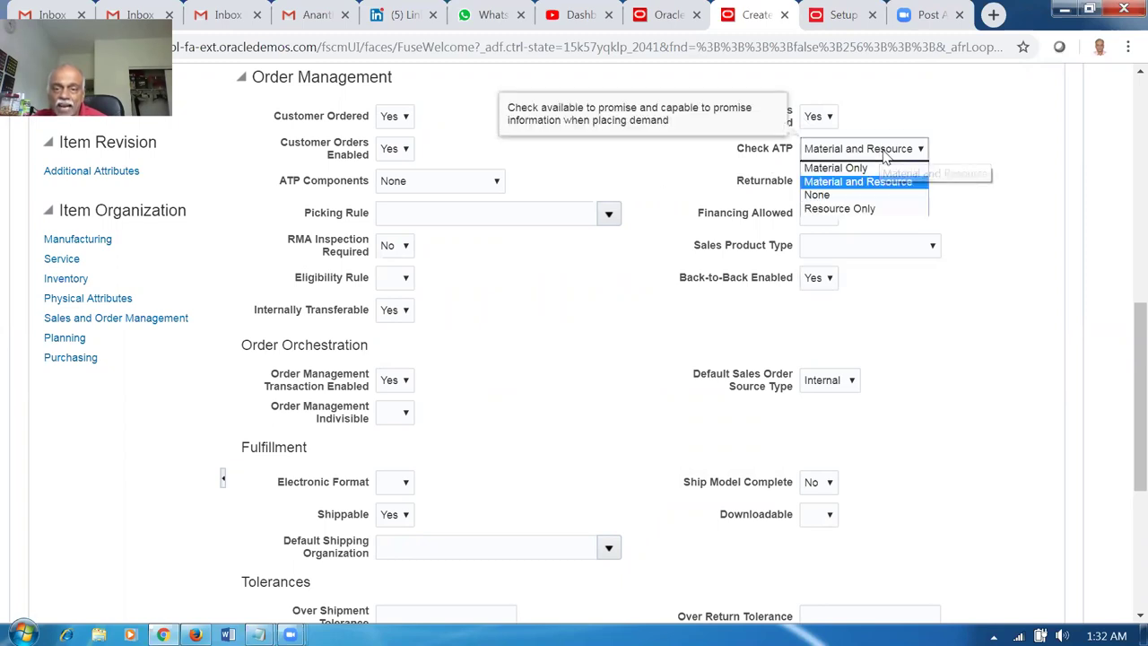
pyautogui.click(874, 197)
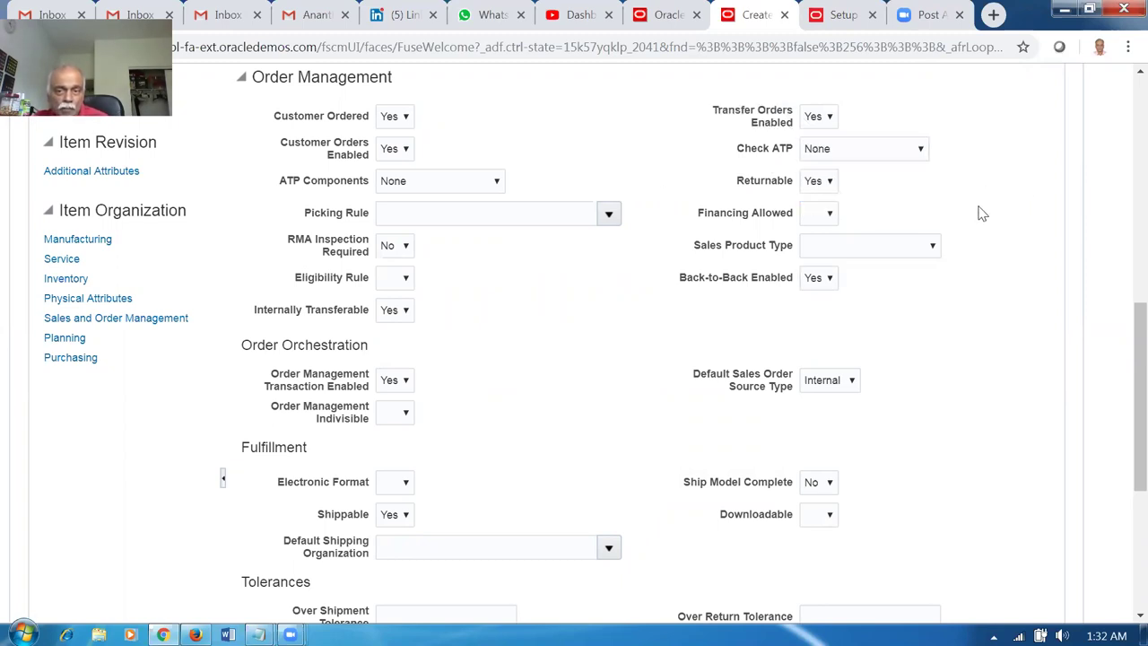
pyautogui.scroll(1, 978, 223)
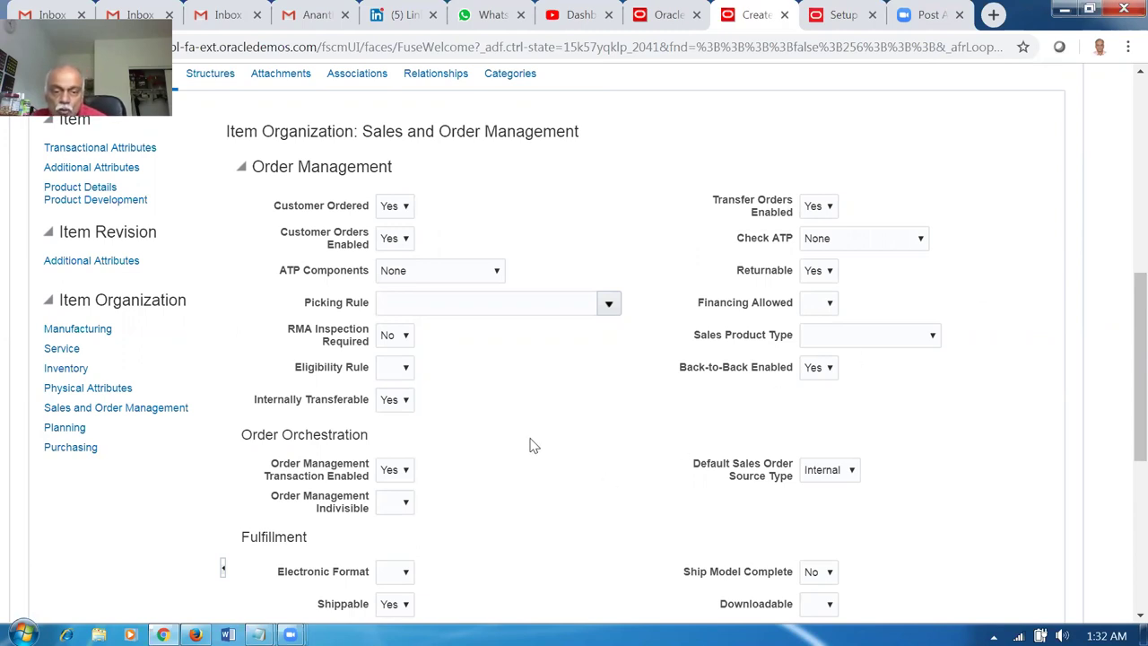
# Show the item's Planning specifications under Item Organization.
pyautogui.scroll(-5, 532, 448)
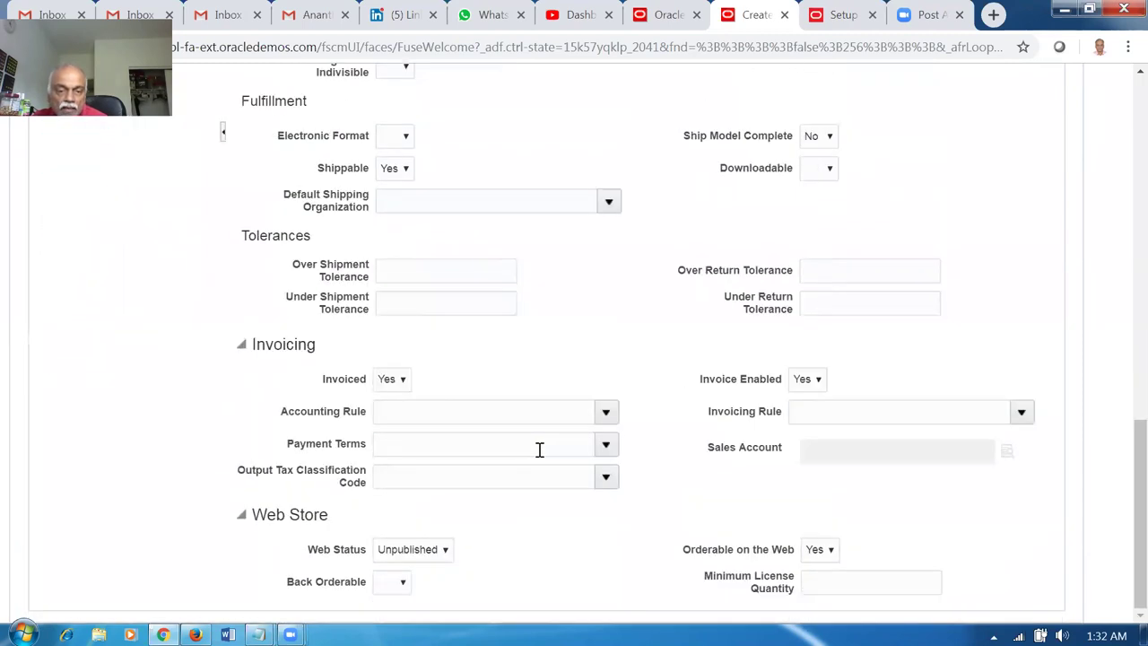
pyautogui.scroll(8, 540, 449)
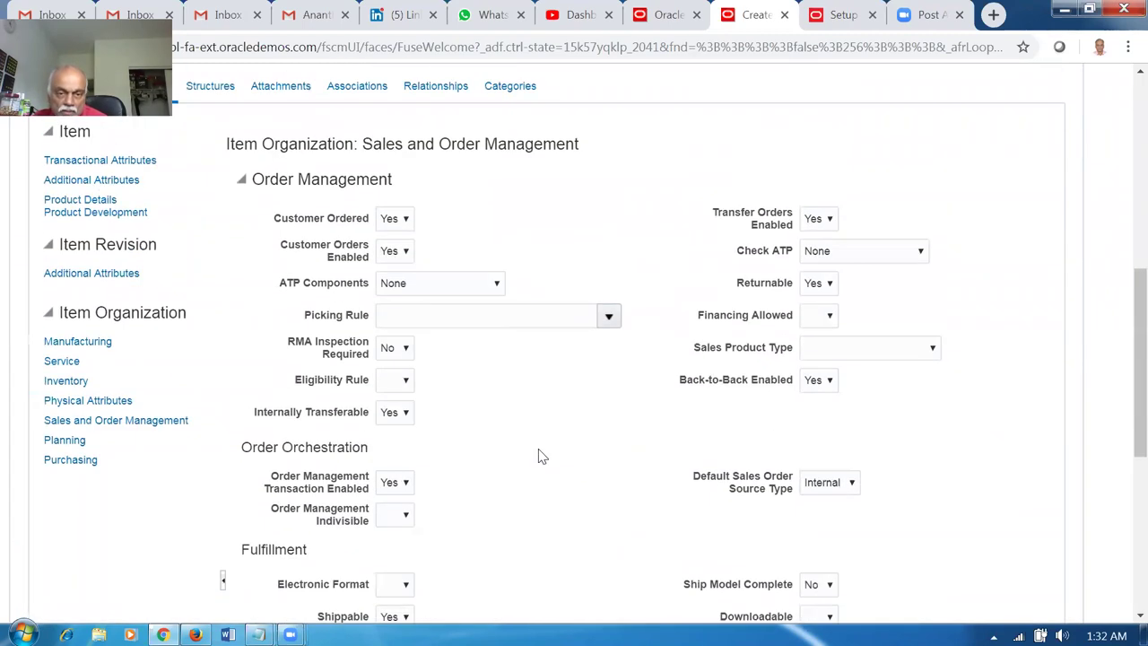
pyautogui.scroll(-2, 527, 477)
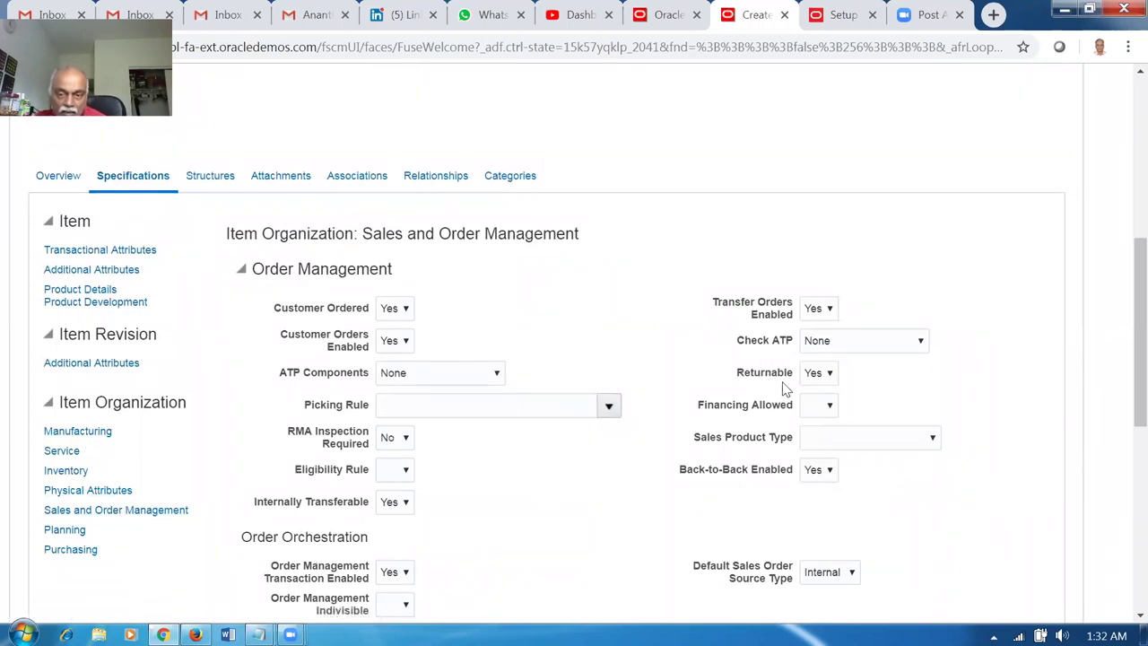
pyautogui.moveTo(803, 359)
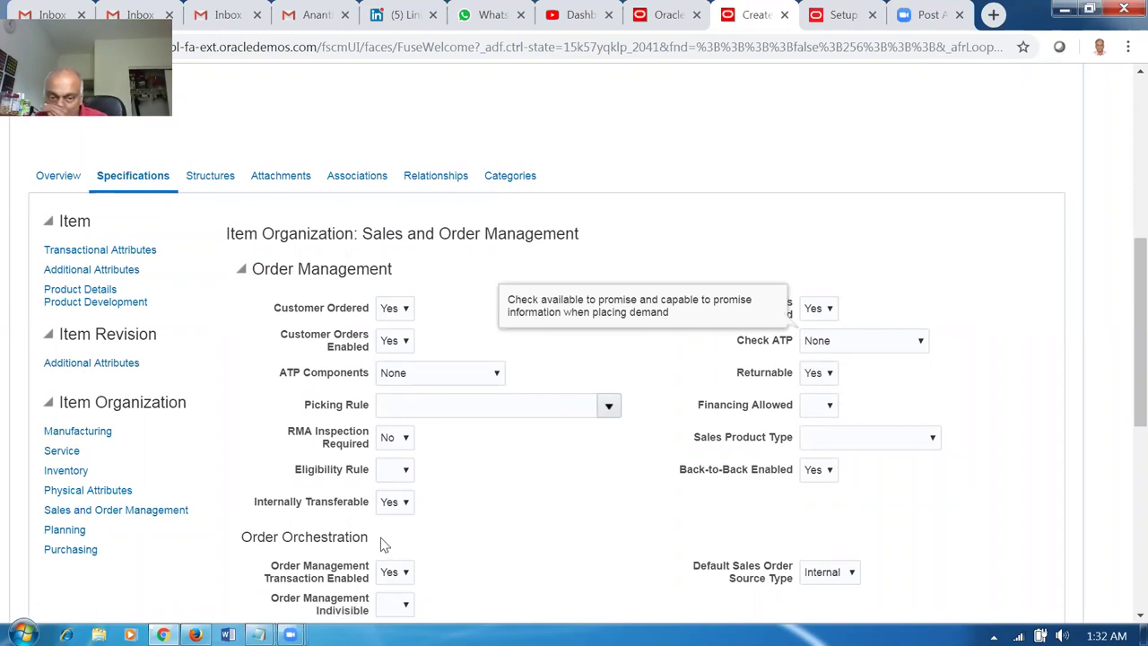
pyautogui.click(67, 530)
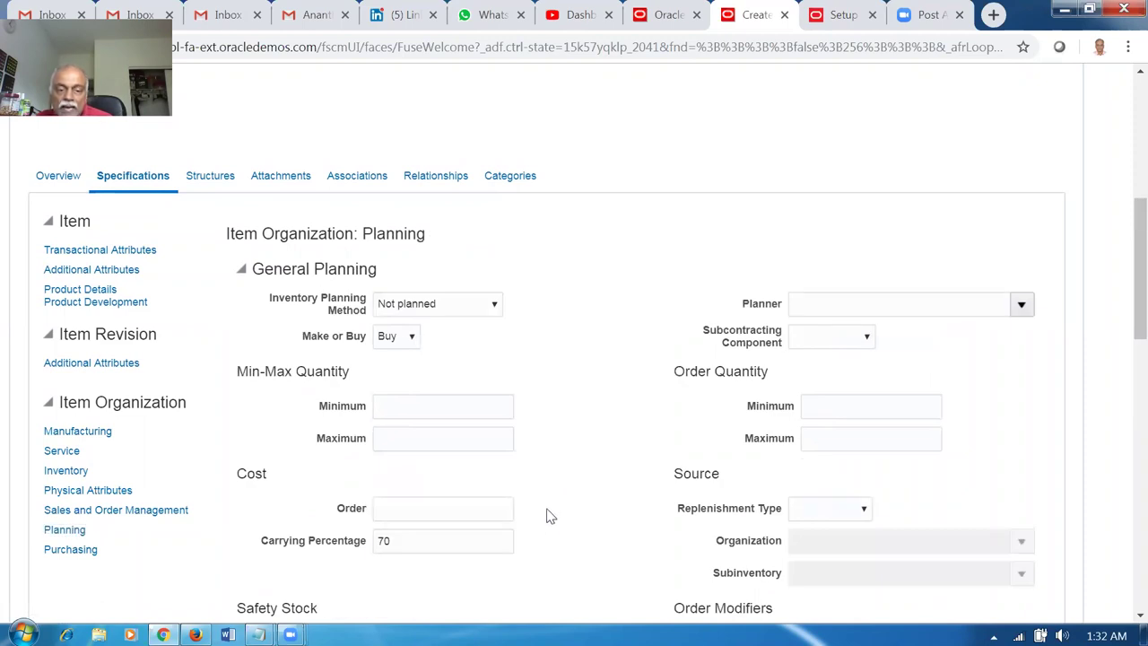
# Set Calculate ATP to Yes and Processing Days lead time to 1.
pyautogui.scroll(-6, 553, 513)
pyautogui.scroll(-2, 549, 516)
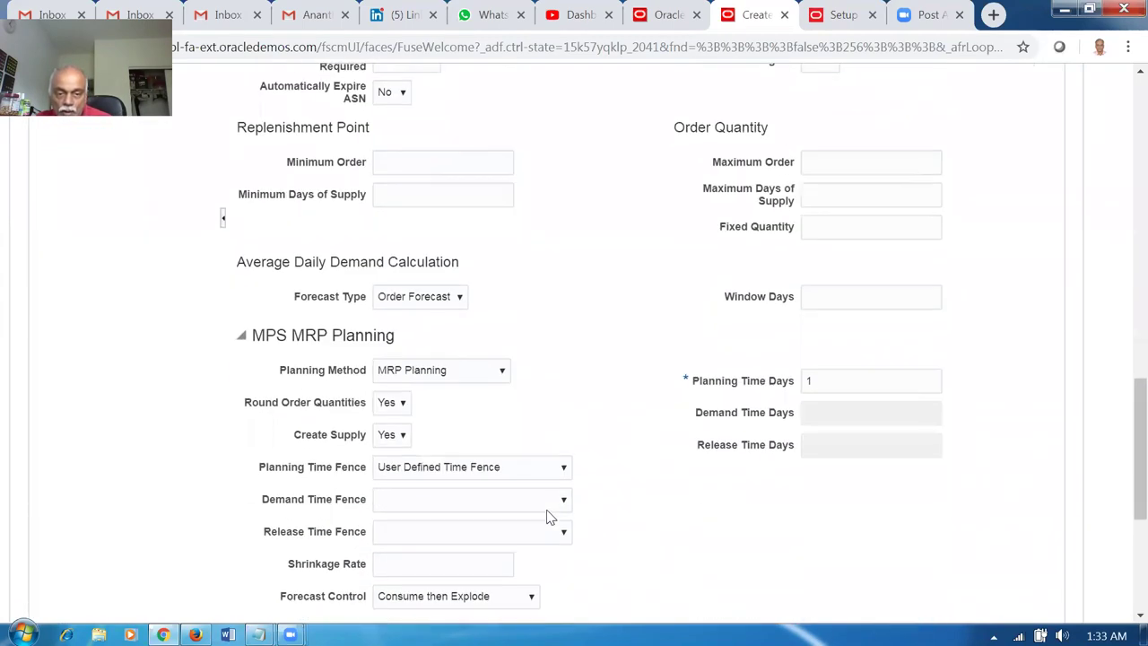
pyautogui.scroll(-1, 557, 453)
pyautogui.scroll(-4, 560, 453)
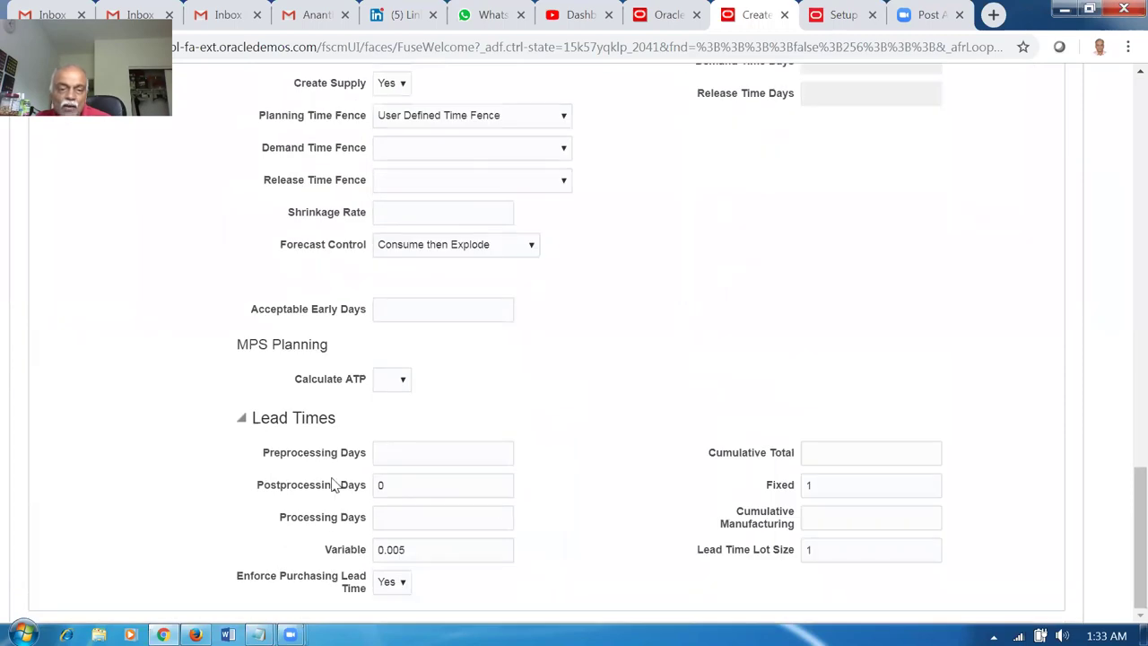
pyautogui.click(390, 382)
pyautogui.click(387, 424)
pyautogui.click(398, 516)
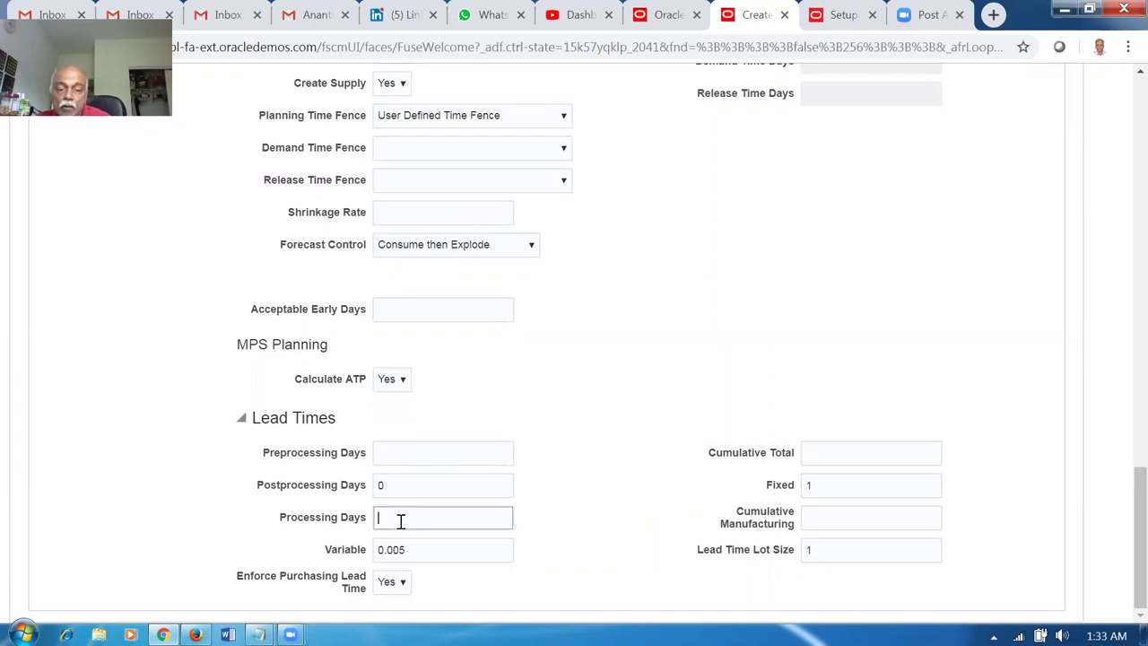
pyautogui.write('1')
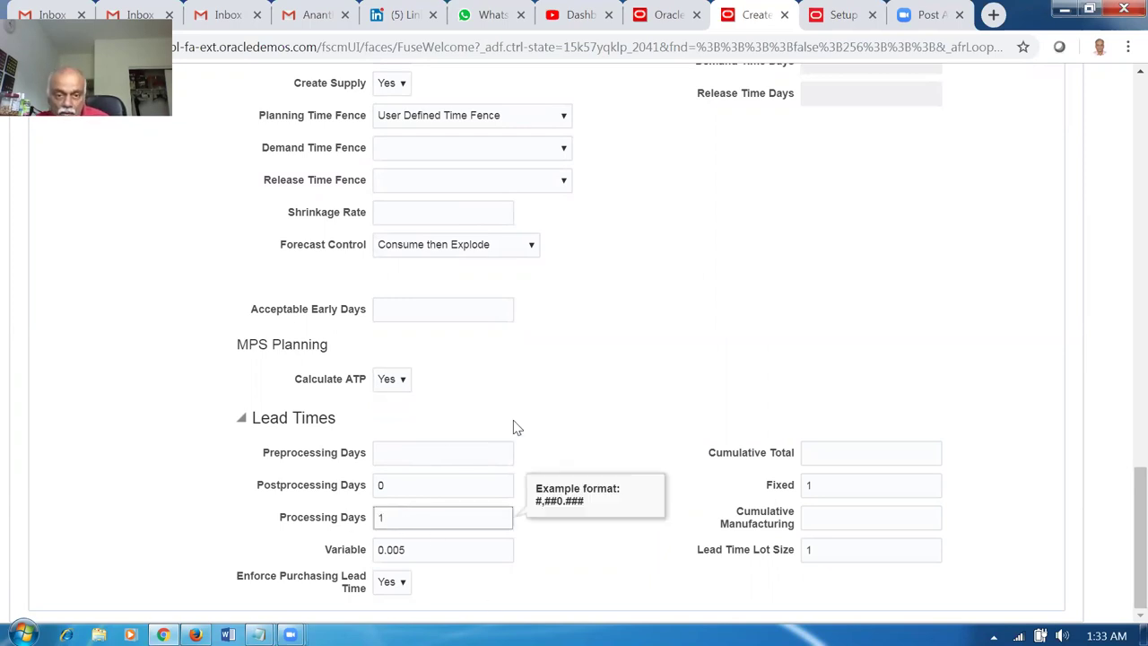
pyautogui.click(520, 418)
pyautogui.scroll(9, 120, 393)
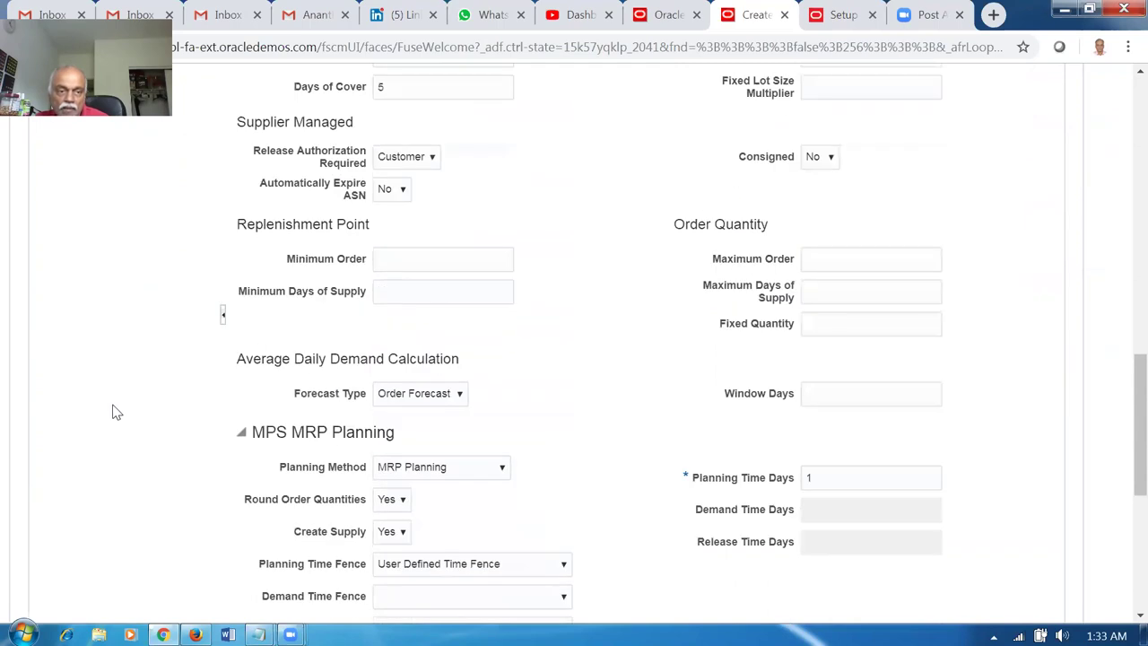
pyautogui.scroll(2, 120, 393)
# Enter a Purchase Price of 20 in the item's Purchasing specifications.
pyautogui.click(77, 378)
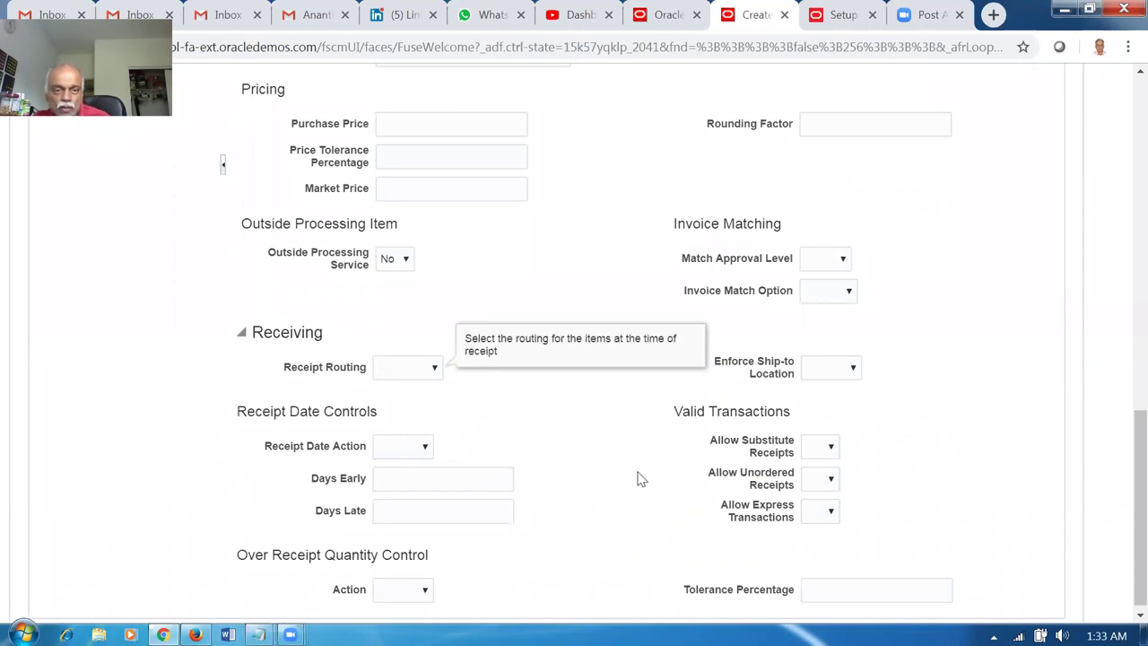
pyautogui.click(413, 128)
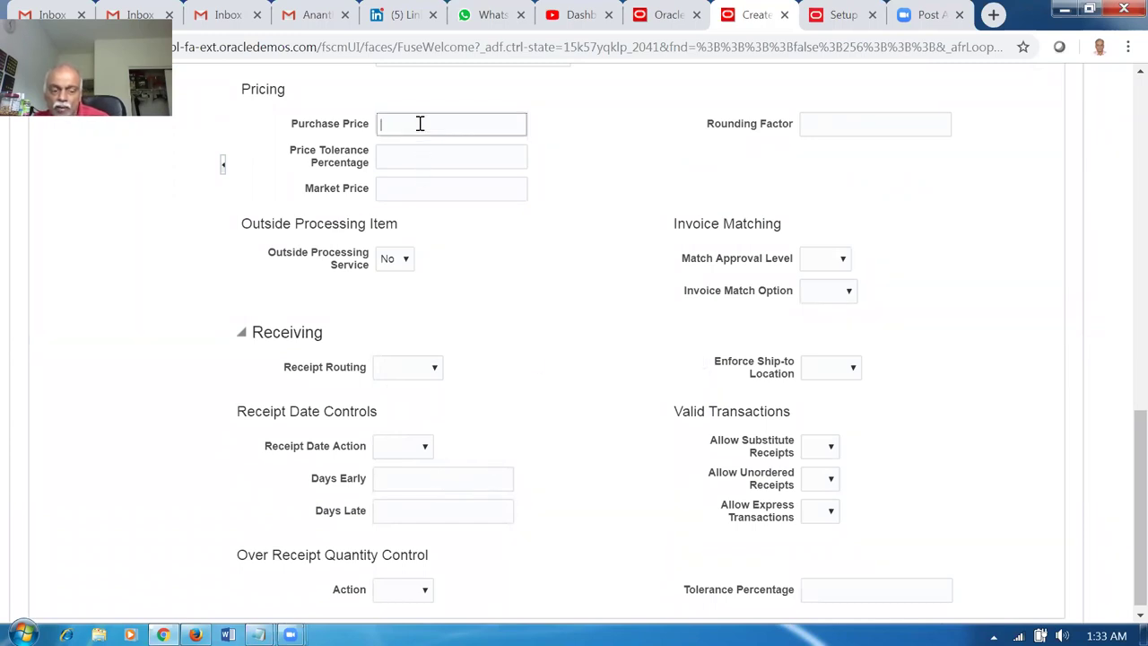
pyautogui.write('20')
pyautogui.click(100, 339)
pyautogui.scroll(3, 106, 341)
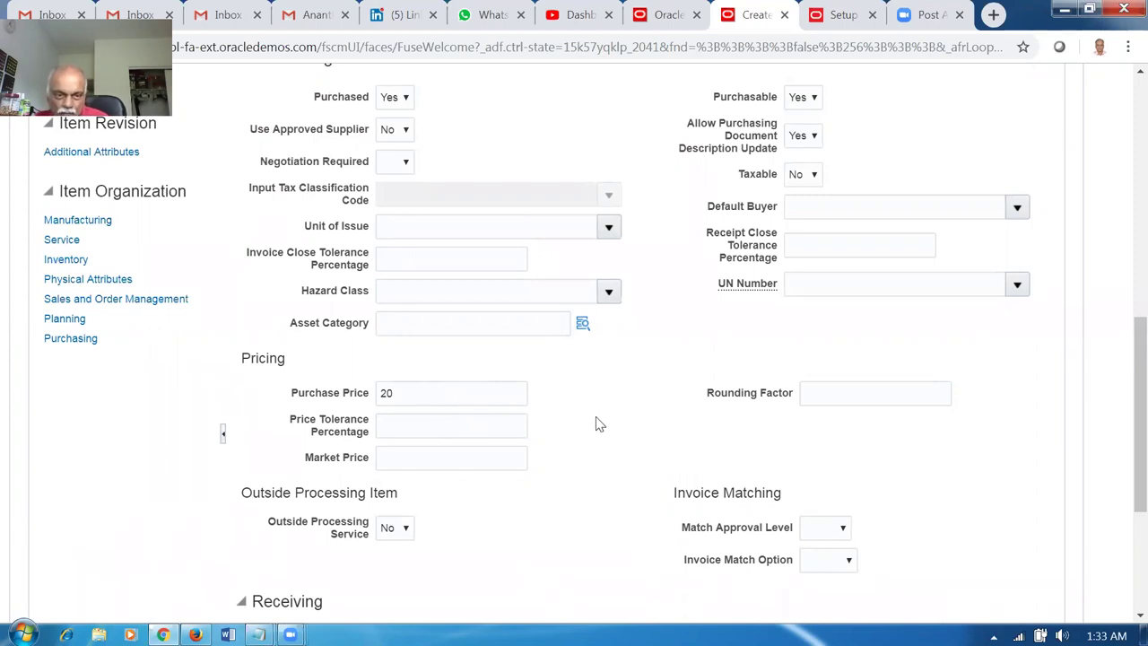
pyautogui.scroll(3, 599, 428)
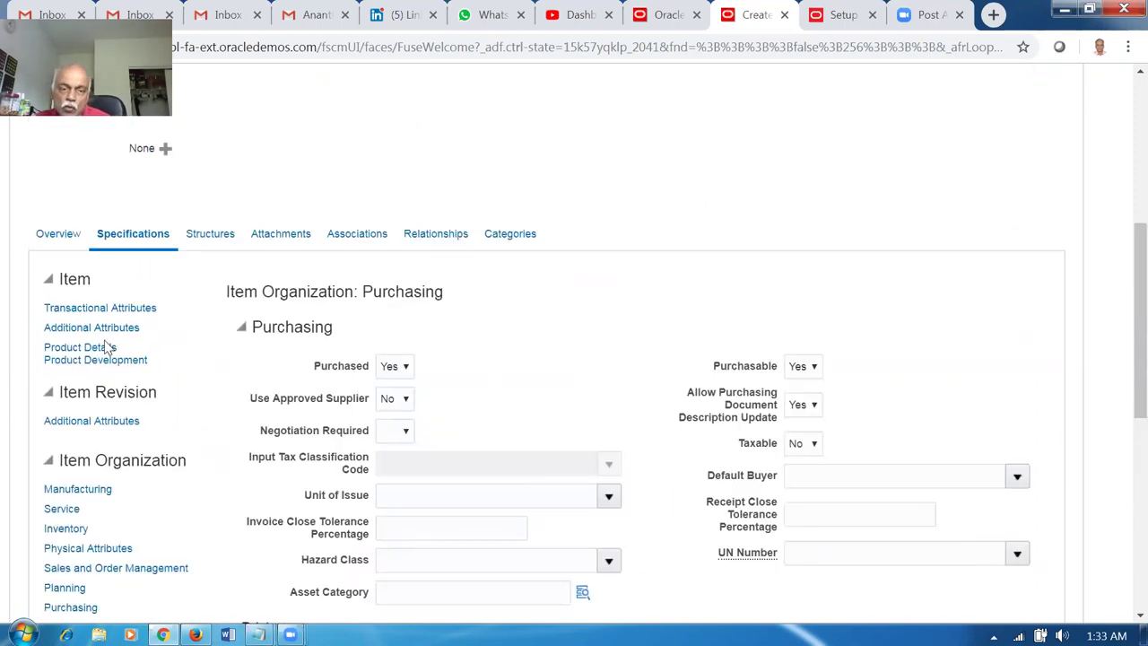
pyautogui.click(358, 244)
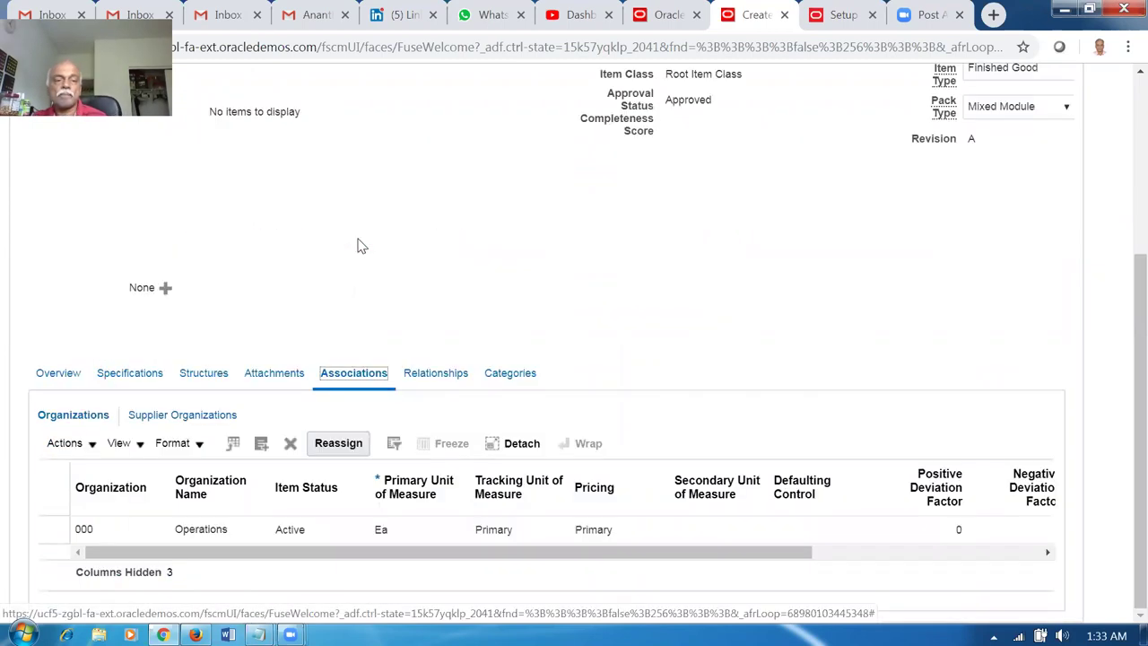
# Use Select and Add to associate organizations 001 Seattle and 002 Atlanta with the item.
pyautogui.click(61, 443)
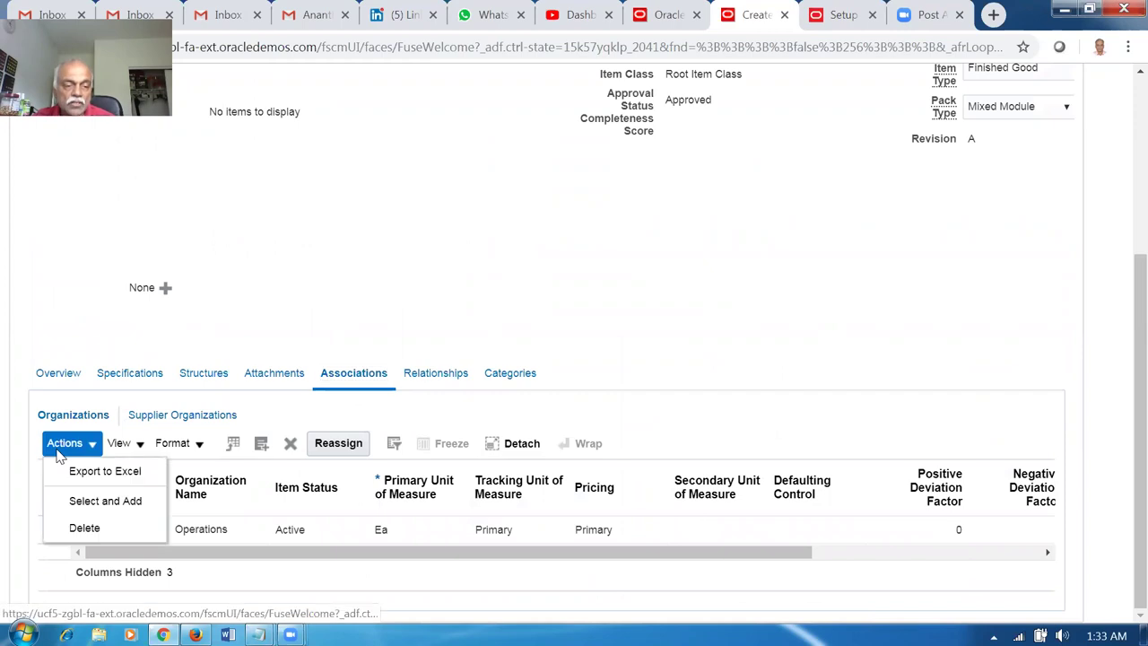
pyautogui.click(80, 508)
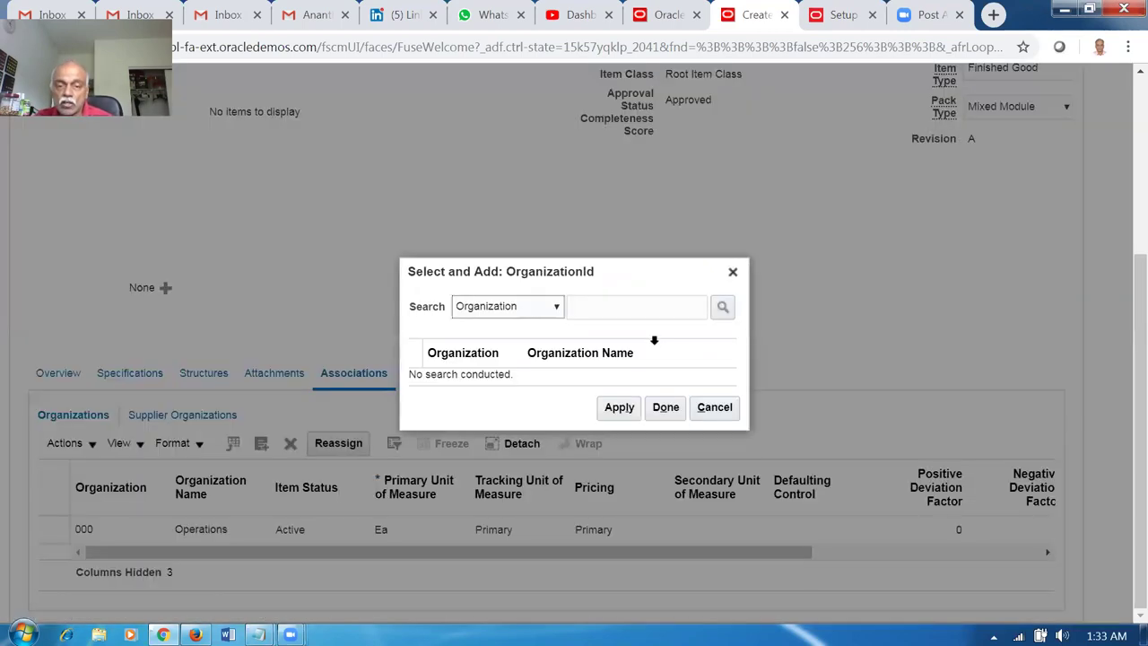
pyautogui.click(613, 312)
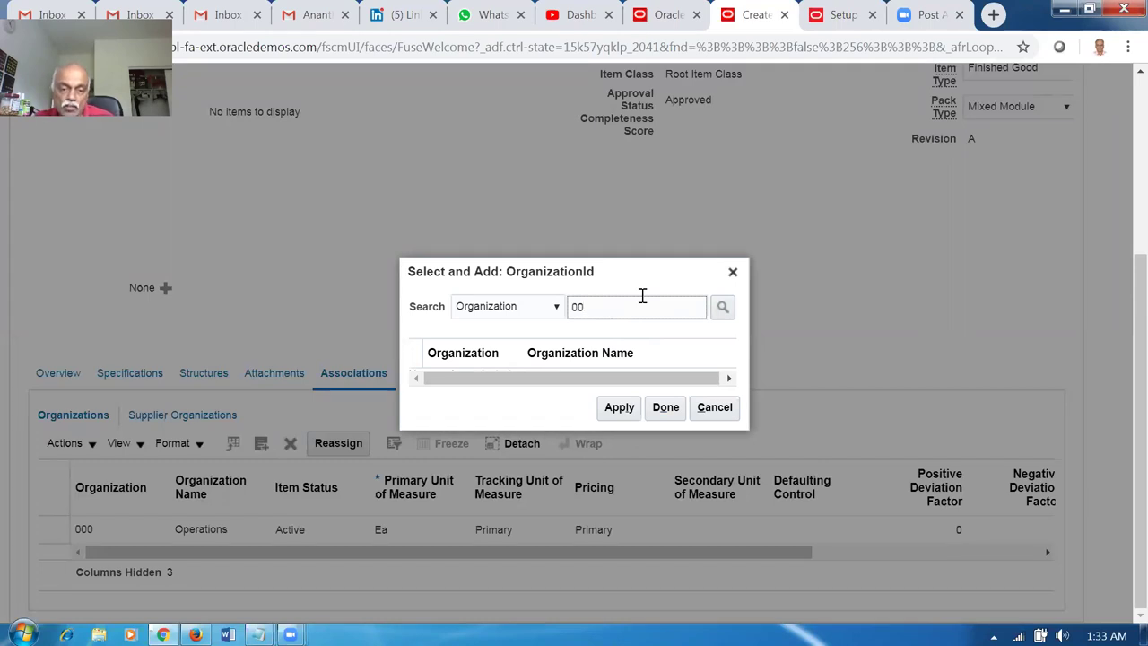
pyautogui.press('Return')
pyautogui.click(619, 324)
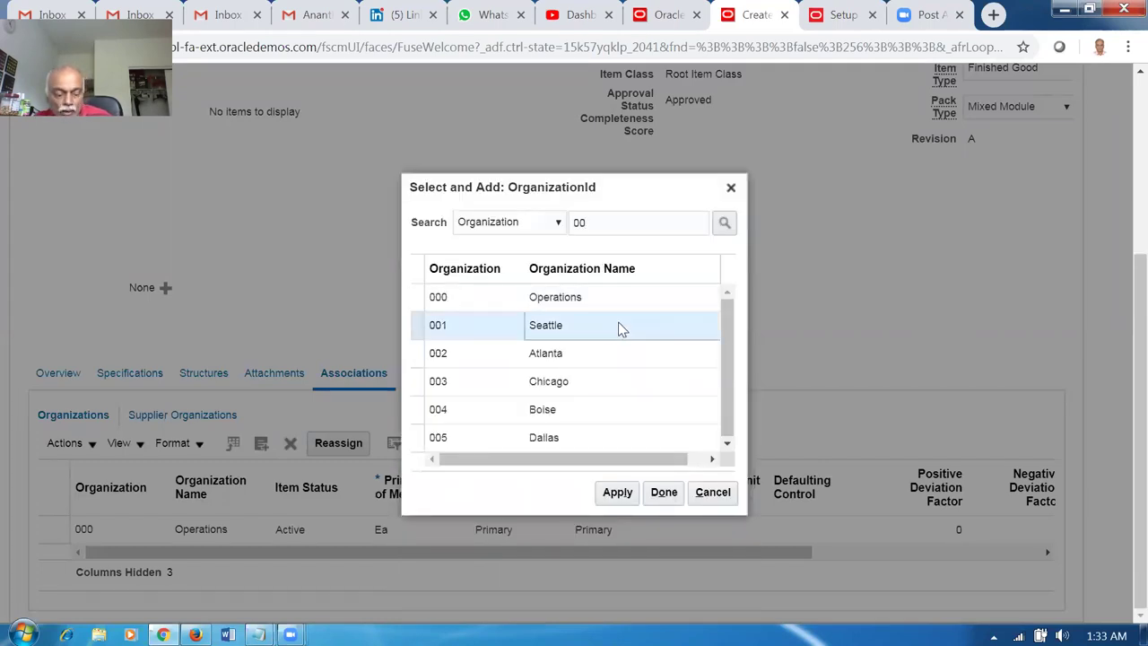
pyautogui.keyDown('ctrl'); pyautogui.click(621, 352); pyautogui.keyUp('ctrl')
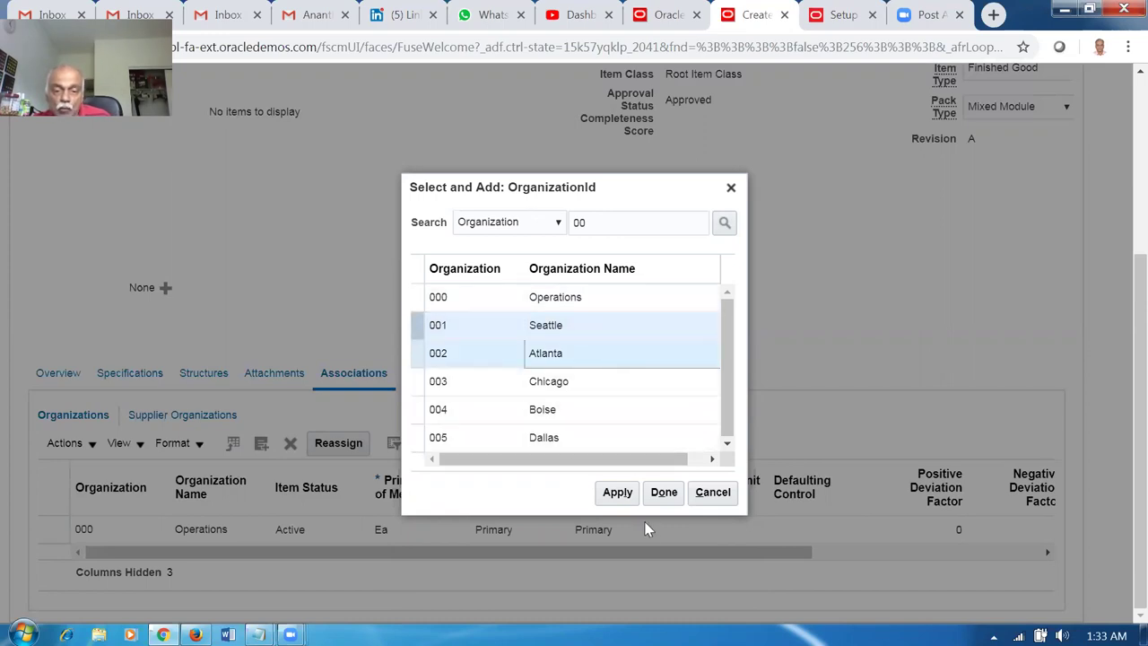
pyautogui.click(617, 491)
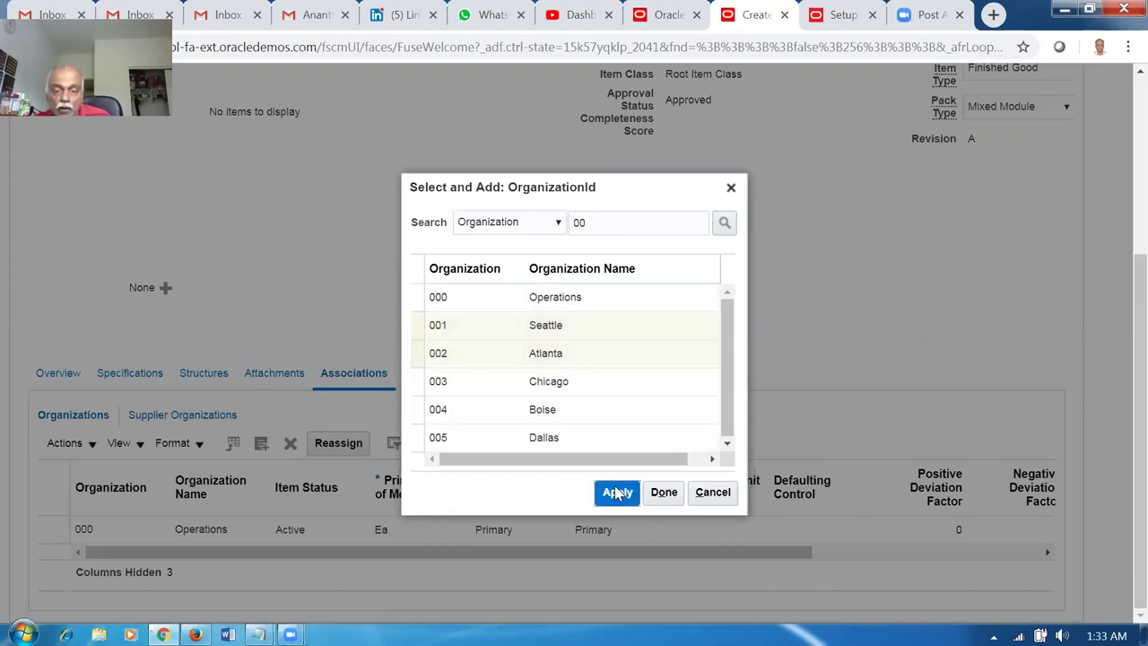
pyautogui.click(664, 491)
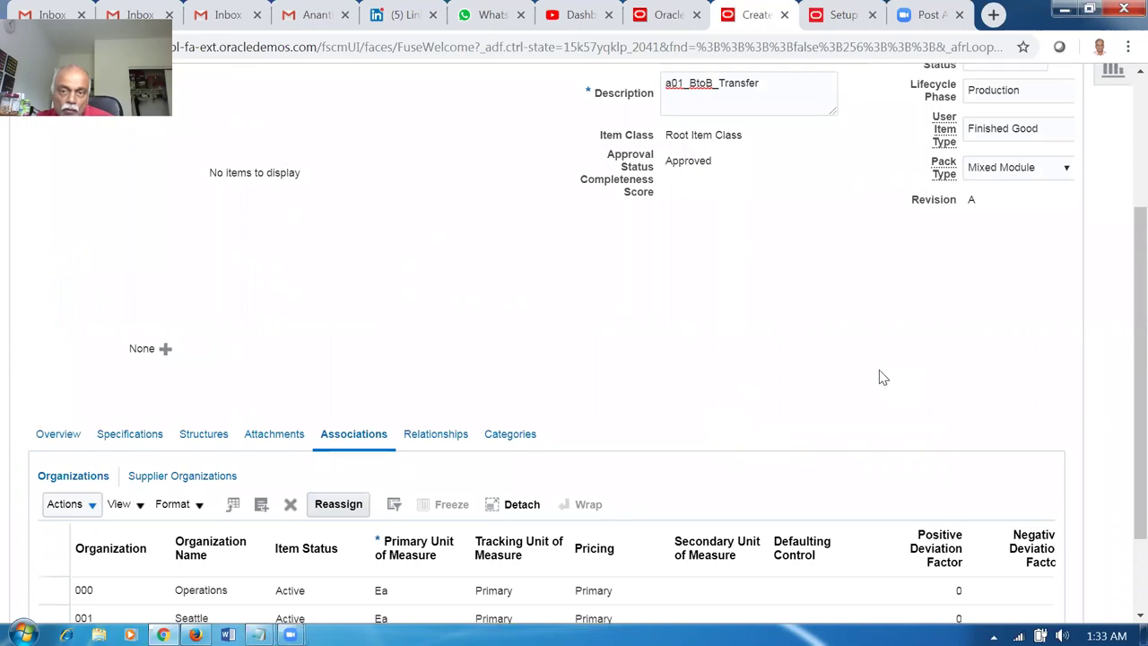
pyautogui.scroll(3, 880, 370)
pyautogui.click(909, 185)
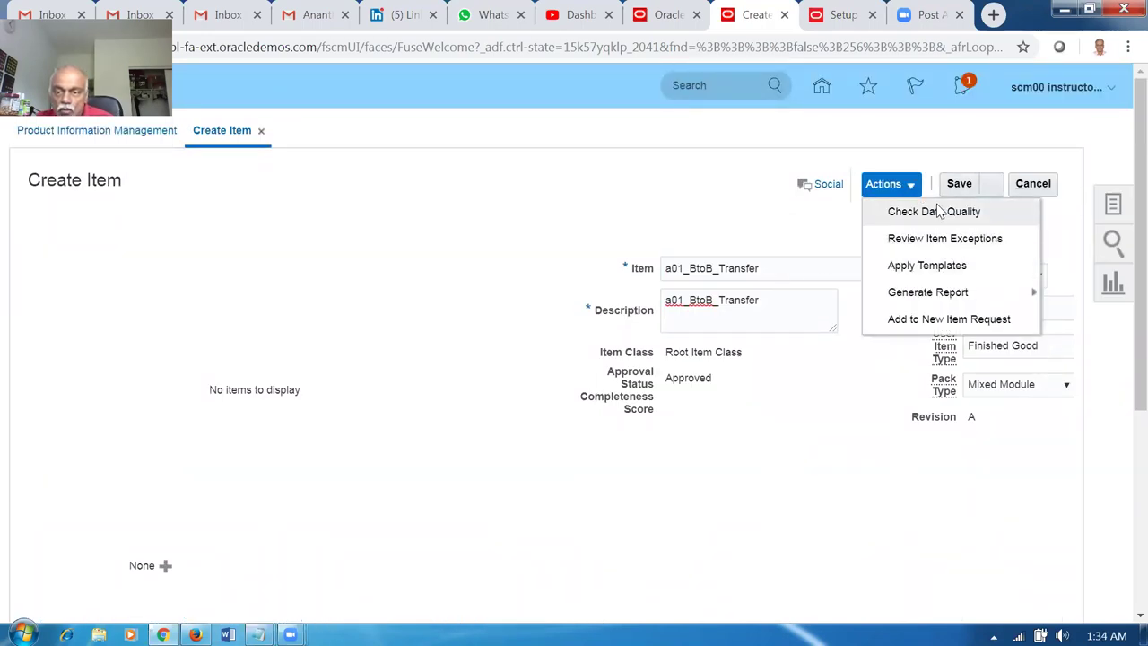
# Save and Close item a01_BtoB_Transfer, then return to the Home springboard.
pyautogui.click(997, 185)
pyautogui.click(996, 211)
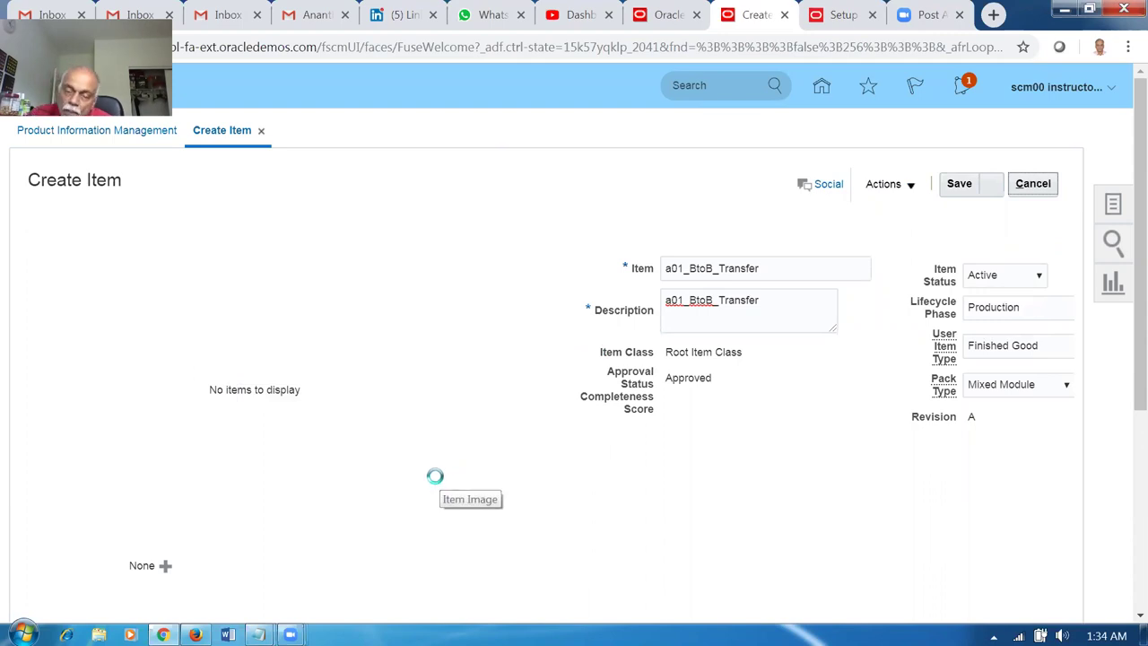
pyautogui.click(826, 86)
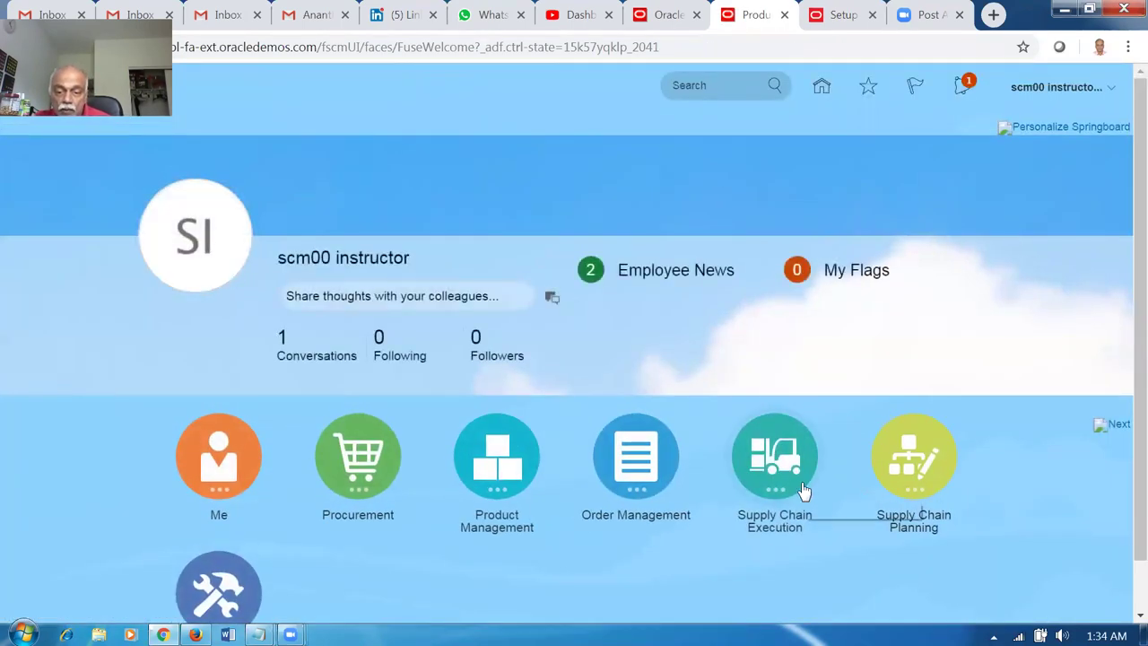
# Search Plan Inputs items for a01_btoB, returning a01_BtoB_Buy in organization 001.
pyautogui.scroll(-1, 862, 489)
pyautogui.click(929, 422)
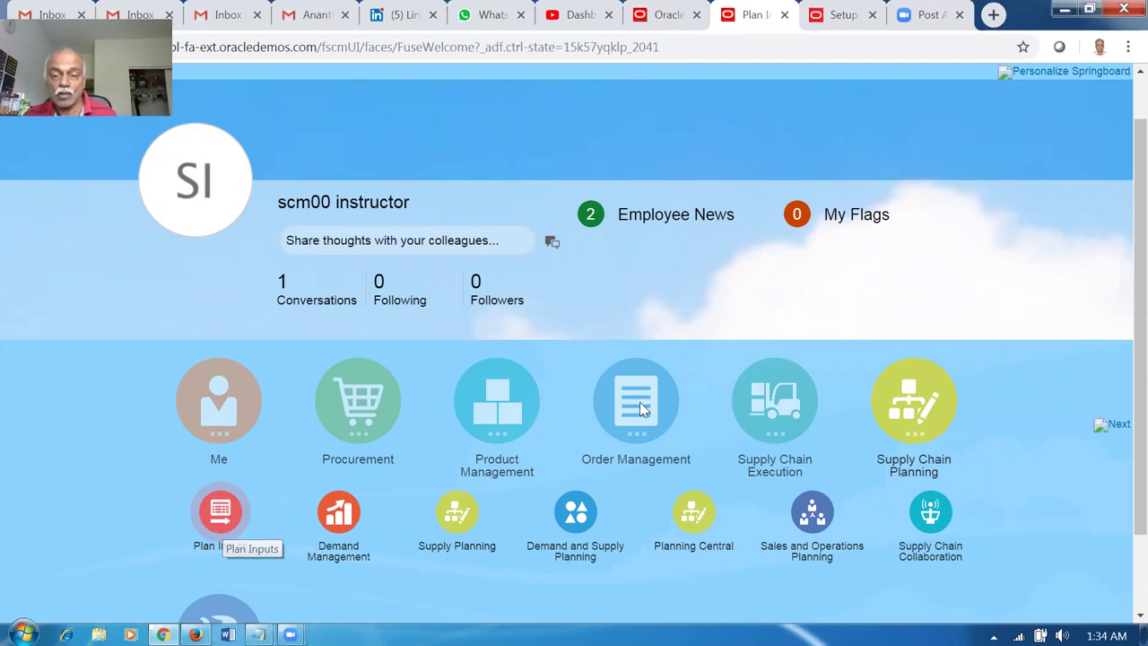
pyautogui.click(221, 515)
pyautogui.click(365, 250)
pyautogui.write('a01_b')
pyautogui.press('Tab')
pyautogui.click(911, 349)
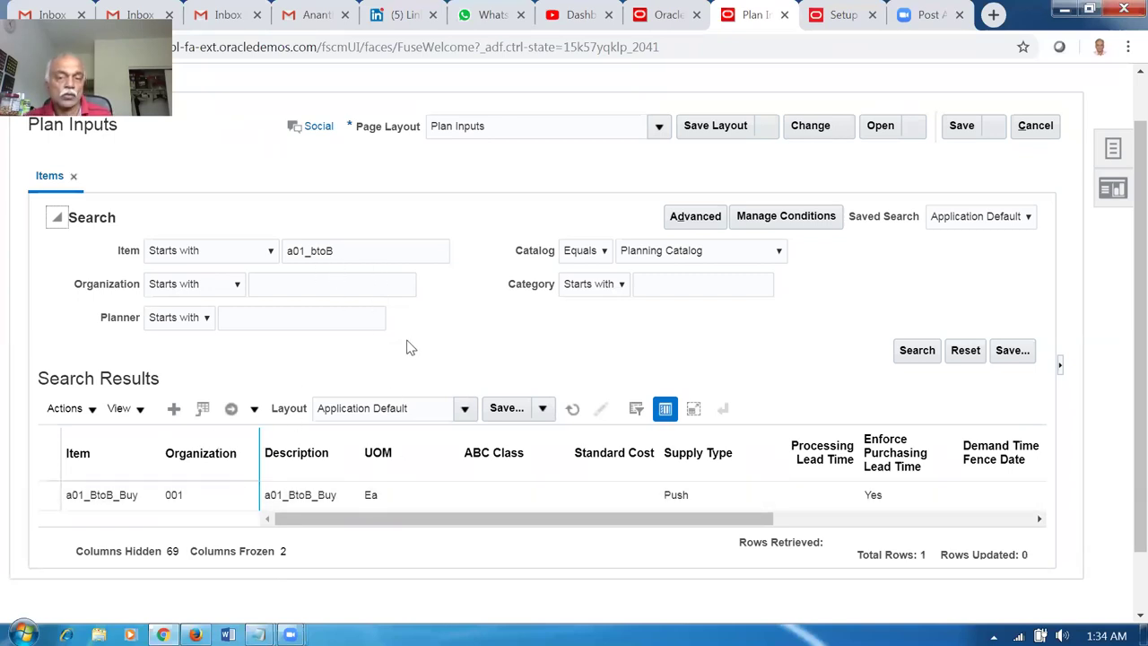
pyautogui.click(1114, 150)
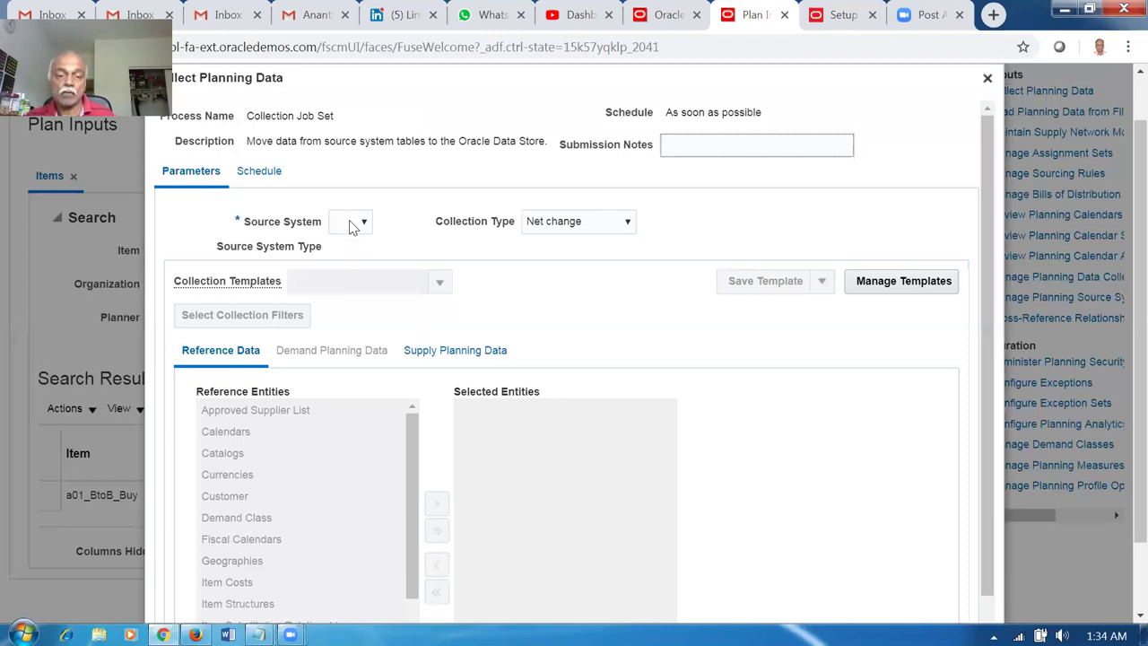
pyautogui.click(349, 227)
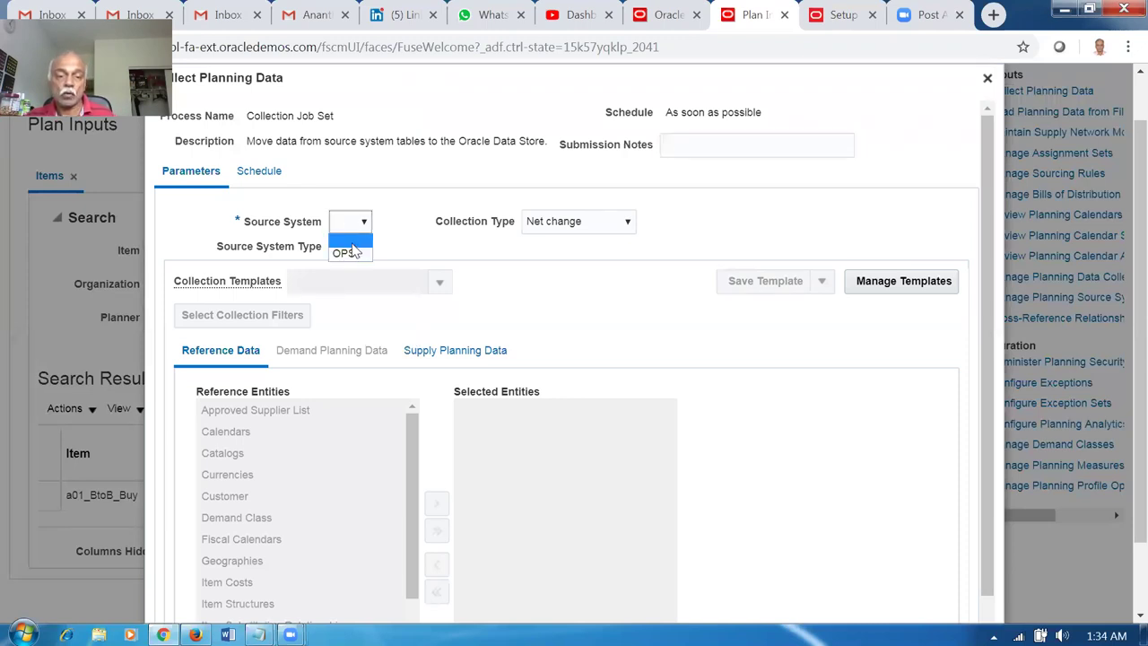
pyautogui.click(354, 249)
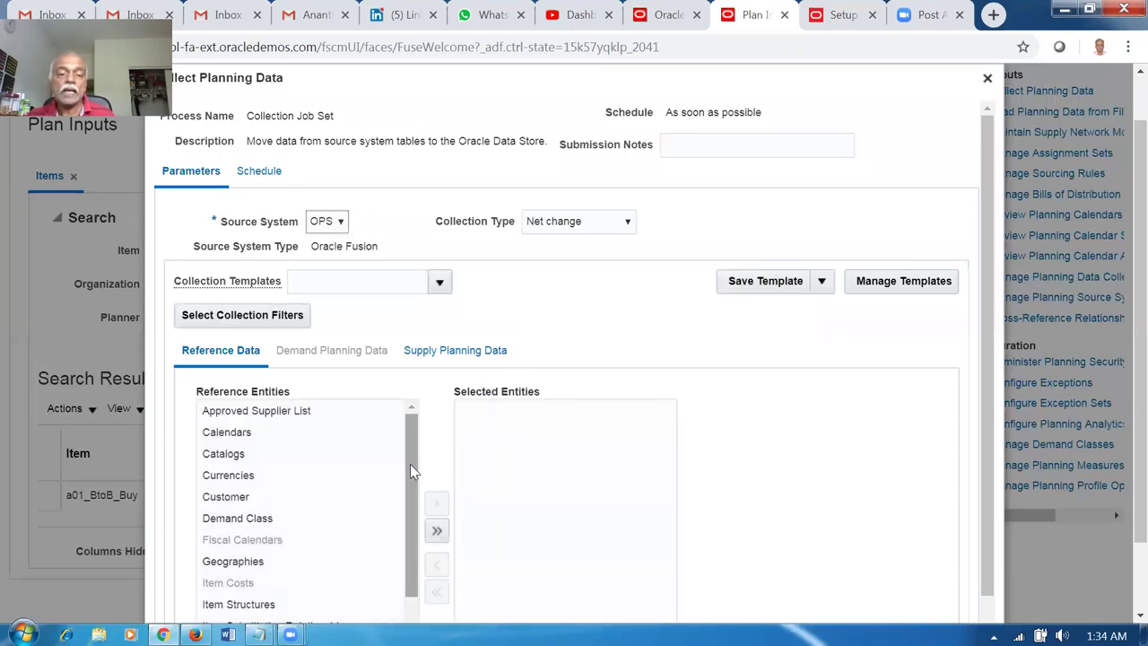
pyautogui.moveTo(410, 464); pyautogui.dragTo(415, 516)
pyautogui.click(269, 569)
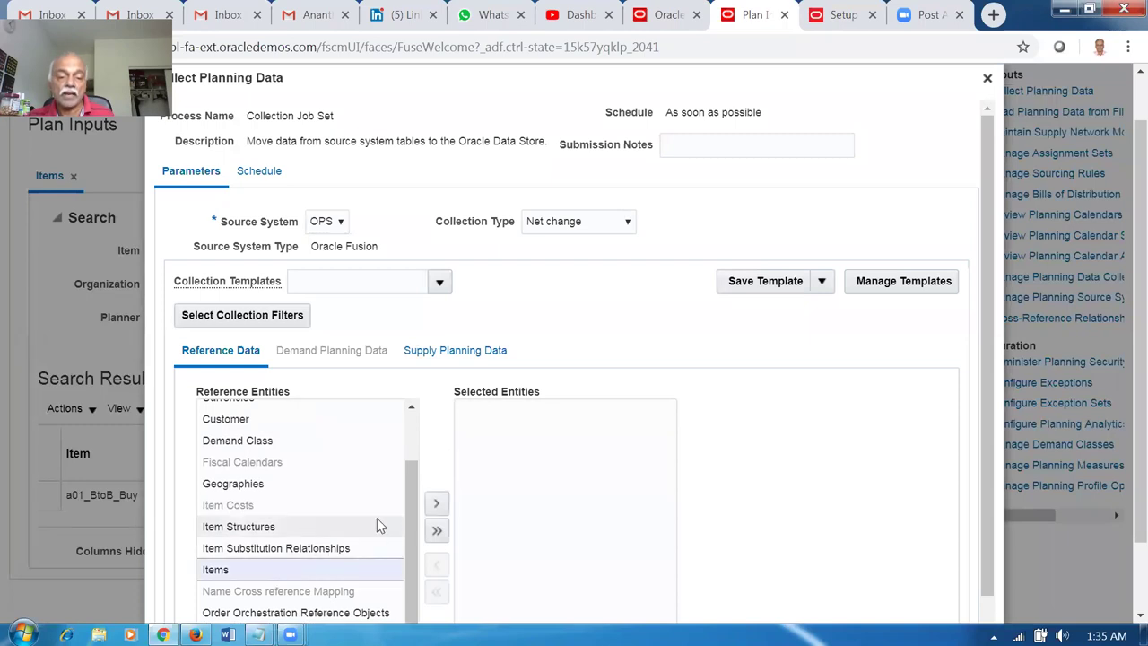
pyautogui.click(437, 504)
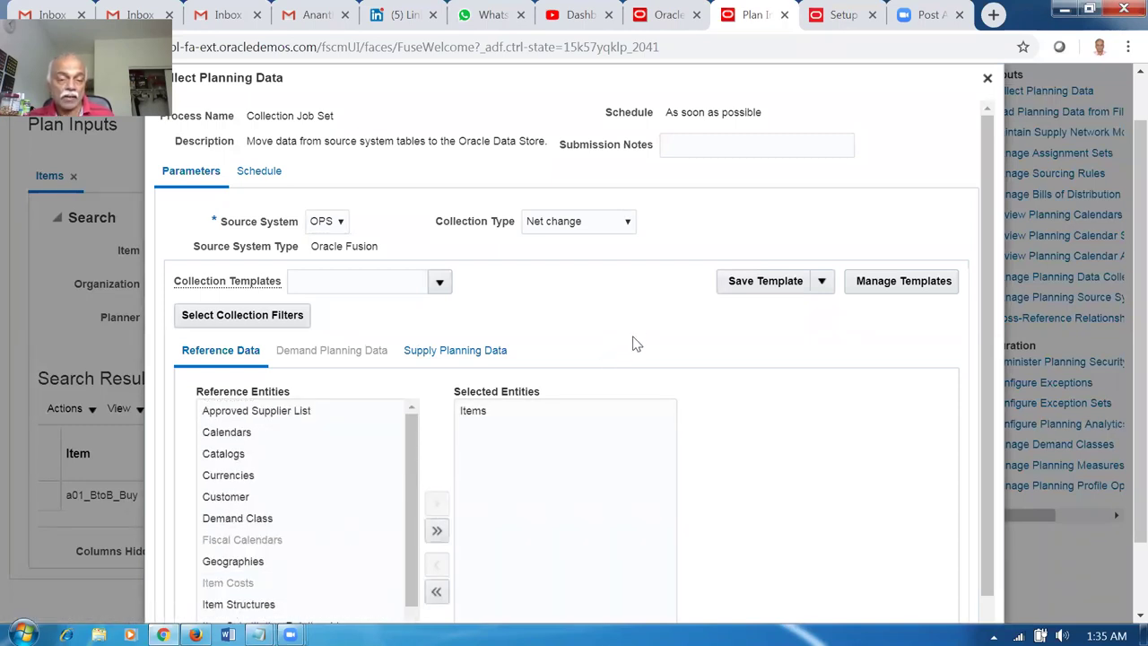
pyautogui.scroll(-1, 637, 339)
pyautogui.scroll(-1, 632, 344)
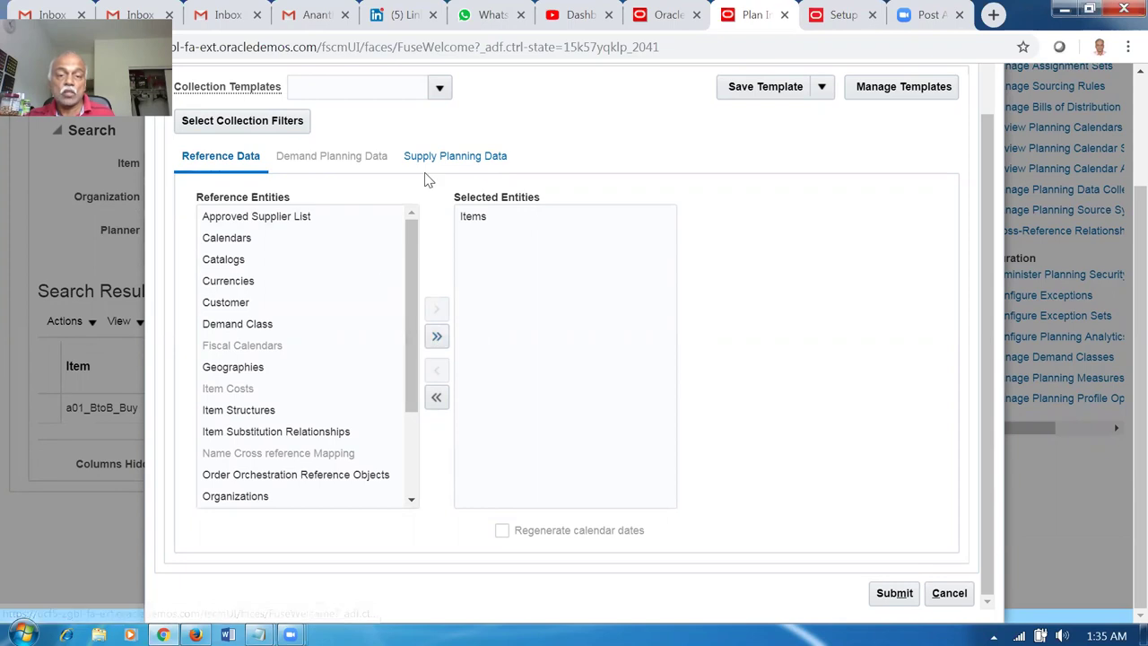
pyautogui.click(949, 593)
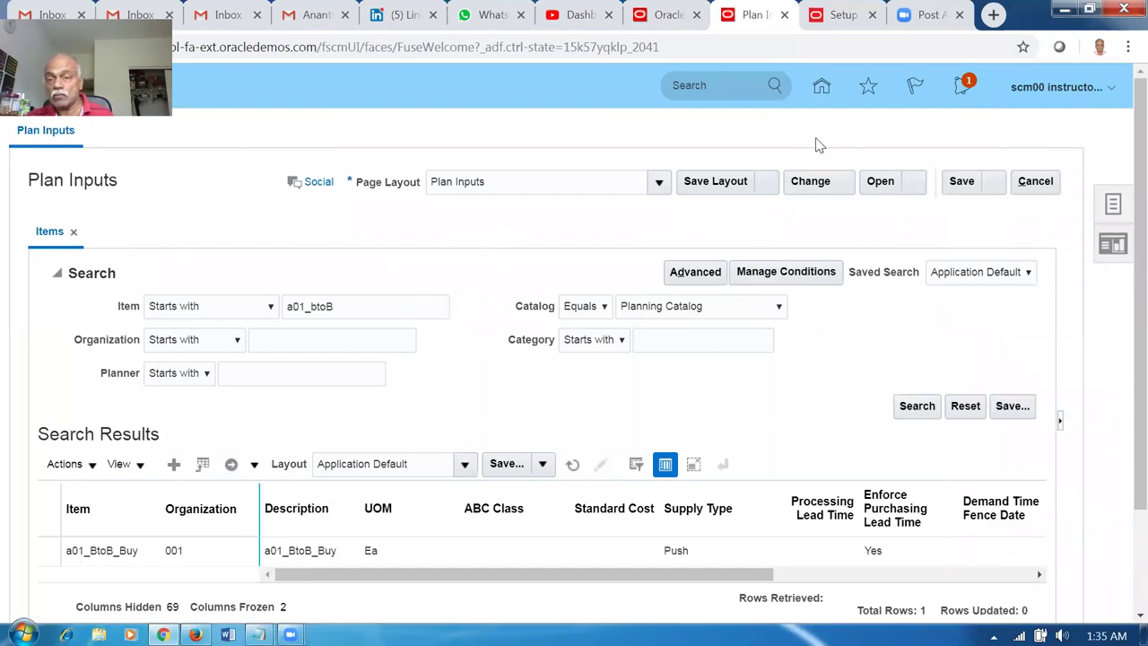
# In the Setup session, go home and show the Supply Chain Execution work areas.
pyautogui.click(838, 17)
pyautogui.click(819, 91)
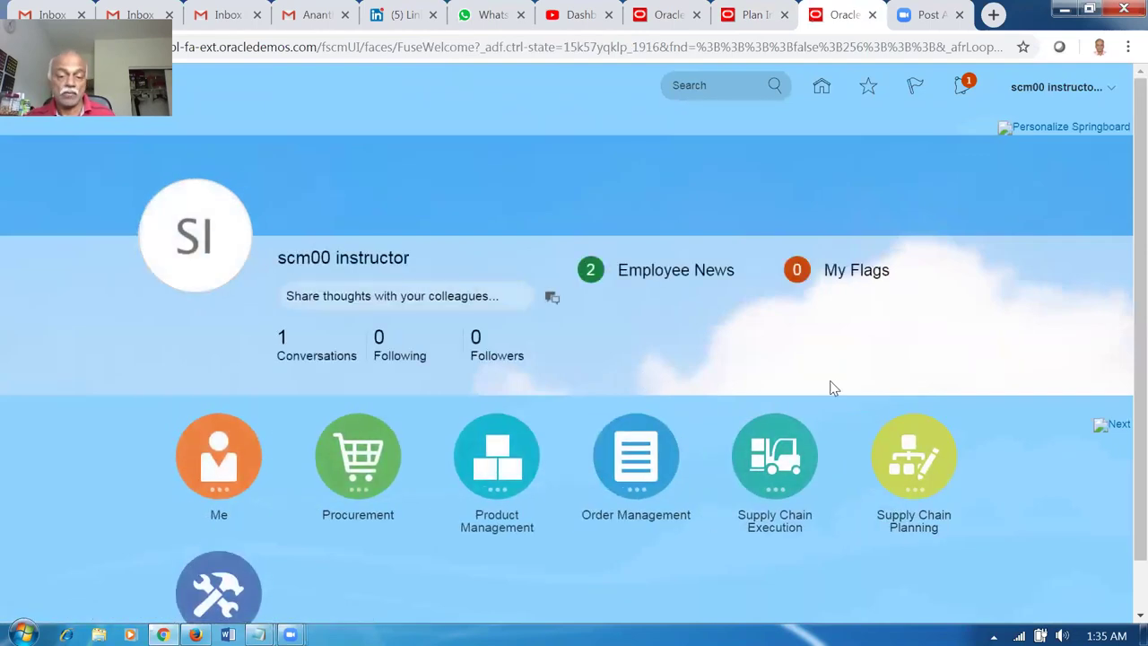
pyautogui.click(777, 473)
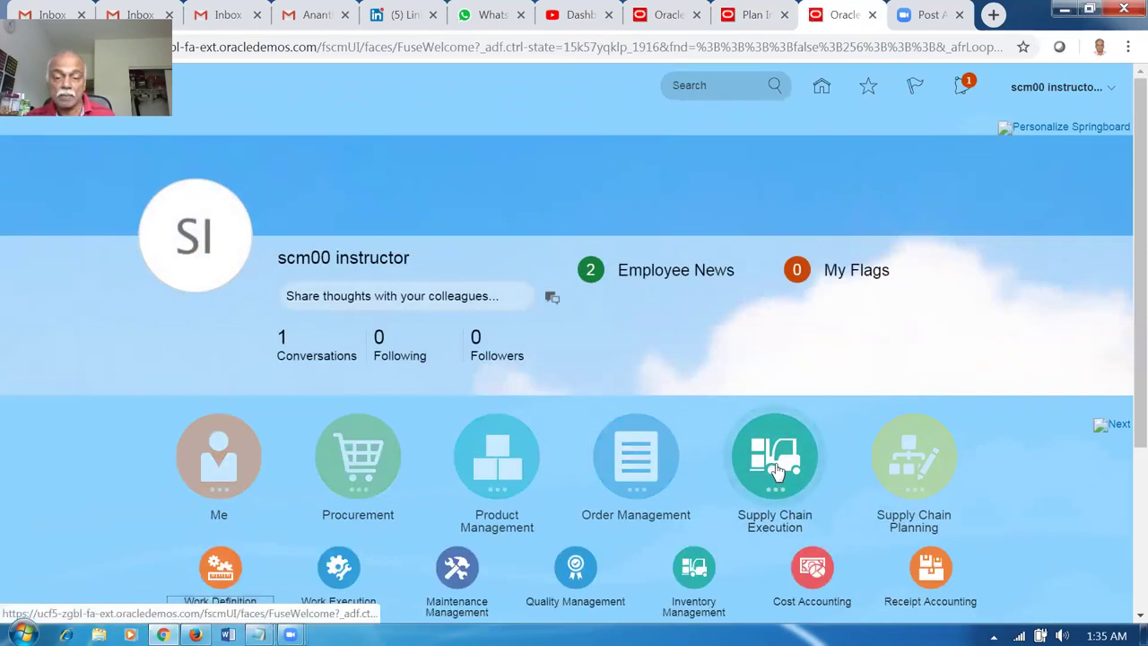
# Open Inventory Management for organization 001 and launch Create Miscellaneous Transaction.
pyautogui.scroll(-1, 769, 461)
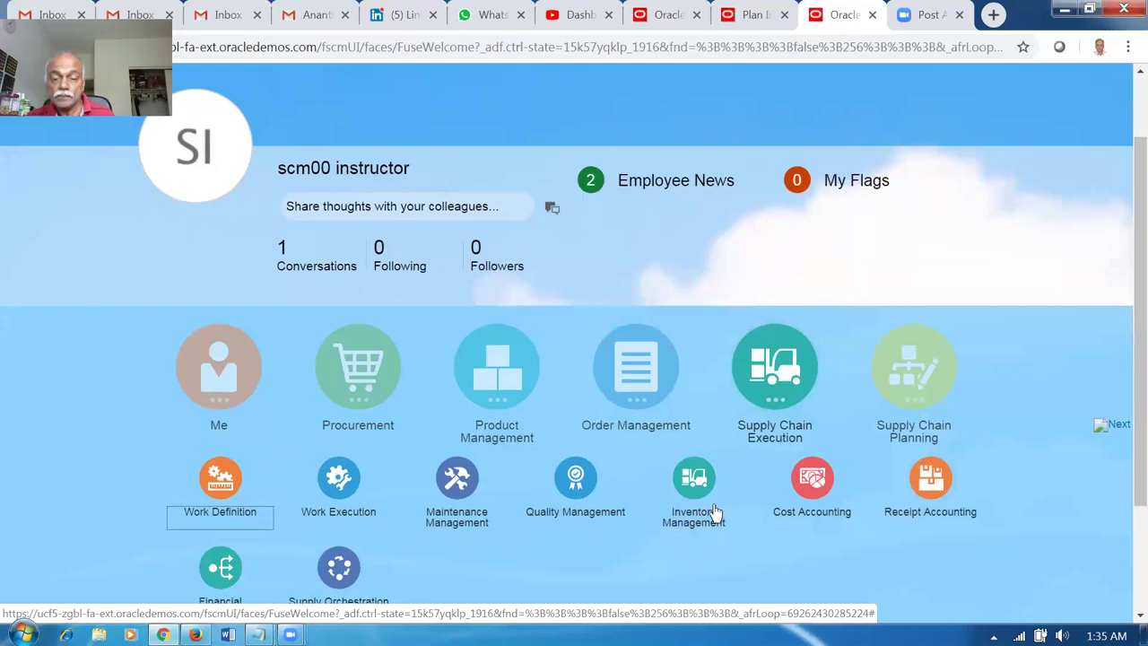
pyautogui.click(693, 485)
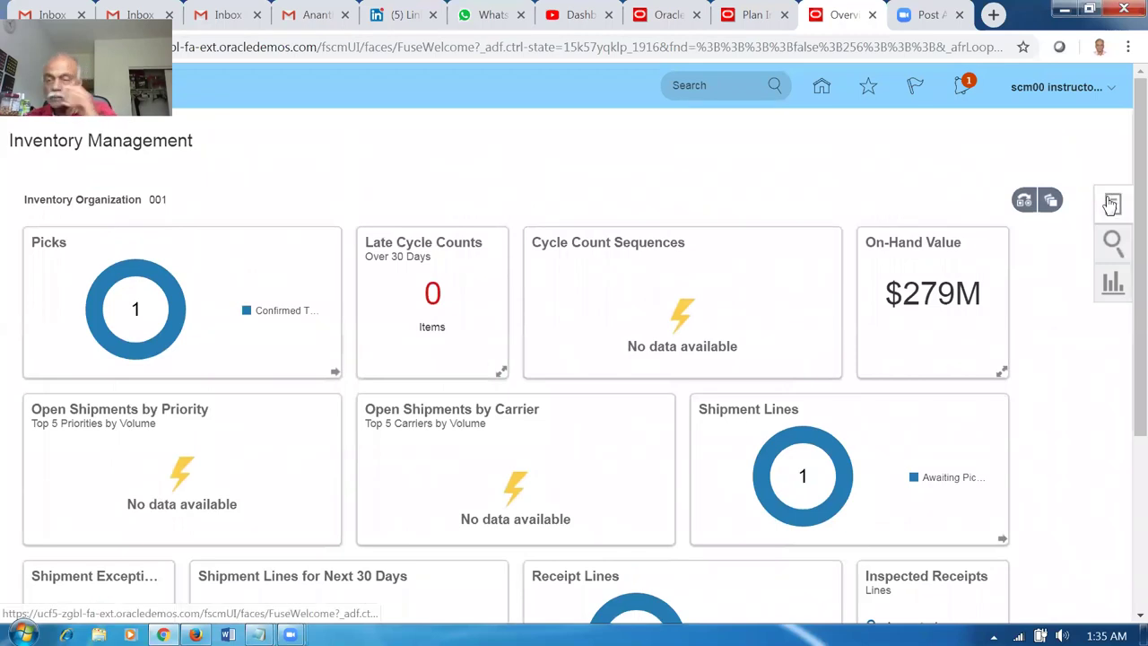
pyautogui.click(1112, 203)
pyautogui.click(1032, 193)
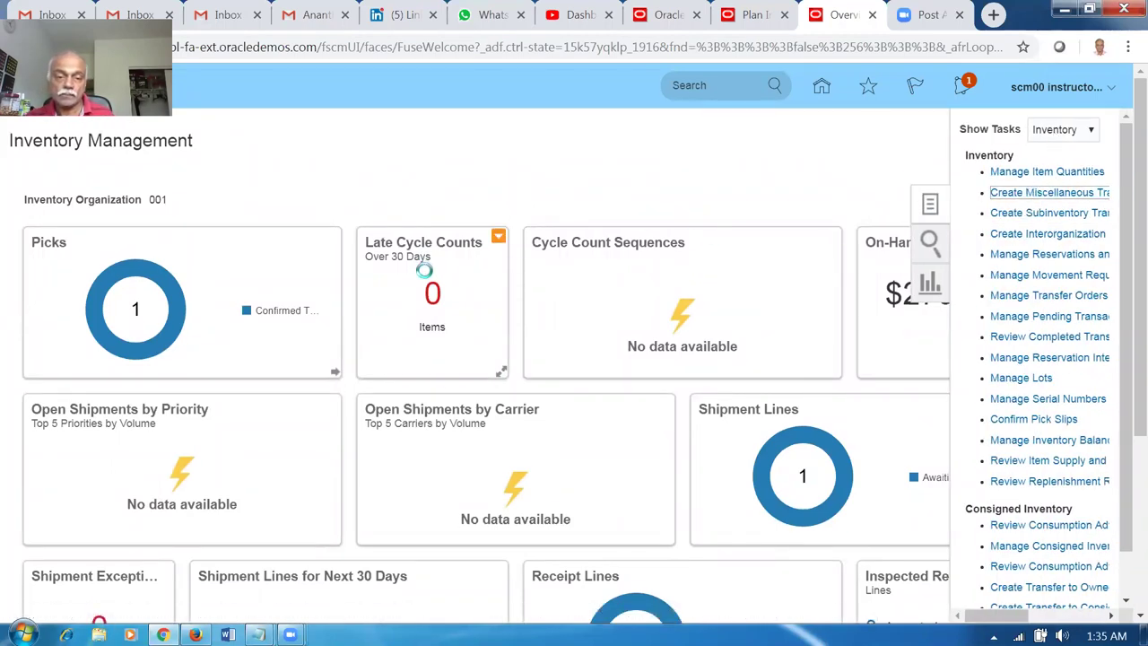
# Make it a Miscellaneous Receipt with account 101.10.12101.000.000.000.
pyautogui.click(496, 287)
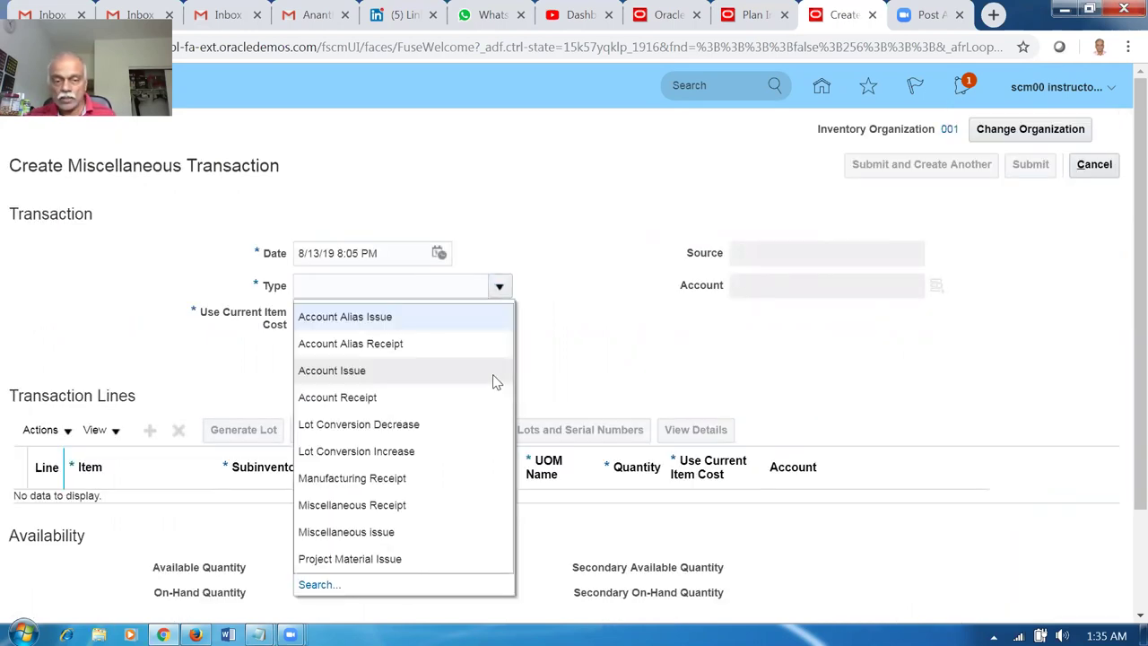
pyautogui.click(403, 510)
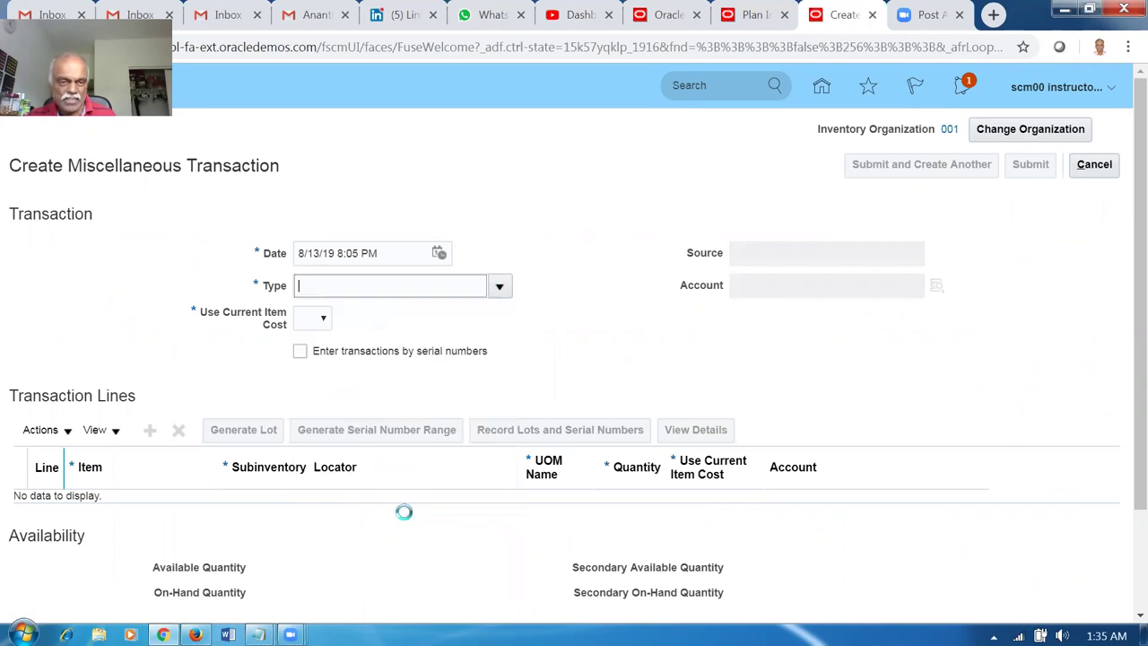
pyautogui.click(778, 285)
pyautogui.click(937, 287)
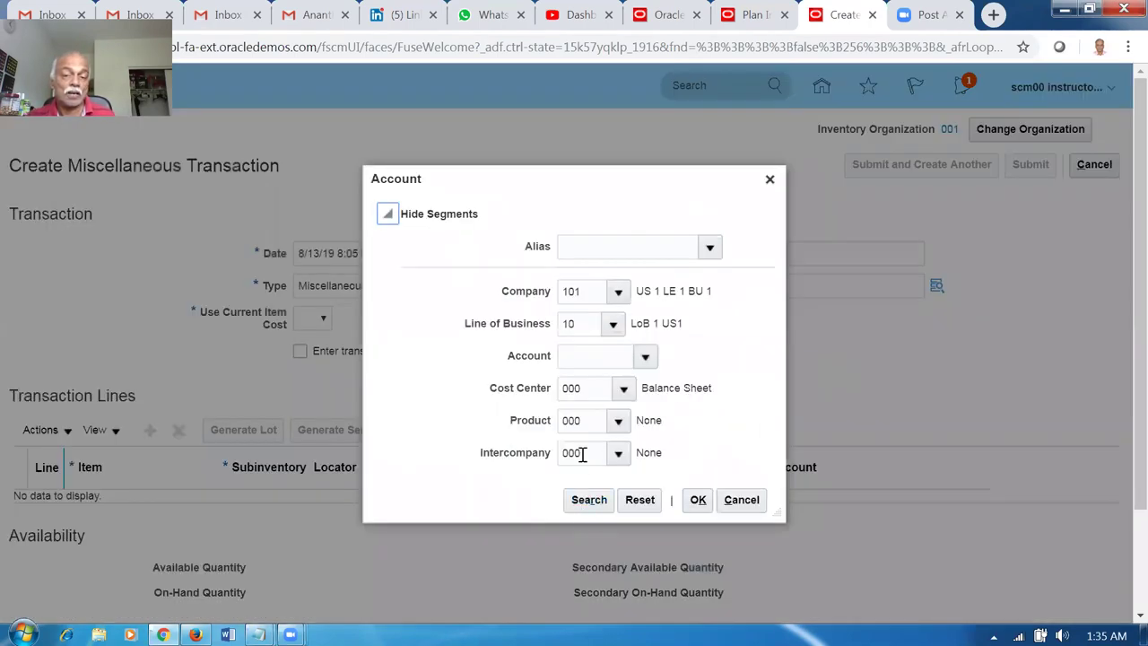
pyautogui.click(579, 508)
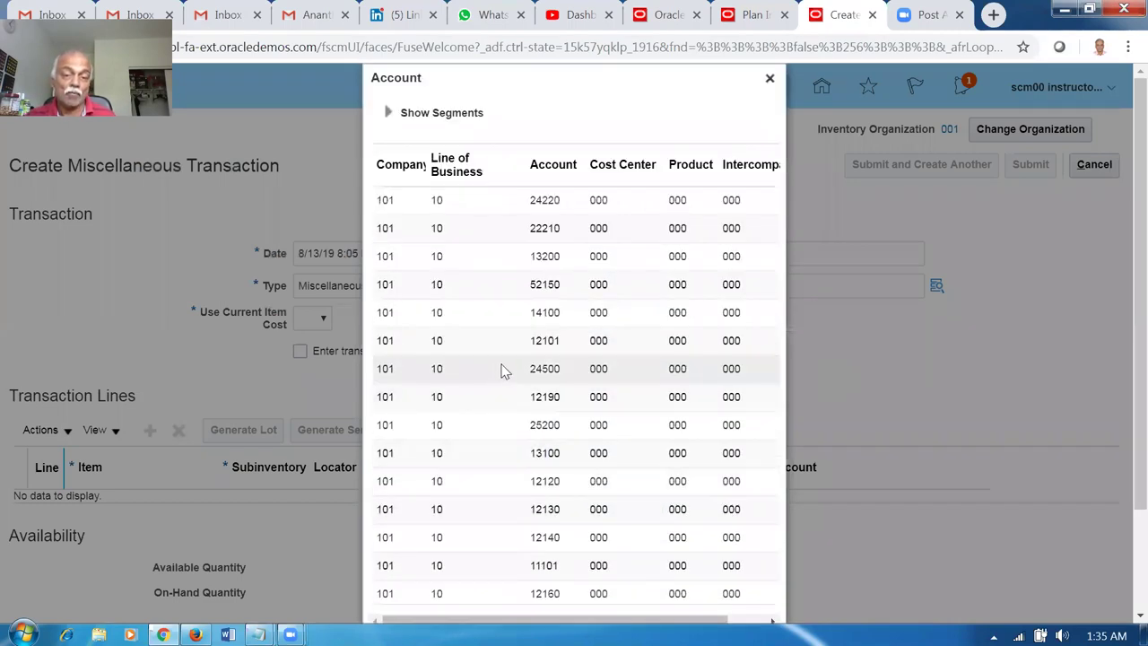
pyautogui.click(492, 345)
pyautogui.moveTo(1123, 321); pyautogui.dragTo(1120, 380)
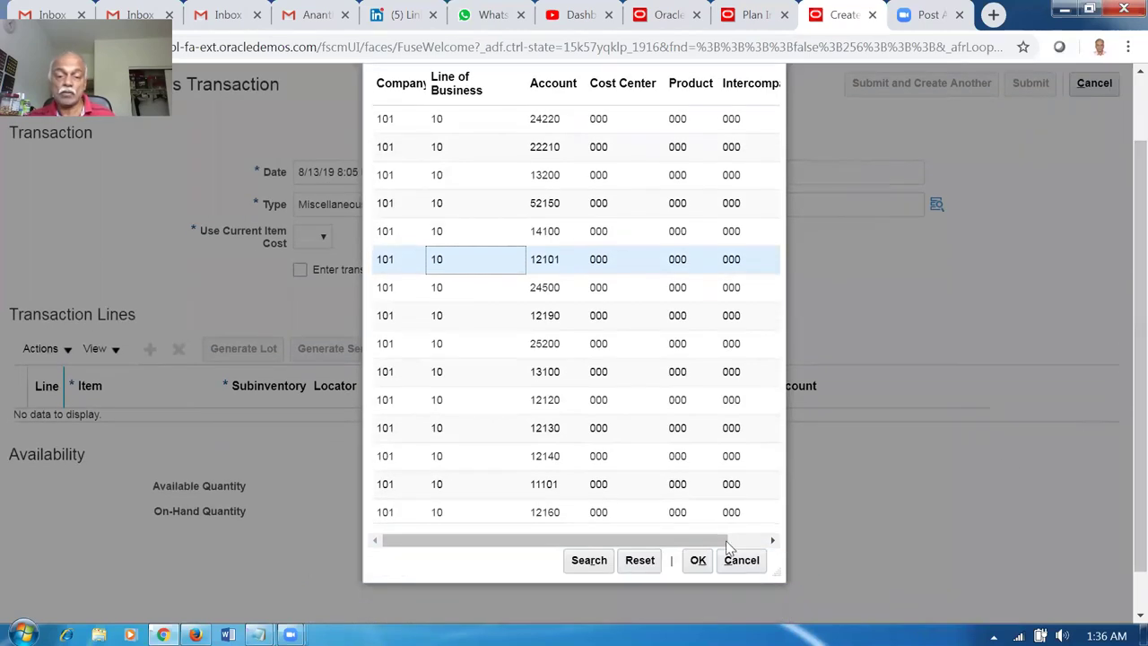
pyautogui.click(699, 560)
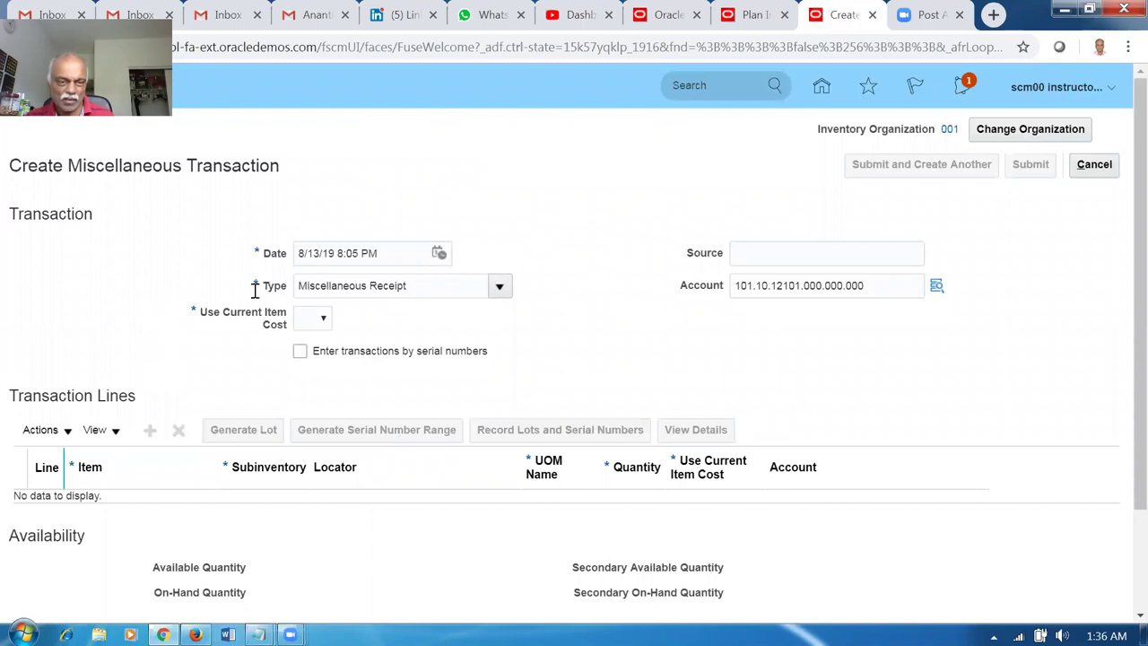
# Set Use Current Item Cost to Yes, add a line, then cancel the transaction.
pyautogui.click(304, 322)
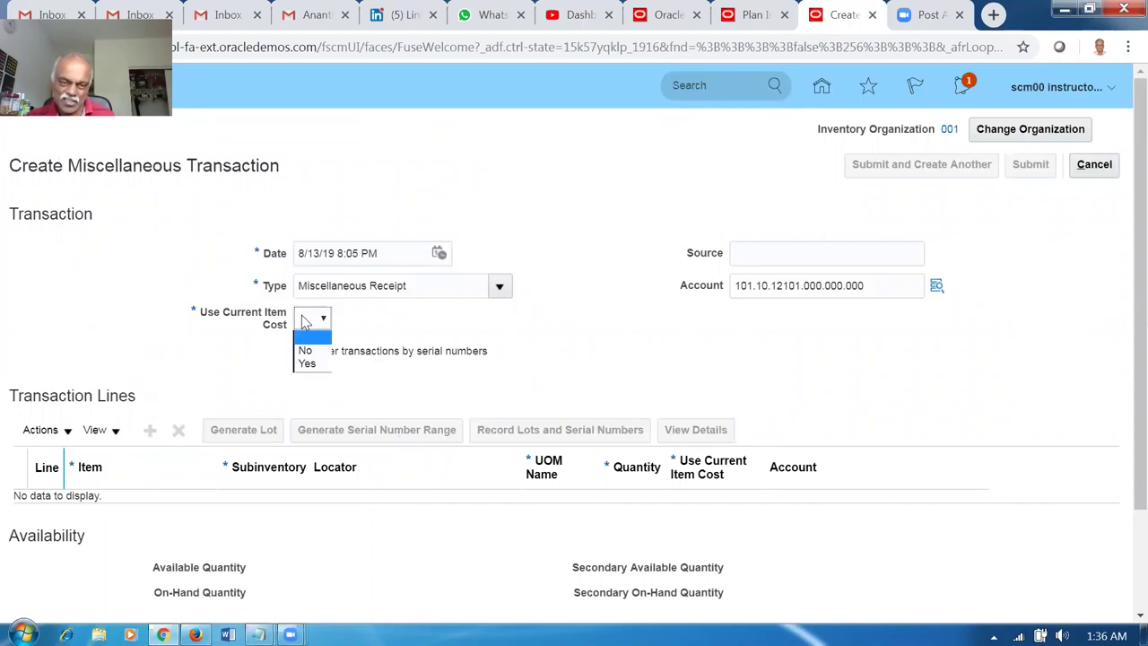
pyautogui.click(307, 363)
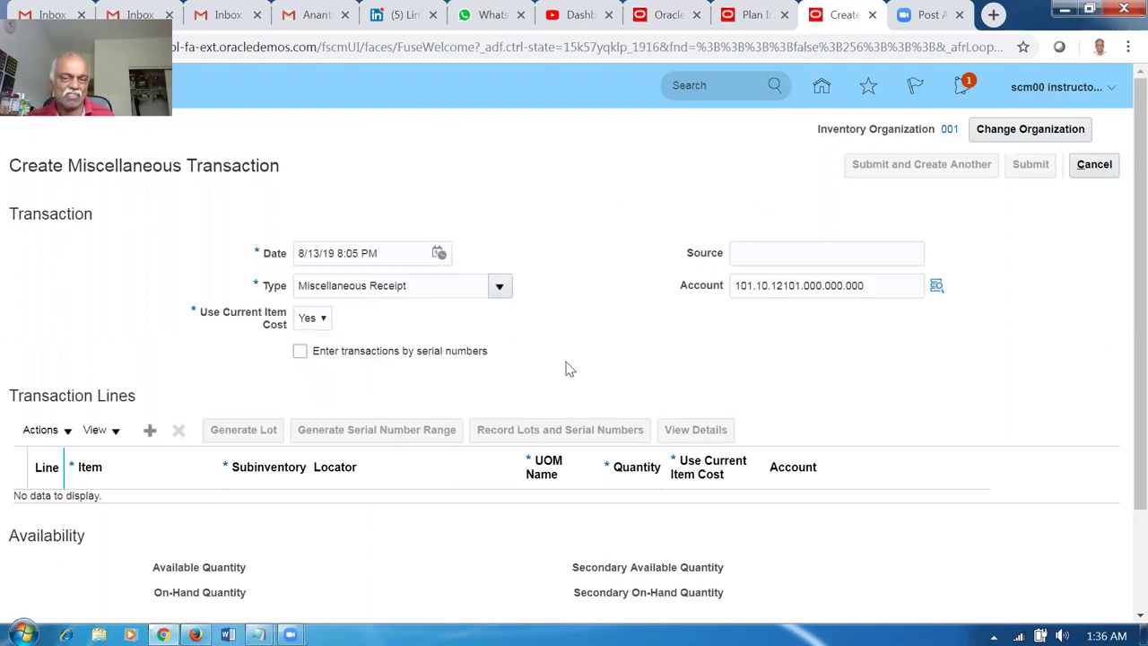
pyautogui.click(150, 430)
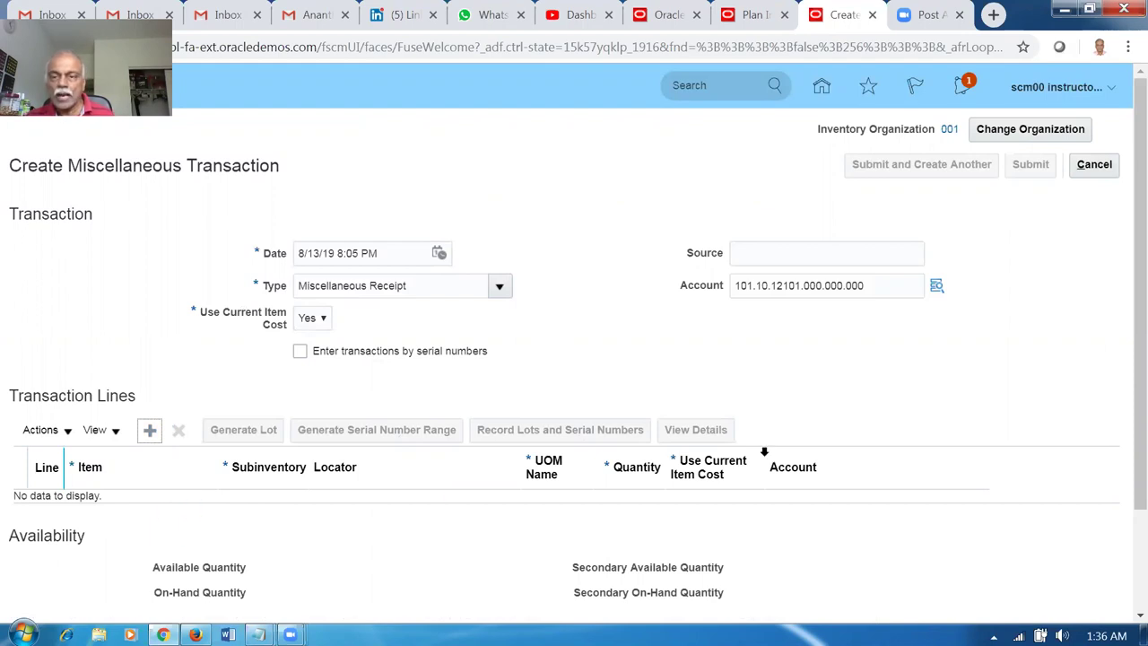
pyautogui.click(1095, 164)
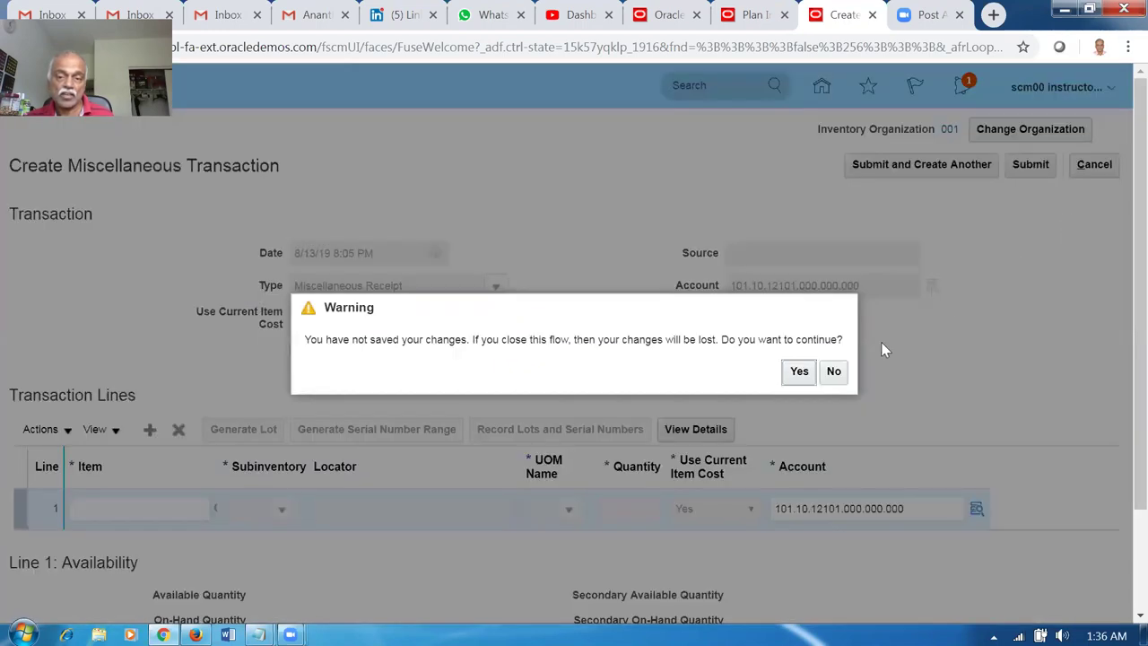
# Discard the receipt, switch to organization 002, and reopen Create Miscellaneous Transaction.
pyautogui.click(797, 373)
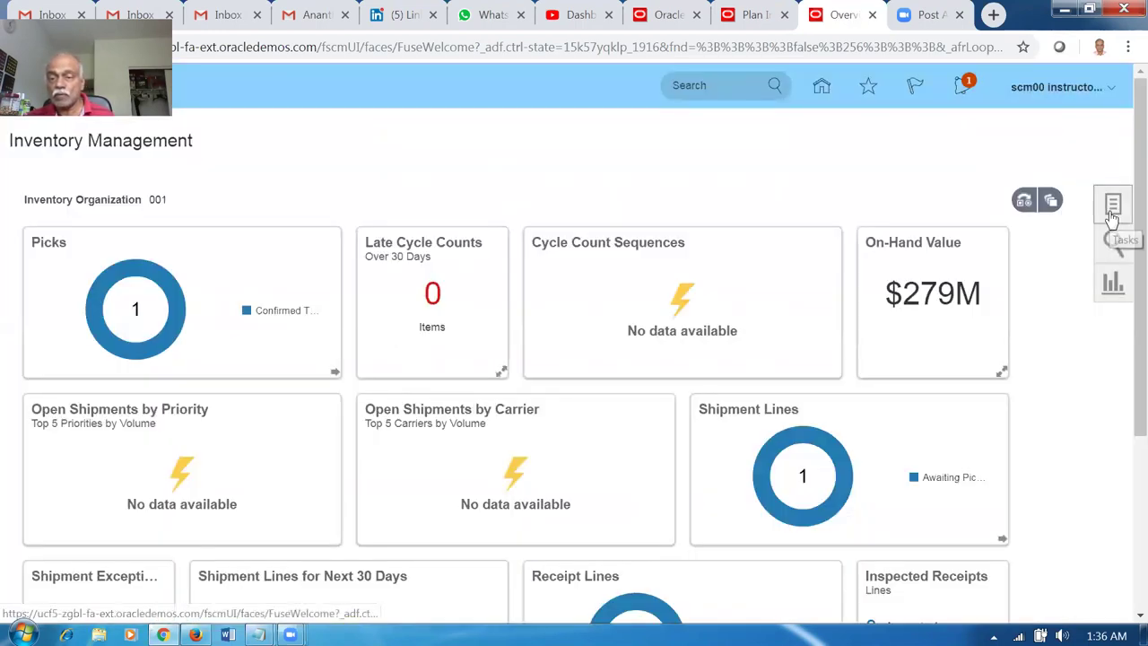
pyautogui.click(1109, 216)
pyautogui.click(1071, 197)
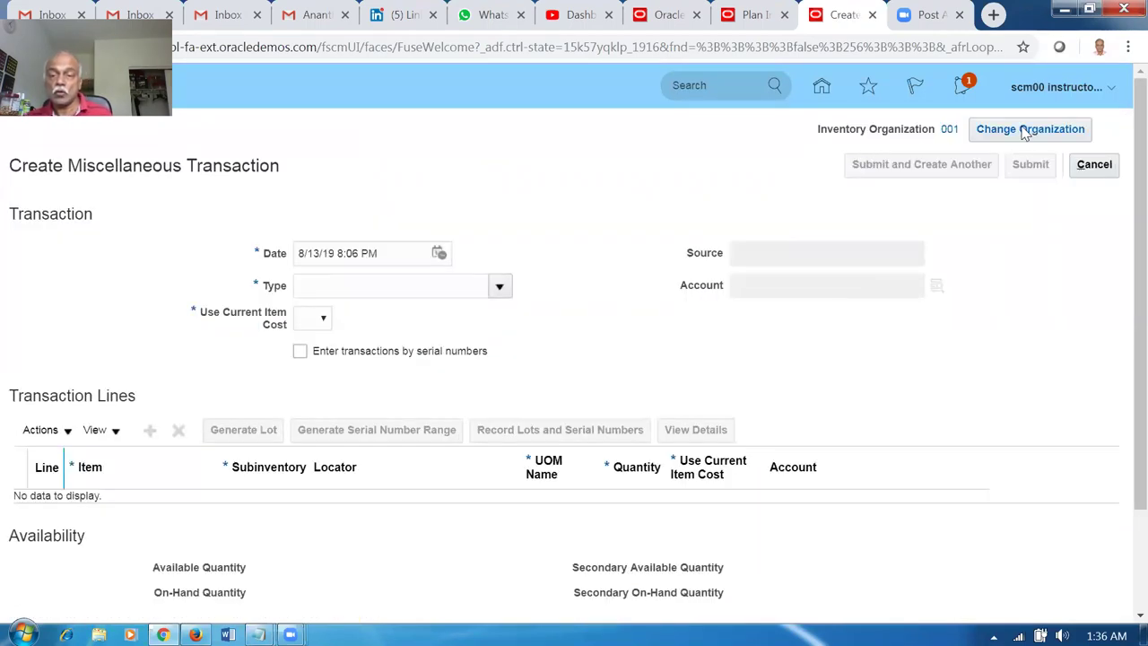
pyautogui.click(1025, 133)
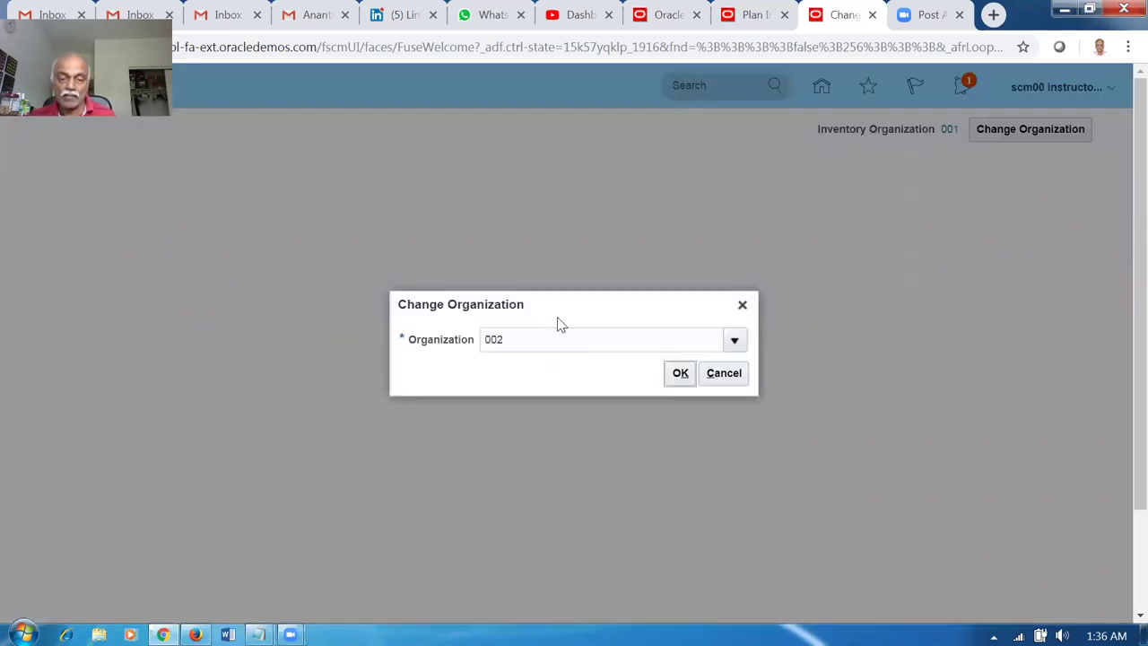
pyautogui.click(680, 373)
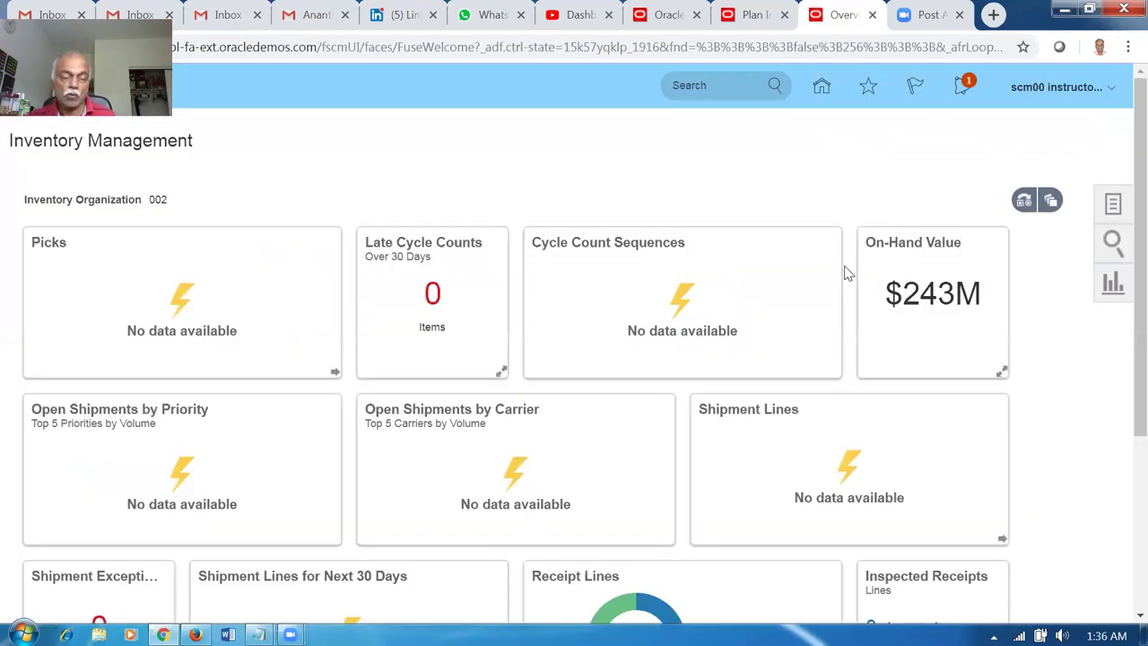
pyautogui.click(1113, 205)
pyautogui.click(1064, 192)
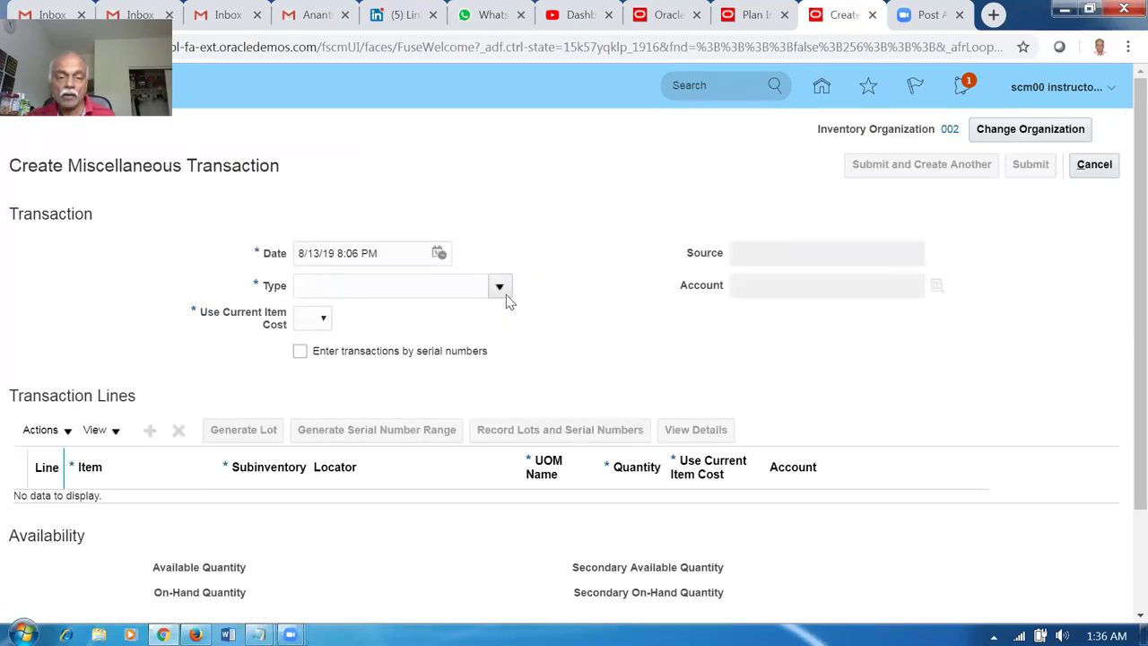
# Make it a Miscellaneous Receipt with account 101.10.12190.000.000.000.
pyautogui.click(500, 289)
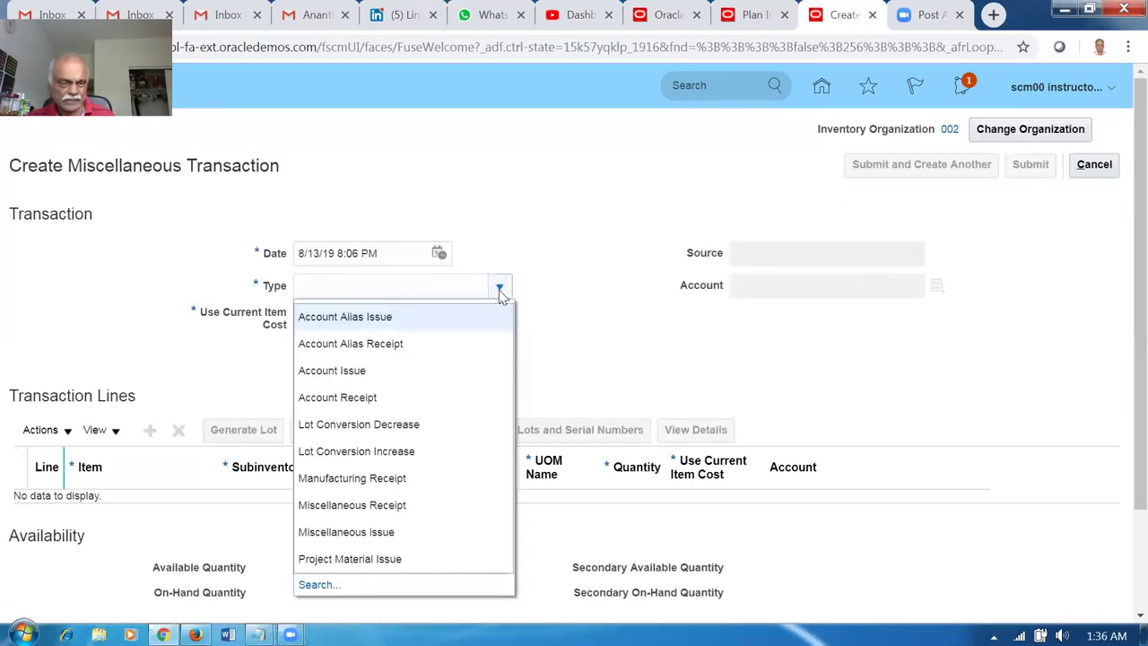
pyautogui.click(397, 507)
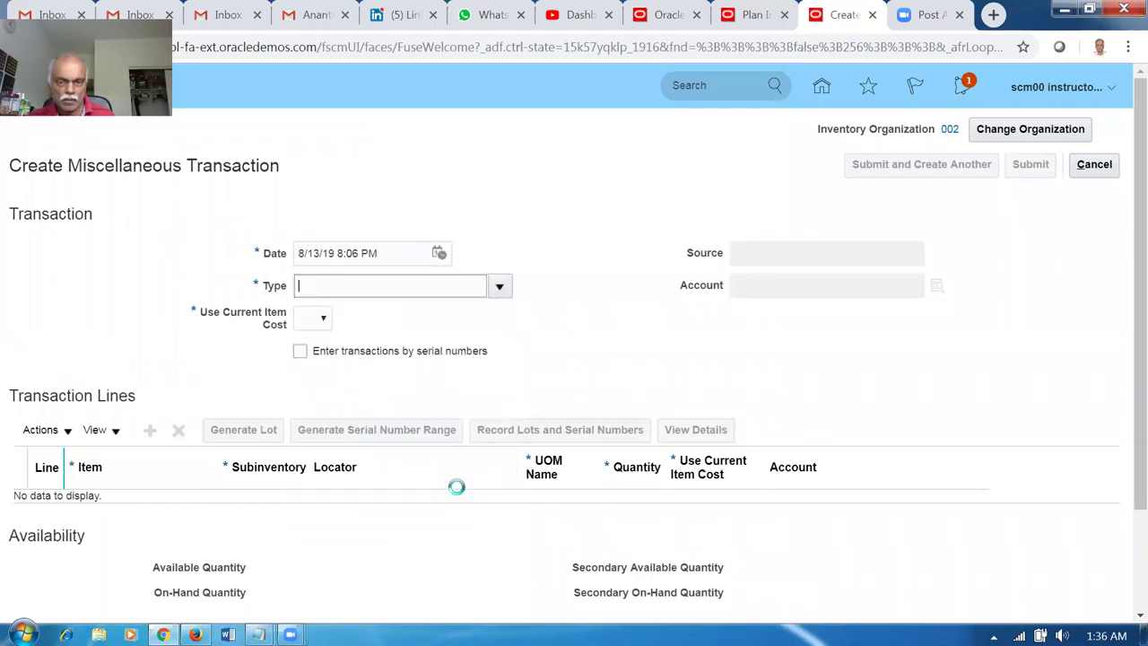
pyautogui.click(785, 287)
pyautogui.click(937, 285)
pyautogui.click(588, 499)
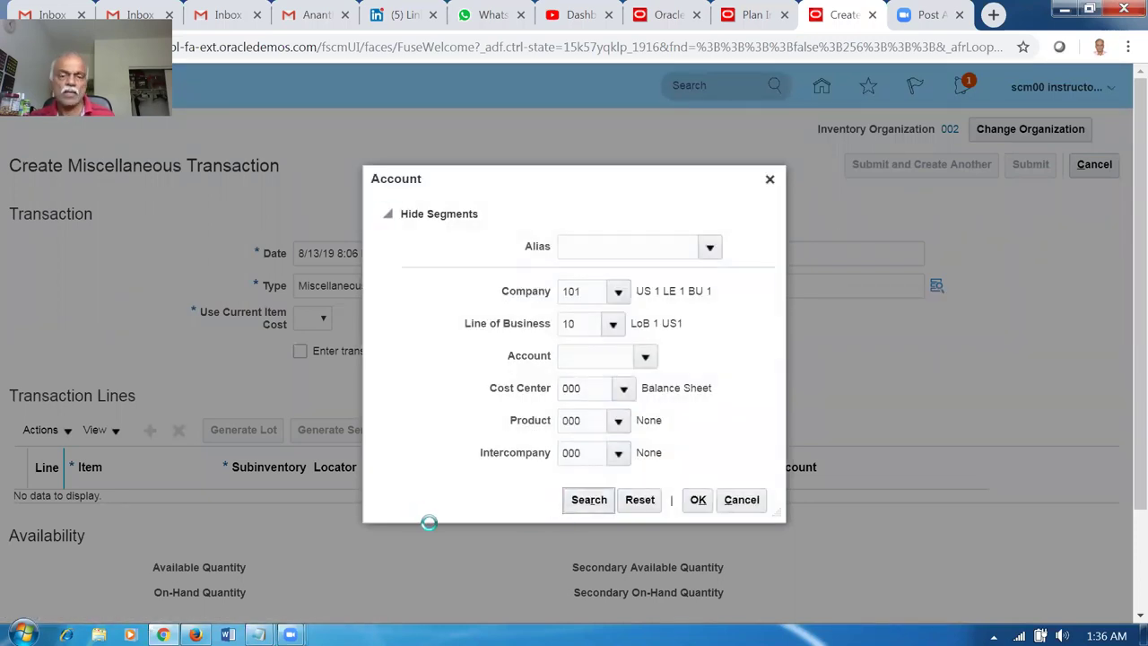
pyautogui.click(446, 404)
pyautogui.scroll(-1, 1121, 467)
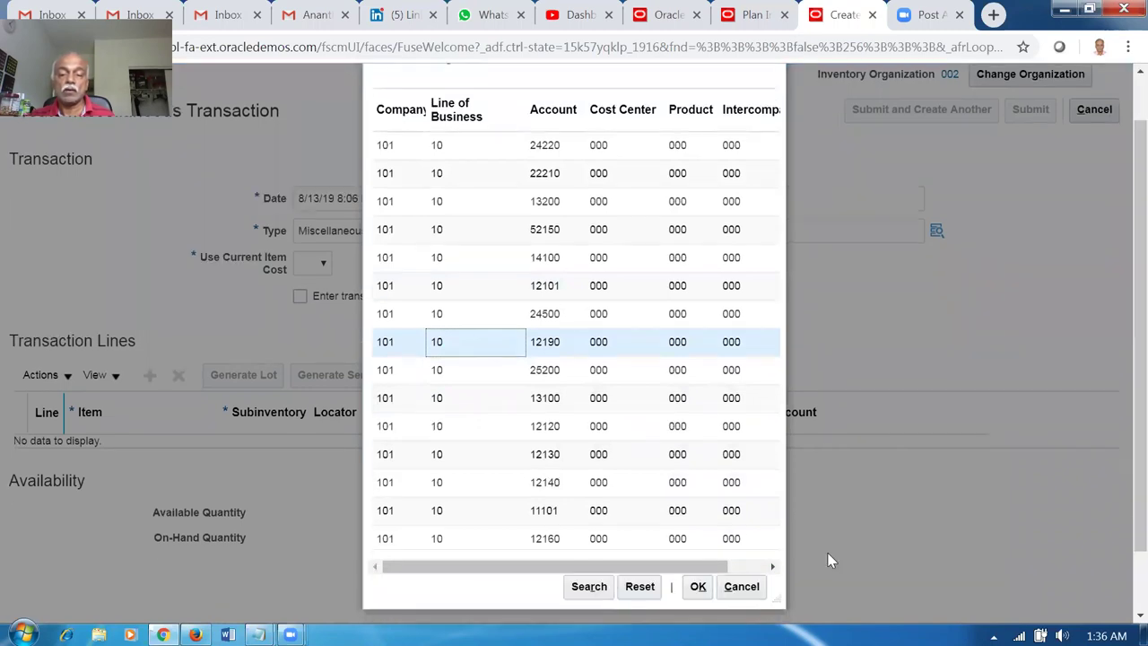
pyautogui.click(698, 587)
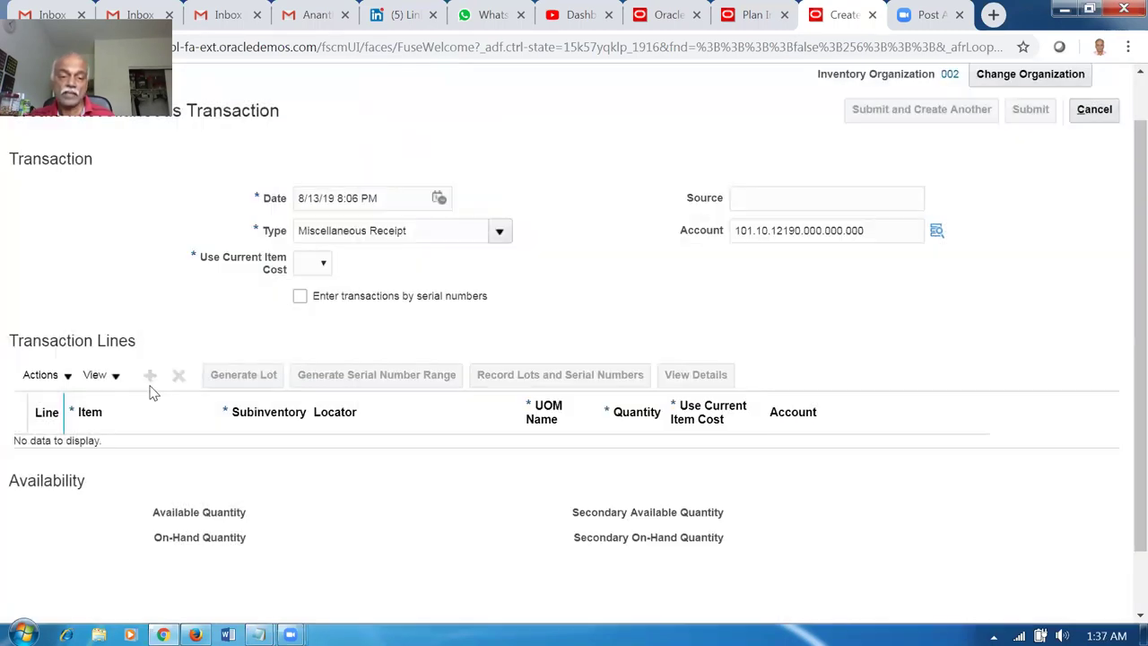
# Set Use Current Item Cost to Yes and add a blank transaction line.
pyautogui.click(319, 269)
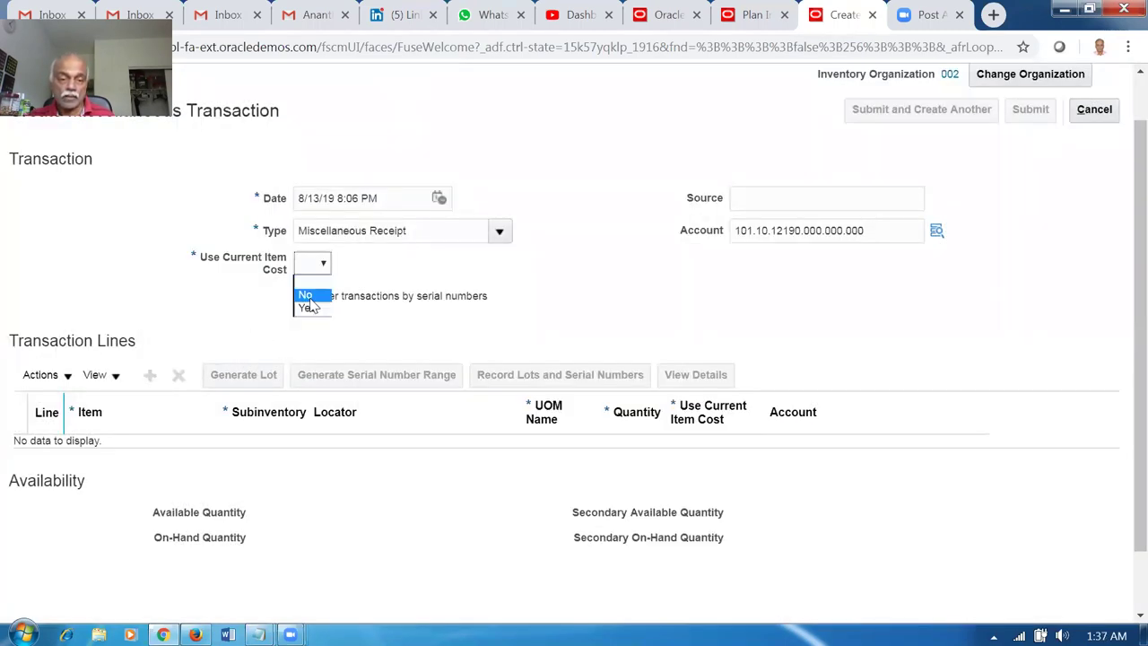
pyautogui.click(307, 305)
pyautogui.click(150, 375)
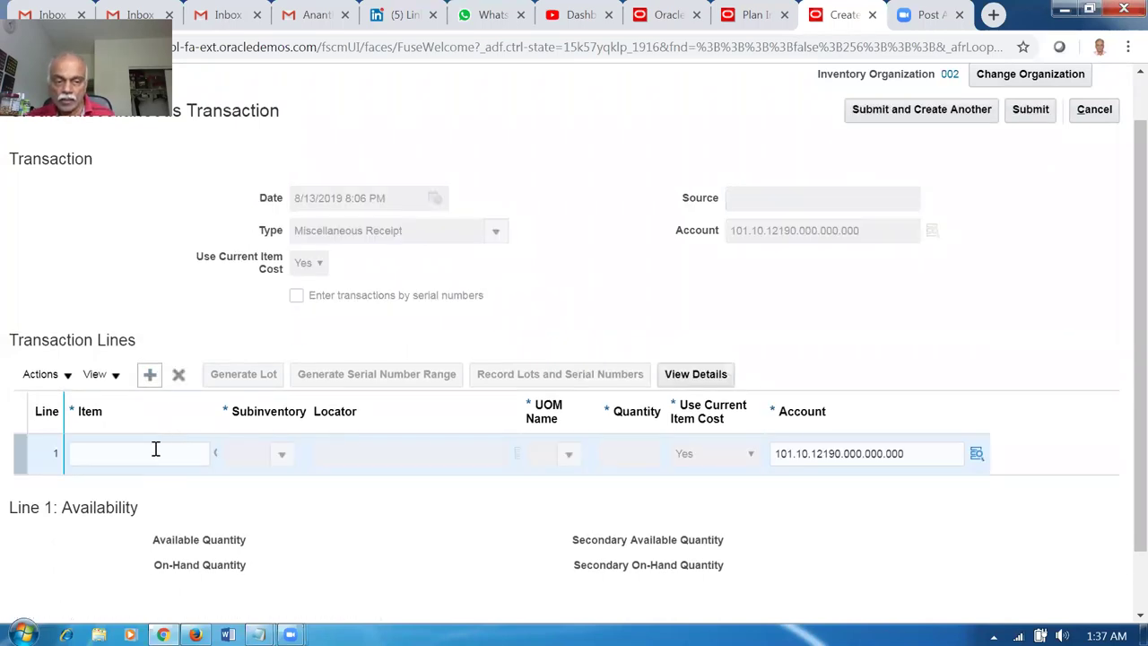
# Fill the line with item a01_BtoB_Transfer, subinventory Stores, quantity 1,000 Ea.
pyautogui.click(156, 448)
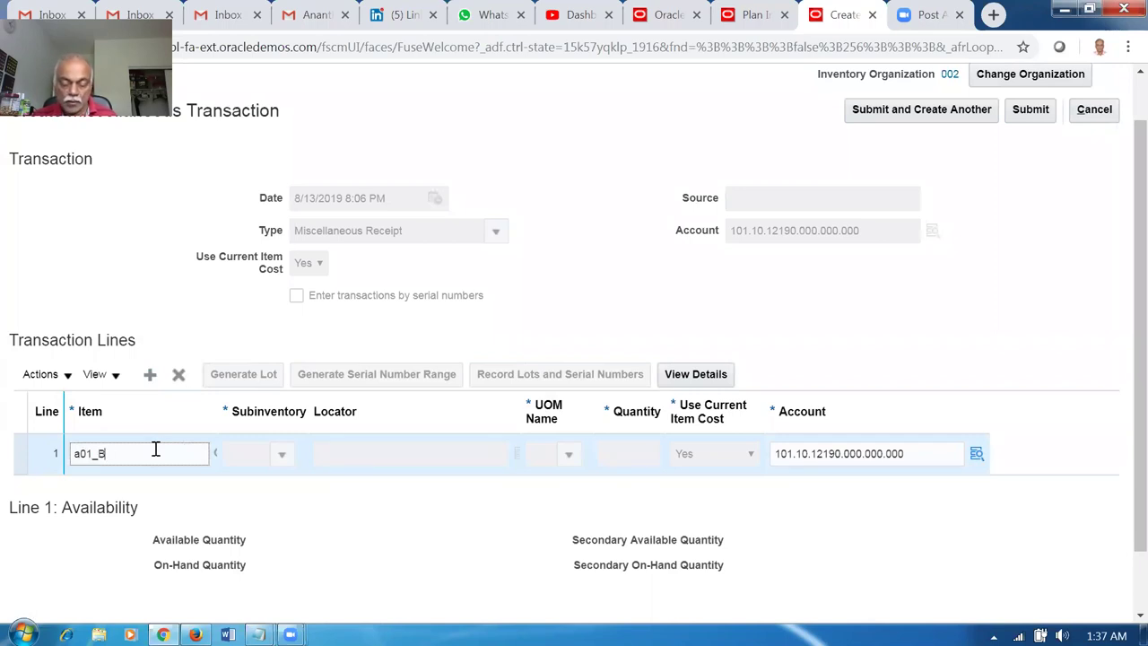
pyautogui.press('Tab')
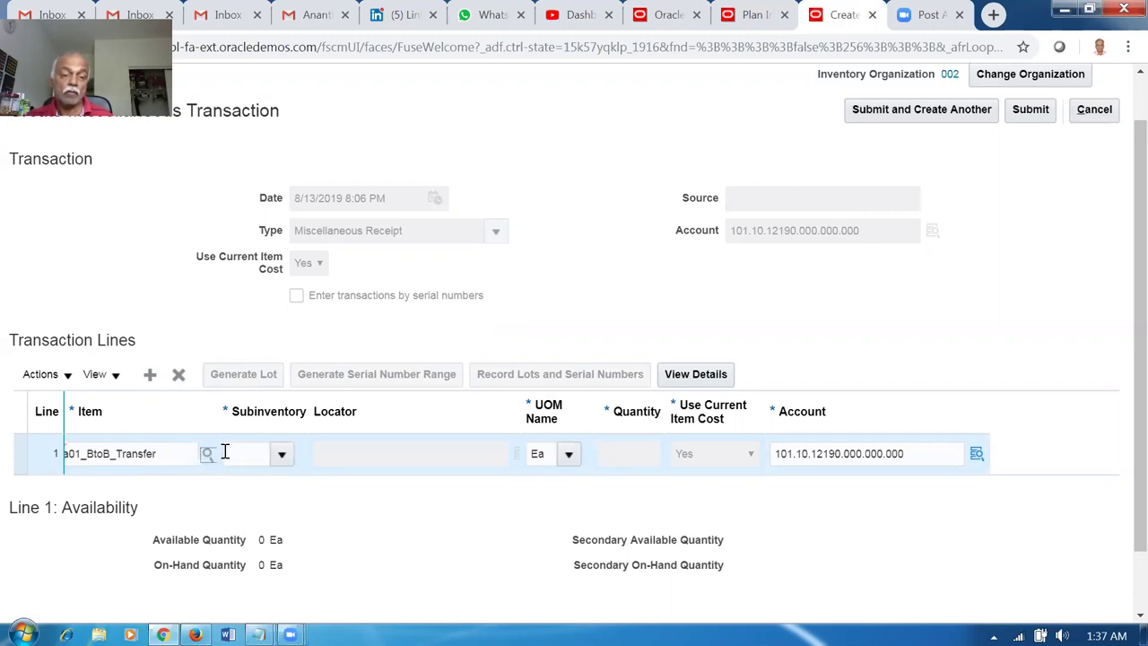
pyautogui.click(283, 455)
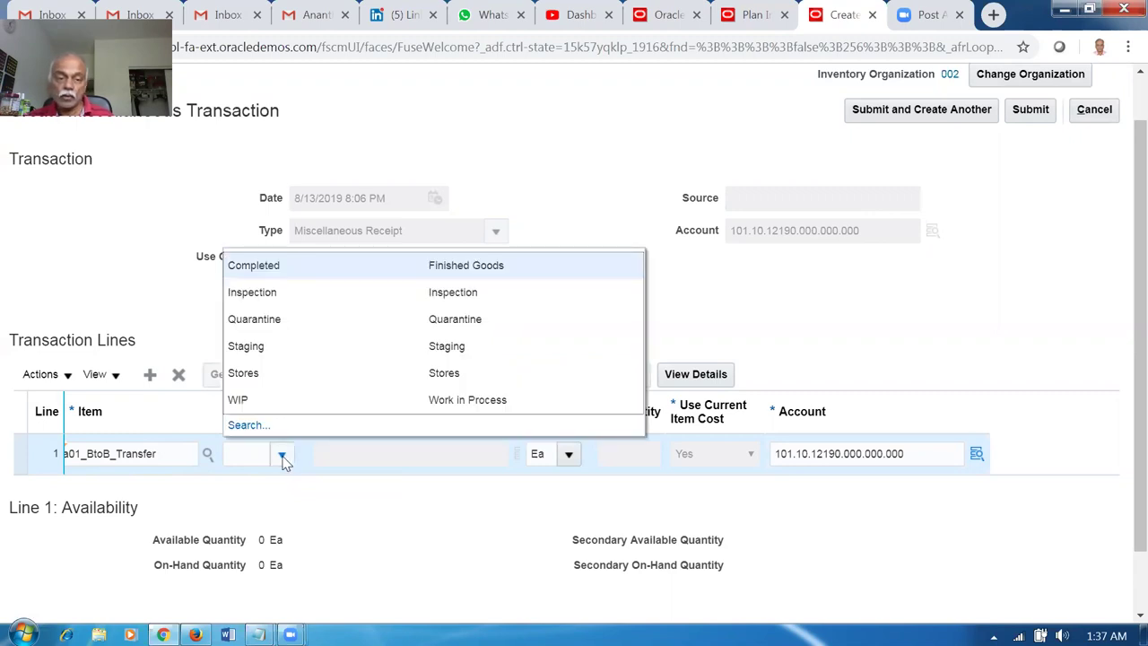
pyautogui.click(269, 372)
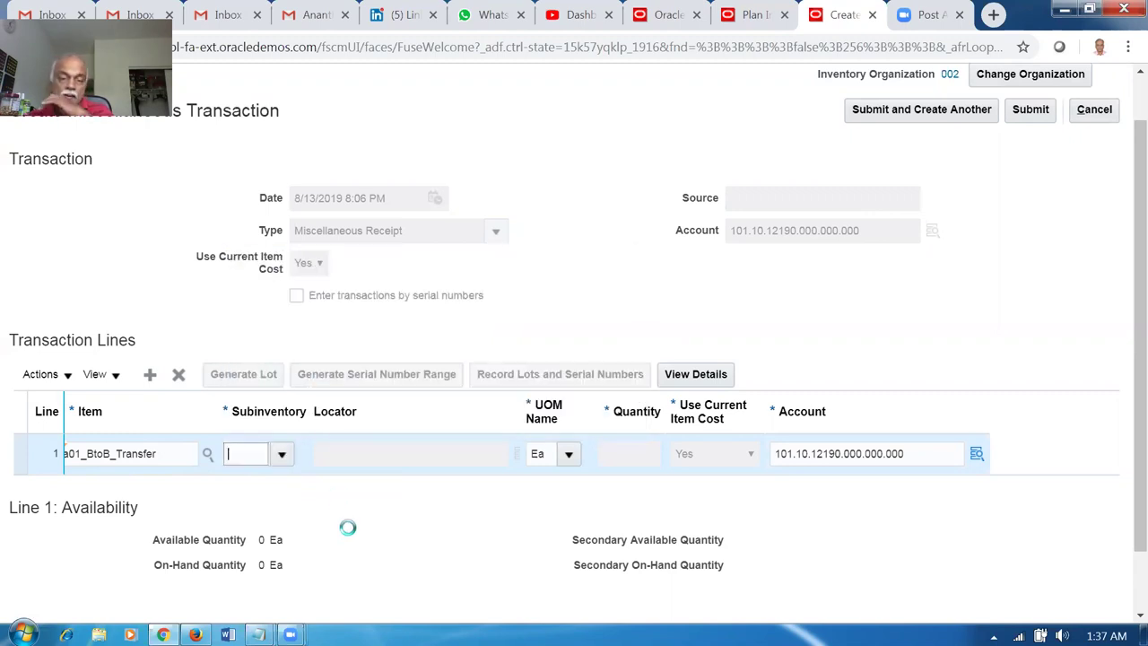
pyautogui.click(627, 453)
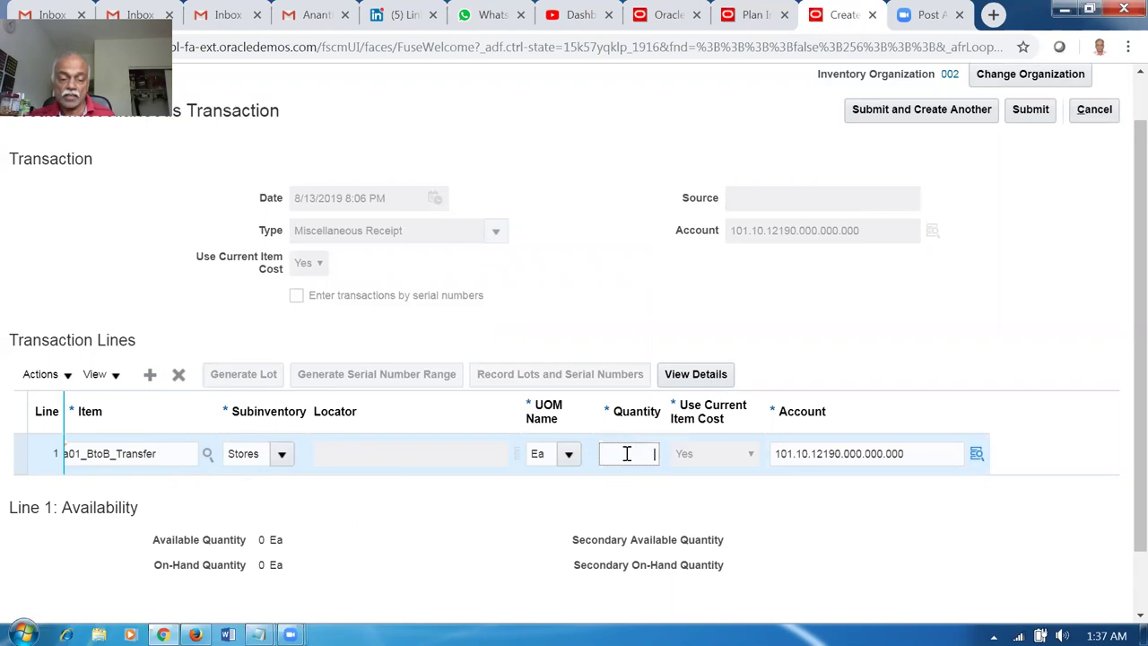
pyautogui.write('1000')
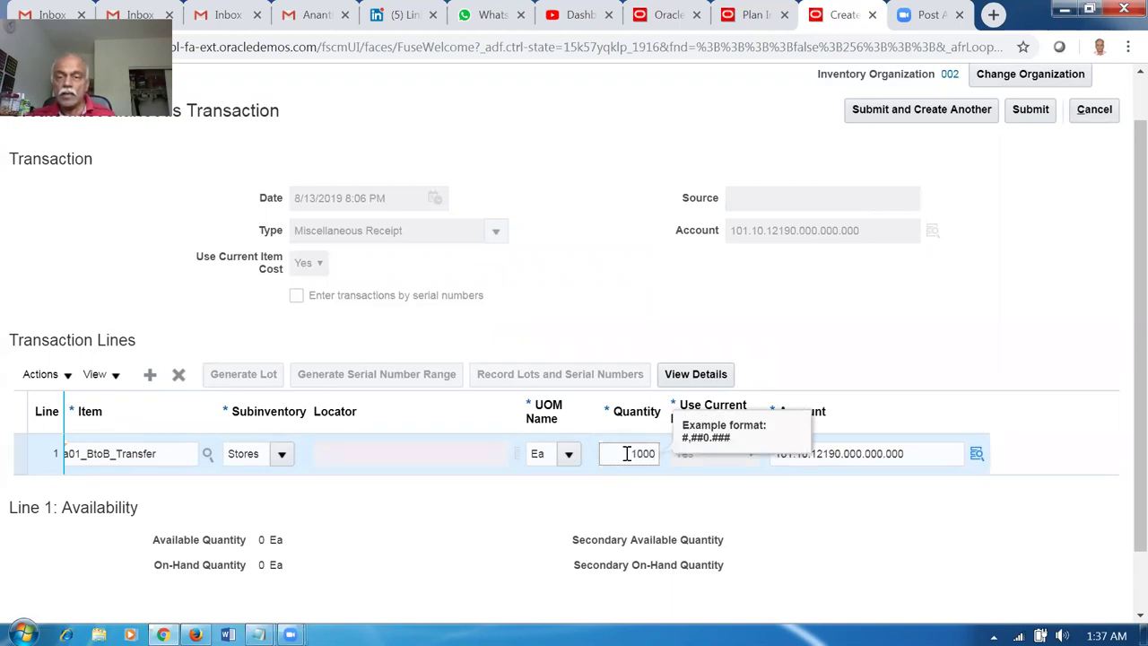
pyautogui.click(879, 348)
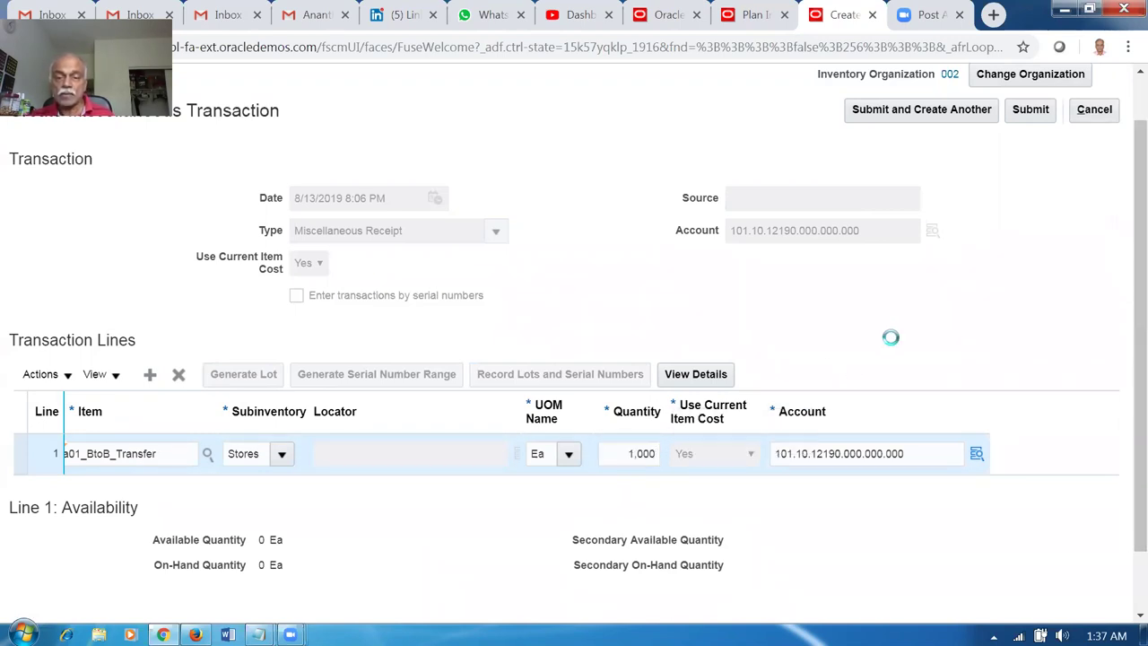
# Submit the receipt, acknowledge the success message, and return to Plan Inputs.
pyautogui.click(1050, 111)
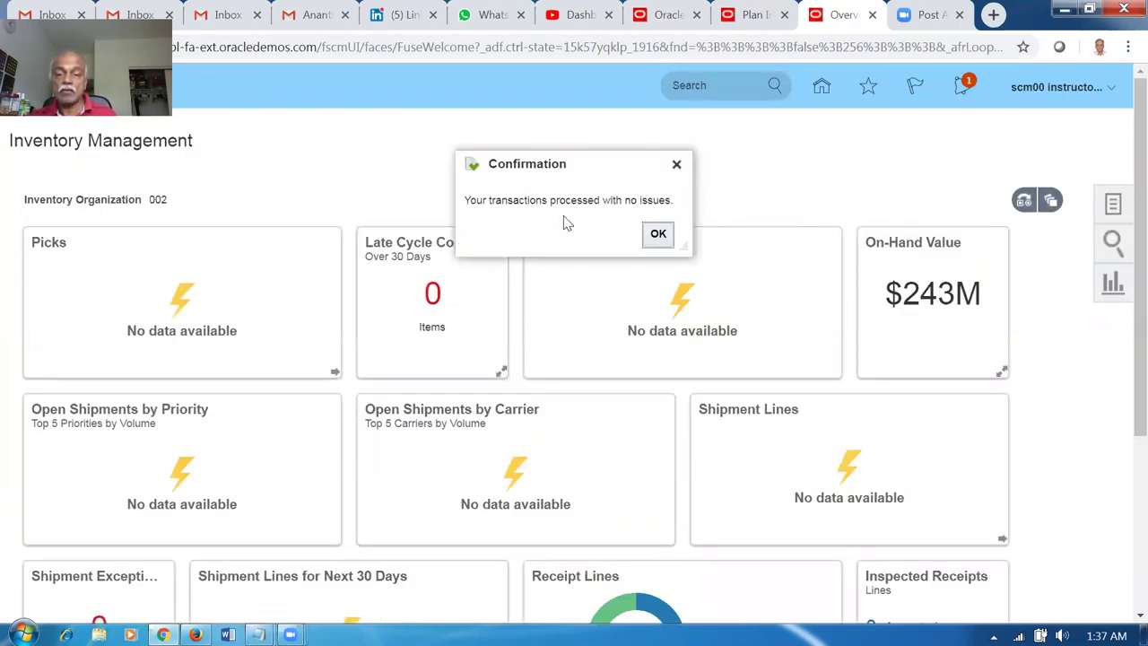
pyautogui.click(657, 234)
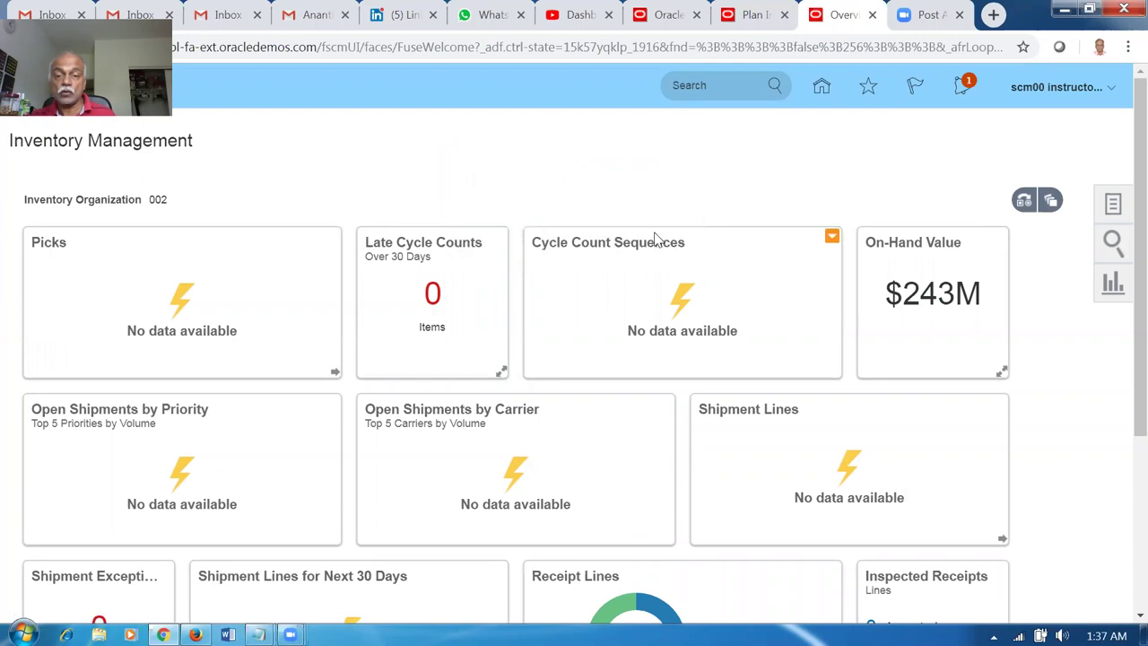
pyautogui.click(735, 18)
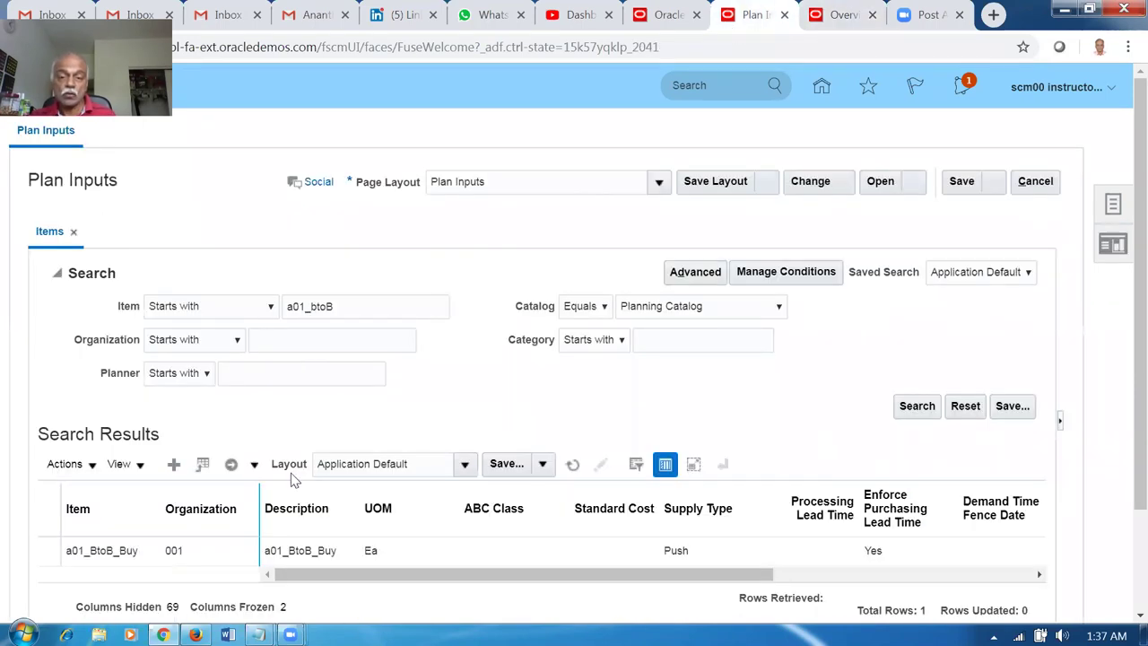
# Launch Collect Planning Data from the Plan Inputs task list.
pyautogui.click(1115, 206)
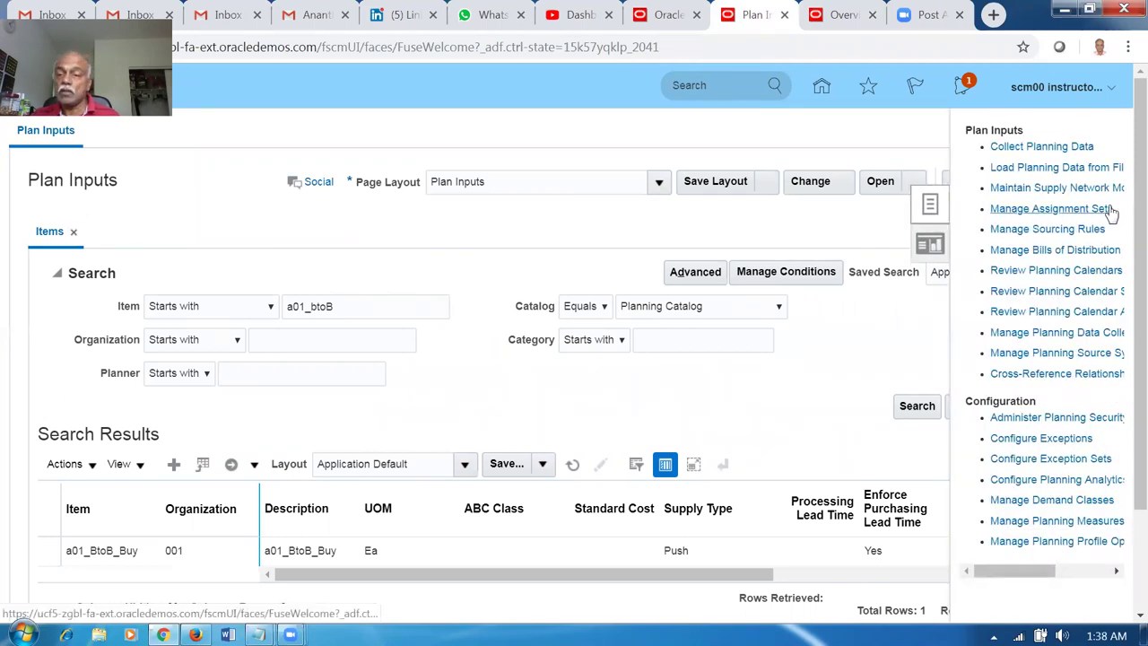
pyautogui.click(1069, 148)
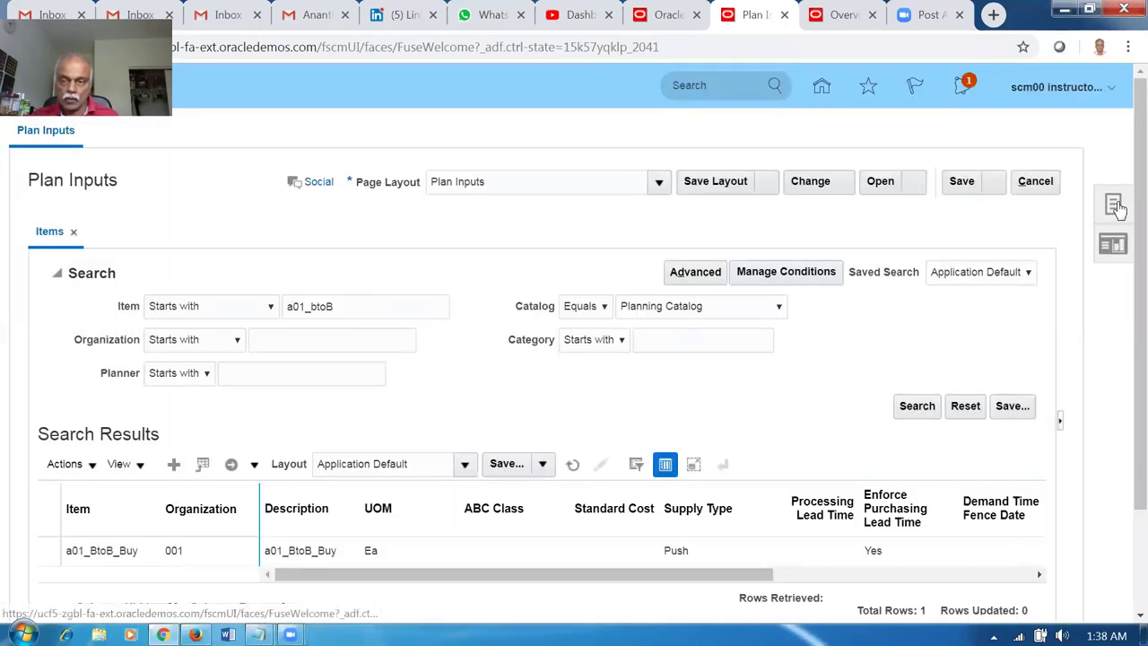
pyautogui.click(1113, 205)
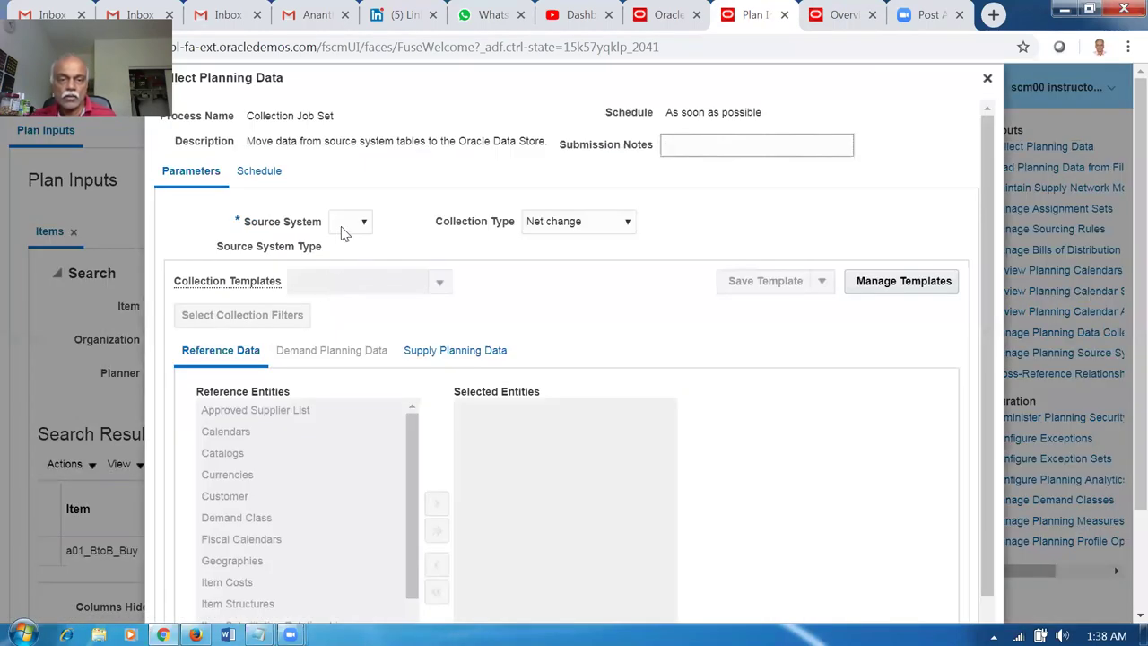
pyautogui.click(348, 223)
# Choose source system OPS and select the Items and On Hand entities.
pyautogui.click(346, 251)
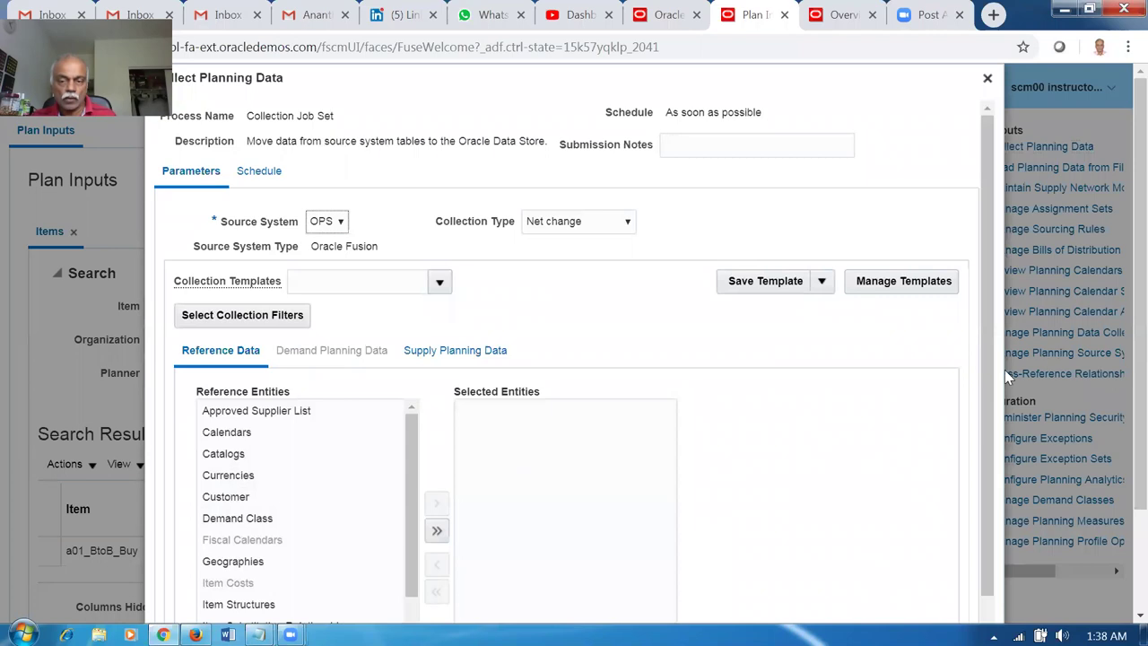
pyautogui.scroll(-1, 523, 549)
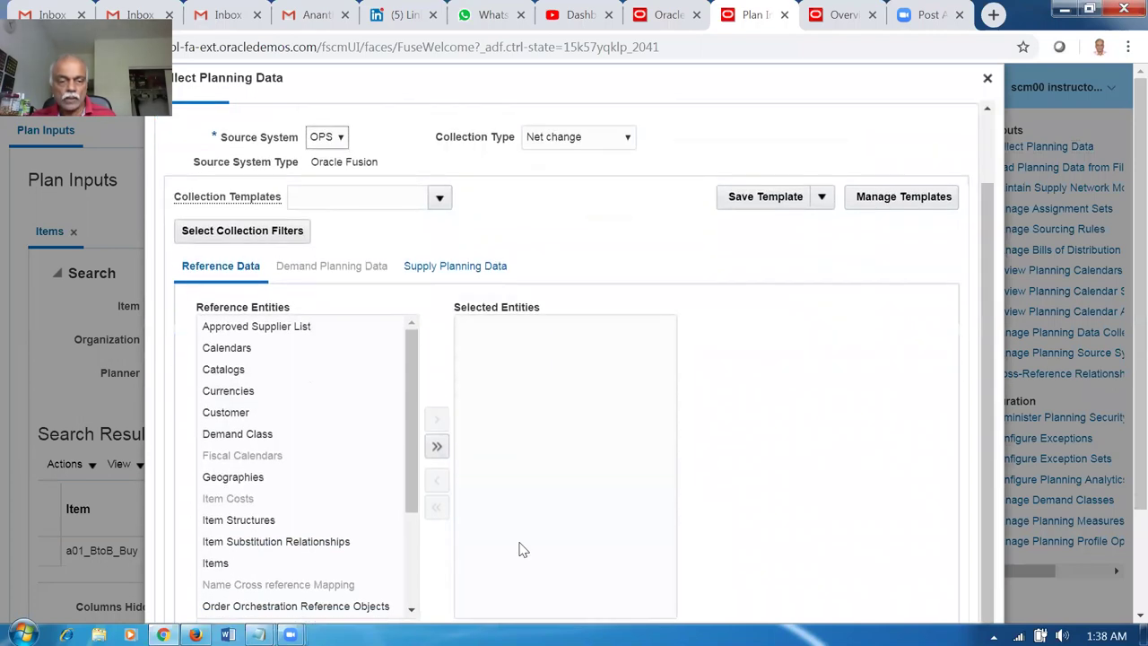
pyautogui.click(219, 569)
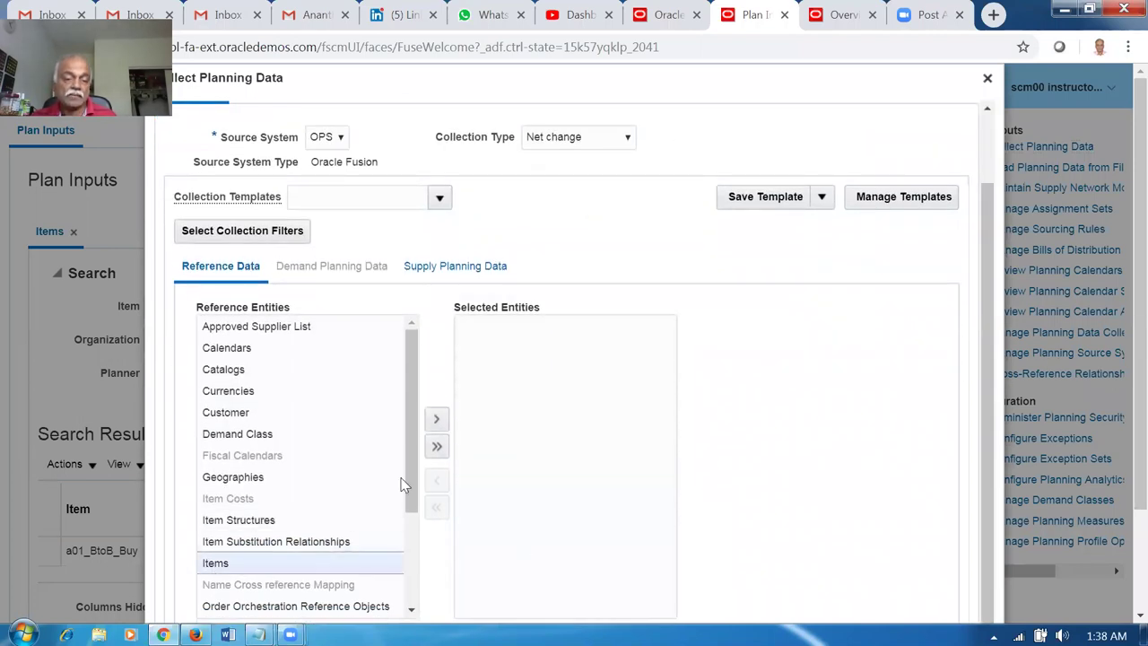
pyautogui.click(438, 417)
pyautogui.click(453, 275)
pyautogui.click(251, 328)
pyautogui.click(414, 381)
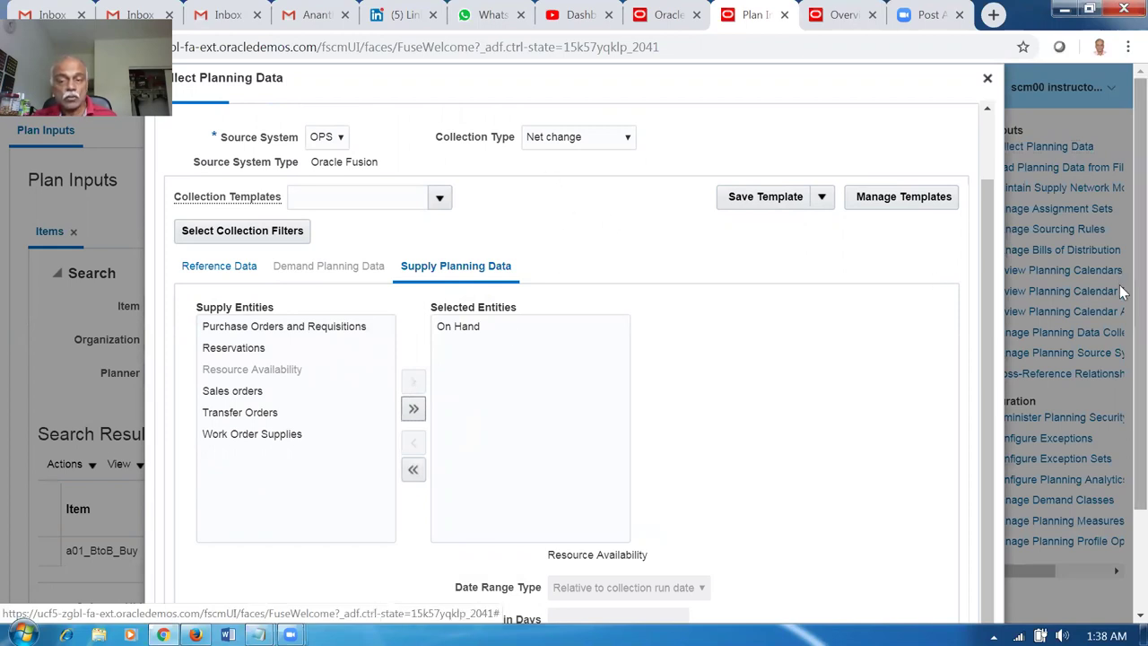
# Submit the net change collection, accept the warning, and dismiss the process 1650454 confirmation.
pyautogui.scroll(-3, 911, 359)
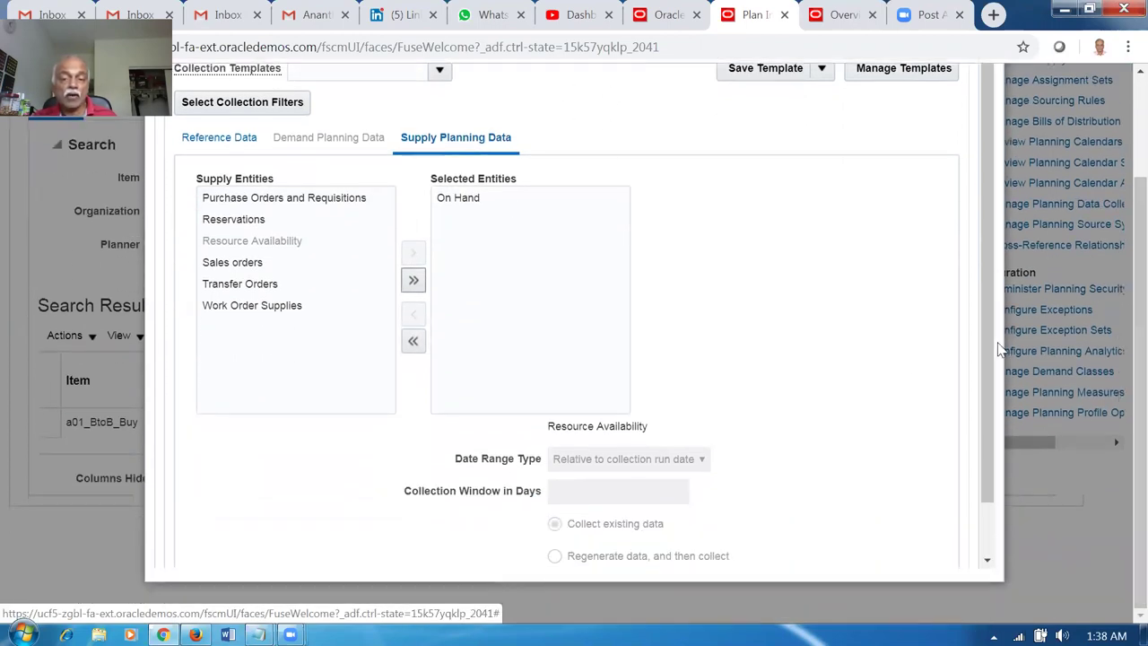
pyautogui.scroll(-1, 988, 348)
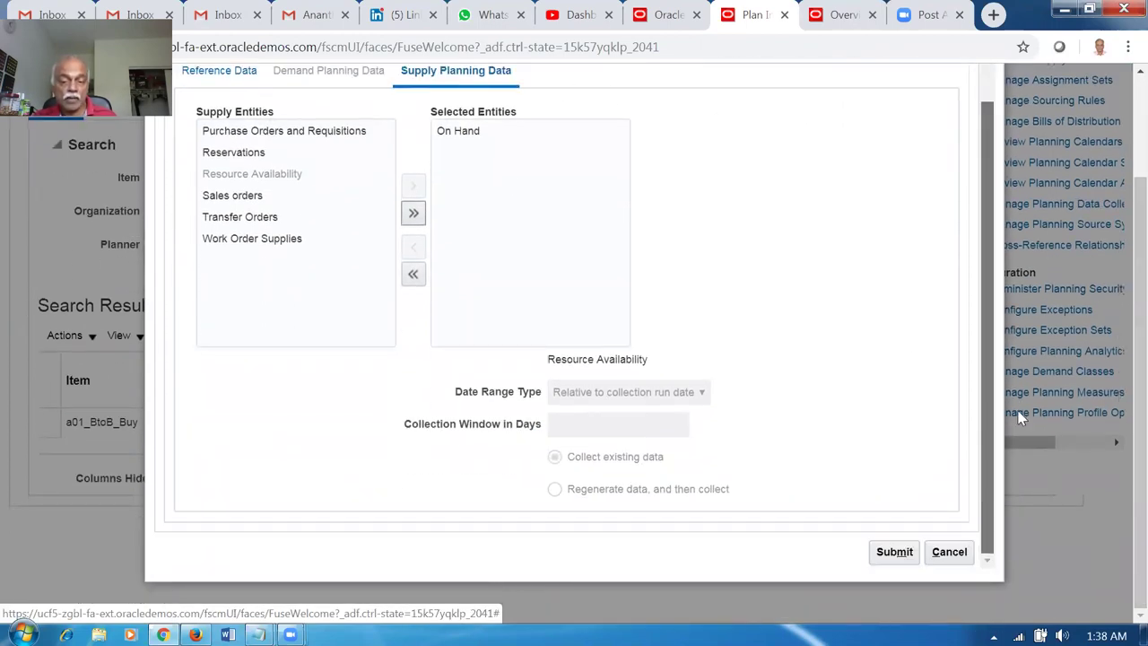
pyautogui.click(892, 554)
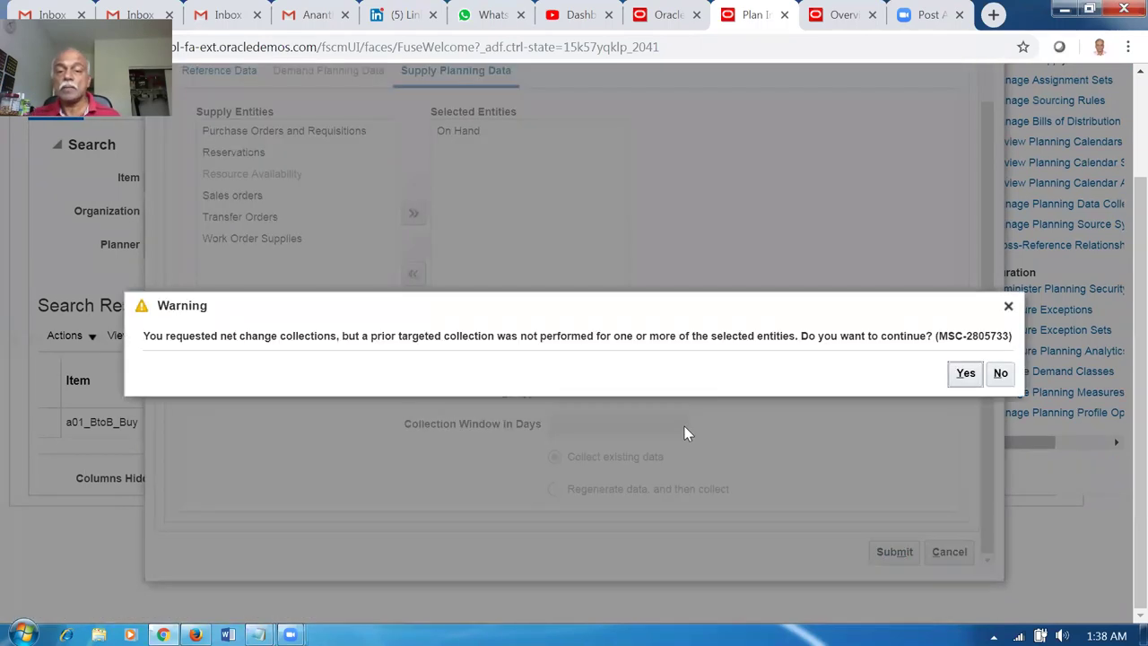
pyautogui.moveTo(255, 335); pyautogui.dragTo(140, 337)
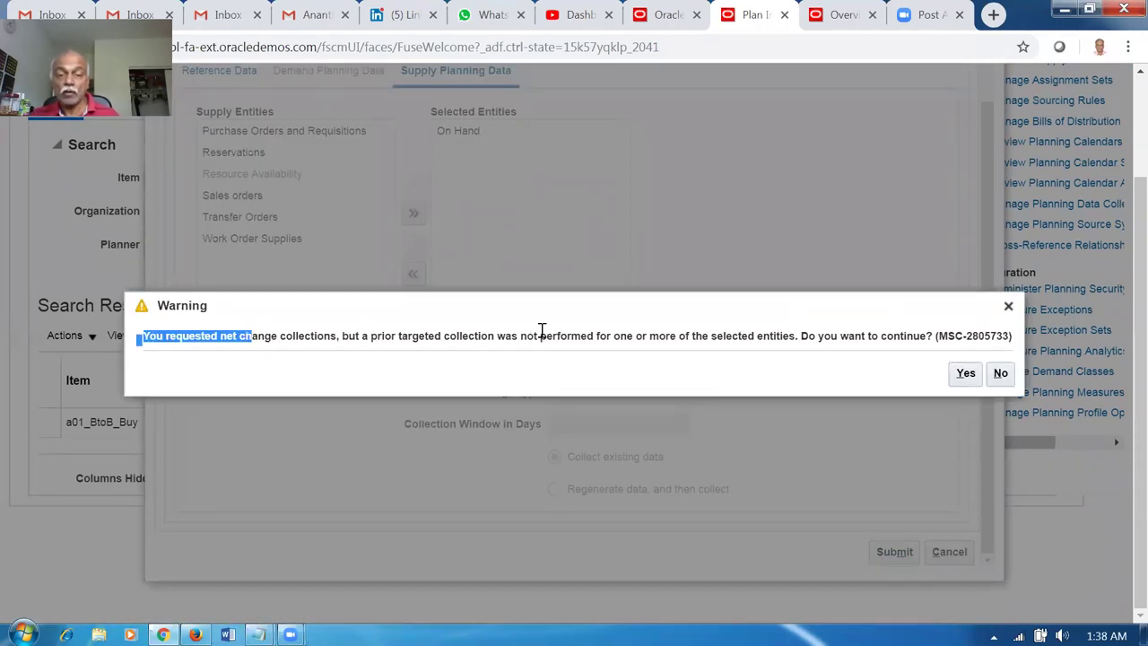
pyautogui.moveTo(542, 329); pyautogui.dragTo(547, 338)
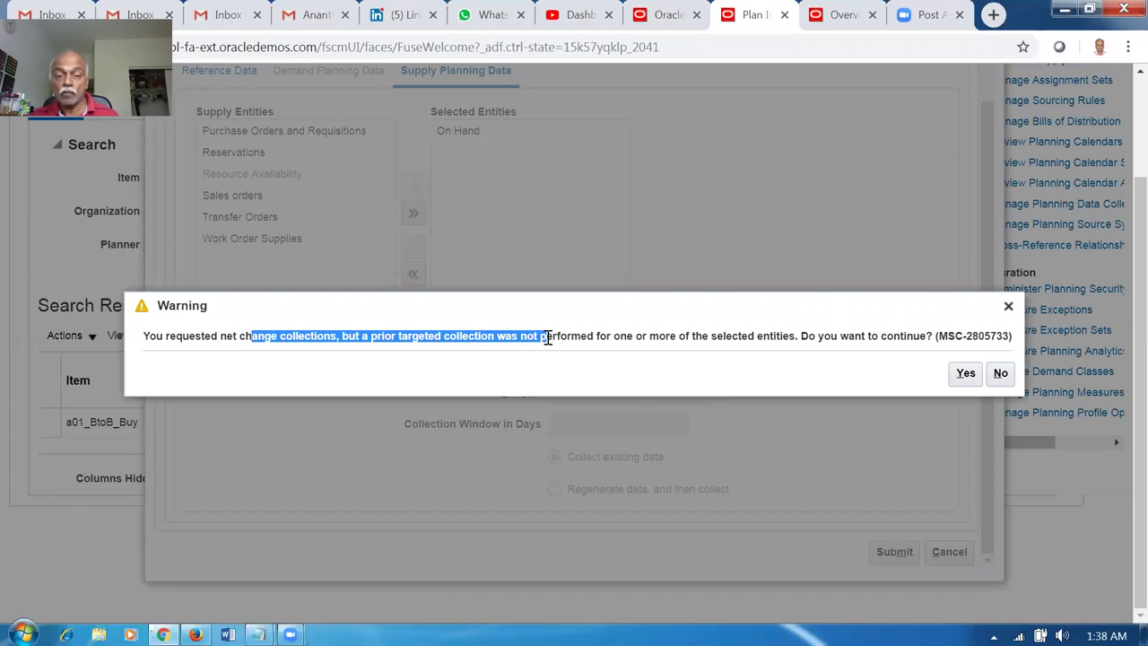
pyautogui.click(965, 374)
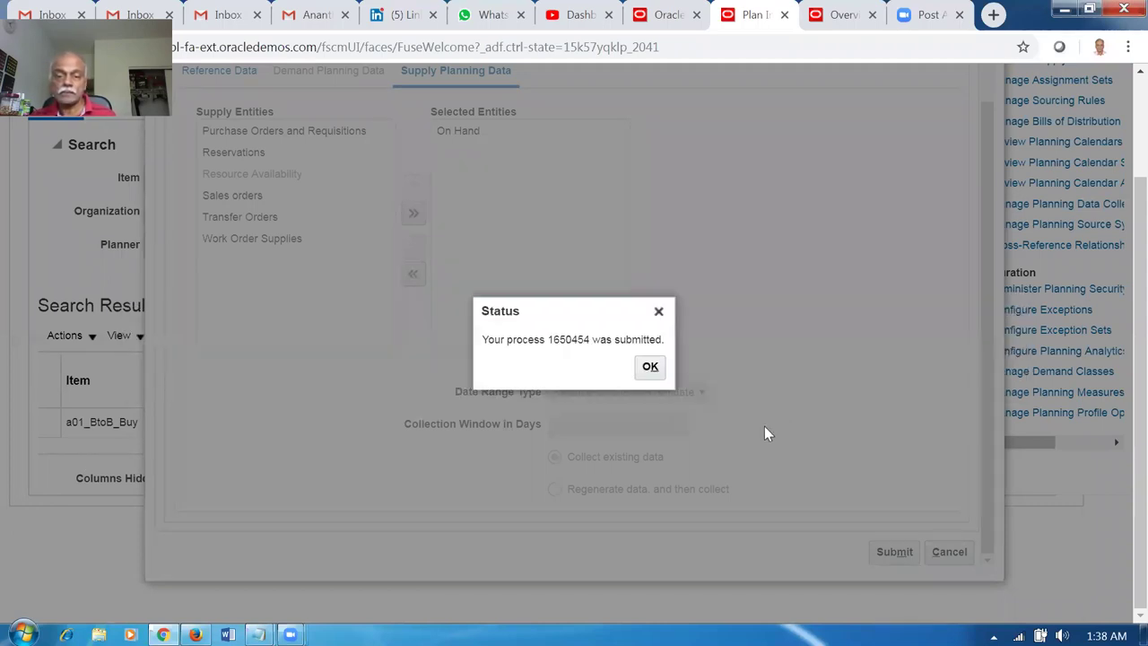
pyautogui.press('Return')
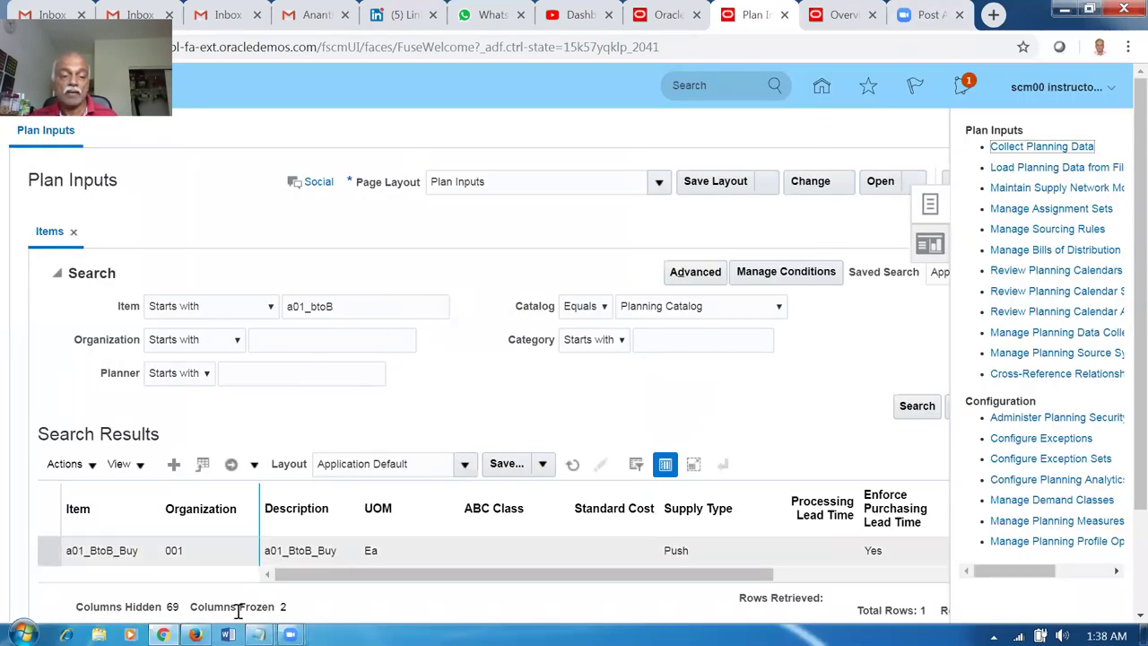
# Trim the item filter to a01_BtoB and check the collection in Monitor Processes.
pyautogui.click(317, 305)
pyautogui.press('BackSpace')
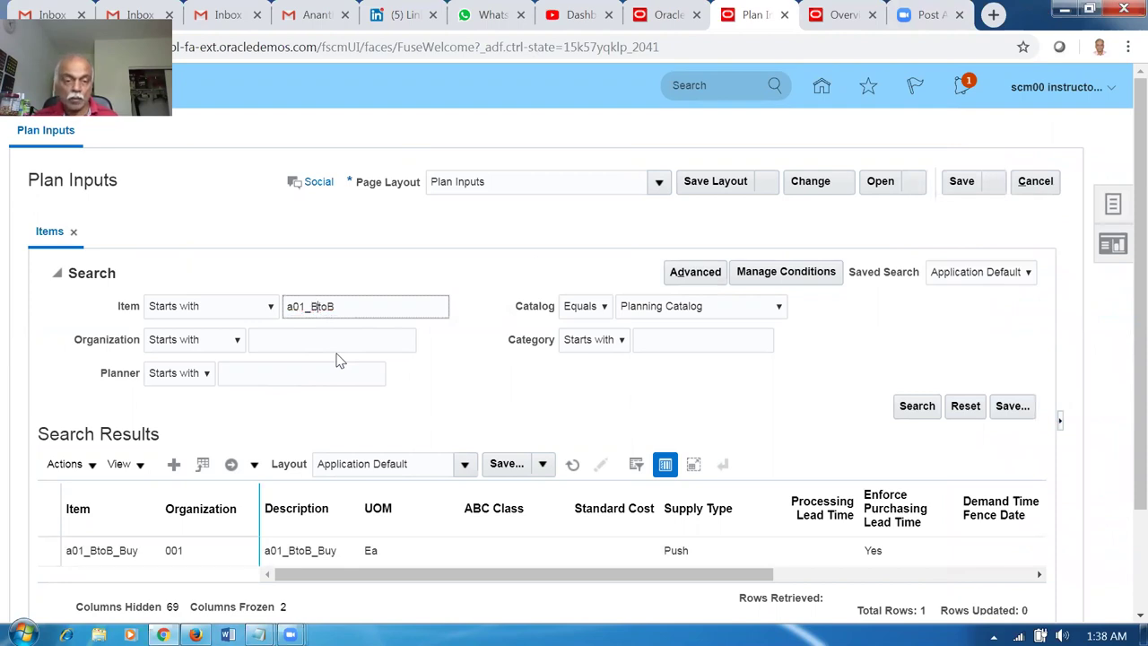
pyautogui.click(845, 16)
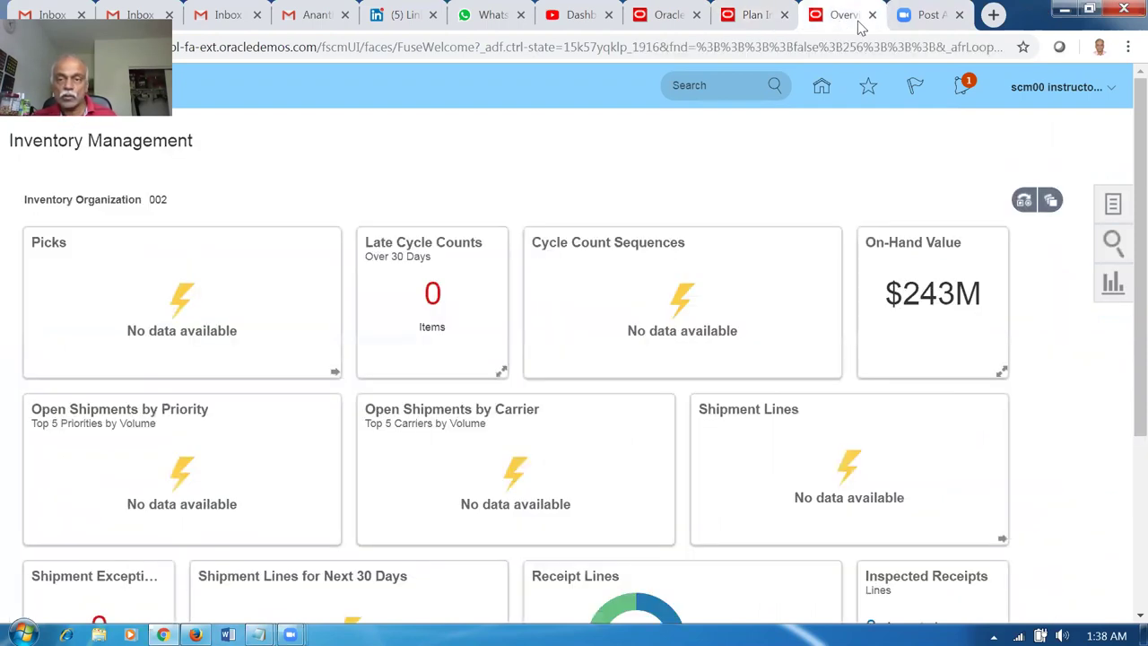
pyautogui.click(869, 88)
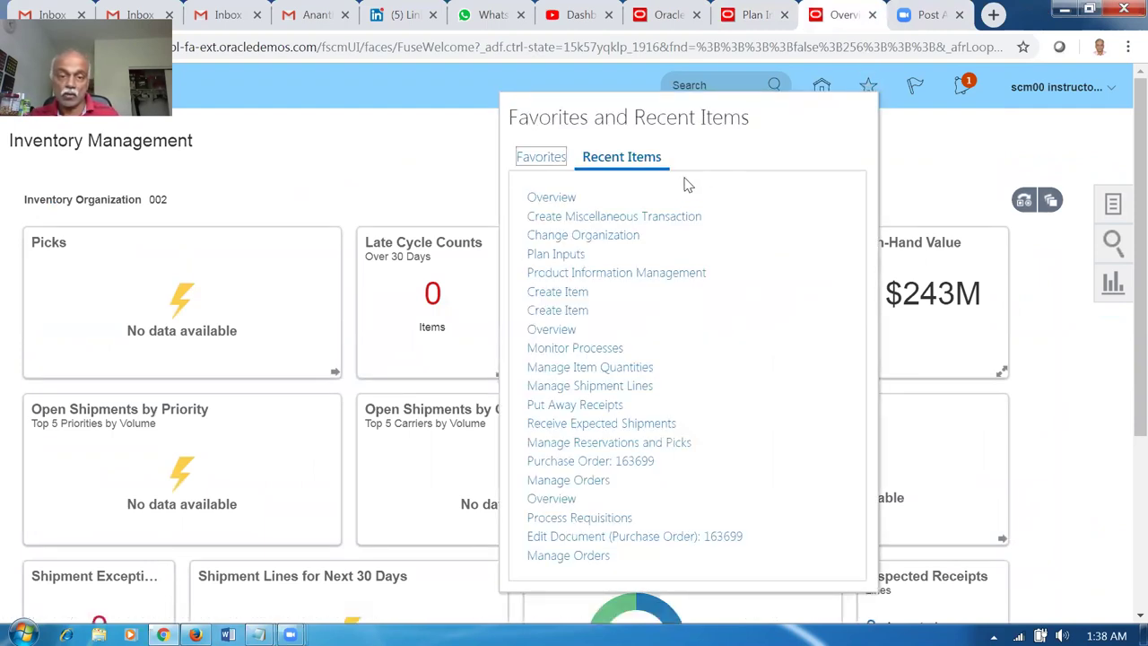
pyautogui.click(584, 348)
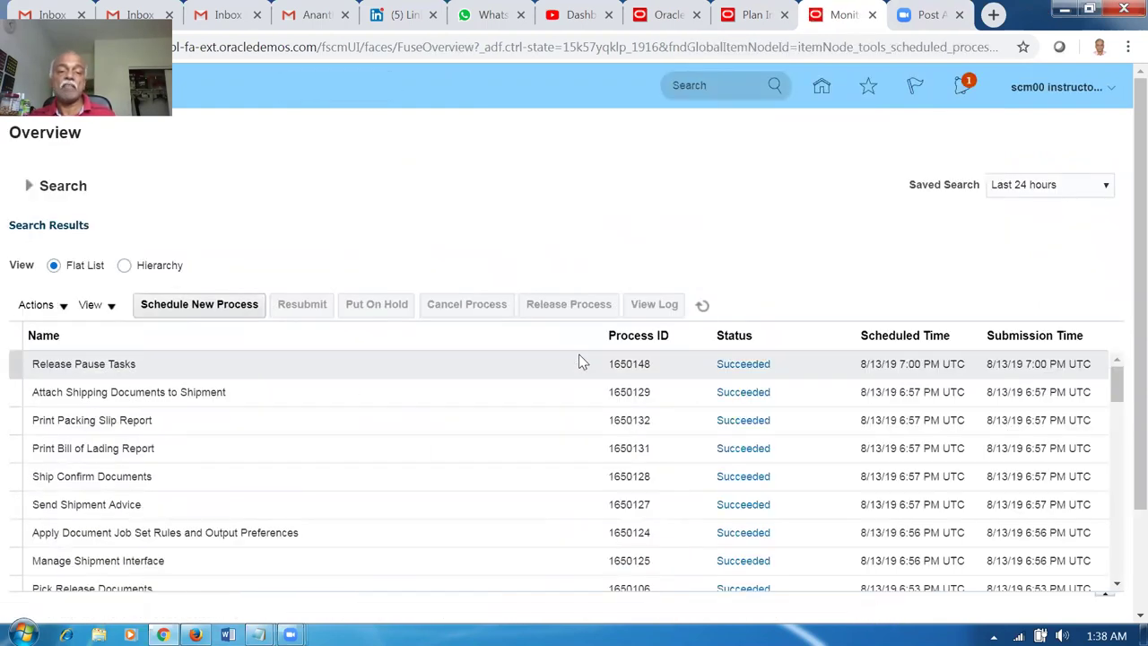
pyautogui.click(704, 308)
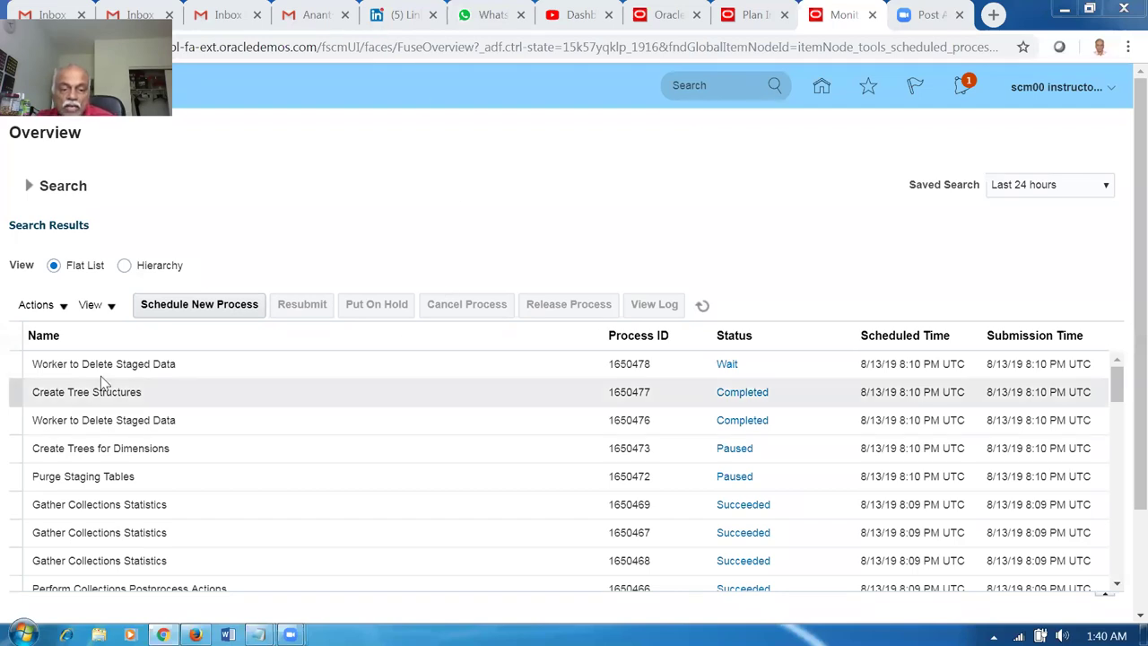
pyautogui.click(702, 305)
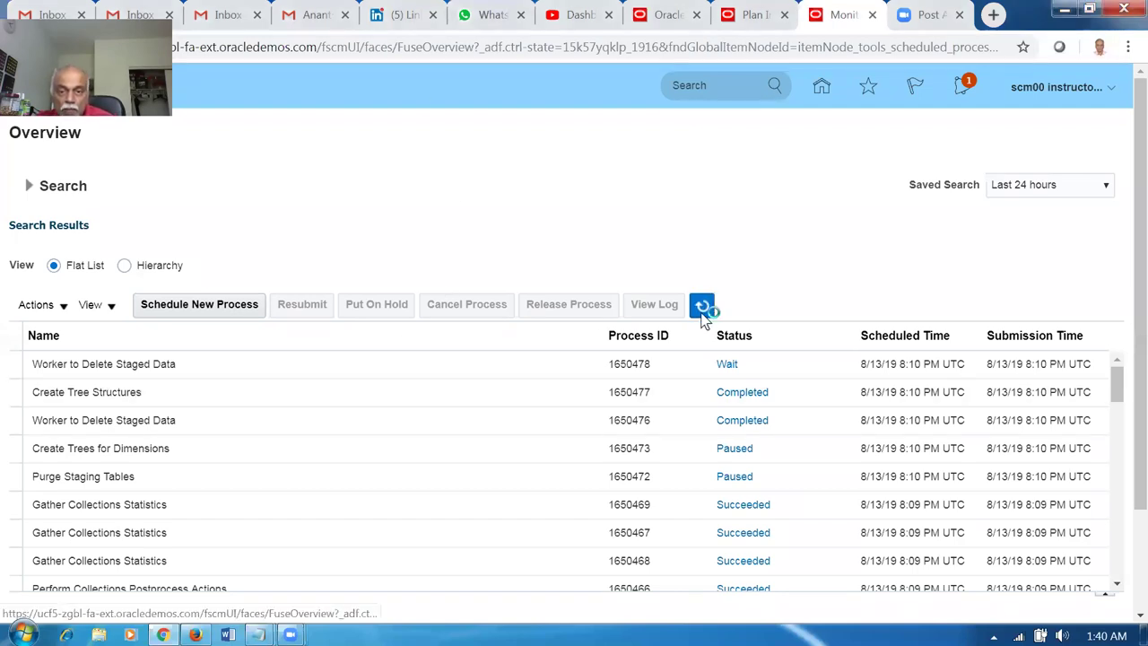
pyautogui.click(753, 15)
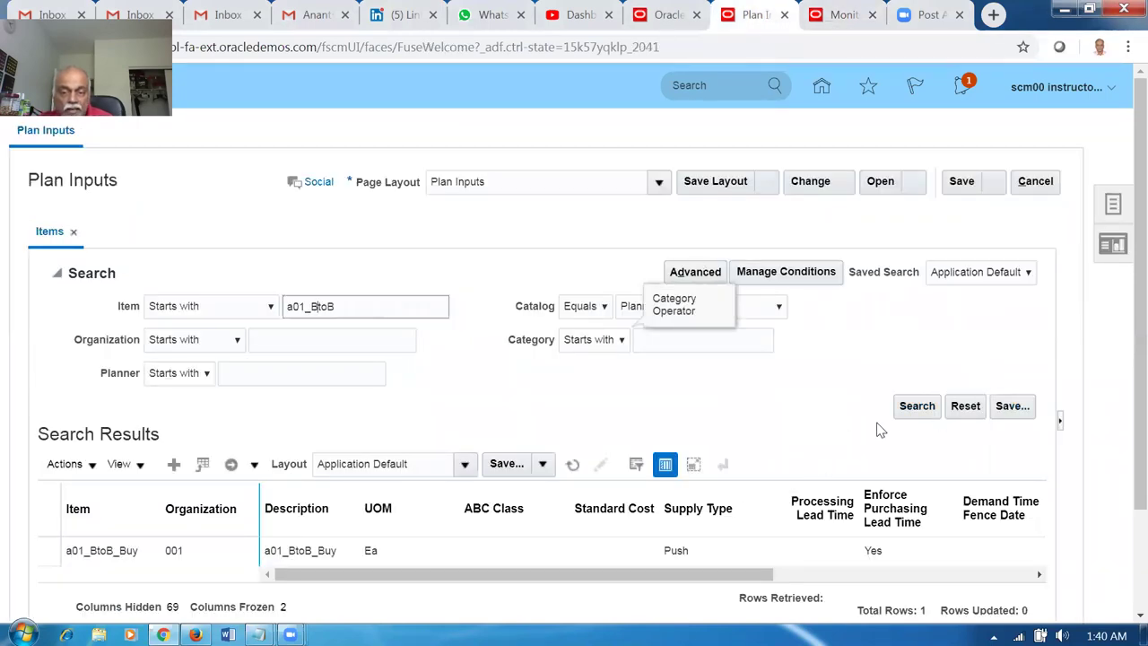
# List the a01_BtoB Buy and Transfer items with full descriptions, then return to the home springboard.
pyautogui.click(916, 408)
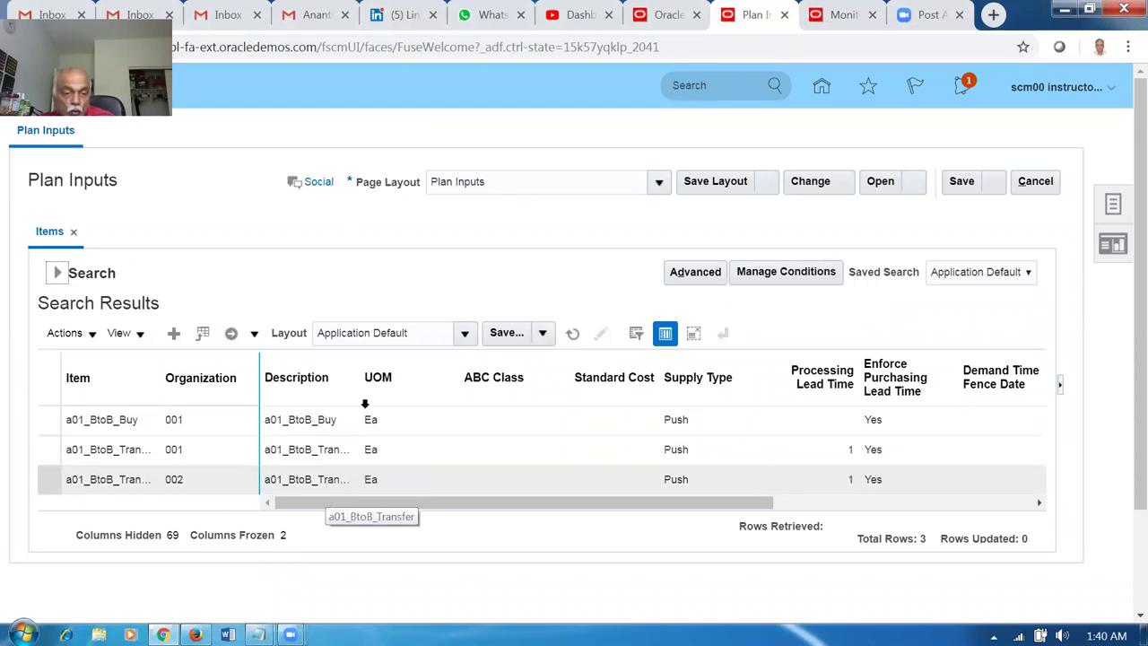
pyautogui.moveTo(357, 364); pyautogui.dragTo(383, 373)
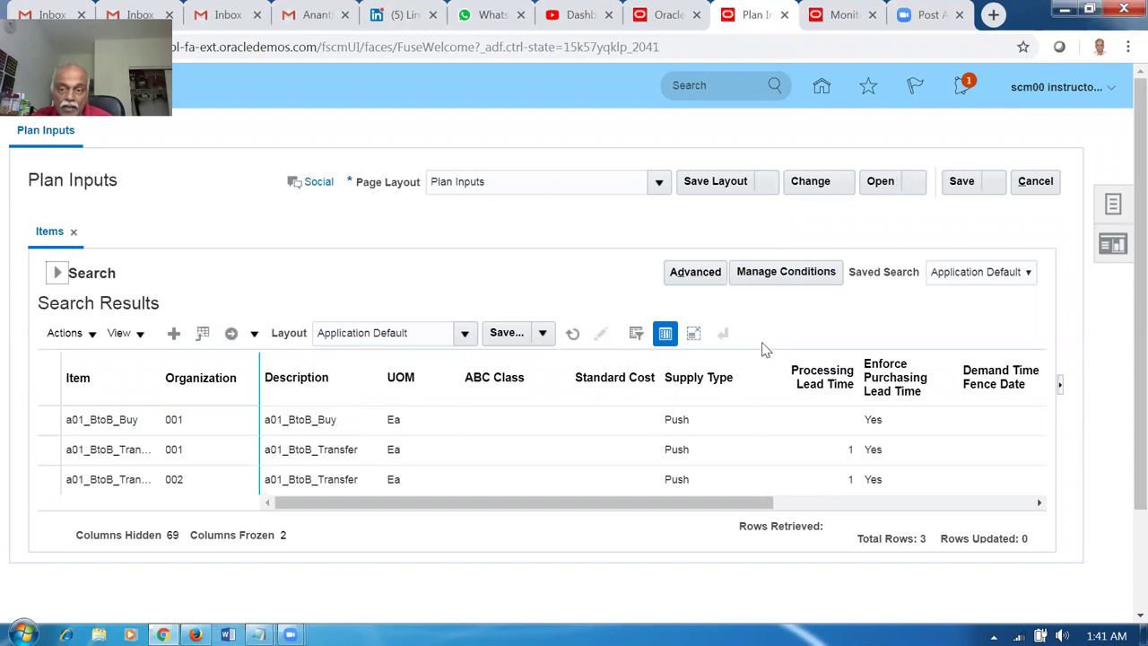
pyautogui.click(822, 89)
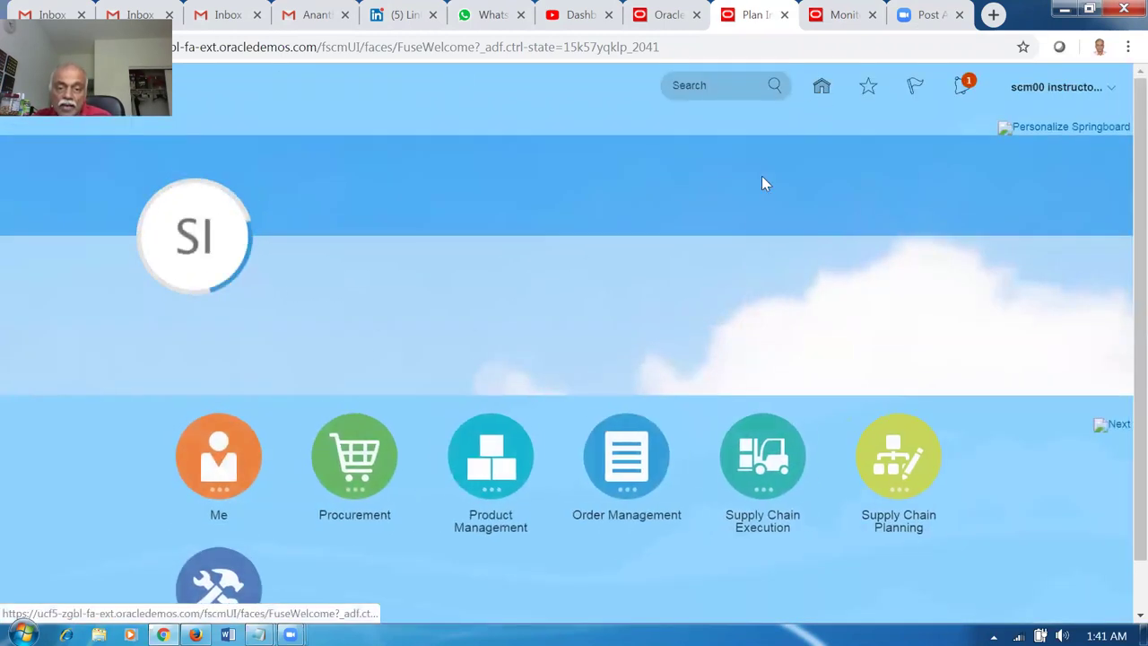
# Go to Manage ATP Rules in Global Order Promising and search for rules named a01.
pyautogui.click(631, 459)
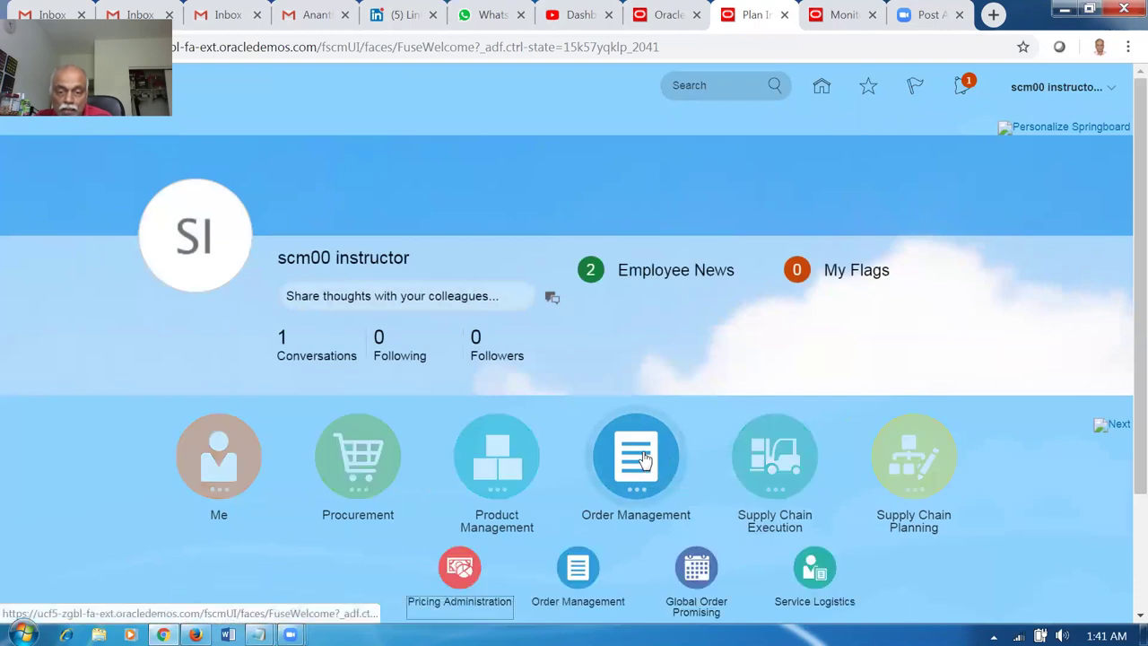
pyautogui.click(698, 569)
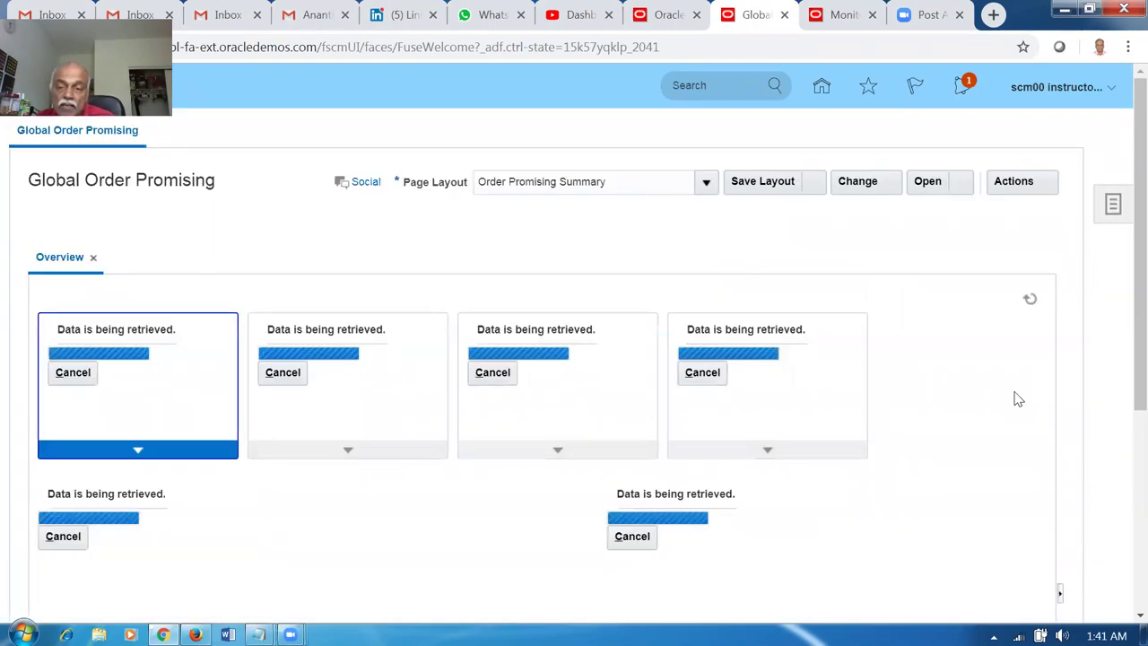
pyautogui.click(1112, 205)
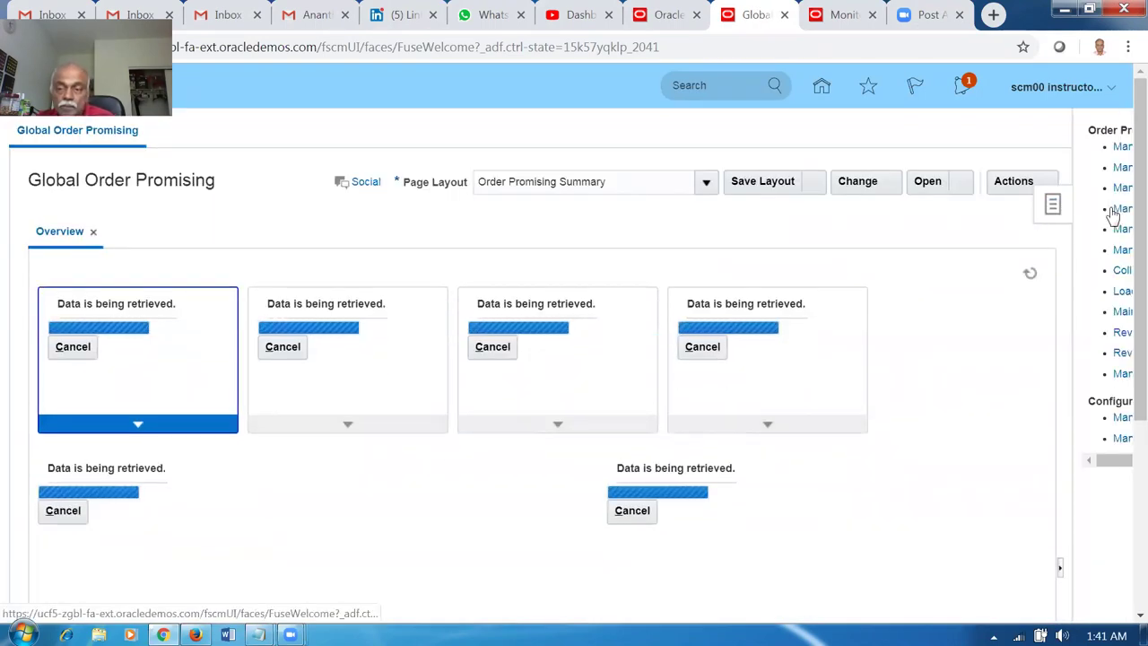
pyautogui.click(1033, 149)
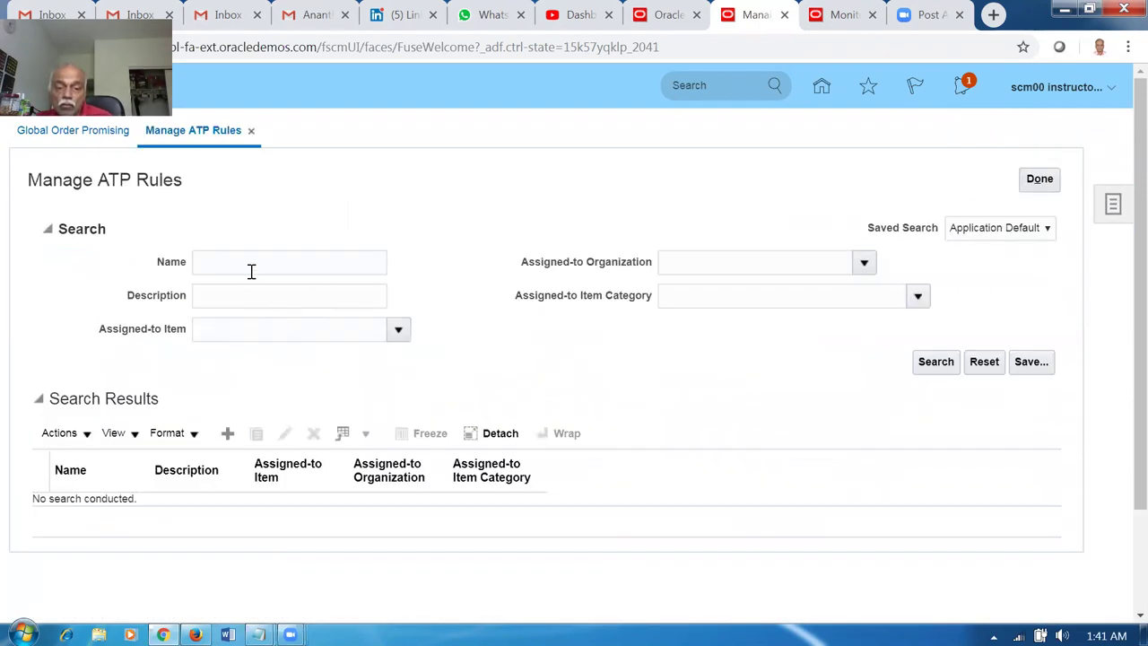
pyautogui.click(252, 267)
pyautogui.write('a01')
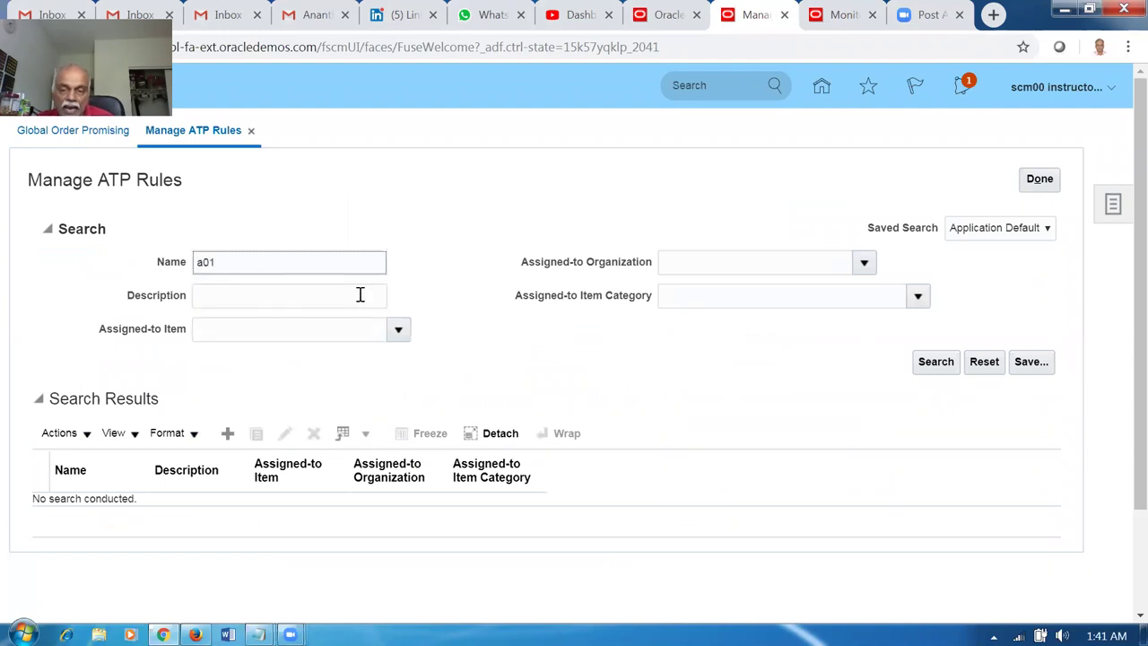
pyautogui.click(943, 364)
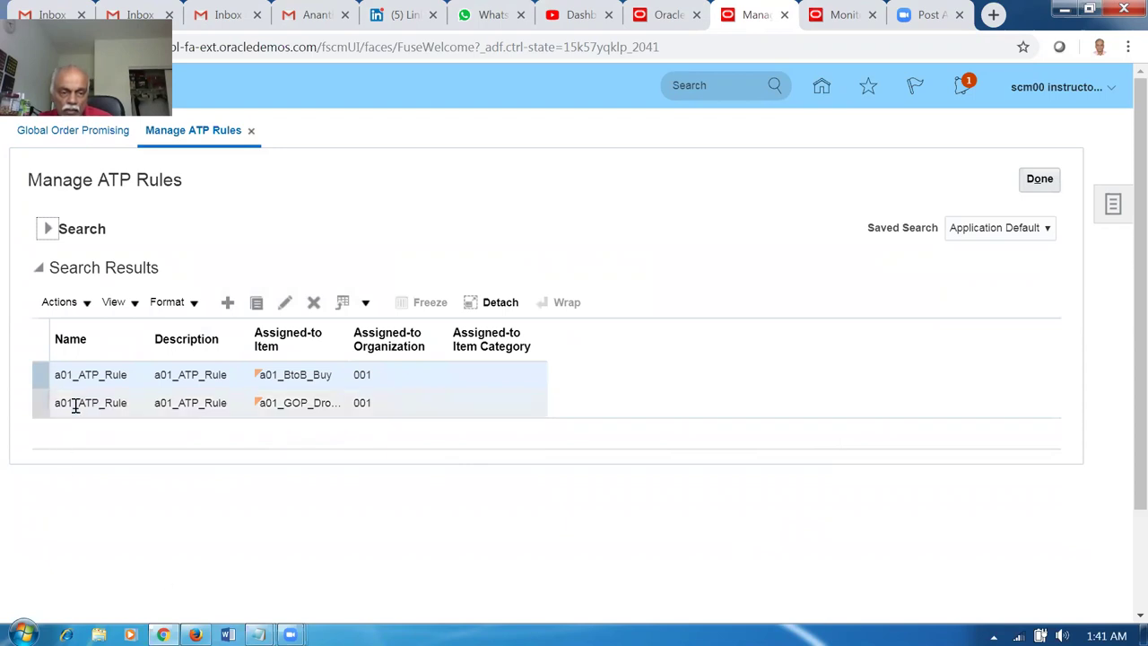
# Open a01_ATP_Rule for editing and review its criteria, including the 100-day user-defined fence.
pyautogui.click(285, 303)
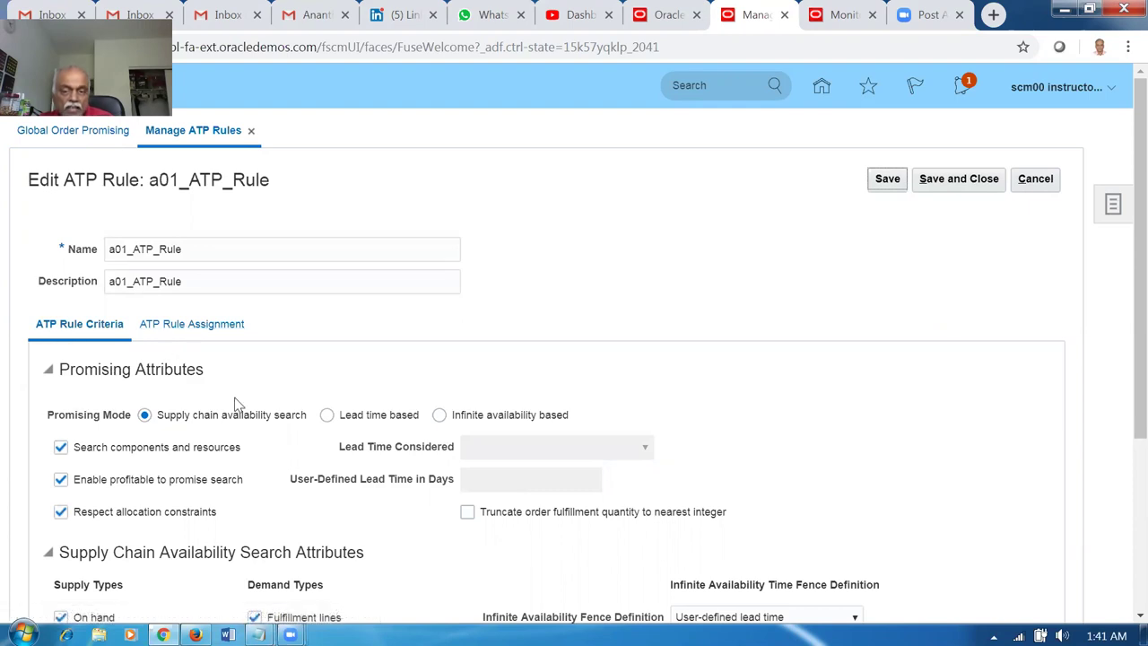
pyautogui.scroll(-2, 1124, 334)
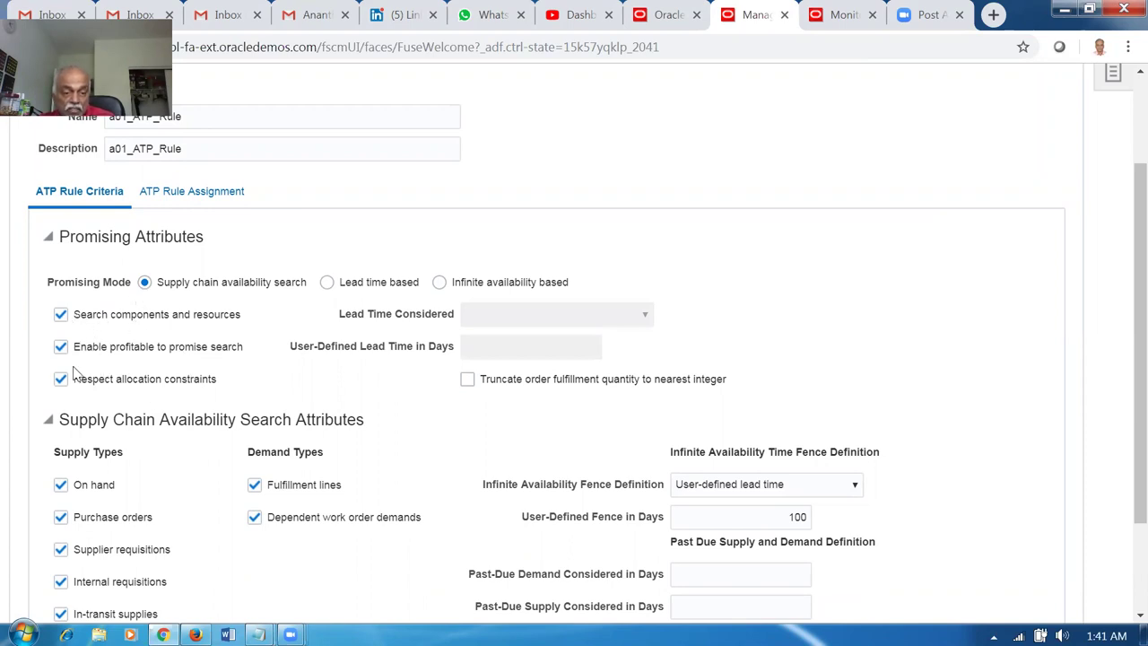
pyautogui.scroll(-3, 80, 502)
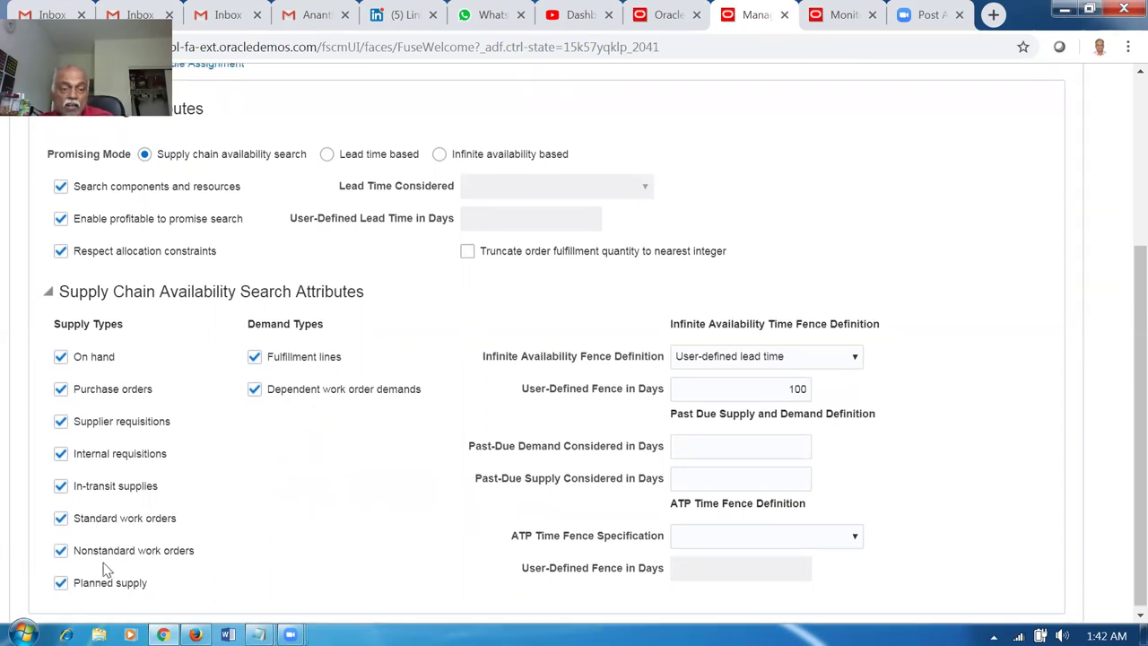
pyautogui.scroll(2, 95, 574)
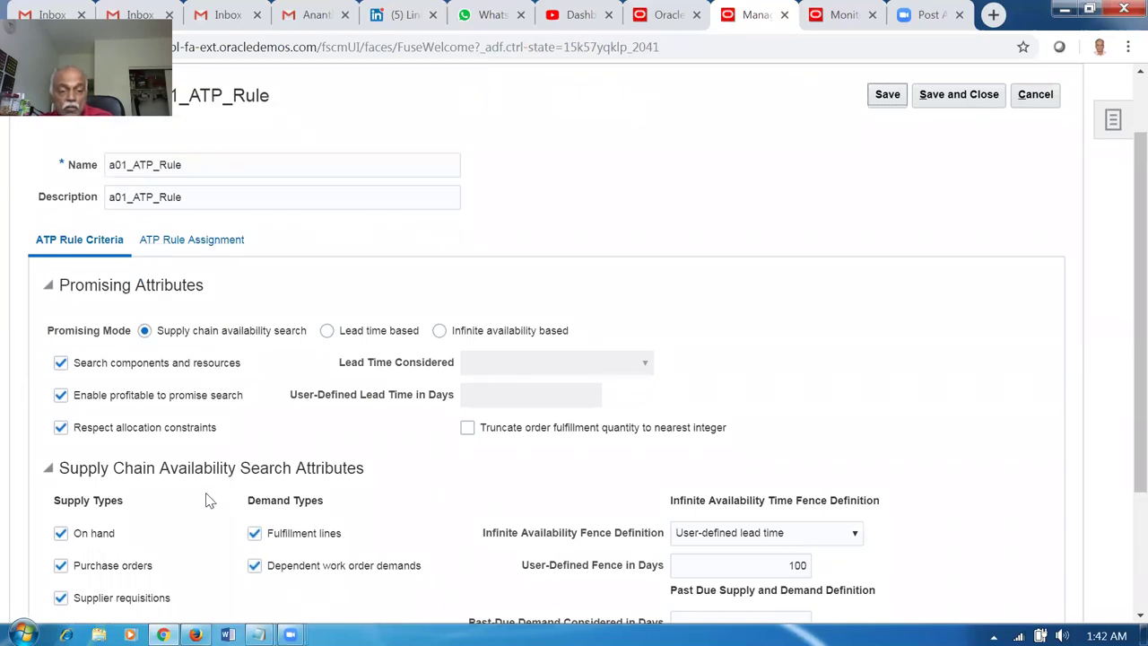
pyautogui.scroll(-2, 184, 575)
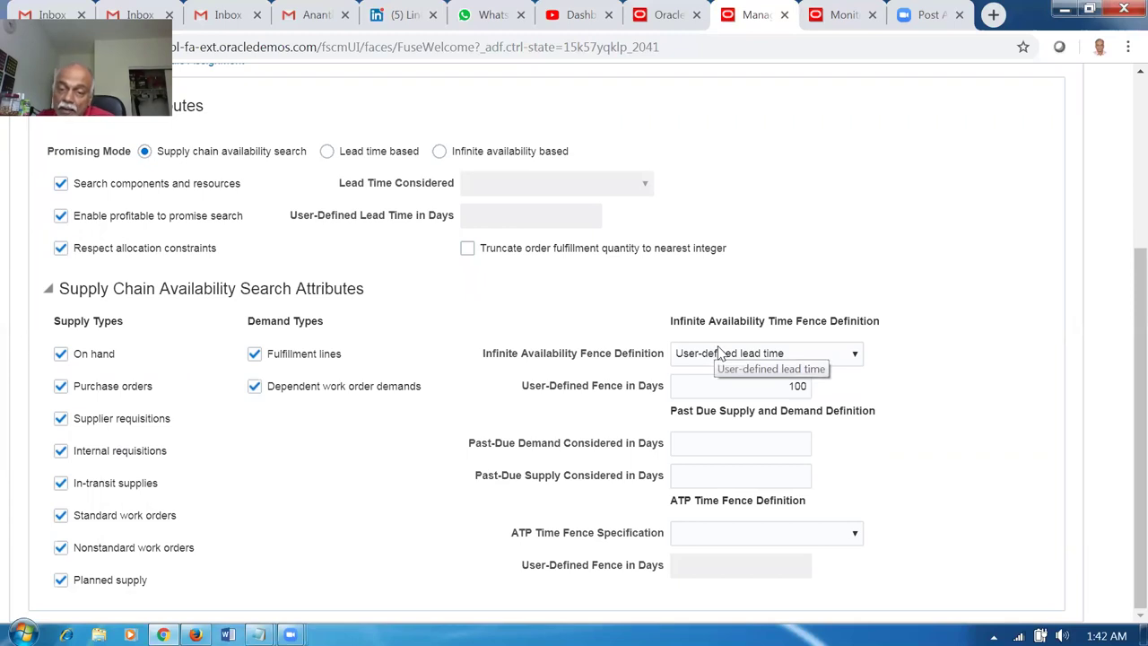
pyautogui.click(727, 388)
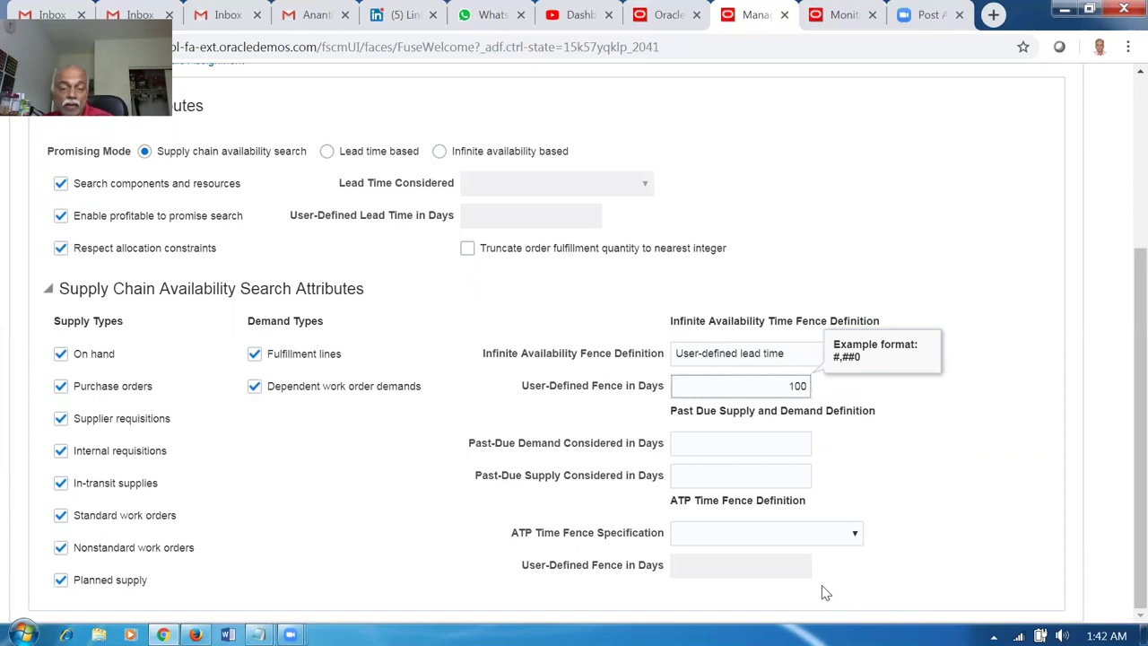
pyautogui.scroll(1, 359, 475)
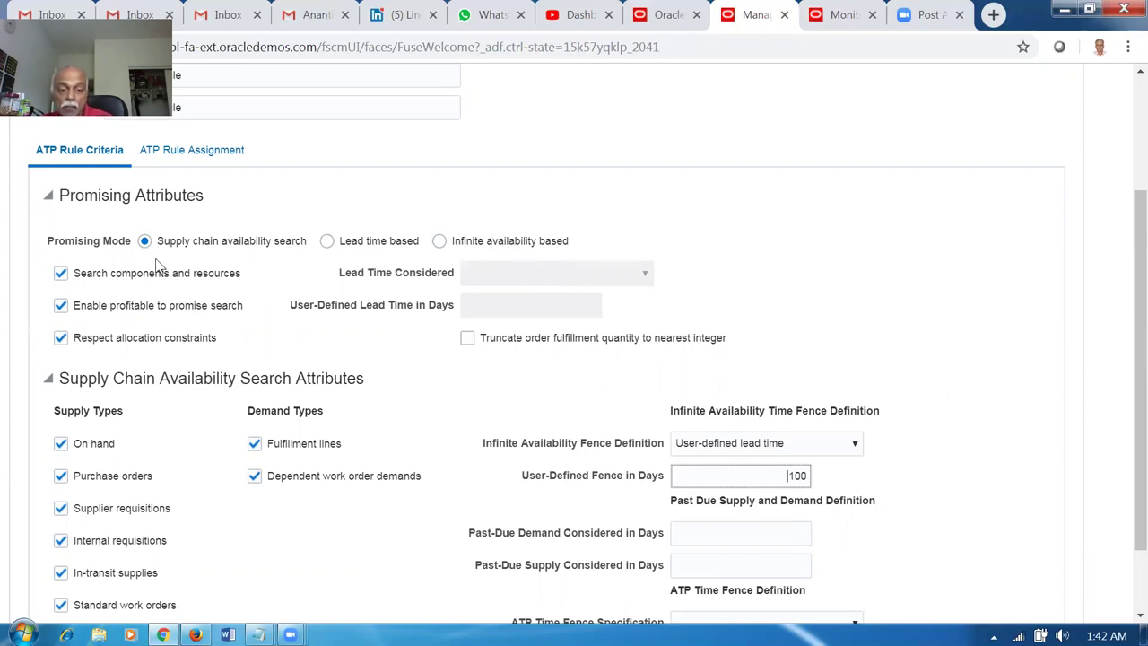
pyautogui.scroll(1, 167, 274)
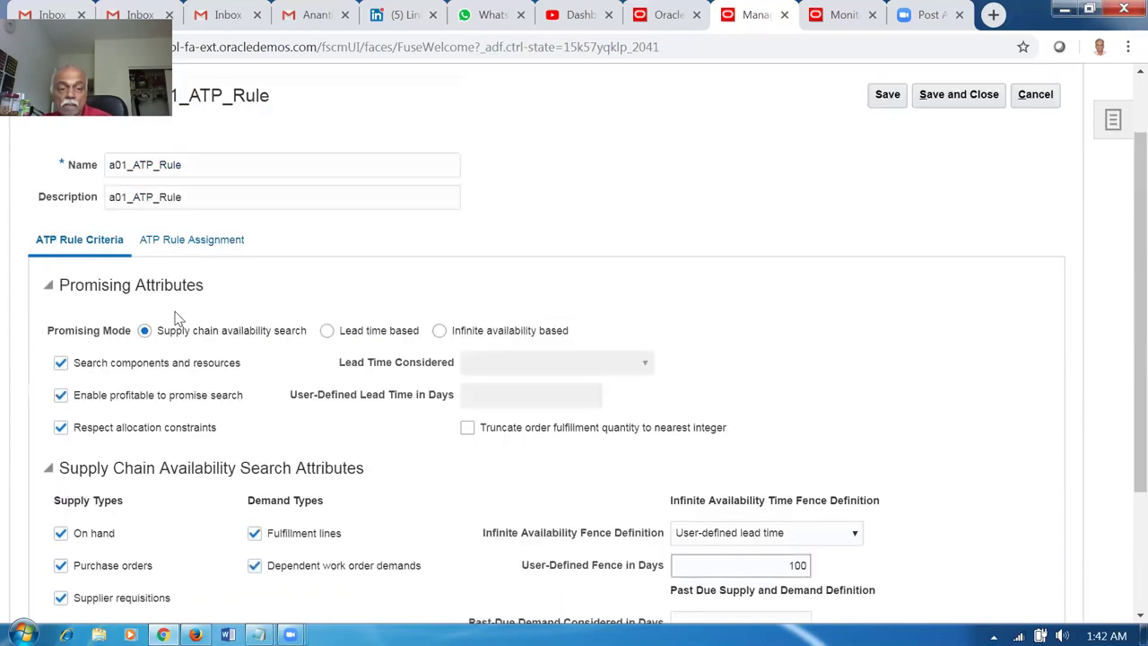
# Add an Item and organization assignment for organization 001 and set item a01_BtoB_Transfer.
pyautogui.click(172, 244)
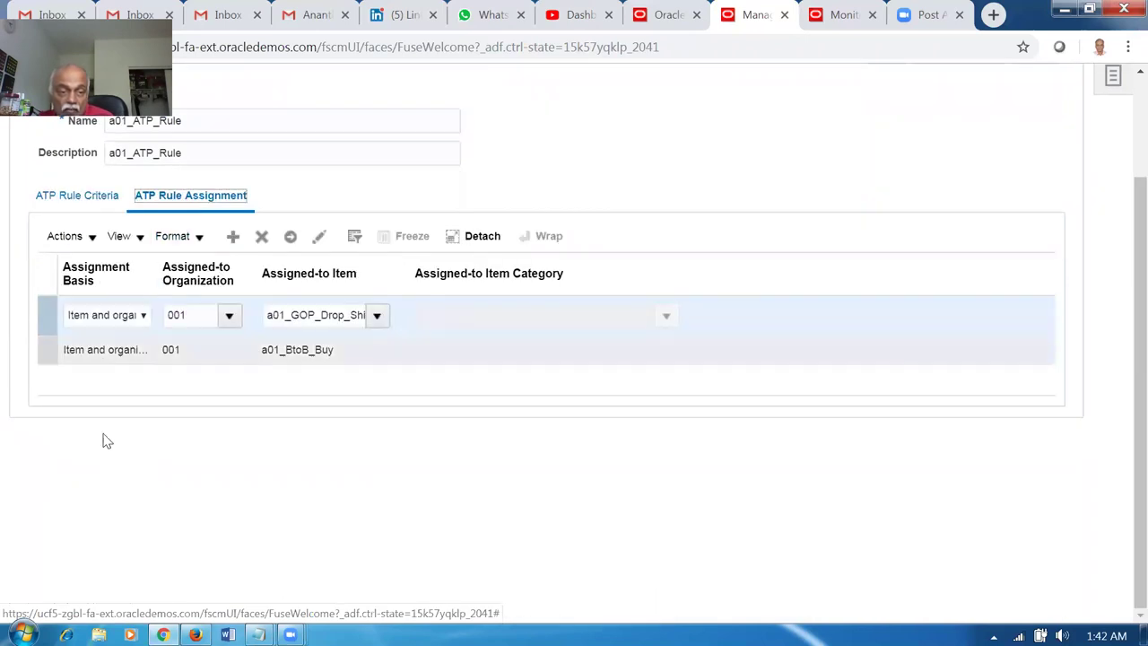
pyautogui.click(231, 238)
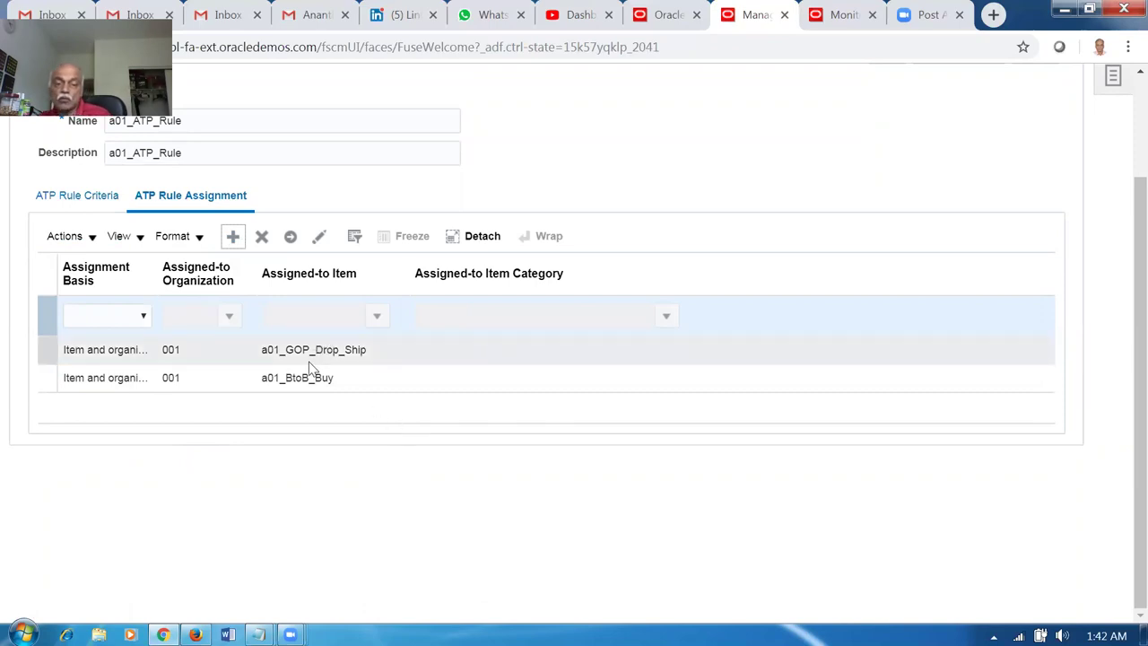
pyautogui.click(93, 321)
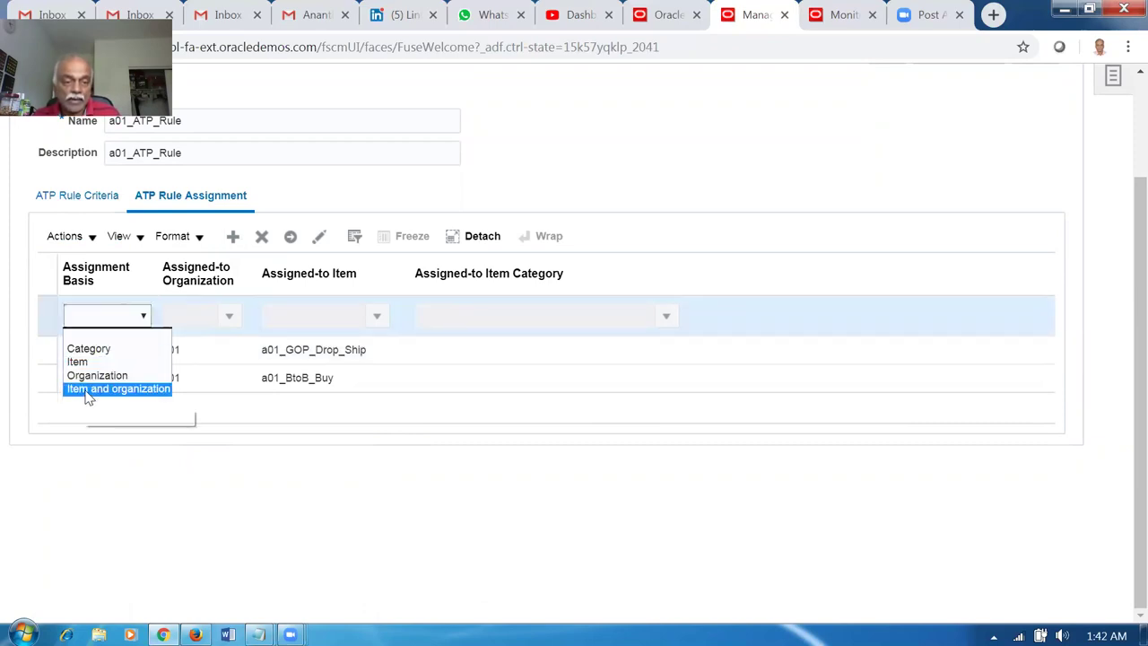
pyautogui.click(89, 388)
pyautogui.click(205, 315)
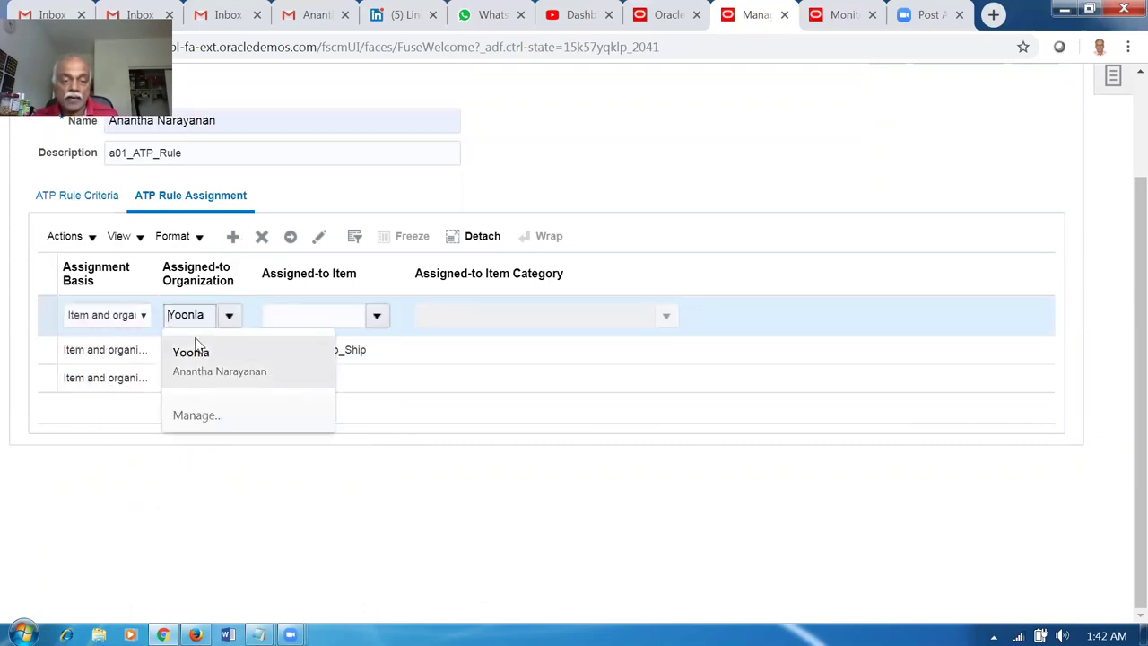
pyautogui.write('001')
pyautogui.press('Tab')
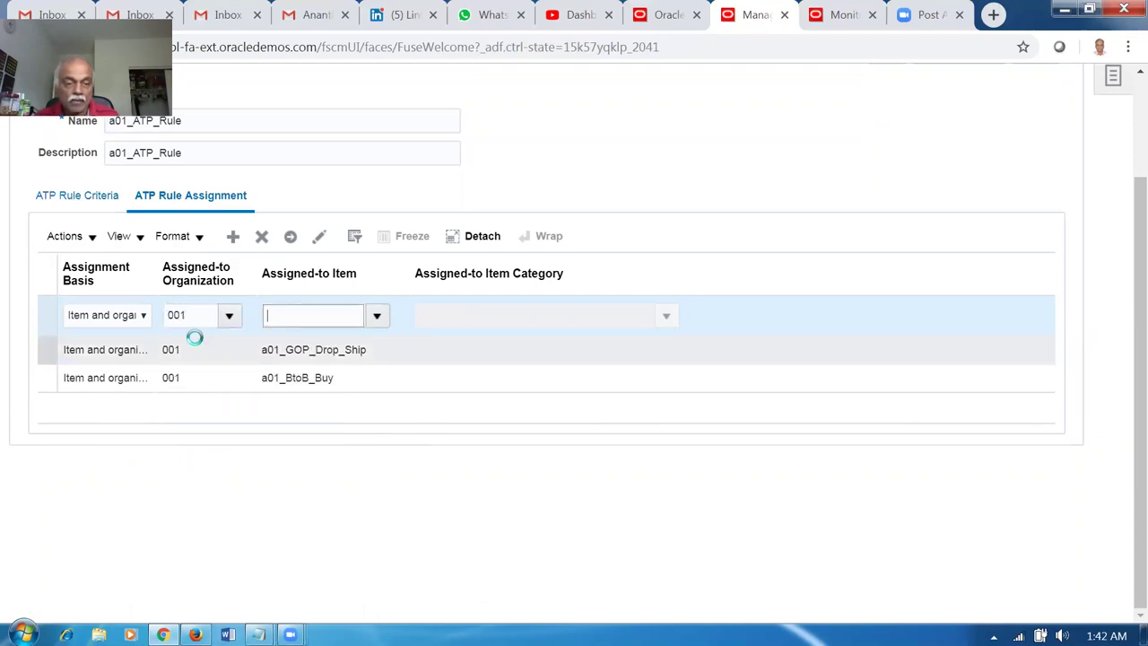
pyautogui.write('a')
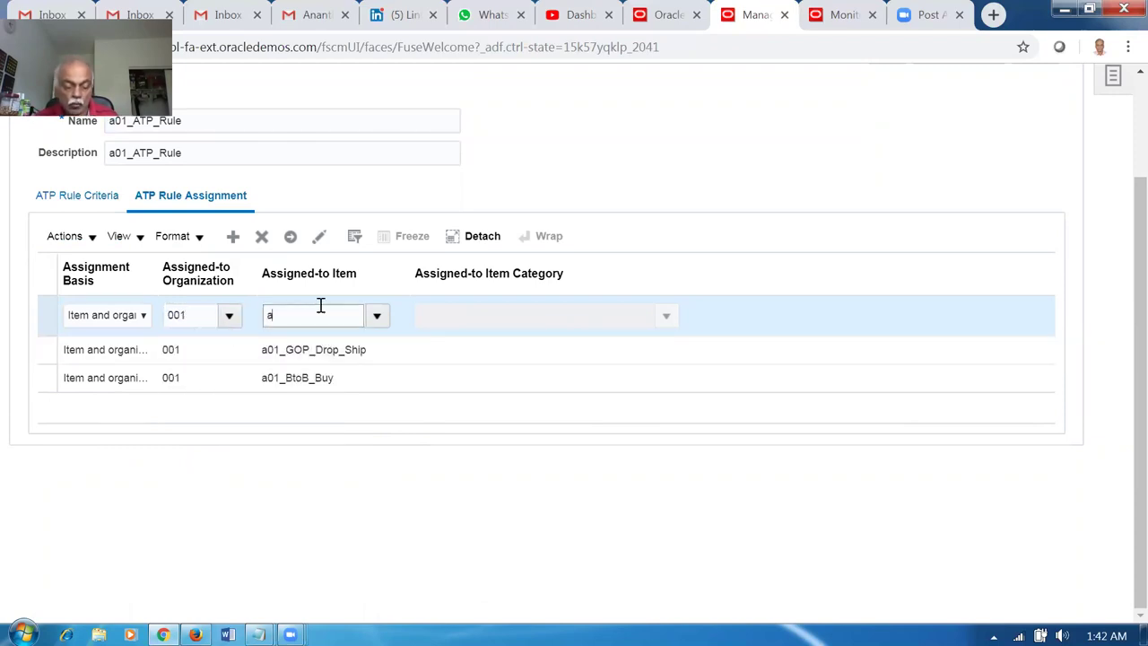
pyautogui.write('01')
pyautogui.press('Tab')
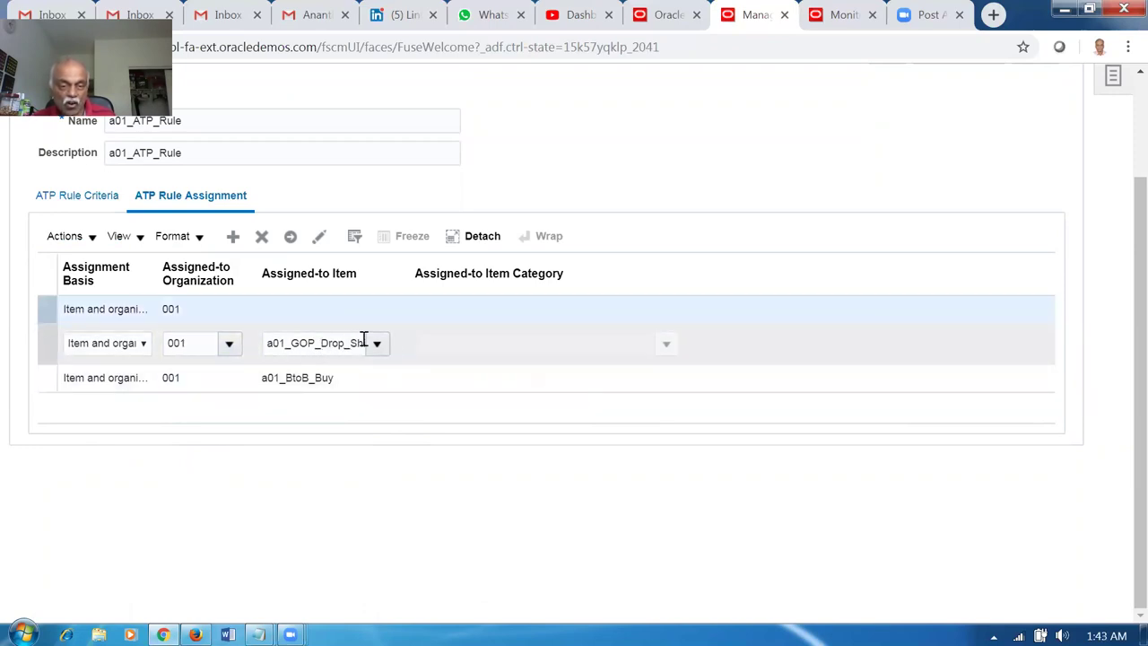
pyautogui.click(378, 344)
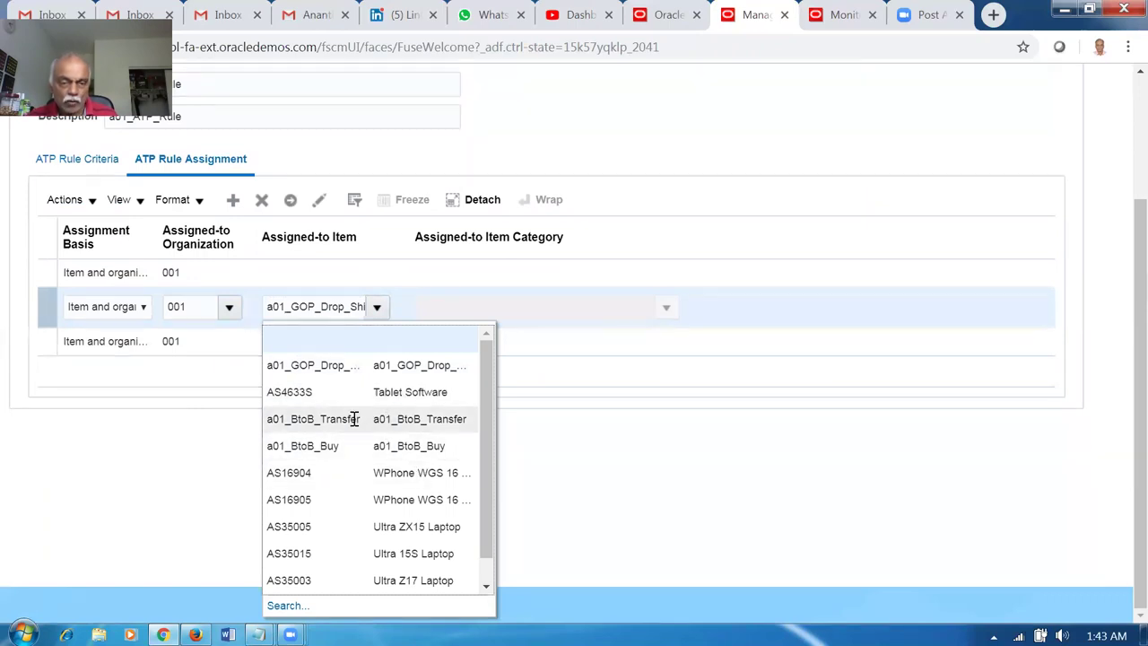
pyautogui.click(353, 418)
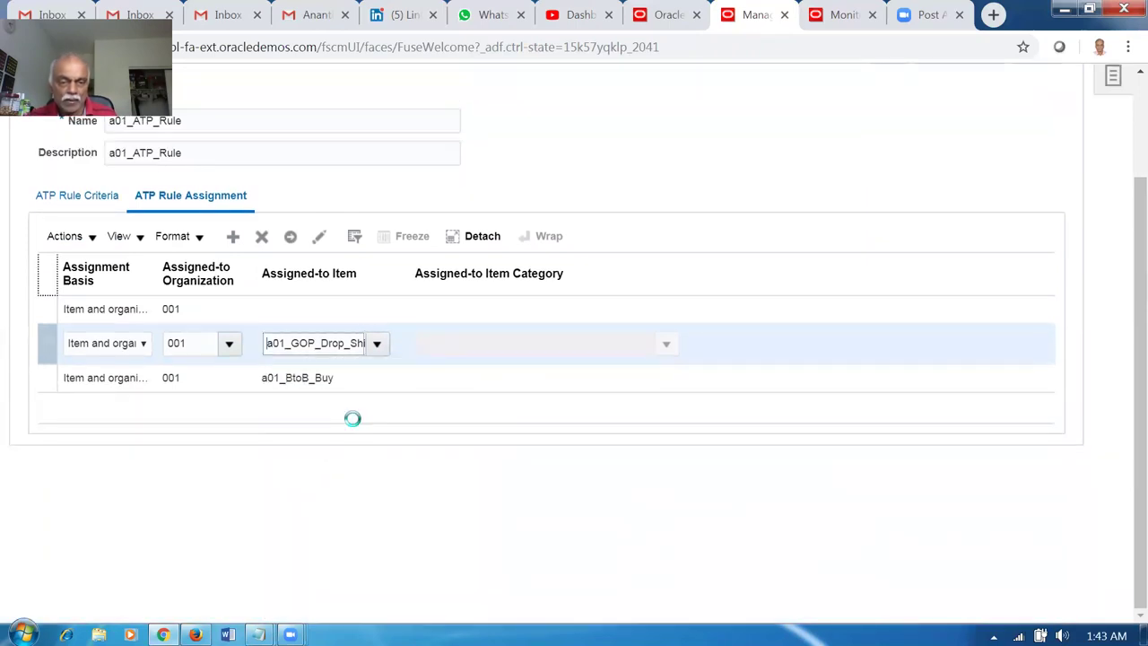
# Add a second Item and organization assignment for organization 002 with item a01_BtoB_Transfer.
pyautogui.click(232, 238)
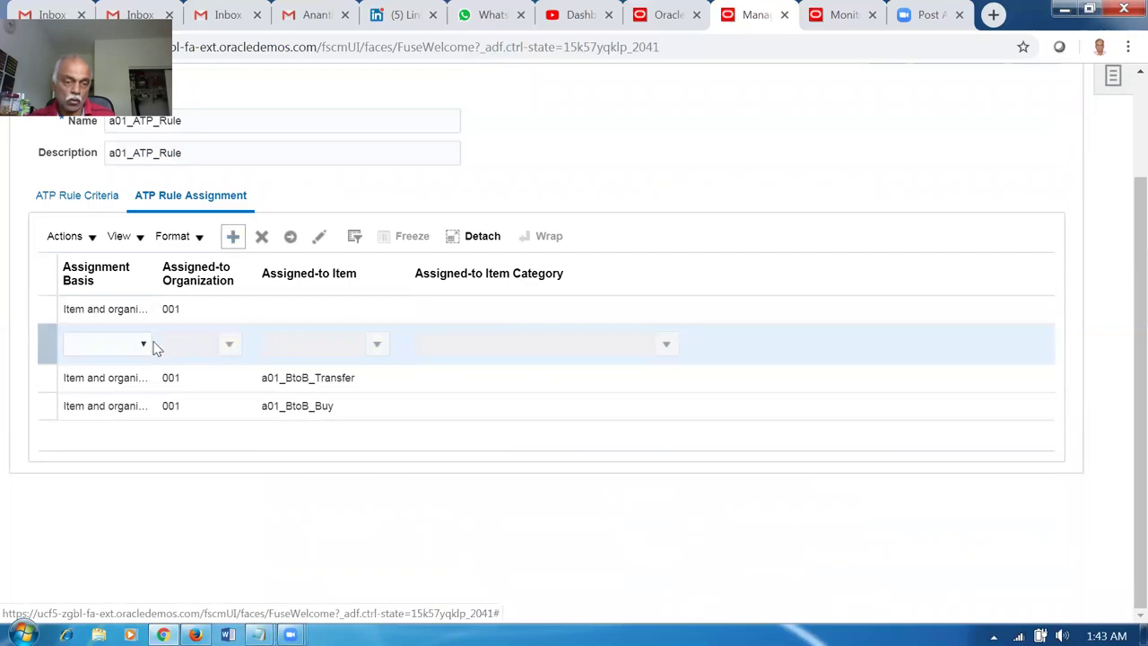
pyautogui.click(90, 355)
pyautogui.click(83, 414)
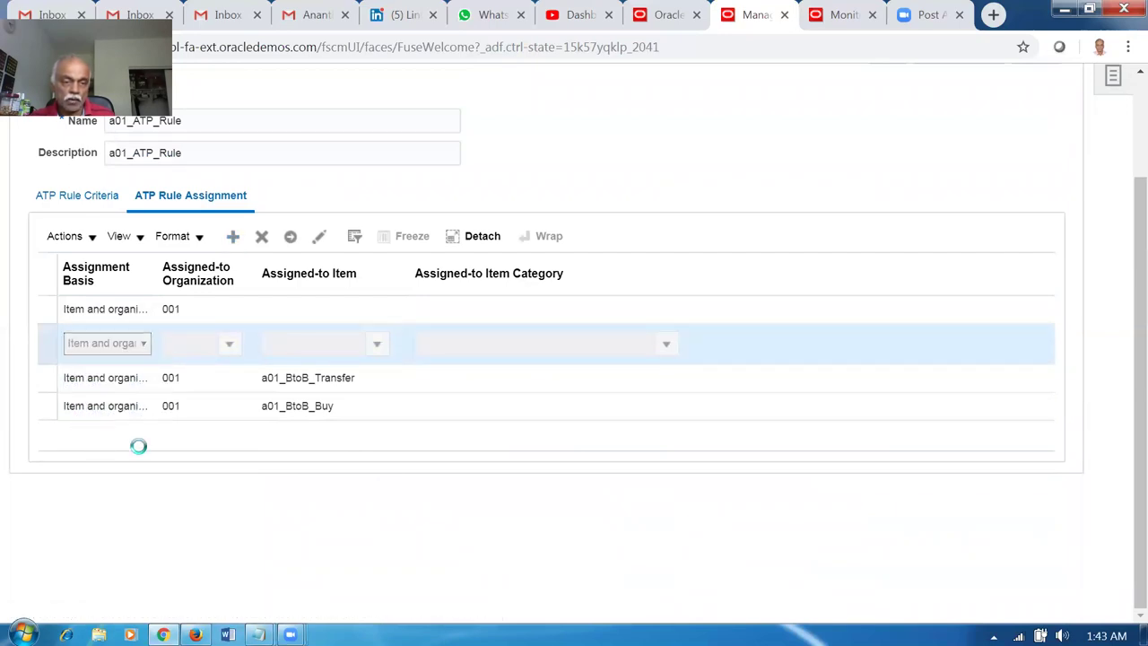
pyautogui.click(192, 348)
pyautogui.write('002')
pyautogui.press('Tab')
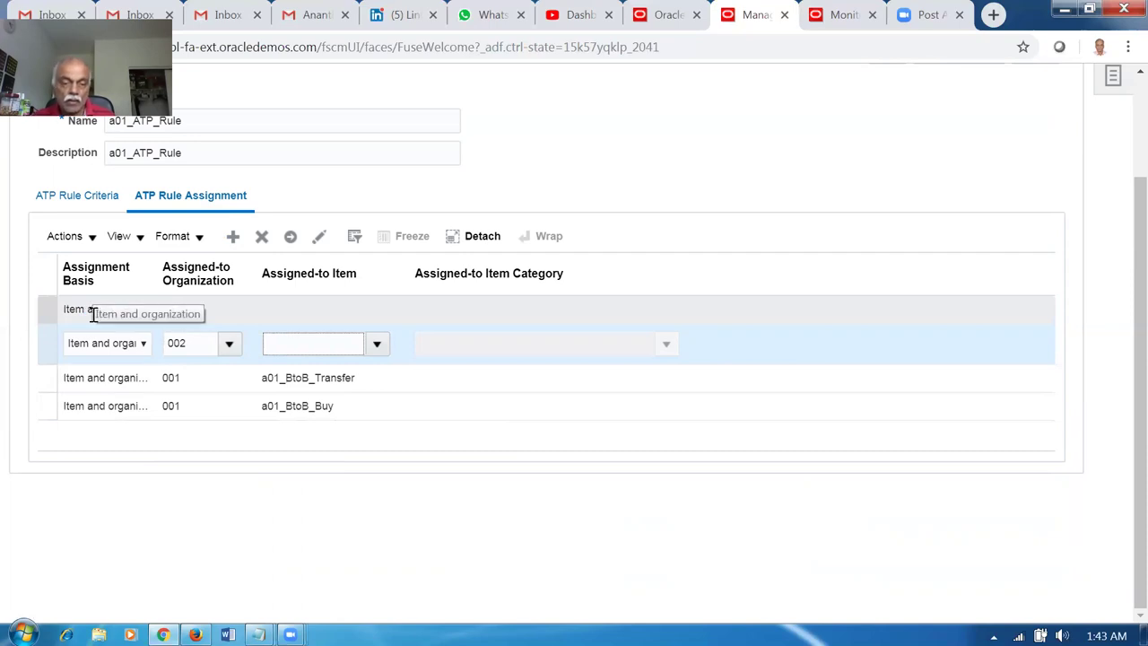
pyautogui.click(377, 344)
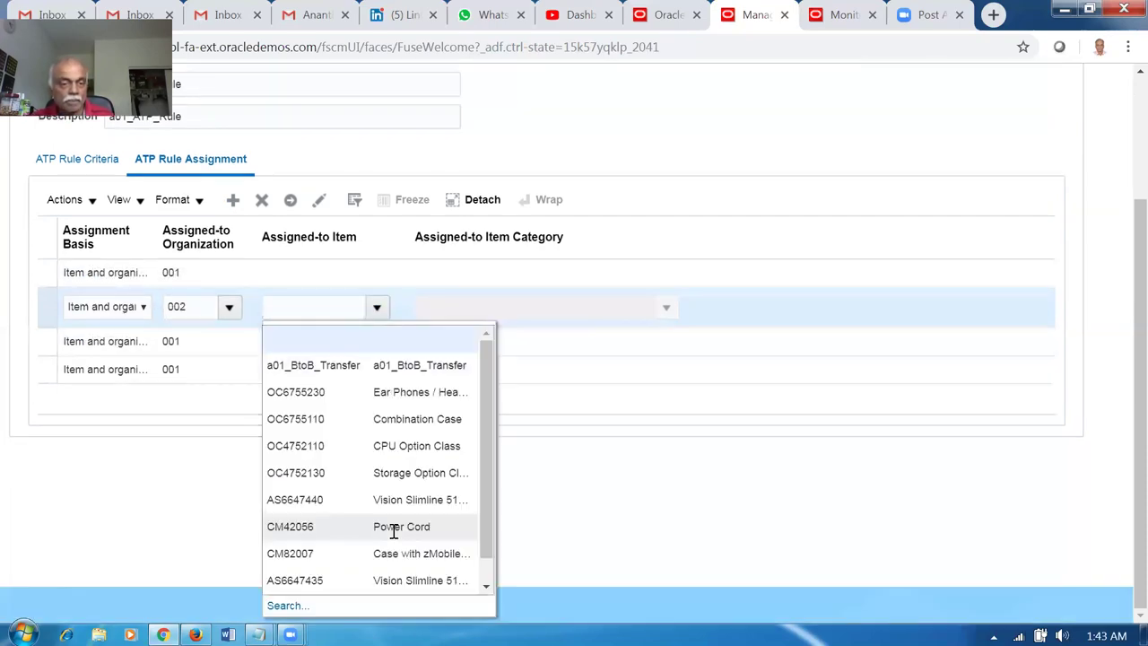
pyautogui.click(338, 365)
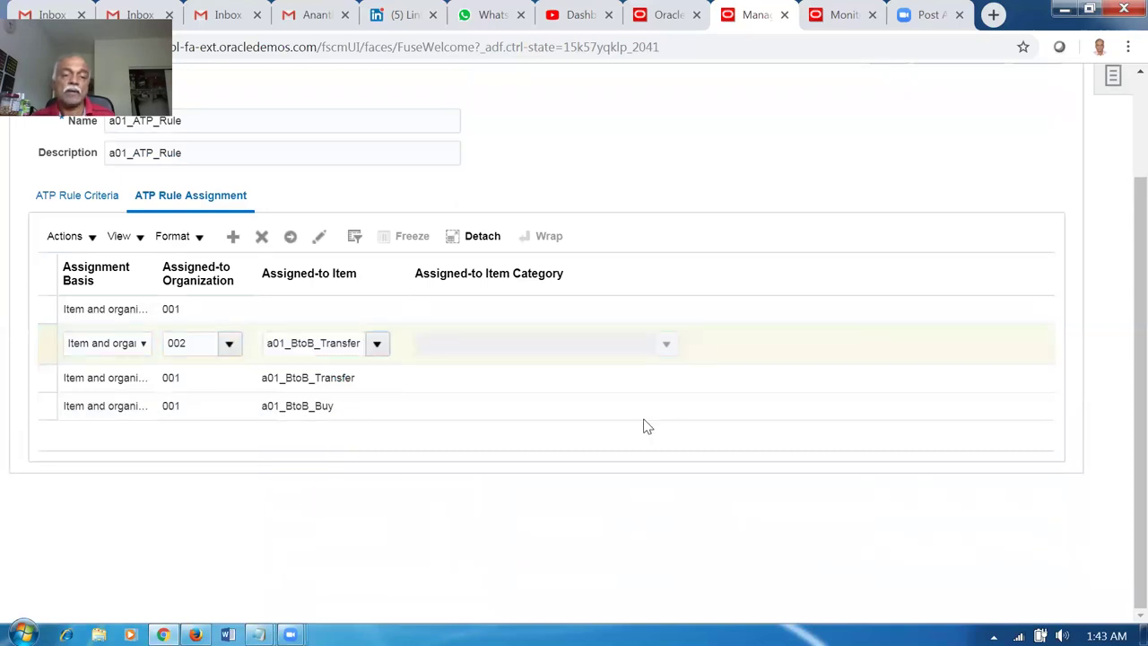
# Save and close, clear the missing-item error, and assign a01_BtoB_Transfer to the blank 001 row.
pyautogui.scroll(2, 642, 201)
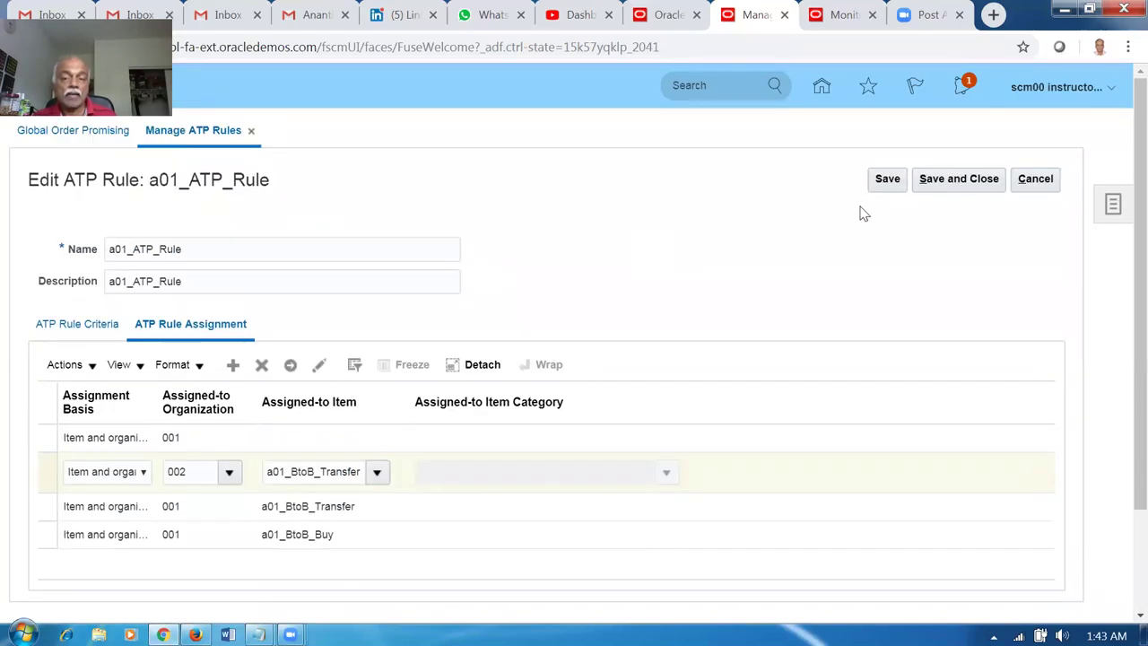
pyautogui.click(955, 189)
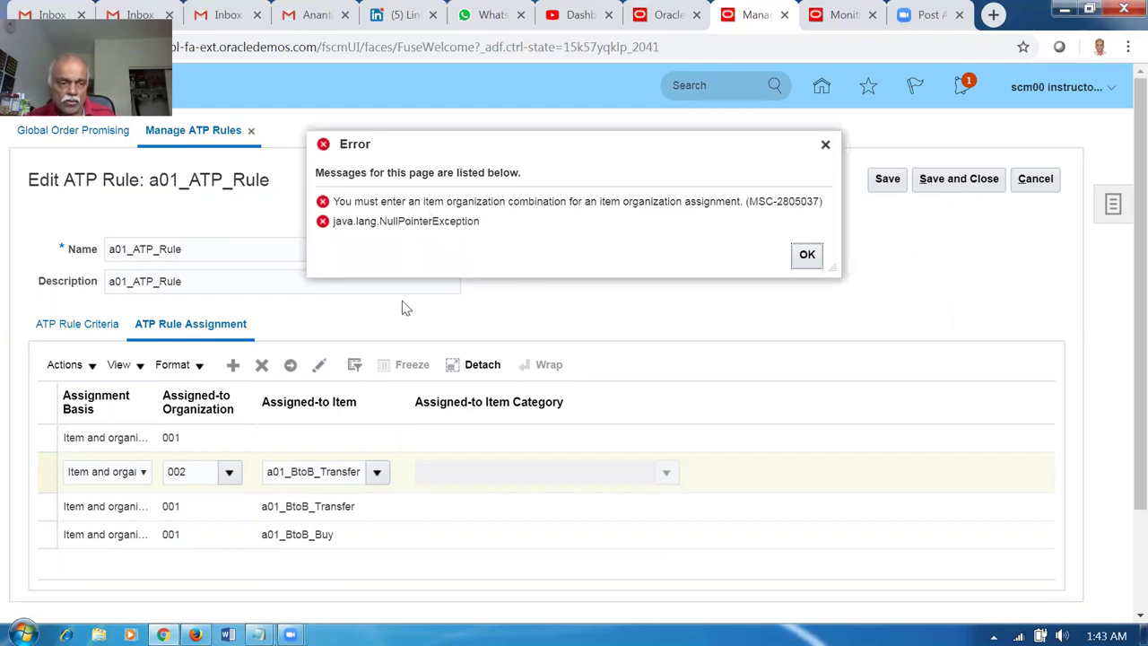
pyautogui.click(807, 255)
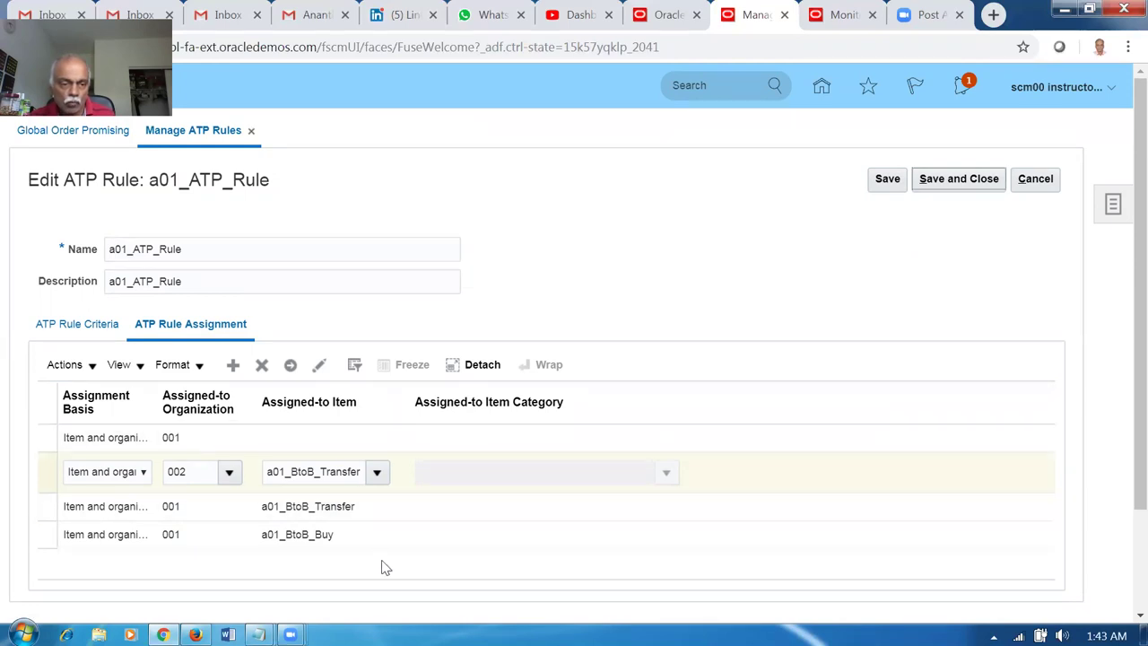
pyautogui.click(287, 443)
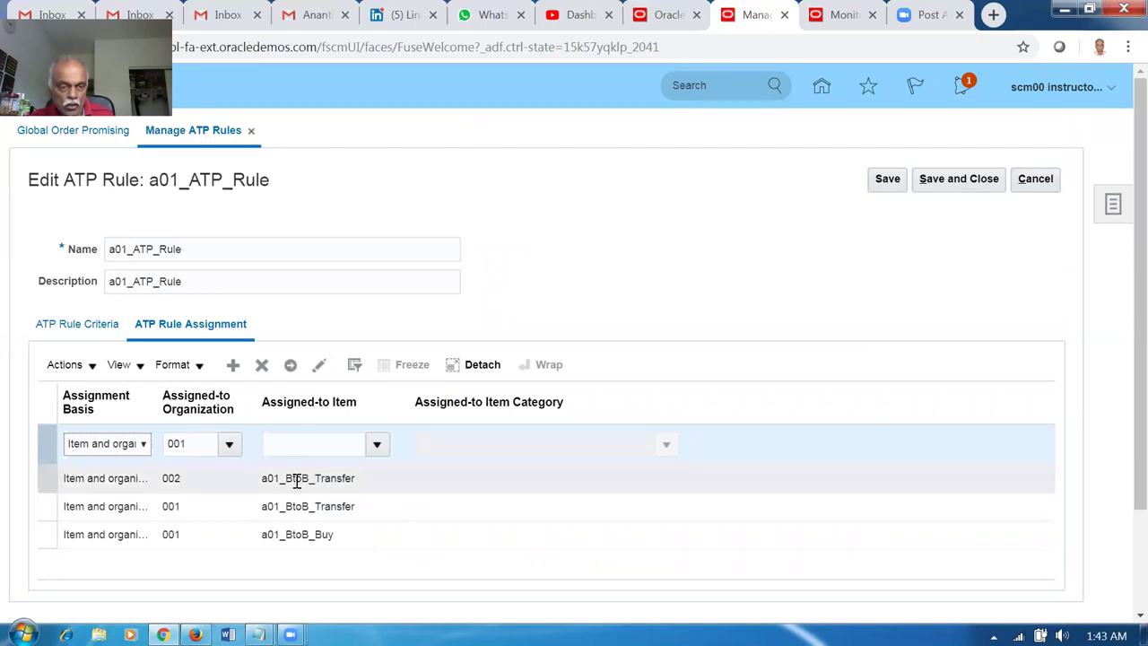
pyautogui.click(377, 446)
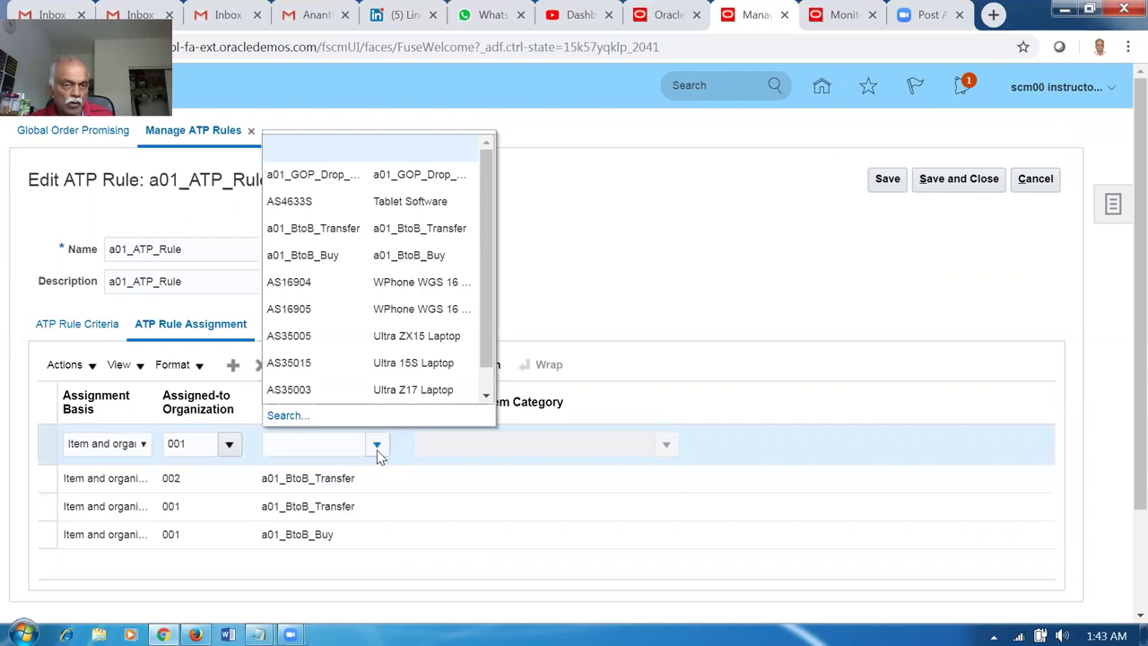
pyautogui.click(331, 230)
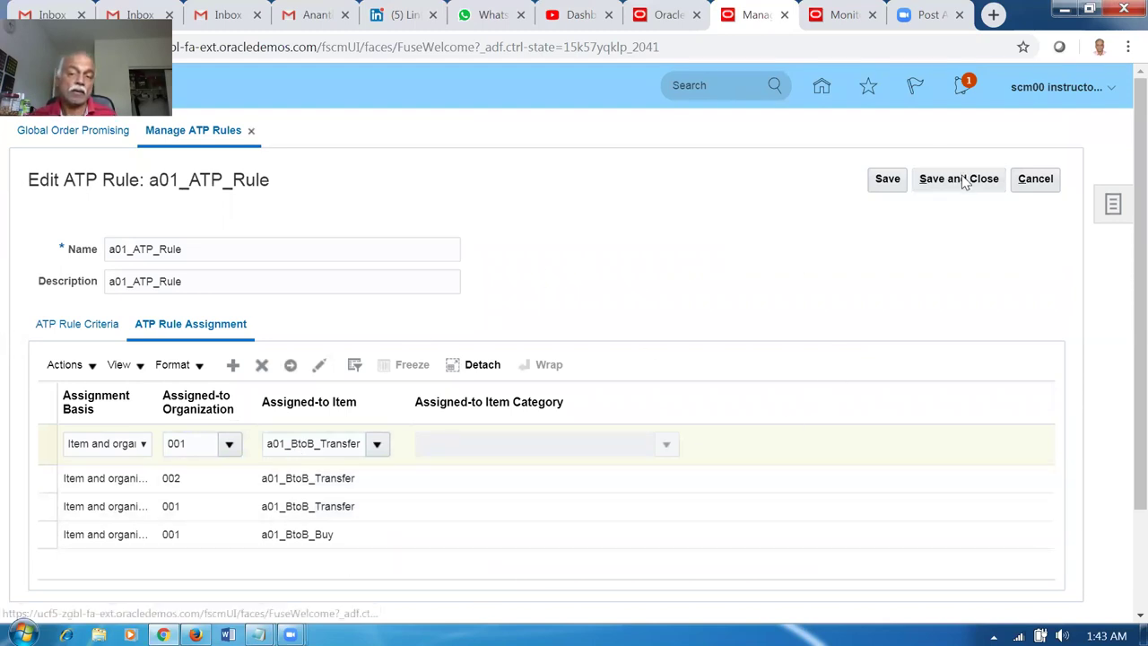
pyautogui.click(49, 329)
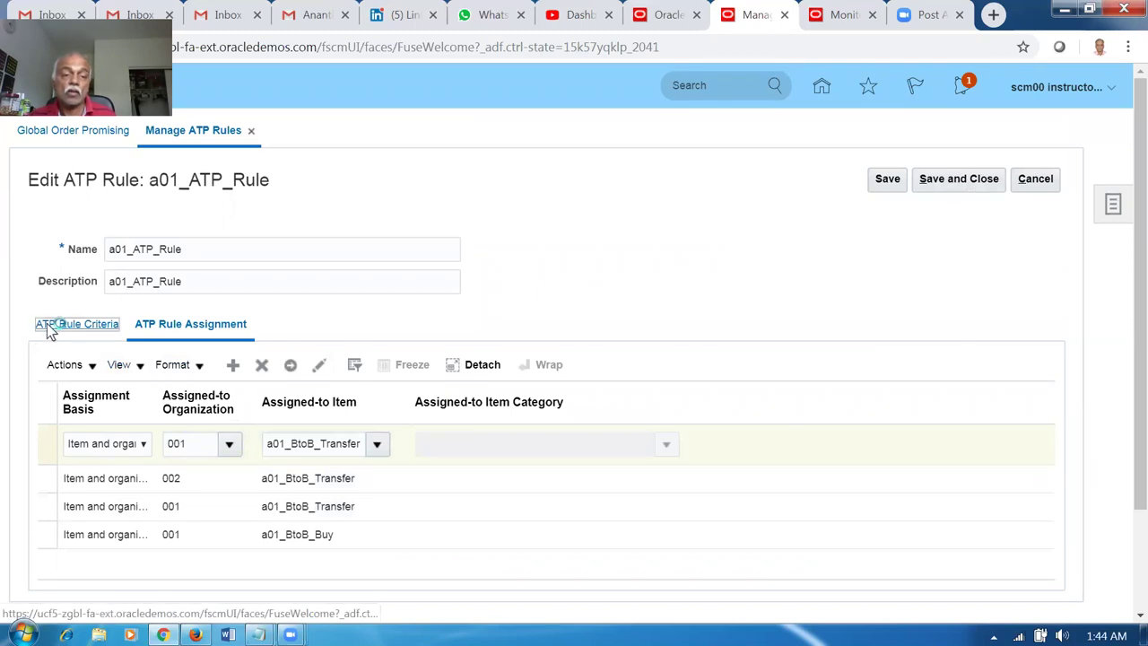
# Try to save and close a01_ATP_Rule, dismissing the resulting duplicate-assignment error.
pyautogui.scroll(-3, 230, 314)
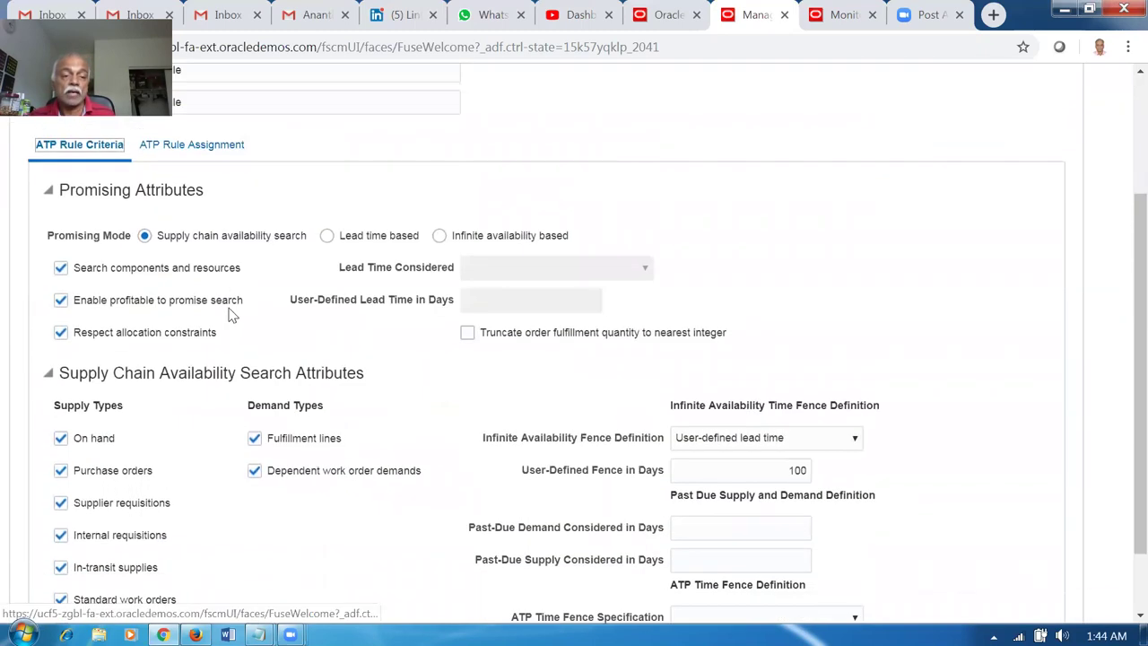
pyautogui.scroll(-1, 134, 314)
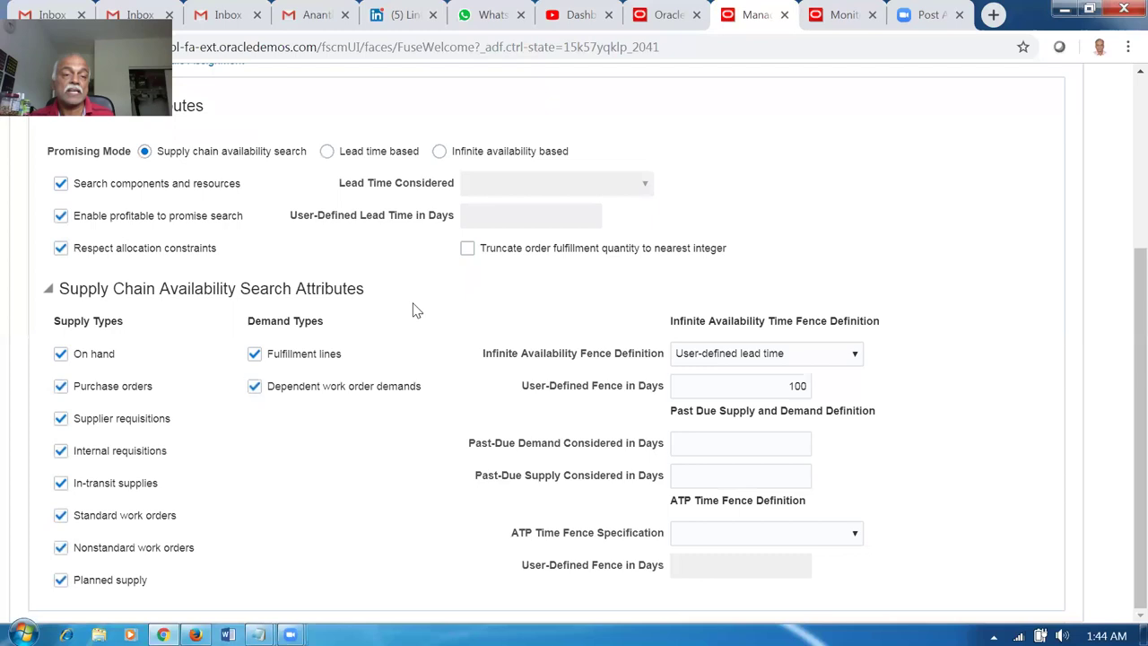
pyautogui.scroll(2, 269, 170)
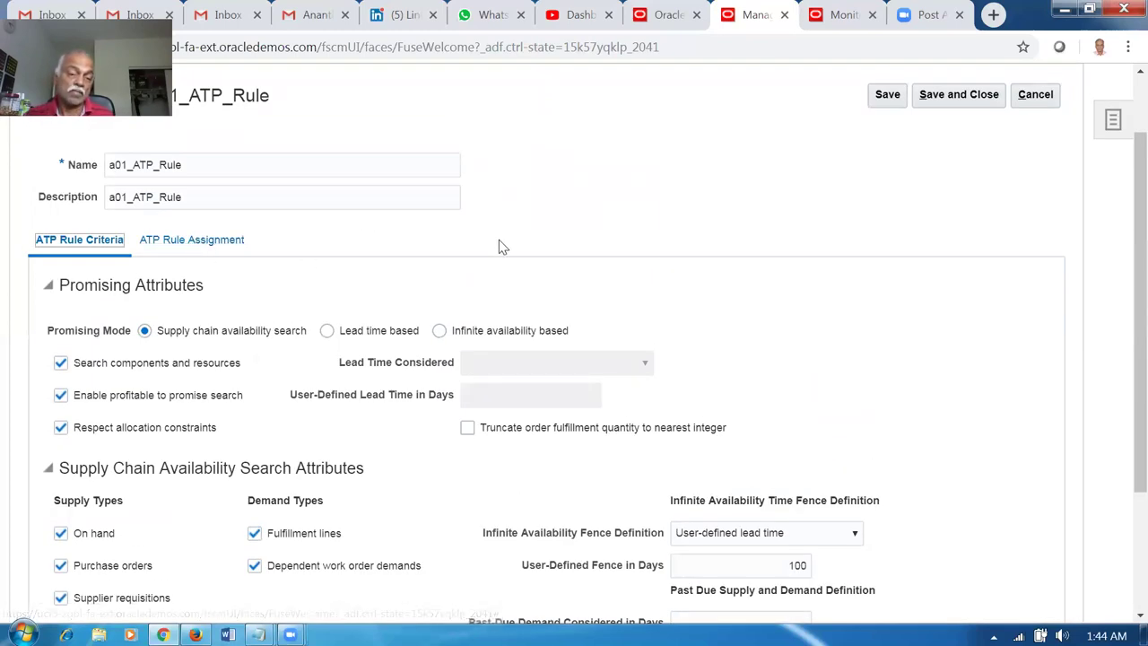
pyautogui.click(972, 101)
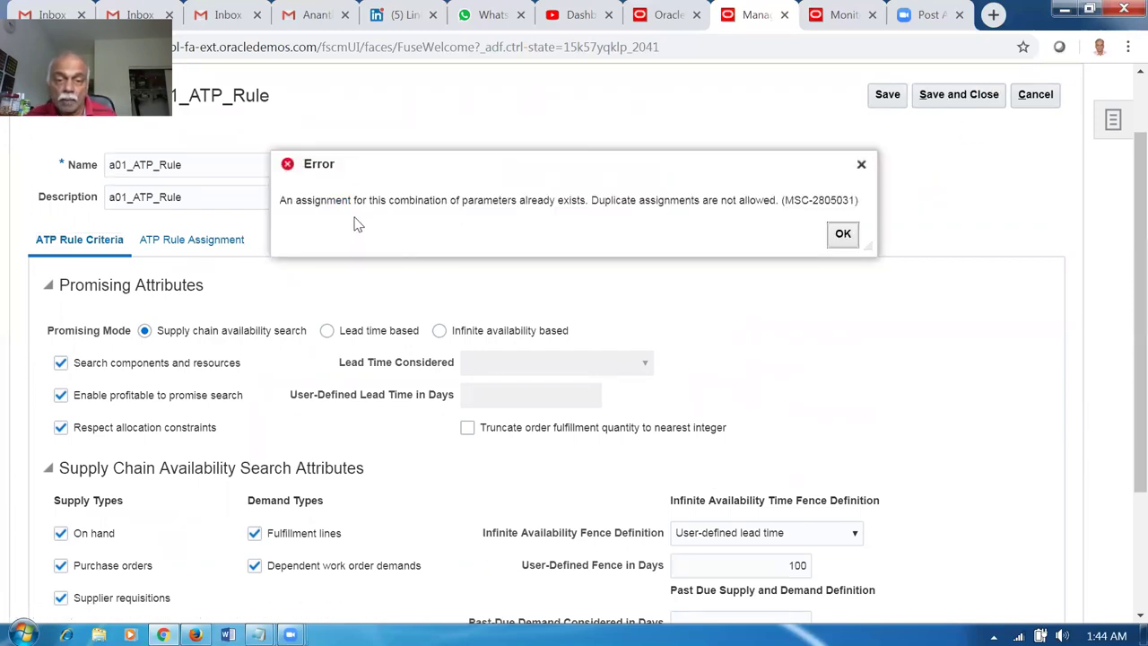
pyautogui.click(842, 234)
# Retry ATP Rule Assignment, dismiss error MSC-2805031 again, cancel the edits, and reopen a01_ATP_Rule.
pyautogui.click(205, 242)
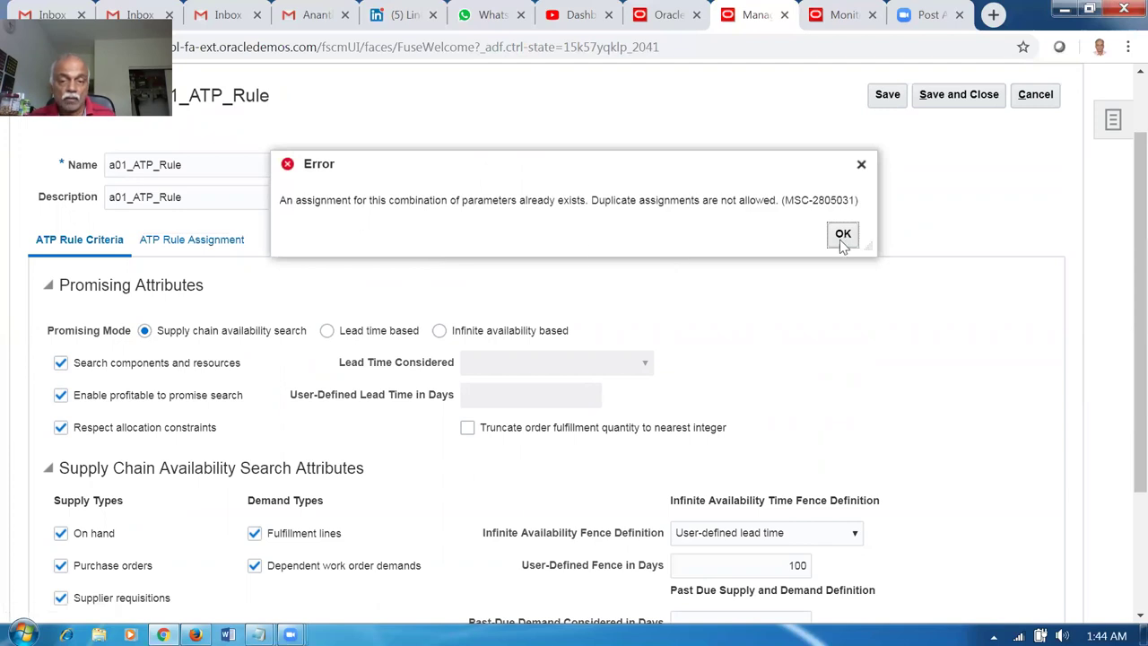
pyautogui.click(841, 238)
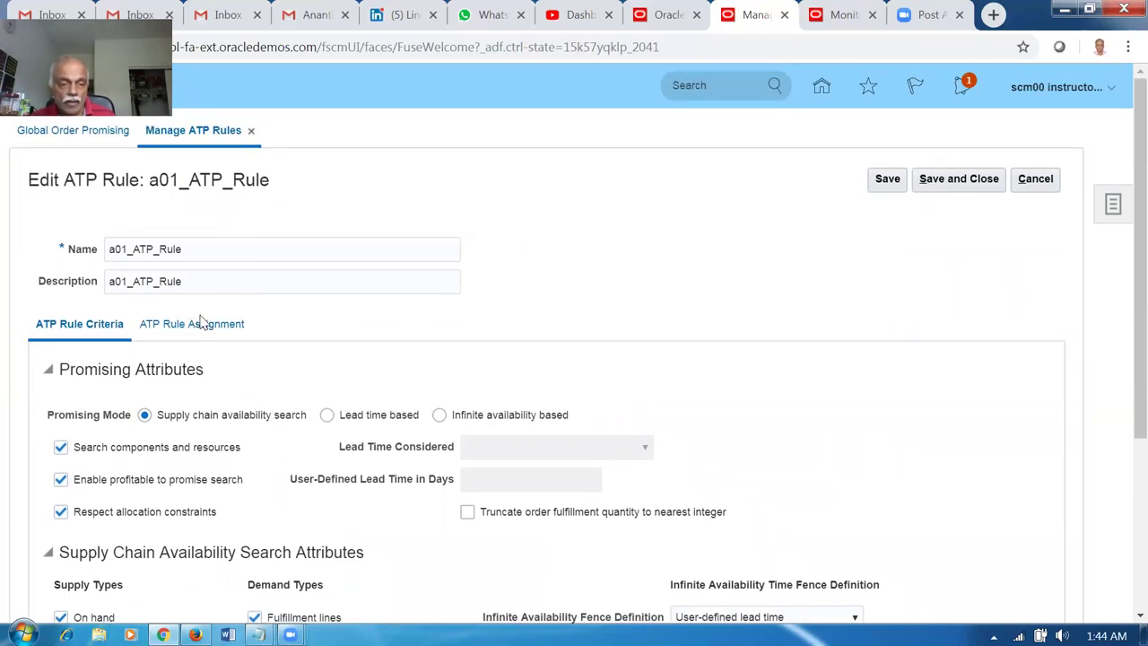
pyautogui.scroll(-1, 401, 347)
pyautogui.scroll(-3, 401, 347)
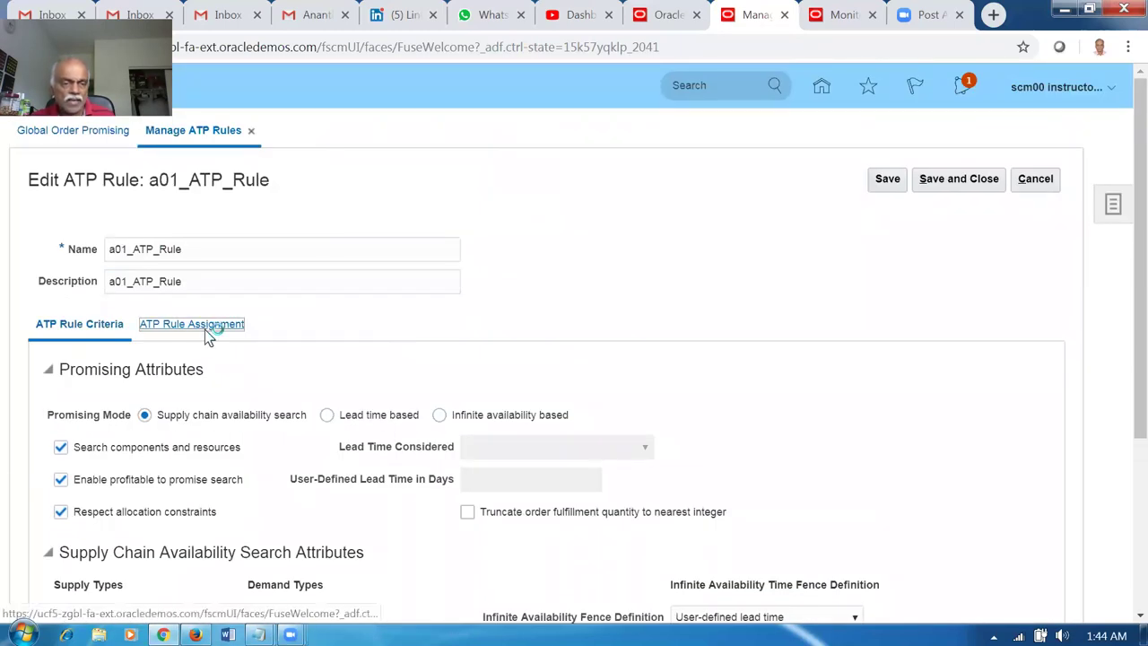
pyautogui.click(207, 330)
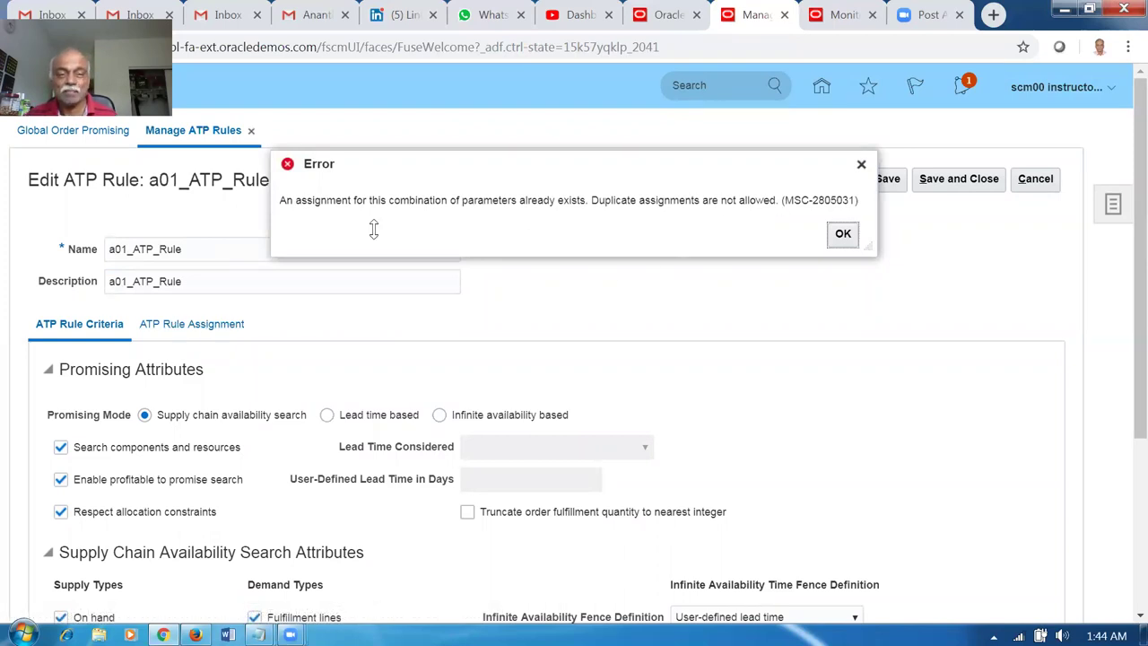
pyautogui.moveTo(303, 202); pyautogui.dragTo(614, 225)
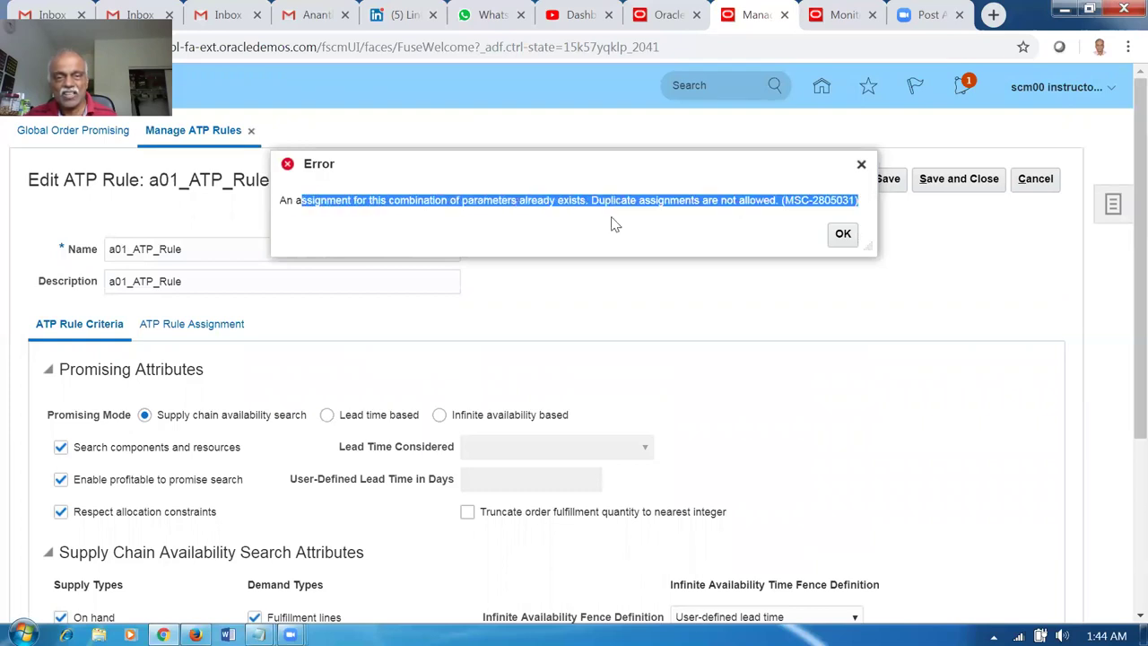
pyautogui.click(843, 237)
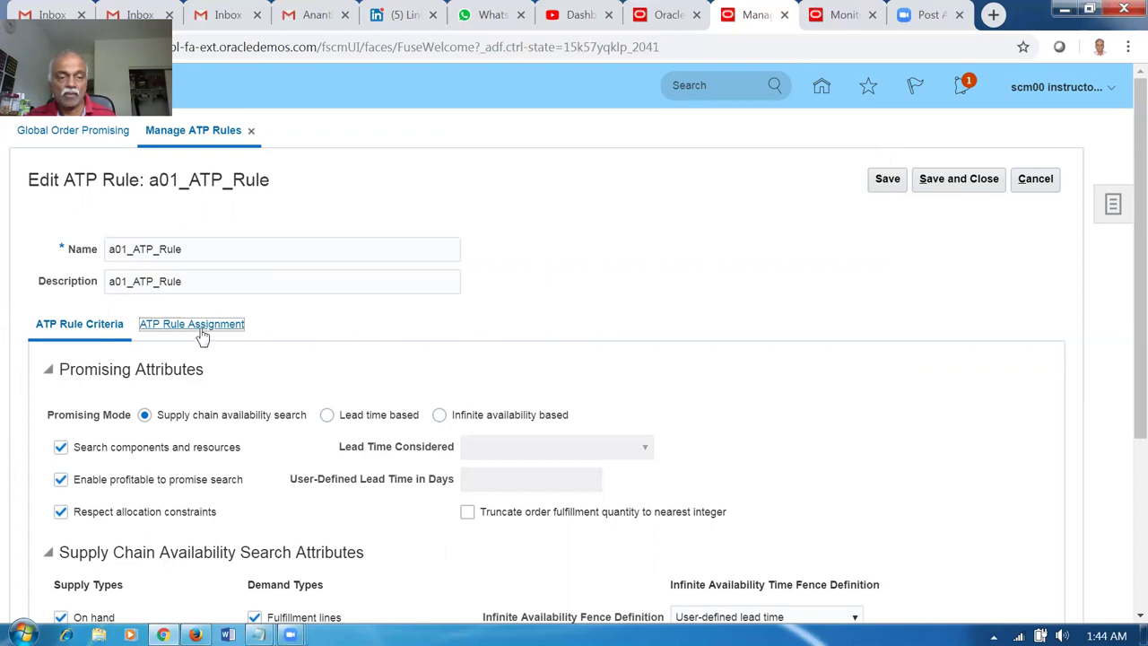
pyautogui.click(1048, 188)
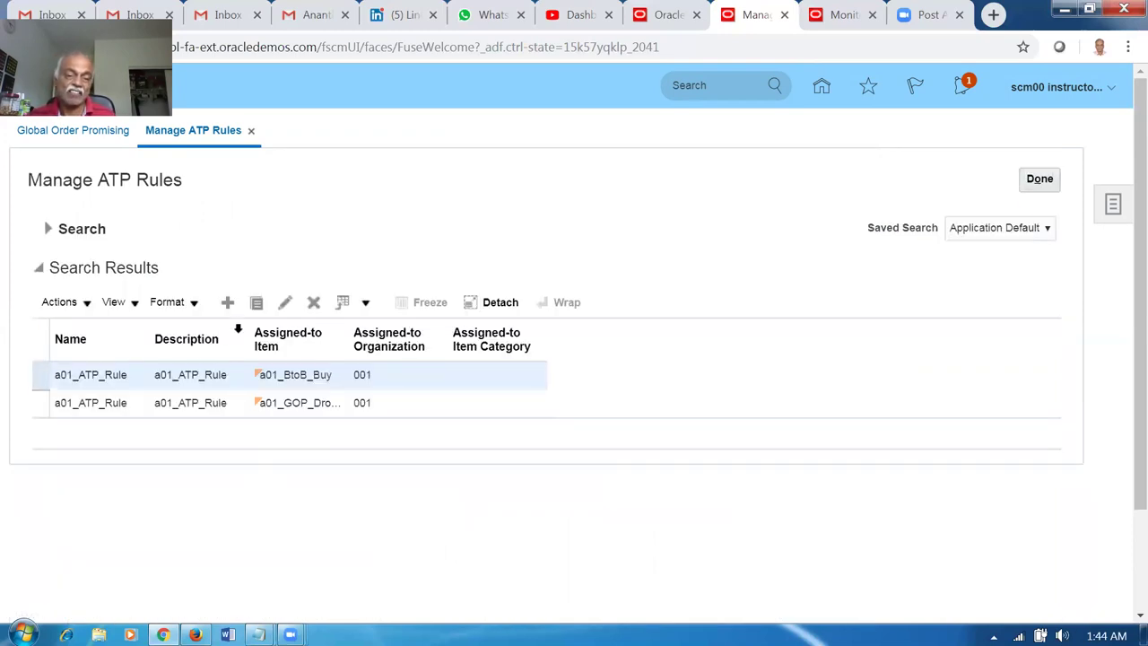
pyautogui.click(285, 304)
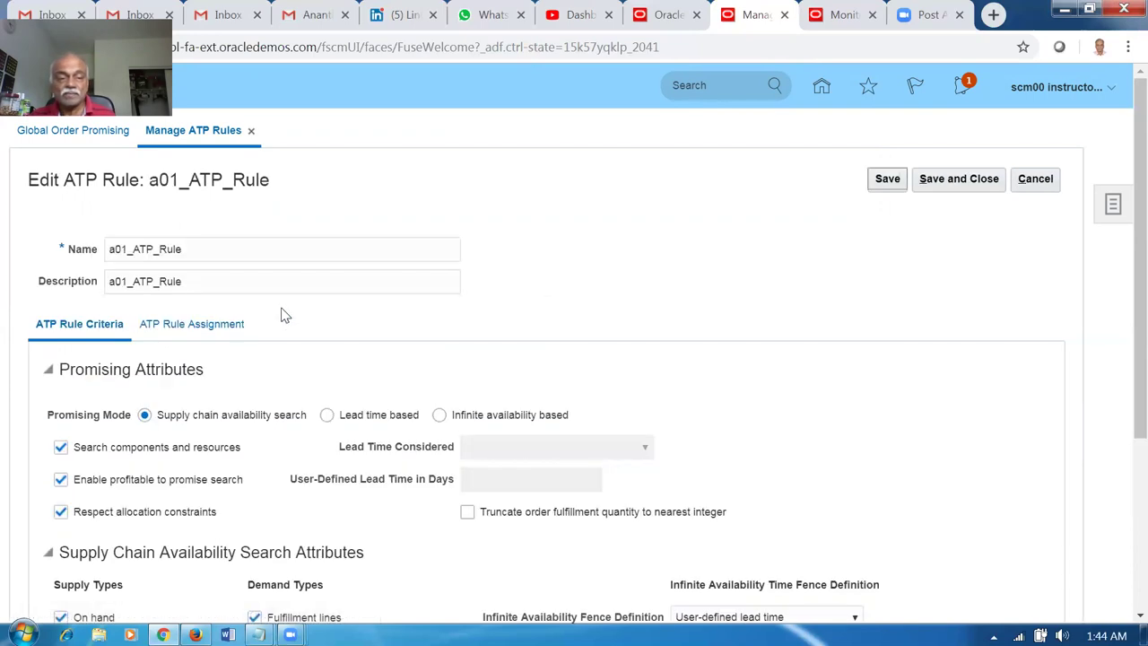
# Add an Item and organization assignment for 001 with item a01_BtoB_Transfer and save.
pyautogui.click(211, 326)
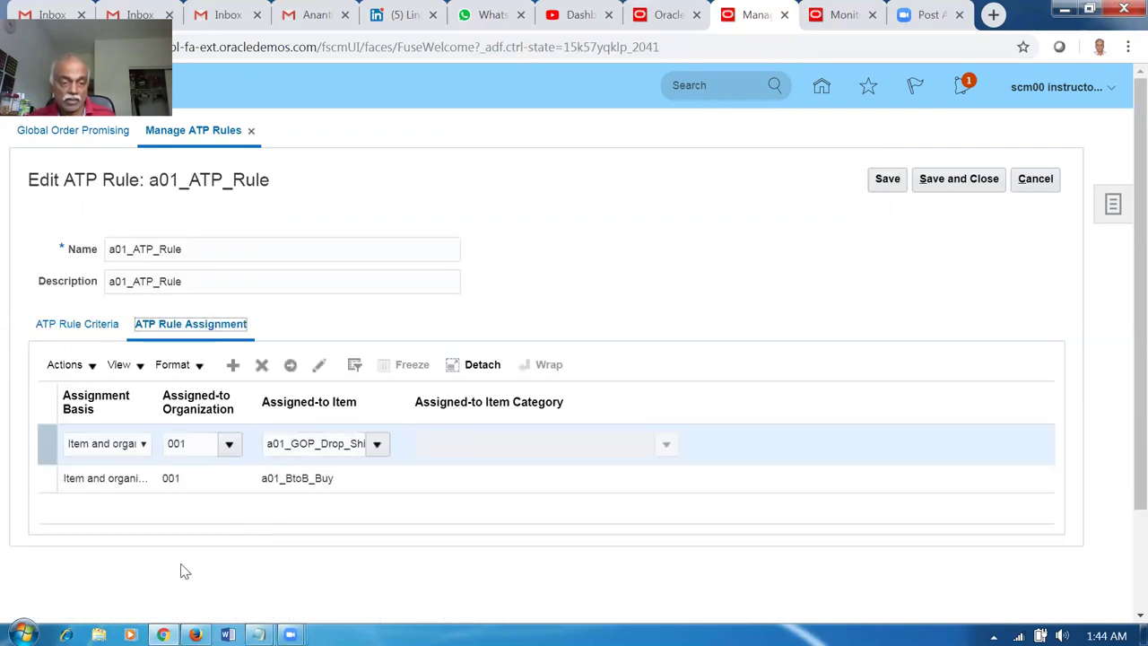
pyautogui.click(234, 367)
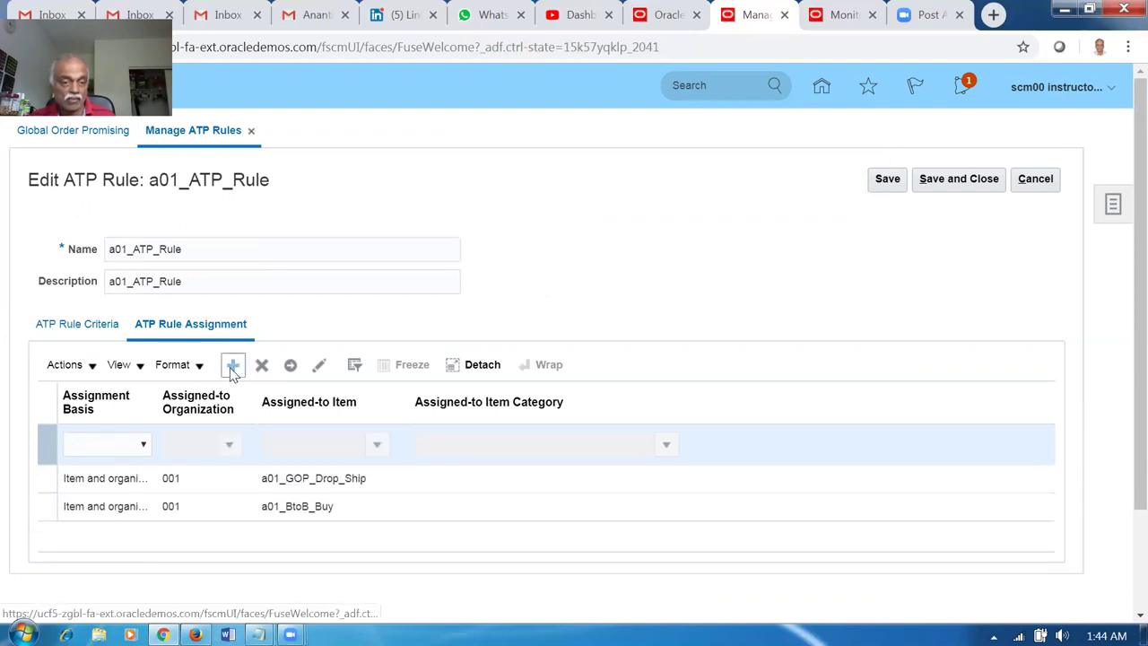
pyautogui.click(95, 446)
pyautogui.click(105, 518)
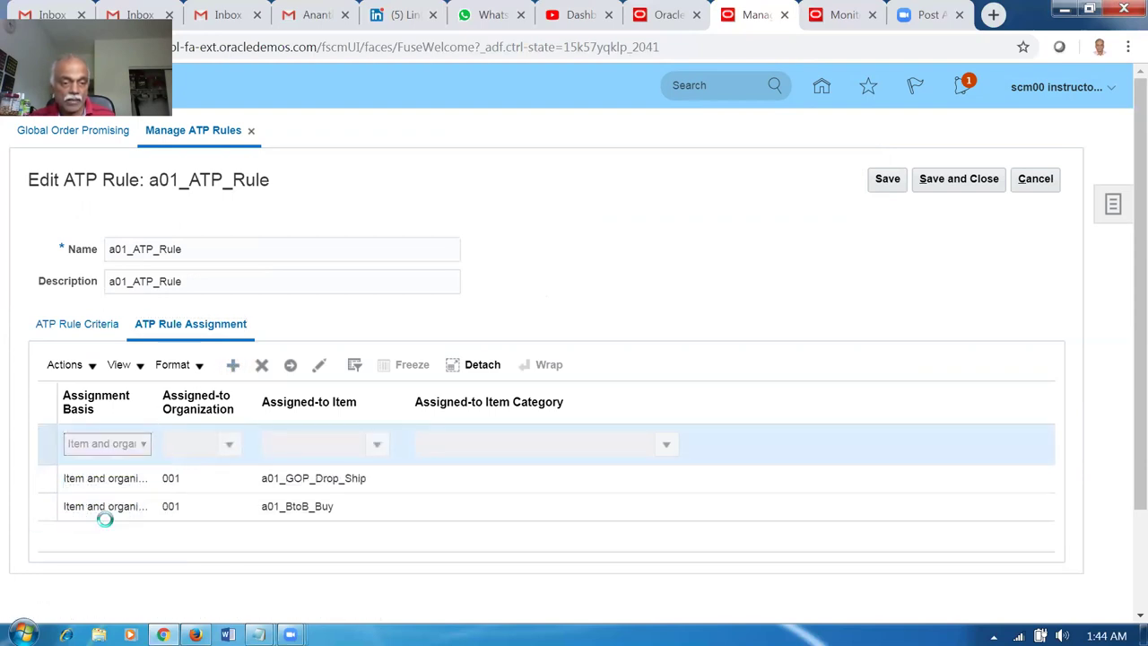
pyautogui.click(200, 444)
pyautogui.write('001')
pyautogui.press('Tab')
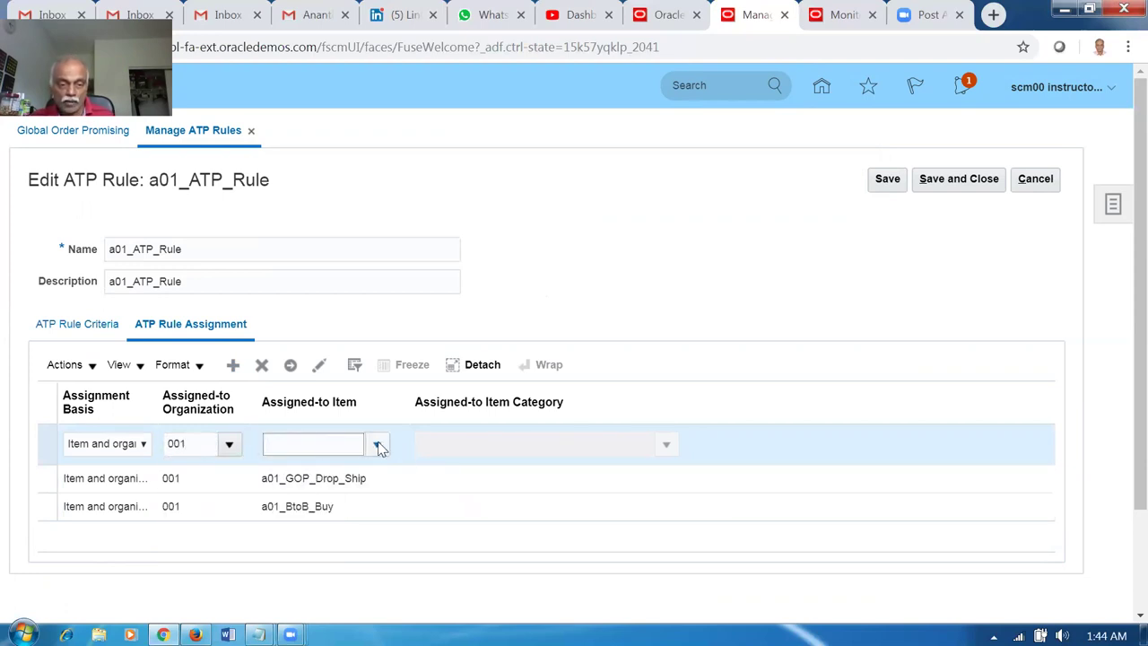
pyautogui.click(378, 445)
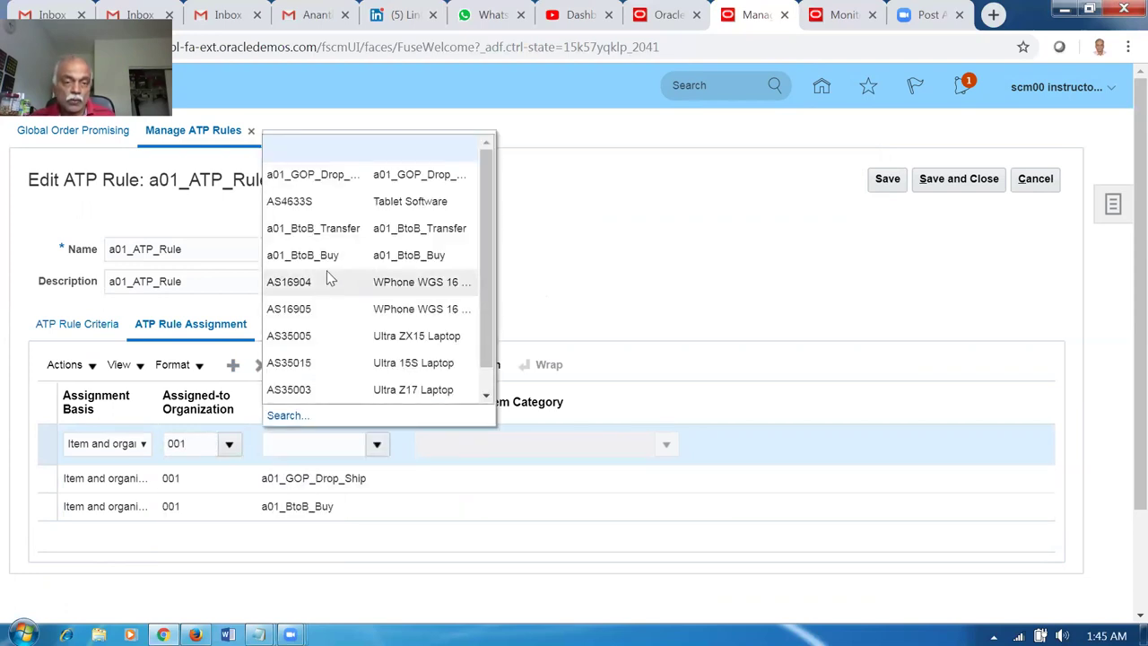
pyautogui.click(278, 228)
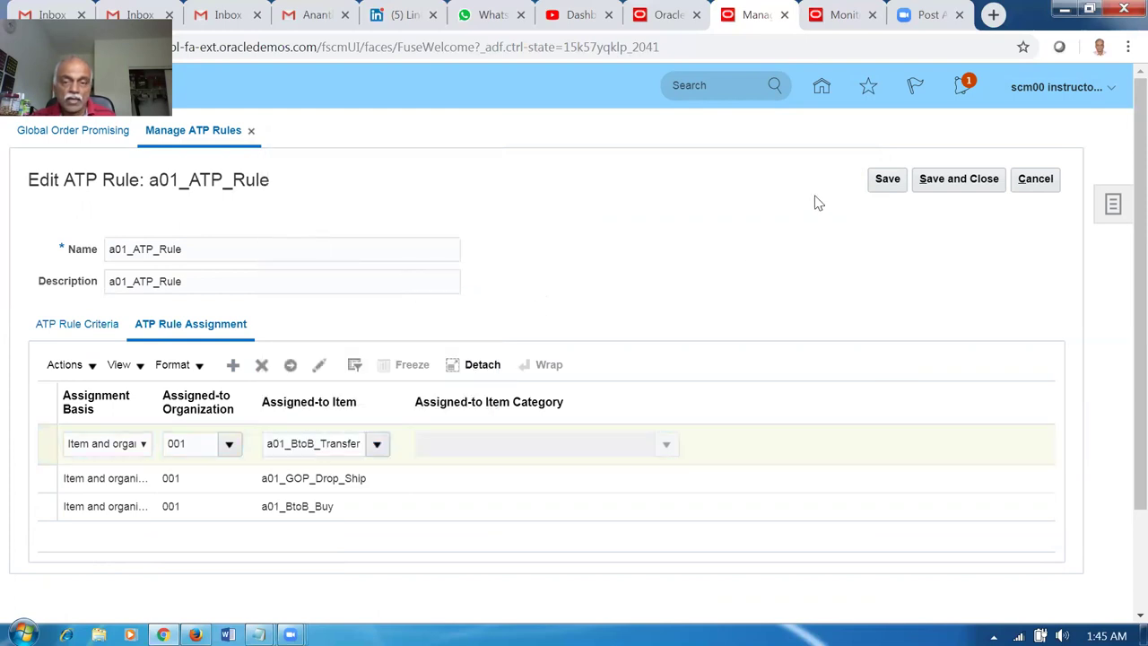
pyautogui.click(894, 183)
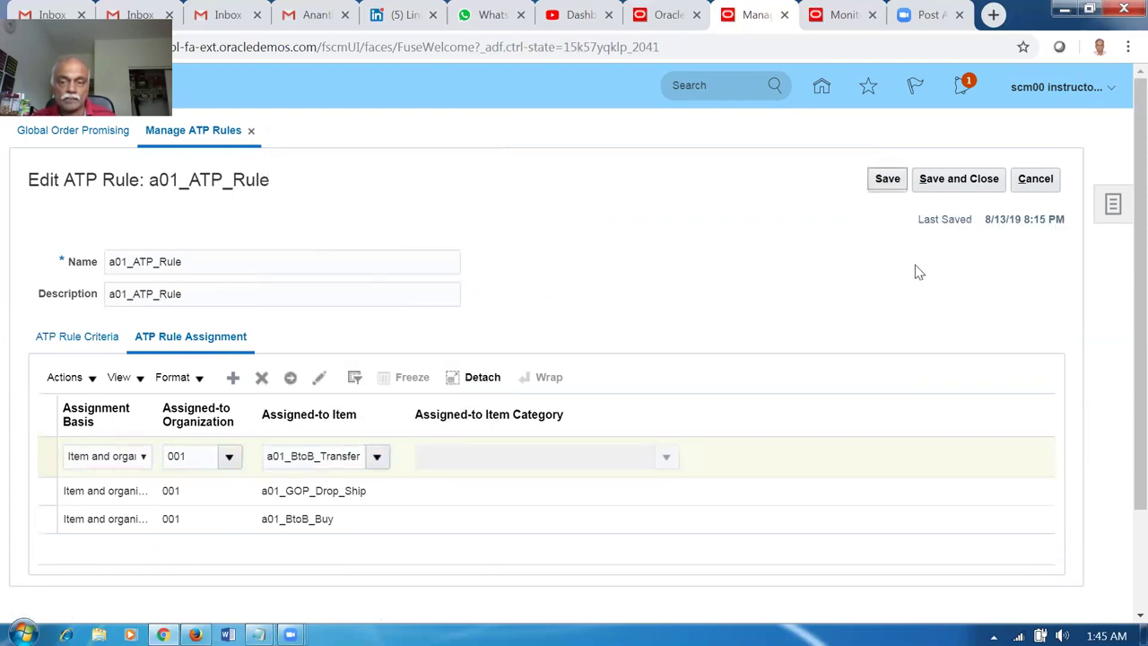
# Add the organization 002 assignment for a01_BtoB_Transfer, save, and close the rule.
pyautogui.click(233, 378)
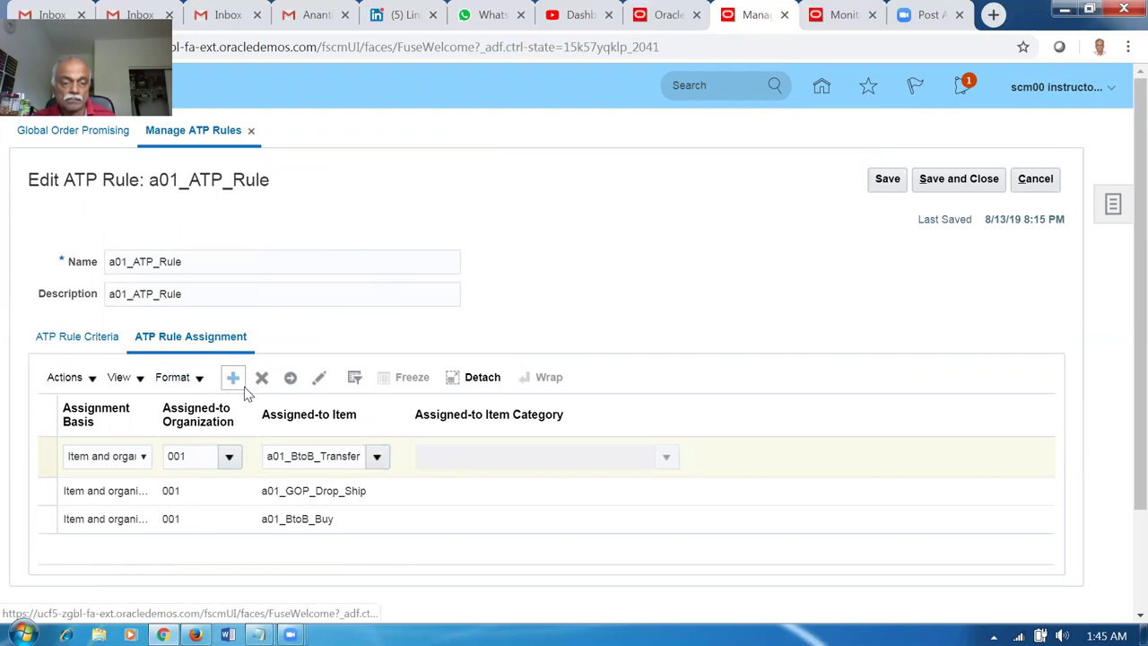
pyautogui.click(122, 468)
pyautogui.click(110, 528)
pyautogui.click(180, 465)
pyautogui.write('002')
pyautogui.press('Tab')
pyautogui.click(377, 461)
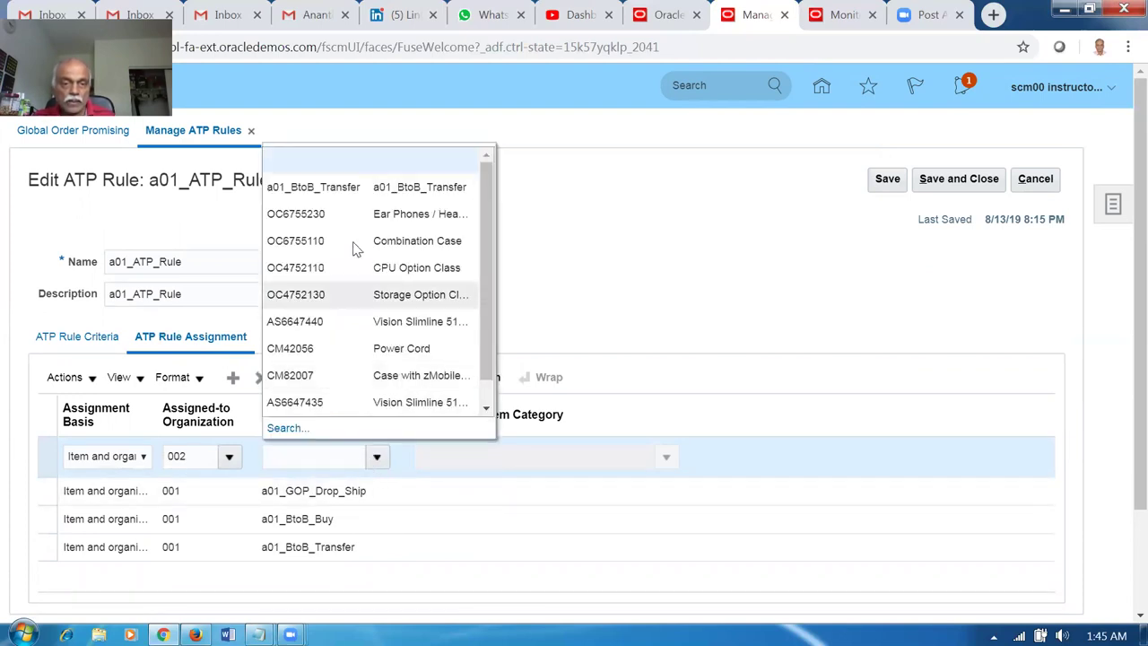
pyautogui.click(337, 188)
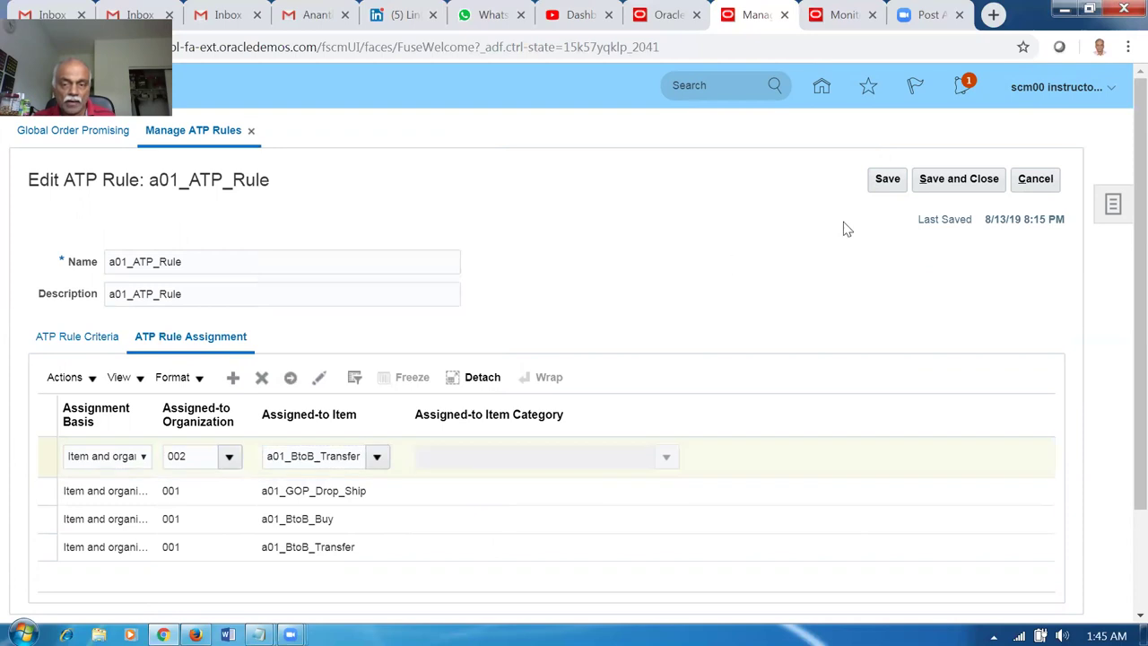
pyautogui.click(888, 180)
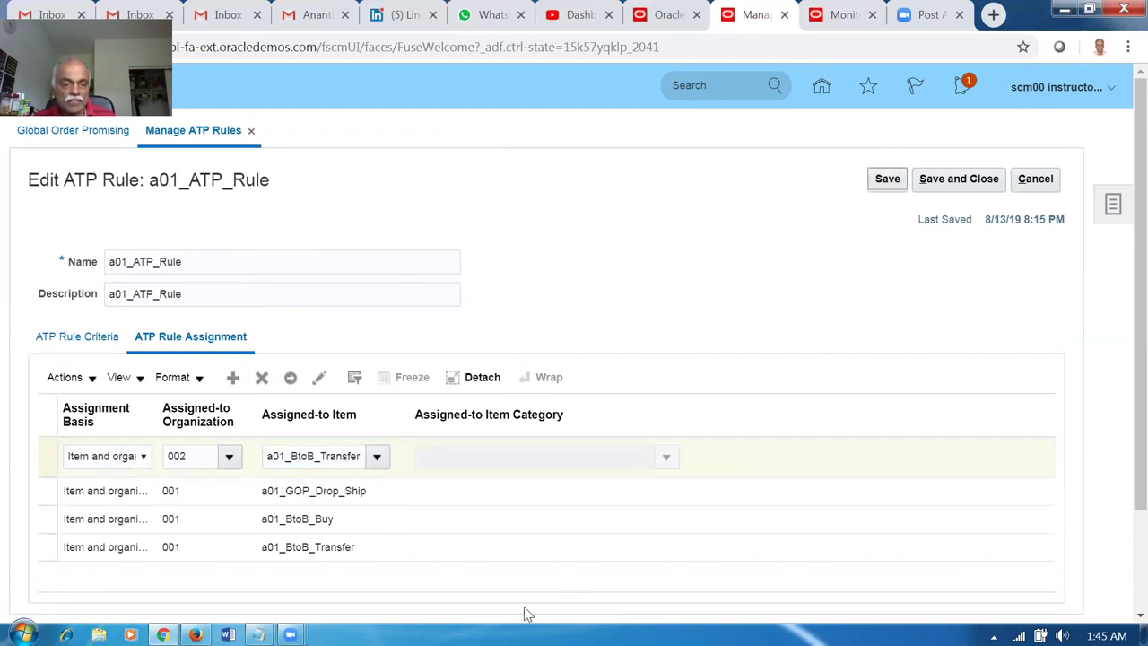
pyautogui.click(976, 179)
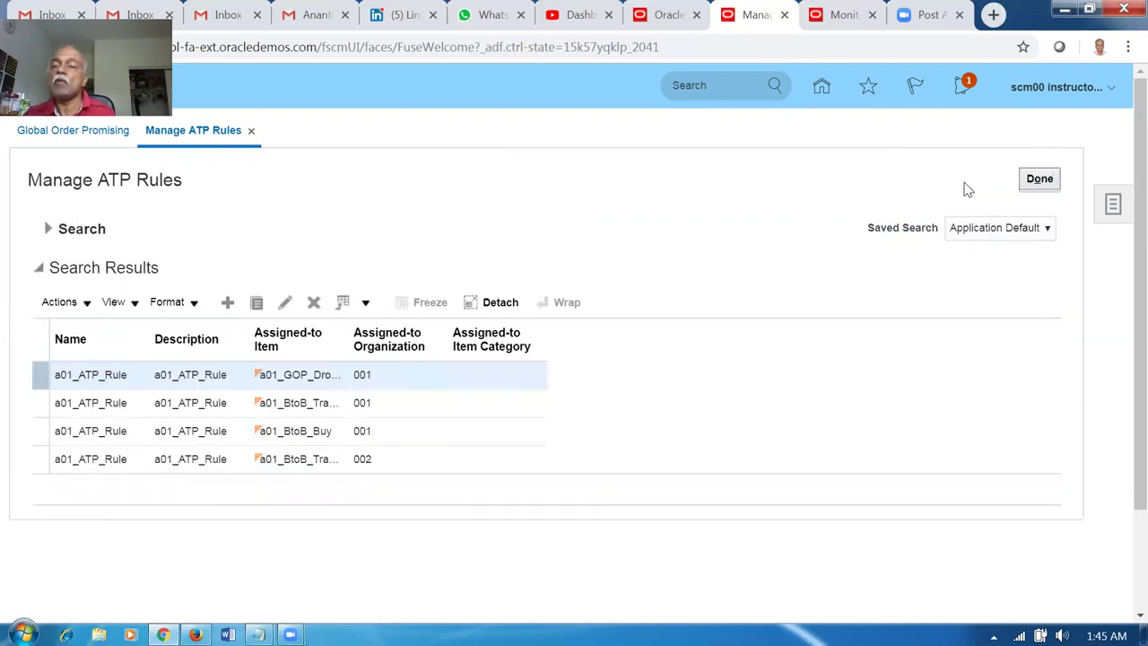
pyautogui.click(1038, 179)
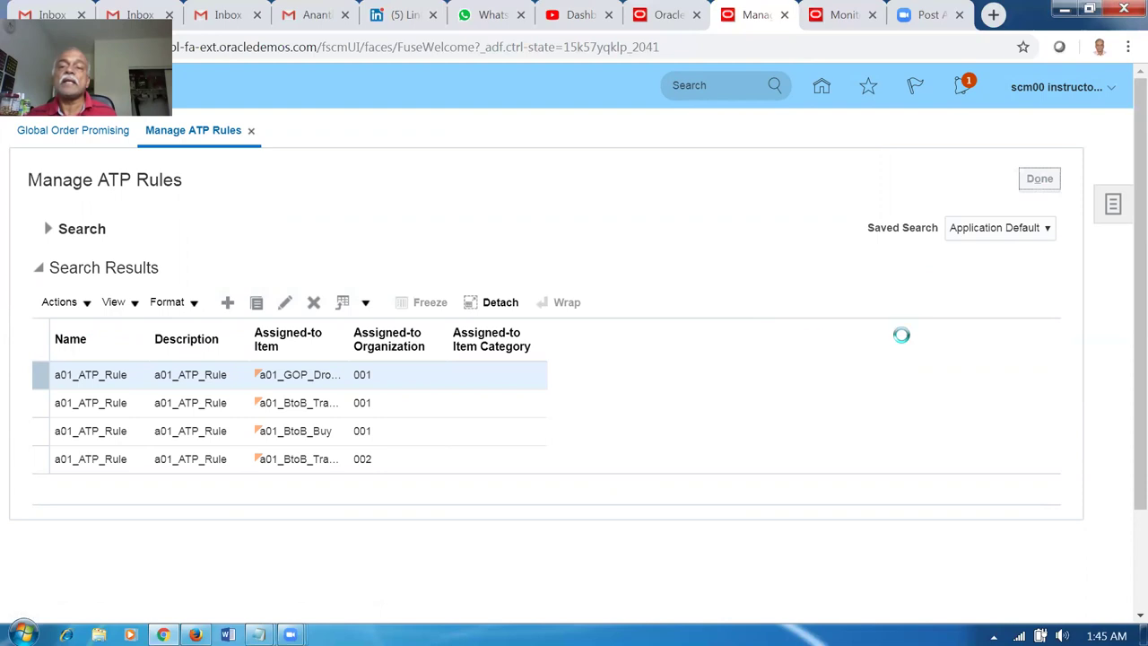
# Switch to Manage Sourcing Rules and list the active sourcing rules such as Xfer-QtyBased.
pyautogui.click(1116, 213)
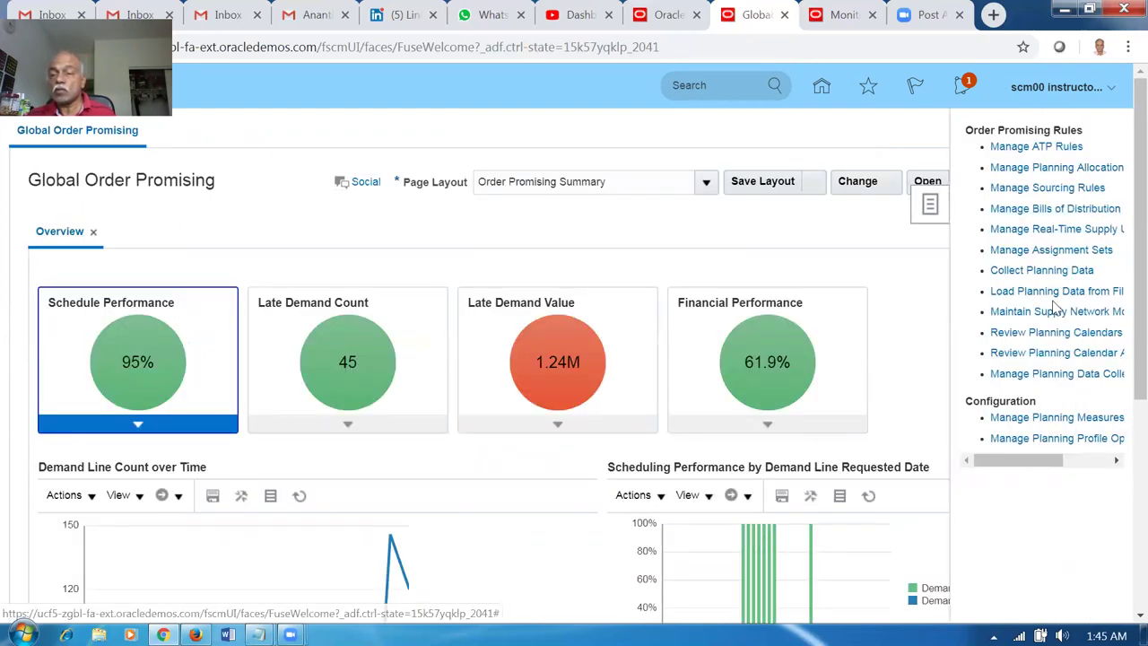
pyautogui.click(1022, 188)
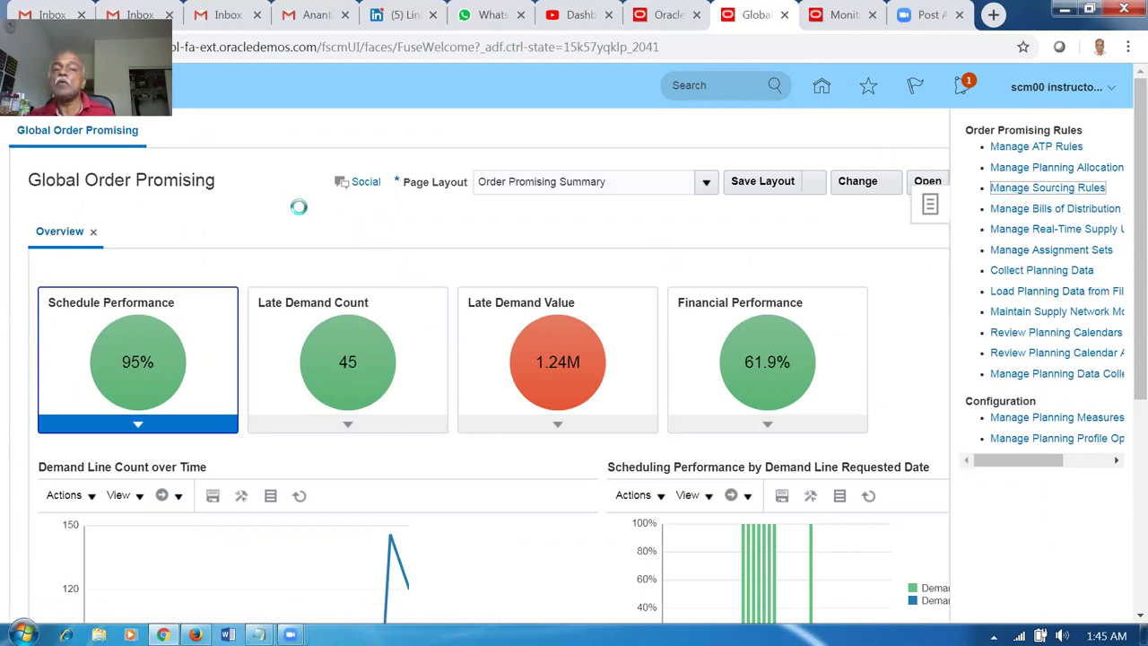
pyautogui.click(936, 396)
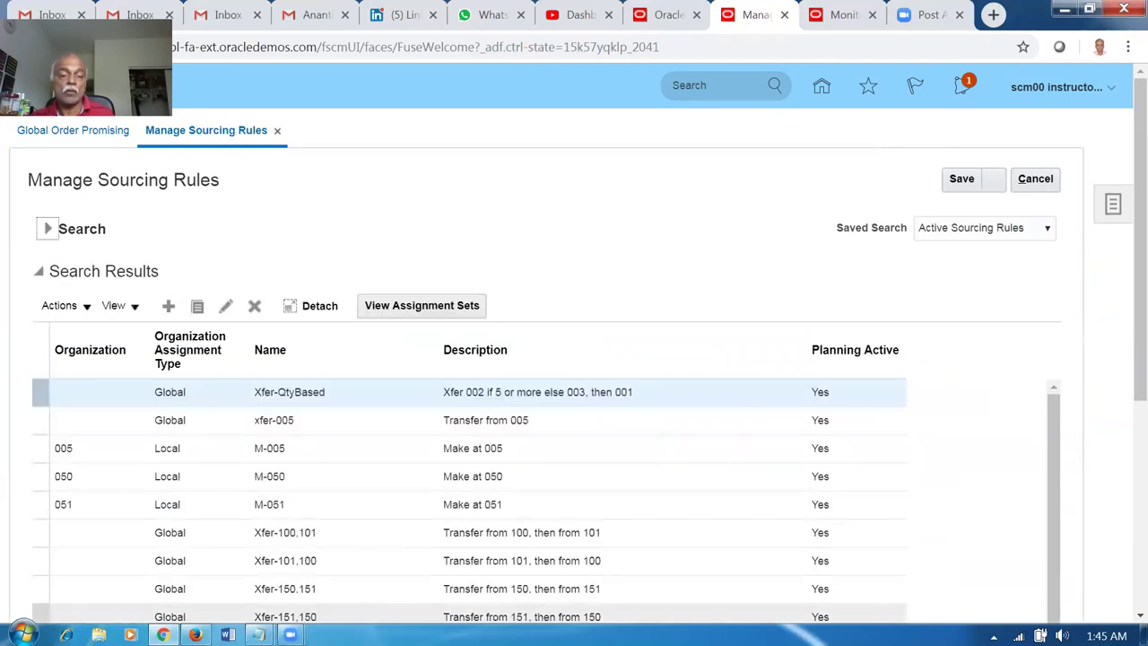
# Create sourcing rule a01_BtoB_Transfer_002_001, pasting its name as the description.
pyautogui.click(168, 307)
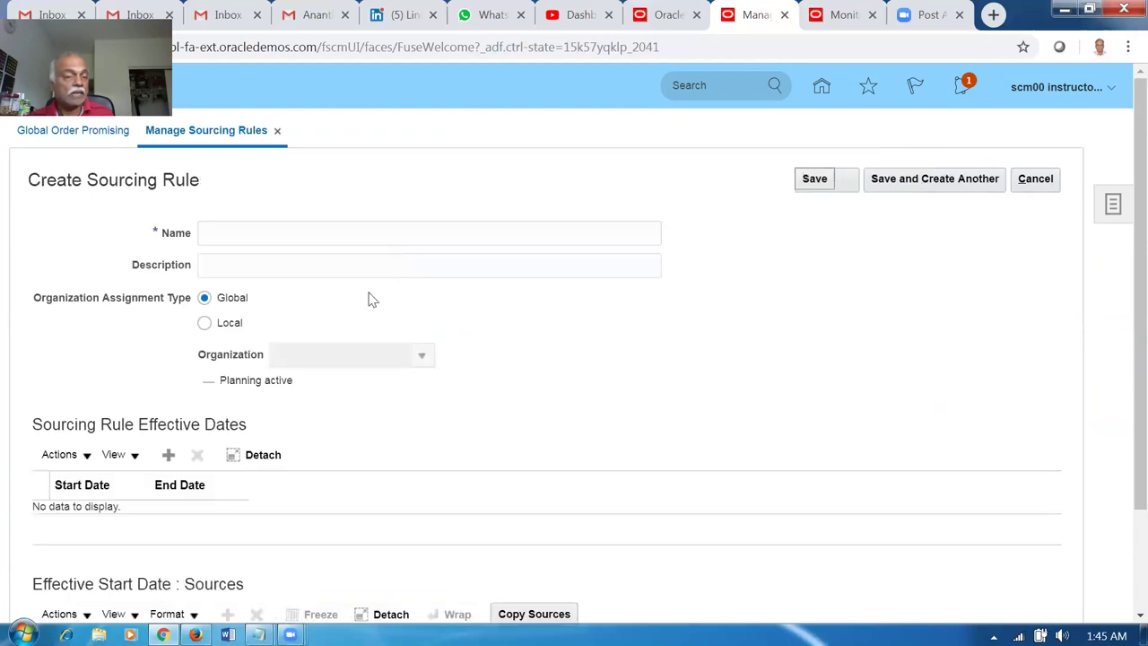
pyautogui.click(278, 237)
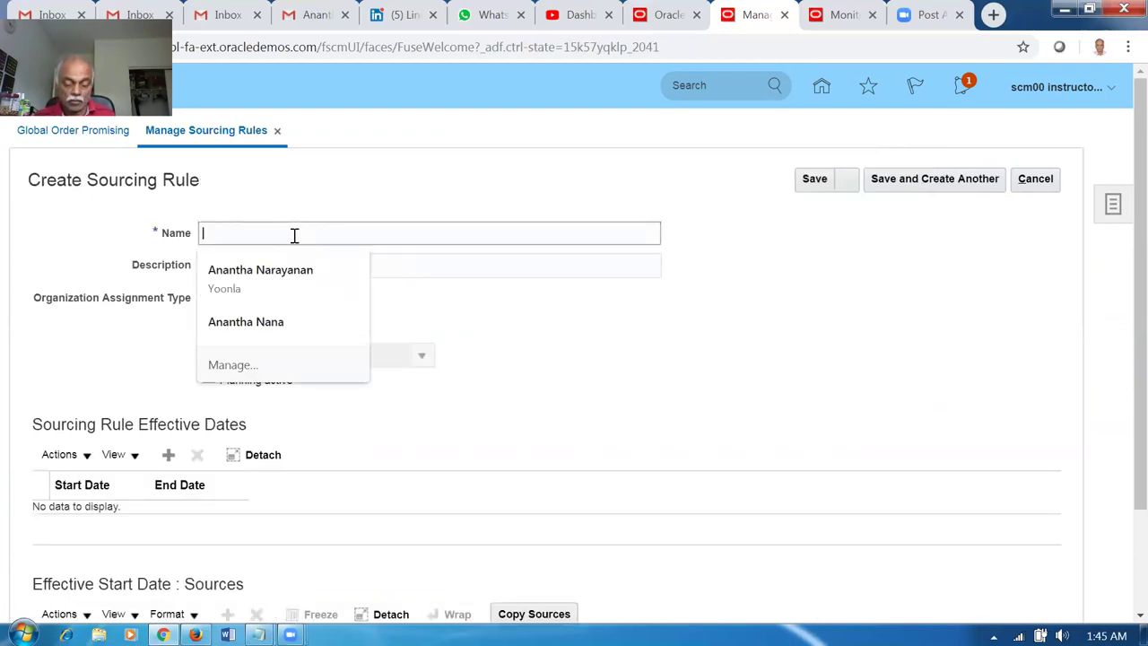
pyautogui.write('a01_BtoB_Transfer_002_001')
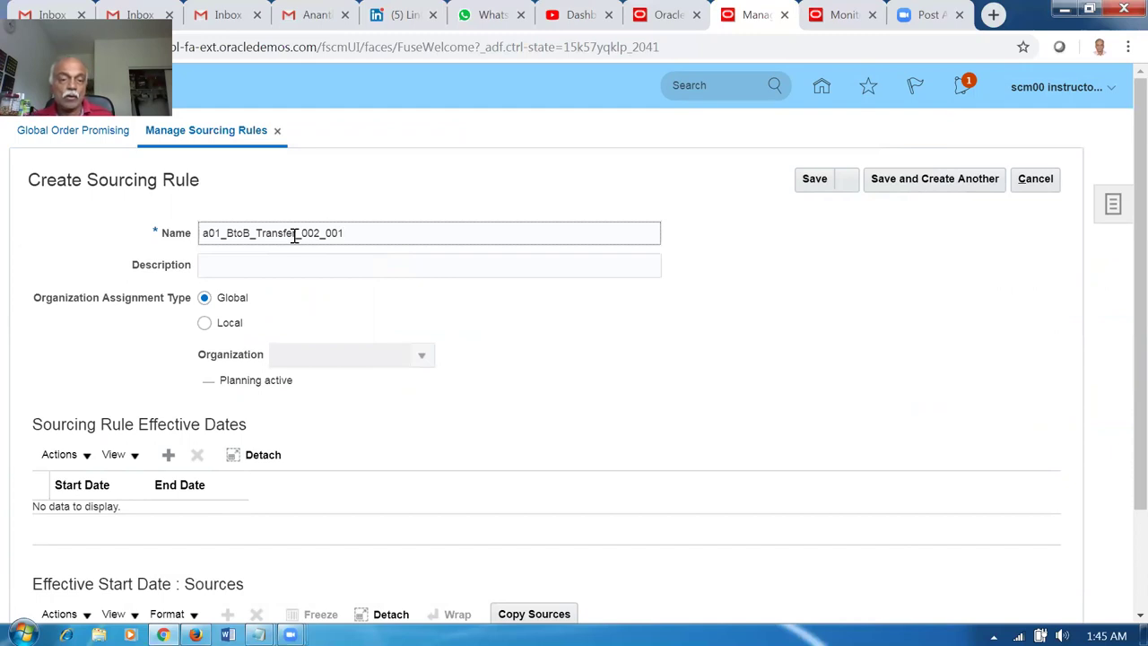
pyautogui.click(405, 232)
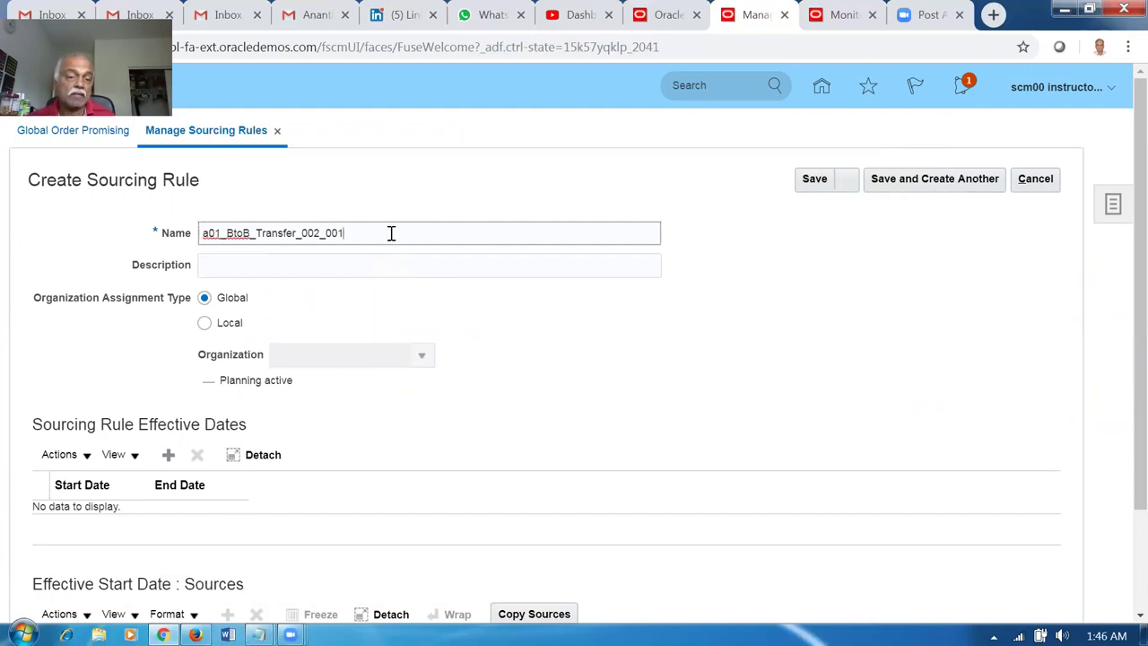
pyautogui.doubleClick(314, 233)
pyautogui.hotkey('ctrl', 'c')
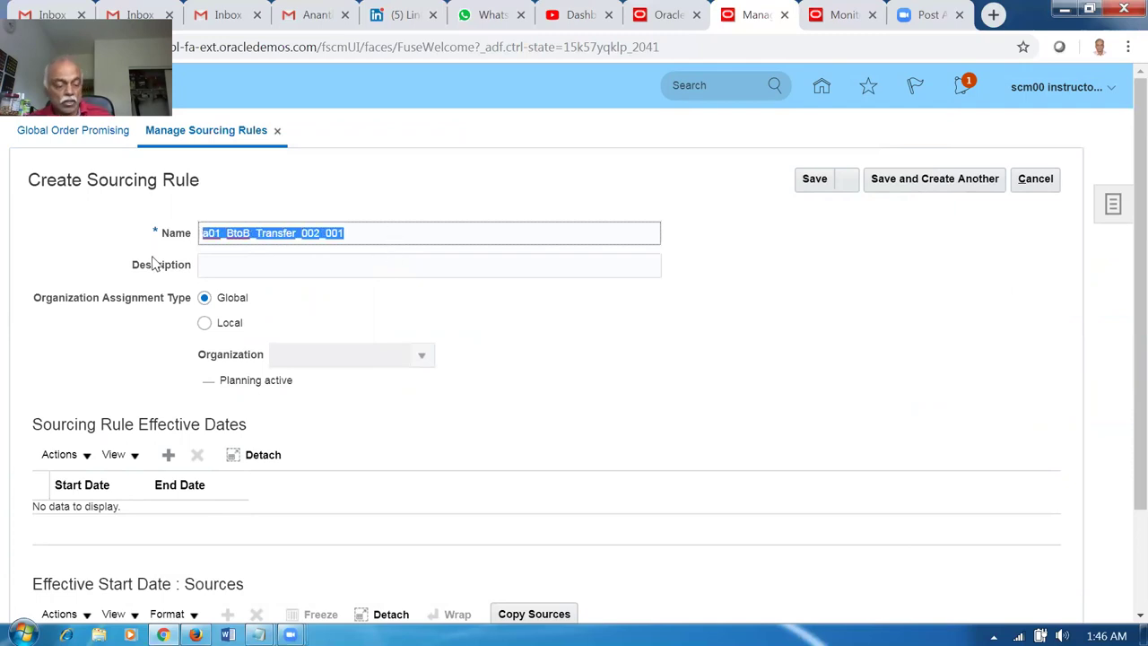
pyautogui.click(252, 261)
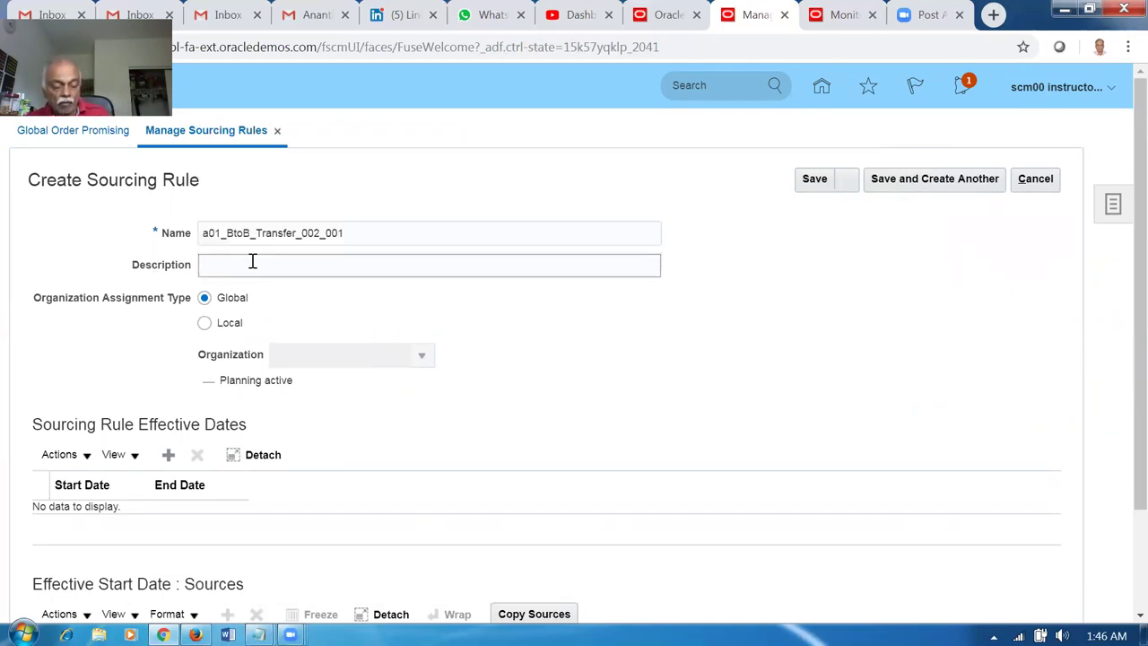
pyautogui.hotkey('ctrl', 'v')
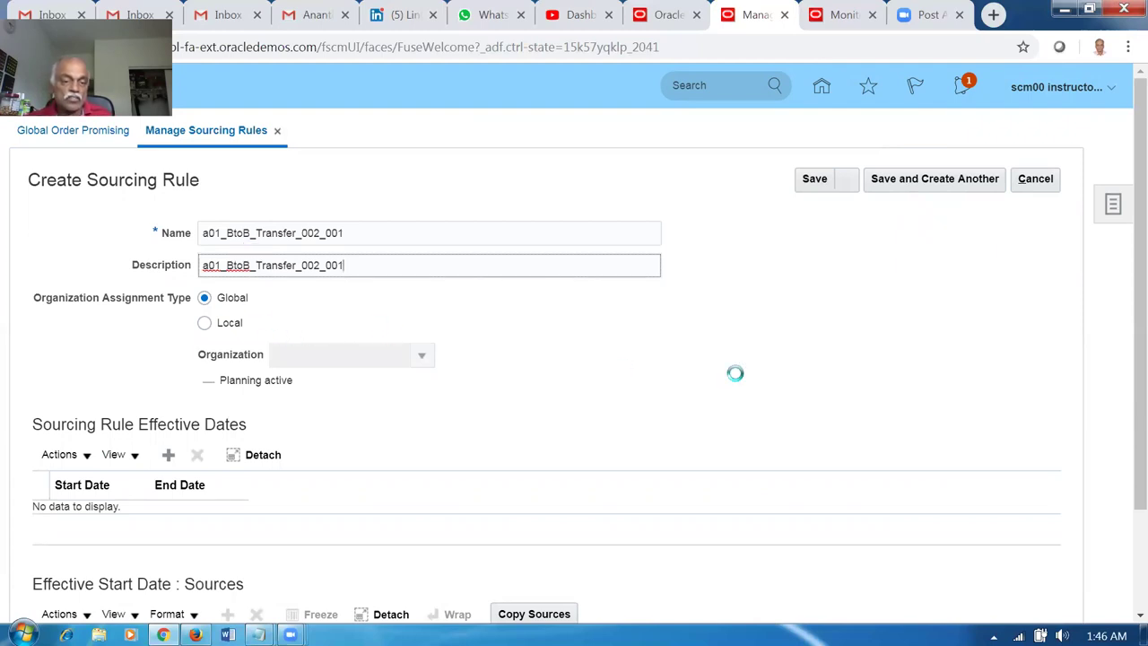
pyautogui.click(722, 374)
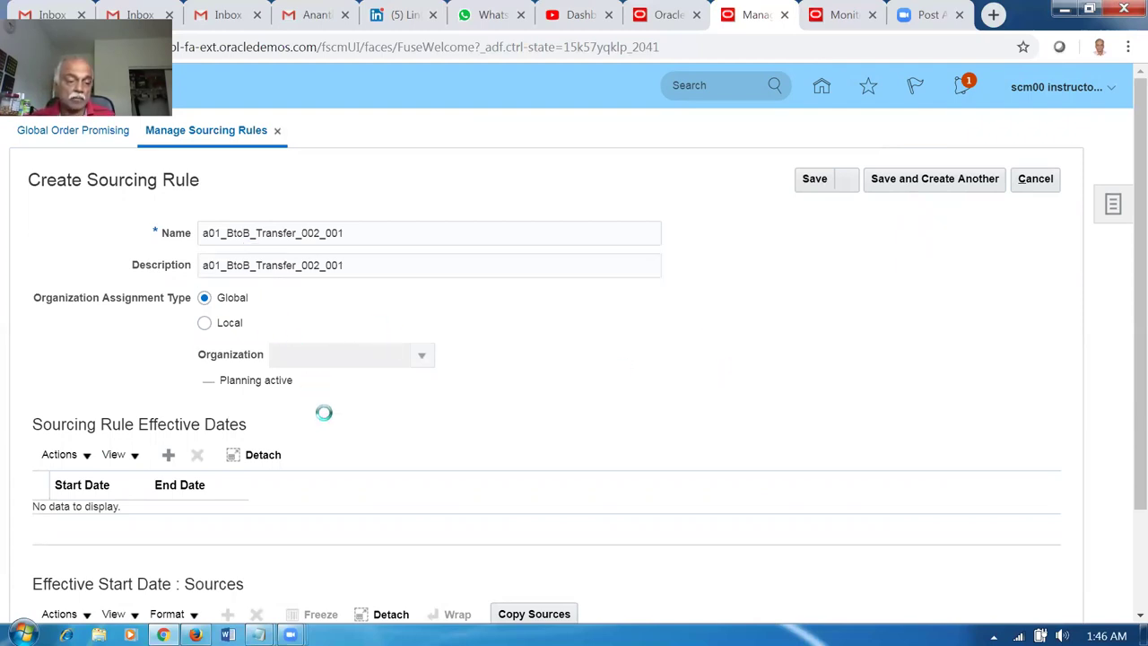
# Add an 8/13/19 effective date row and an empty source row, then cancel the rule.
pyautogui.click(168, 455)
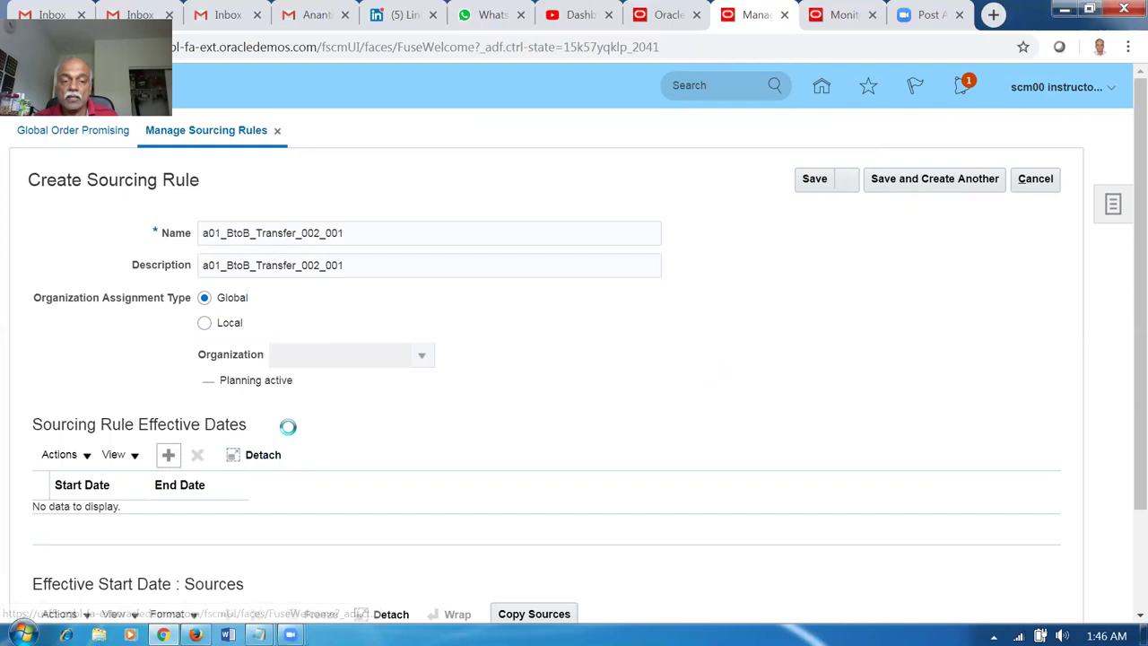
pyautogui.scroll(-2, 289, 440)
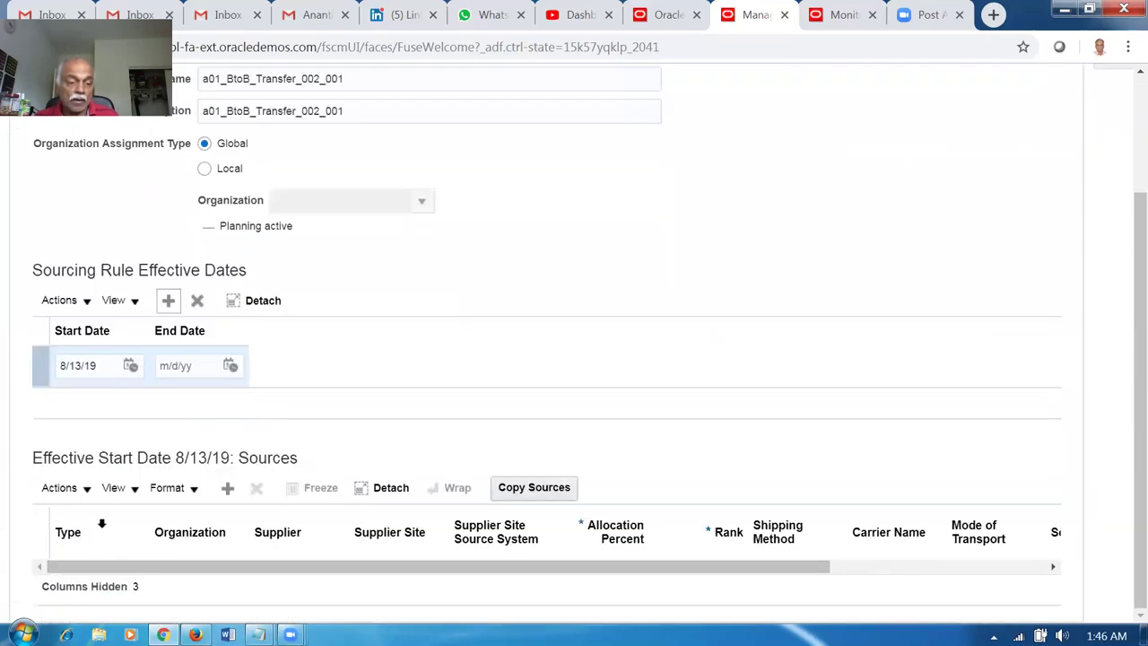
pyautogui.click(228, 489)
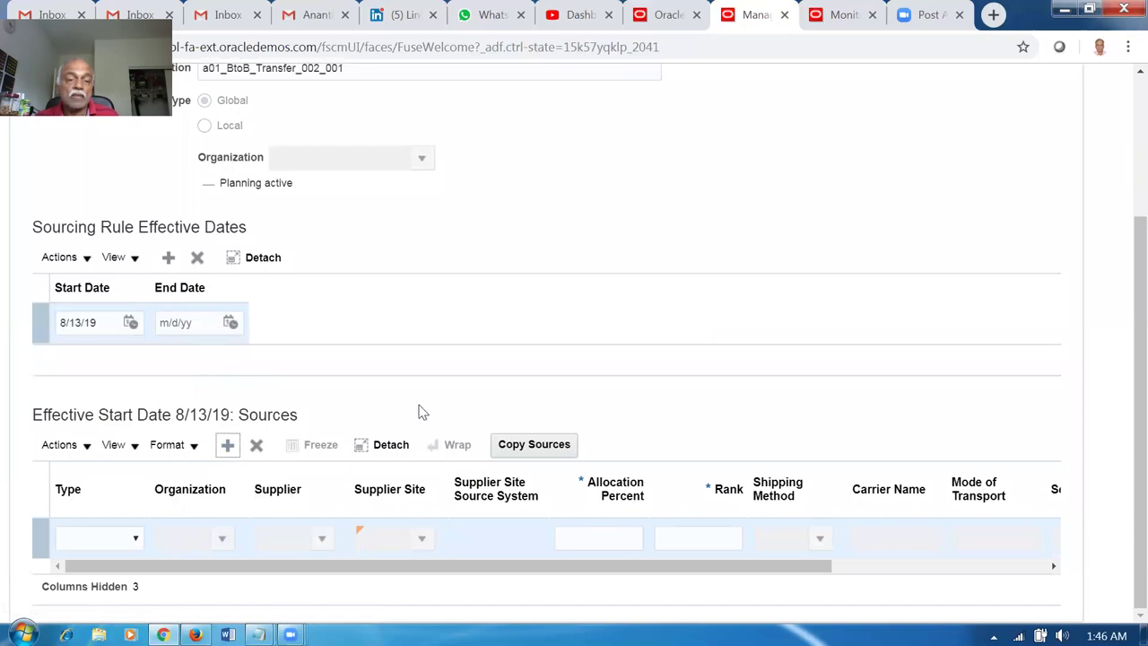
pyautogui.scroll(3, 418, 412)
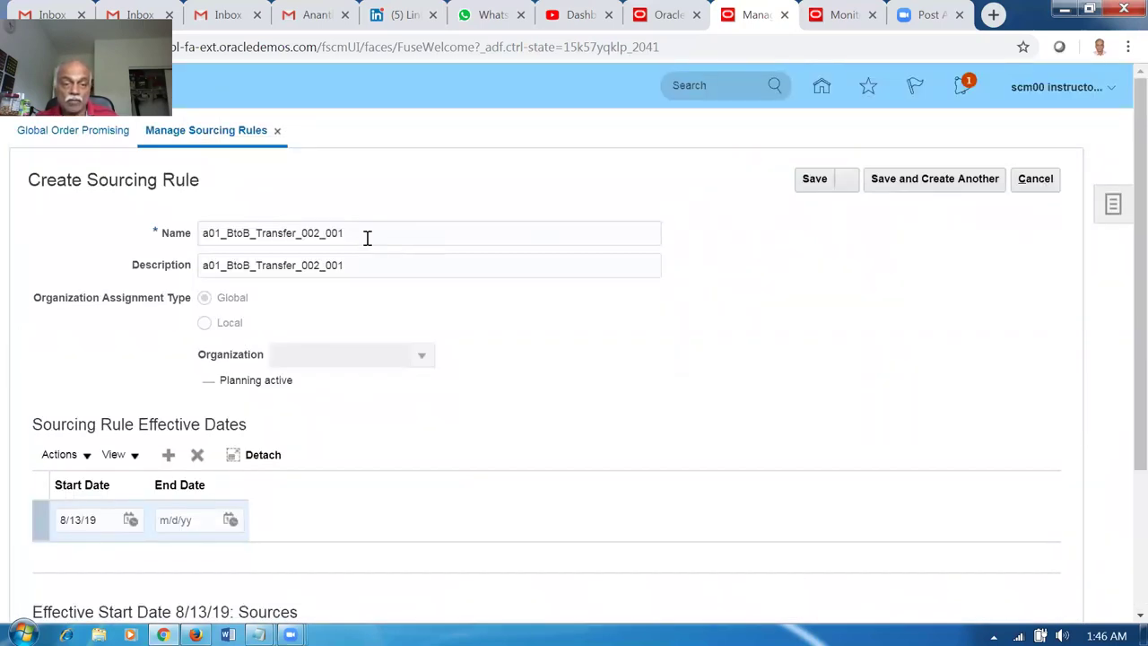
pyautogui.click(1036, 179)
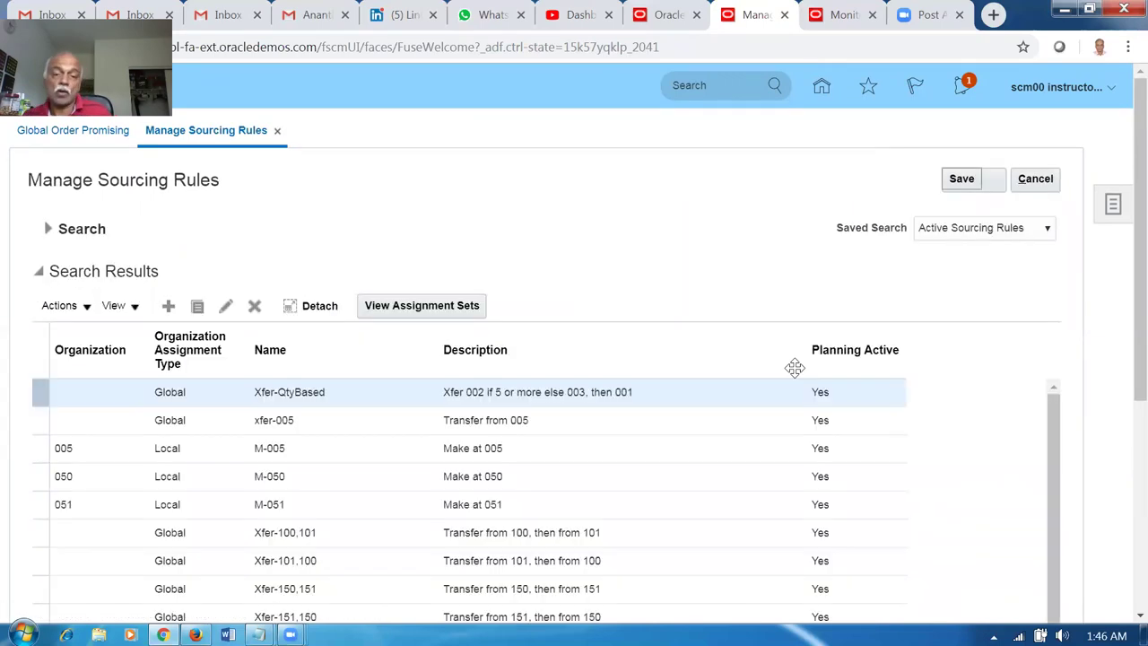
# Start a new sourcing rule with name and description a01_BtoB_Transfer_002_001.
pyautogui.click(167, 306)
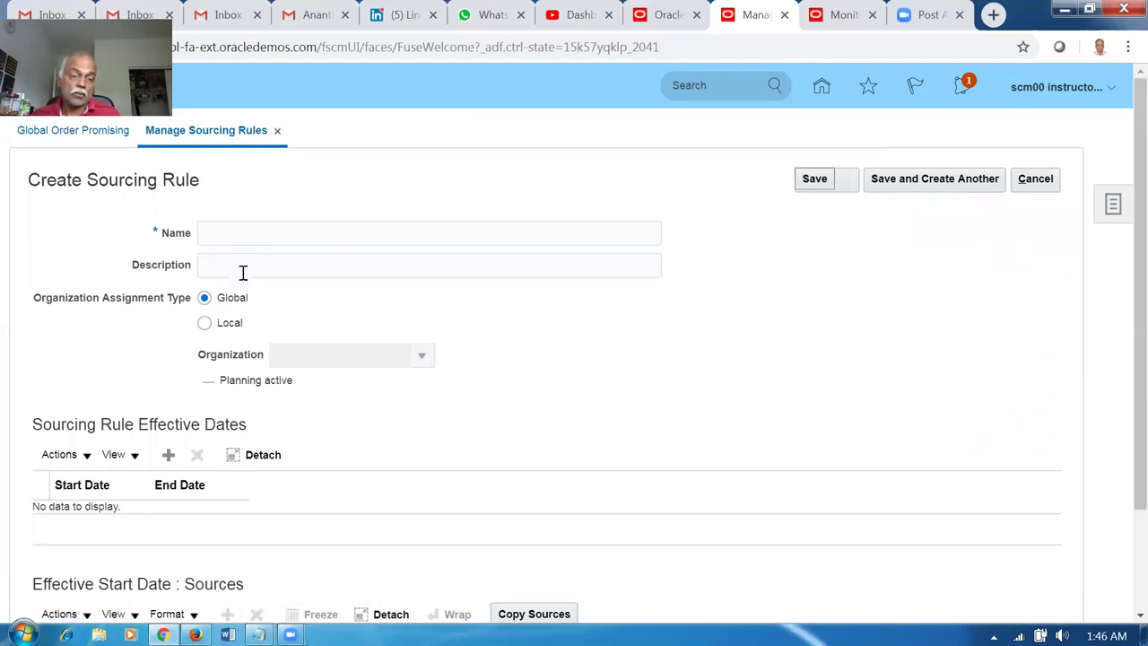
pyautogui.click(258, 236)
pyautogui.hotkey('ctrl', 'v')
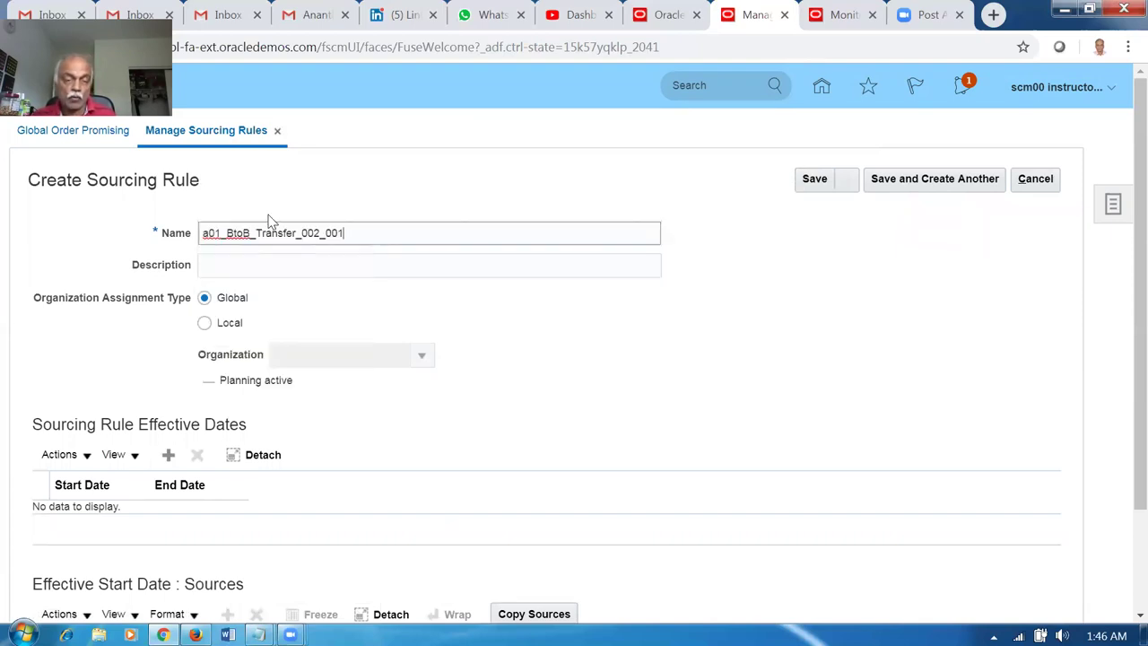
pyautogui.click(286, 274)
pyautogui.hotkey('ctrl', 'v')
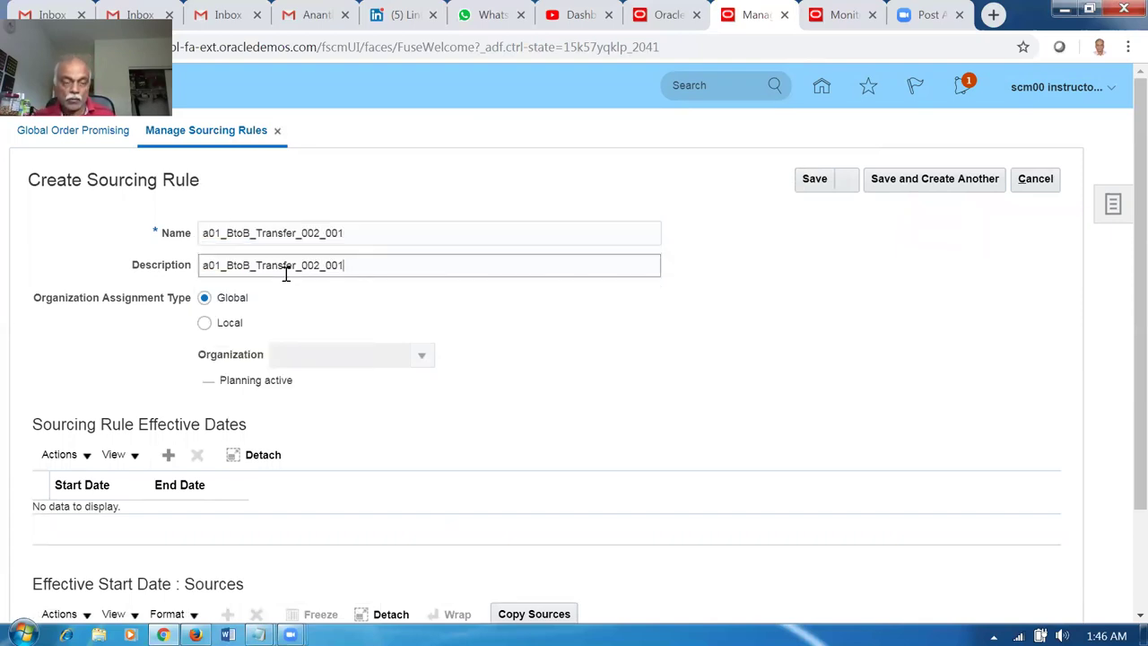
# Make the rule Local to organization 001 and add an 8/13/19 effective date.
pyautogui.click(205, 324)
pyautogui.click(323, 357)
pyautogui.write('001')
pyautogui.press('Tab')
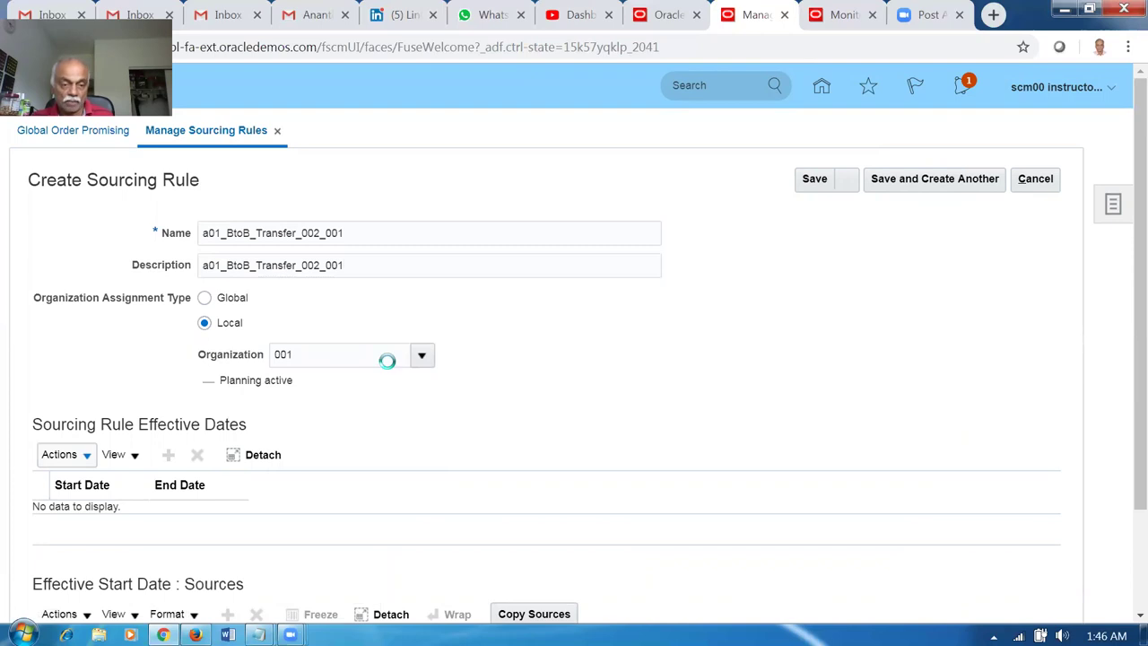
pyautogui.scroll(-1, 90, 400)
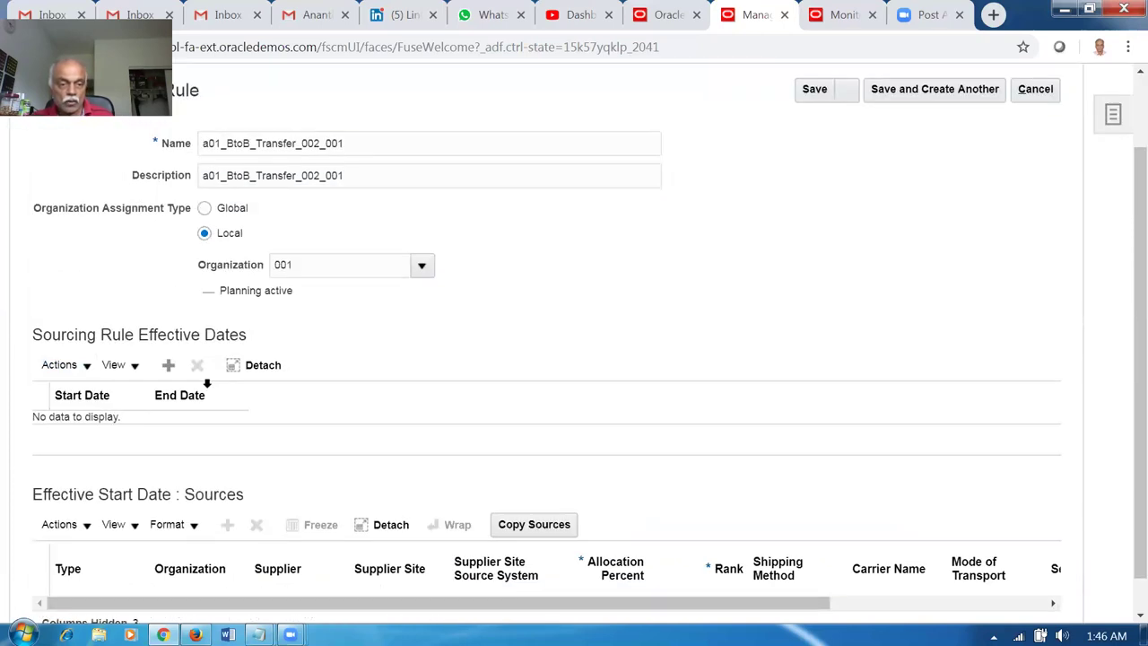
pyautogui.click(168, 454)
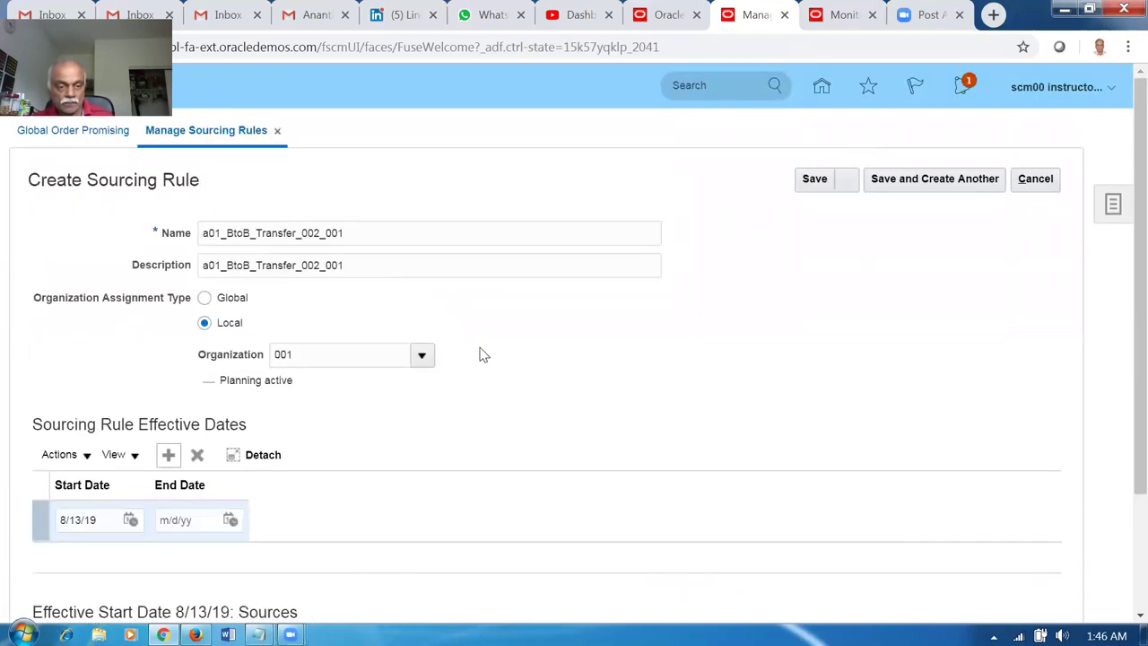
pyautogui.scroll(-2, 498, 403)
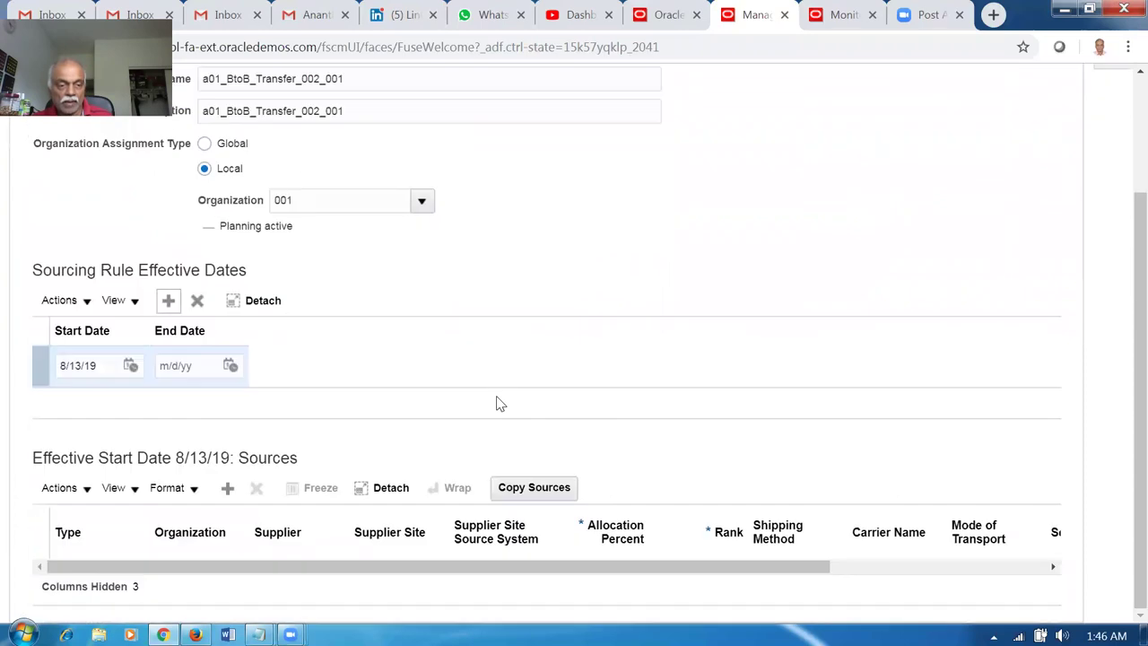
# Add a source of type Transfer from organization 002.
pyautogui.click(228, 488)
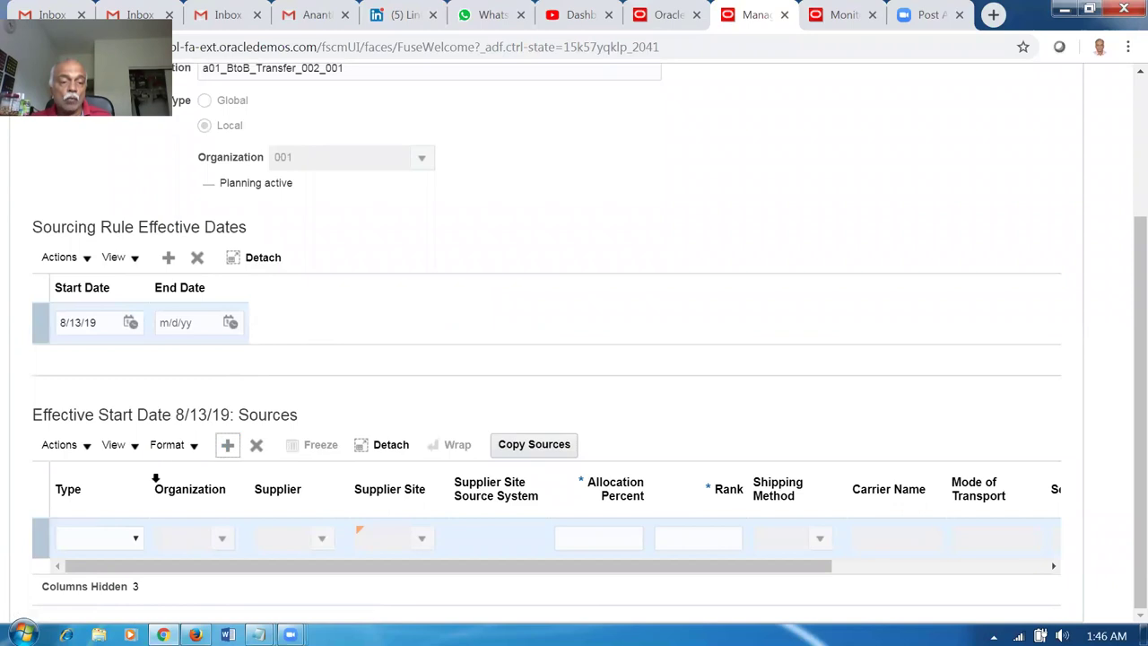
pyautogui.click(99, 543)
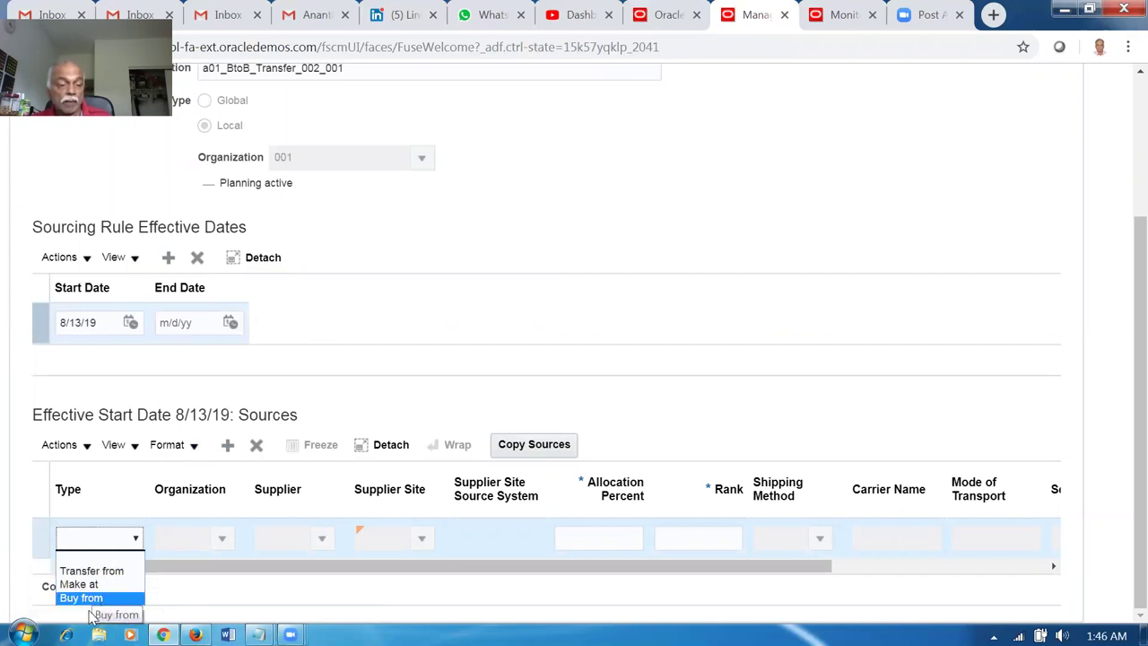
pyautogui.click(89, 570)
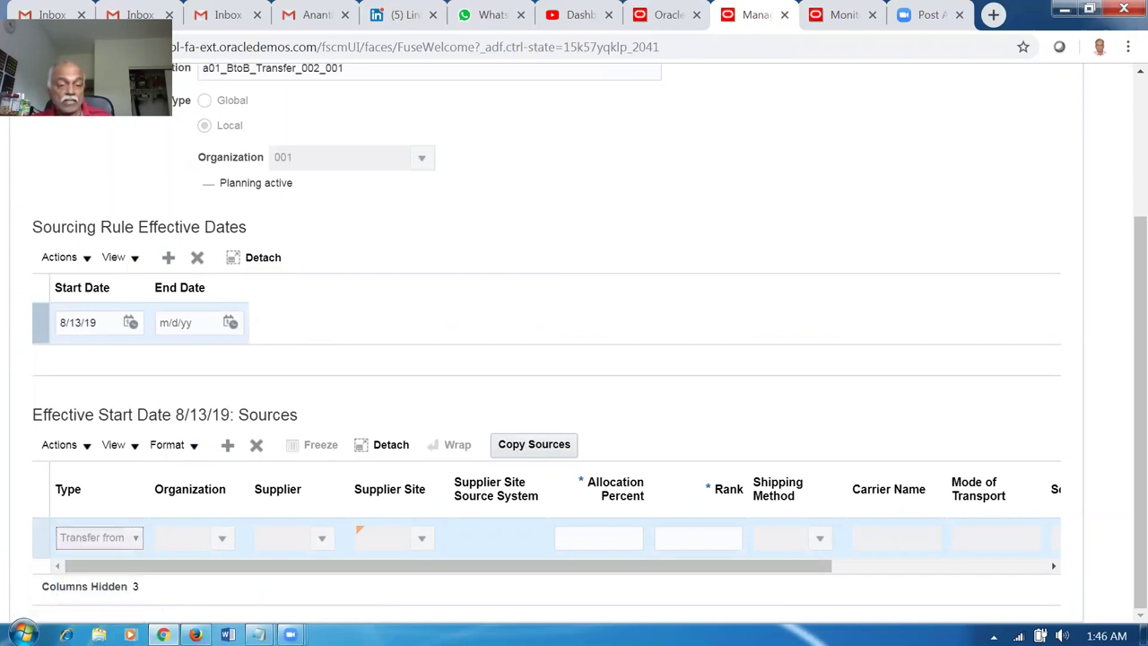
pyautogui.click(223, 538)
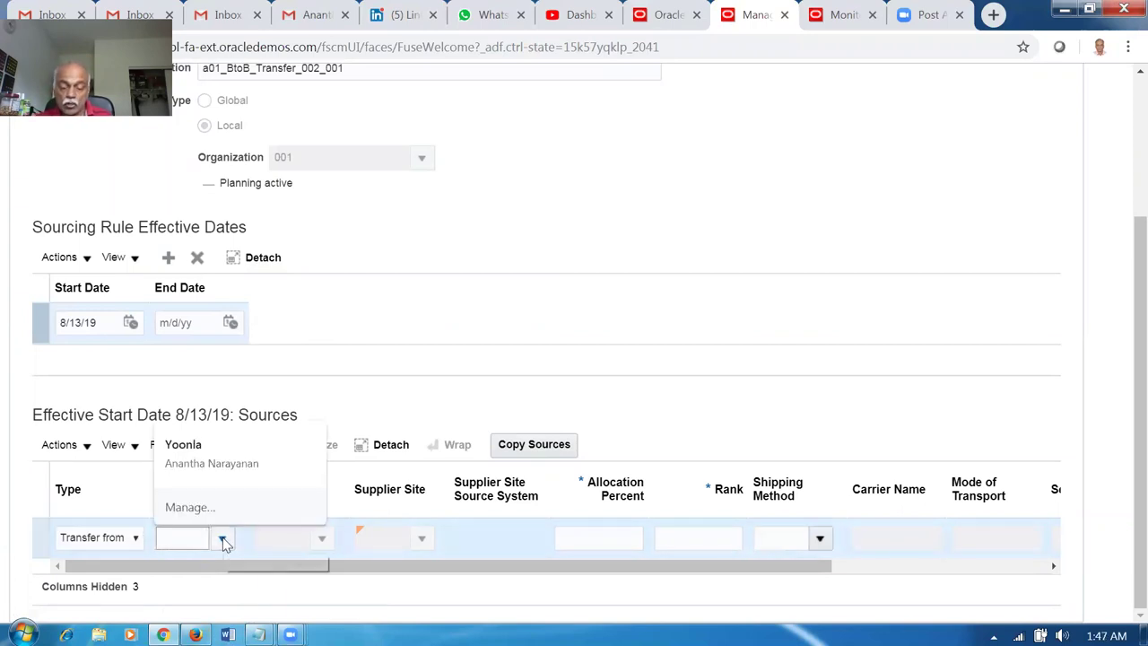
pyautogui.write('002')
pyautogui.press('Tab')
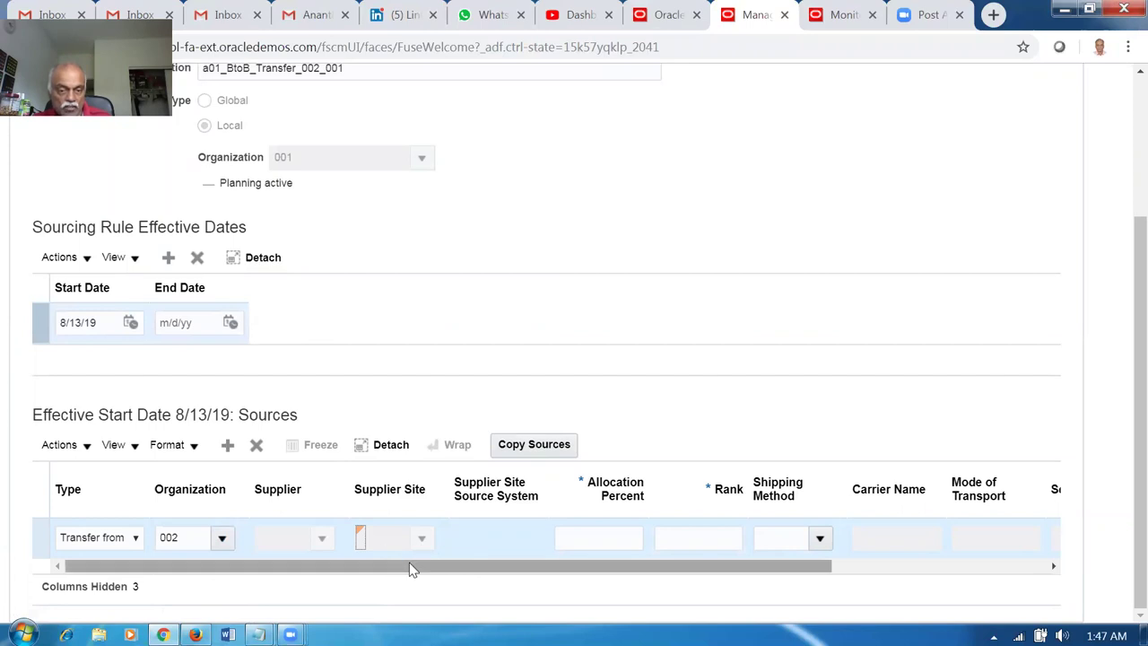
# Give the source 100 percent allocation and rank 1, then save the rule.
pyautogui.click(628, 542)
pyautogui.write('100')
pyautogui.press('Tab')
pyautogui.write('1')
pyautogui.press('Tab')
pyautogui.click(715, 306)
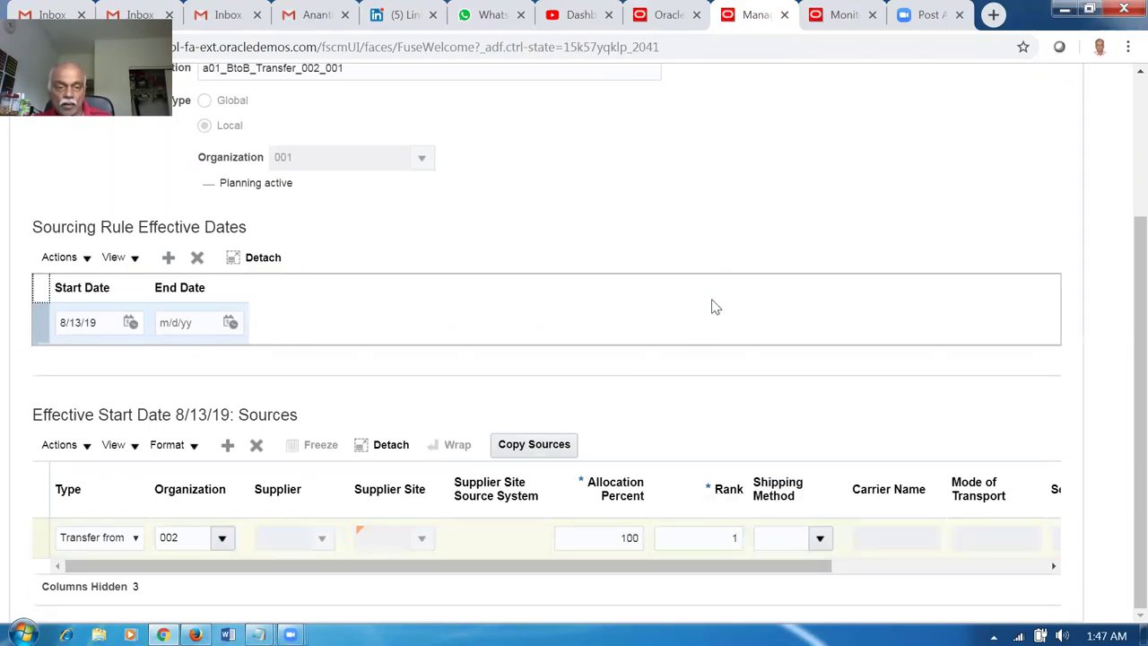
pyautogui.scroll(3, 743, 345)
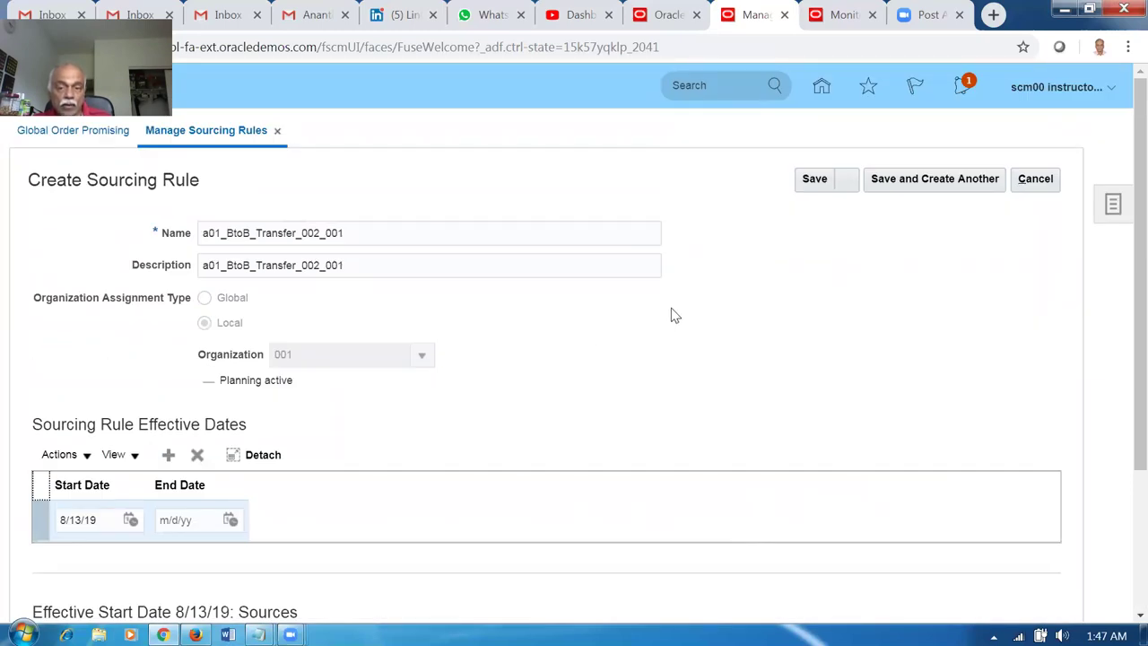
pyautogui.scroll(-3, 631, 410)
pyautogui.scroll(3, 682, 386)
pyautogui.click(853, 183)
pyautogui.click(837, 213)
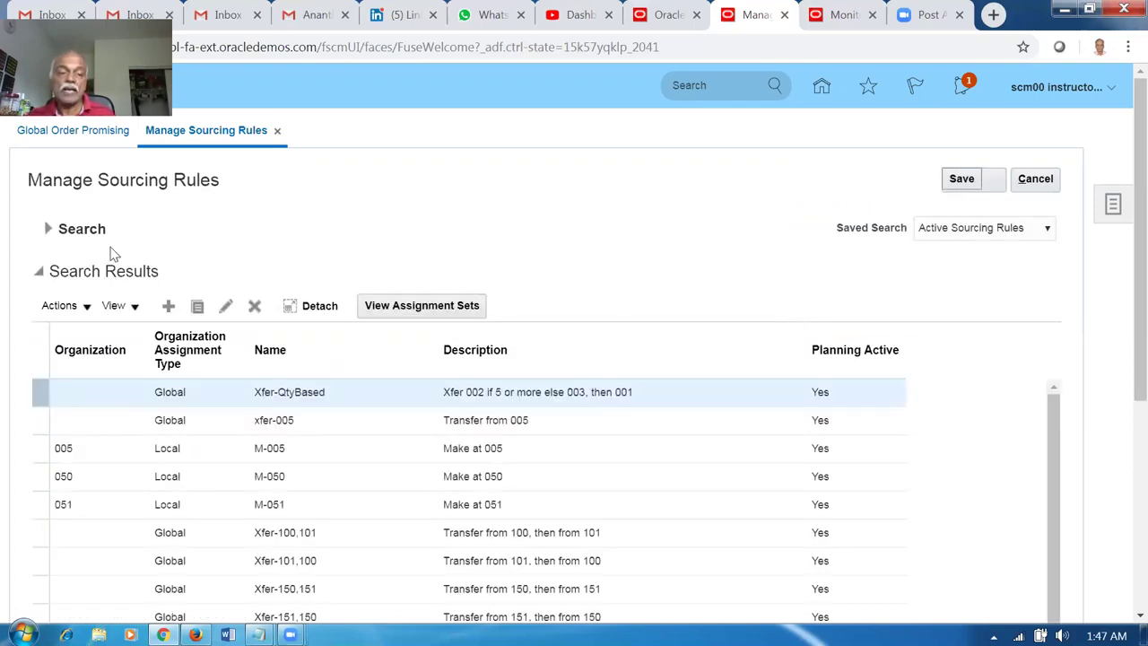
pyautogui.click(47, 229)
pyautogui.click(259, 258)
pyautogui.write('a01')
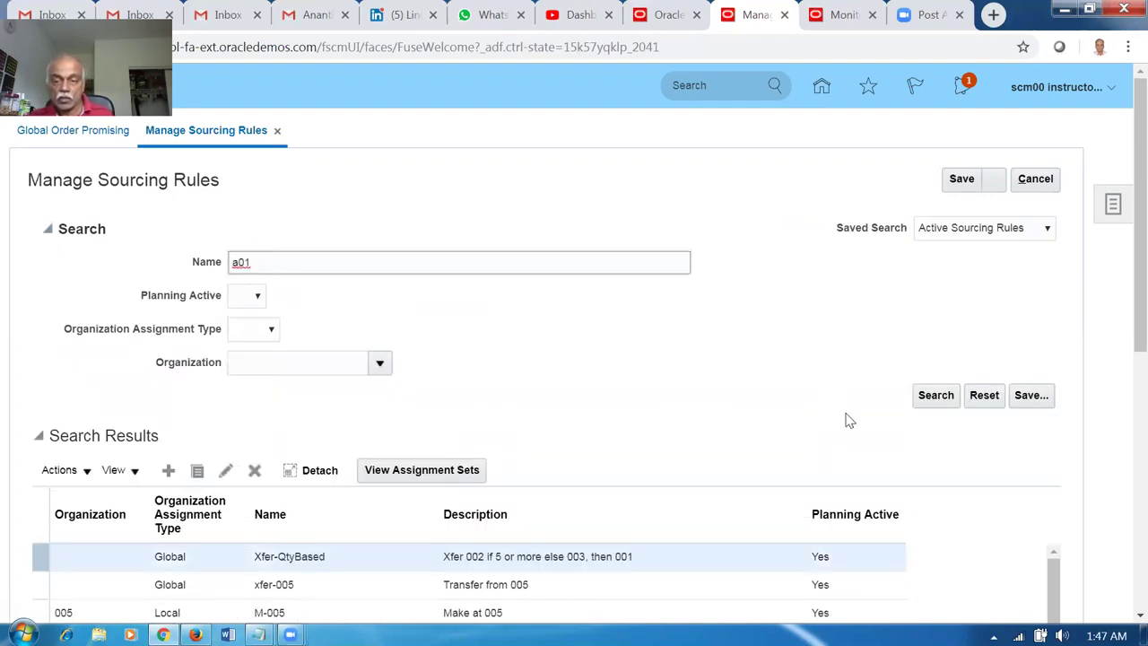
pyautogui.click(920, 404)
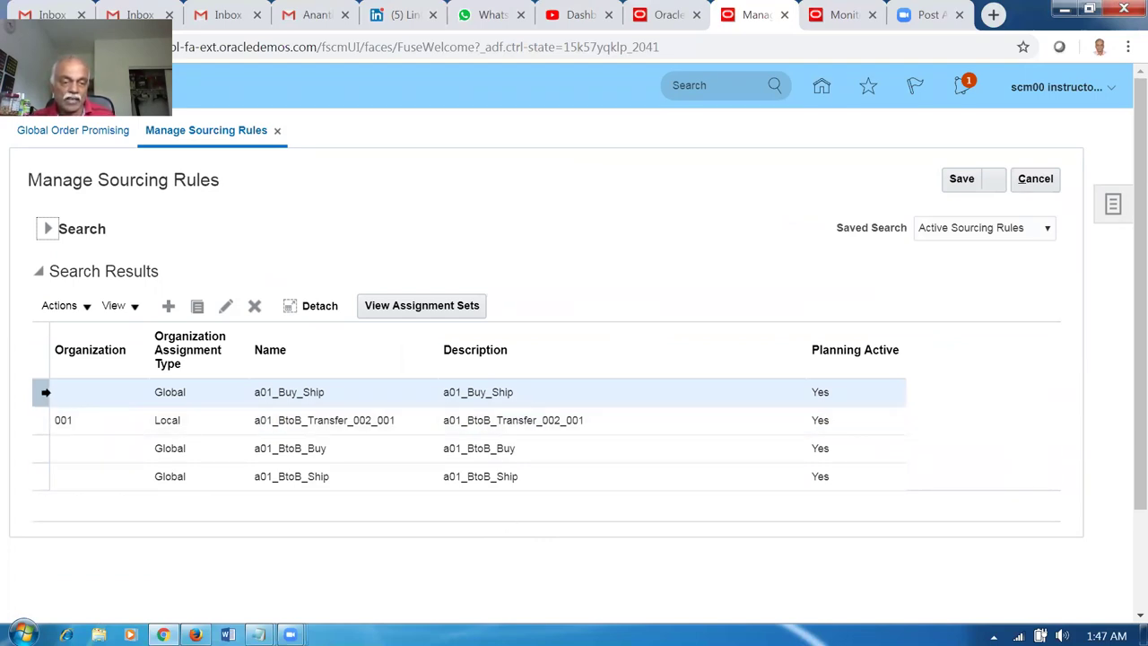
pyautogui.click(225, 307)
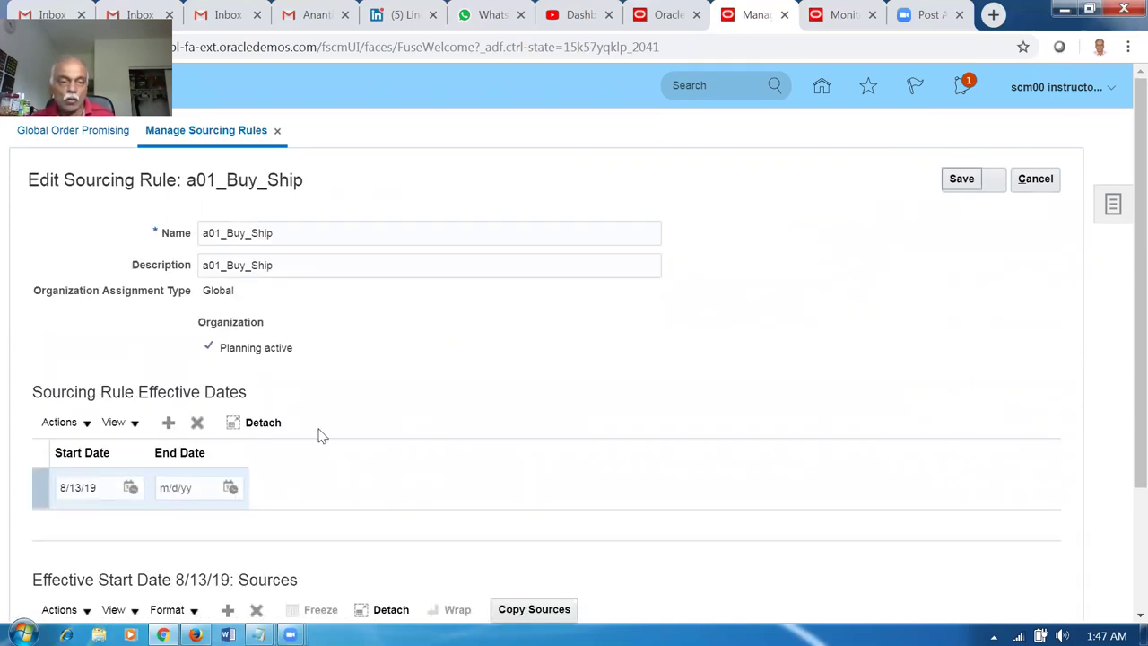
pyautogui.scroll(-2, 318, 437)
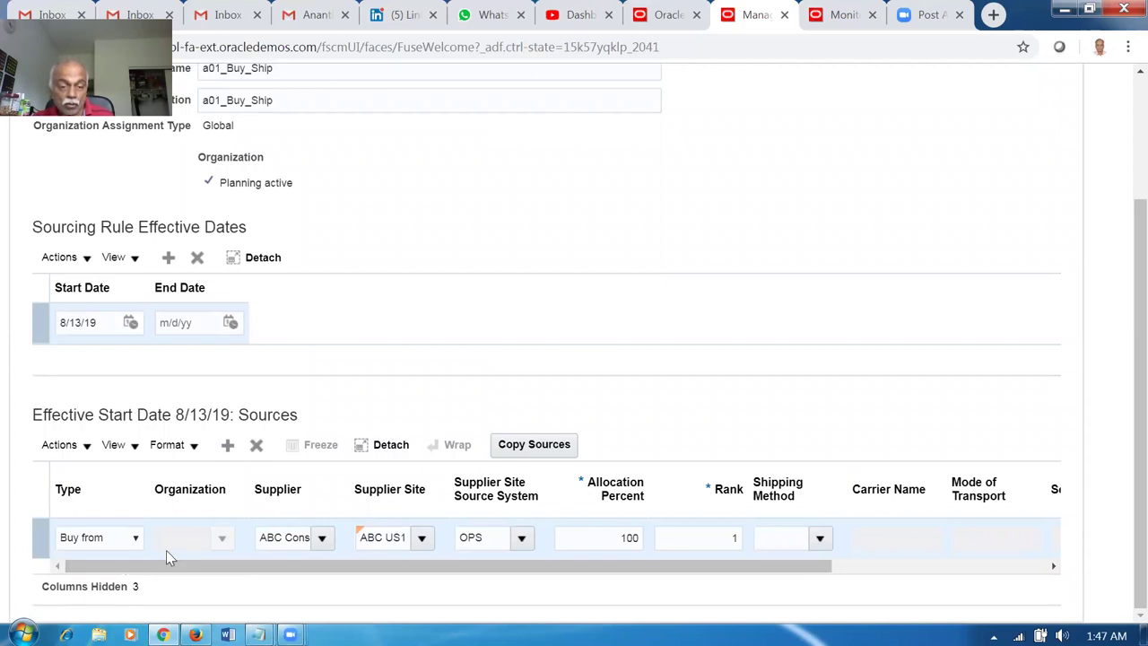
pyautogui.scroll(2, 843, 329)
pyautogui.click(1040, 181)
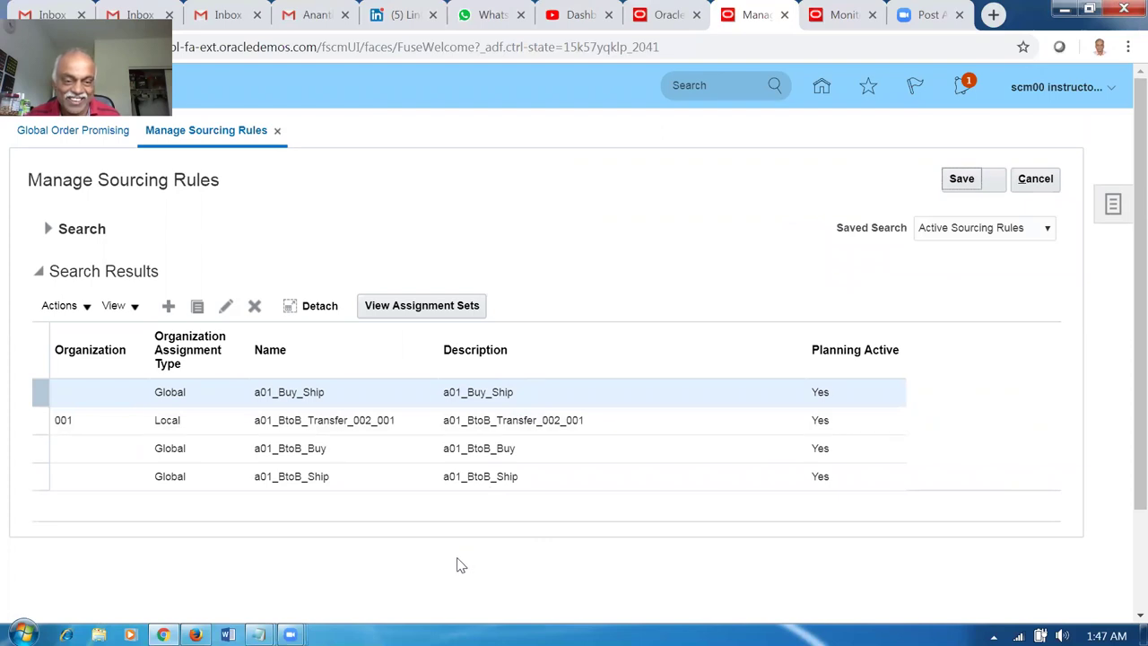
pyautogui.click(352, 483)
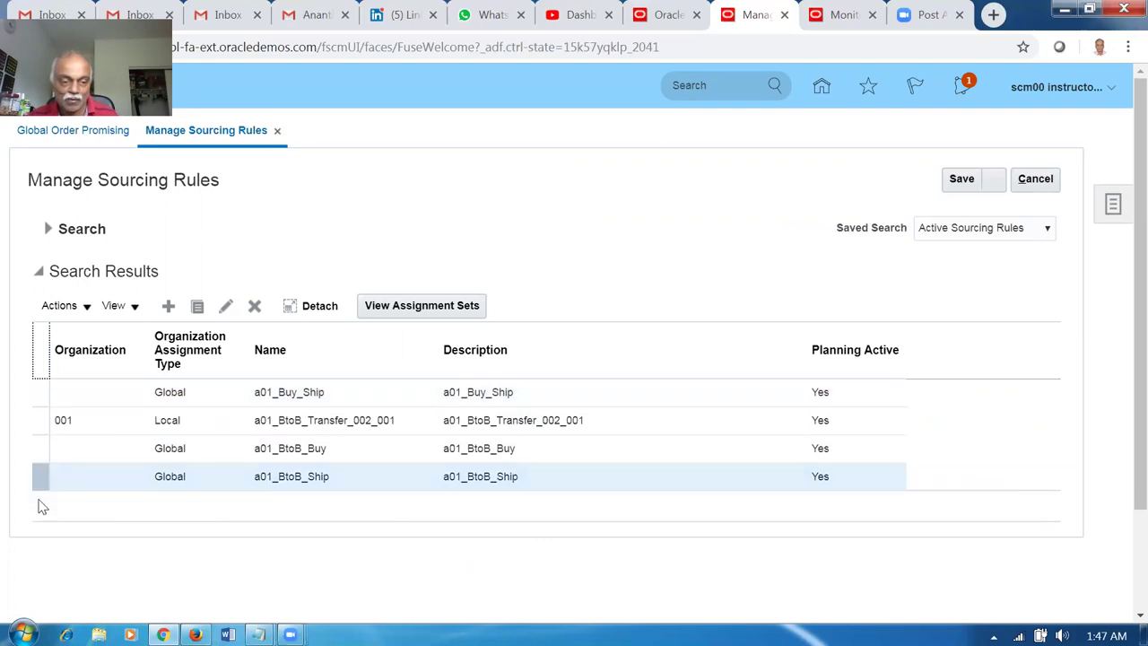
pyautogui.click(225, 306)
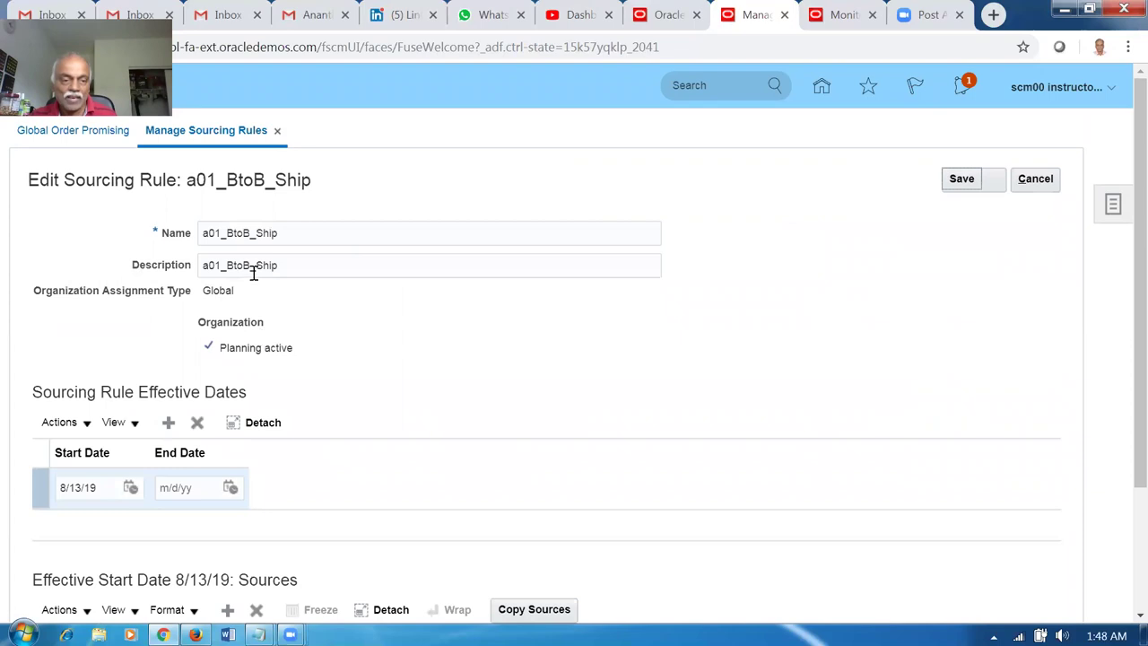
pyautogui.scroll(-2, 248, 325)
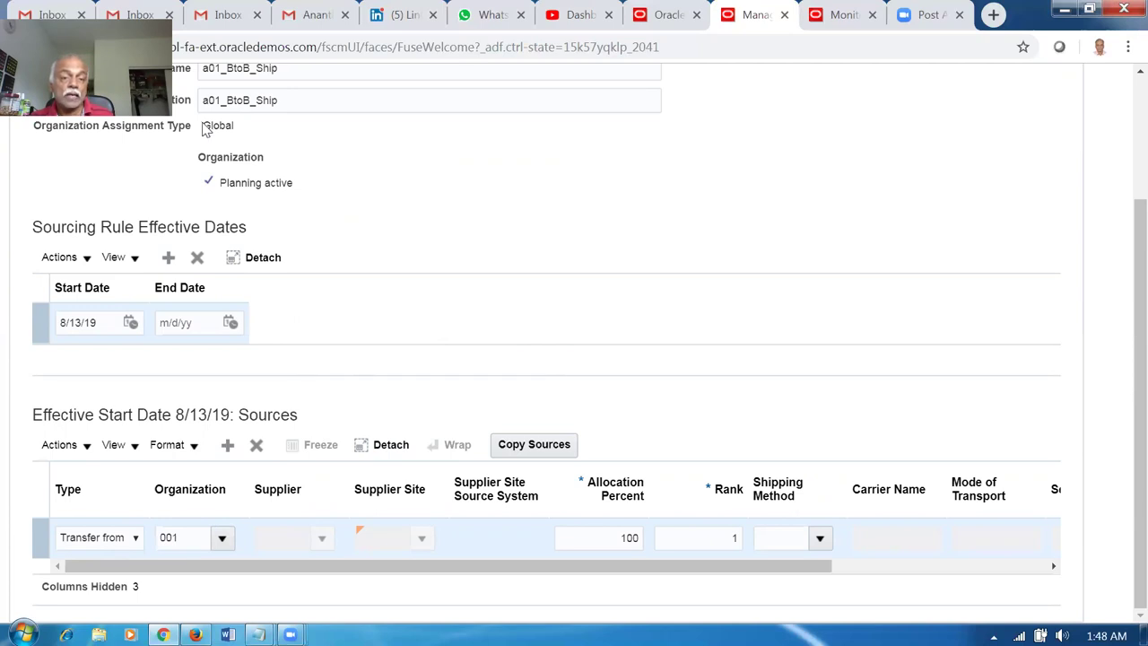
pyautogui.moveTo(207, 126); pyautogui.dragTo(223, 125)
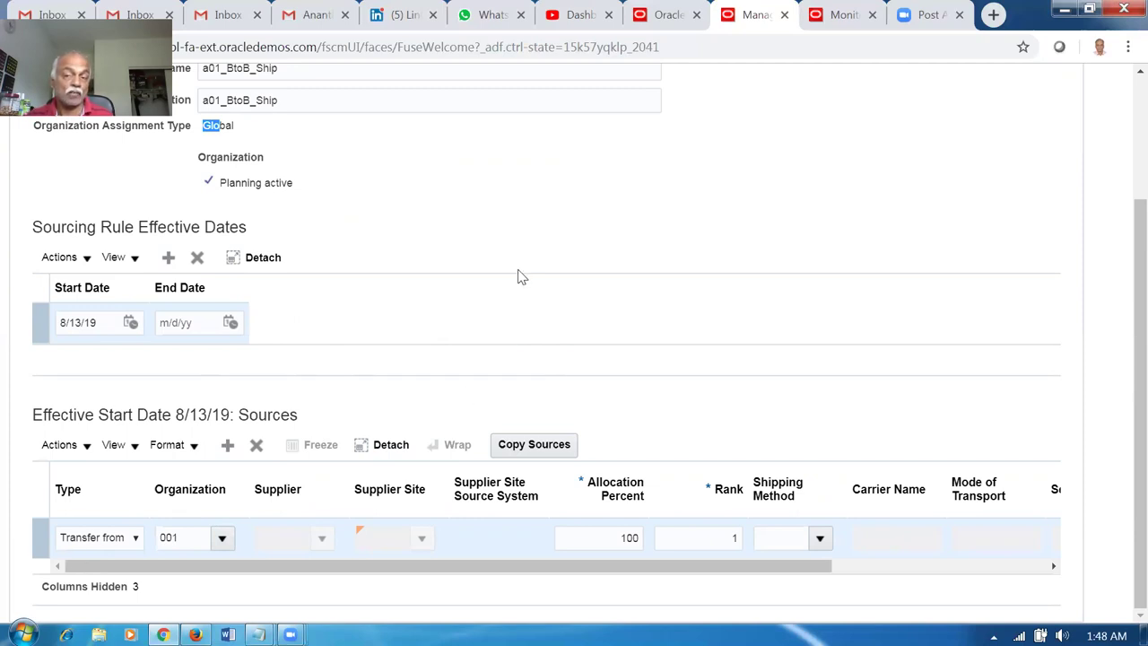
pyautogui.scroll(3, 517, 275)
pyautogui.click(1036, 178)
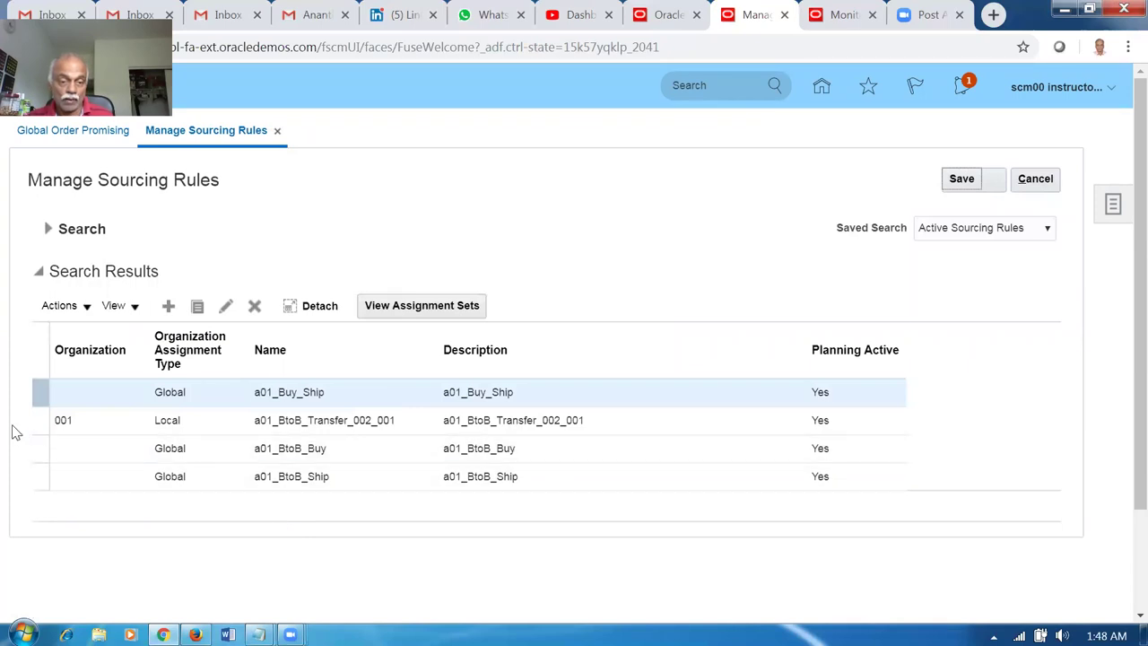
pyautogui.click(38, 424)
pyautogui.click(227, 308)
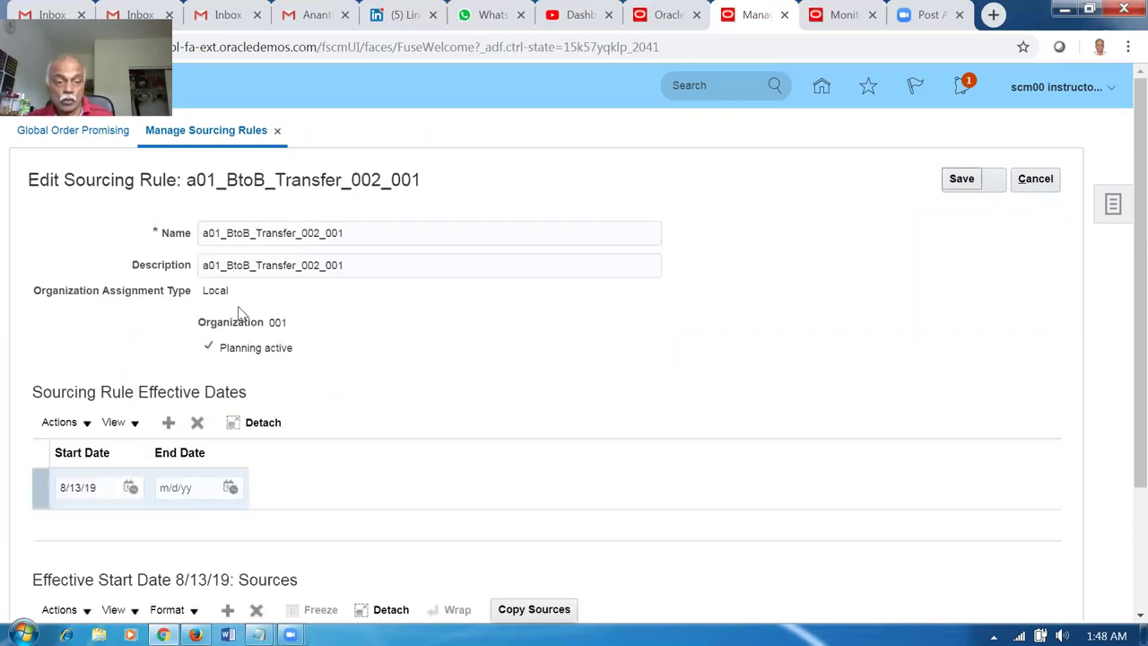
pyautogui.scroll(-2, 269, 377)
pyautogui.click(181, 538)
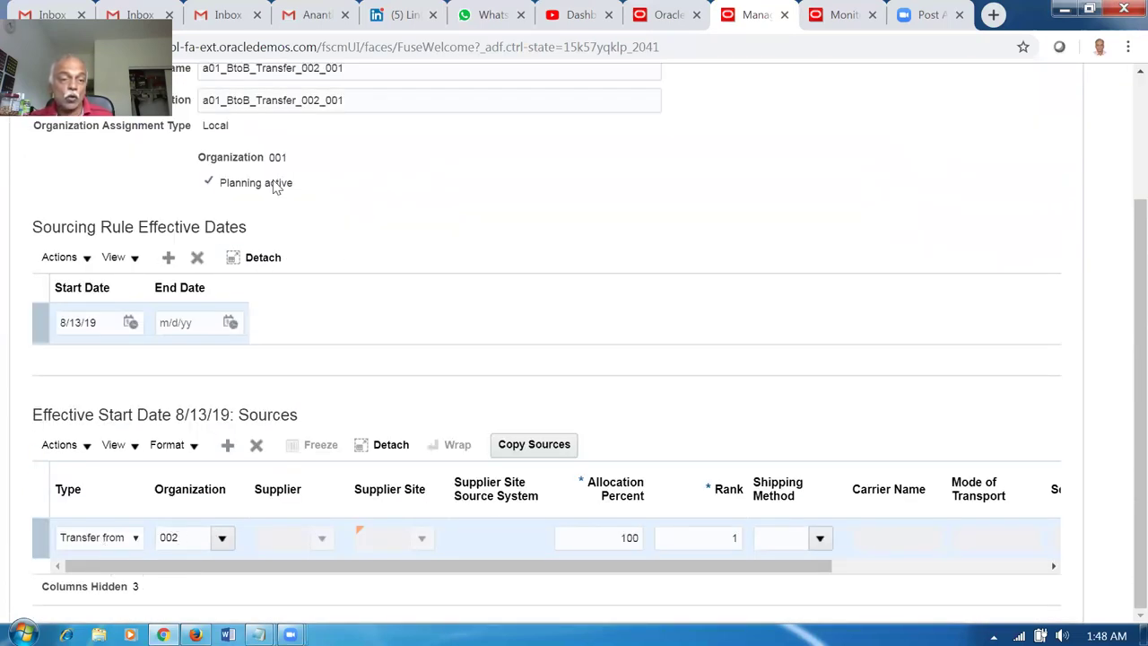
pyautogui.scroll(2, 276, 193)
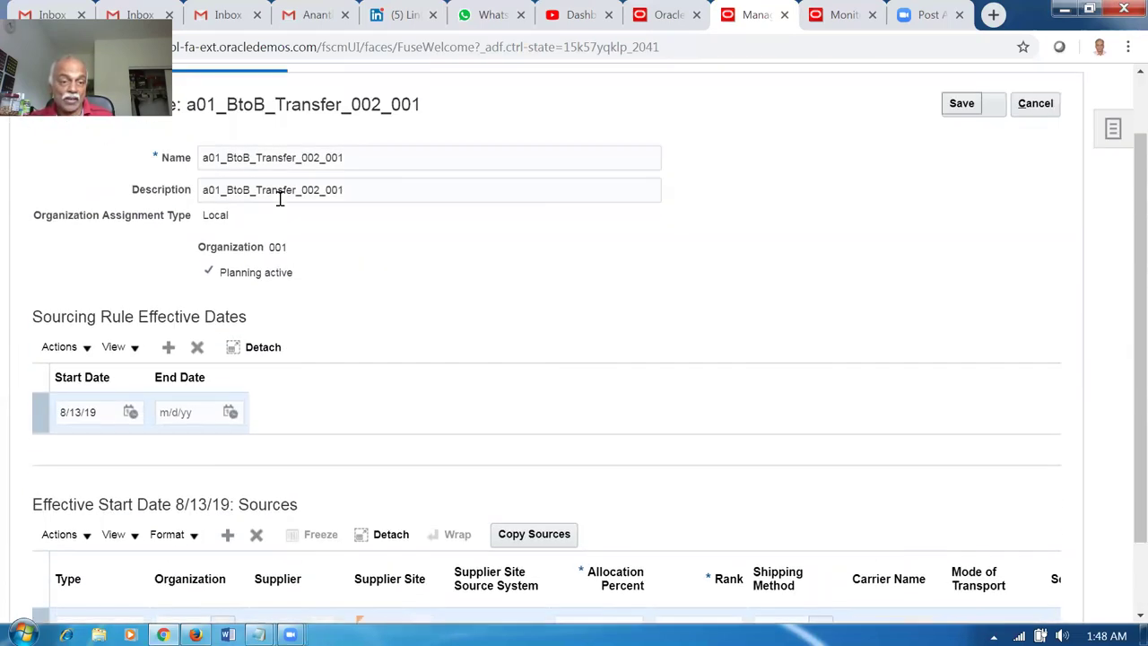
pyautogui.doubleClick(281, 246)
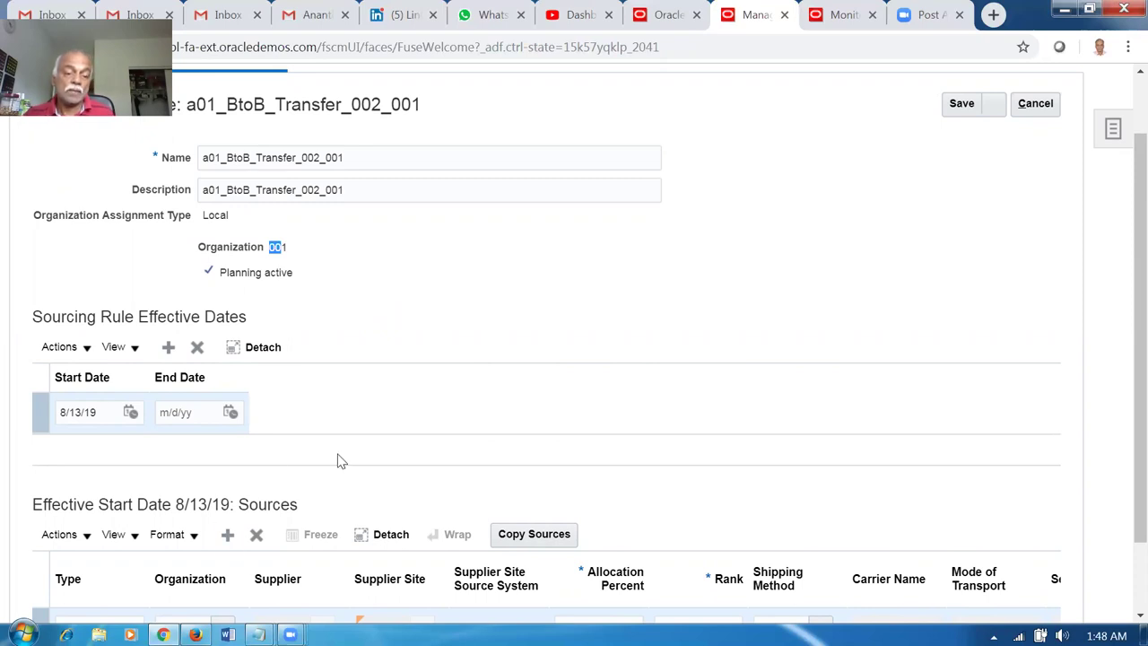
pyautogui.scroll(-1, 336, 461)
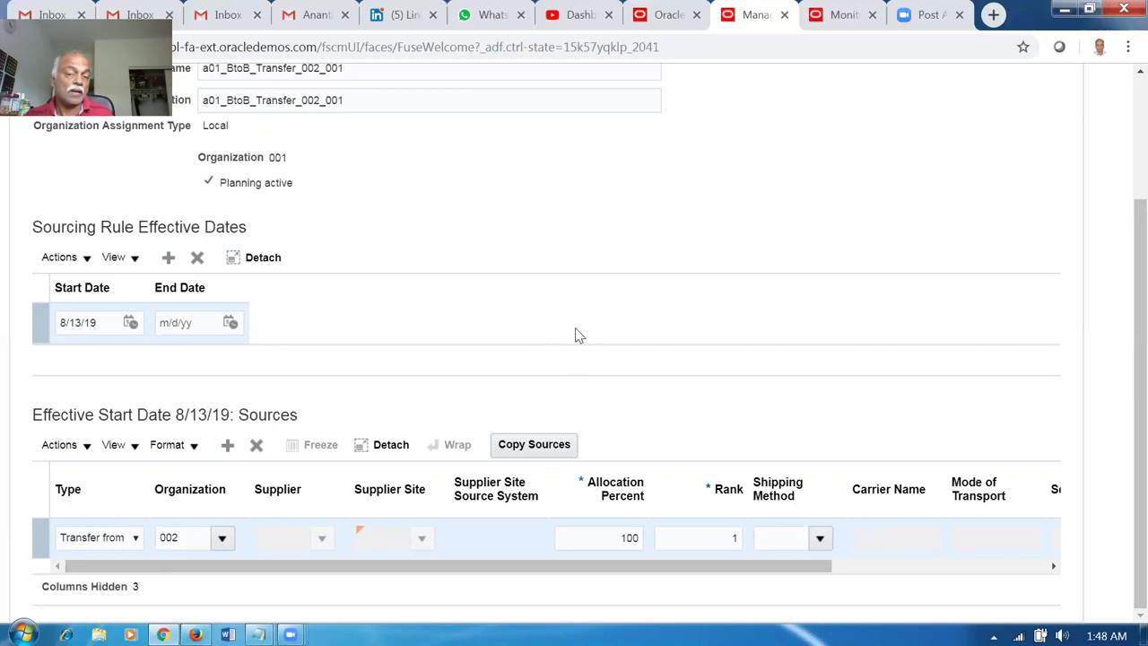
pyautogui.scroll(2, 588, 346)
pyautogui.click(1038, 180)
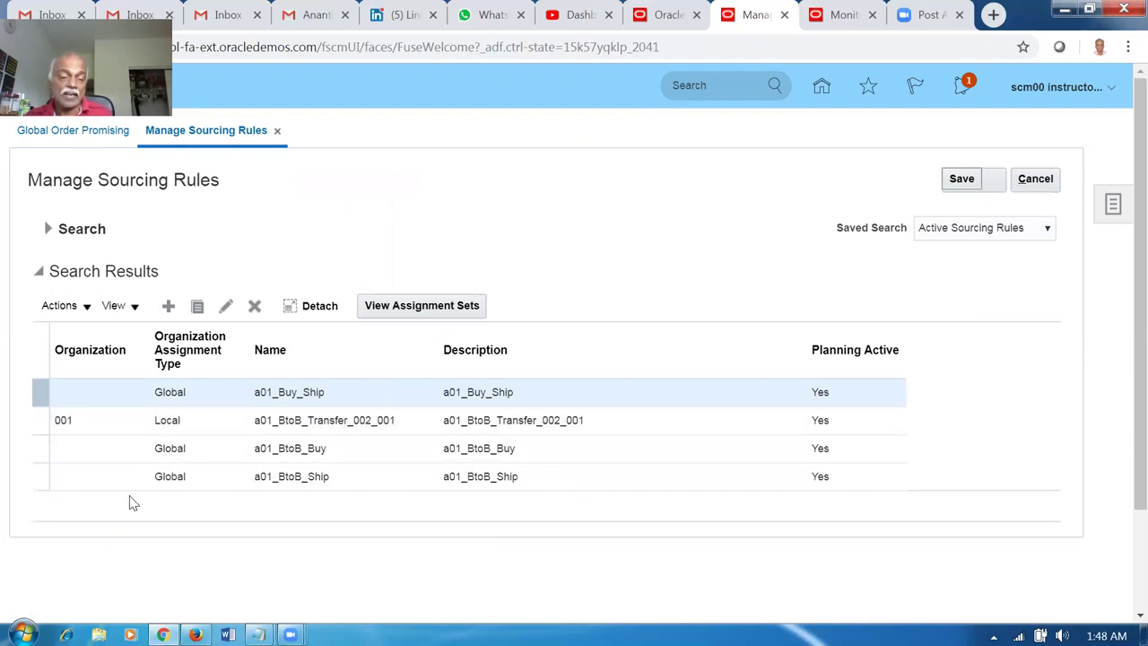
# Start a new sourcing rule named a01_transfer_to_cust, with the name copied as its description.
pyautogui.click(168, 307)
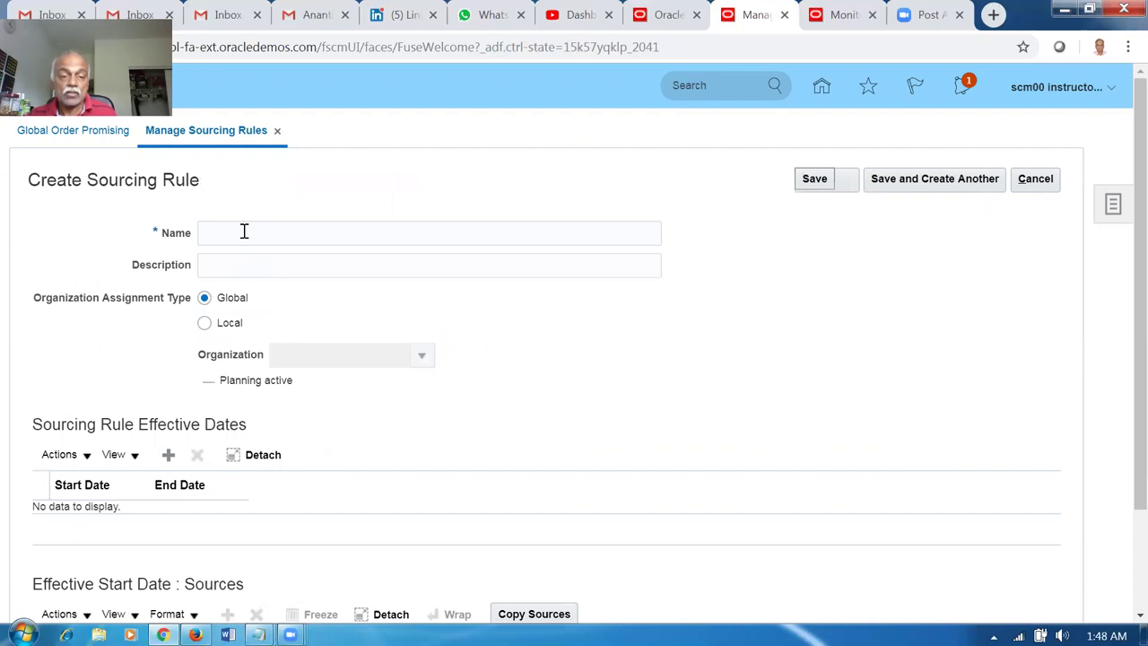
pyautogui.click(244, 231)
pyautogui.write('a01_transfer-to_cust')
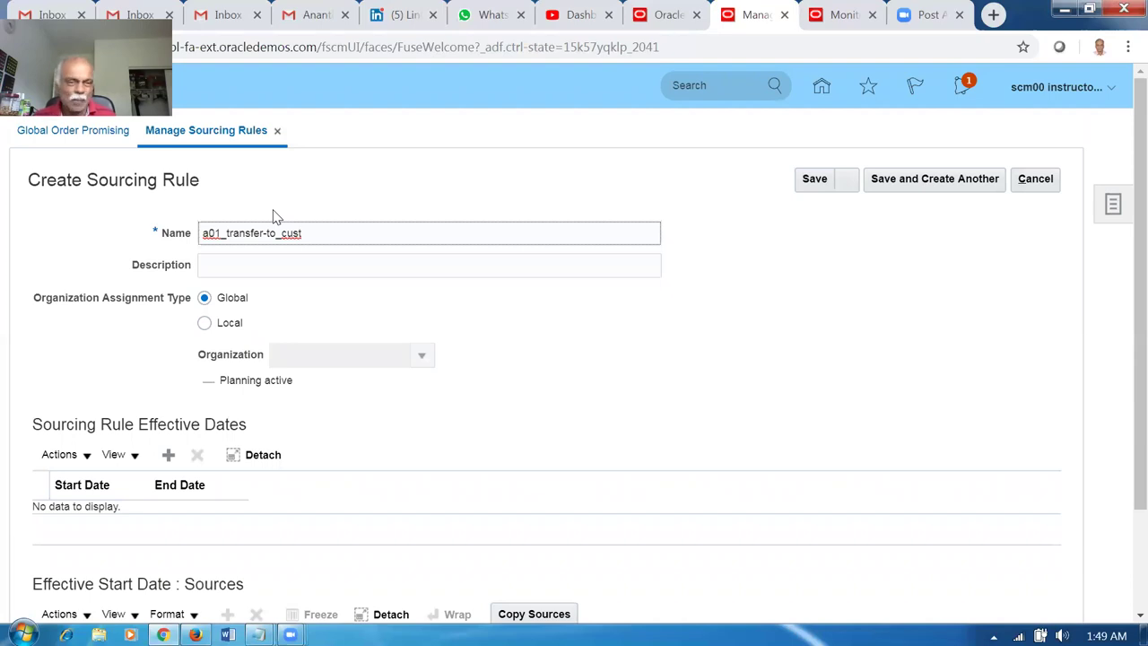
pyautogui.press('BackSpace')
pyautogui.write('_')
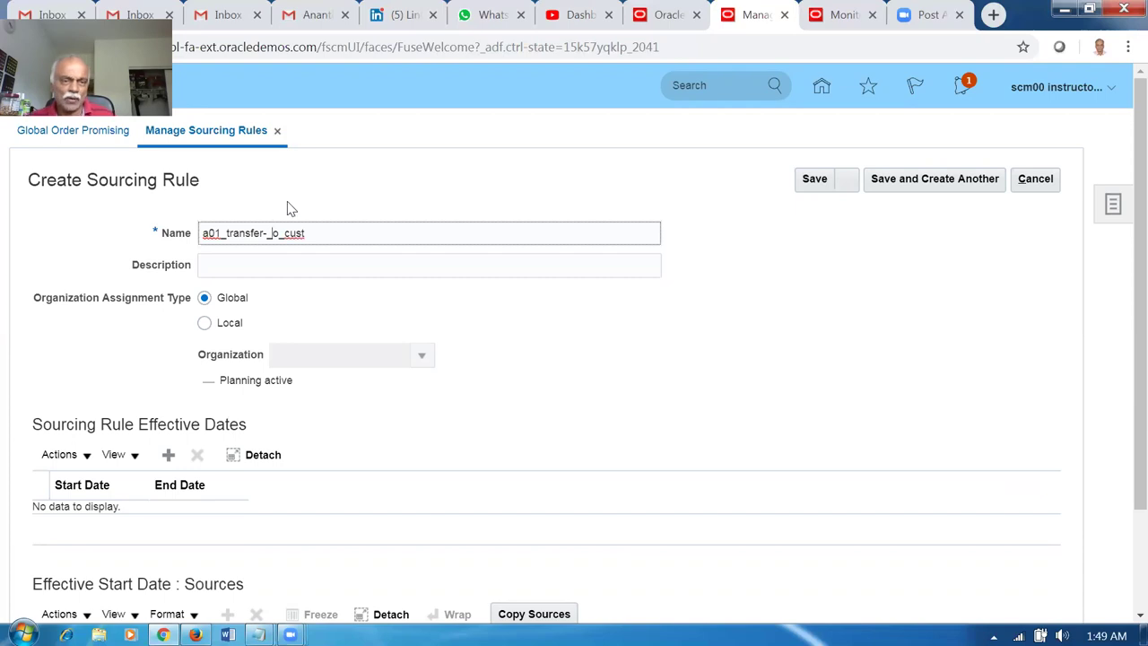
pyautogui.press('BackSpace')
pyautogui.press('BackSpace')
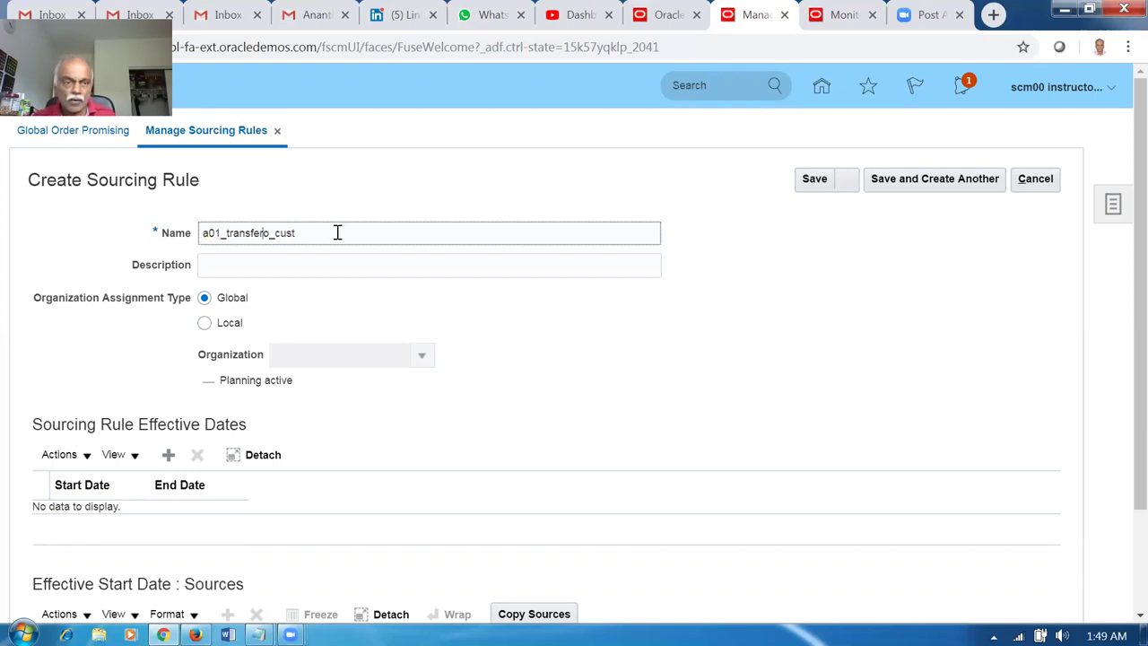
pyautogui.write('_t')
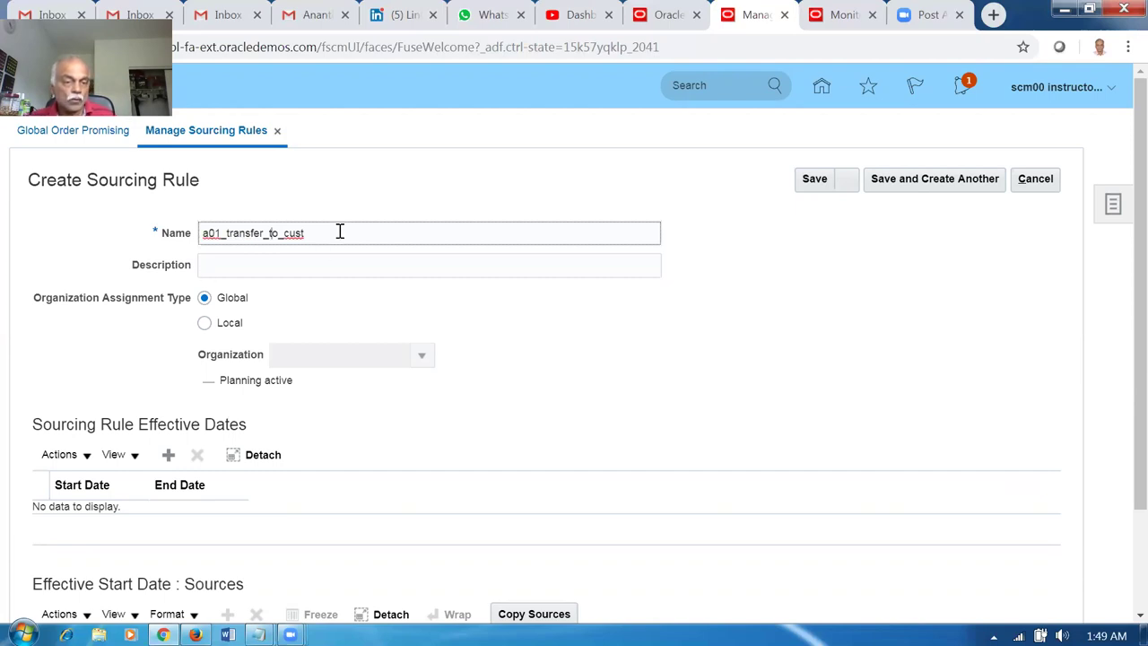
pyautogui.moveTo(340, 232); pyautogui.dragTo(24, 243)
pyautogui.hotkey('ctrl', 'c')
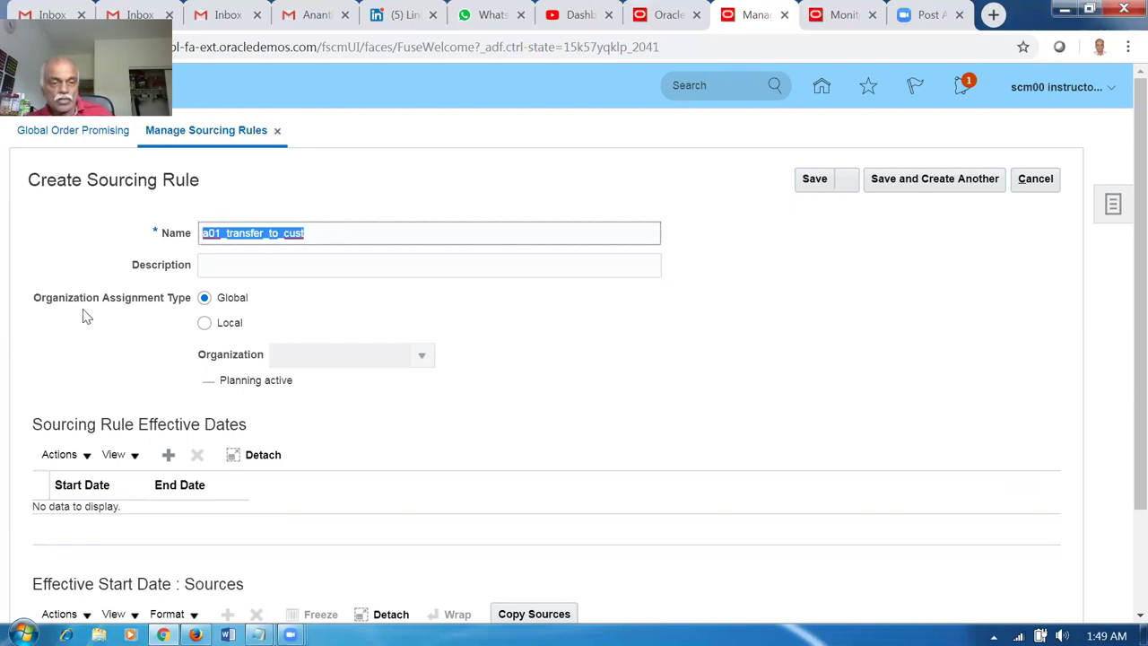
pyautogui.click(245, 271)
pyautogui.hotkey('ctrl', 'v')
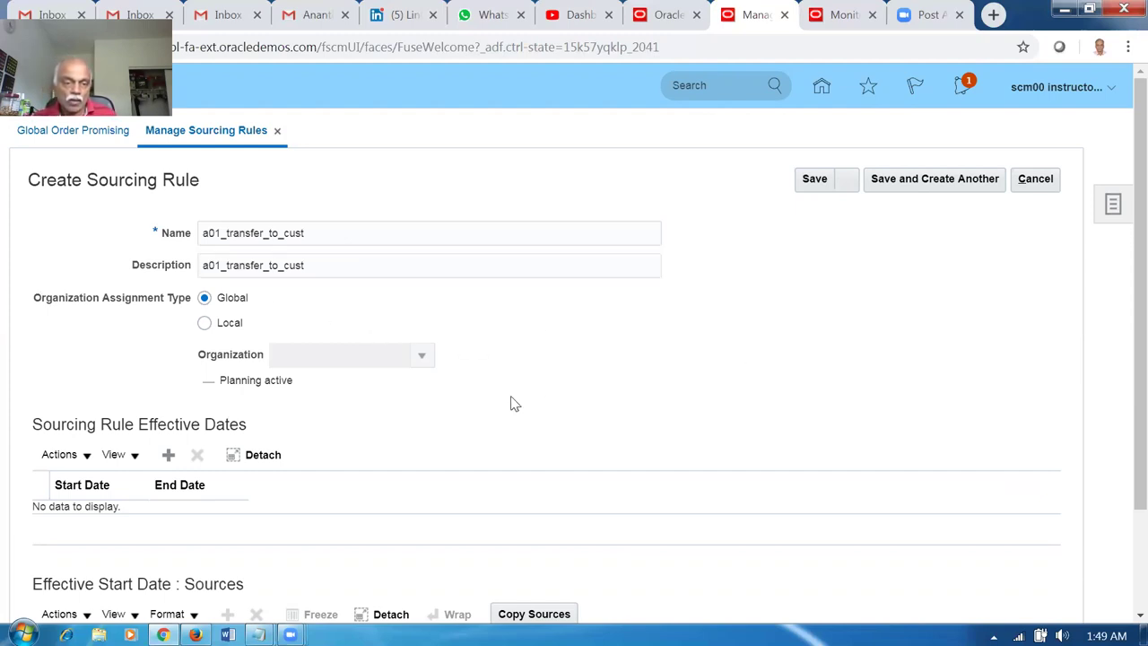
# Add an effective date row and a Transfer from 001 source at 100%, rank 1.
pyautogui.scroll(-3, 510, 404)
pyautogui.click(168, 325)
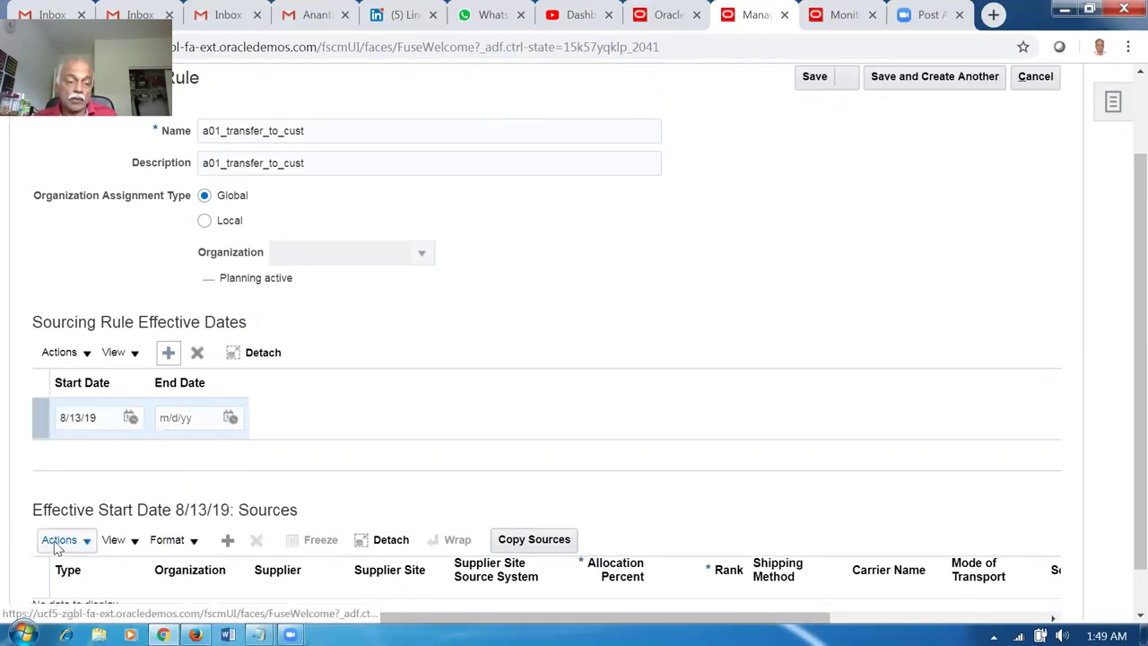
pyautogui.click(224, 546)
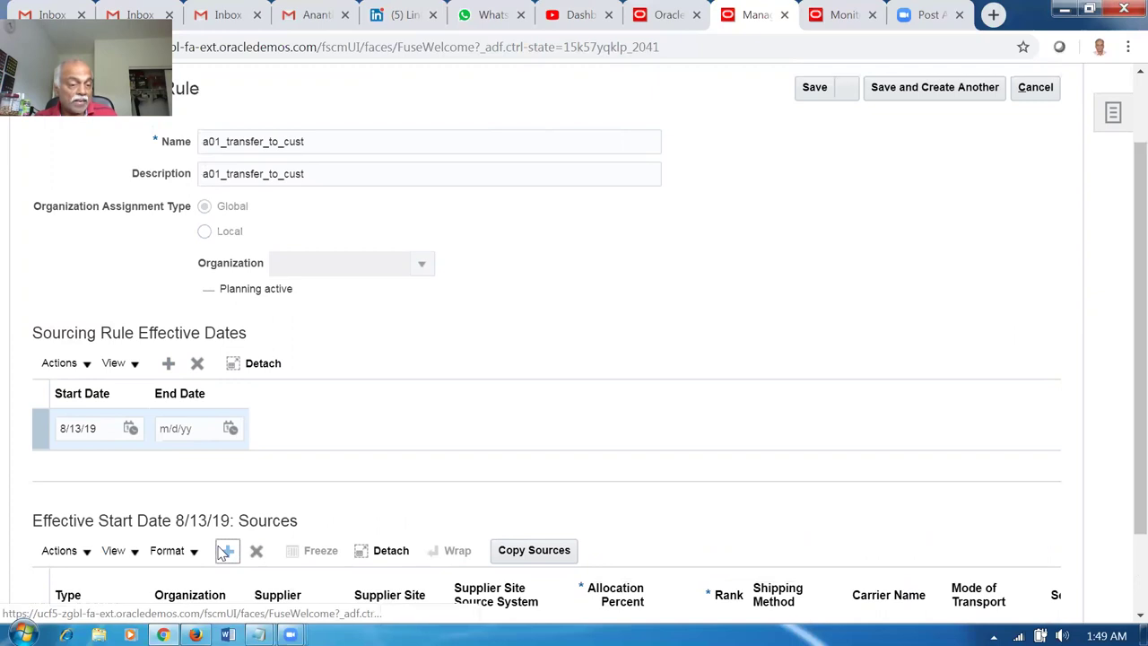
pyautogui.click(105, 538)
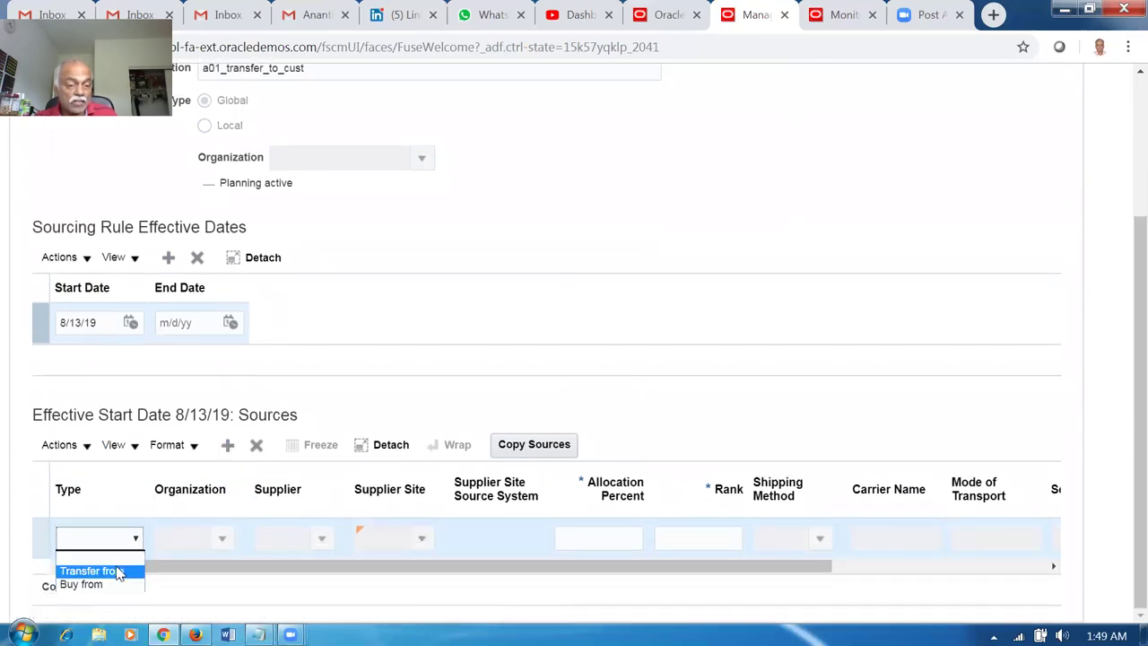
pyautogui.click(117, 571)
pyautogui.click(221, 538)
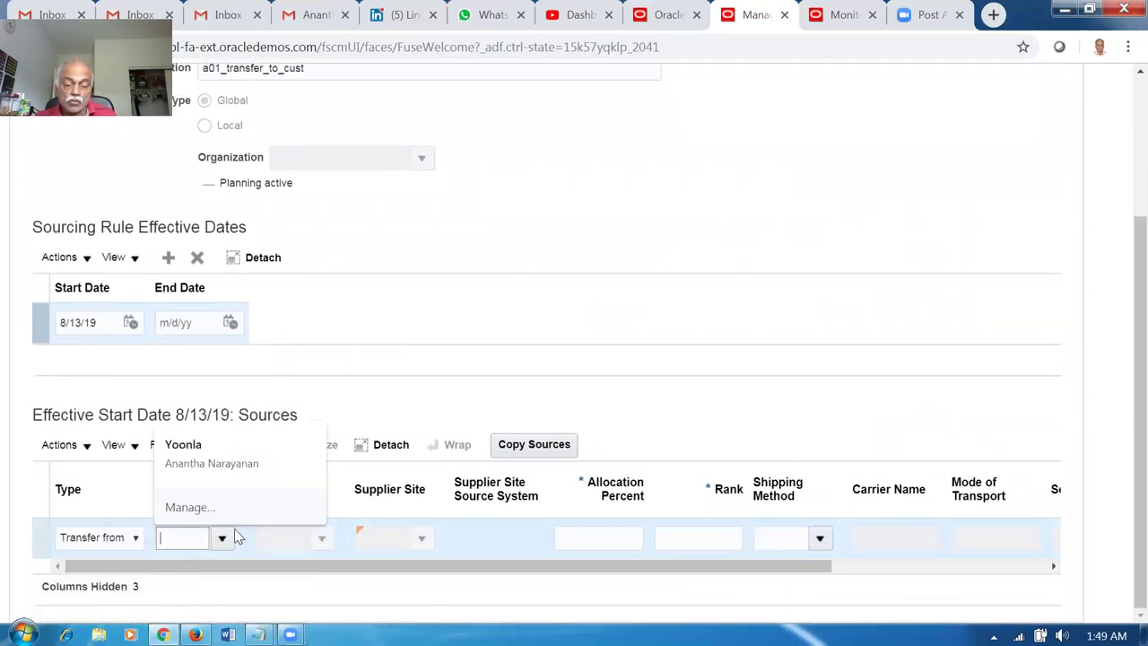
pyautogui.write('001')
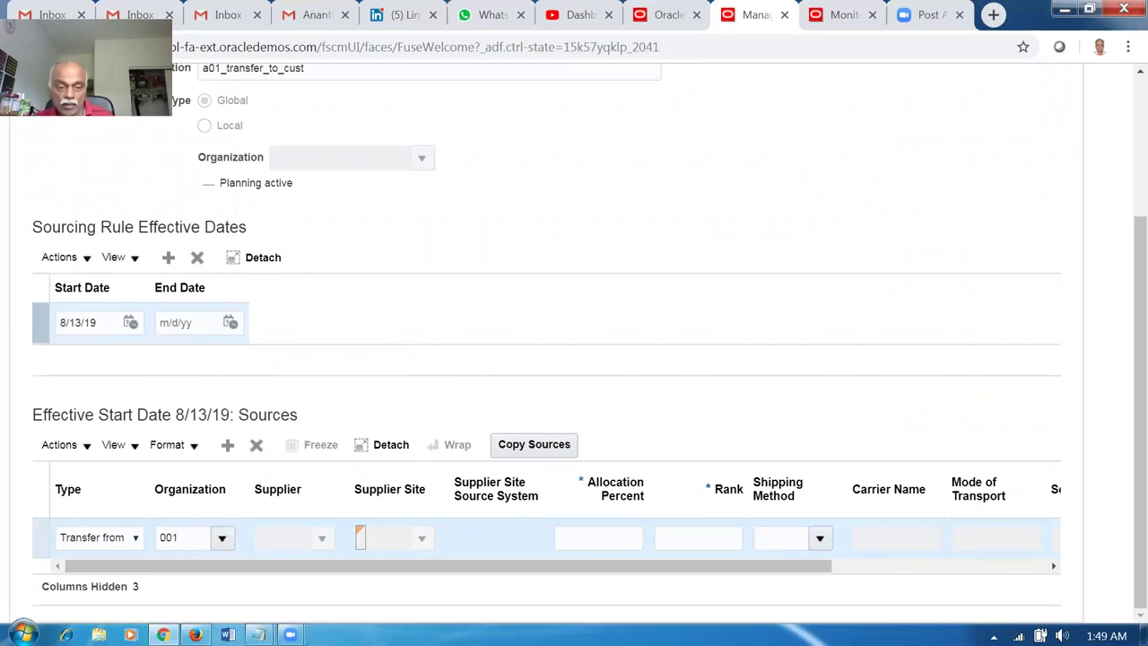
pyautogui.click(584, 539)
pyautogui.write('10')
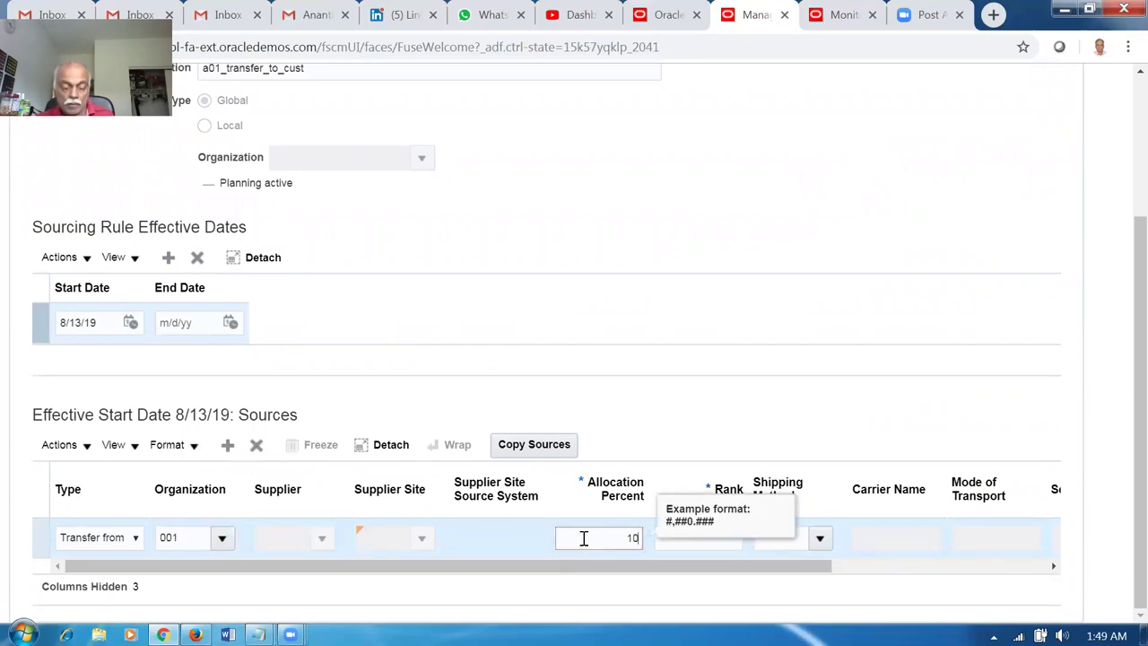
pyautogui.write('0')
pyautogui.press('Tab')
pyautogui.write('1')
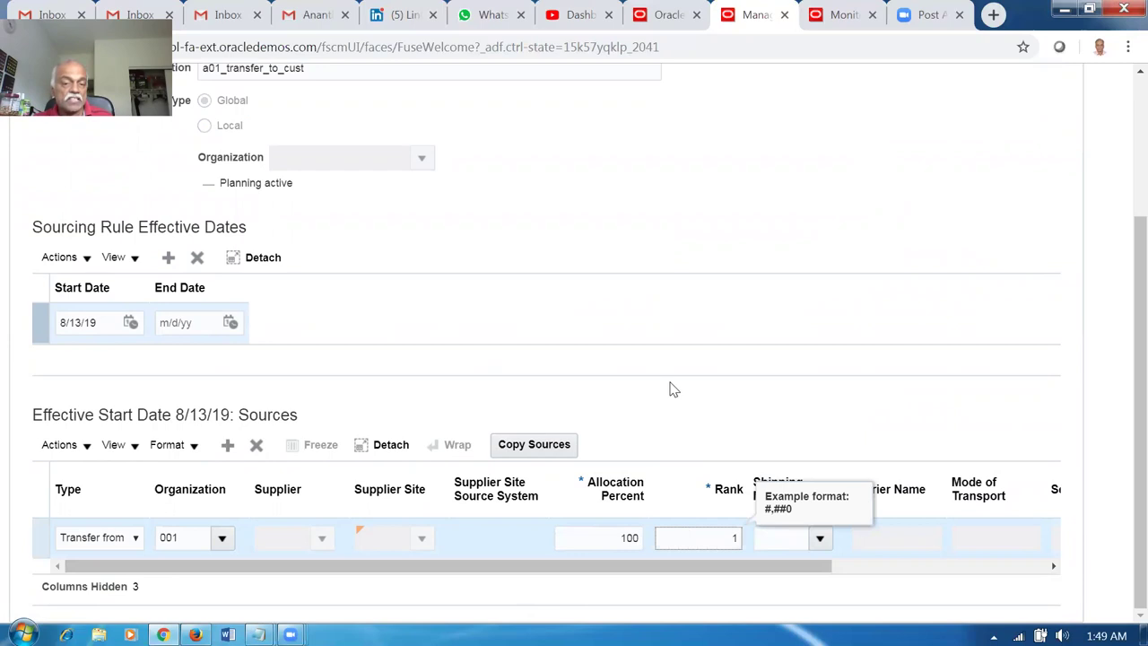
pyautogui.click(642, 204)
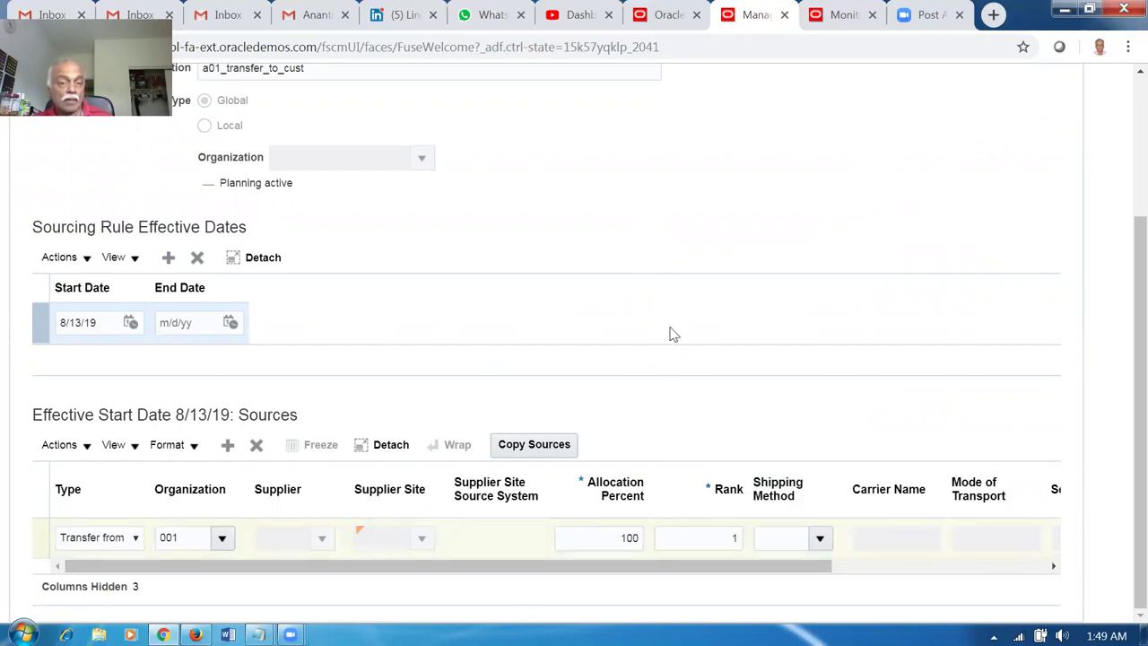
# Save and close the a01_transfer_to_cust sourcing rule.
pyautogui.scroll(2, 674, 334)
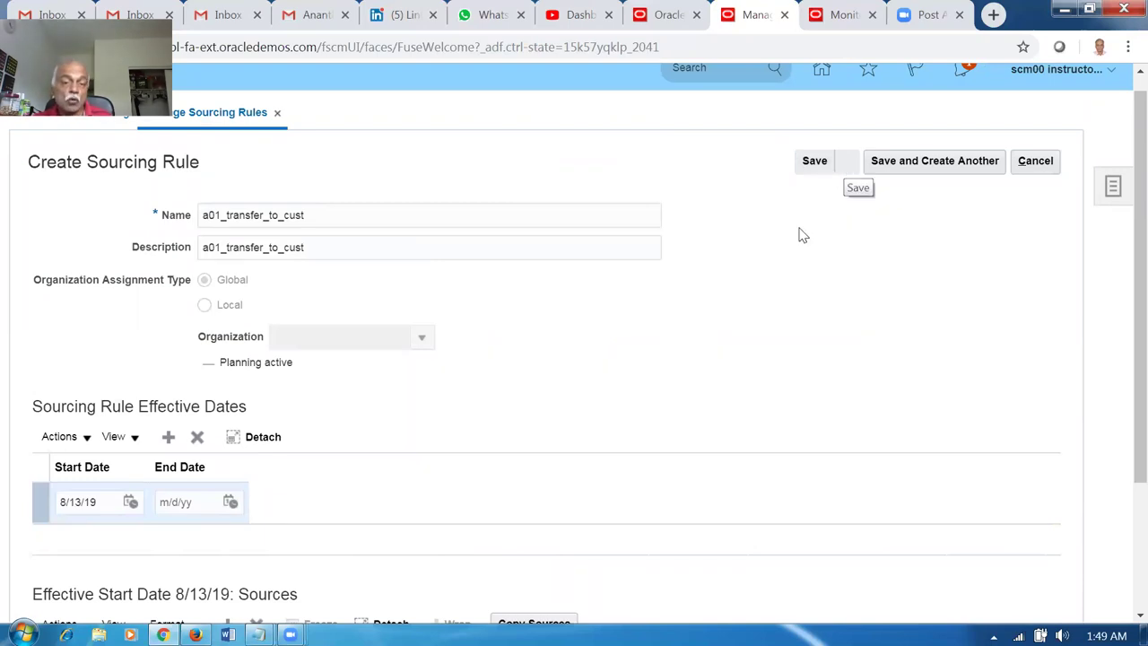
pyautogui.click(850, 168)
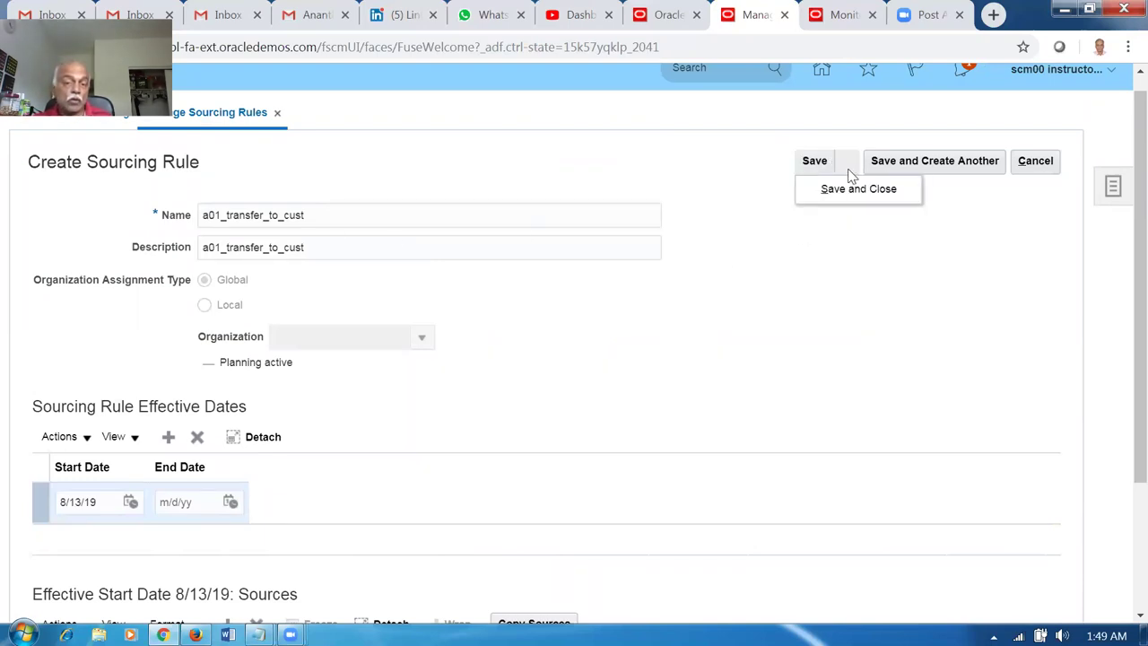
pyautogui.click(858, 193)
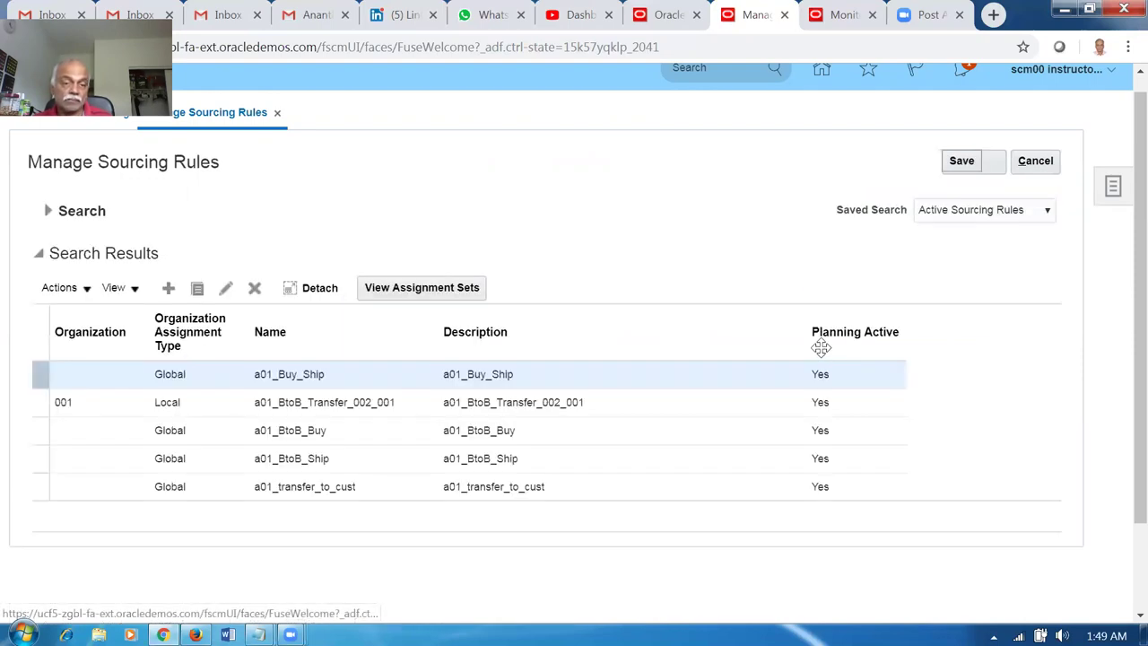
# Save the sourcing rules, open Manage Assignment Sets and set the Name search field for a01.
pyautogui.click(965, 168)
pyautogui.click(996, 160)
pyautogui.click(972, 189)
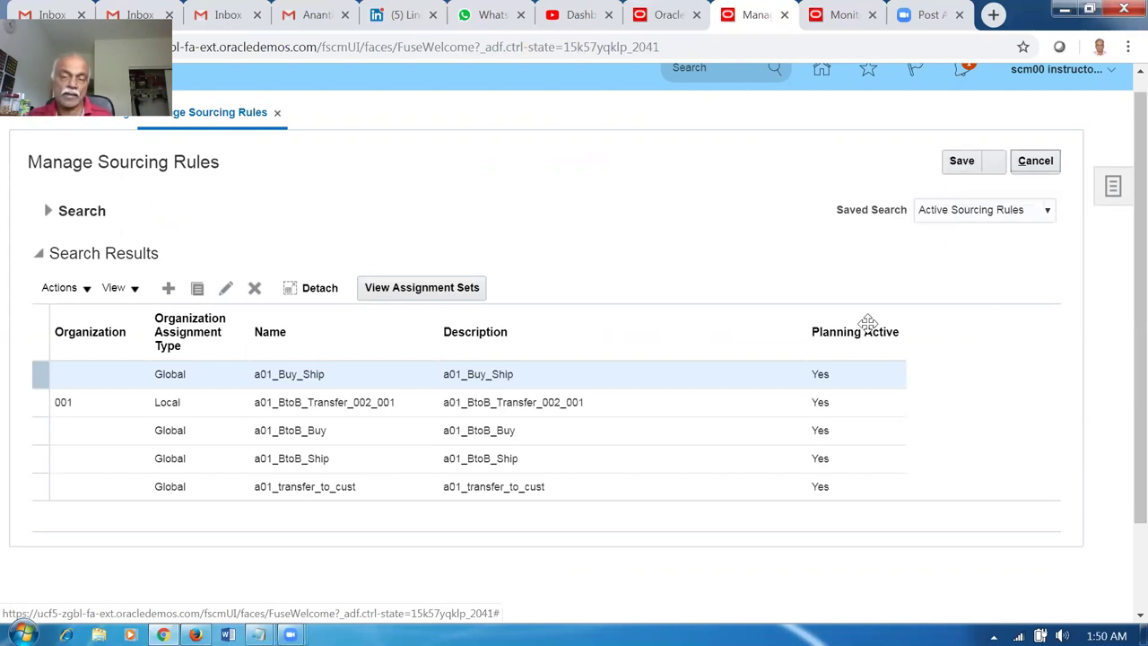
pyautogui.click(1113, 188)
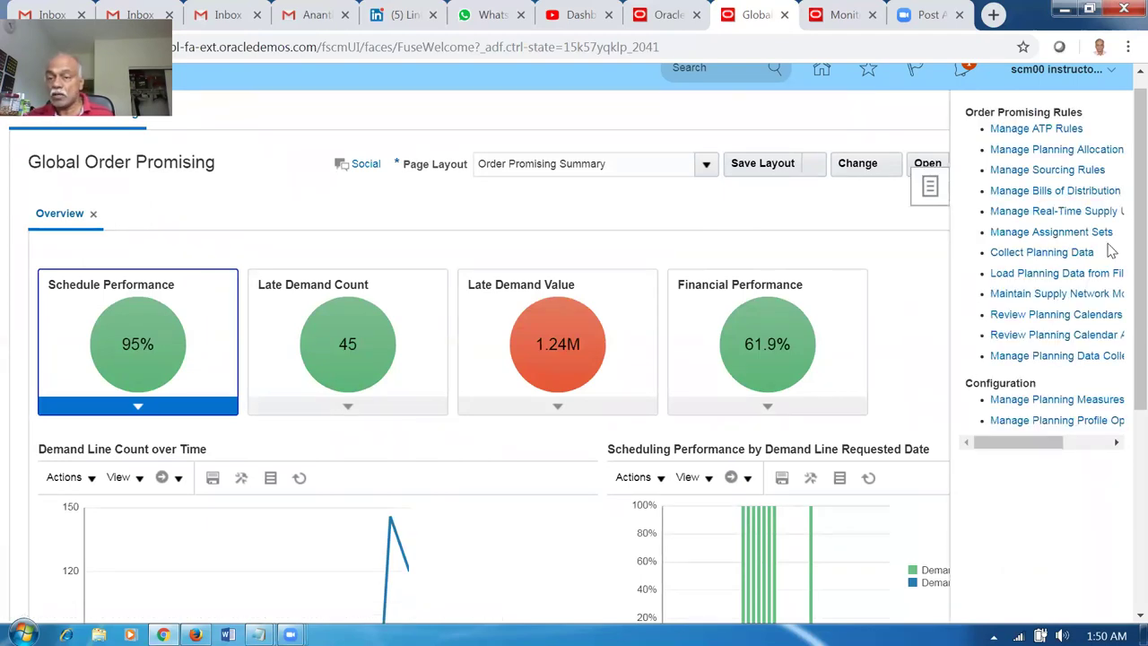
pyautogui.click(1084, 232)
pyautogui.click(216, 245)
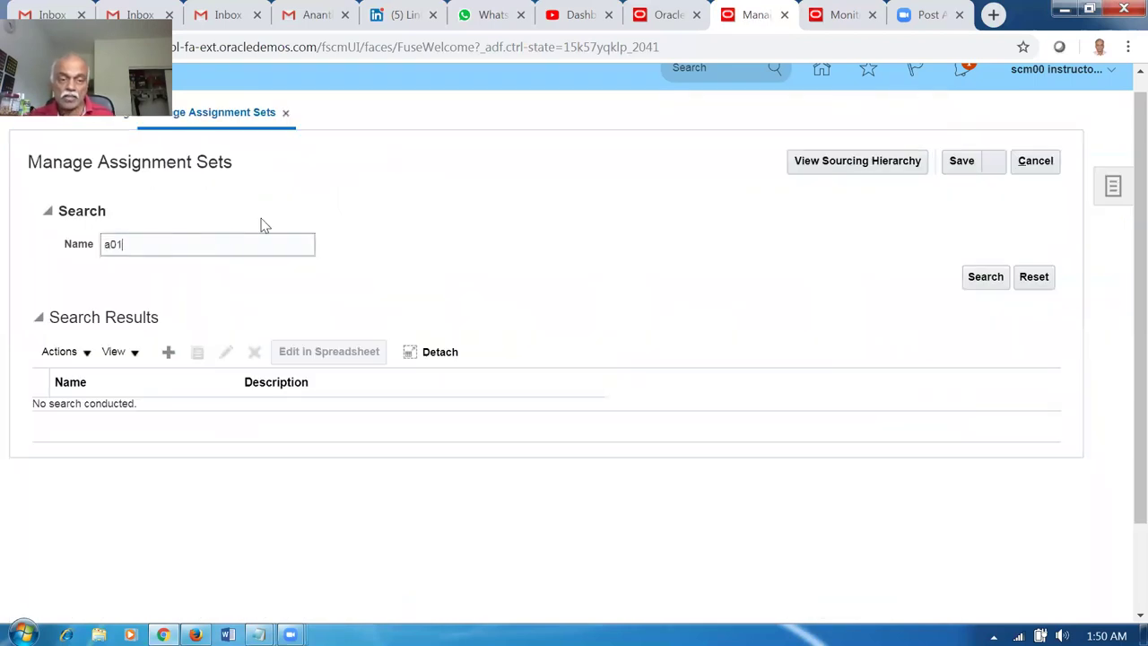
# Search the a01 assignment sets and view a01_Assignment_set without saving changes.
pyautogui.click(983, 279)
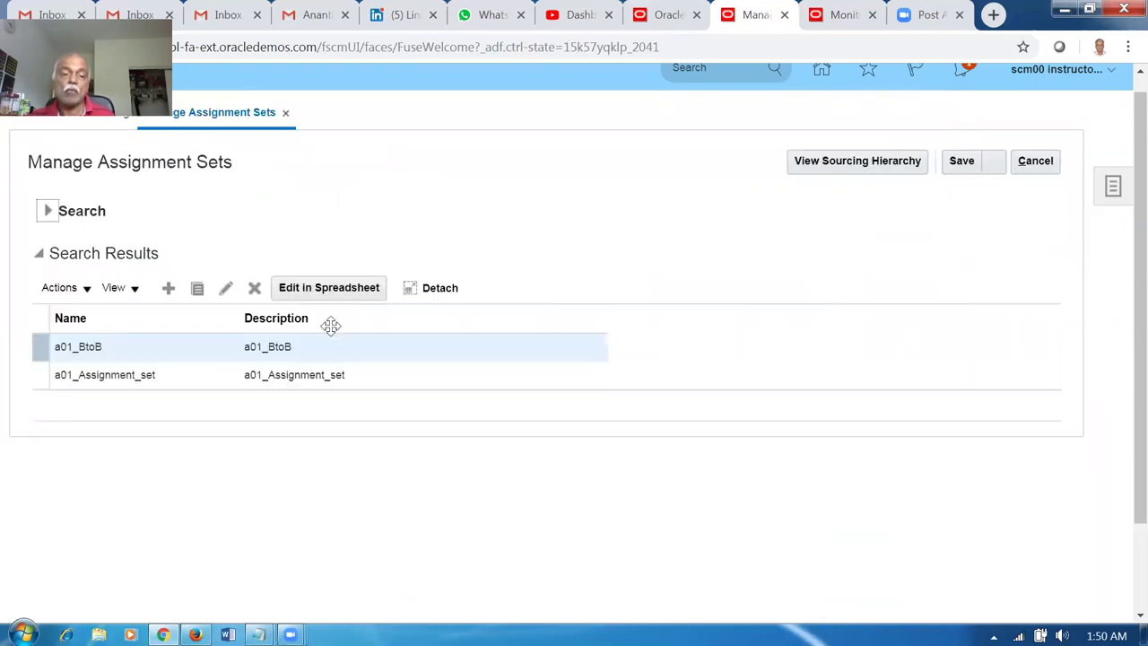
pyautogui.click(33, 376)
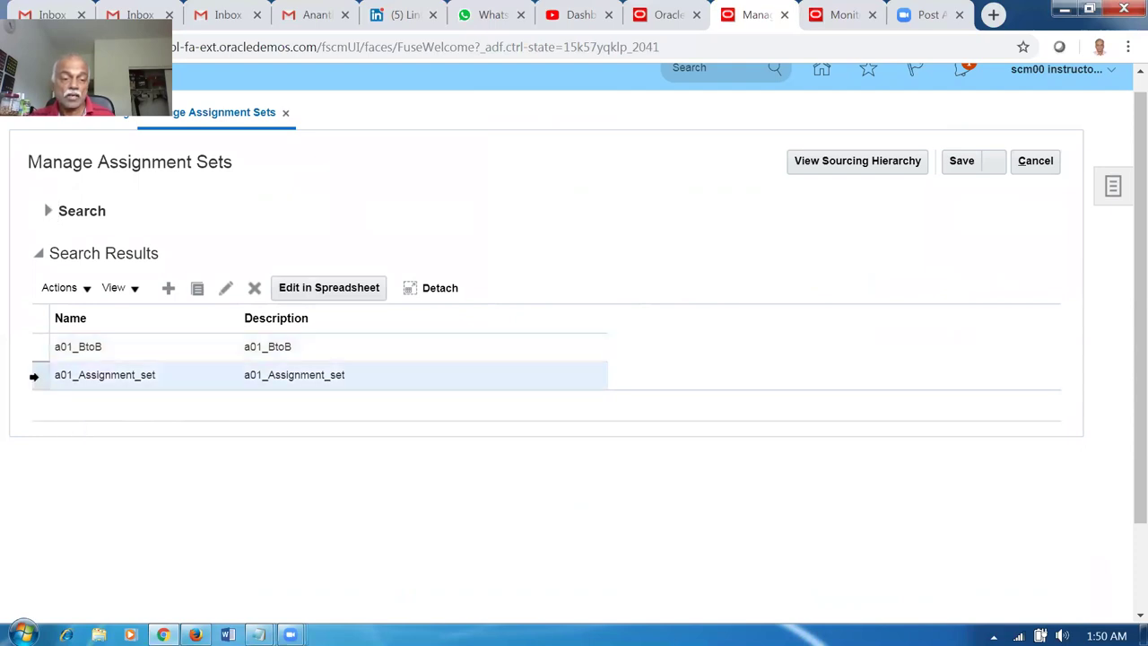
pyautogui.click(225, 287)
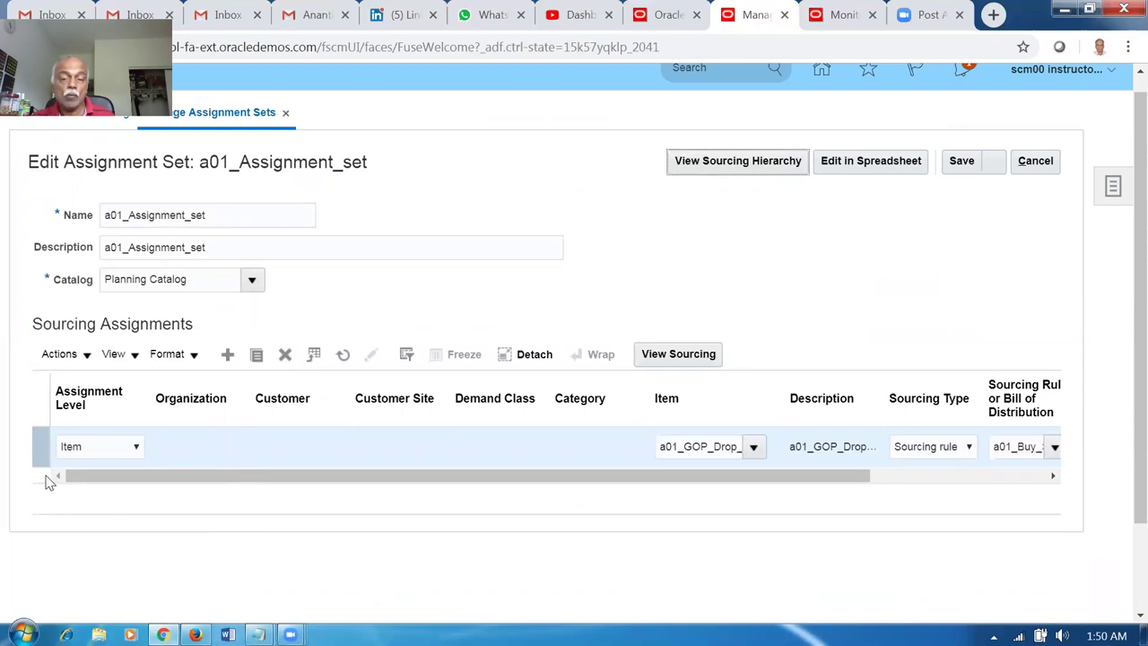
pyautogui.click(1050, 161)
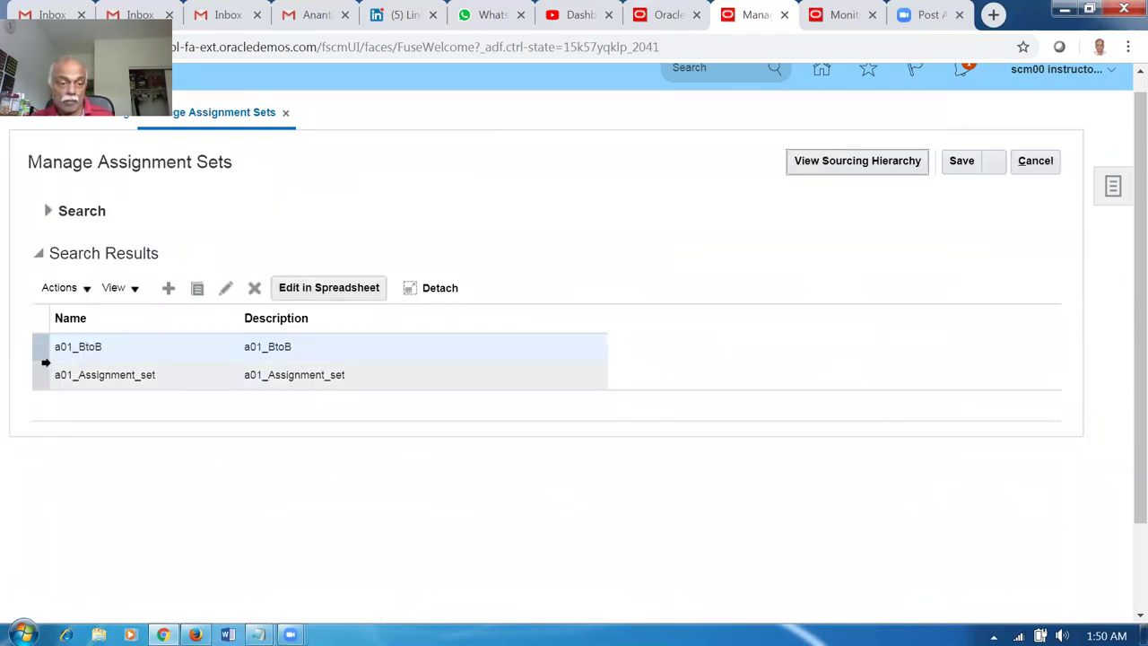
# View a01_BtoB unchanged, then return to the Global Order Promising overview.
pyautogui.click(47, 351)
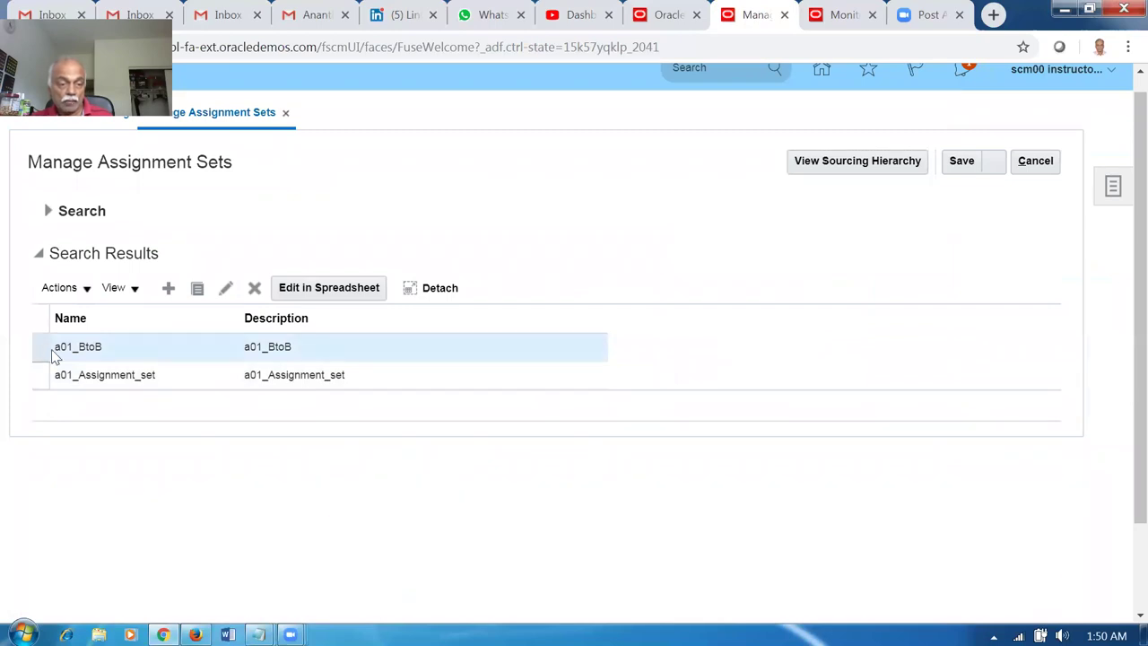
pyautogui.click(226, 289)
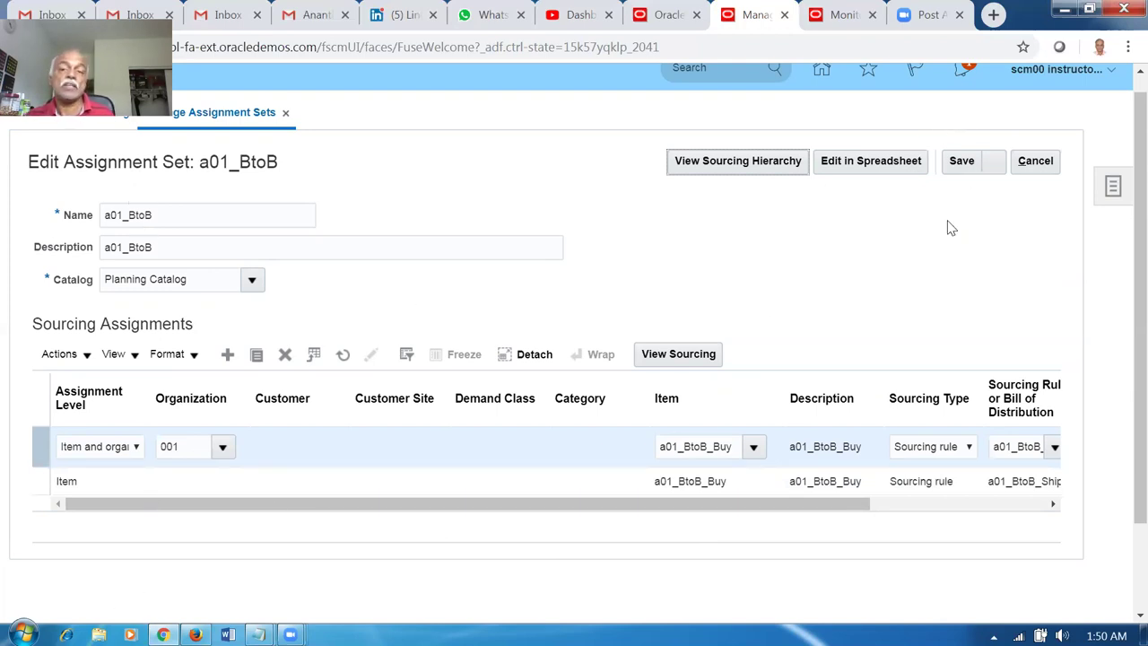
pyautogui.click(1041, 163)
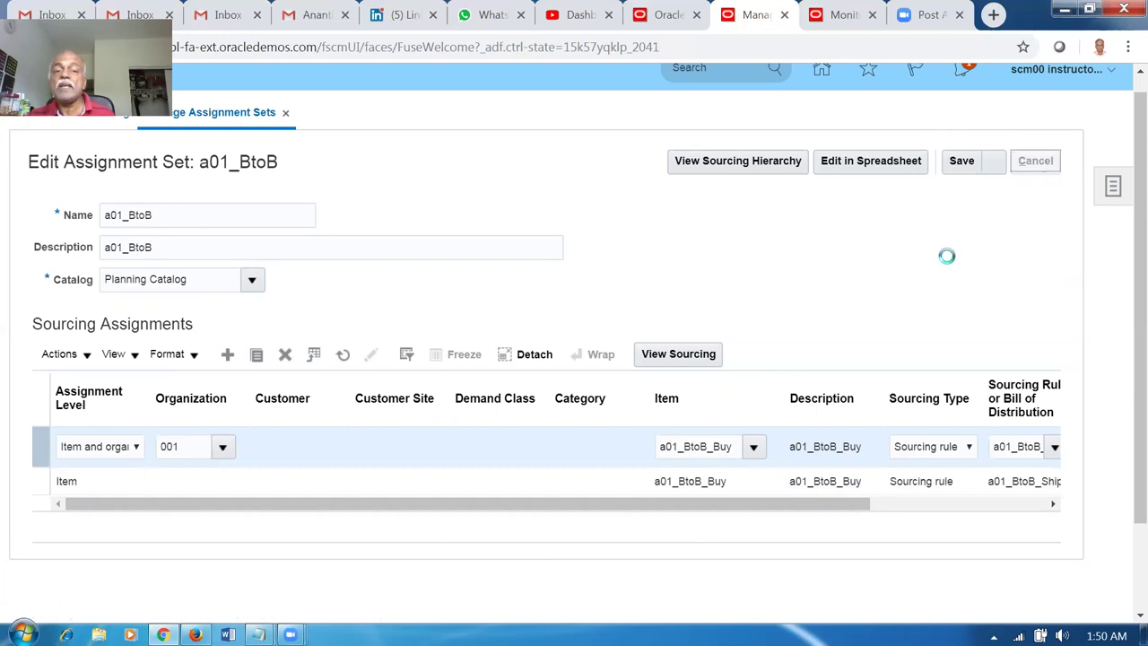
pyautogui.click(1039, 170)
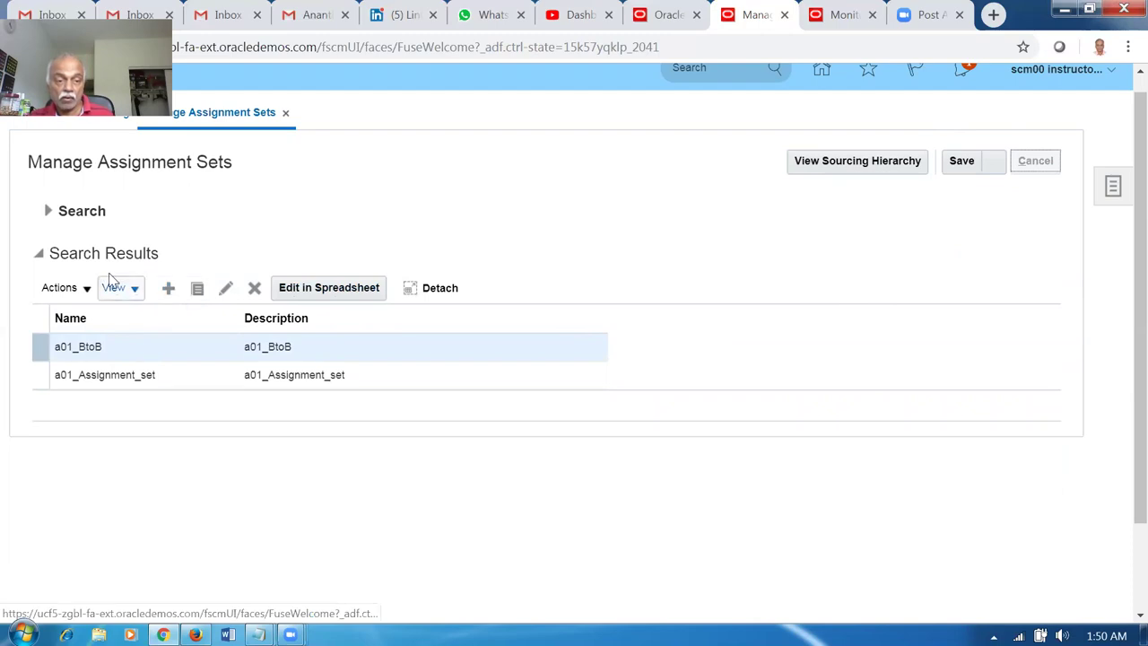
# List all existing assignment sets on the Manage Assignment Sets page.
pyautogui.click(1113, 188)
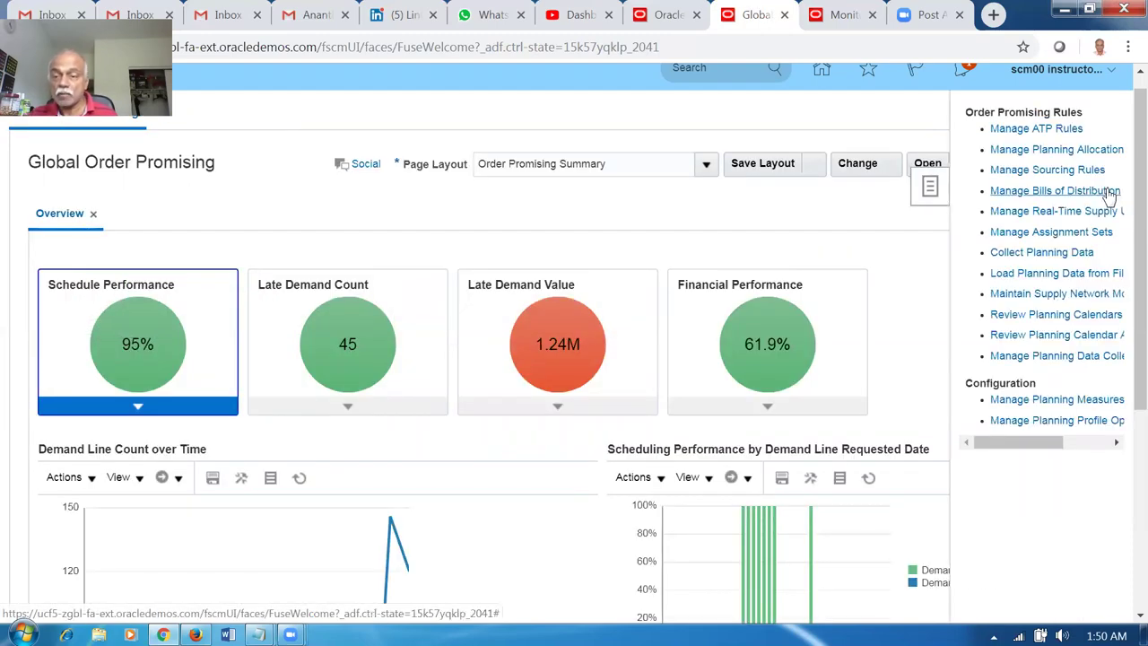
pyautogui.click(1052, 231)
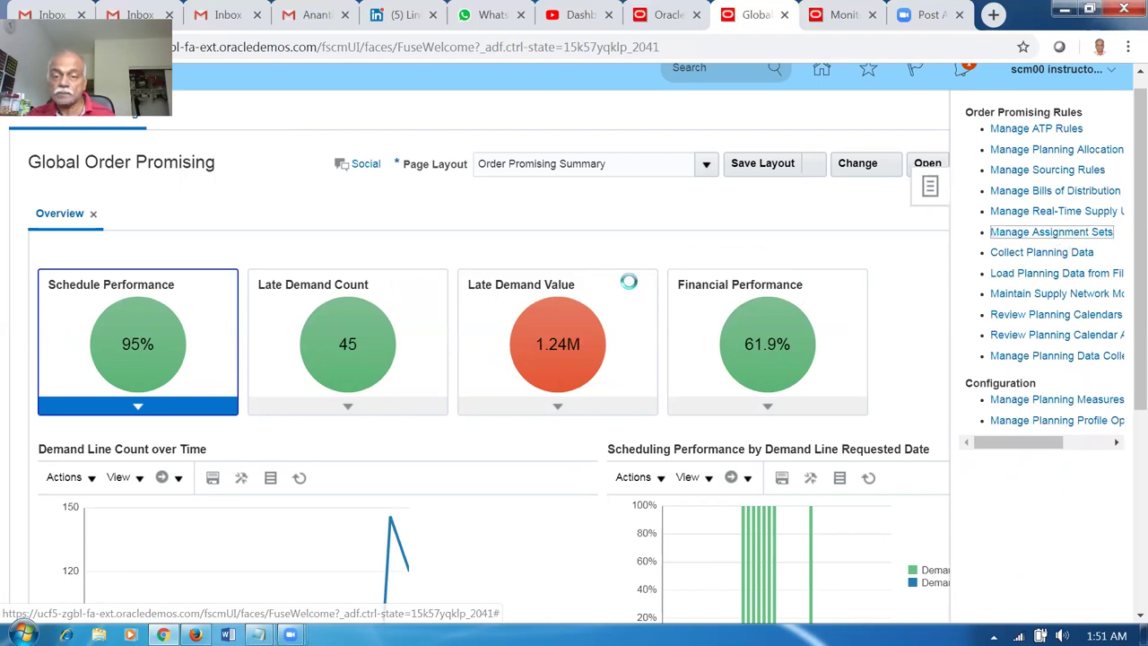
pyautogui.click(986, 276)
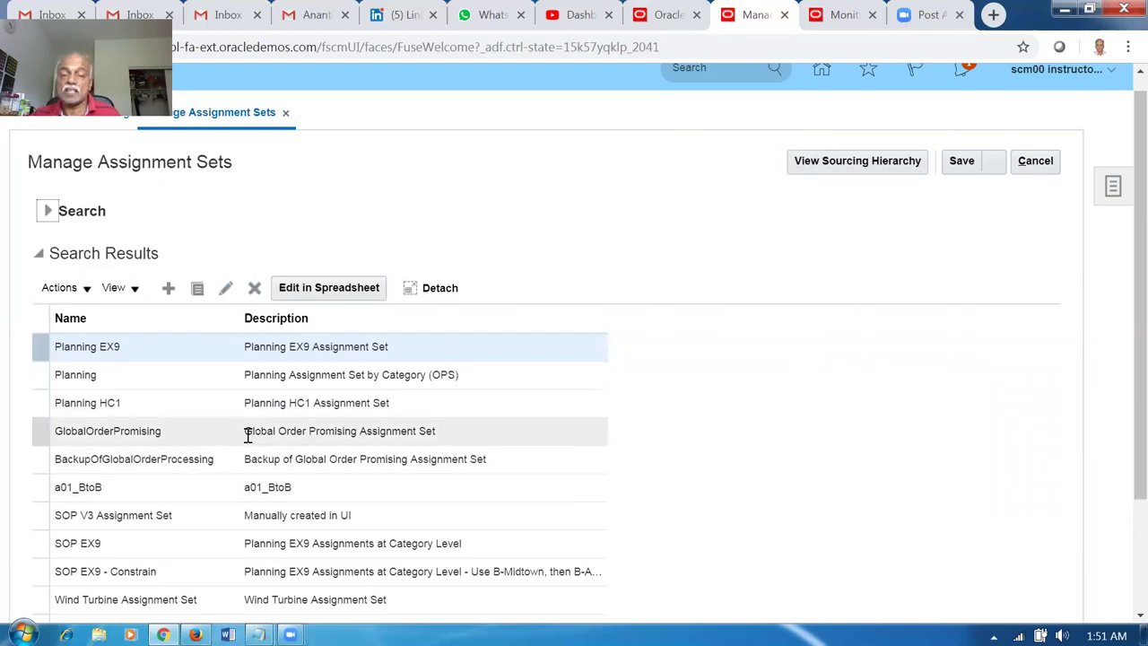
# Duplicate the scheduled processes (Monitor) browser tab.
pyautogui.click(854, 18)
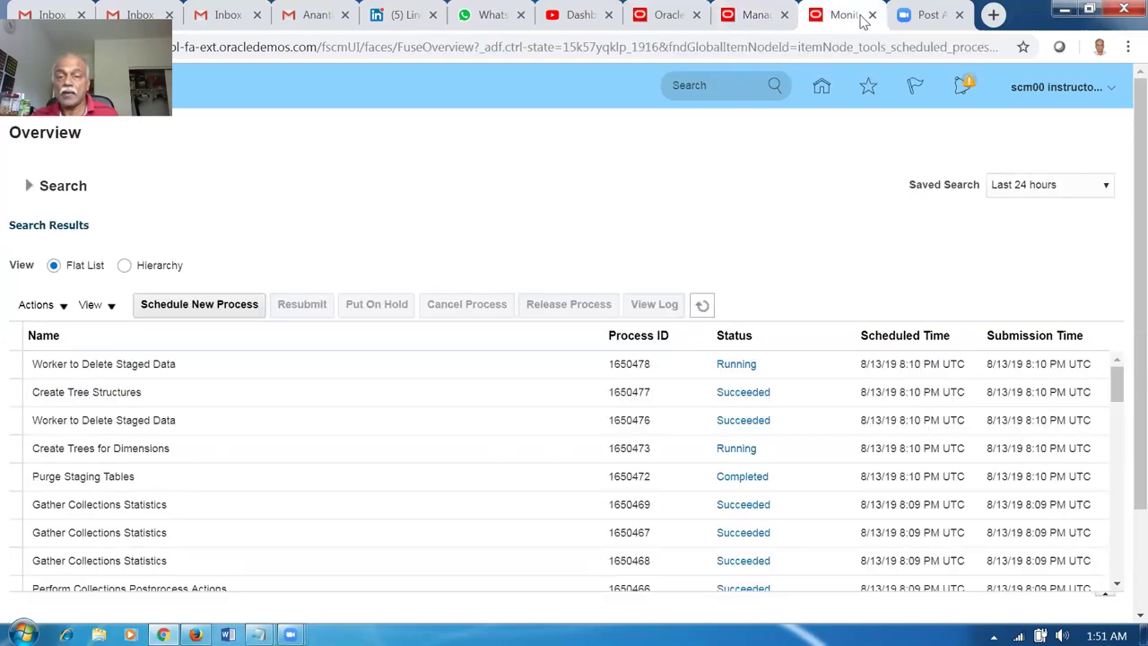
pyautogui.rightClick(861, 23)
pyautogui.click(886, 83)
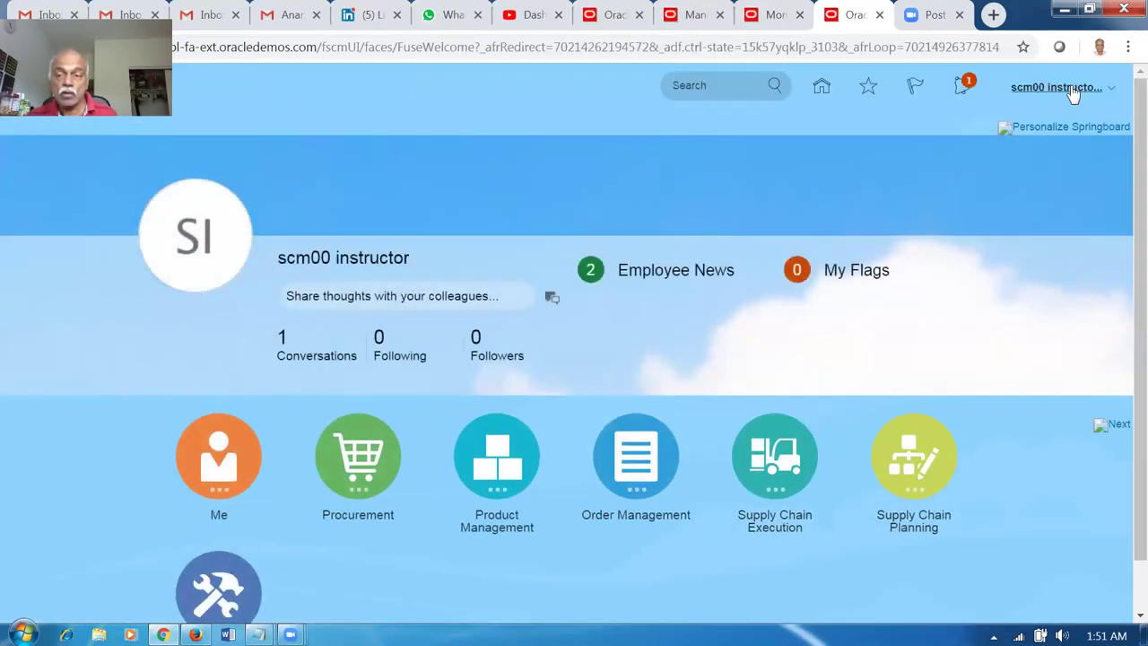
# In Setup and Maintenance, search tasks for man%admin%pro% and open Manage Administrator Profile Values.
pyautogui.click(1070, 93)
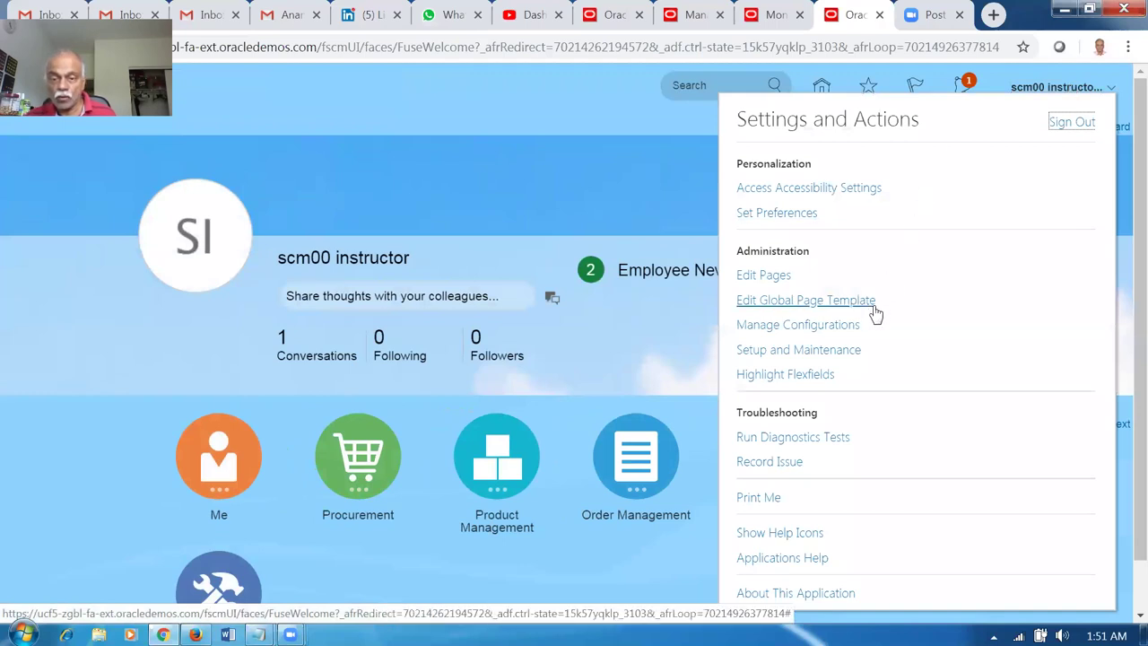
pyautogui.click(831, 349)
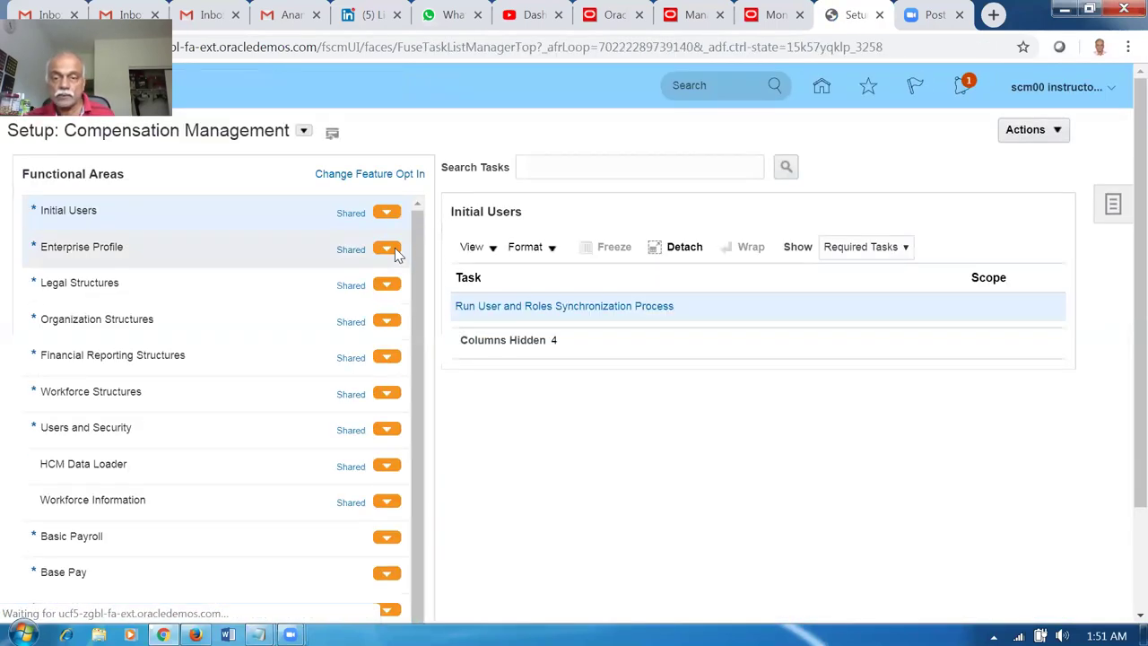
pyautogui.click(1113, 207)
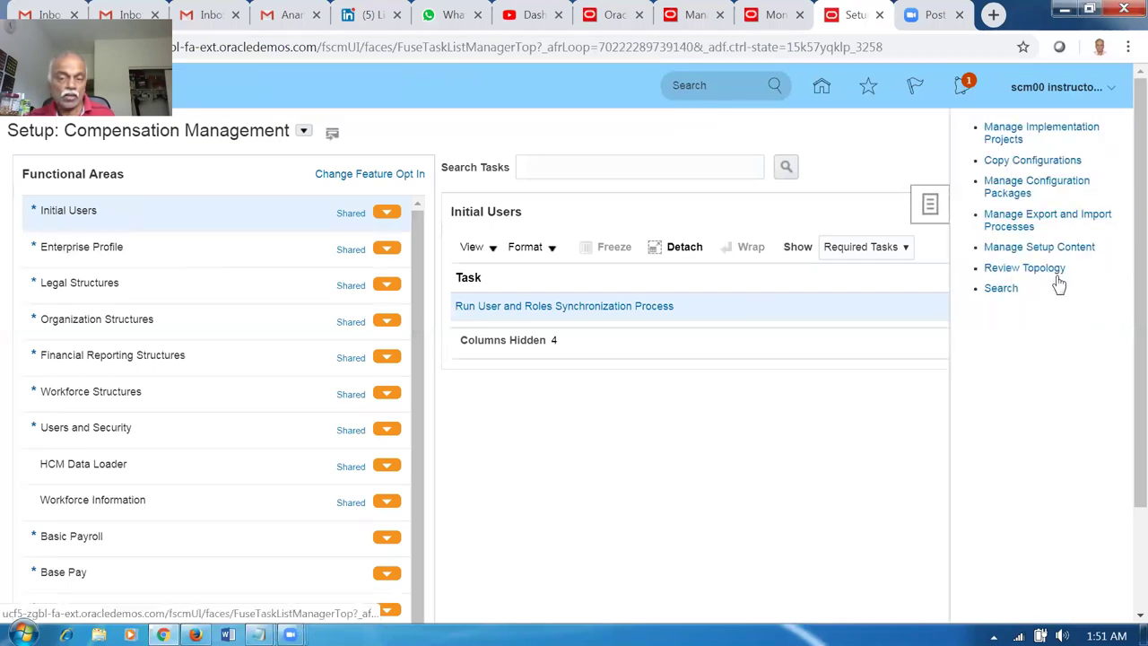
pyautogui.click(1000, 289)
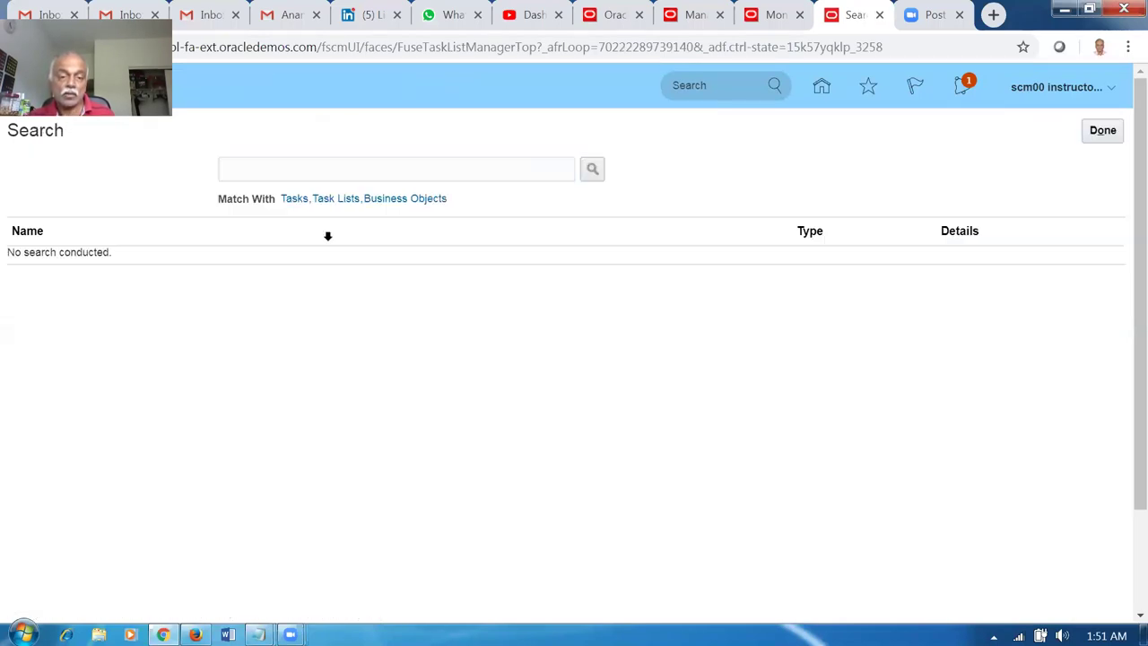
pyautogui.click(359, 162)
pyautogui.write('man%admin%')
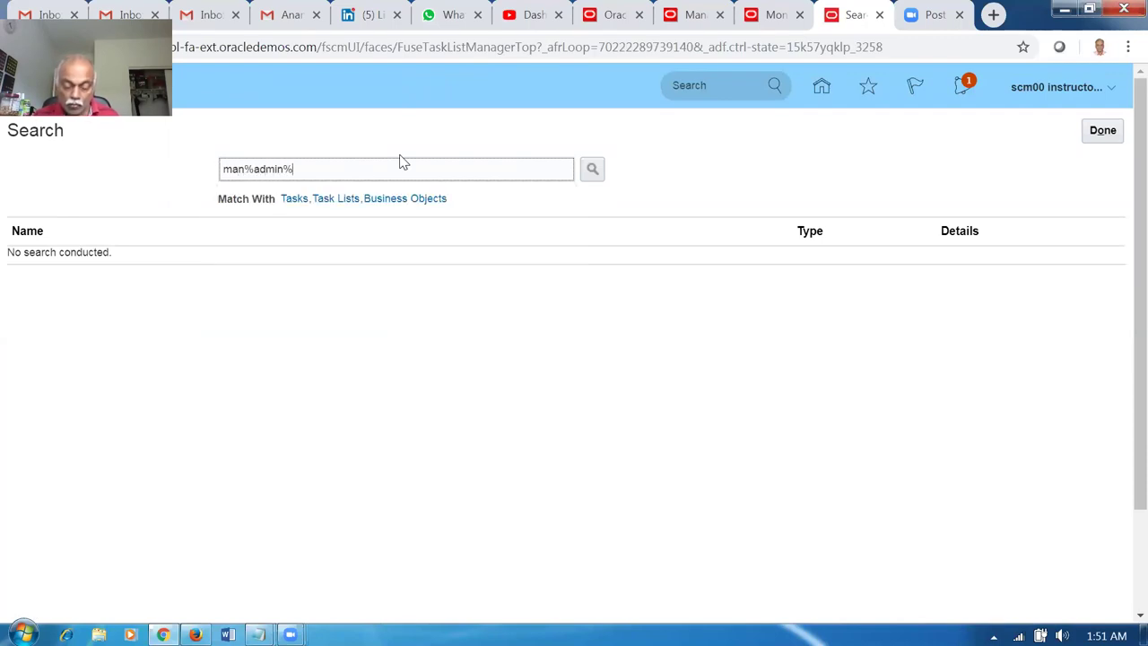
pyautogui.write('pro%')
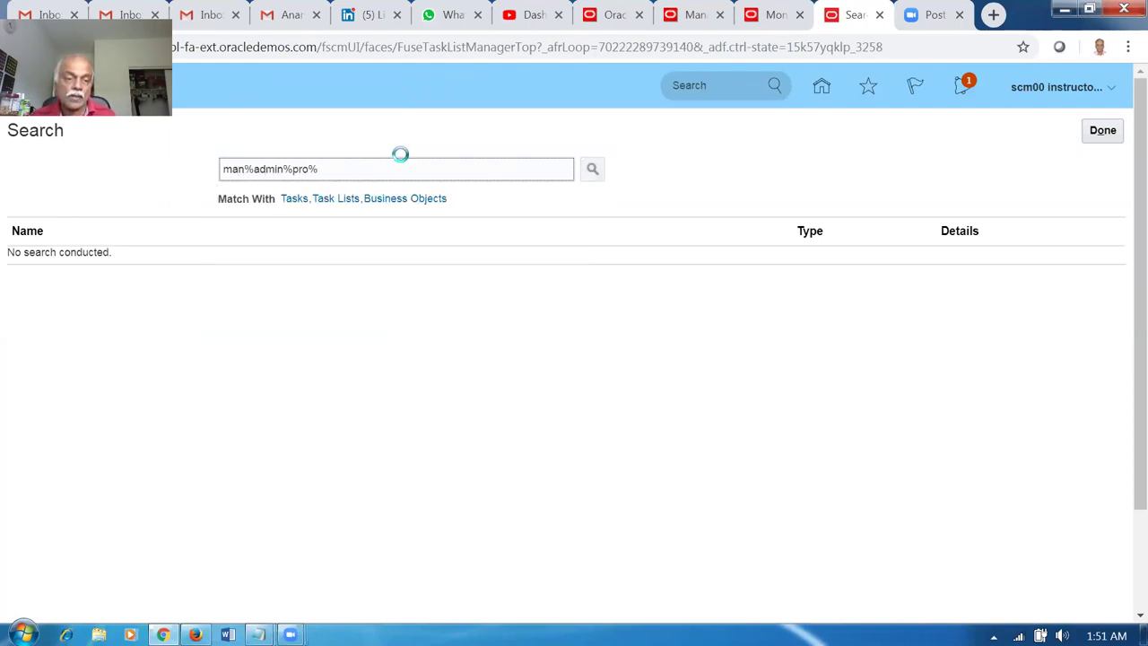
pyautogui.click(77, 262)
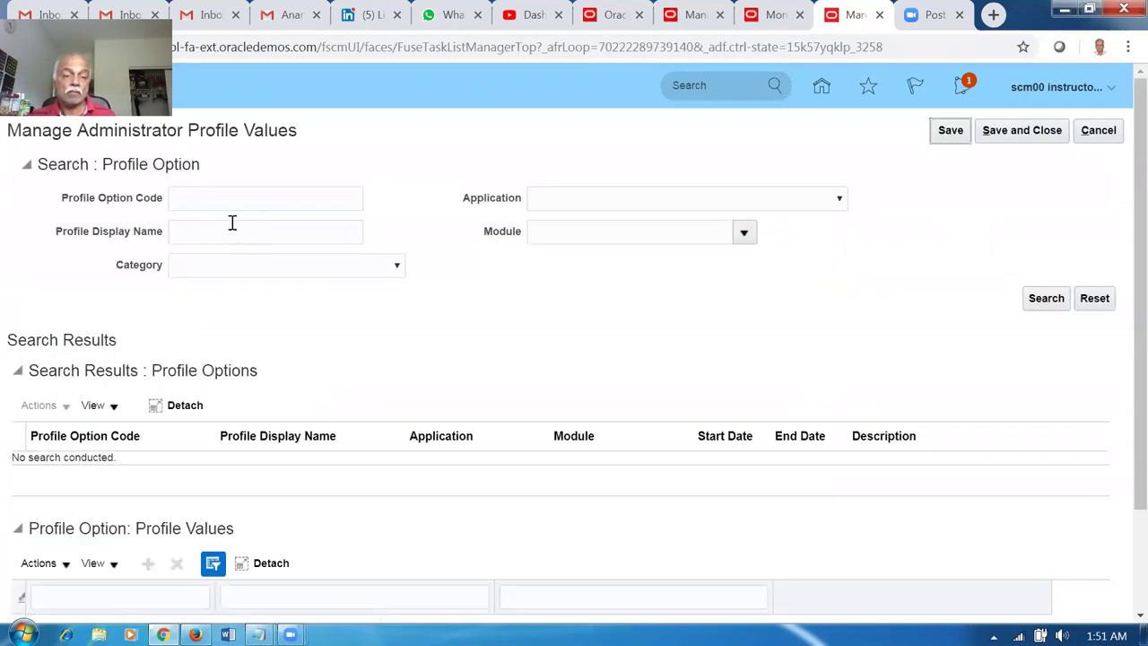
# Search profile option code MSP%DEF% and check MSP_DEFAULT_ASSIGNMENT_SET's Site value is a01_BtoB.
pyautogui.click(227, 205)
pyautogui.write('MSP%DEF%')
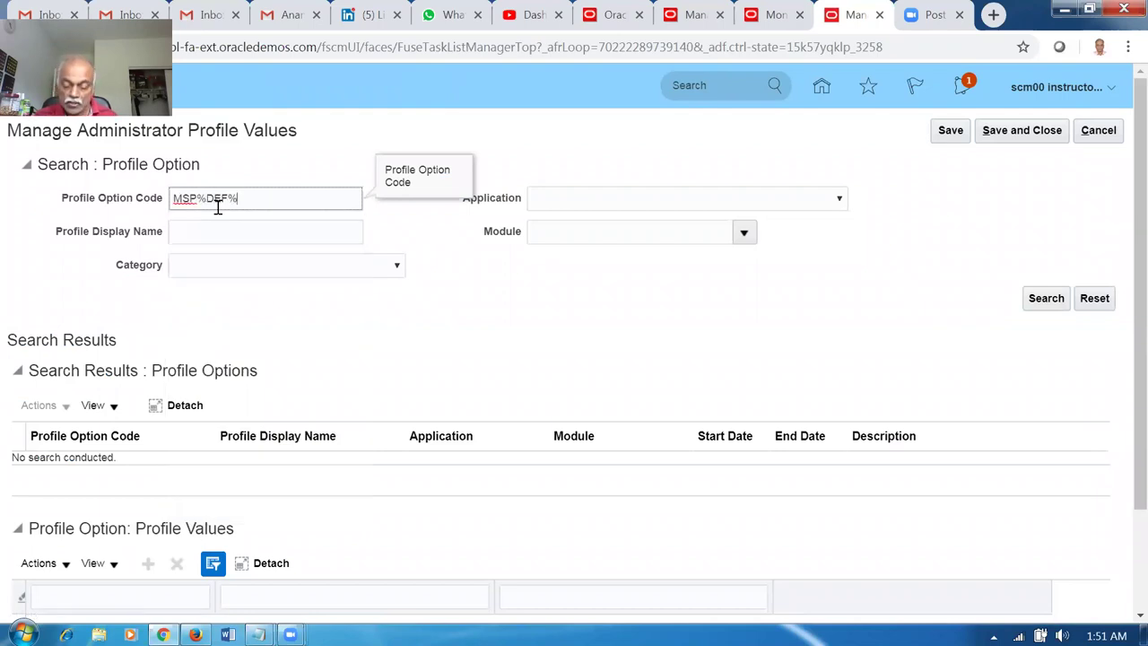
pyautogui.press('Return')
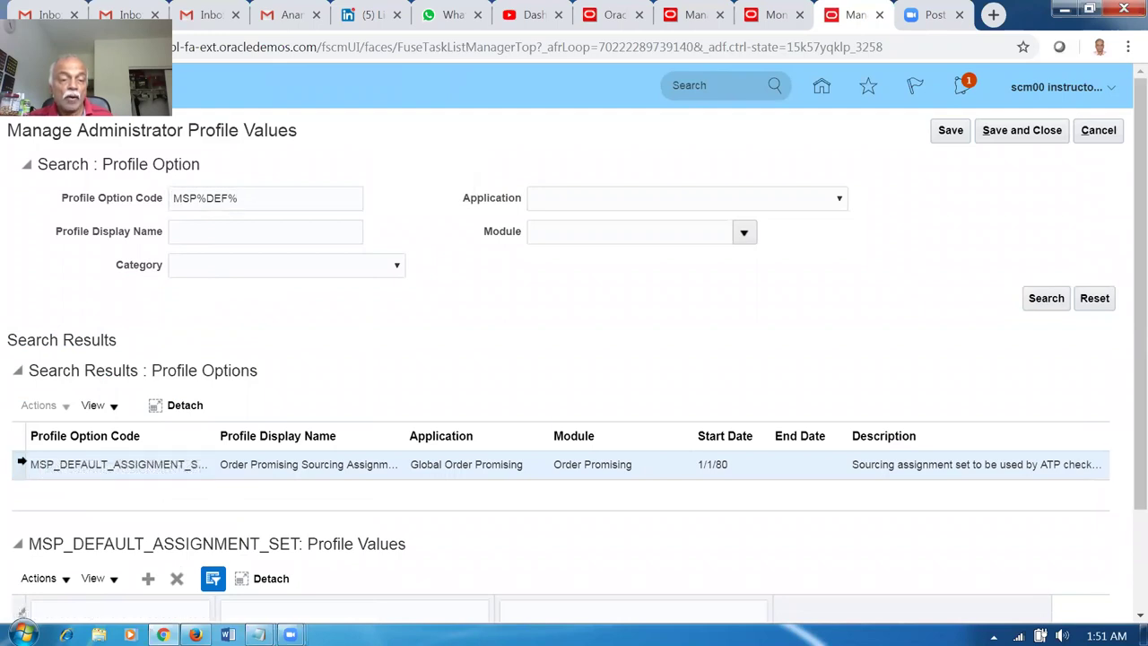
pyautogui.scroll(-3, 1122, 404)
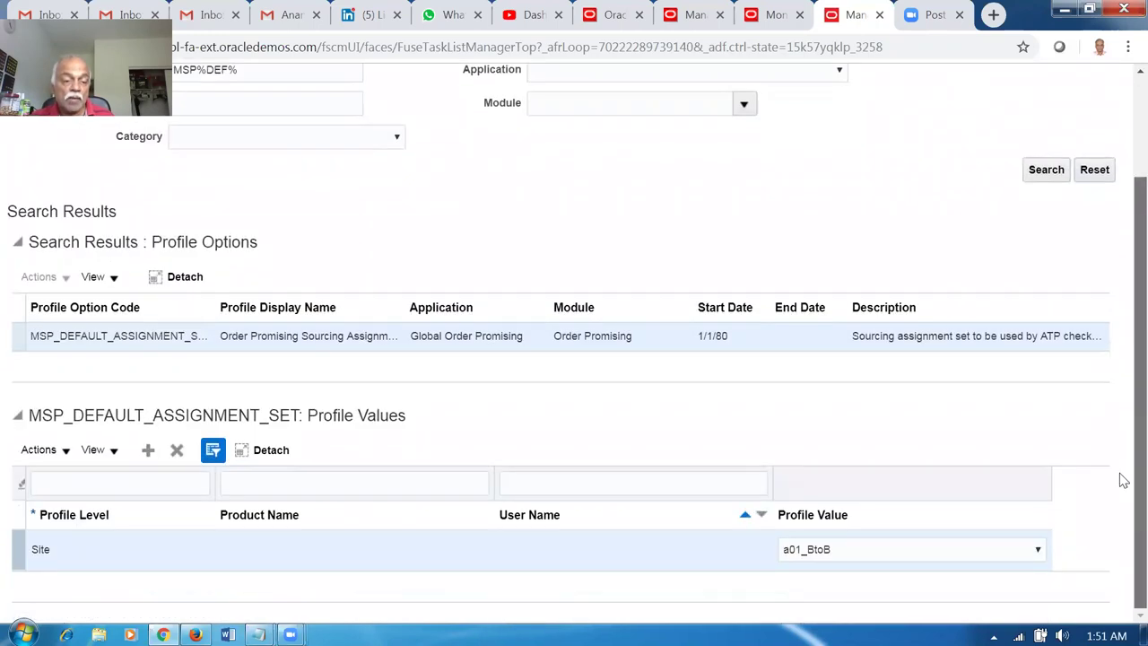
pyautogui.click(67, 554)
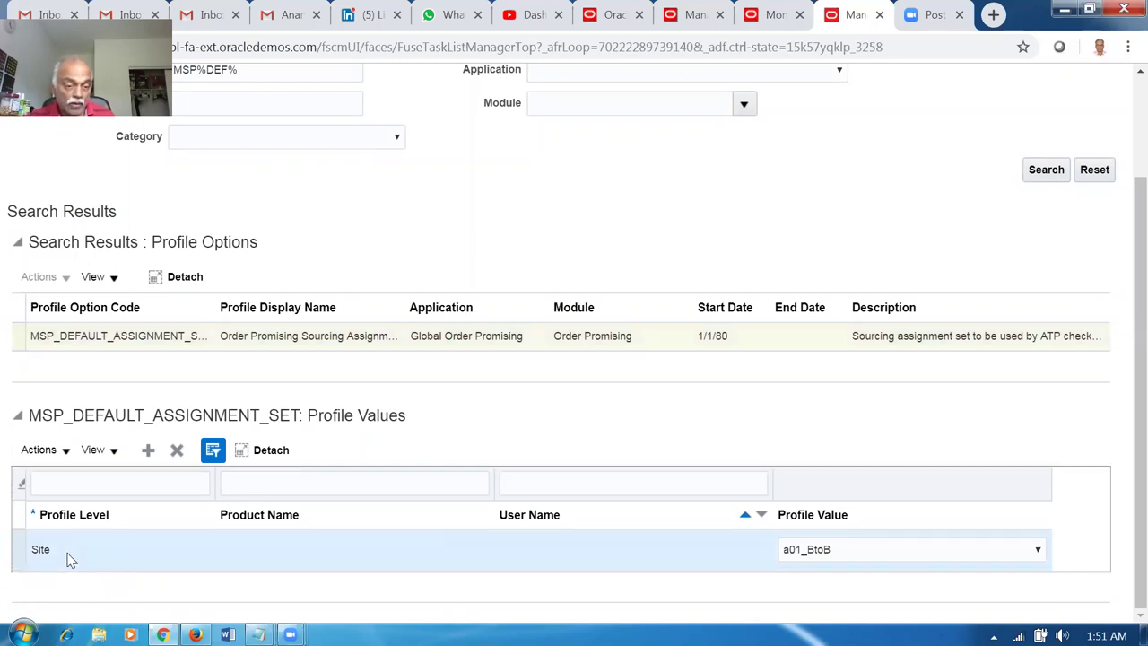
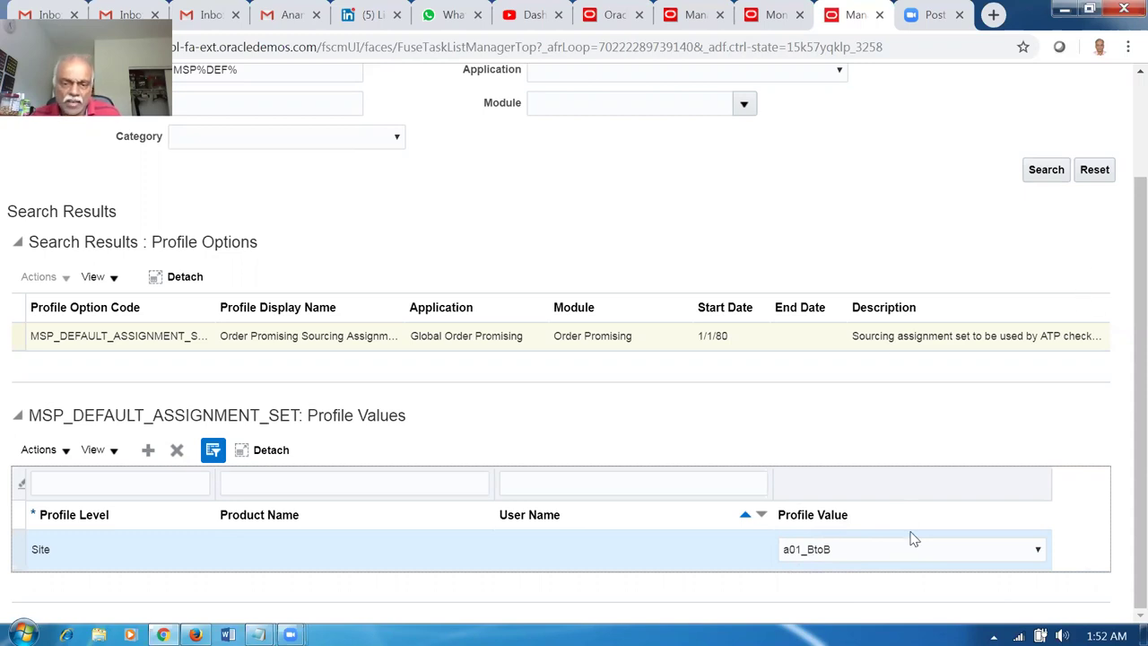
# Cancel the administrator profile values page without saving and switch to the Manage Assignment Sets tab.
pyautogui.scroll(3, 1121, 260)
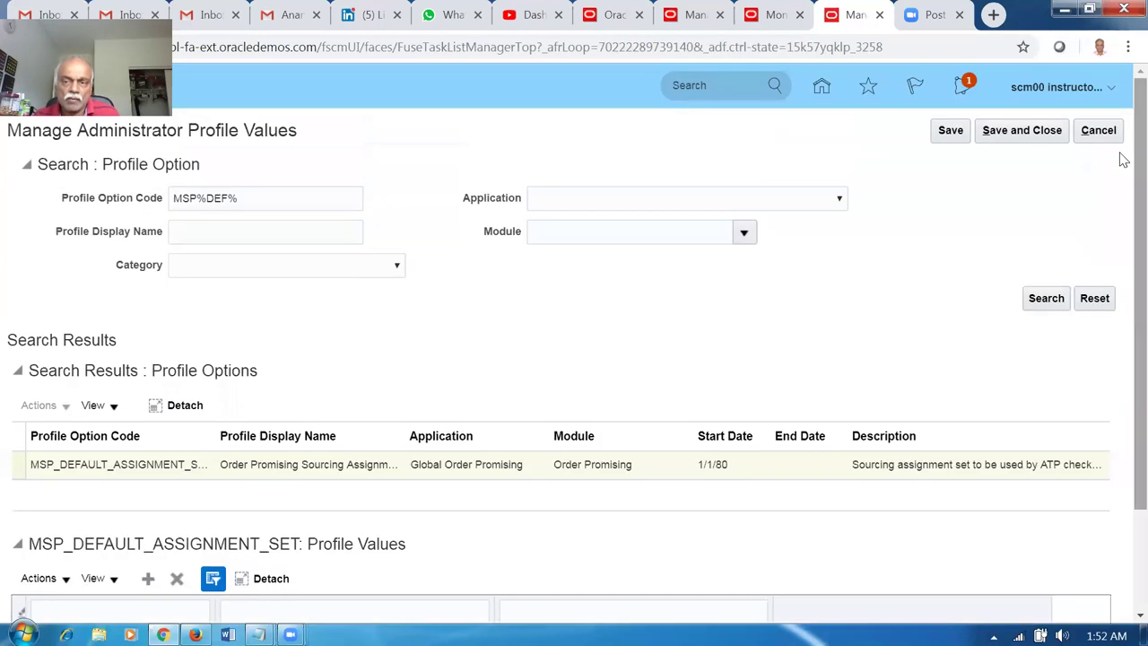
pyautogui.click(1099, 132)
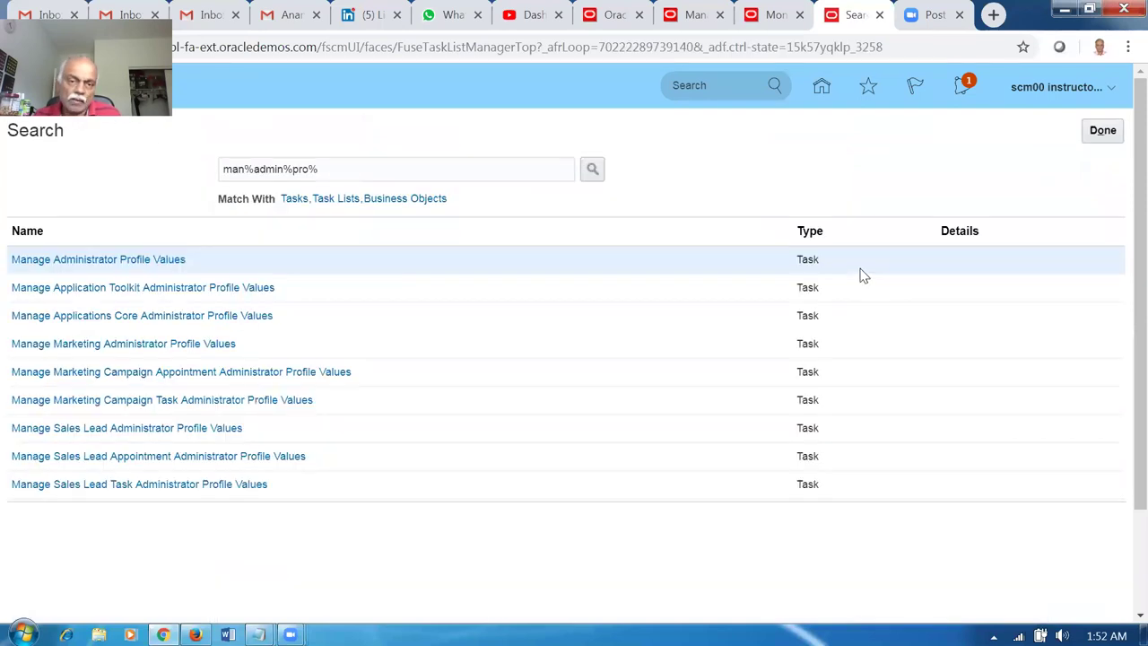
pyautogui.click(1097, 135)
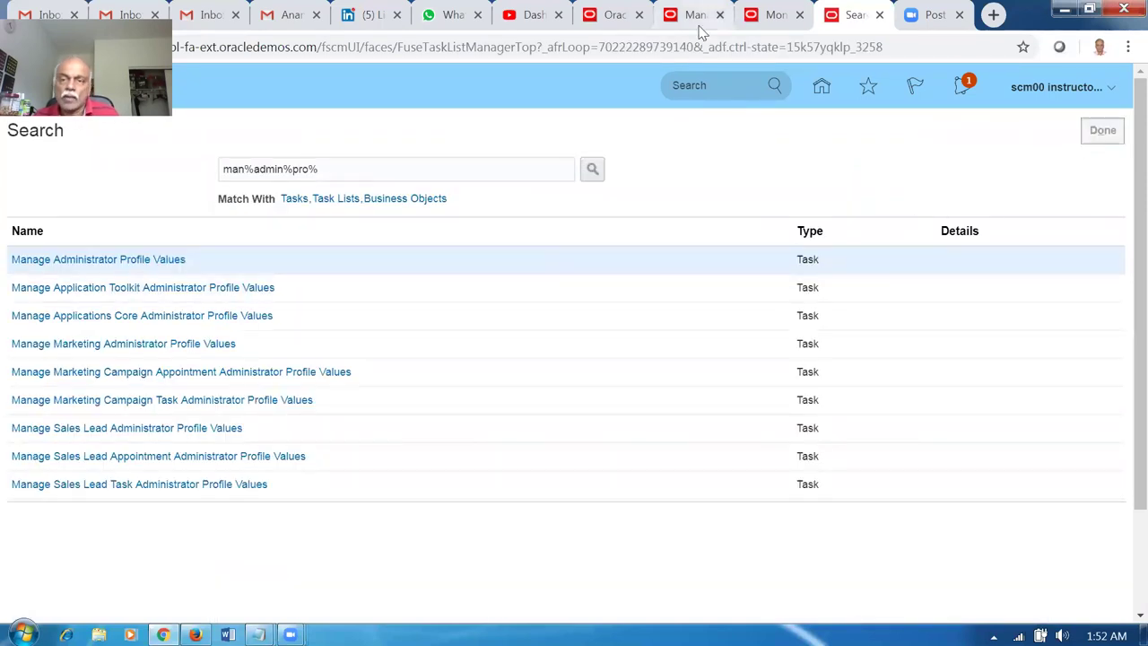
pyautogui.click(771, 15)
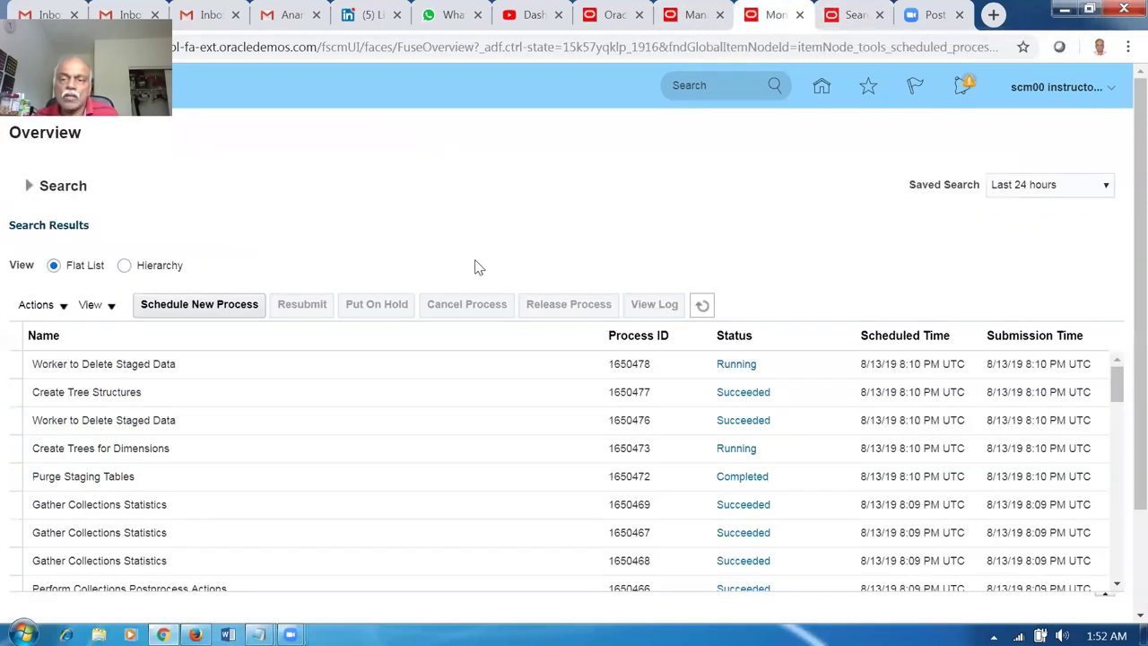
pyautogui.click(697, 32)
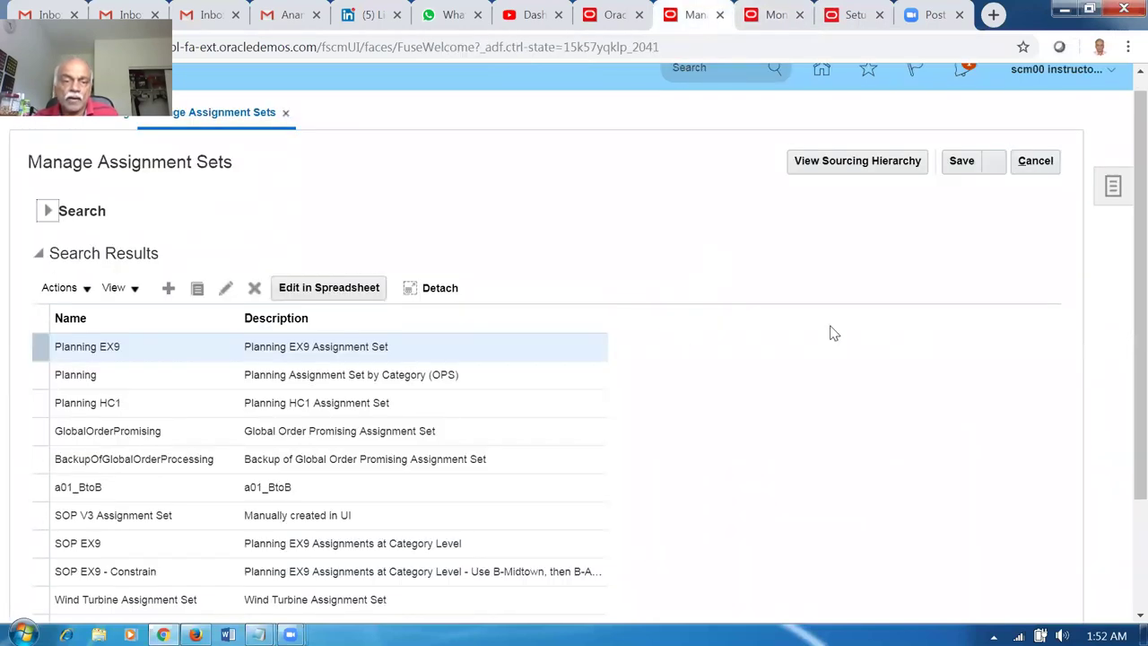
# Search assignment sets for A01, edit a01_BtoB, and add a sourcing assignment row.
pyautogui.click(47, 210)
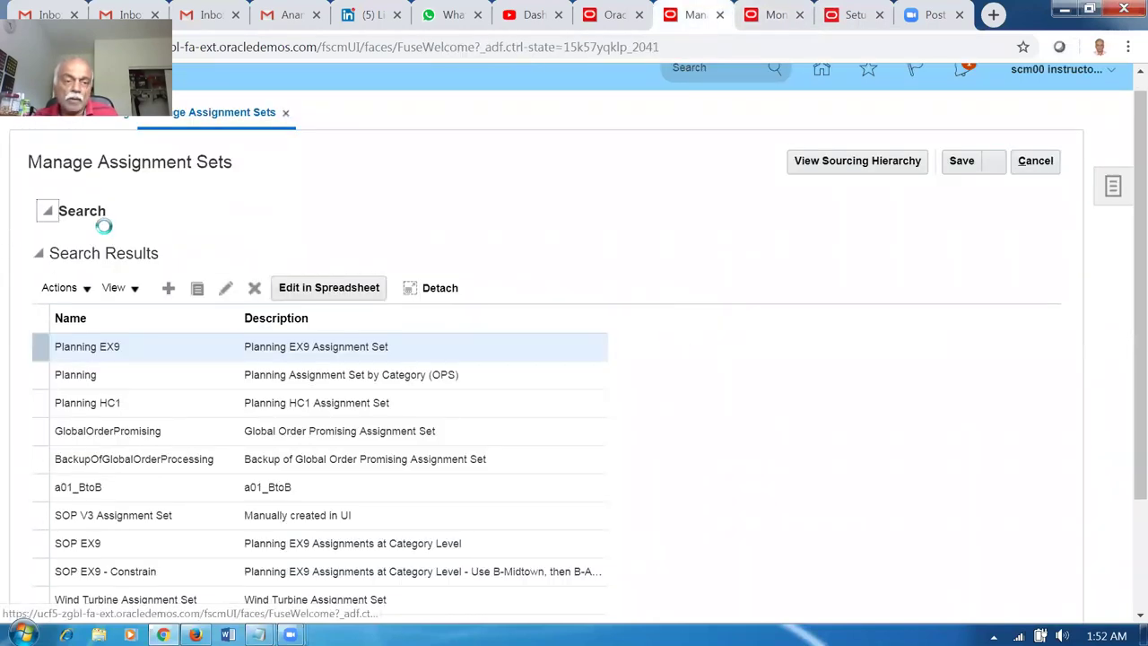
pyautogui.click(160, 242)
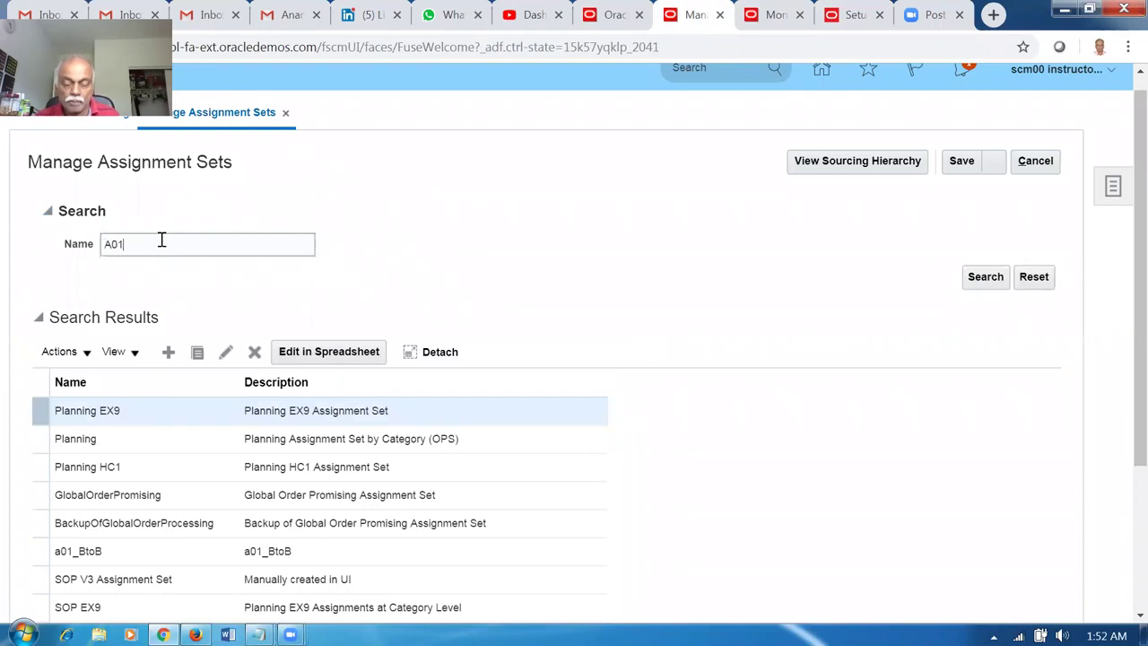
pyautogui.write('A01')
pyautogui.press('Return')
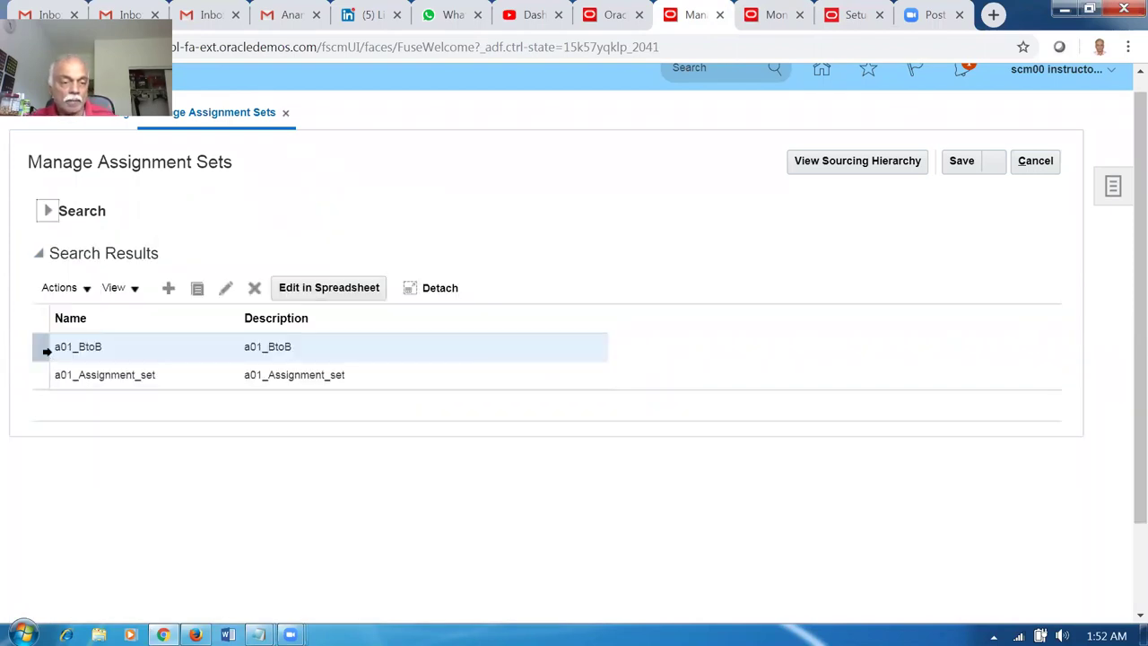
pyautogui.click(226, 289)
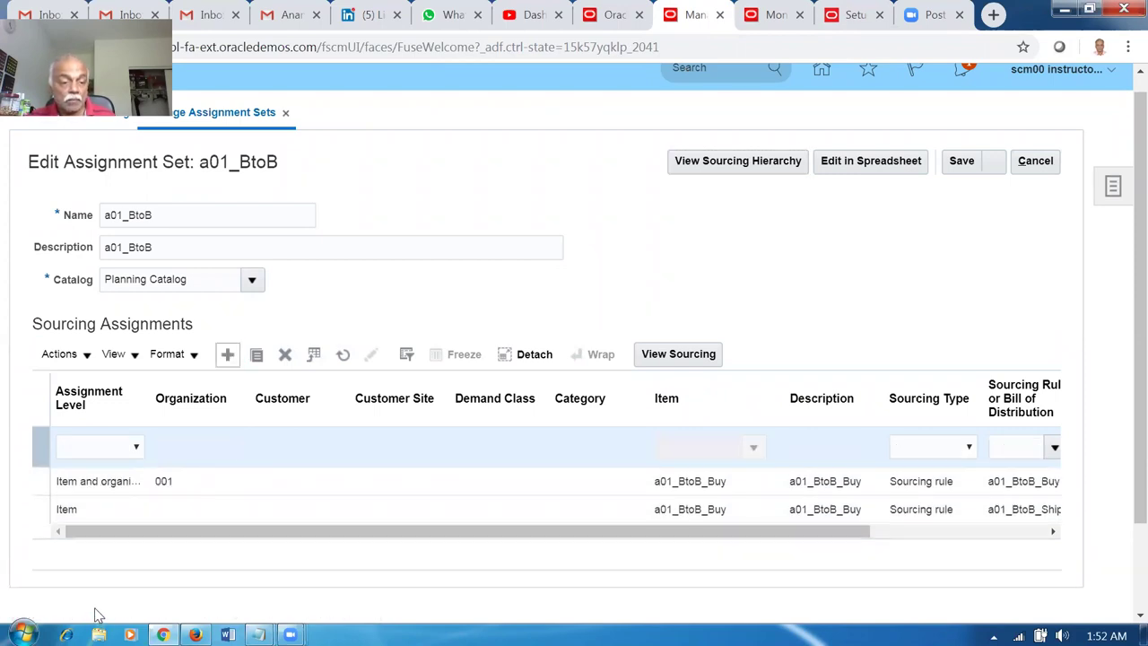
pyautogui.click(90, 448)
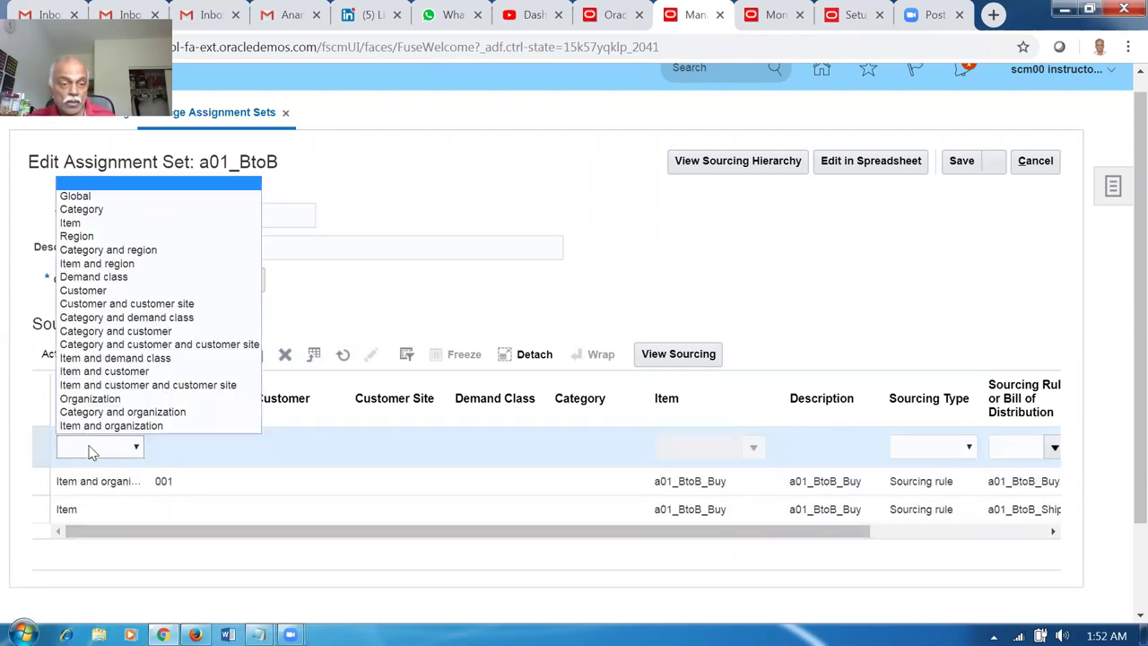
# Set the new row's level to Item and organization with item a01_BtoB_Transfer.
pyautogui.click(93, 425)
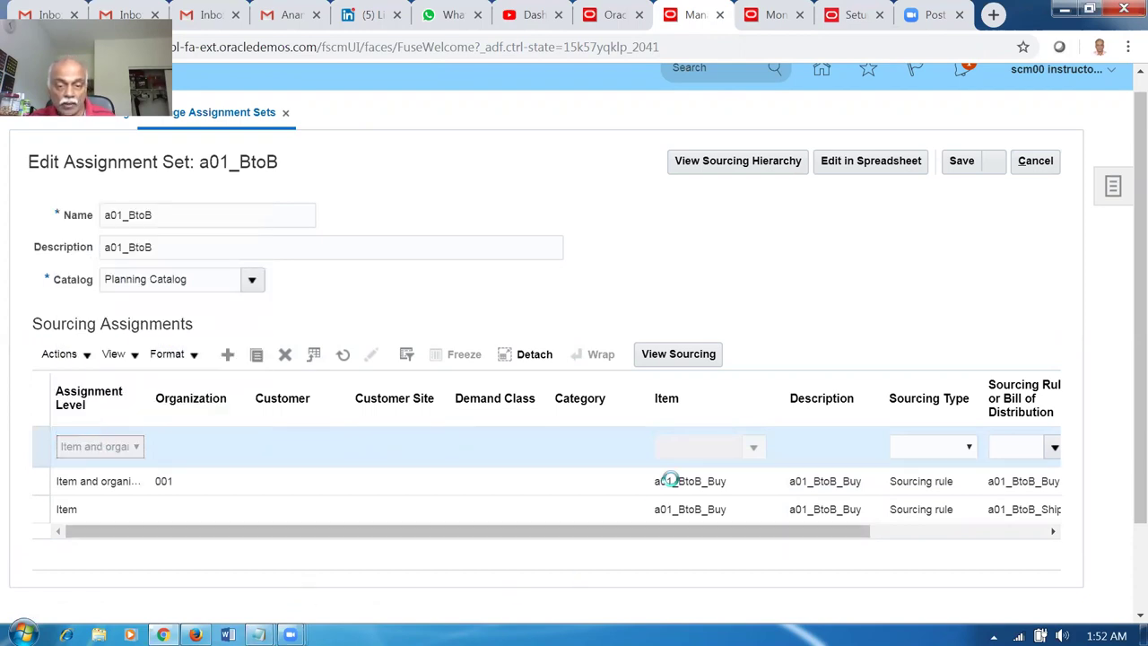
pyautogui.click(672, 446)
pyautogui.write('A01')
pyautogui.press('Tab')
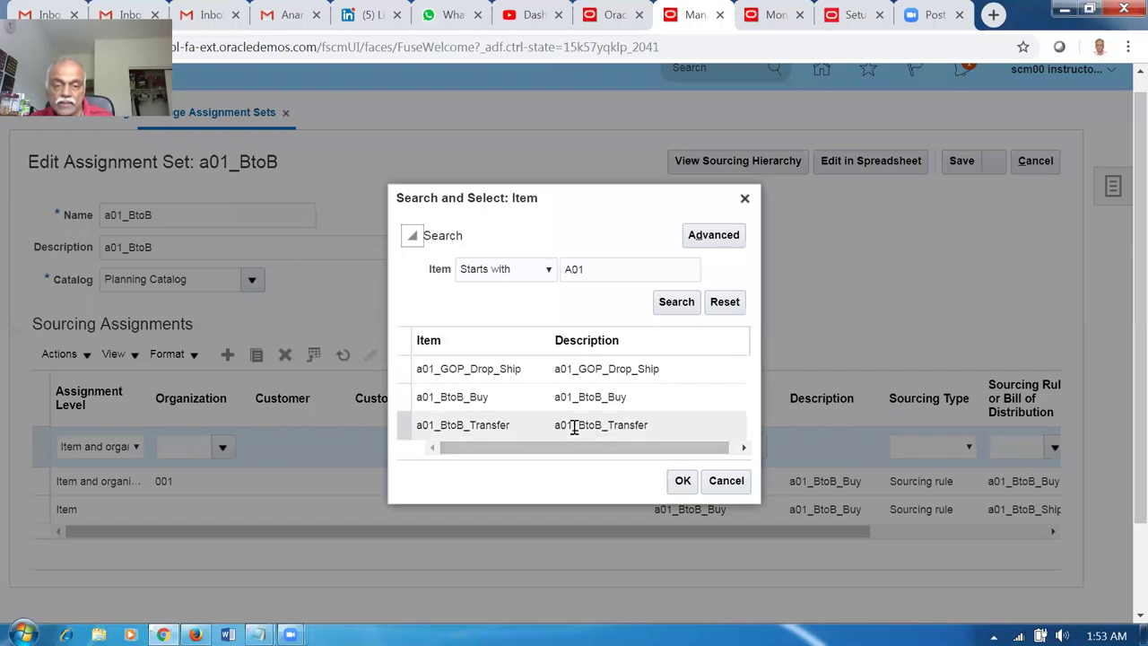
pyautogui.click(526, 426)
pyautogui.click(683, 480)
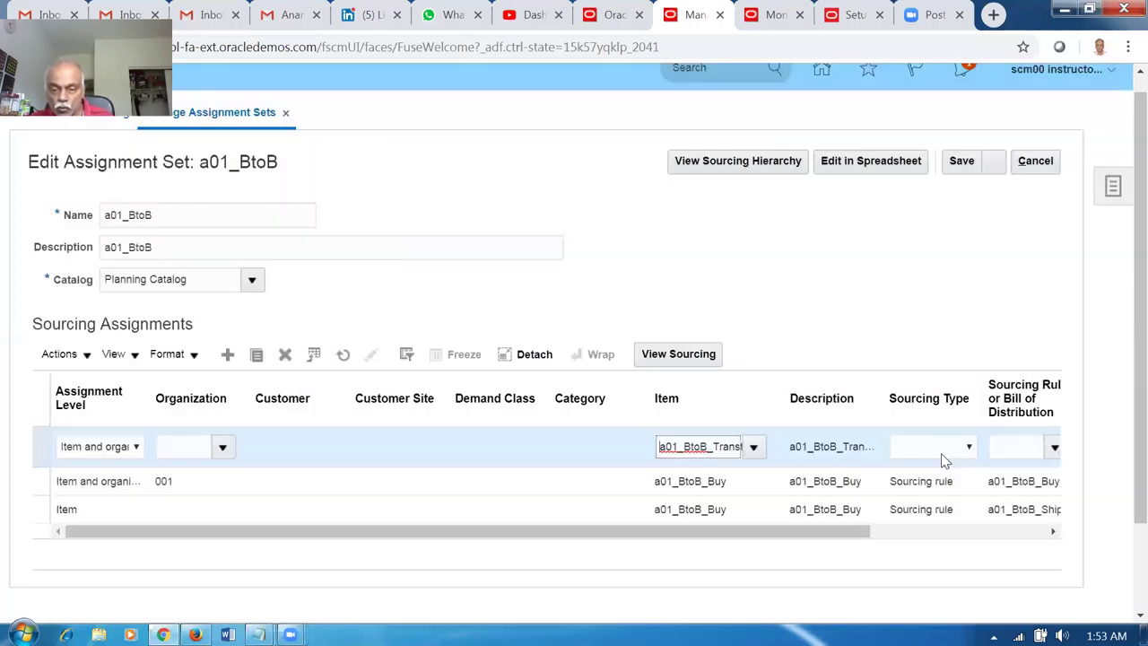
# Set the sourcing type to Sourcing rule and browse rules without choosing one.
pyautogui.click(942, 456)
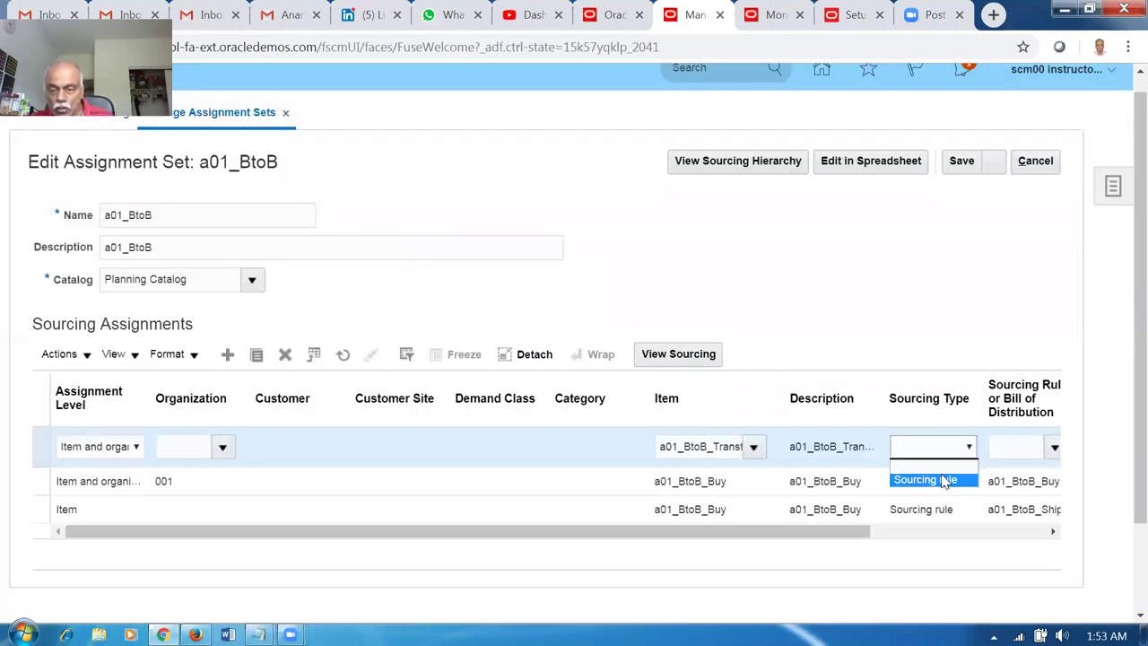
pyautogui.click(942, 480)
pyautogui.click(1008, 446)
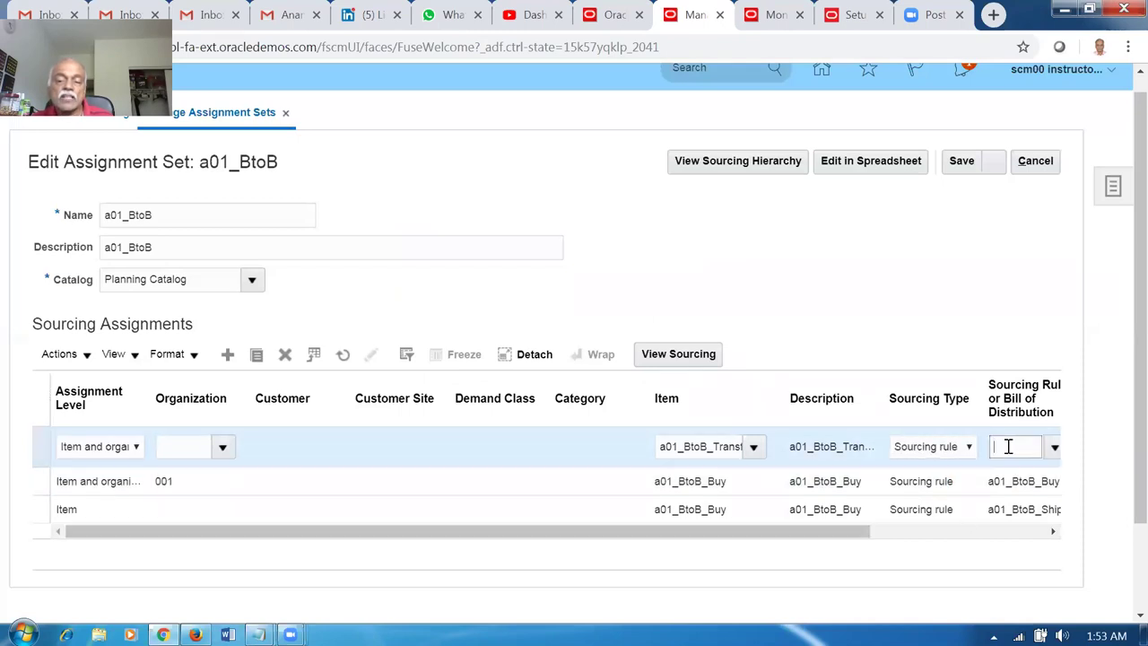
pyautogui.press('Tab')
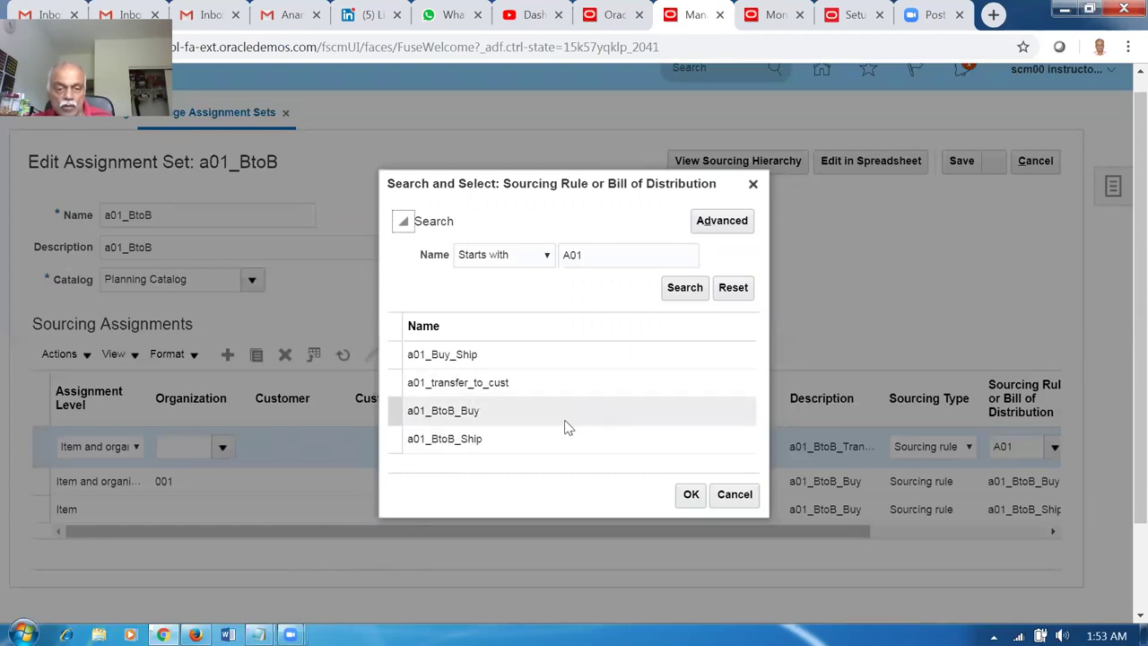
pyautogui.click(735, 496)
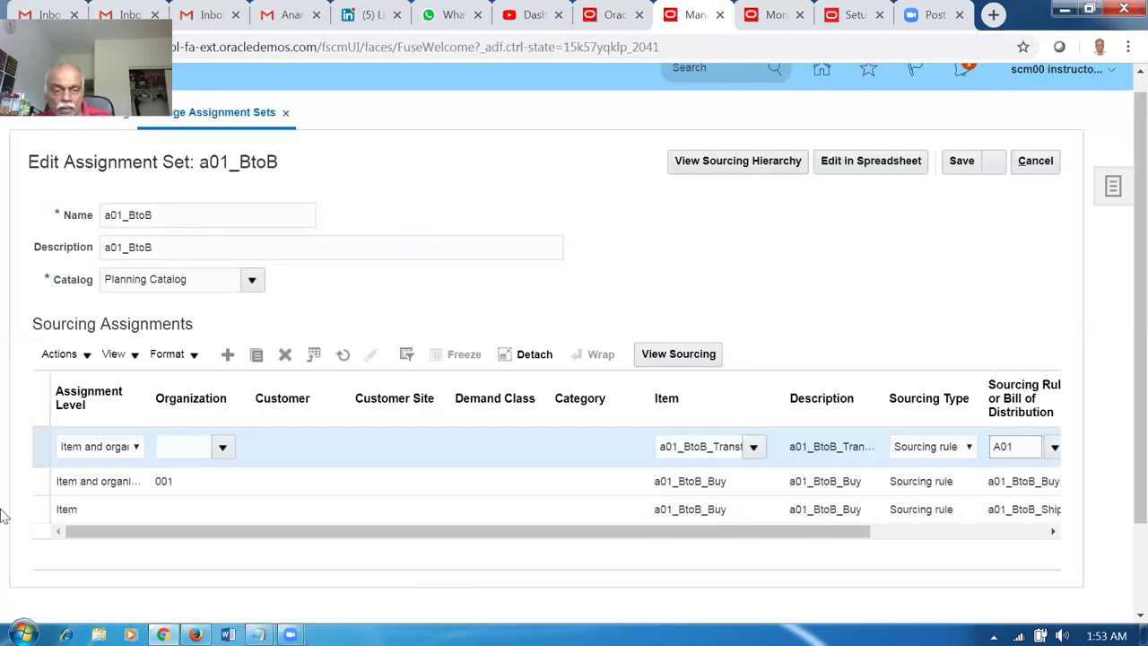
# Enter organization 001 and re-enter A01 as the sourcing rule.
pyautogui.click(198, 437)
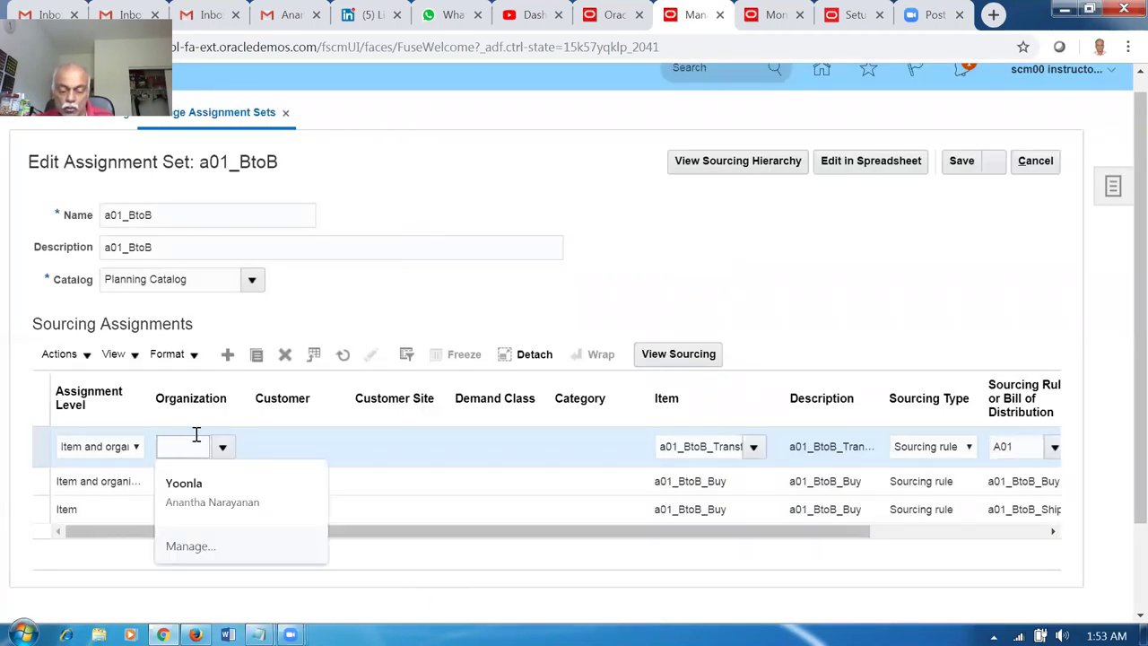
pyautogui.write('001')
pyautogui.press('Tab')
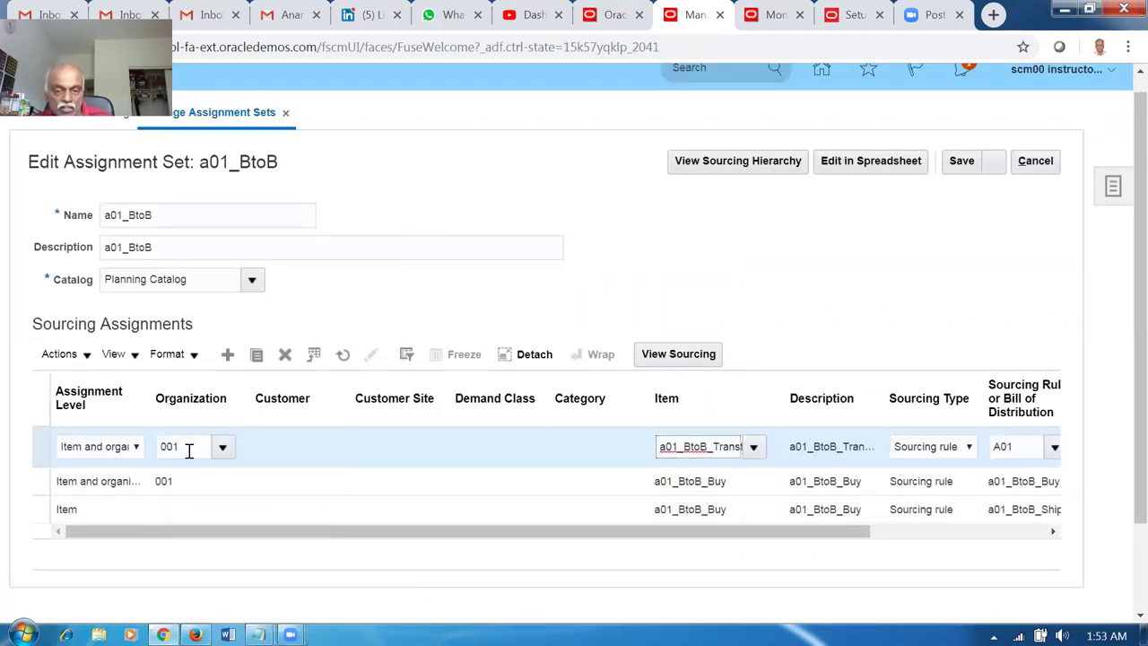
pyautogui.doubleClick(1007, 445)
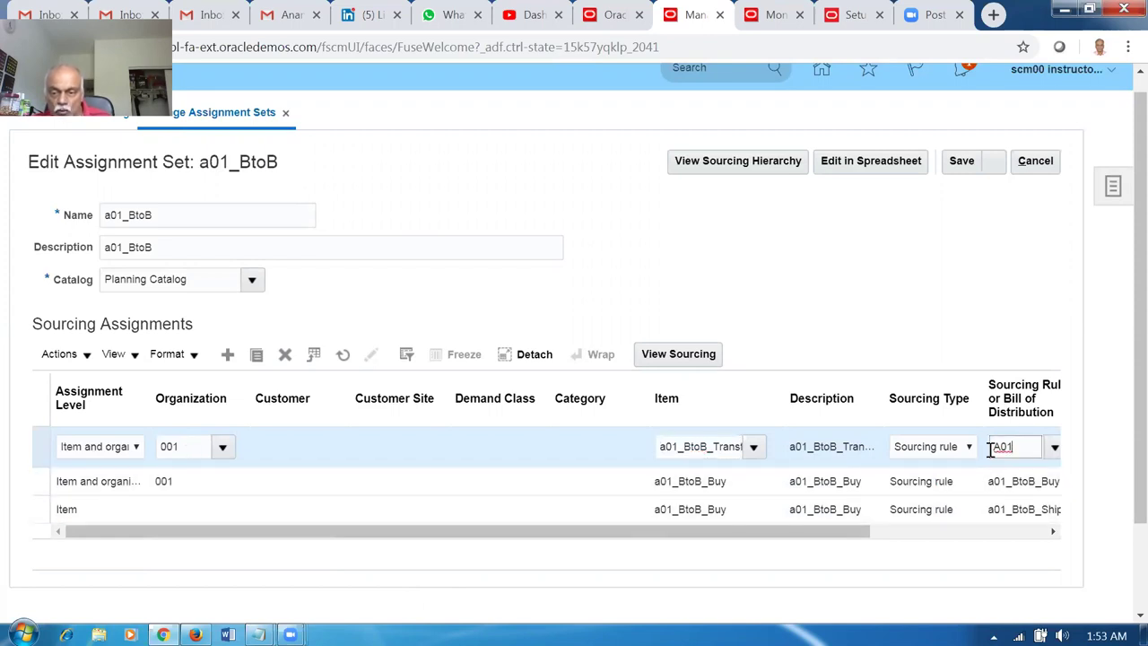
pyautogui.press('BackSpace')
pyautogui.write('A01')
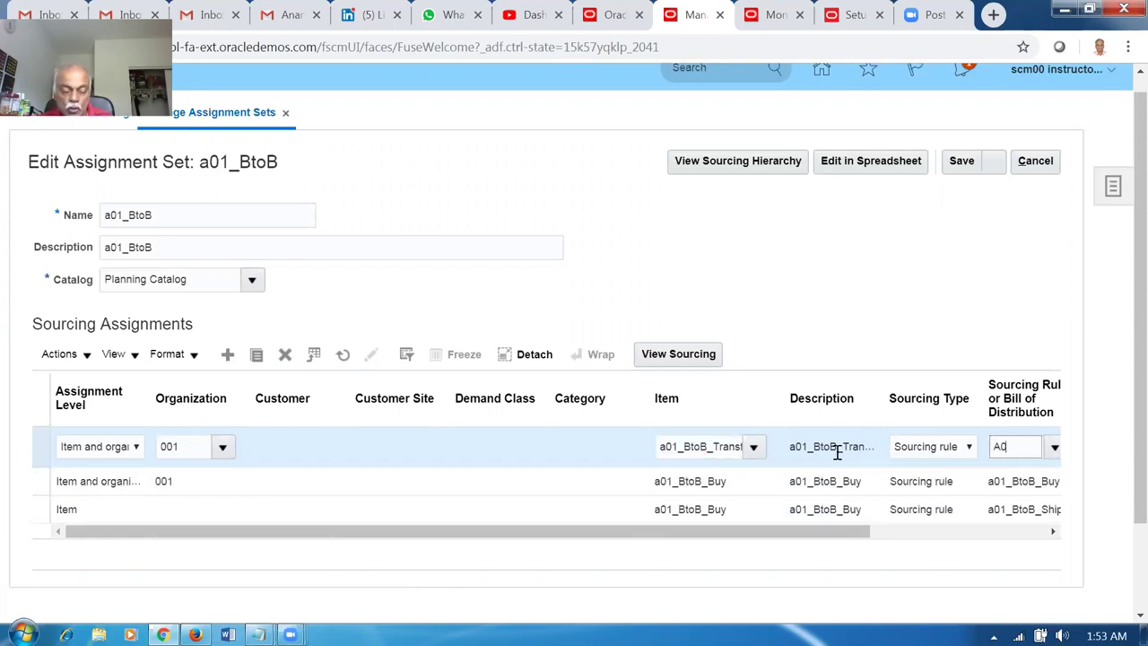
pyautogui.press('Tab')
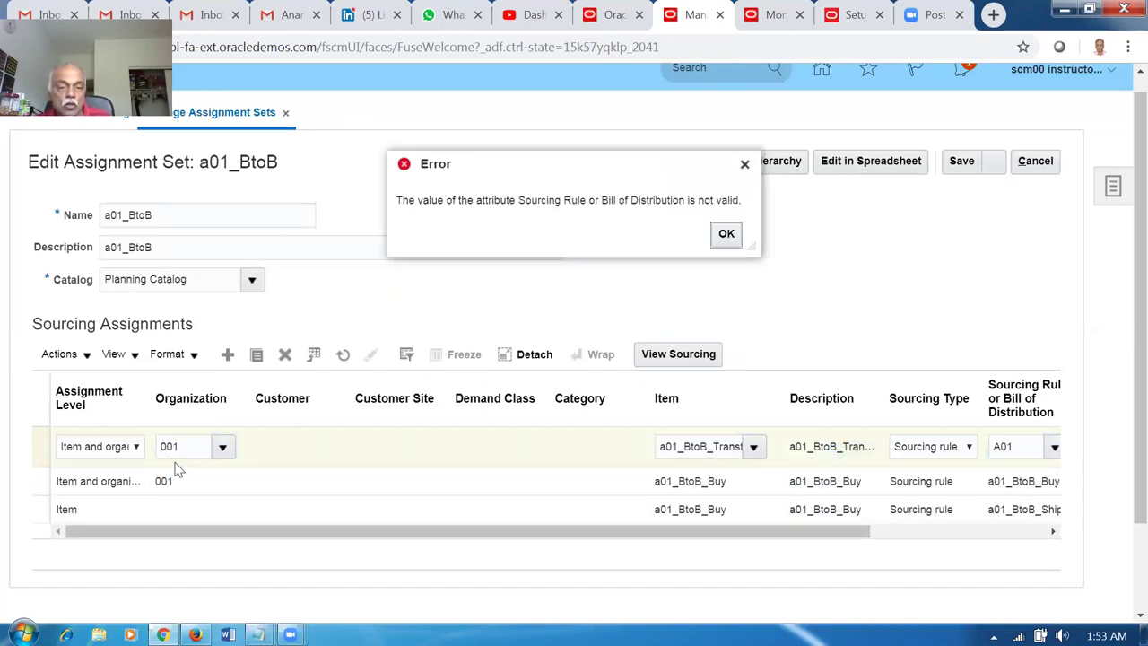
# Replace the invalid A01 rule with sourcing rule a01_BtoB_Transfer_002_001 found via search.
pyautogui.click(726, 237)
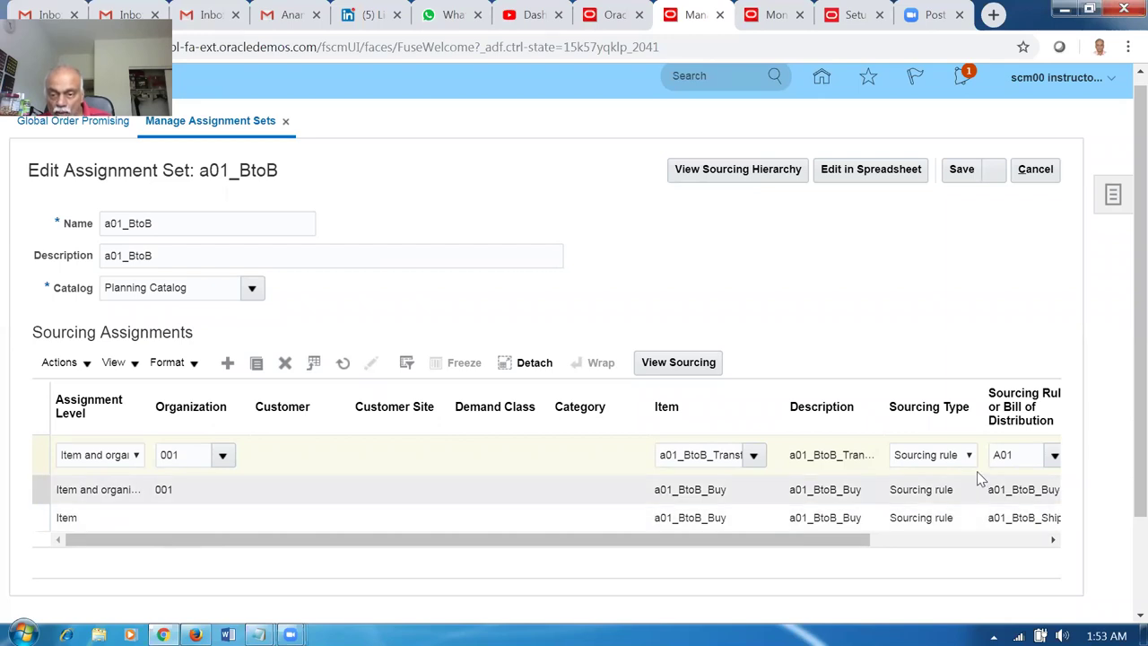
pyautogui.click(1022, 455)
pyautogui.press('Delete')
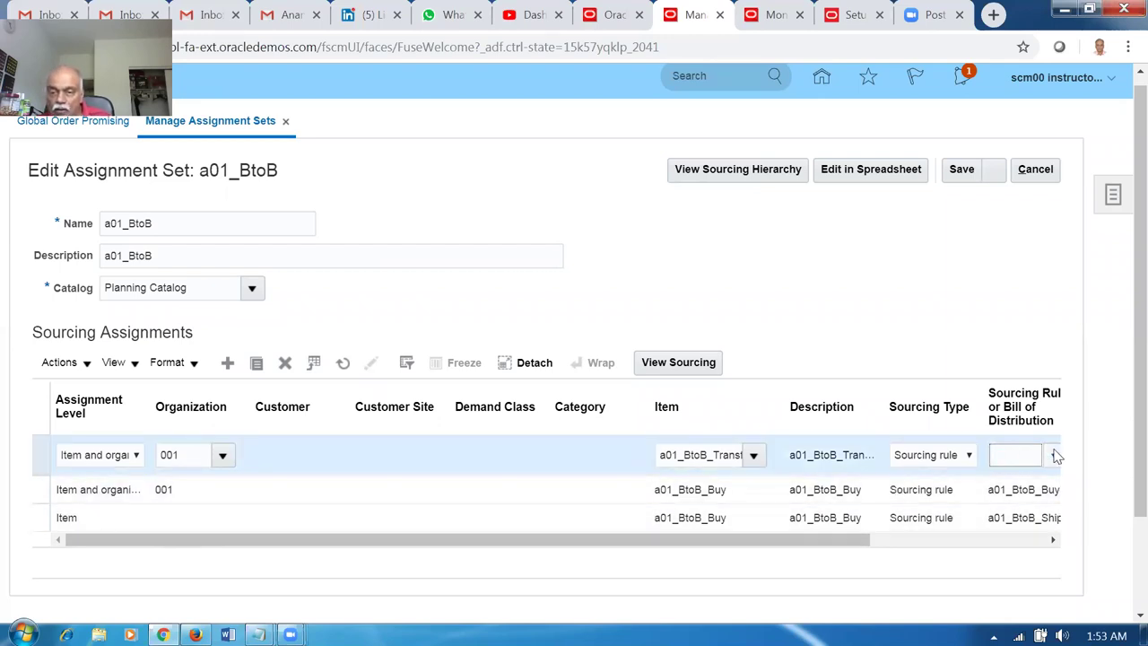
pyautogui.click(1055, 457)
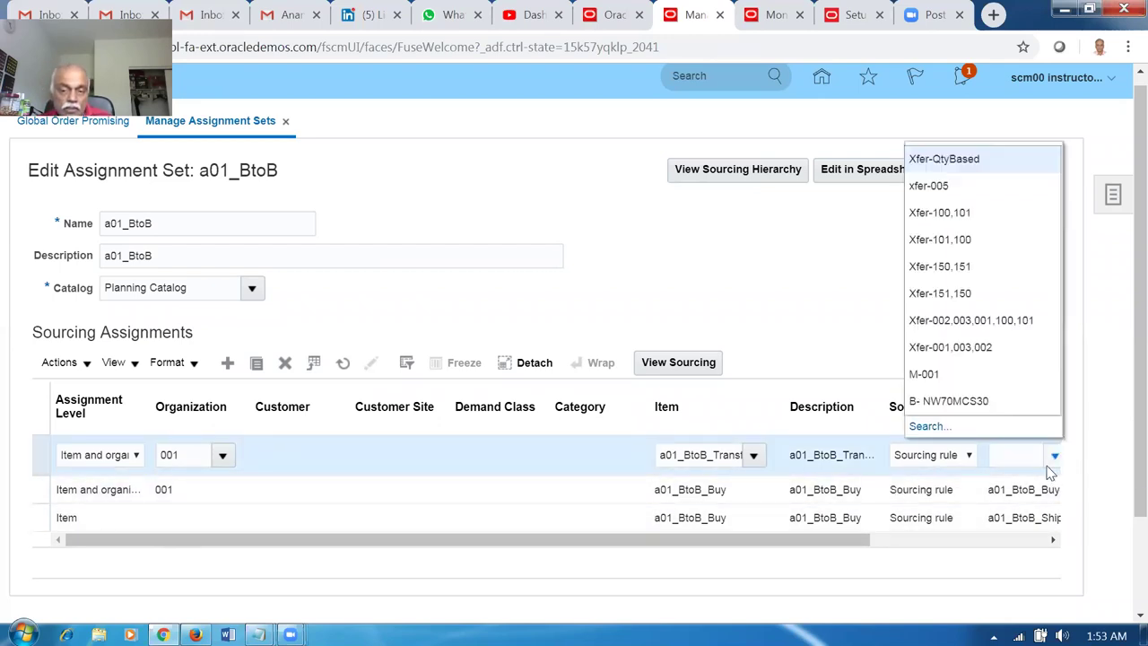
pyautogui.click(930, 428)
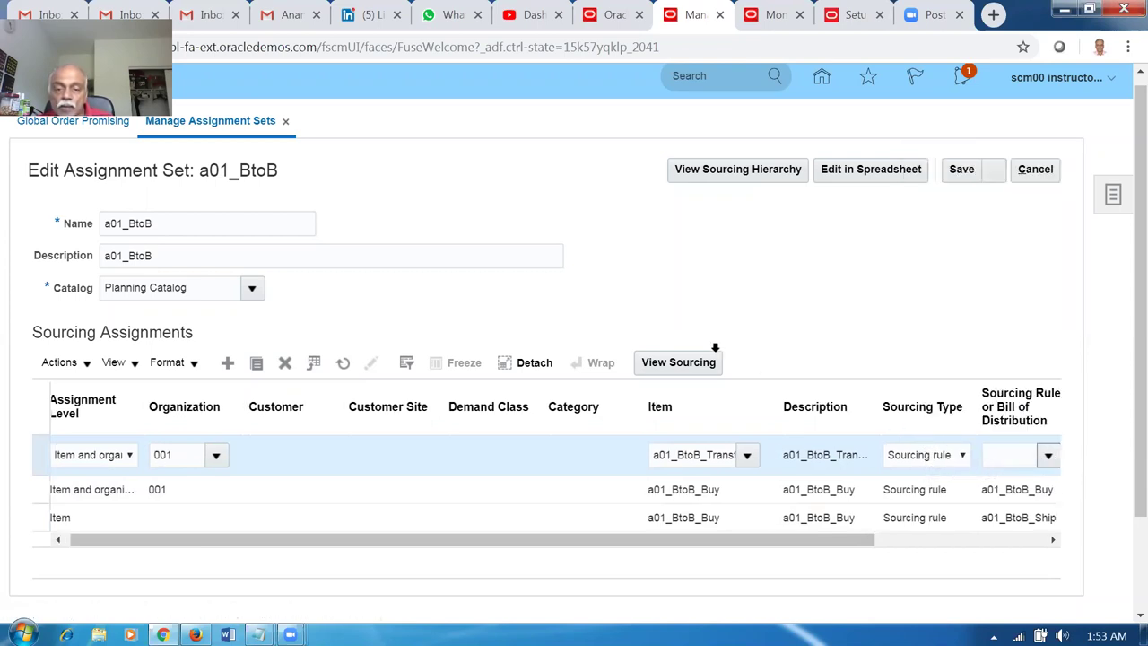
pyautogui.click(628, 320)
pyautogui.write('A01')
pyautogui.click(682, 346)
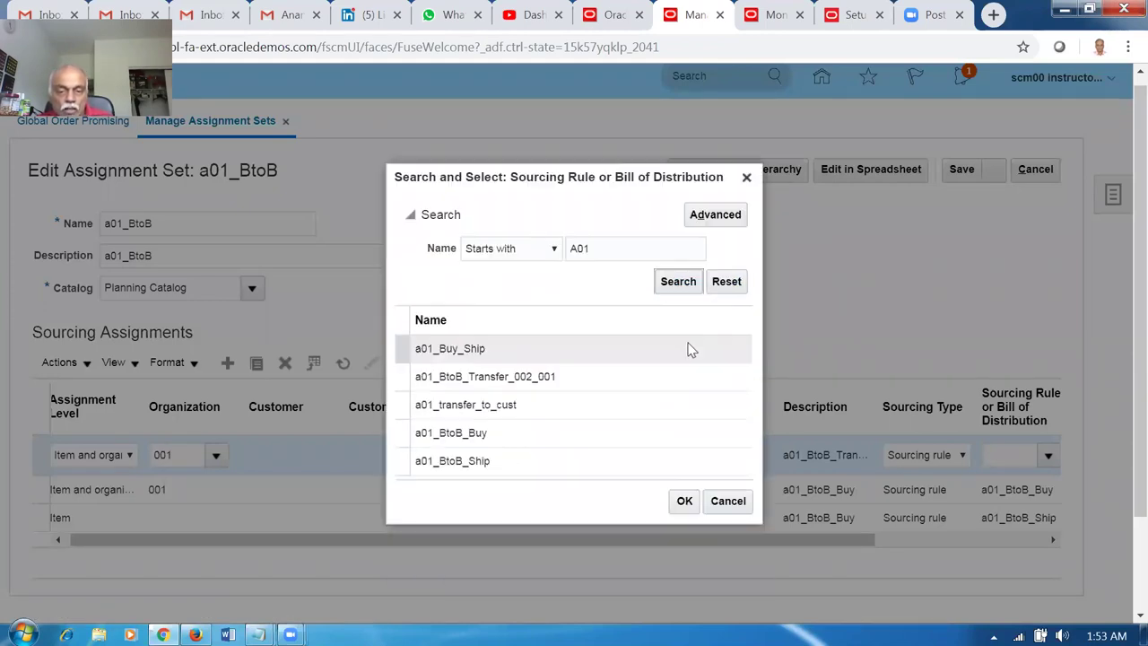
pyautogui.click(605, 248)
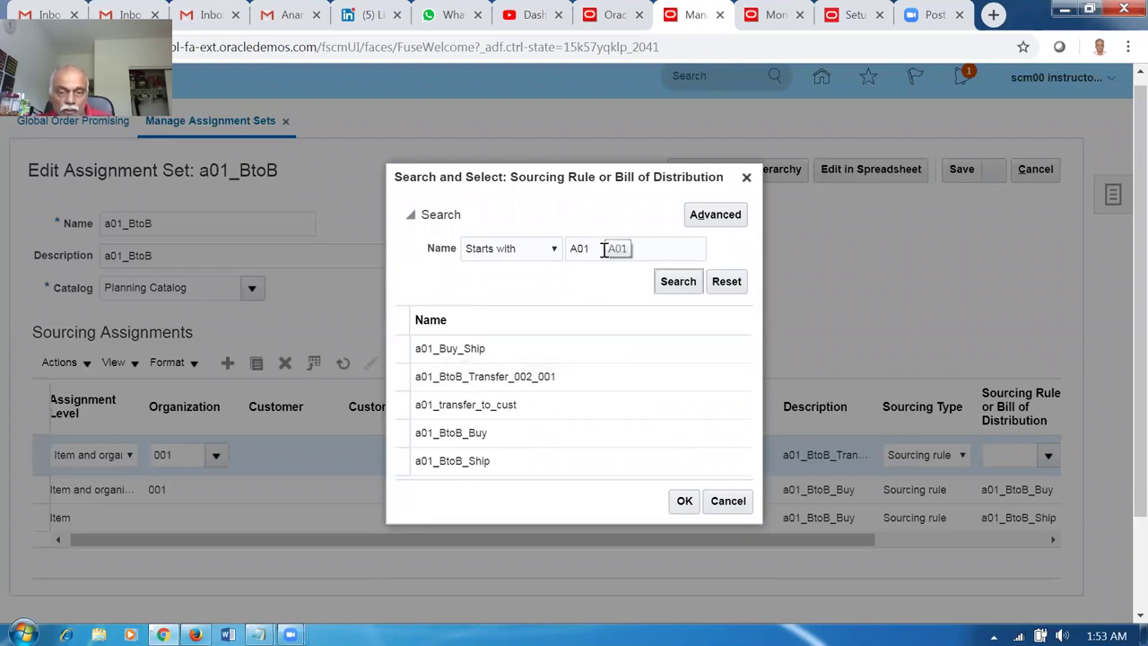
pyautogui.click(601, 377)
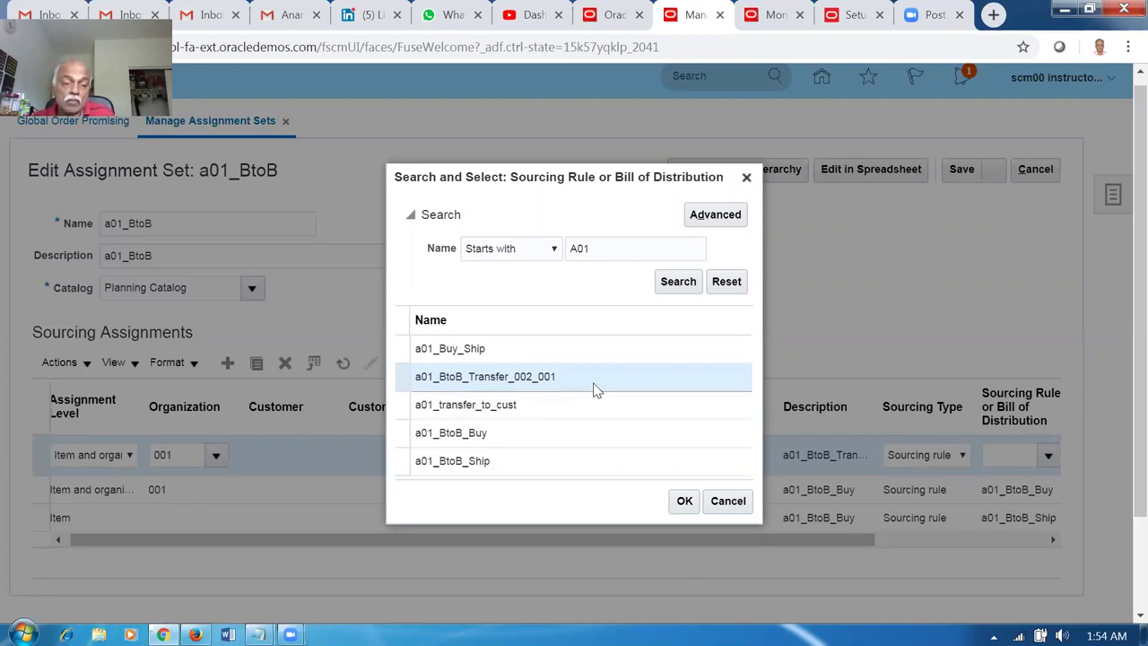
pyautogui.click(680, 505)
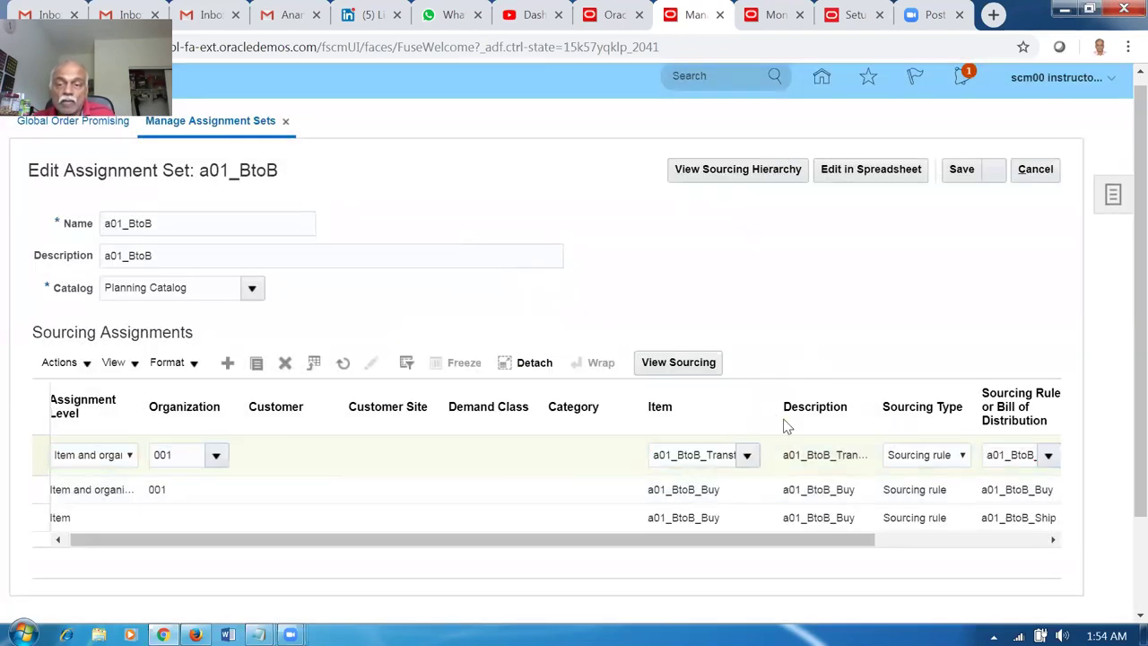
# Save the assignment set and add another blank sourcing assignment row.
pyautogui.click(966, 176)
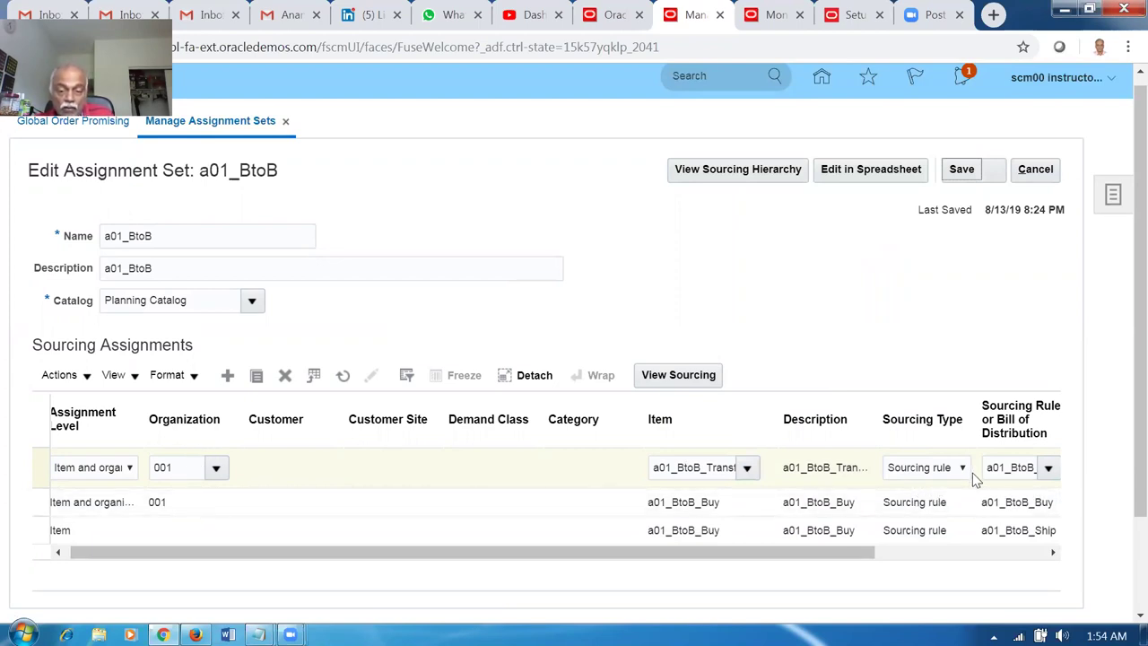
pyautogui.click(227, 378)
pyautogui.click(102, 468)
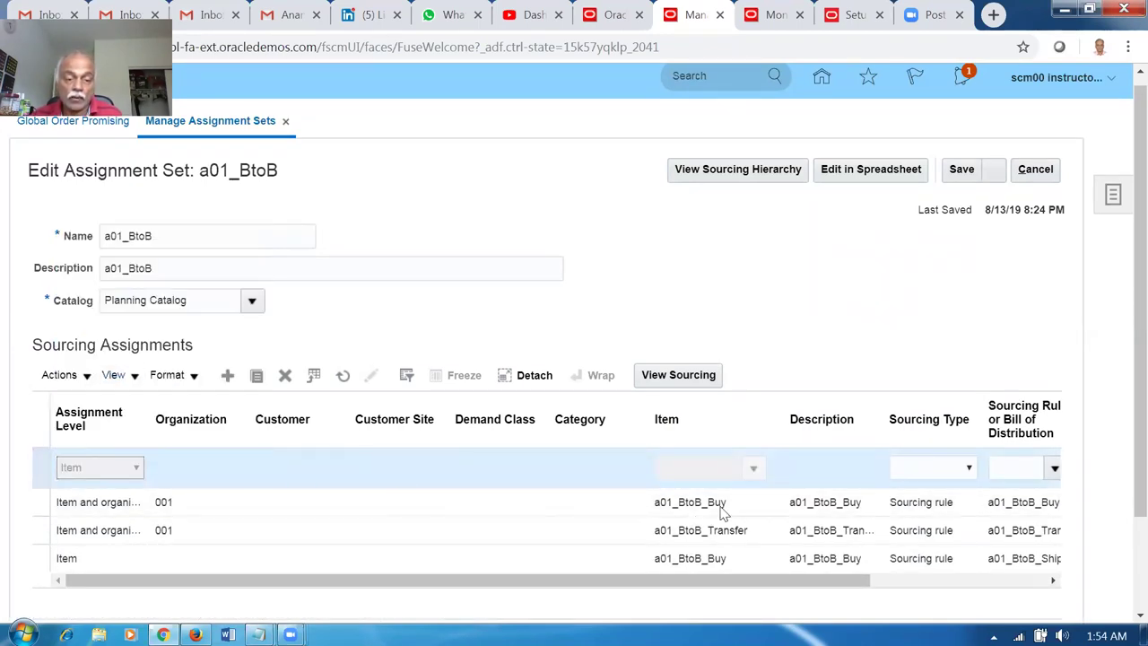
# Set the new row's item to a01_BtoB_Transfer by looking up a01.
pyautogui.click(710, 467)
pyautogui.write('a01')
pyautogui.press('Tab')
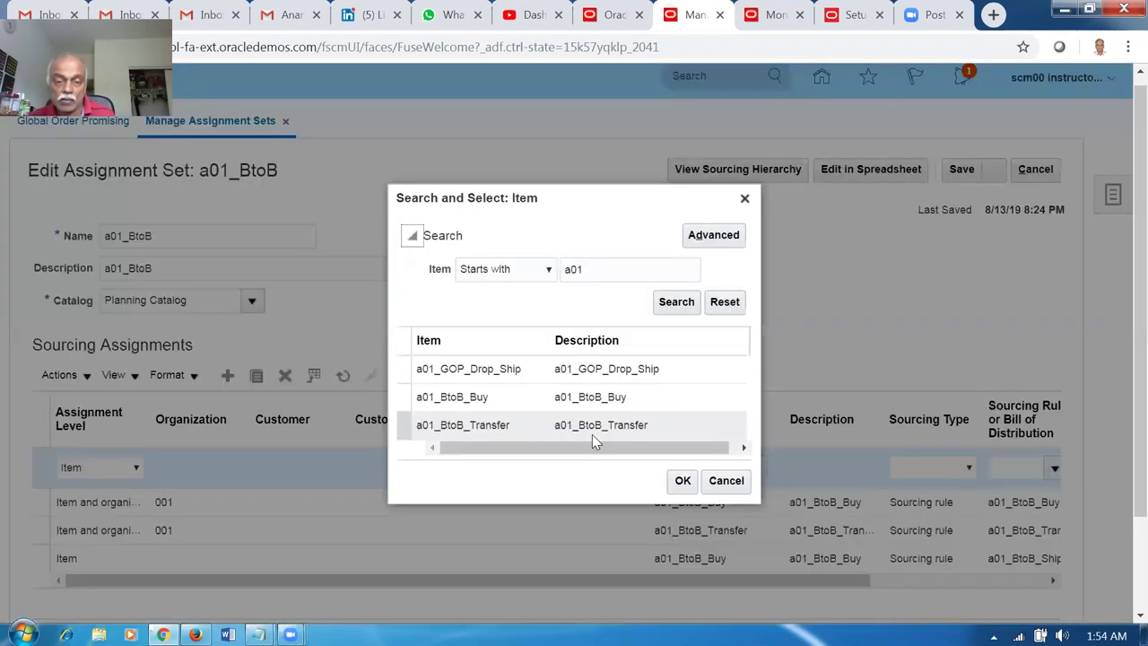
pyautogui.click(595, 427)
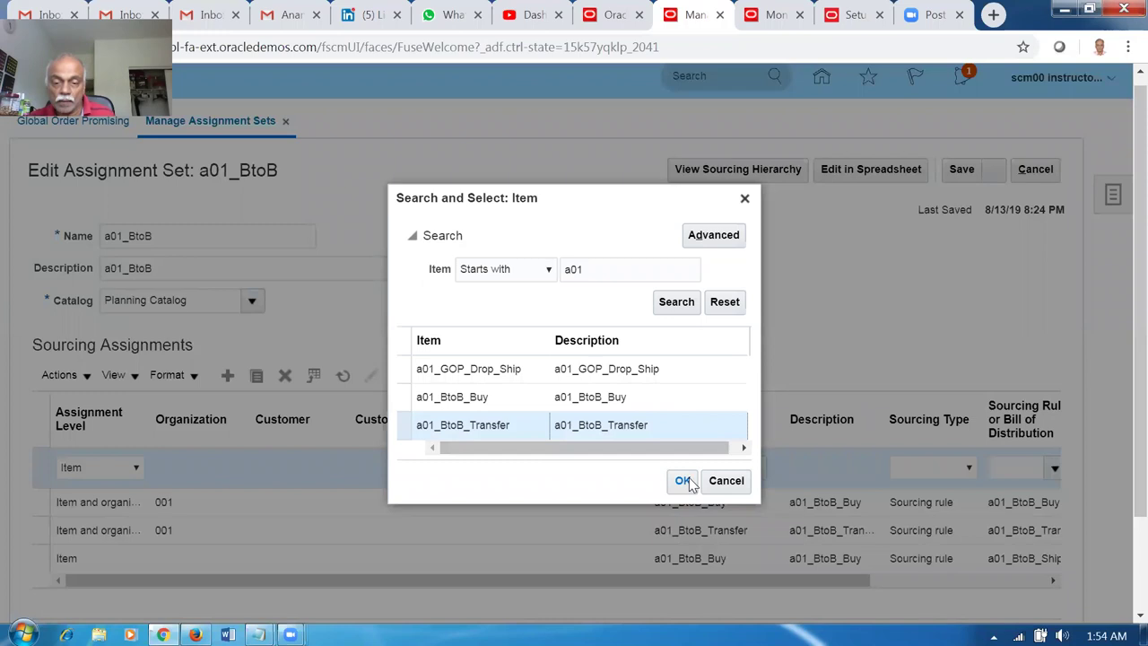
pyautogui.click(684, 482)
pyautogui.click(1027, 465)
# Search sourcing rules for a0, which returns nothing, and close the search.
pyautogui.click(1056, 469)
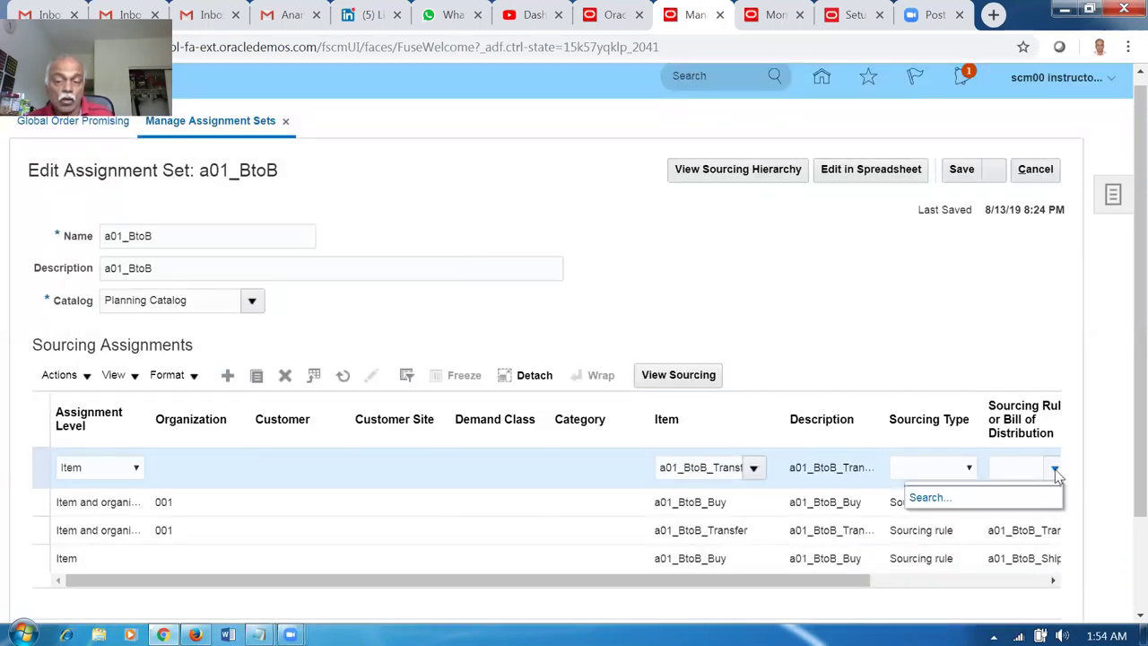
pyautogui.click(929, 498)
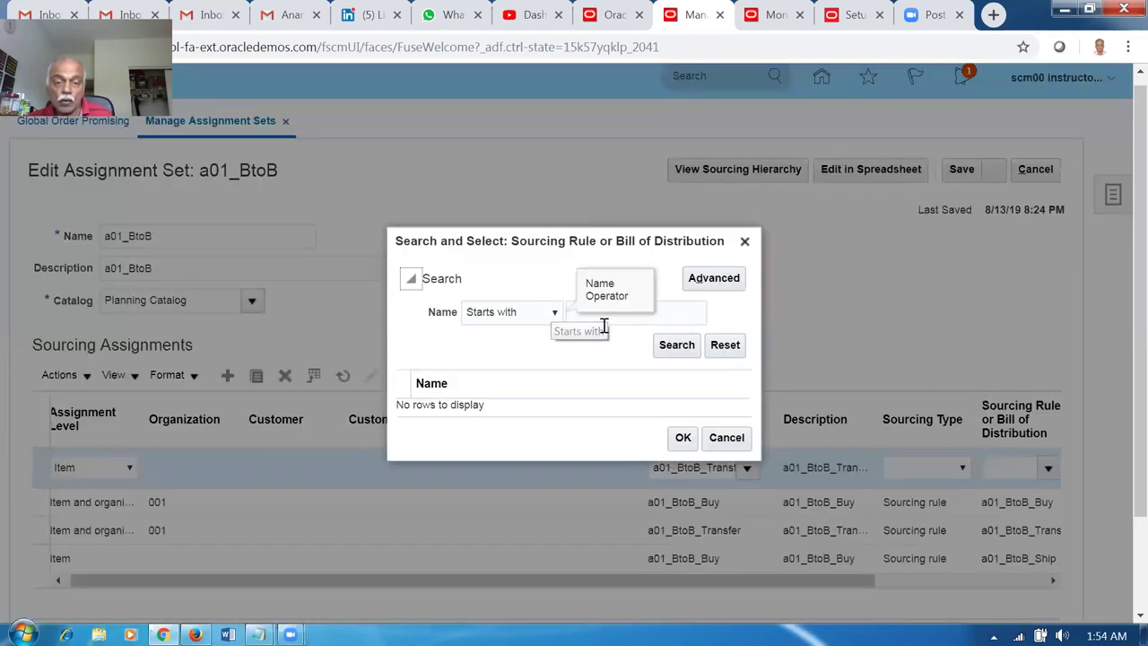
pyautogui.click(644, 316)
pyautogui.write('a01')
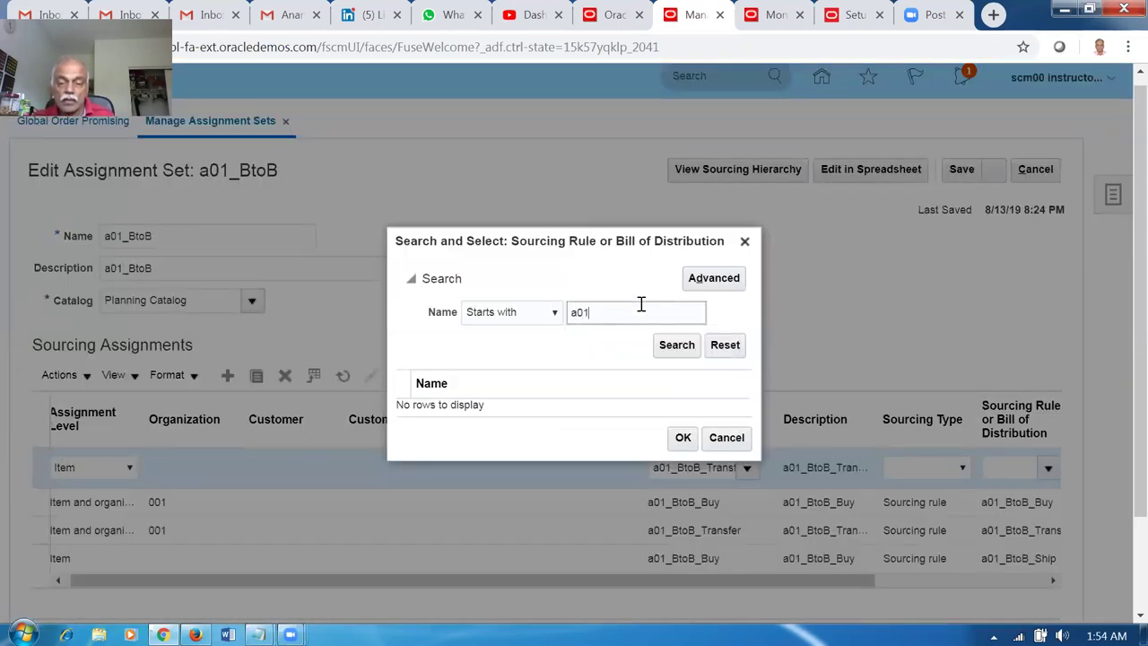
pyautogui.click(686, 353)
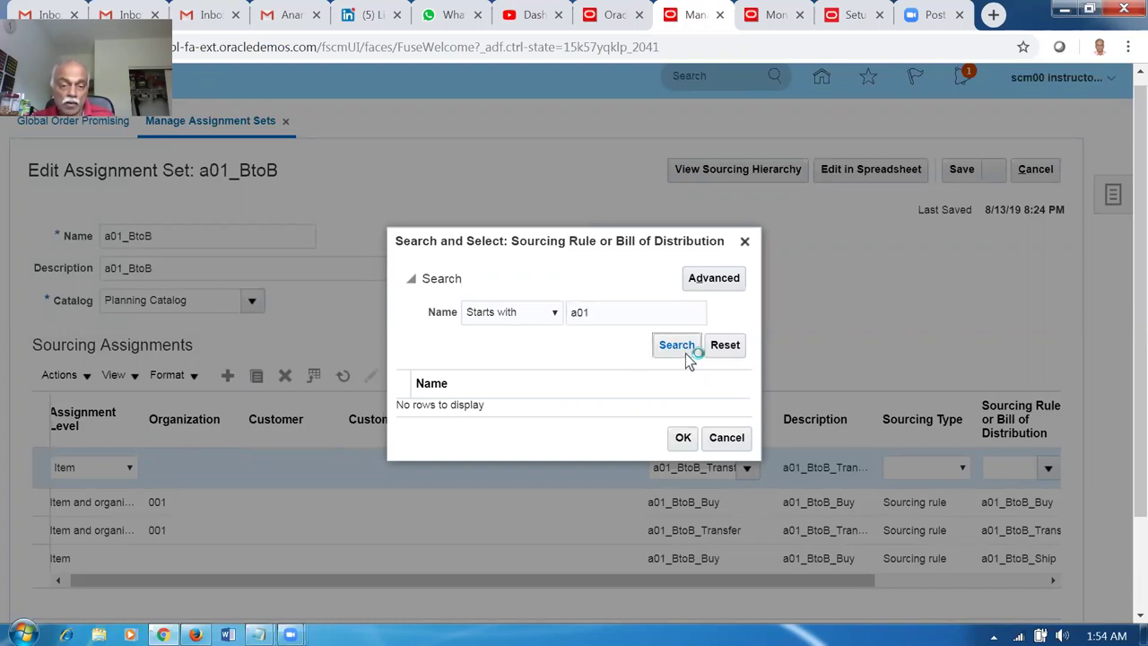
pyautogui.click(680, 348)
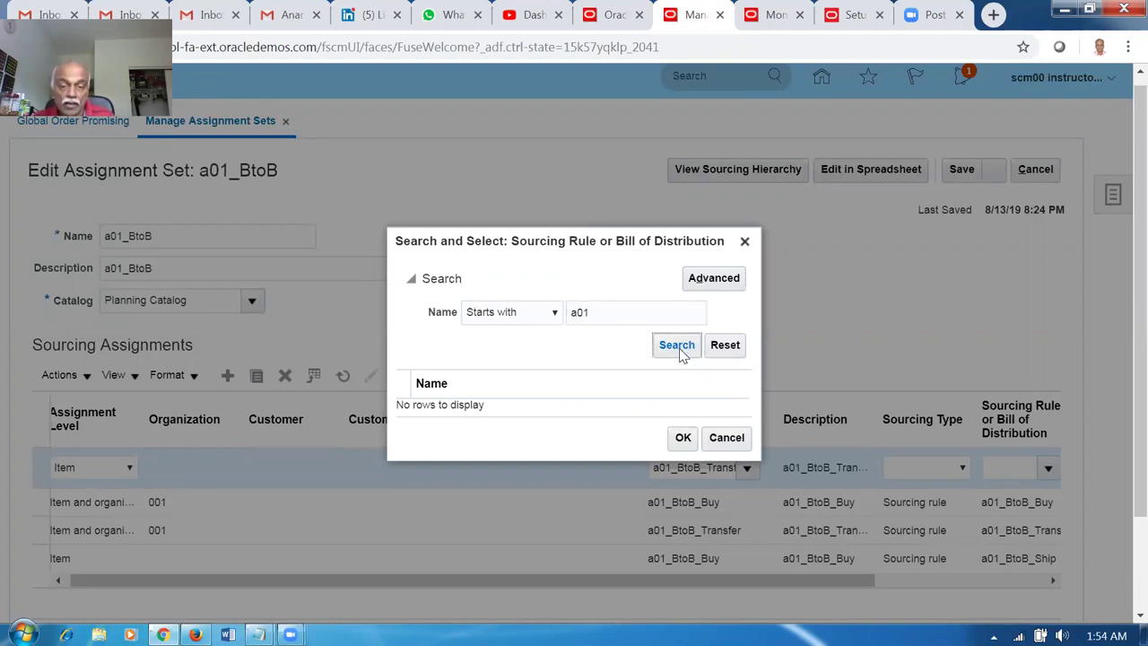
pyautogui.click(726, 438)
# Set sourcing type to Sourcing rule and pick rule a01_transfer_to_cust.
pyautogui.click(936, 475)
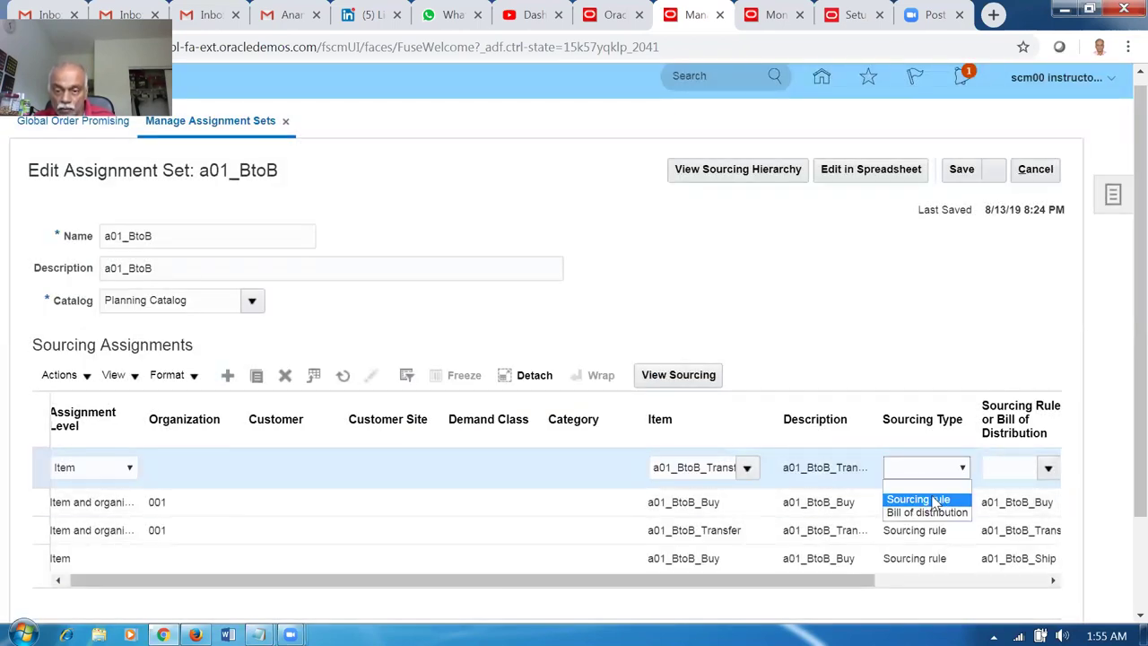
pyautogui.click(926, 499)
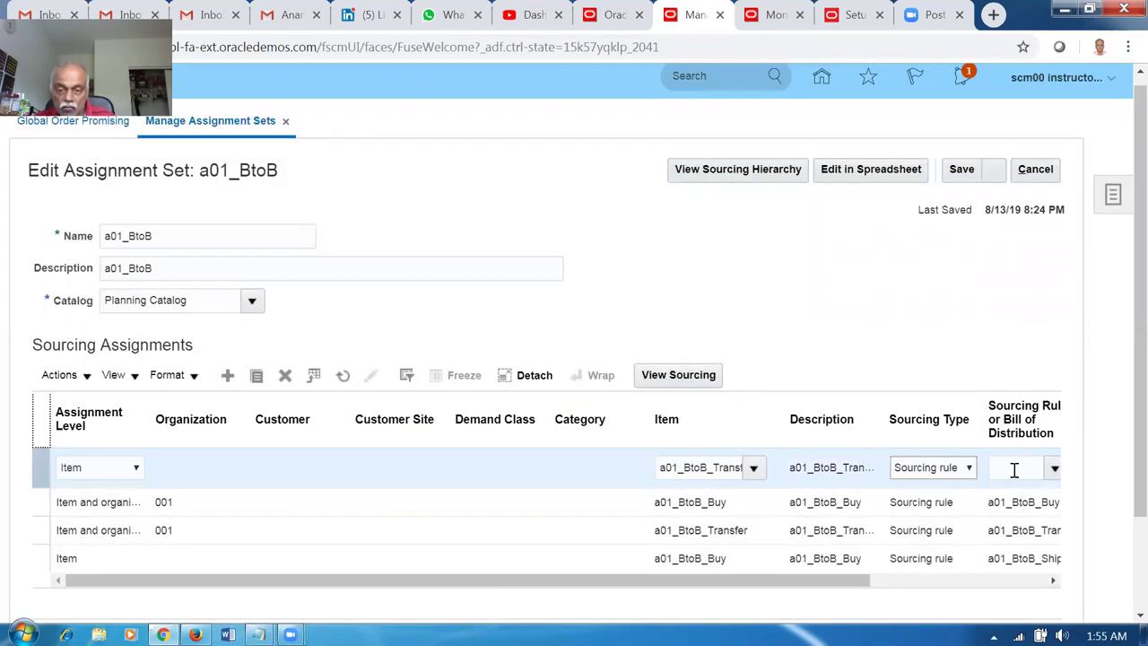
pyautogui.click(1055, 469)
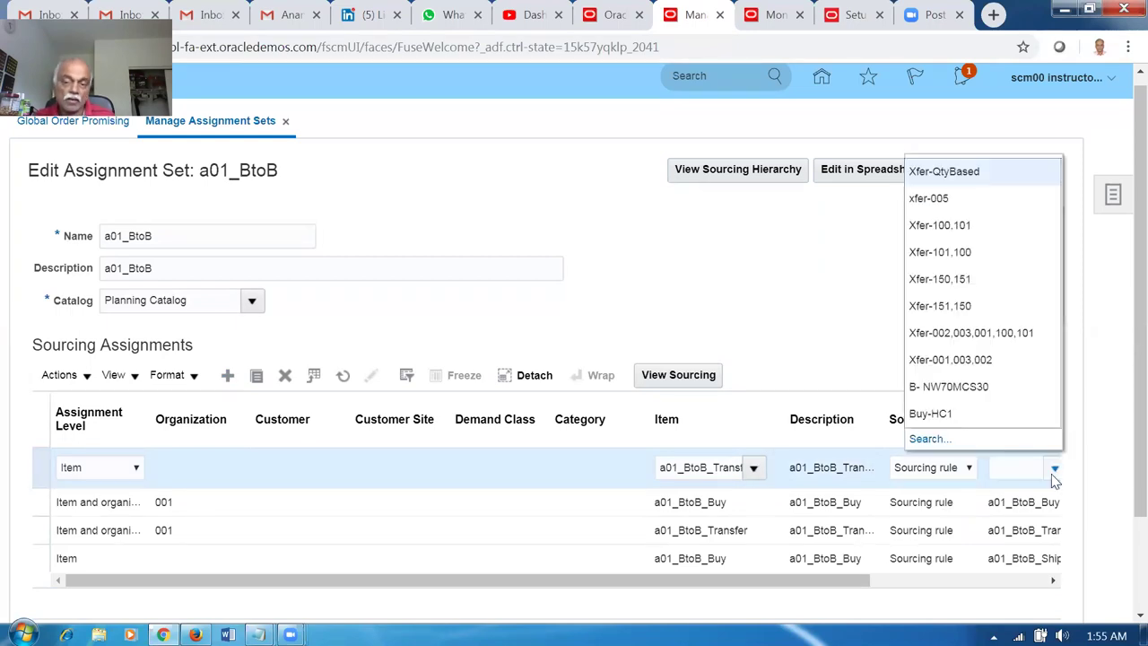
pyautogui.click(928, 438)
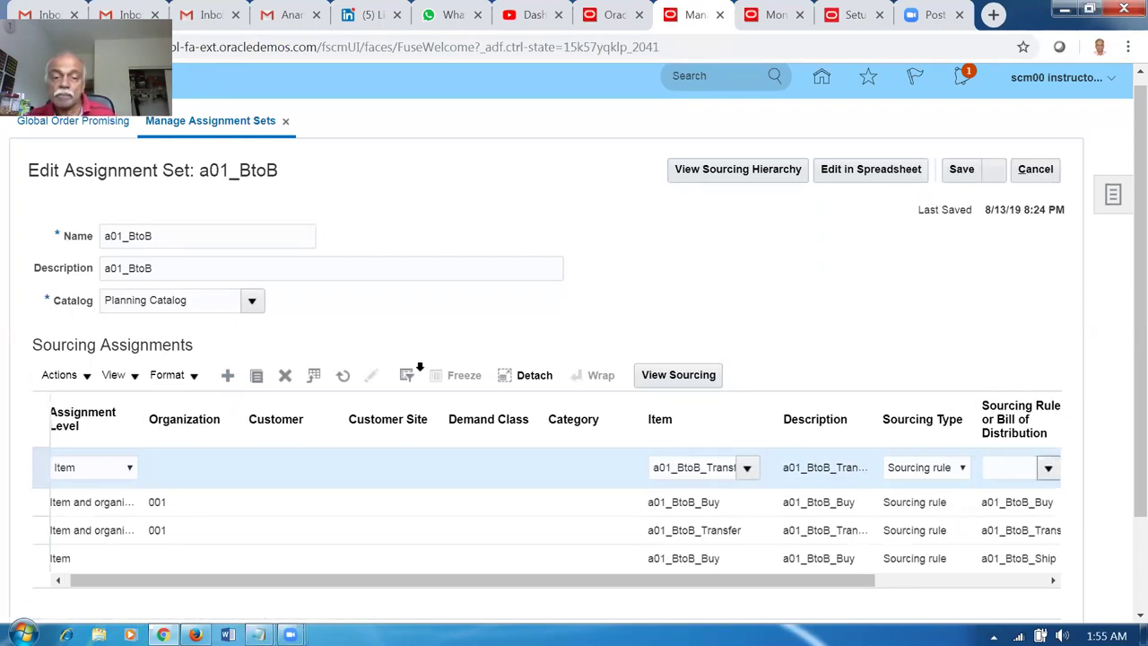
pyautogui.click(577, 312)
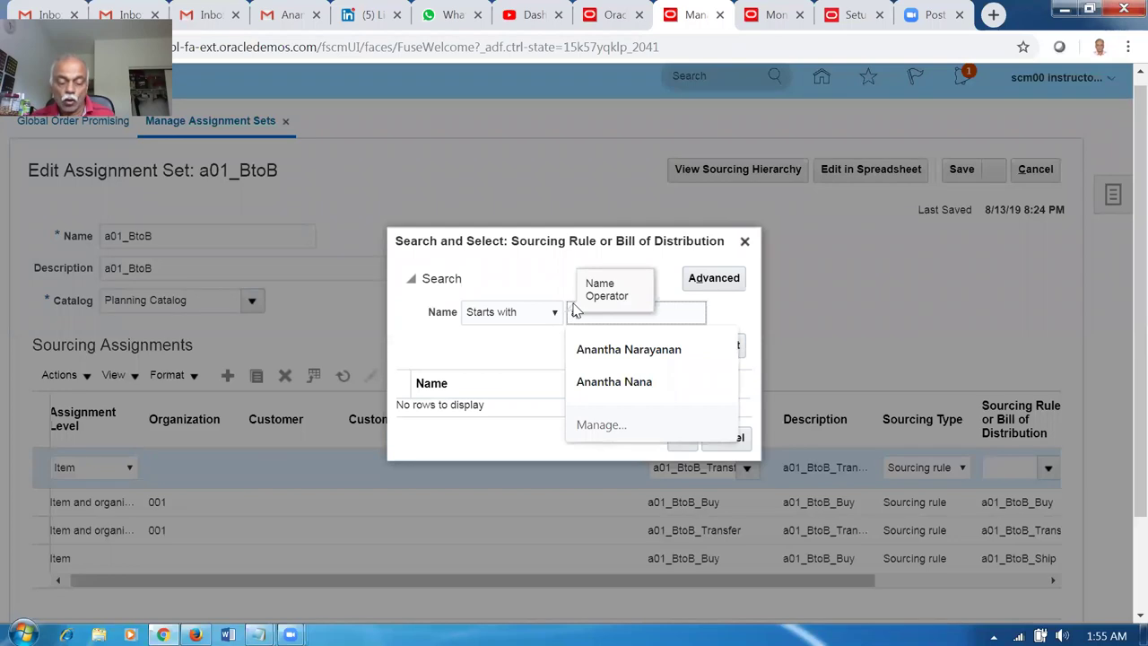
pyautogui.write('a01')
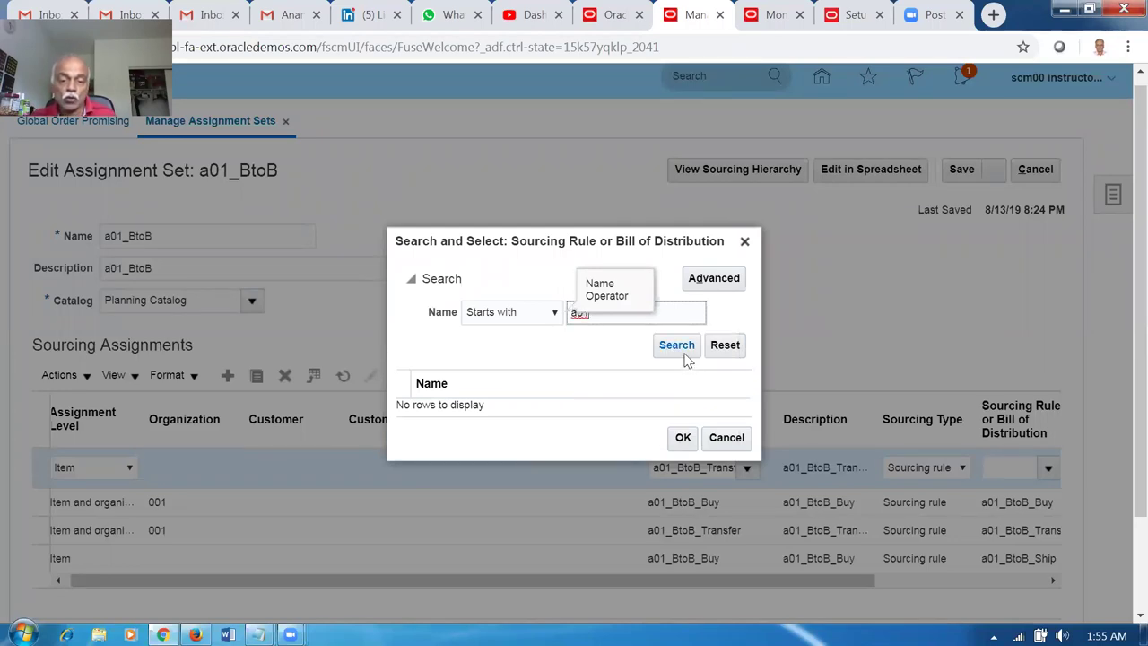
pyautogui.click(686, 355)
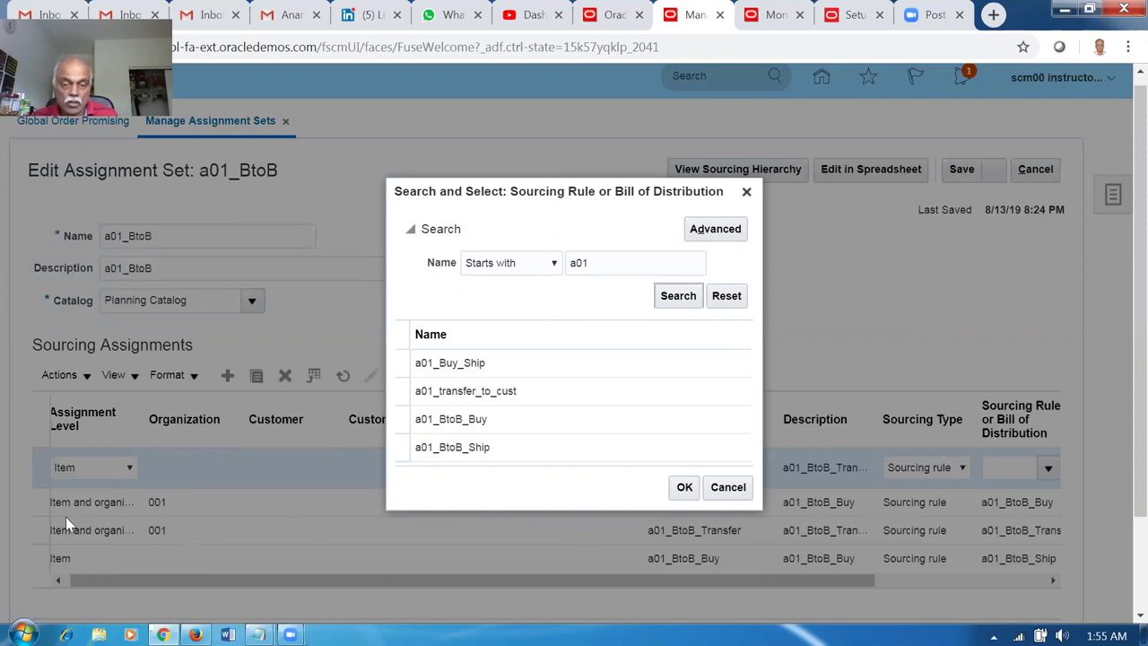
pyautogui.click(546, 390)
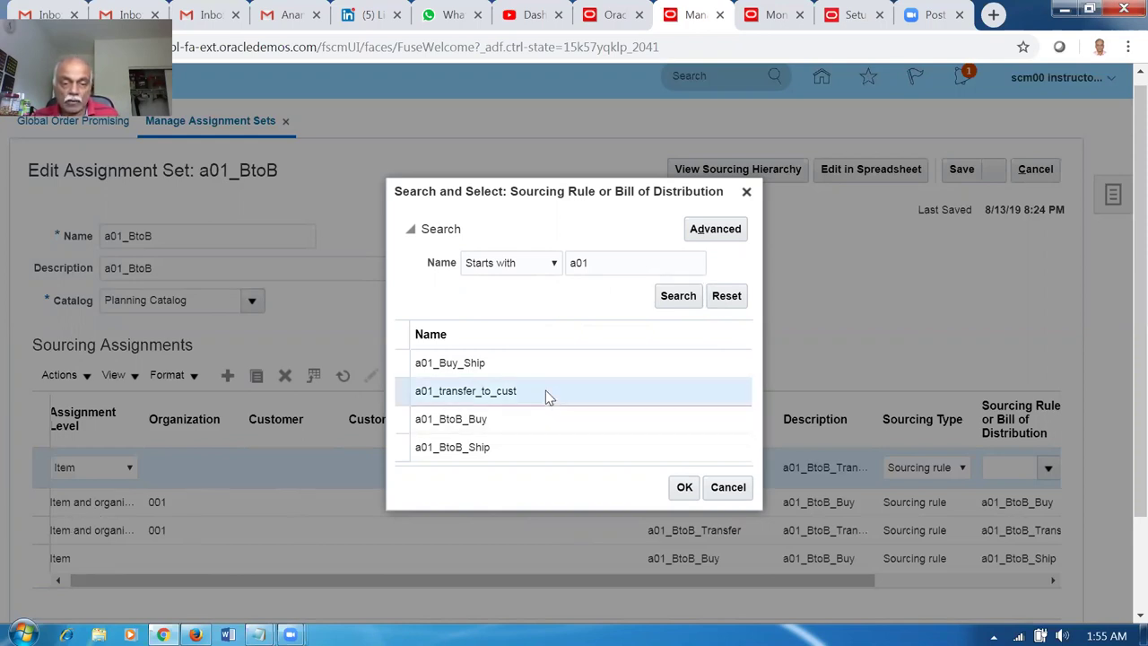
pyautogui.click(684, 492)
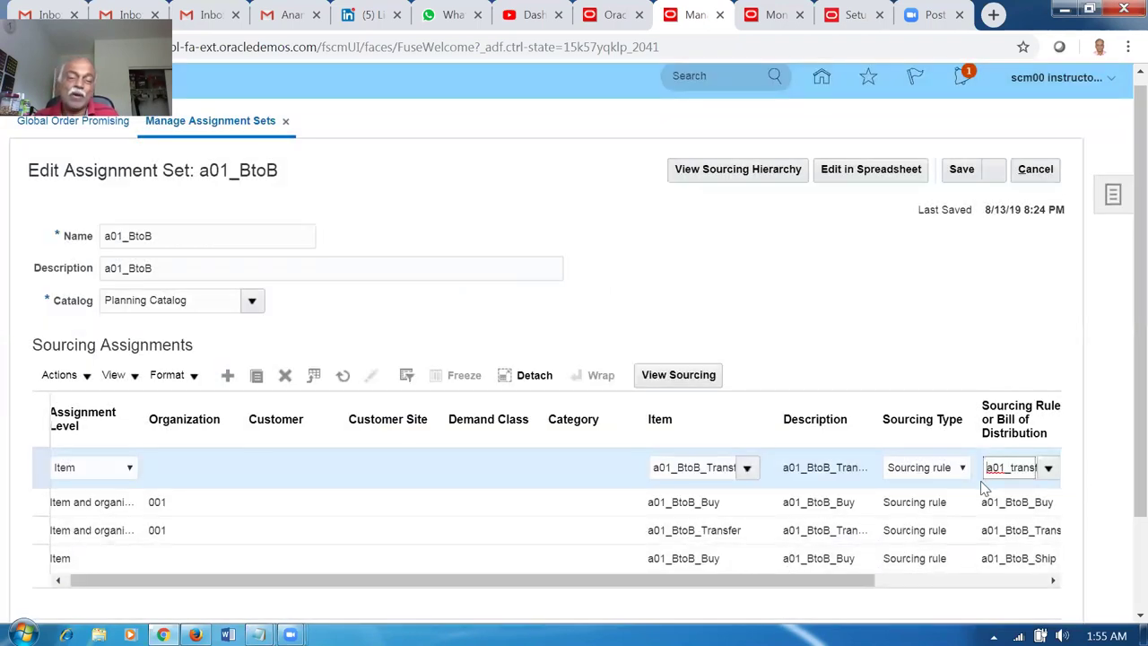
pyautogui.click(764, 337)
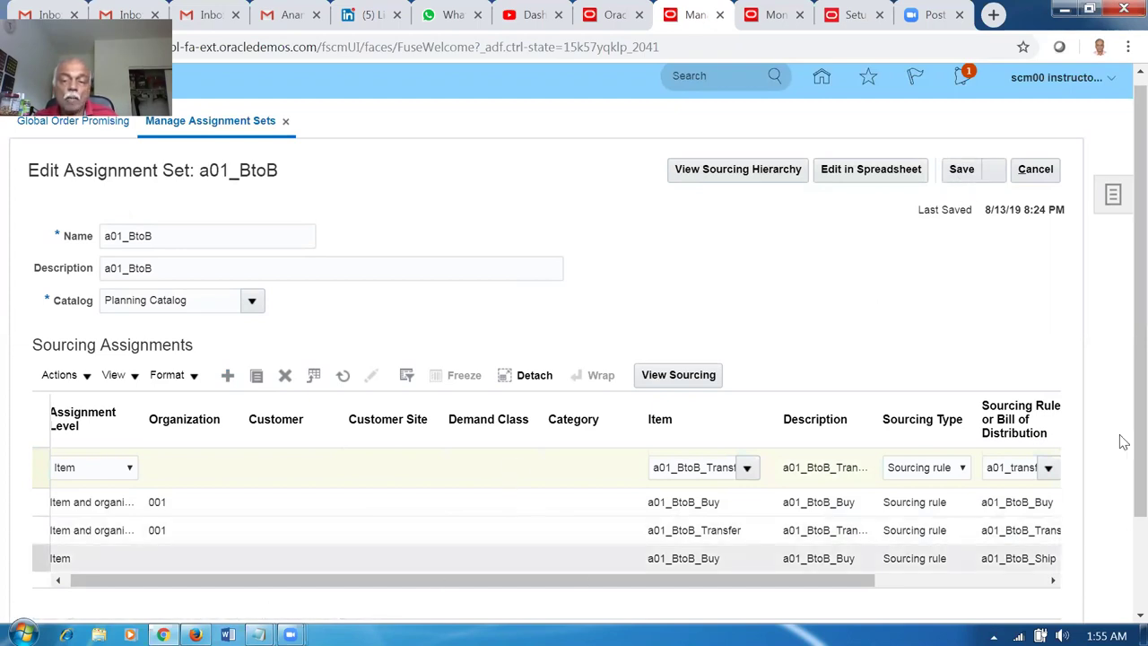
# Review the completed Item-level row and bring up the Save options.
pyautogui.scroll(-2, 1120, 421)
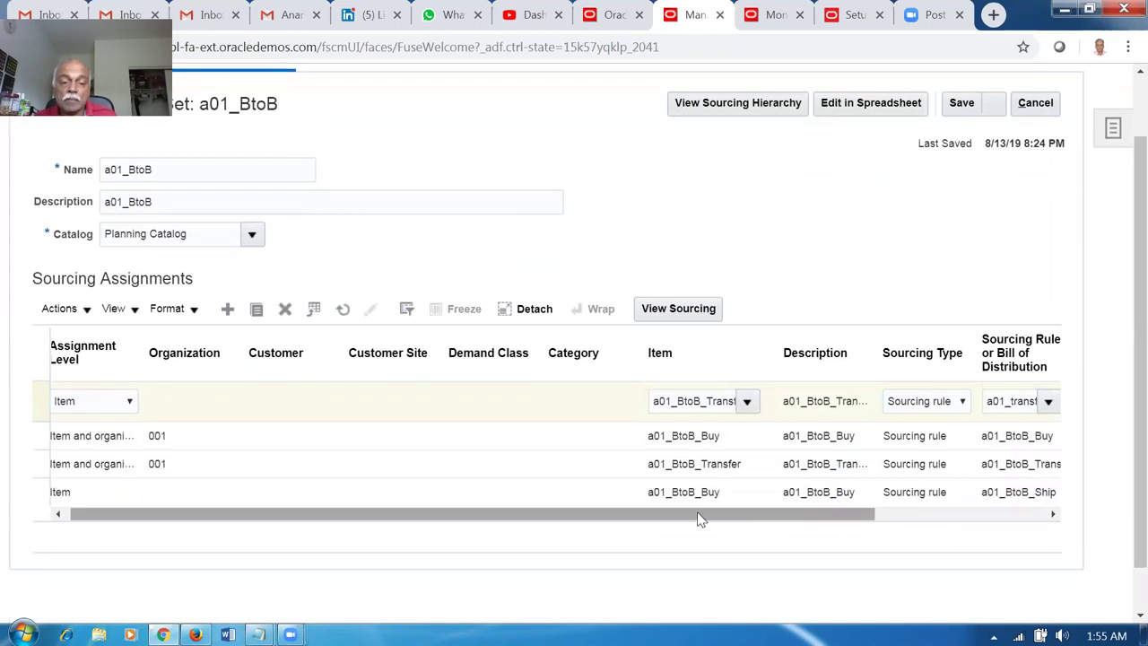
pyautogui.moveTo(700, 519); pyautogui.dragTo(694, 519)
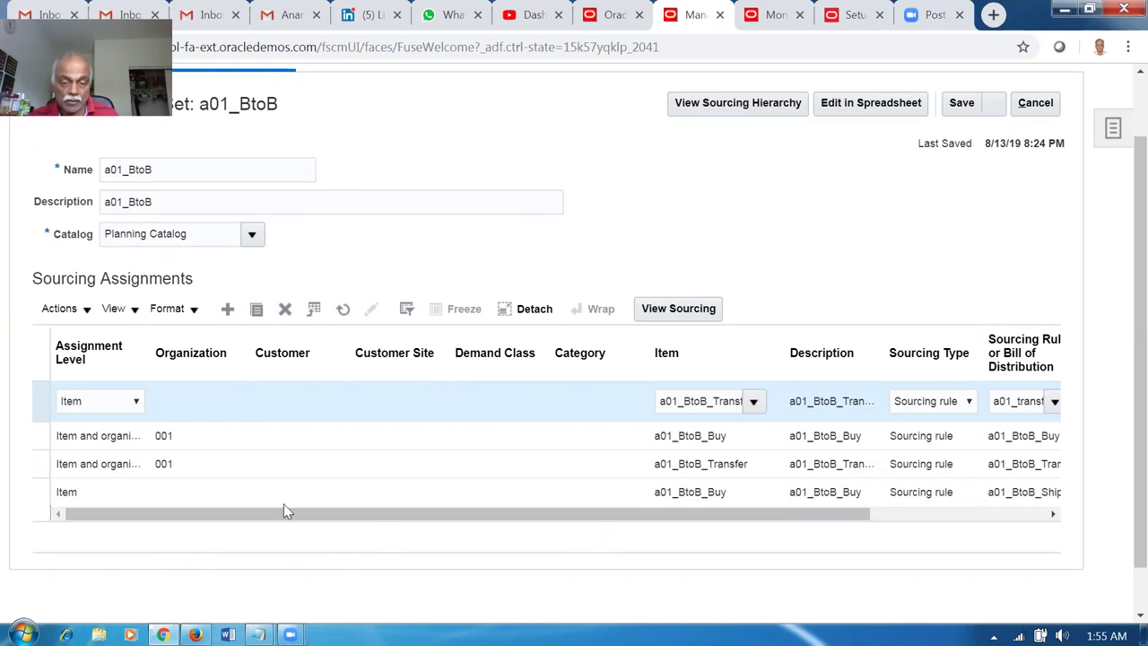
pyautogui.scroll(2, 1121, 210)
pyautogui.click(997, 167)
# Save the set, reopen a01_BtoB, and inspect its sourcing hierarchy several times.
pyautogui.click(1003, 194)
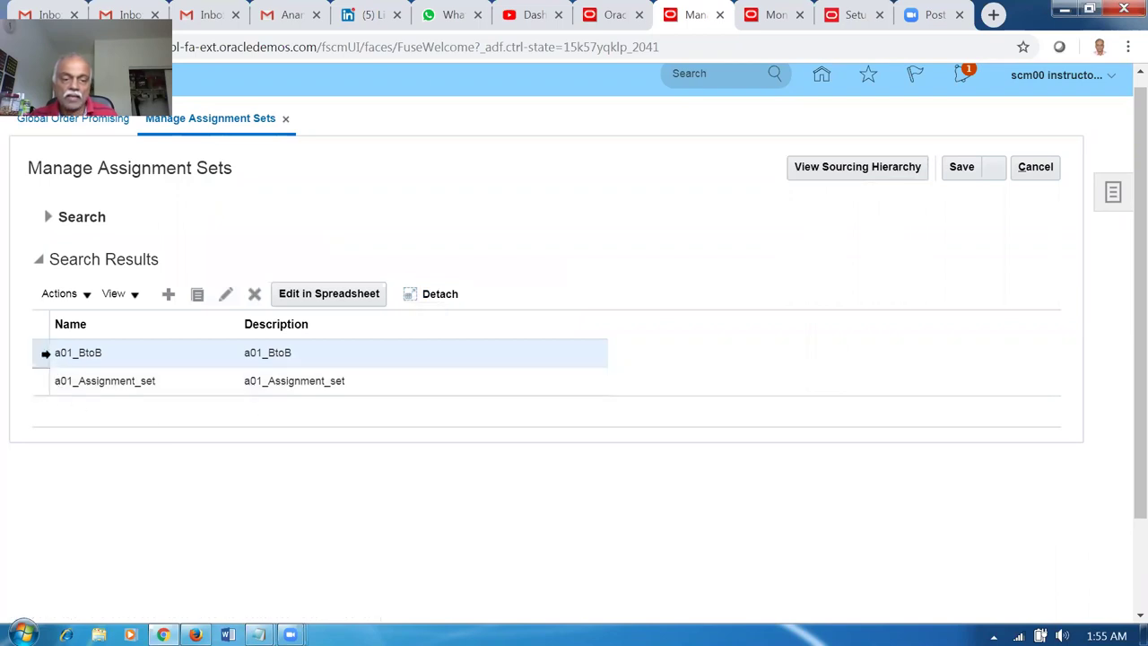
pyautogui.click(844, 169)
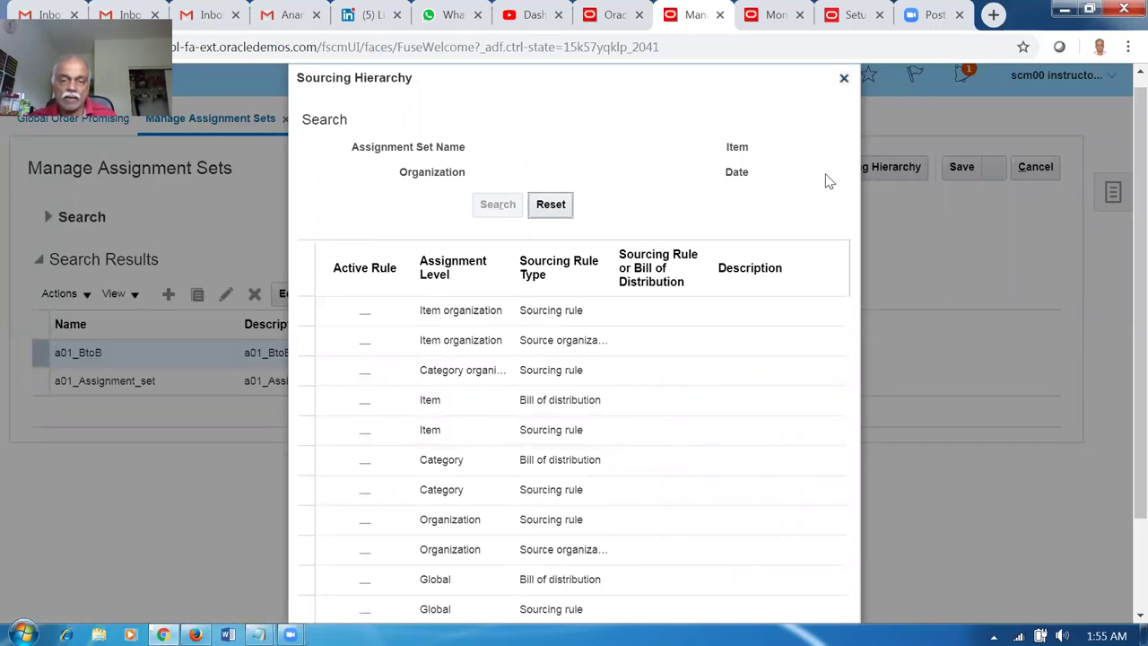
pyautogui.click(842, 80)
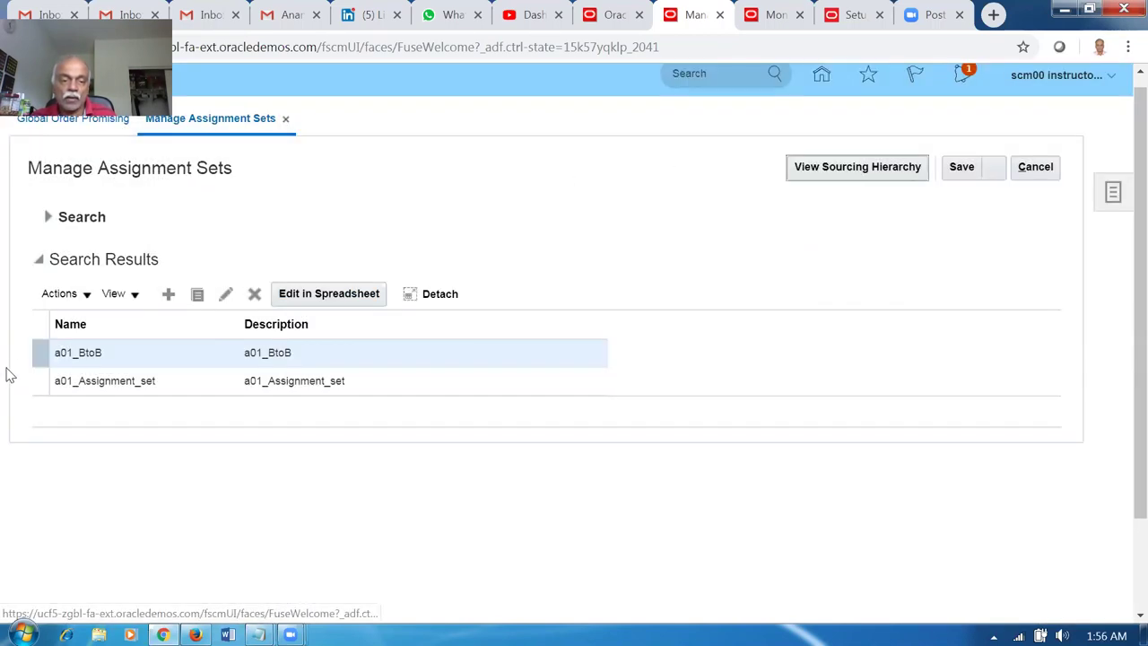
pyautogui.click(225, 294)
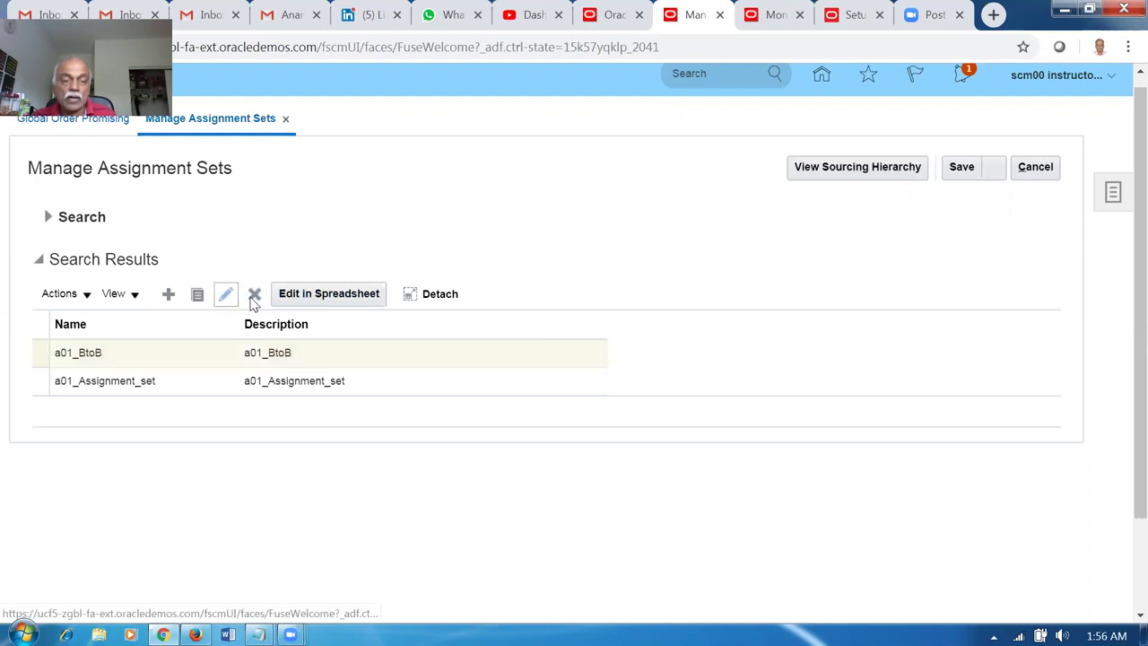
pyautogui.click(767, 170)
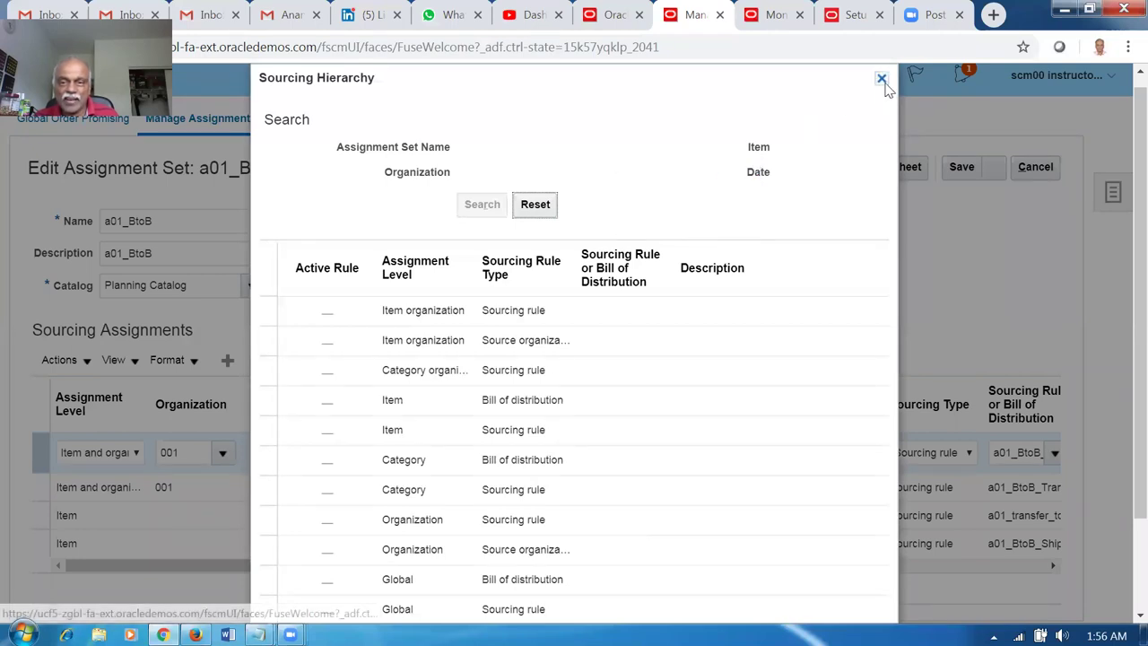
pyautogui.click(882, 78)
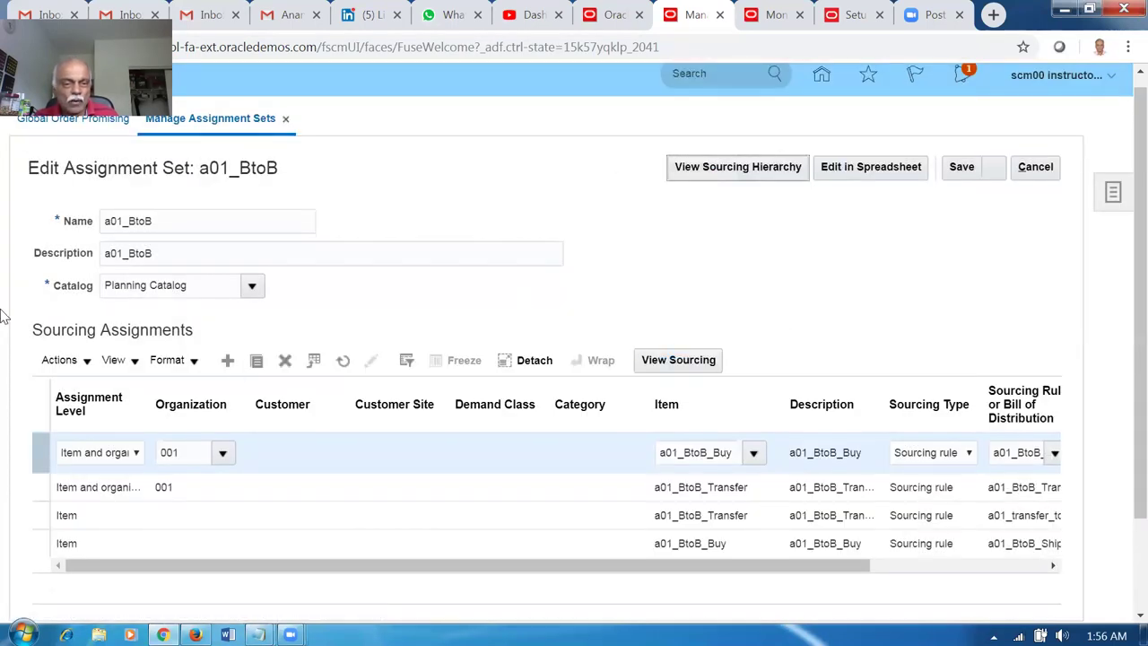
pyautogui.click(175, 226)
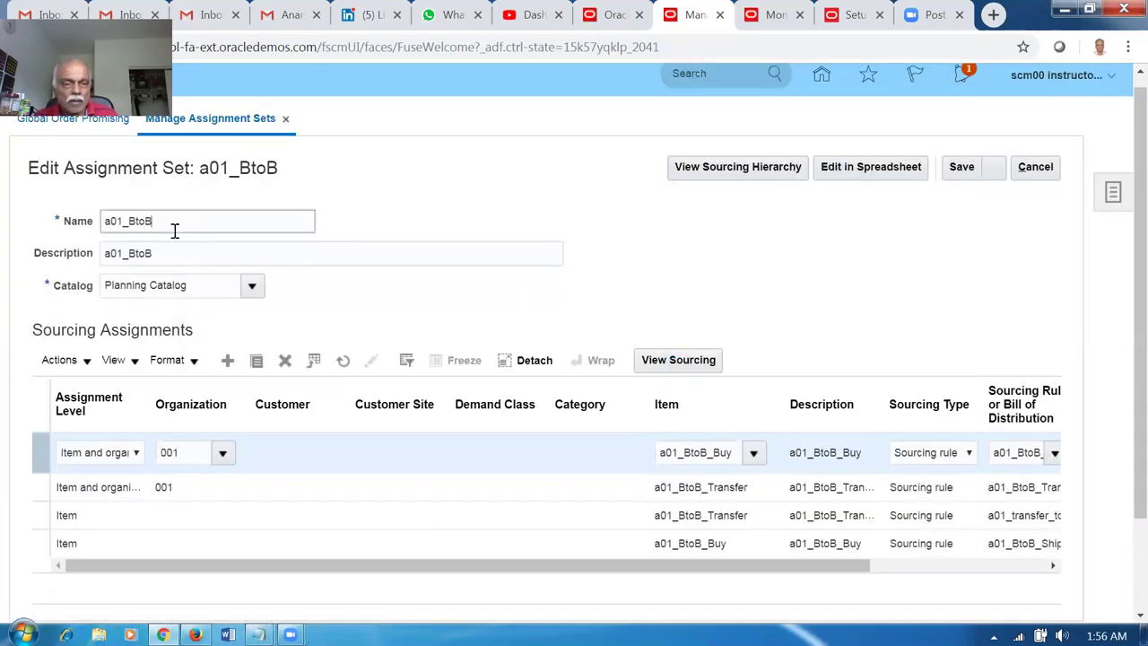
pyautogui.click(718, 171)
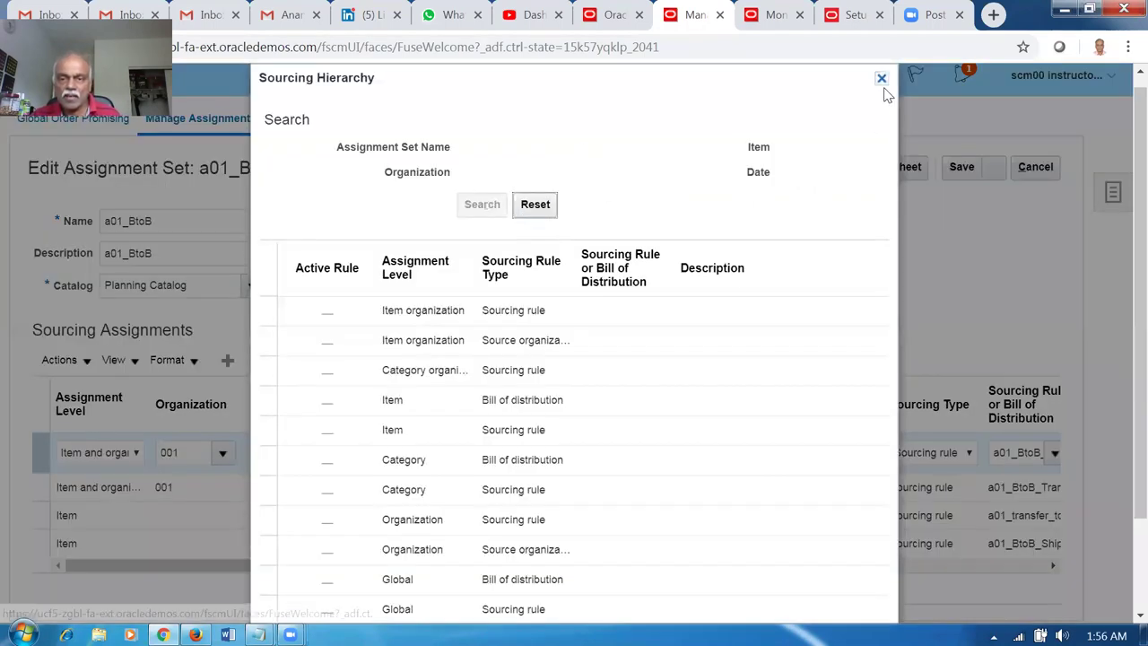
pyautogui.click(882, 78)
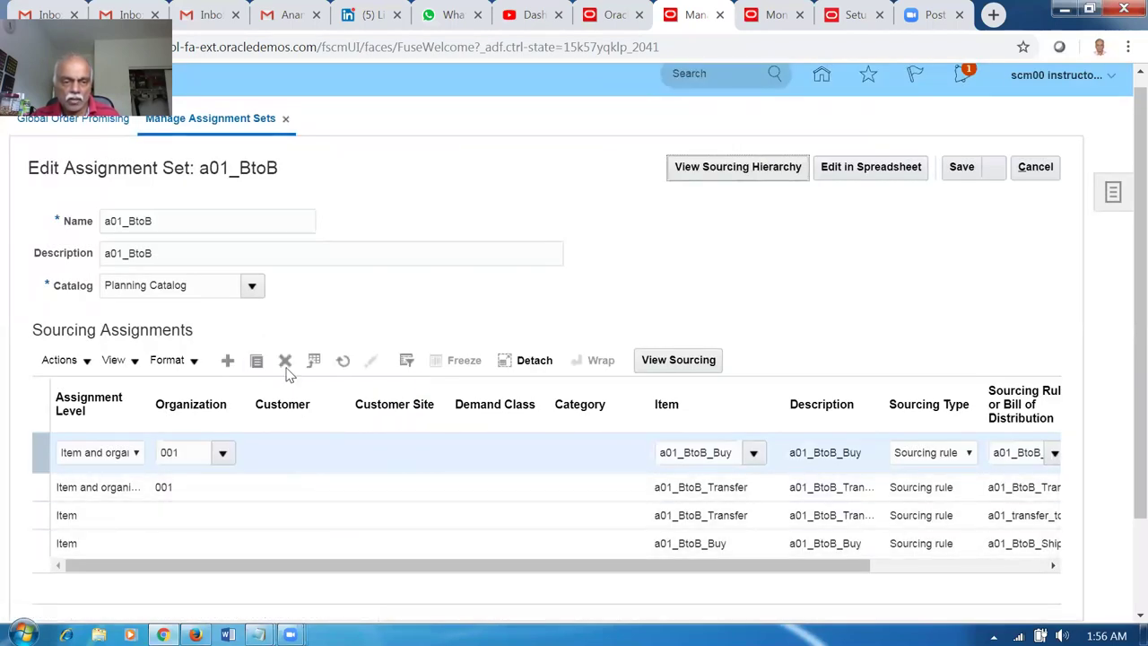
# Check the name, description and hierarchy again, then Save and Close a01_BtoB.
pyautogui.click(204, 261)
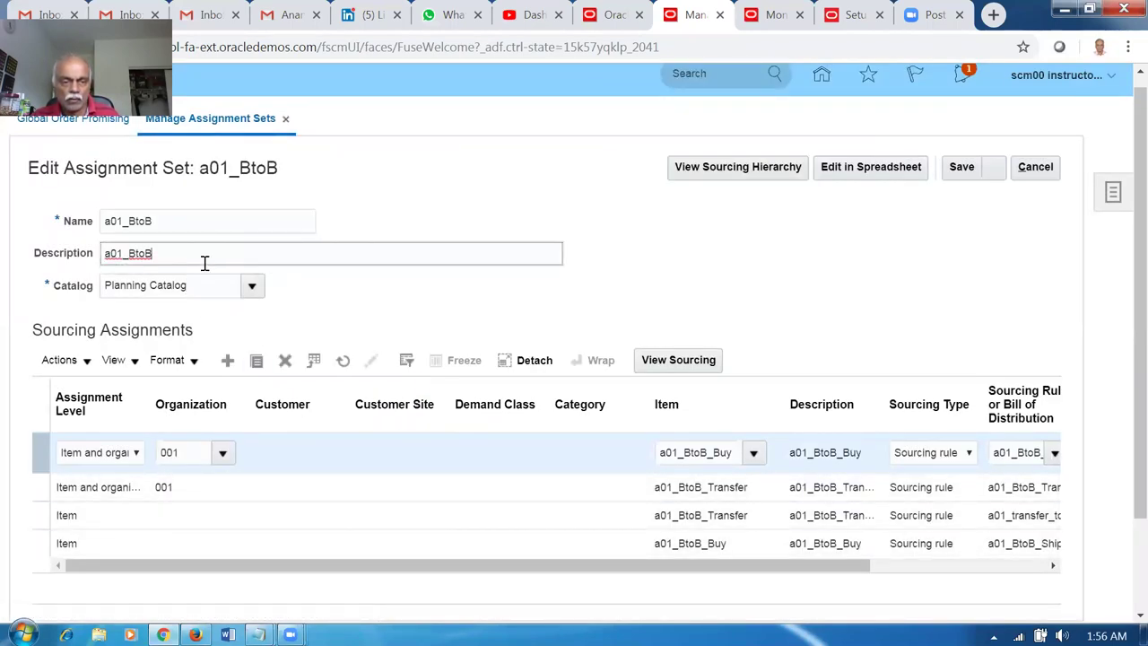
pyautogui.click(225, 229)
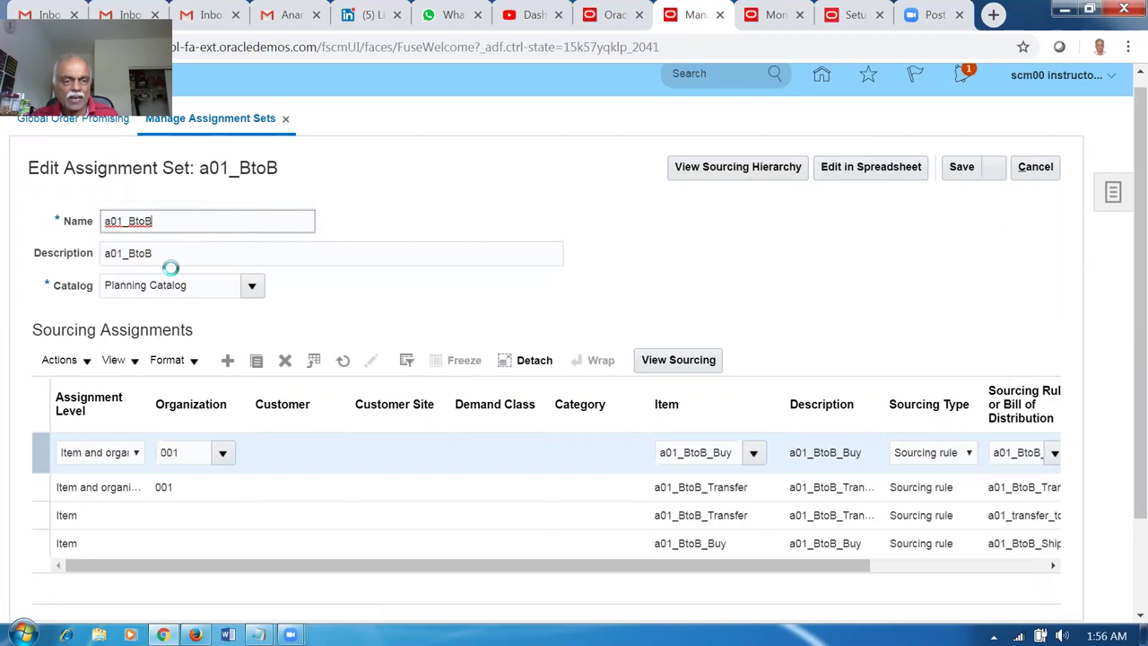
pyautogui.click(259, 245)
pyautogui.click(238, 216)
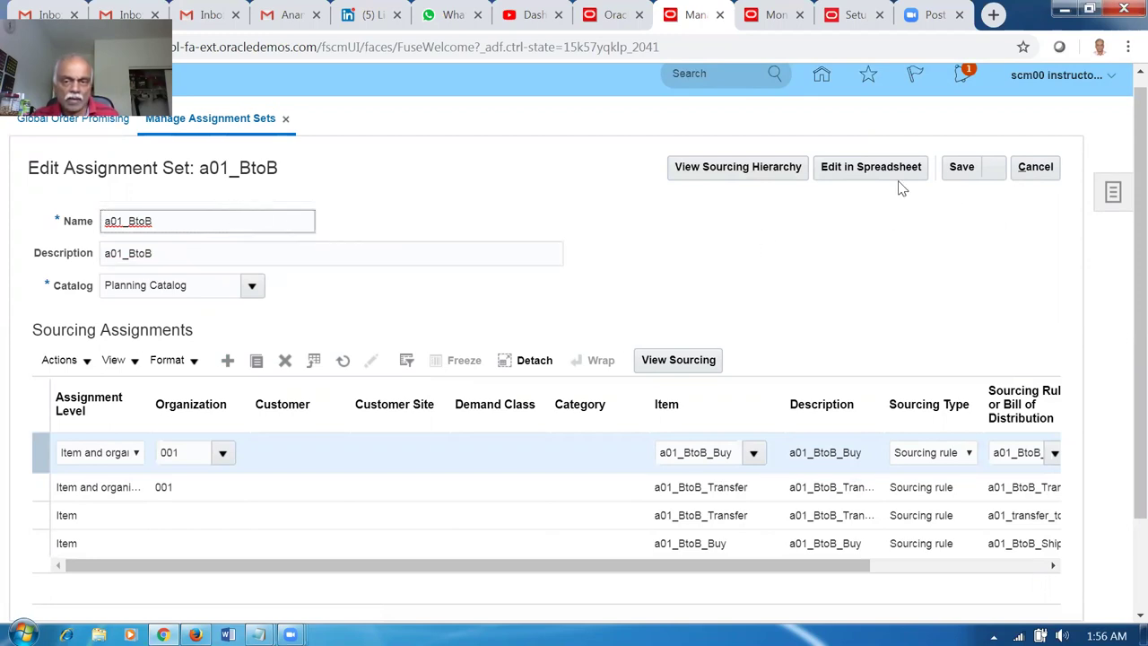
pyautogui.click(745, 177)
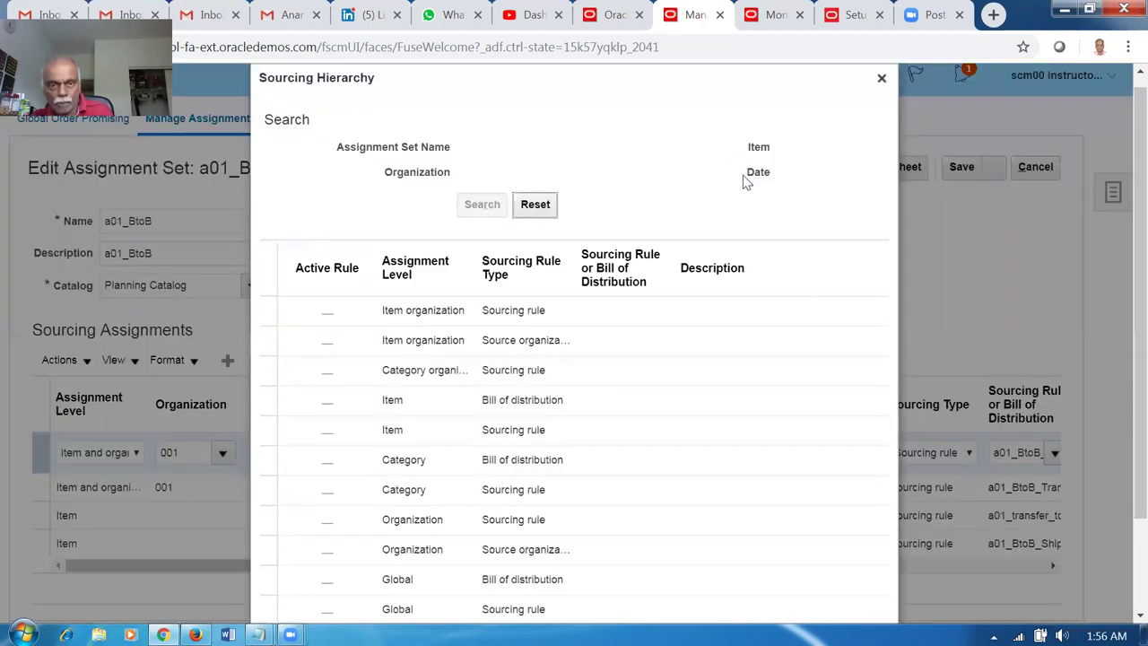
pyautogui.click(883, 80)
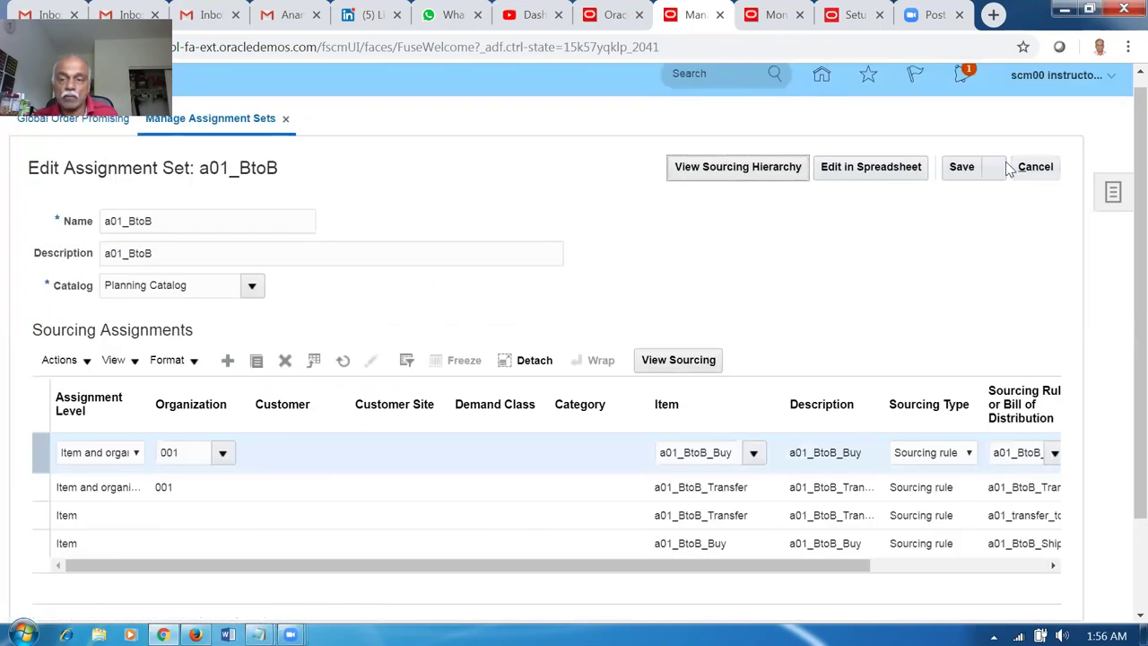
pyautogui.click(990, 168)
pyautogui.click(991, 197)
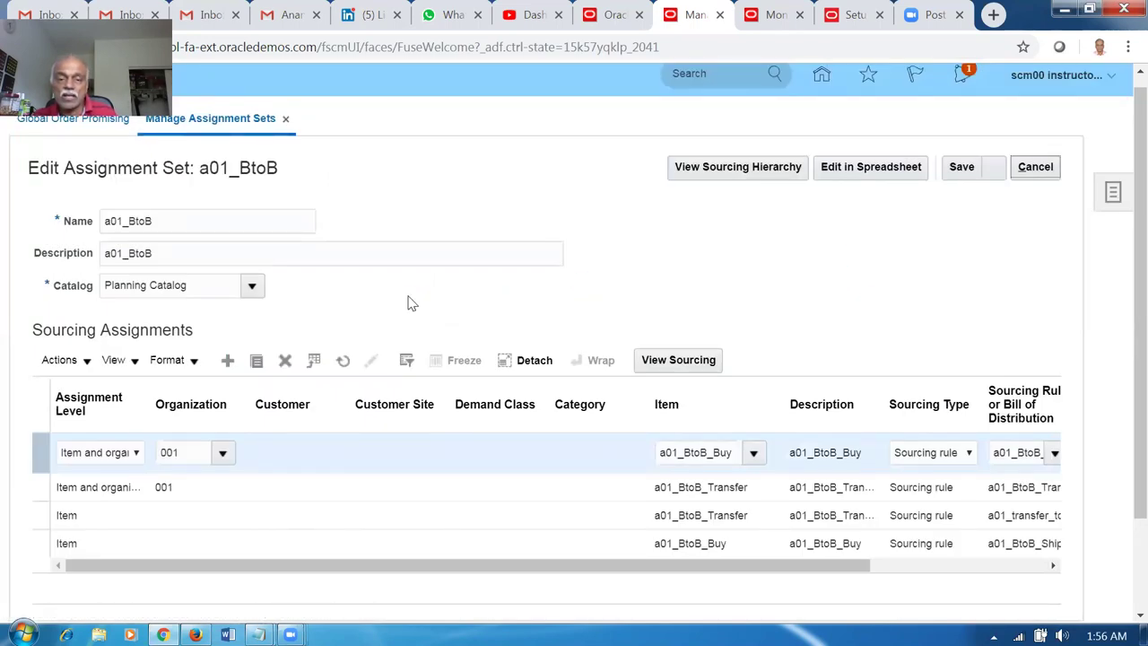
pyautogui.click(165, 353)
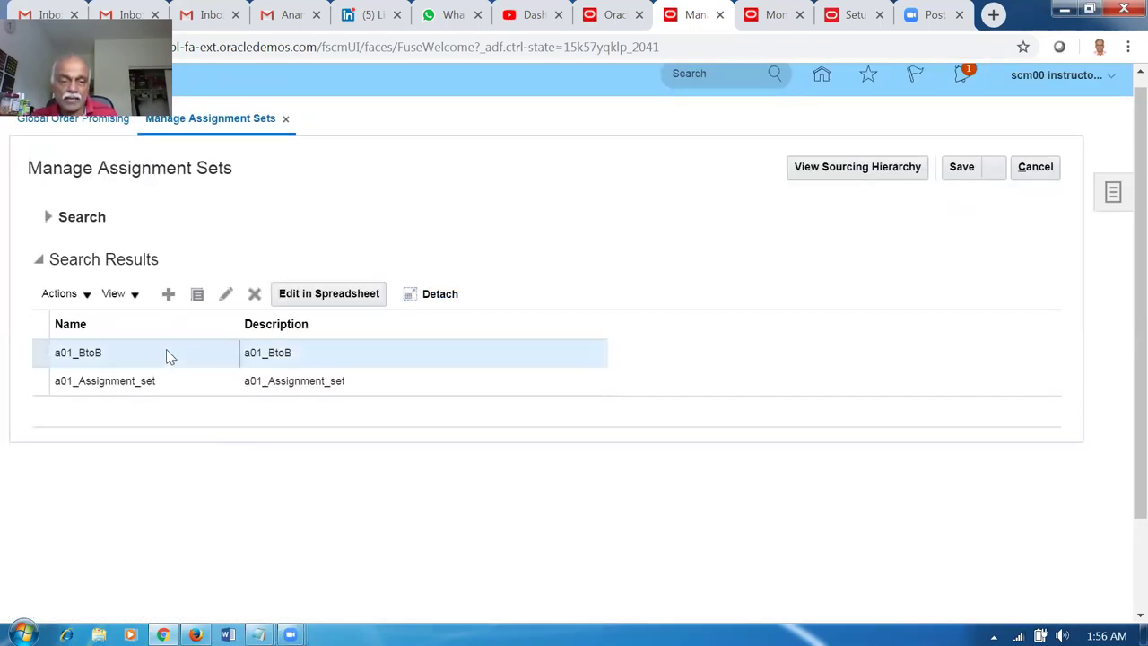
# View the a01_BtoB sourcing hierarchy twice, then cancel back to Global Order Promising.
pyautogui.click(866, 171)
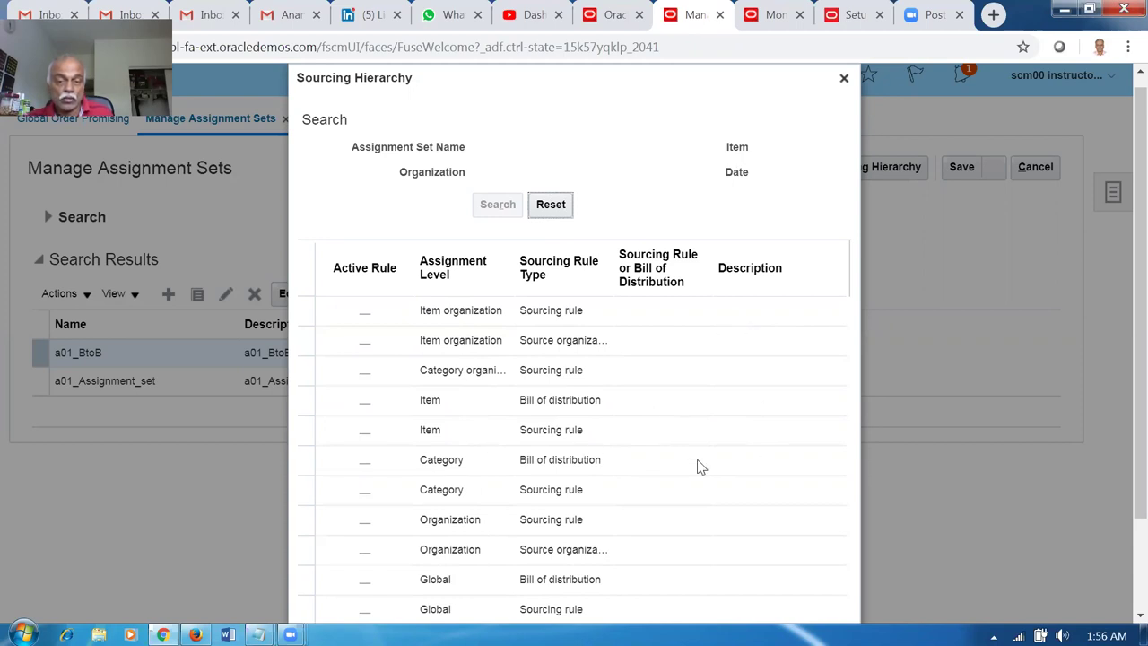
pyautogui.click(844, 78)
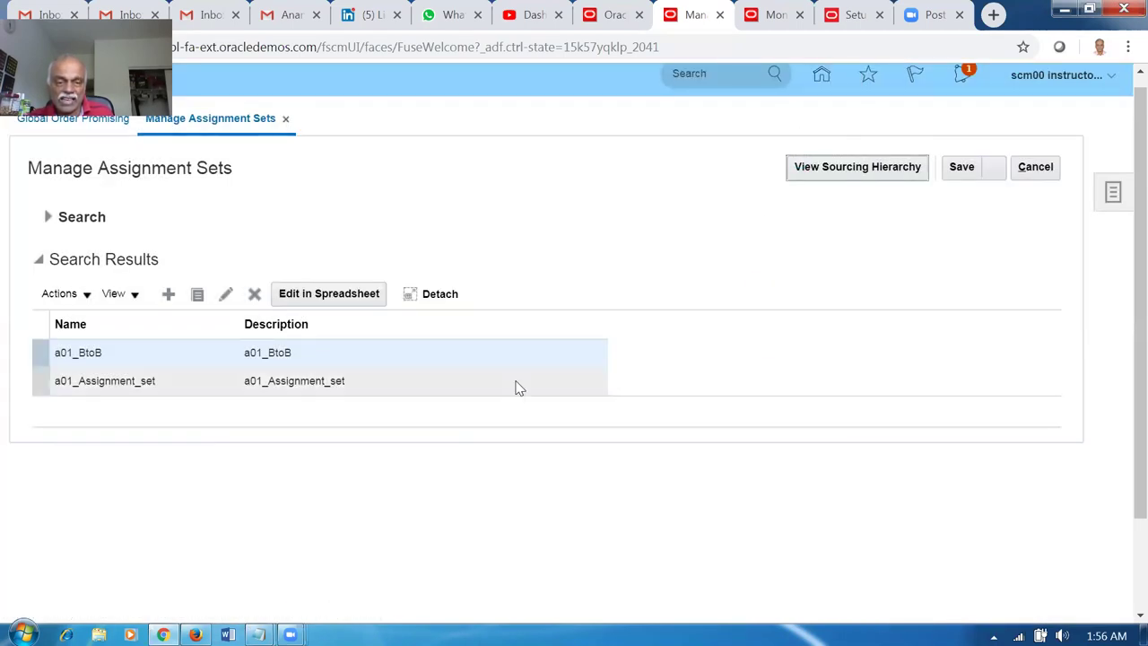
pyautogui.click(427, 385)
pyautogui.click(456, 358)
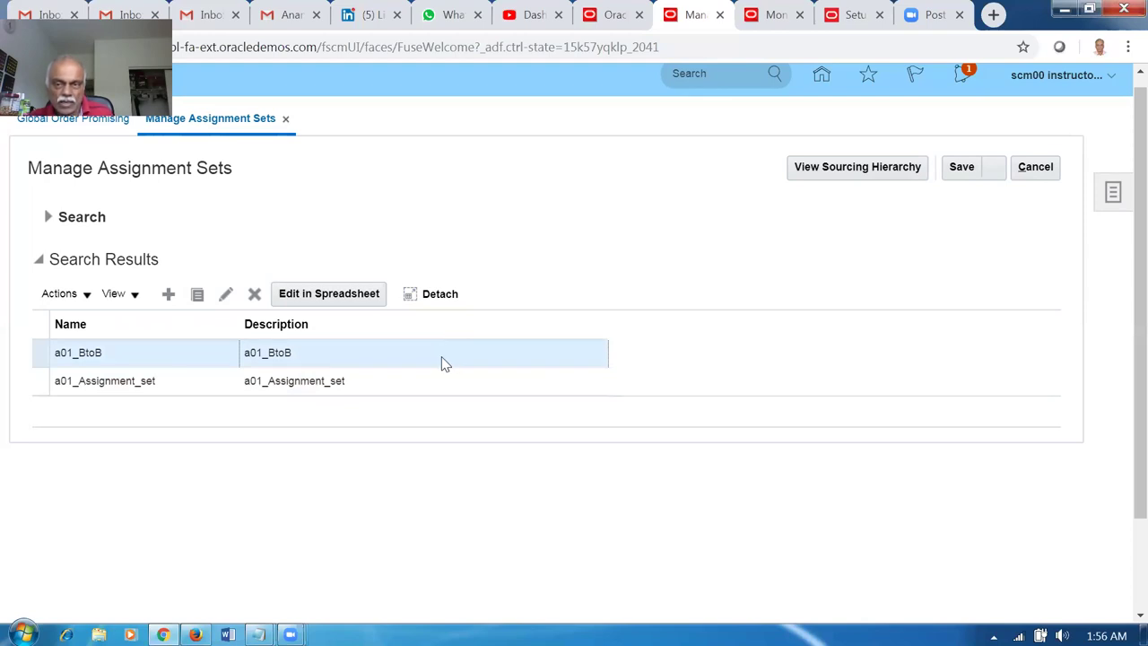
pyautogui.click(883, 172)
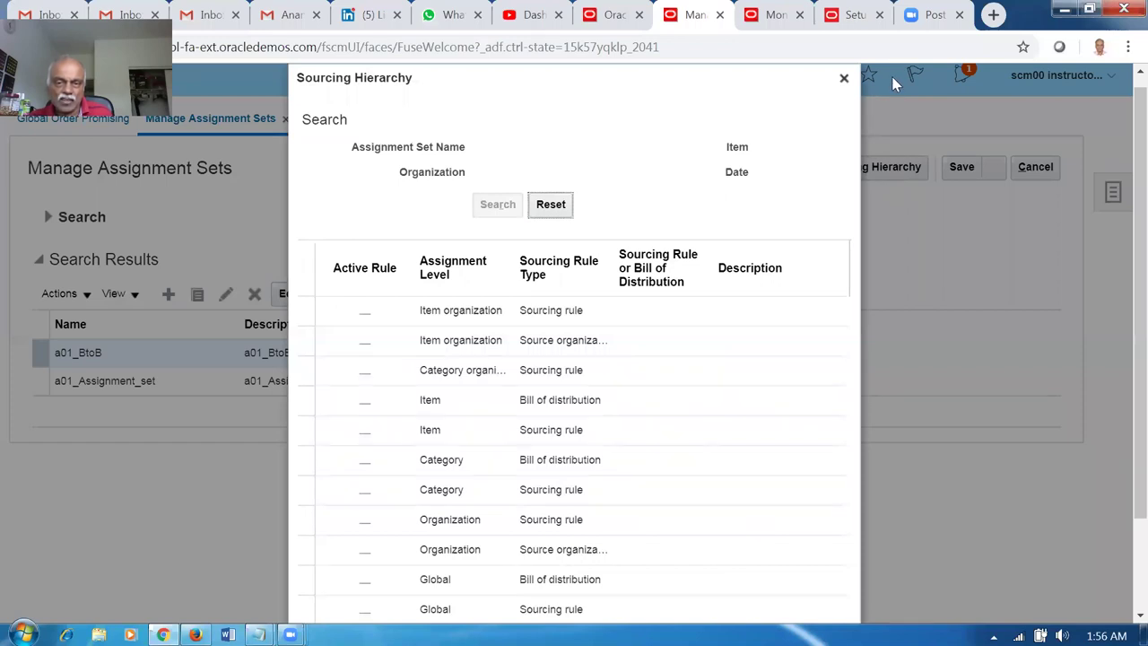
pyautogui.click(843, 79)
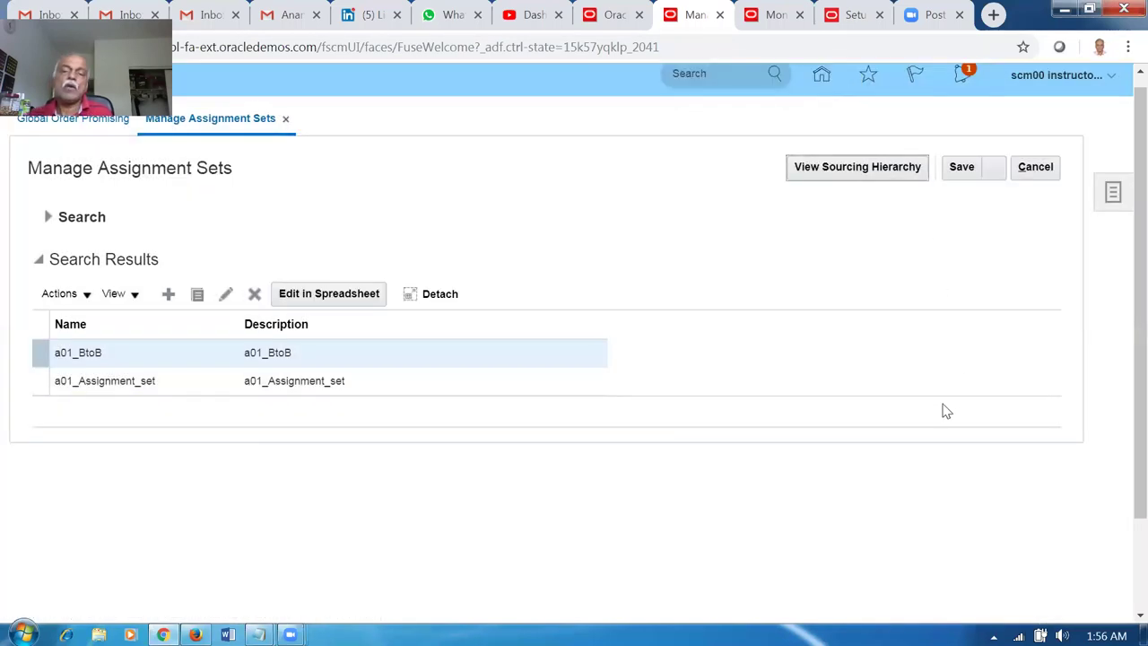
pyautogui.click(1046, 174)
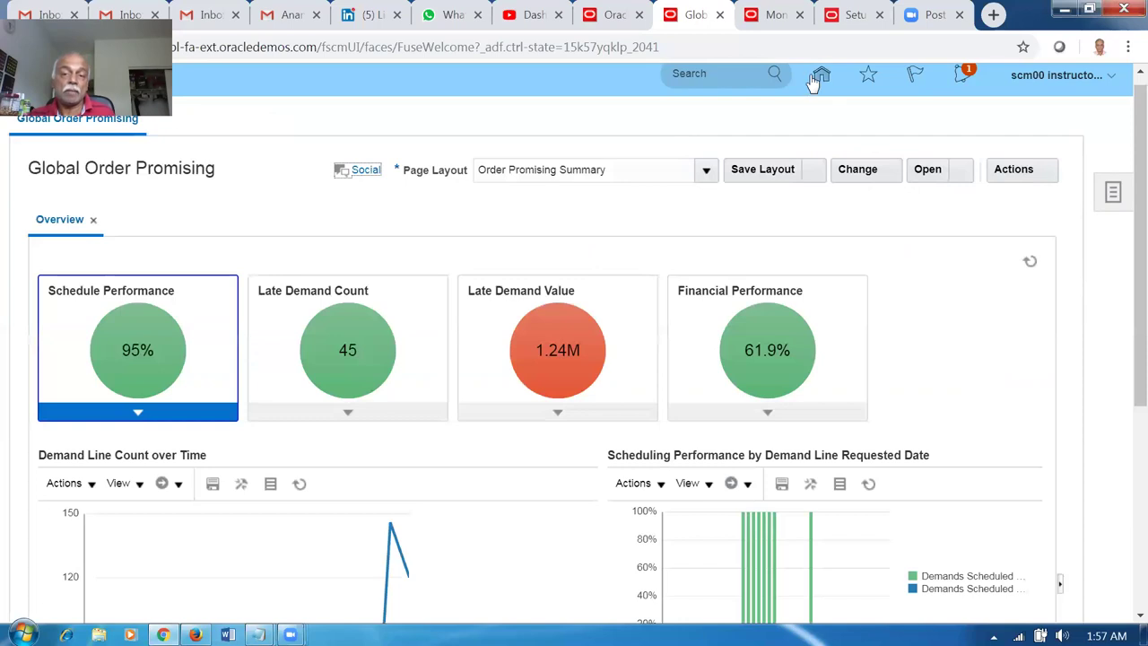
# Go Home to Supply Chain Planning > Plan Inputs and start Collect Planning Data.
pyautogui.click(820, 75)
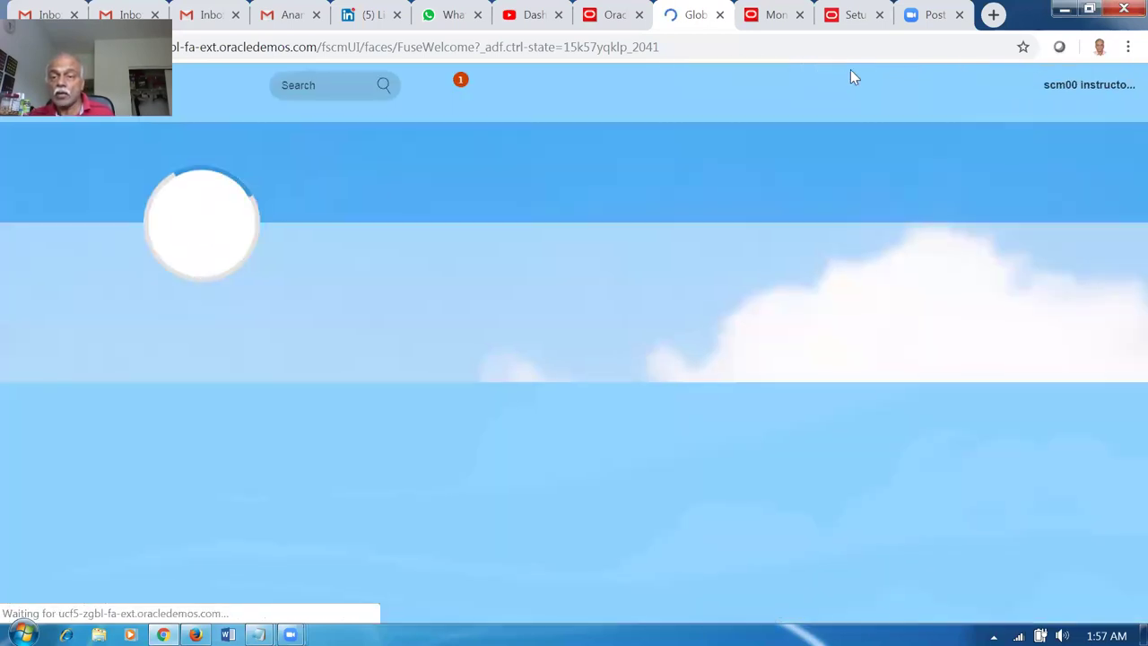
pyautogui.click(880, 462)
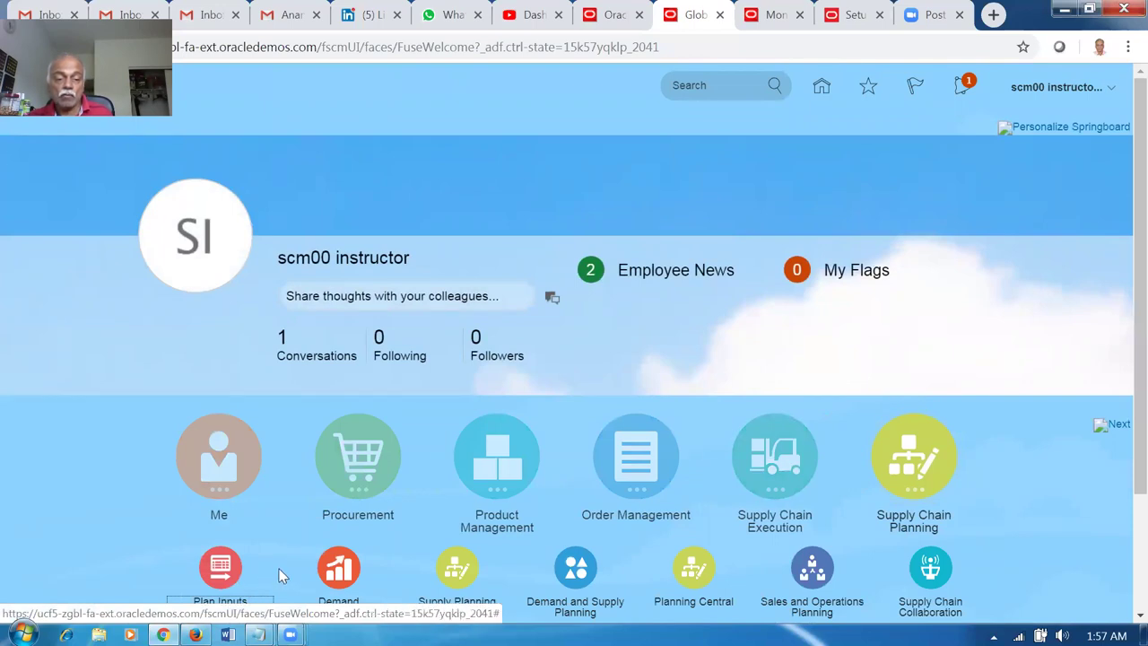
pyautogui.scroll(-1, 281, 575)
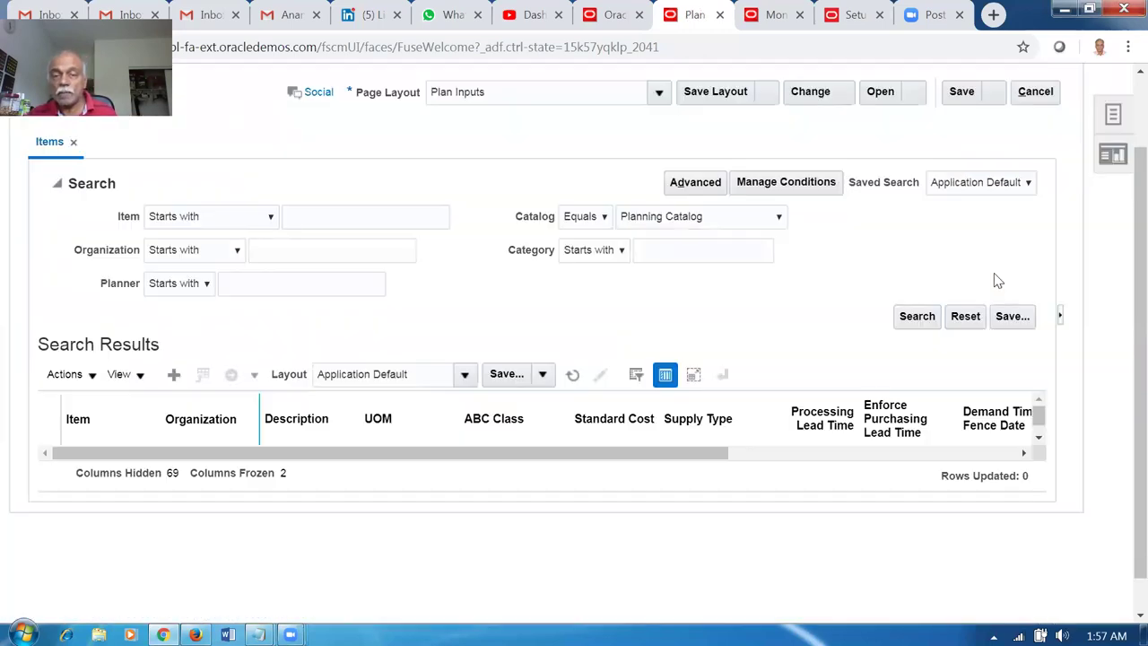
pyautogui.scroll(1, 998, 281)
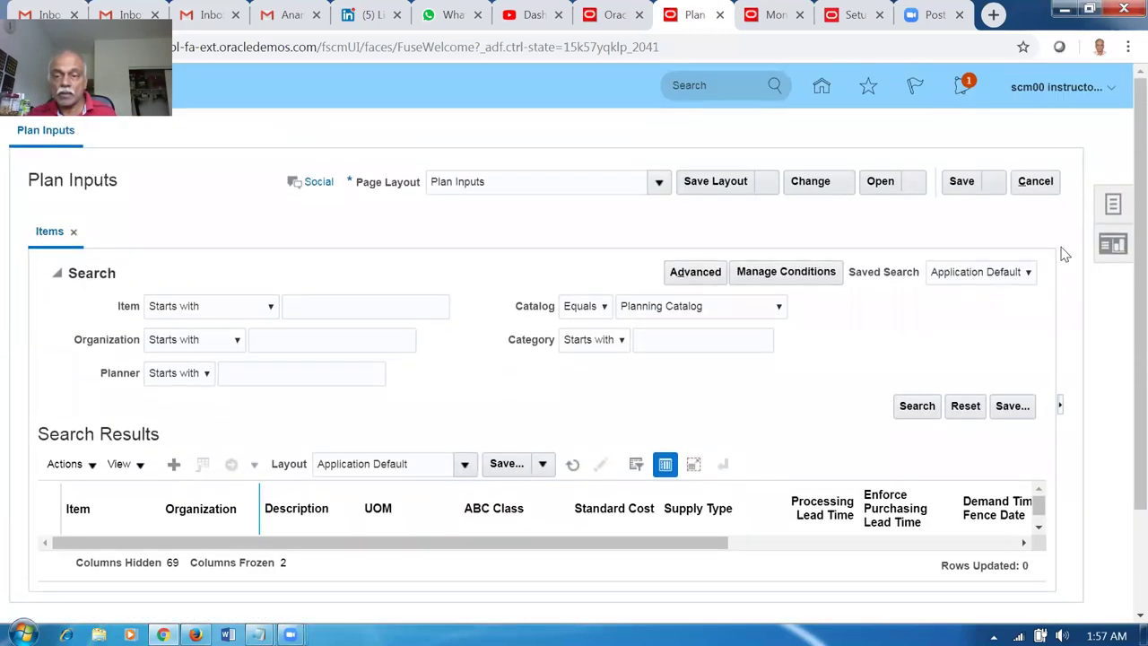
pyautogui.click(1110, 206)
pyautogui.click(1054, 148)
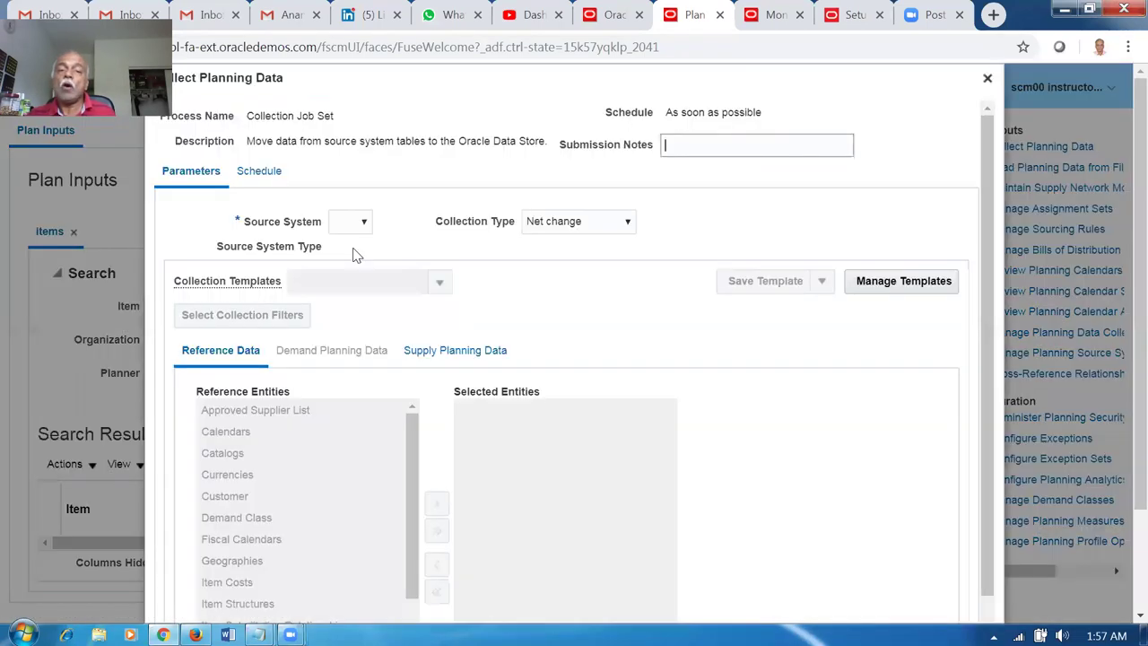
# Set source system OPS and move Order Orchestration Reference Objects to the selected entities.
pyautogui.click(356, 224)
pyautogui.click(348, 248)
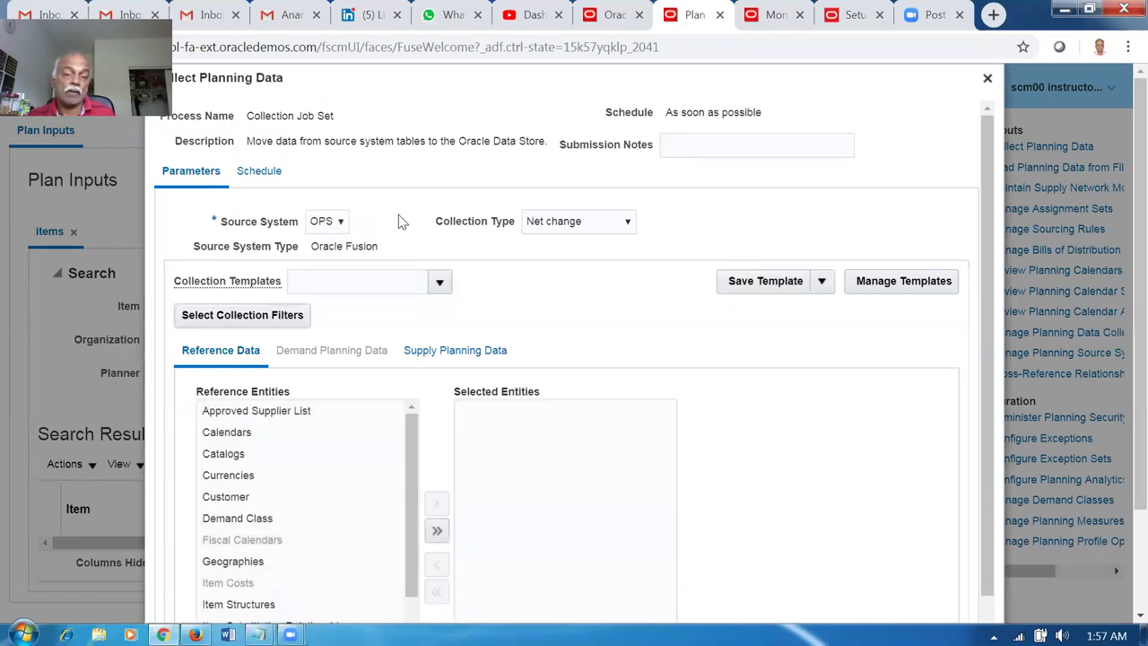
pyautogui.scroll(-2, 435, 281)
pyautogui.scroll(-2, 413, 387)
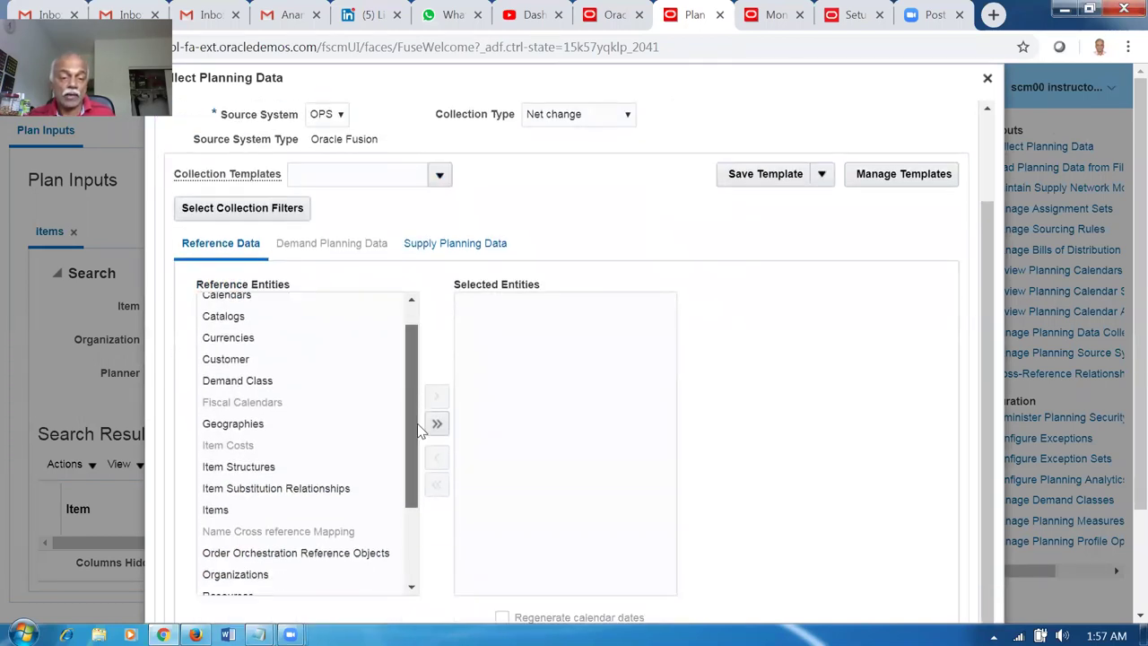
pyautogui.click(328, 513)
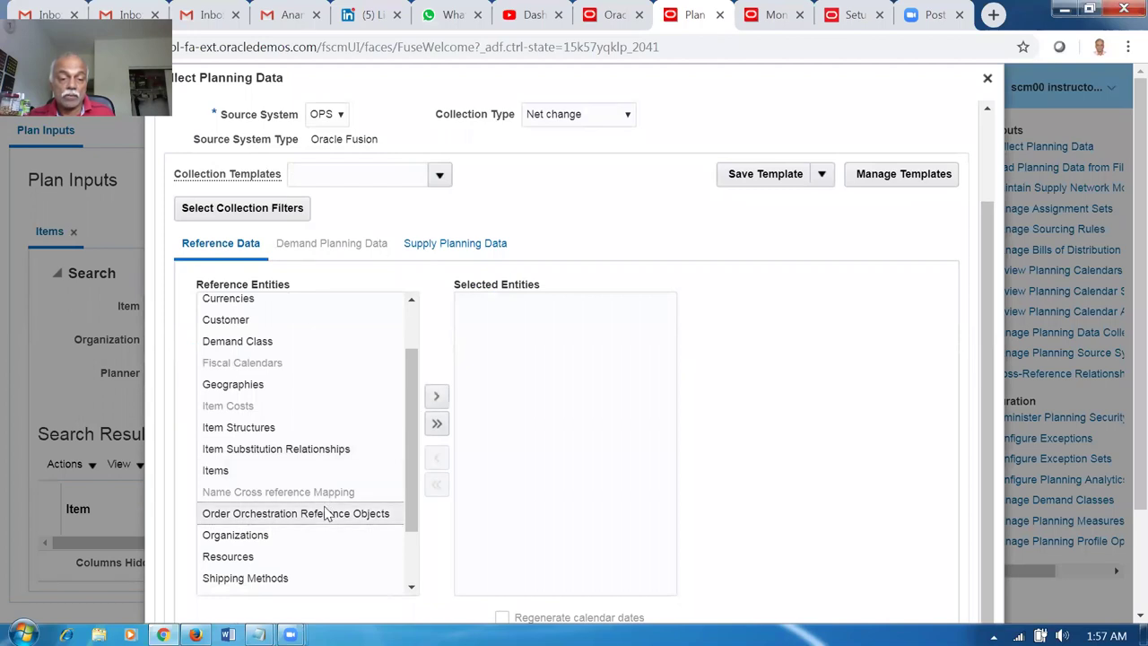
pyautogui.click(436, 396)
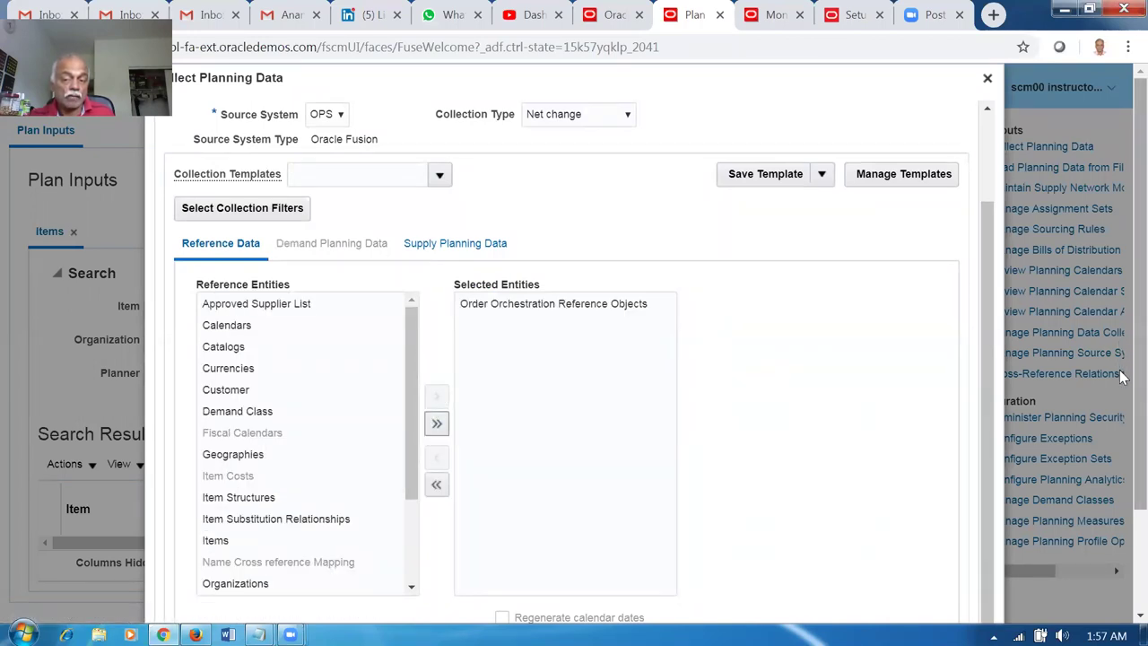
pyautogui.scroll(-1, 1124, 439)
pyautogui.scroll(-1, 1123, 446)
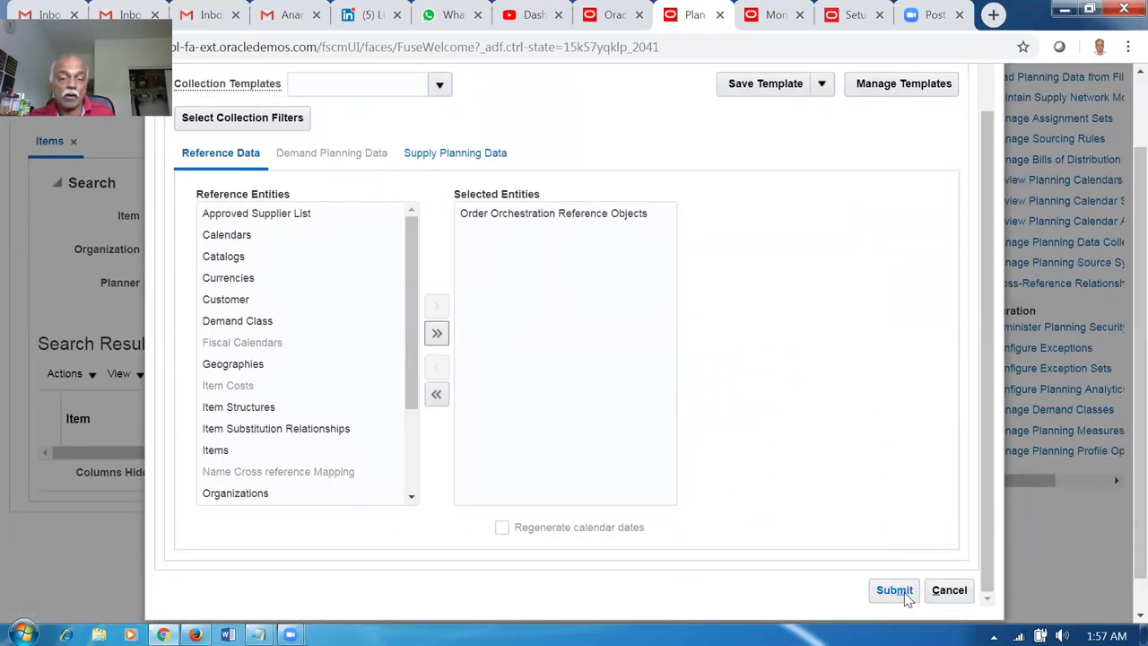
pyautogui.click(566, 220)
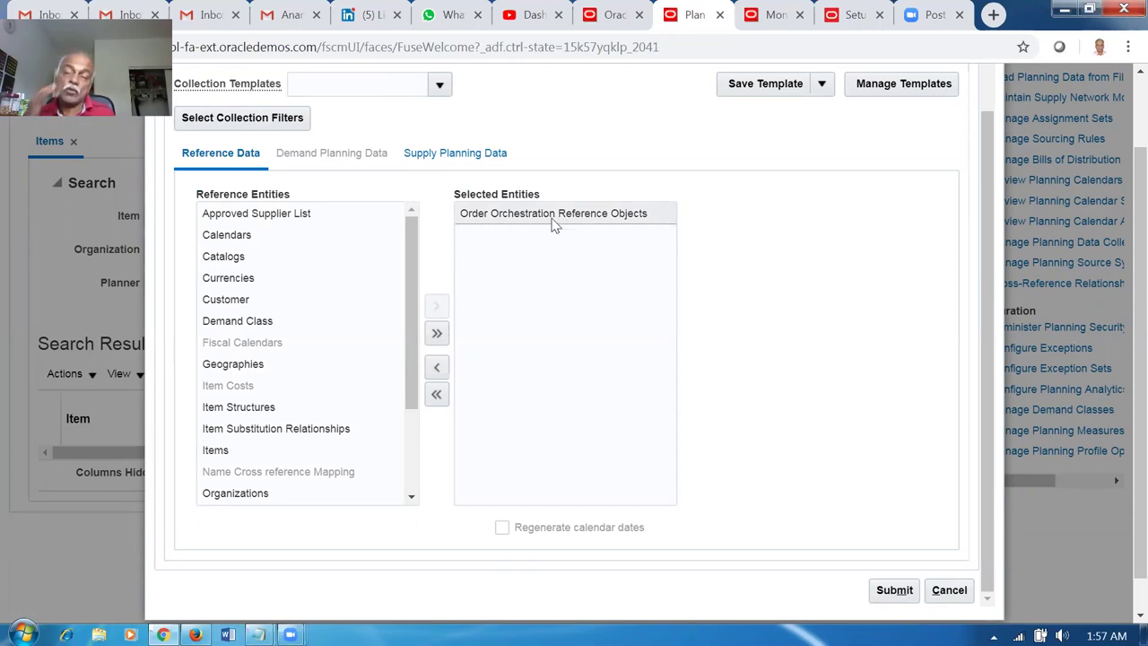
# Submit the net change collection, confirm the warning, and acknowledge process 1650554.
pyautogui.click(894, 590)
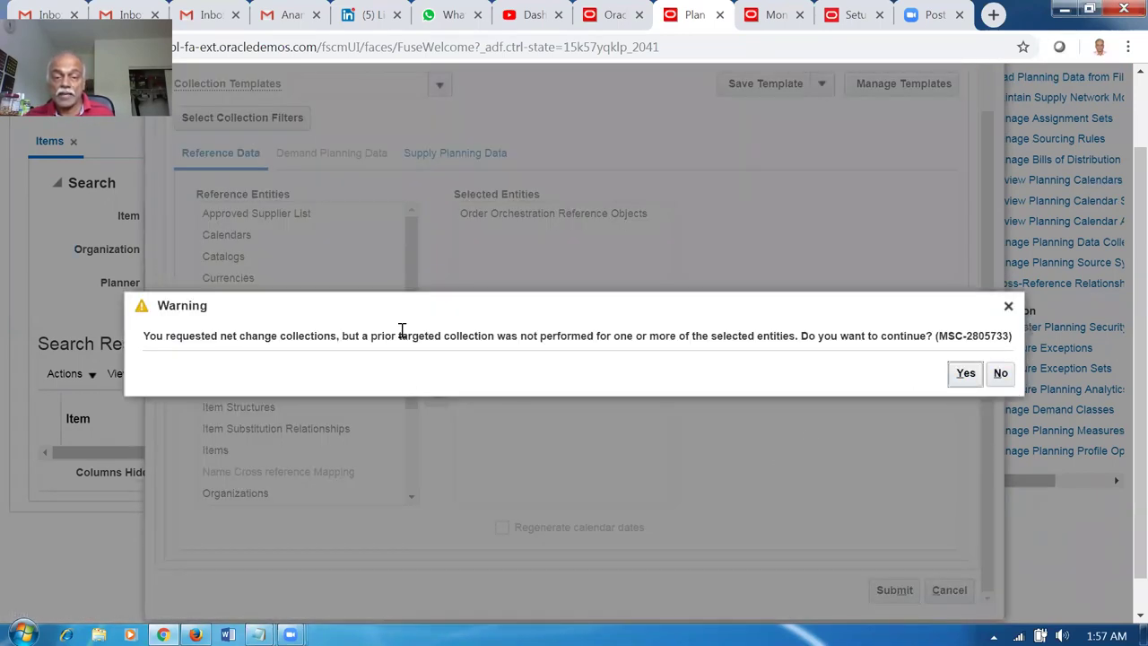
pyautogui.moveTo(401, 330); pyautogui.dragTo(596, 338)
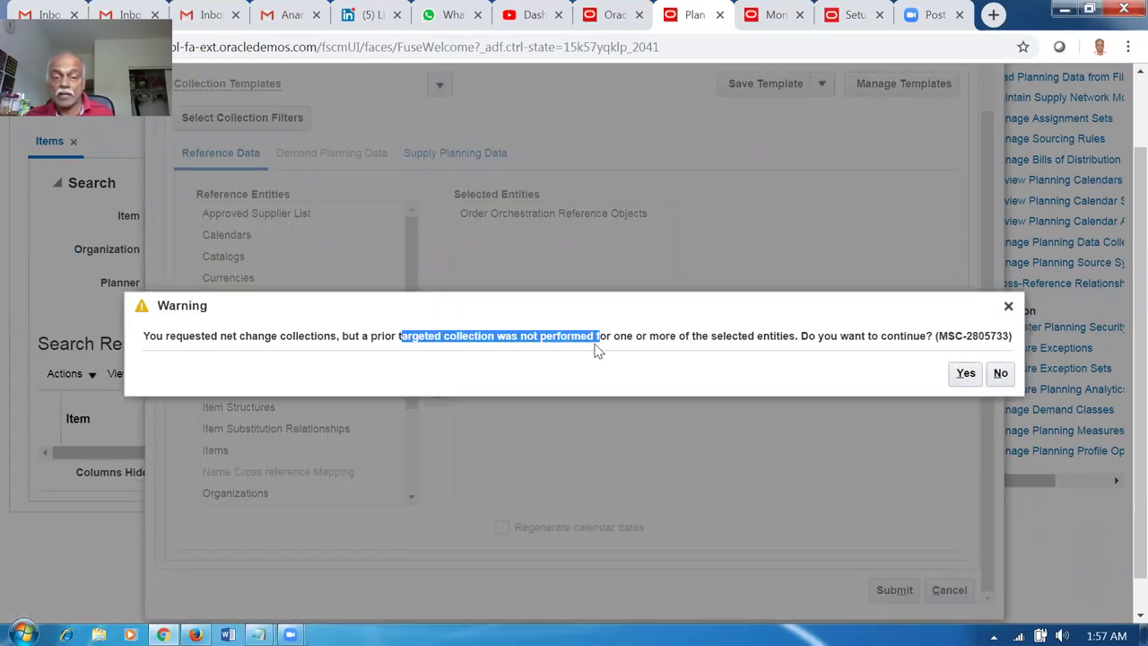
pyautogui.click(964, 373)
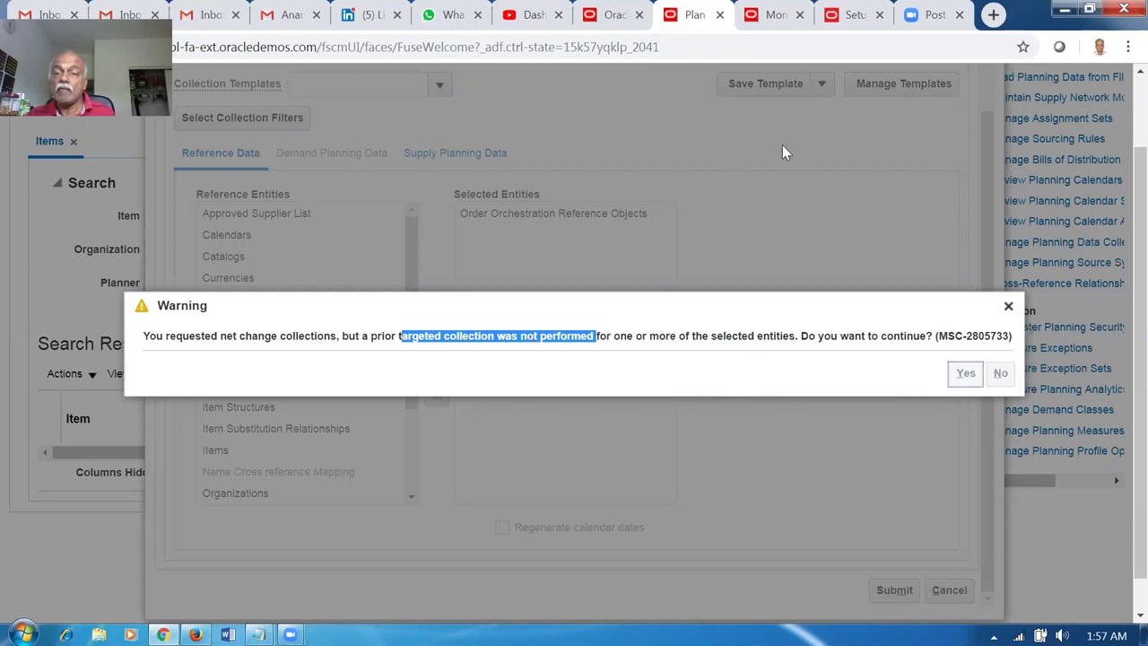
pyautogui.click(650, 366)
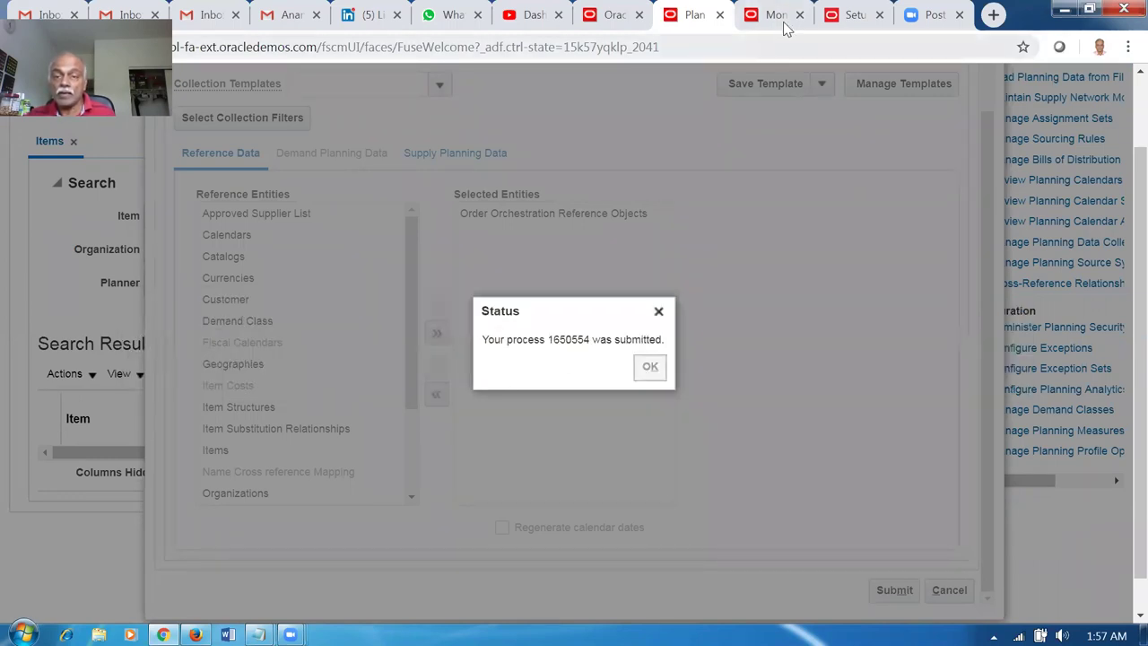
pyautogui.click(777, 16)
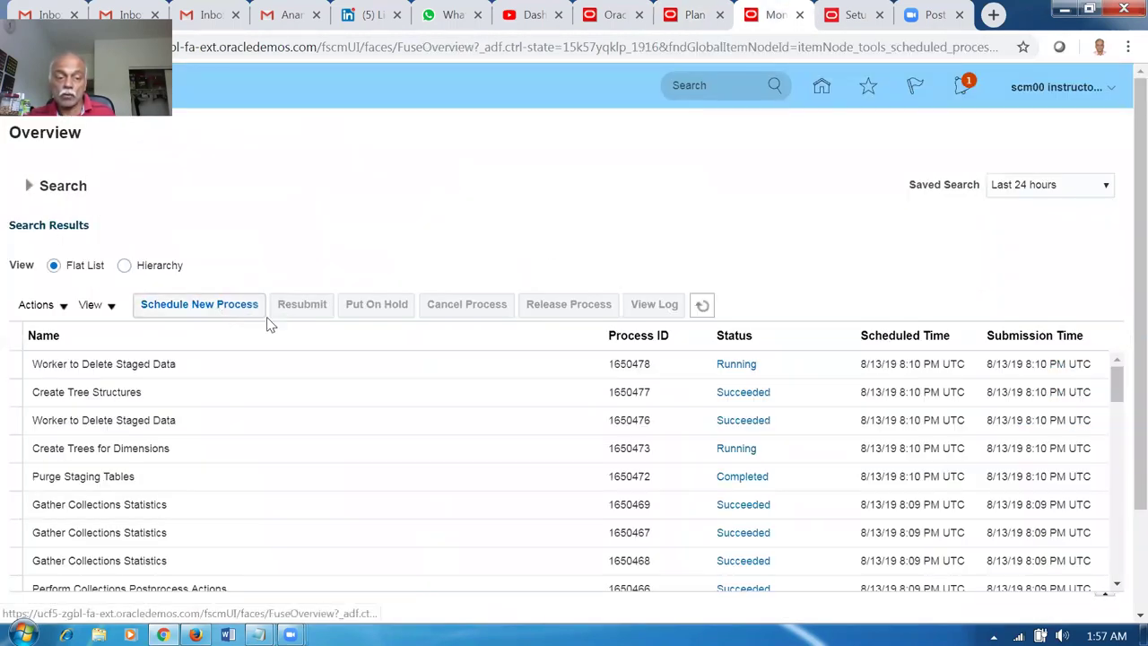
# Refresh the Scheduled Processes list until the collection jobs show as Succeeded.
pyautogui.click(704, 306)
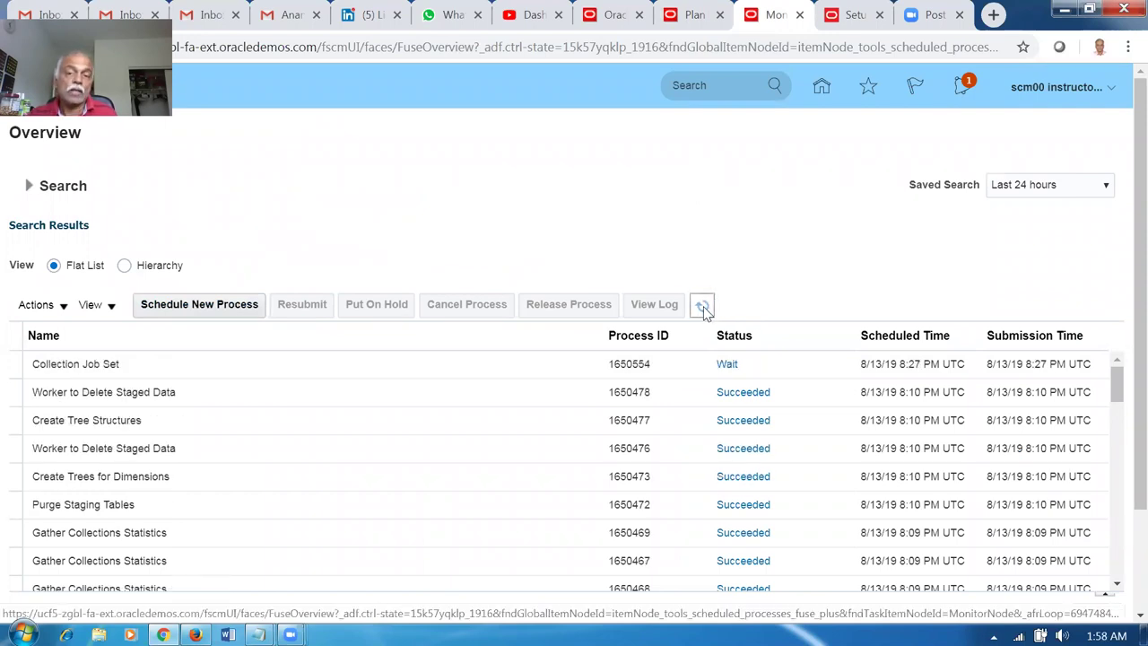
pyautogui.click(686, 27)
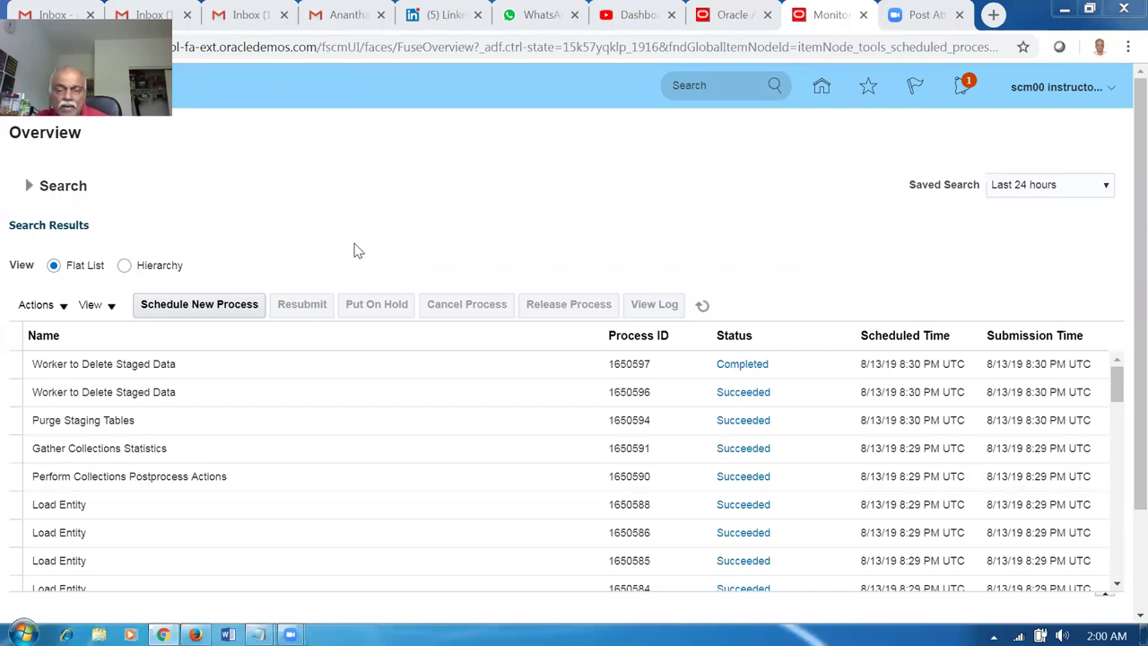
pyautogui.click(179, 307)
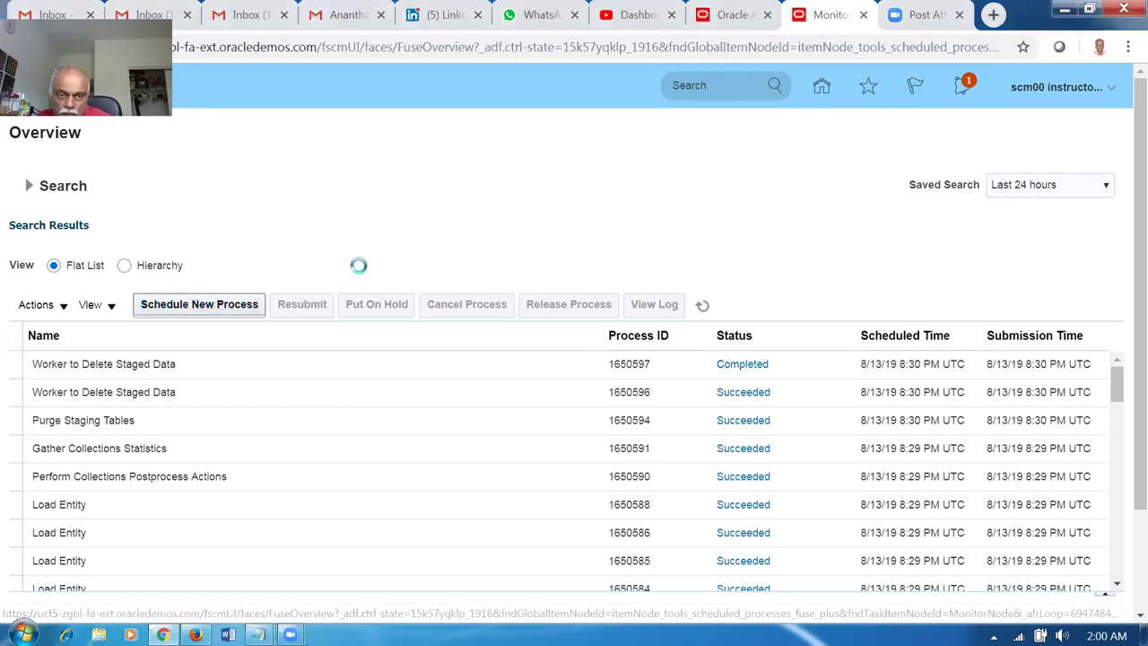
# Schedule a new Refresh and Start the Order Promising Server process, searching ref%start%.
pyautogui.click(359, 310)
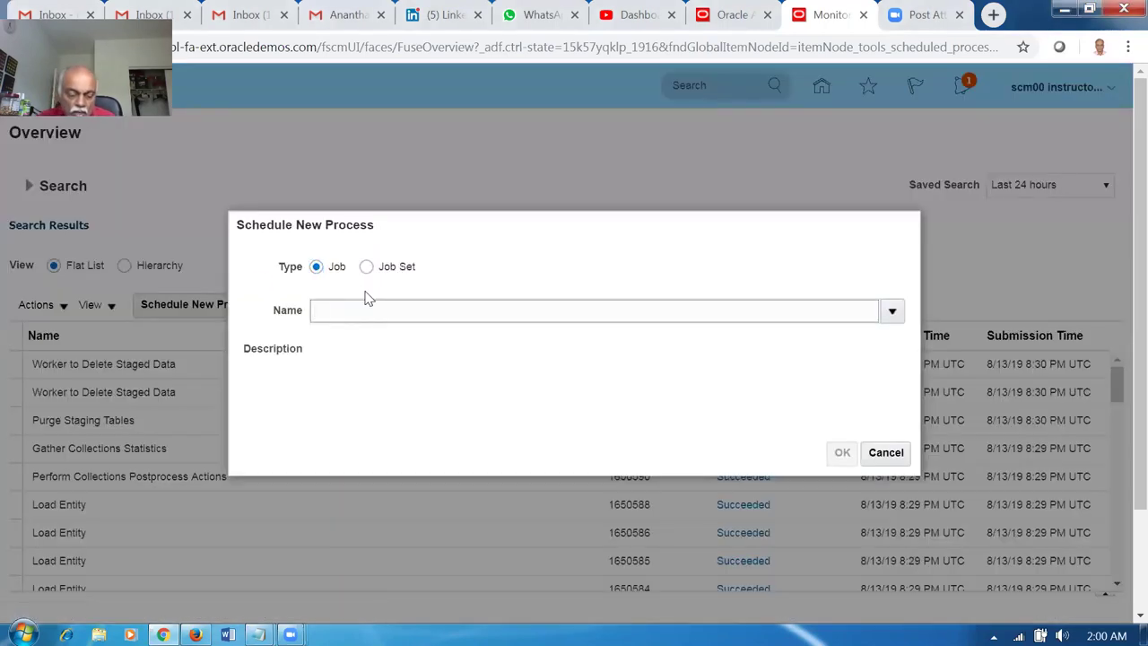
pyautogui.write('ref%start%')
pyautogui.press('Tab')
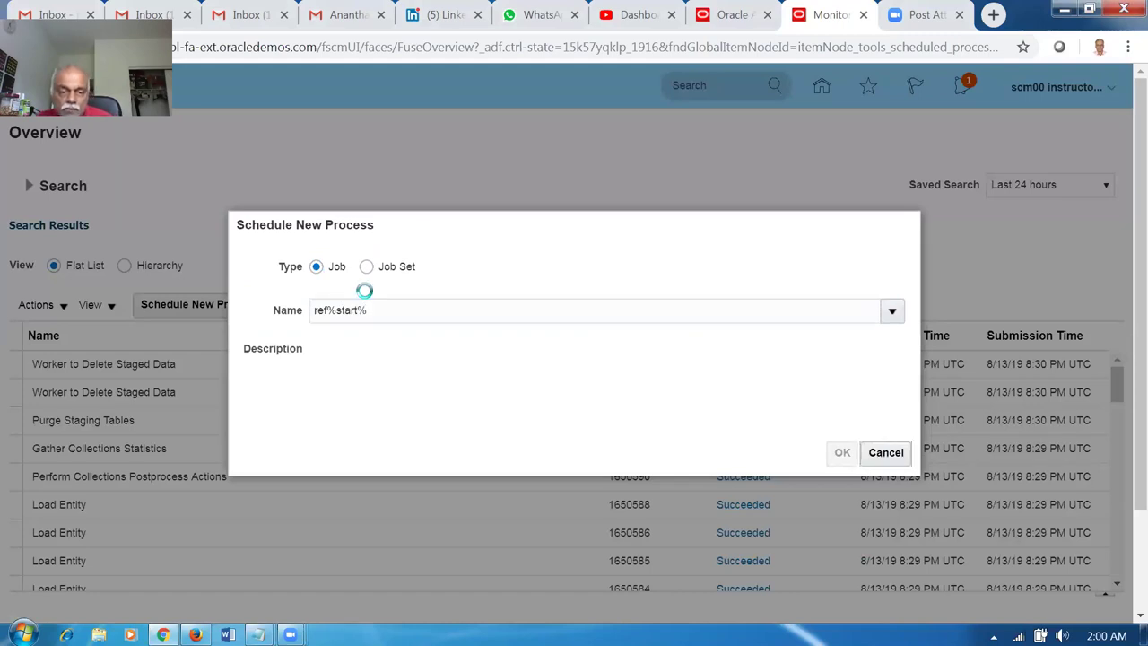
pyautogui.click(842, 453)
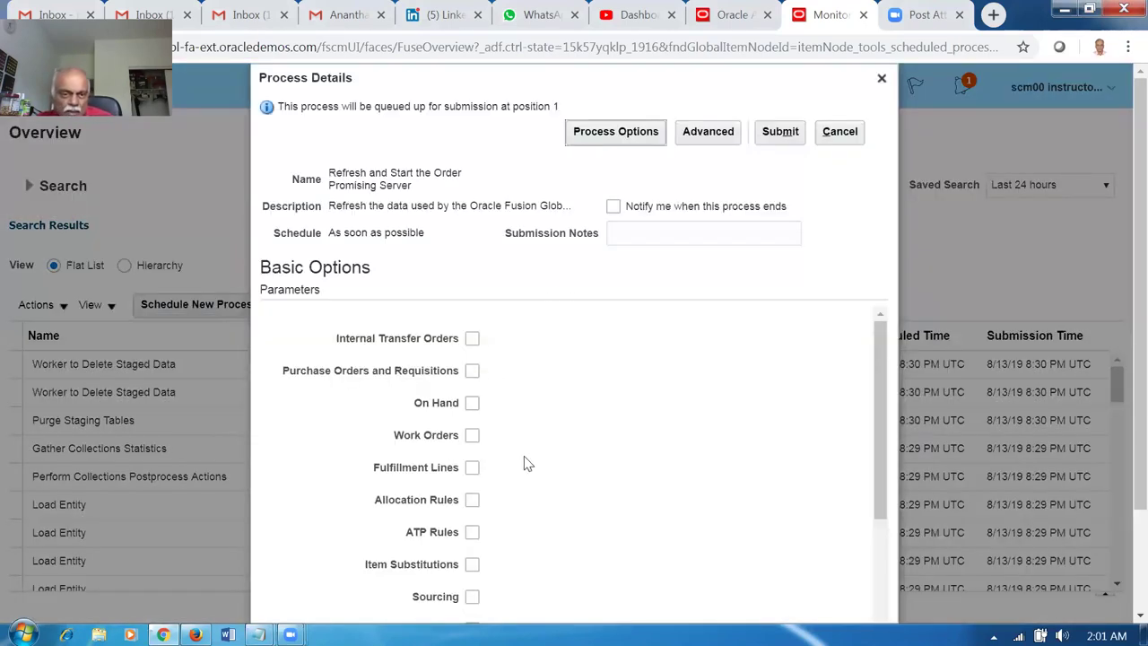
# Select ATP Rules, Sourcing, Allocation Rules, On Hand and Items as refresh parameters.
pyautogui.scroll(-1, 530, 464)
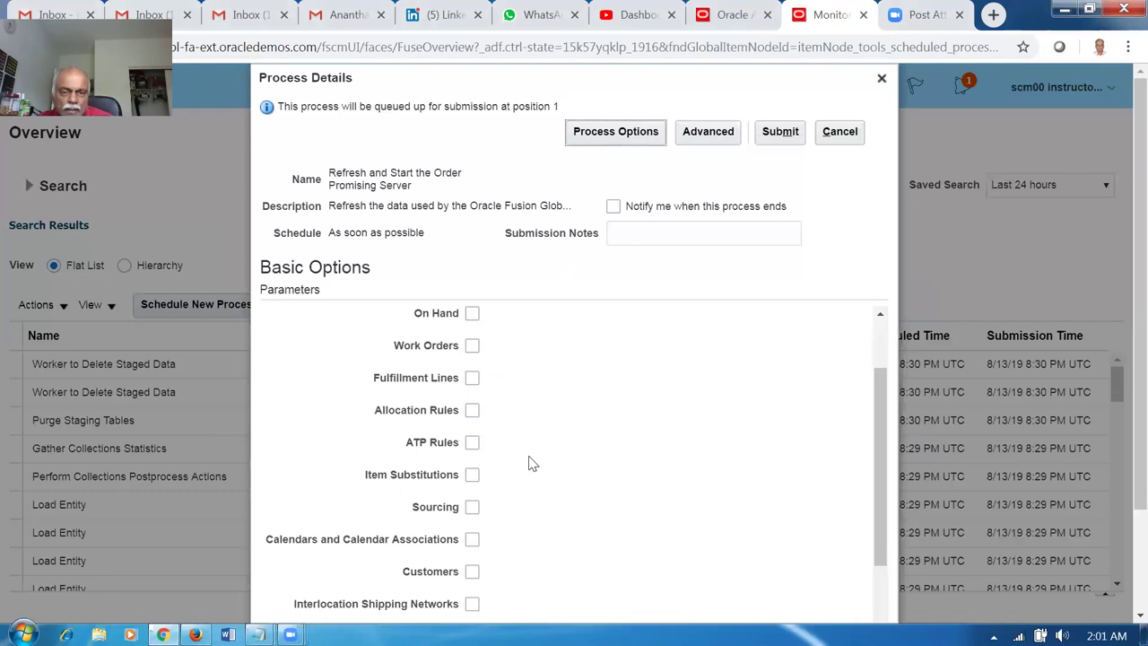
pyautogui.scroll(-1, 530, 462)
pyautogui.click(472, 354)
pyautogui.click(473, 419)
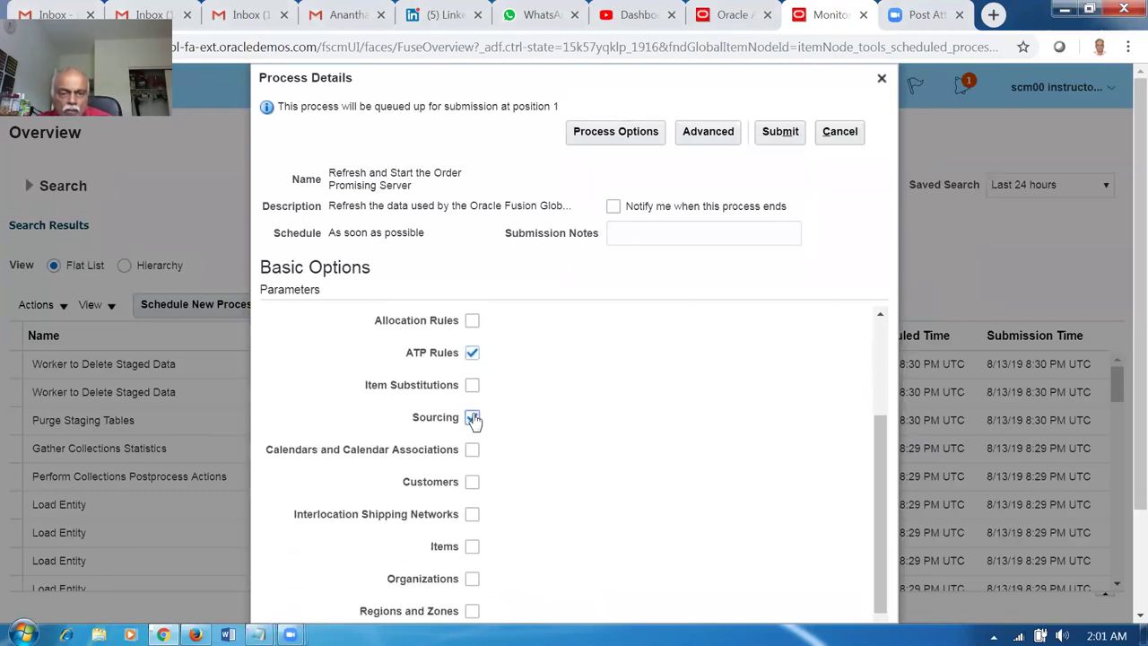
pyautogui.click(472, 323)
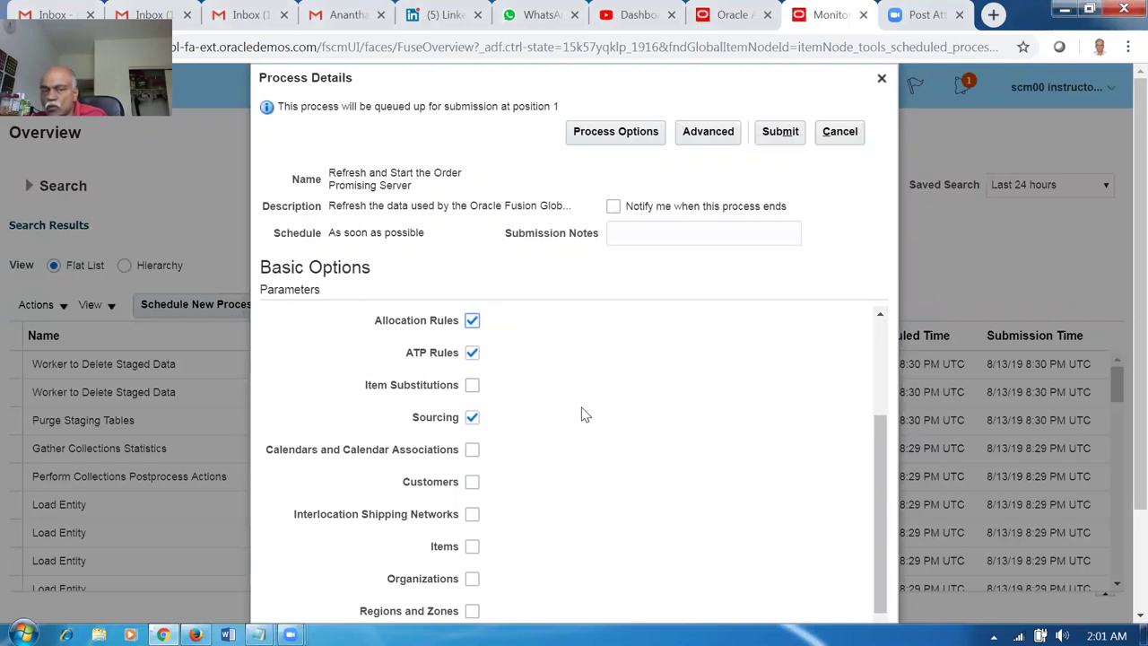
pyautogui.scroll(2, 590, 408)
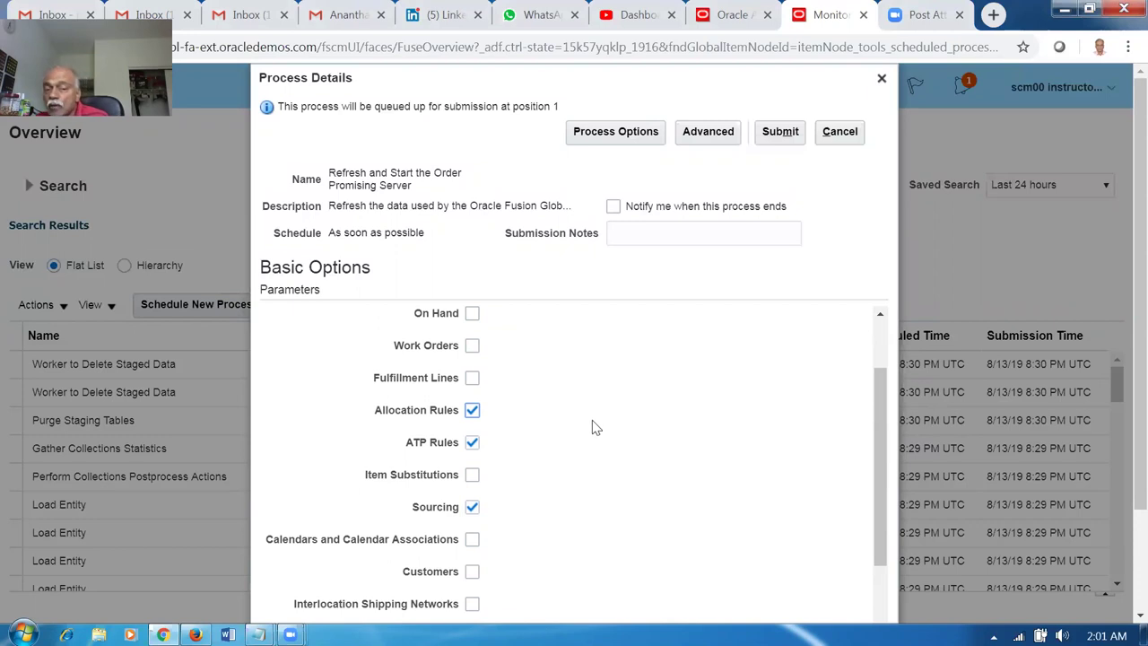
pyautogui.scroll(2, 592, 420)
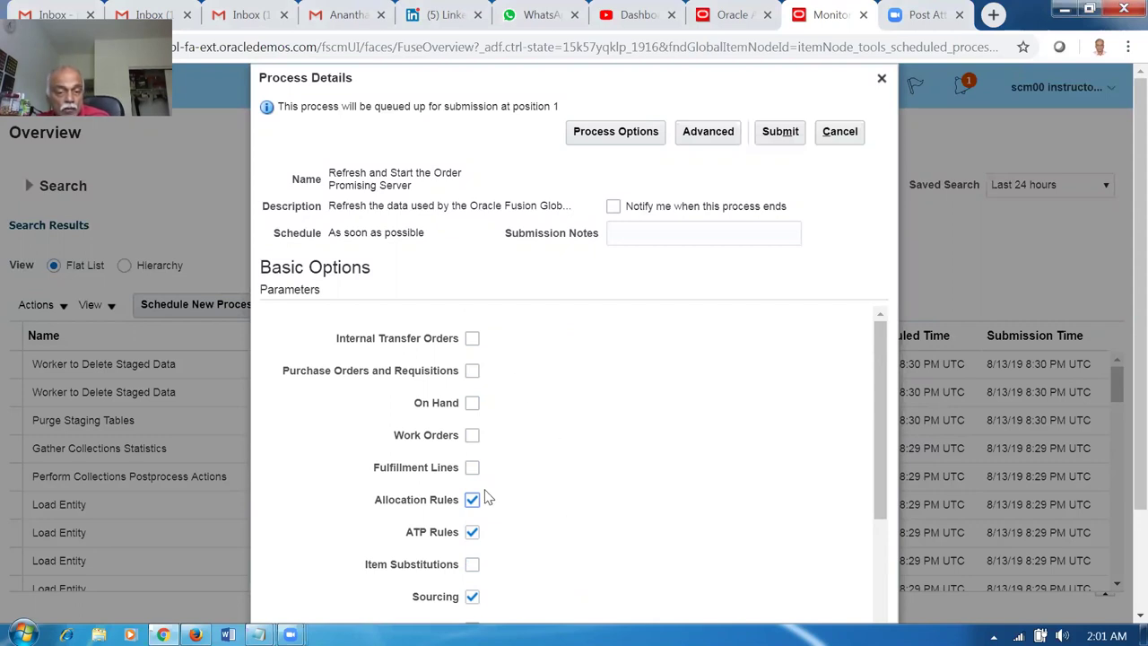
pyautogui.click(472, 406)
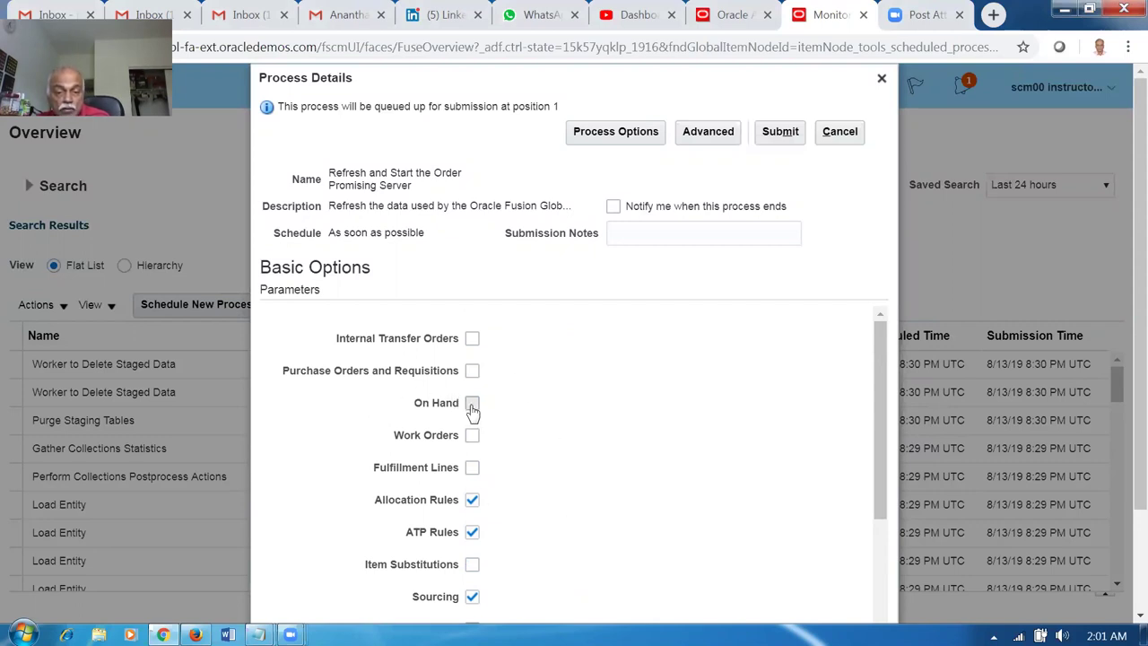
pyautogui.scroll(-2, 616, 448)
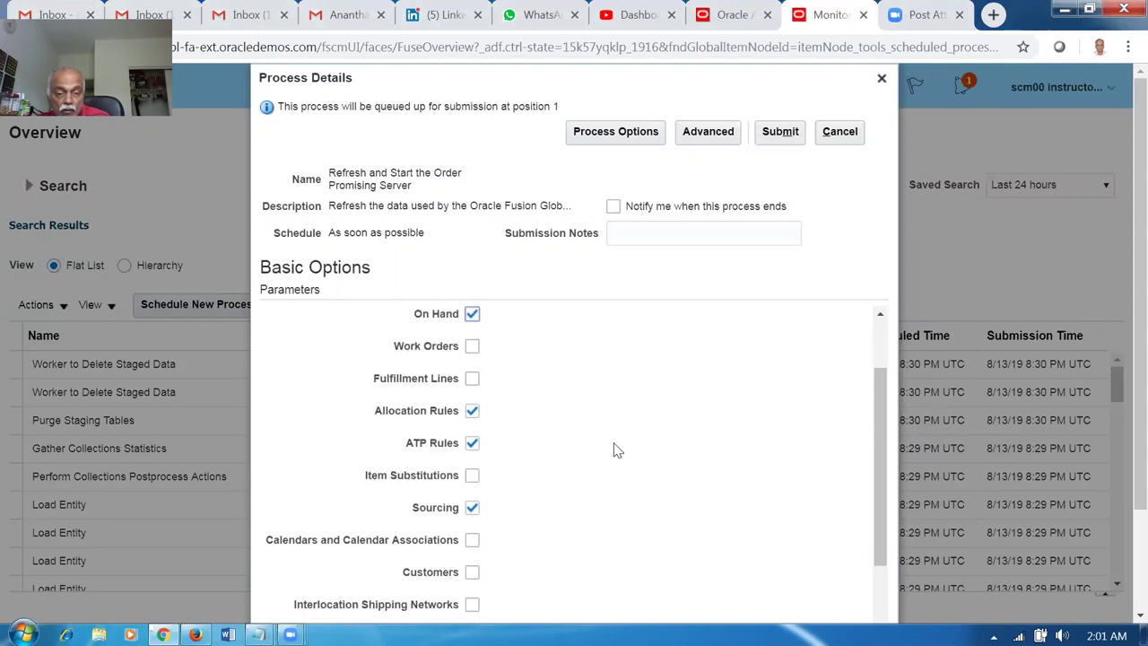
pyautogui.scroll(-2, 574, 498)
pyautogui.click(472, 547)
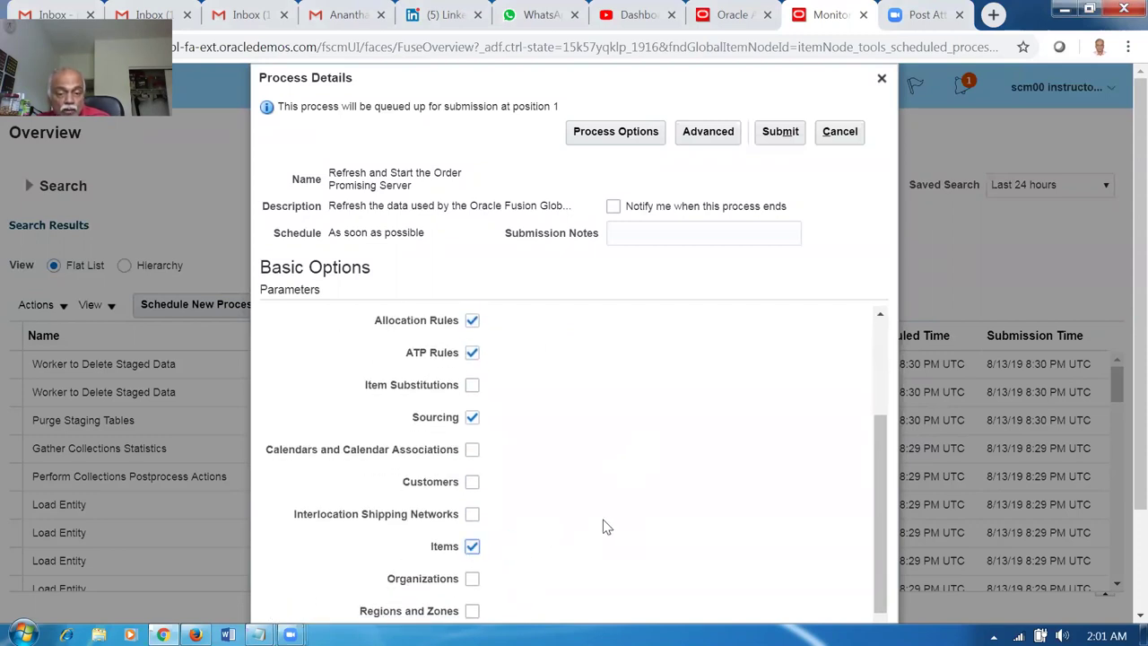
# Review the parameters, submit the refresh job as process 1650606 and dismiss the confirmation.
pyautogui.scroll(-2, 602, 526)
pyautogui.scroll(-3, 551, 534)
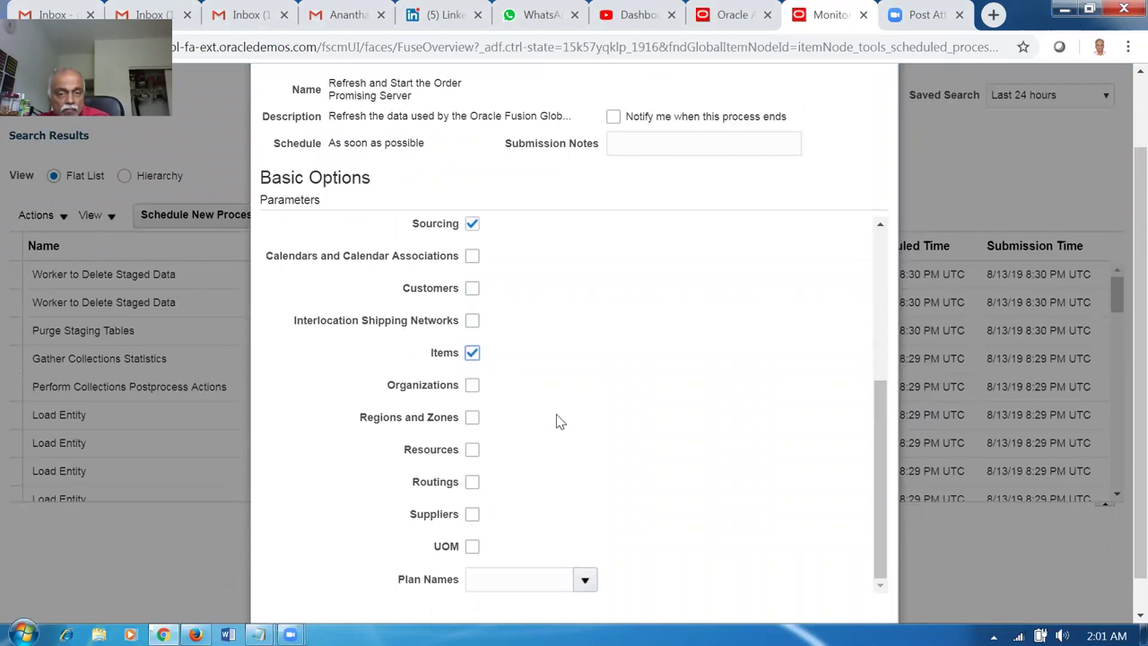
pyautogui.scroll(3, 557, 422)
pyautogui.scroll(2, 554, 433)
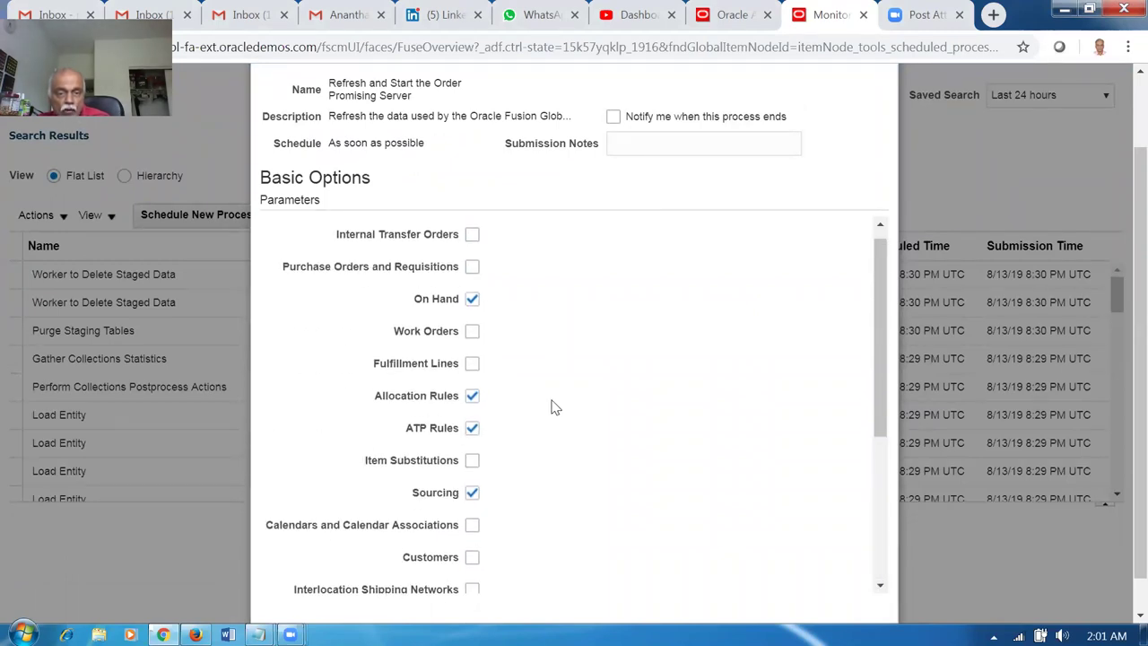
pyautogui.scroll(1, 550, 405)
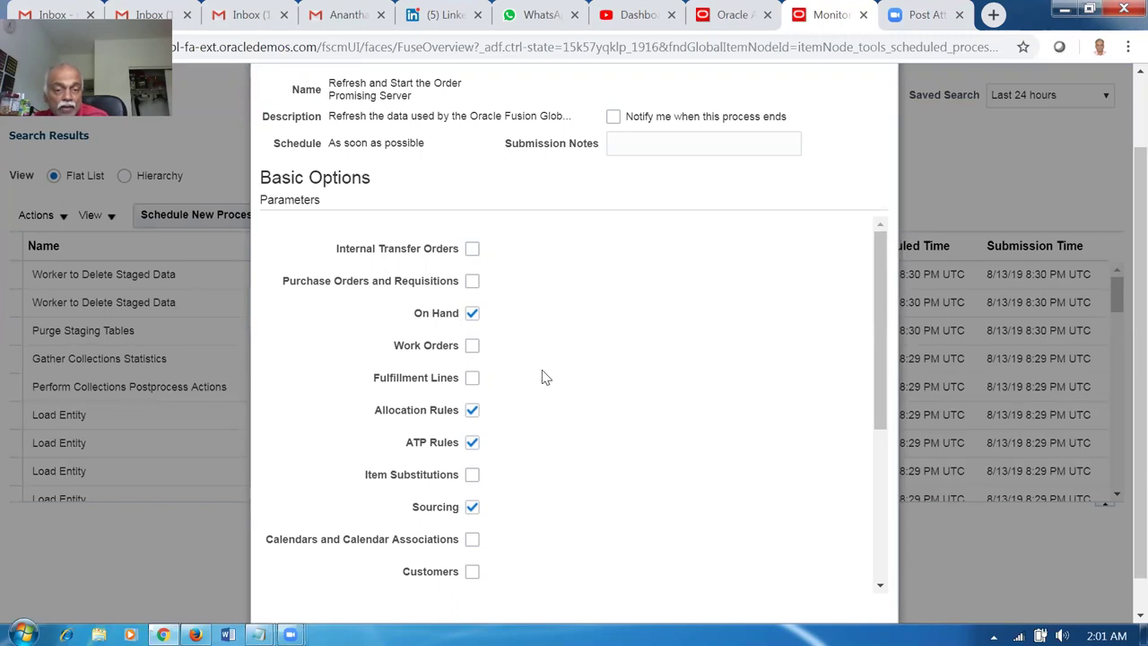
pyautogui.scroll(1, 619, 378)
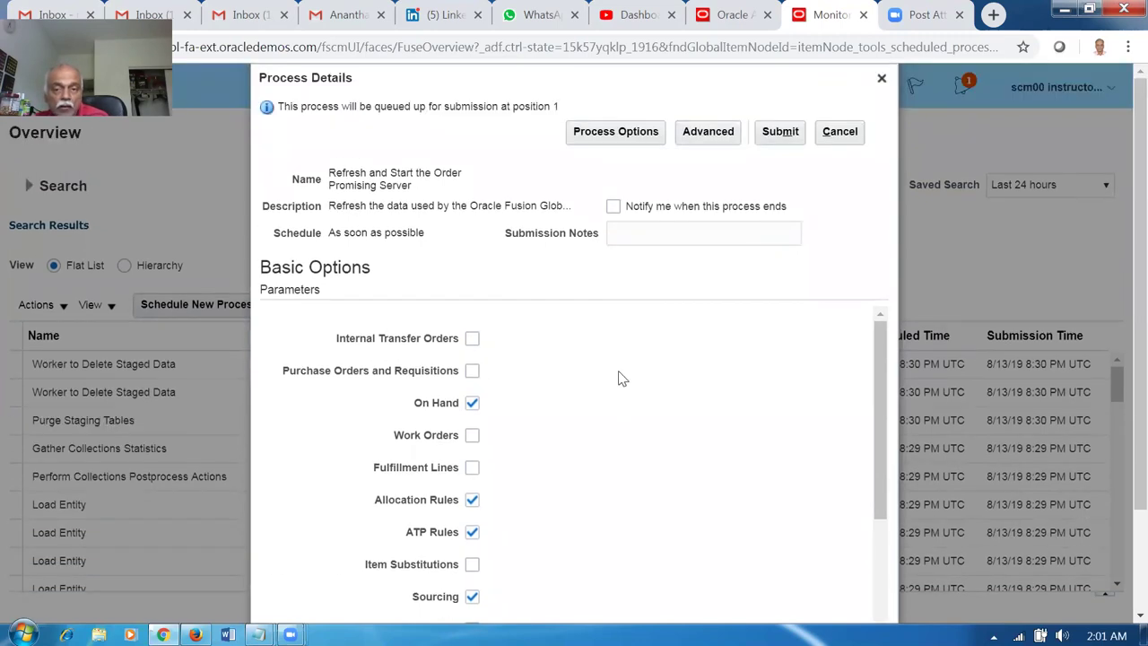
pyautogui.click(780, 131)
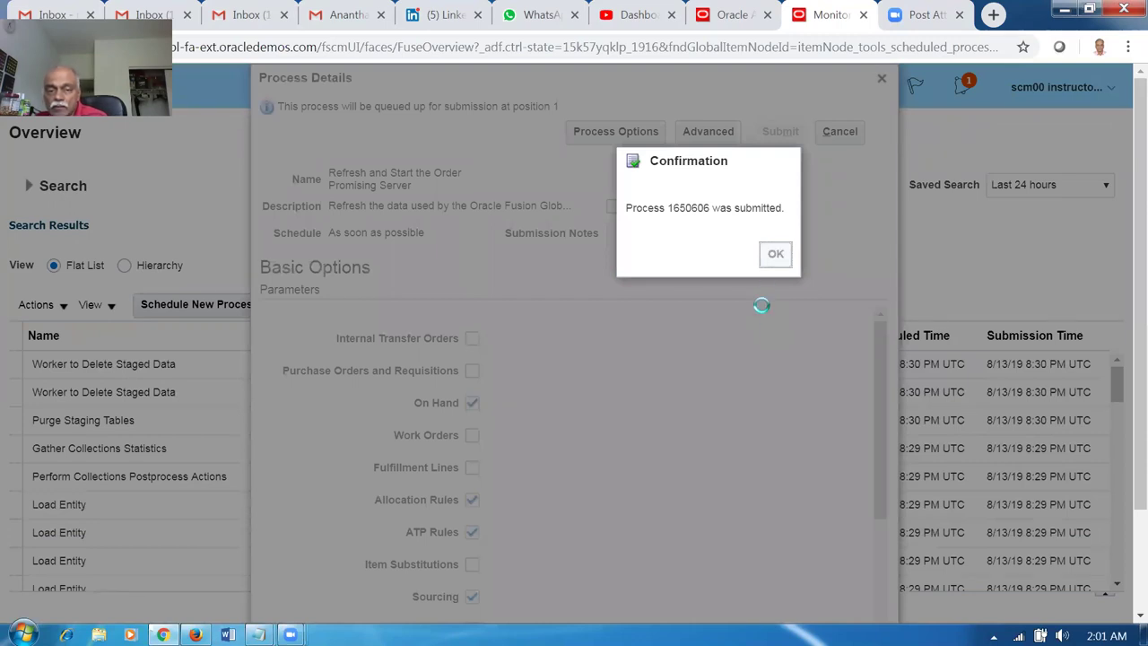
pyautogui.click(775, 254)
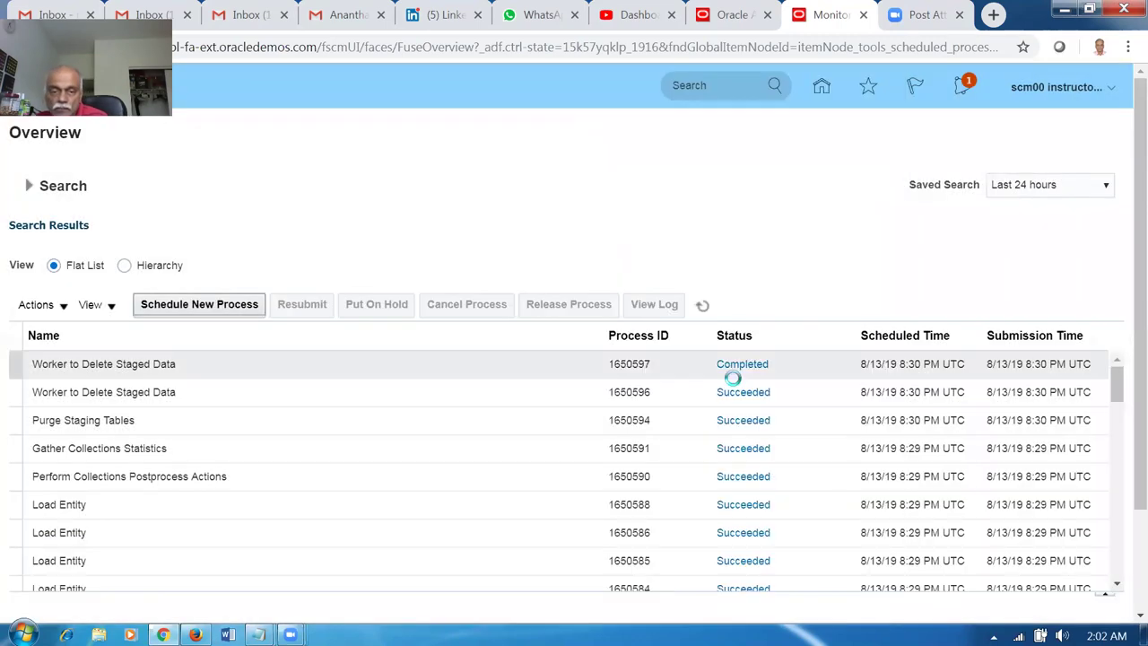
# Refresh the process list until 1650606 and Refresh Order Promising Analytics show Succeeded.
pyautogui.click(703, 306)
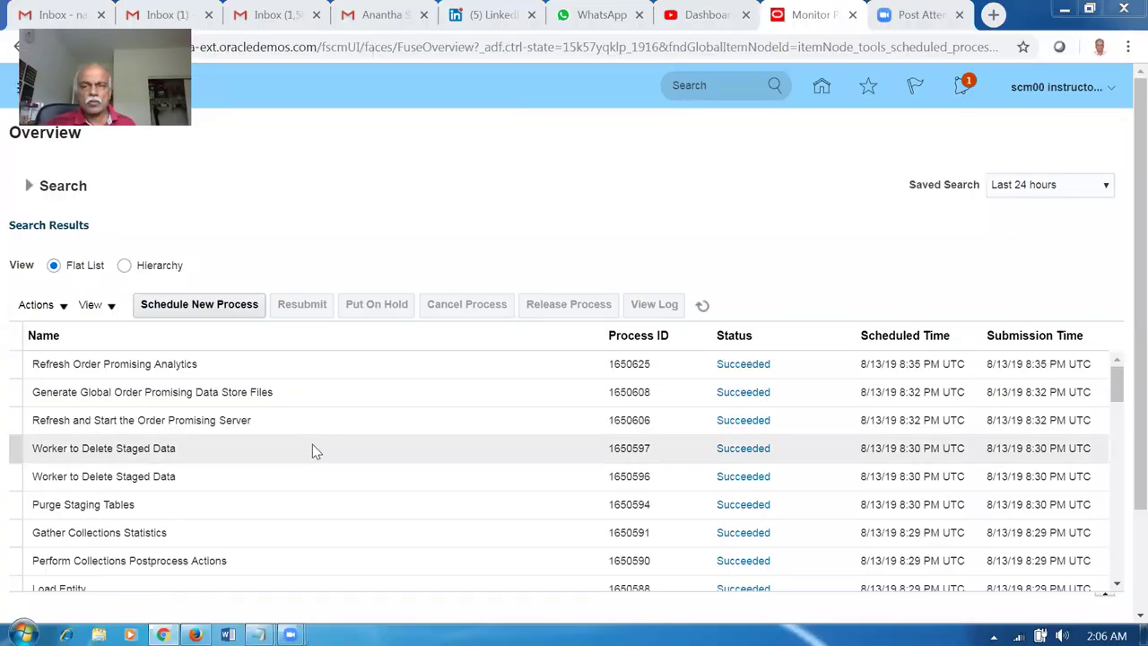
# Sign out of the session and sign back in with the saved credentials.
pyautogui.click(1059, 87)
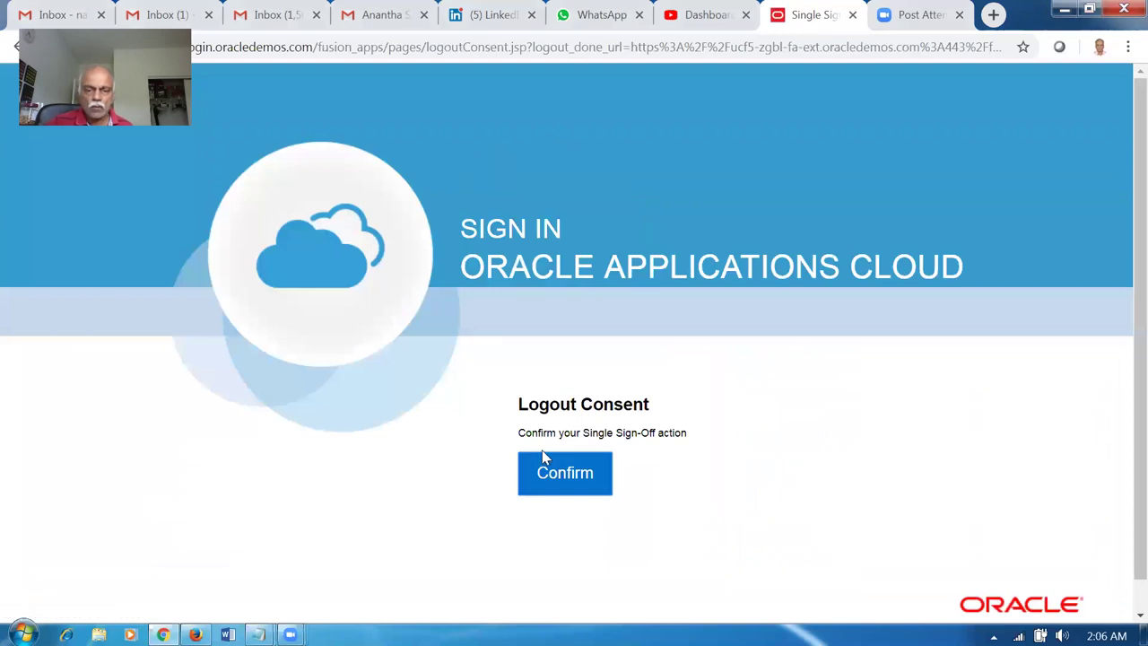
pyautogui.click(589, 474)
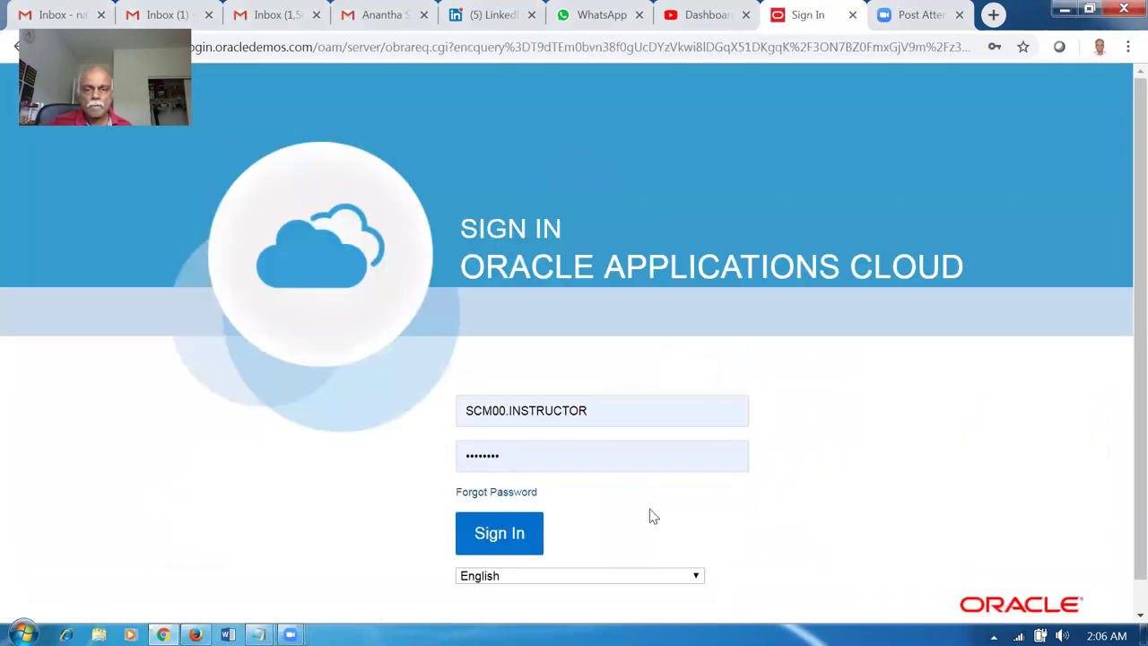
pyautogui.click(526, 546)
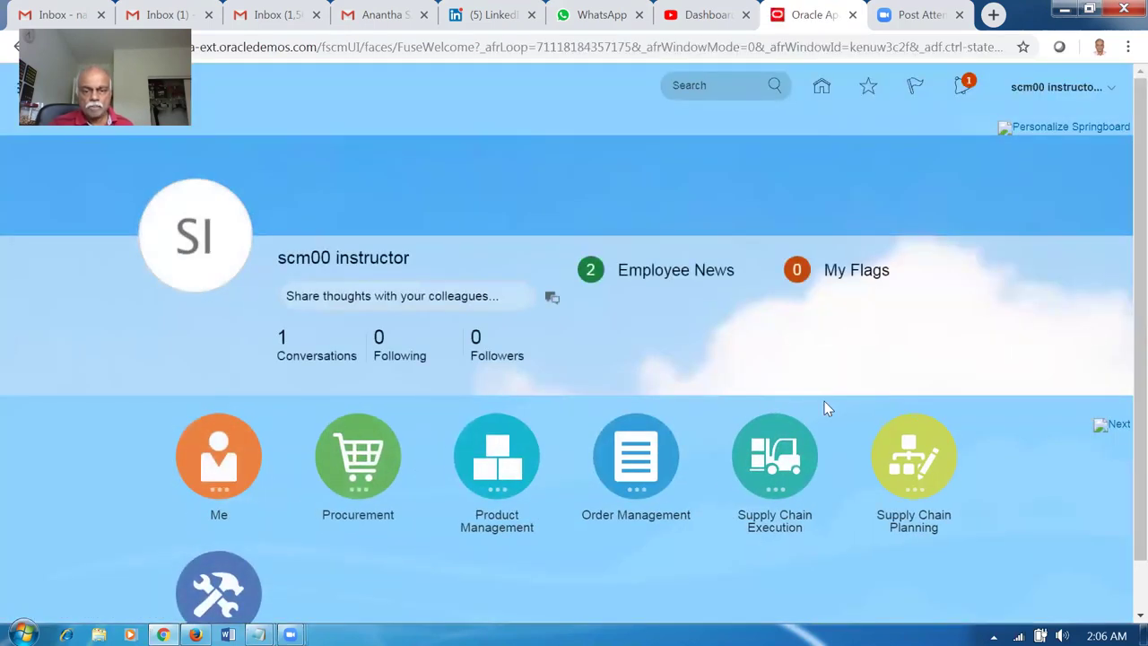
# Go to Supply Chain Planning > Plan Inputs and list the pane layouts to open.
pyautogui.click(920, 465)
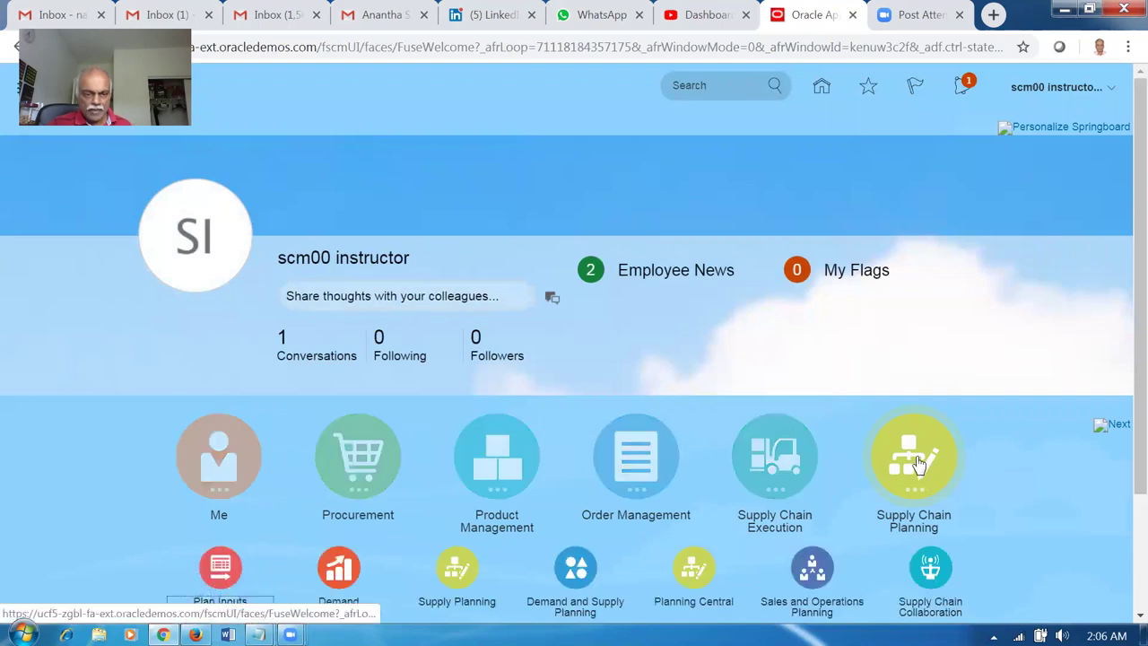
pyautogui.click(234, 564)
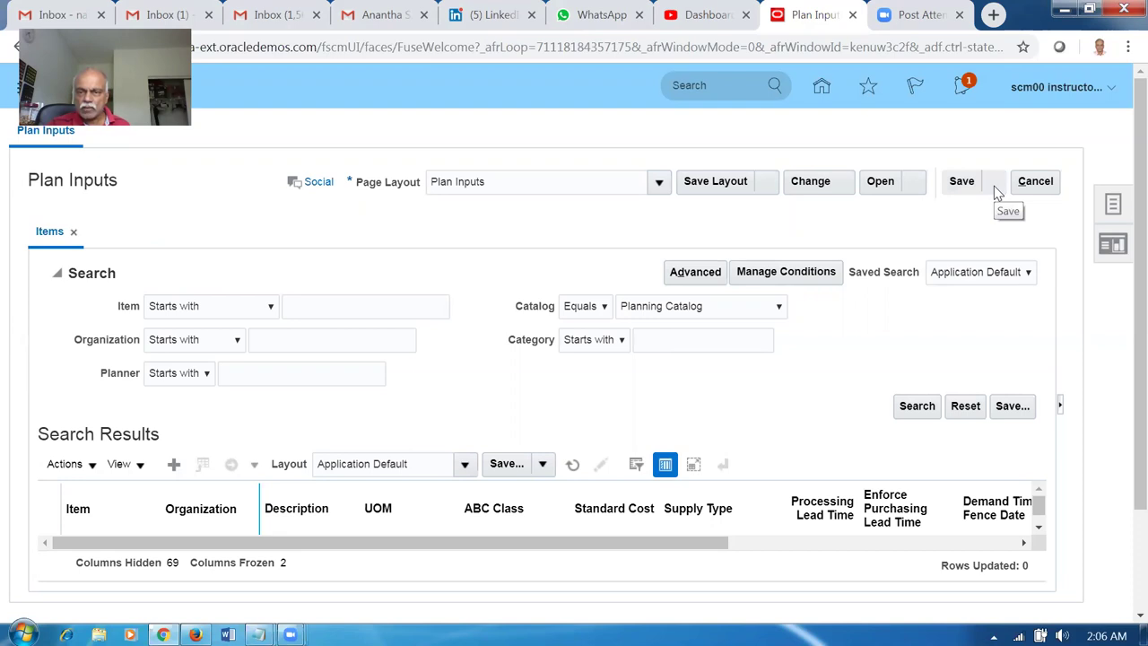
pyautogui.click(912, 182)
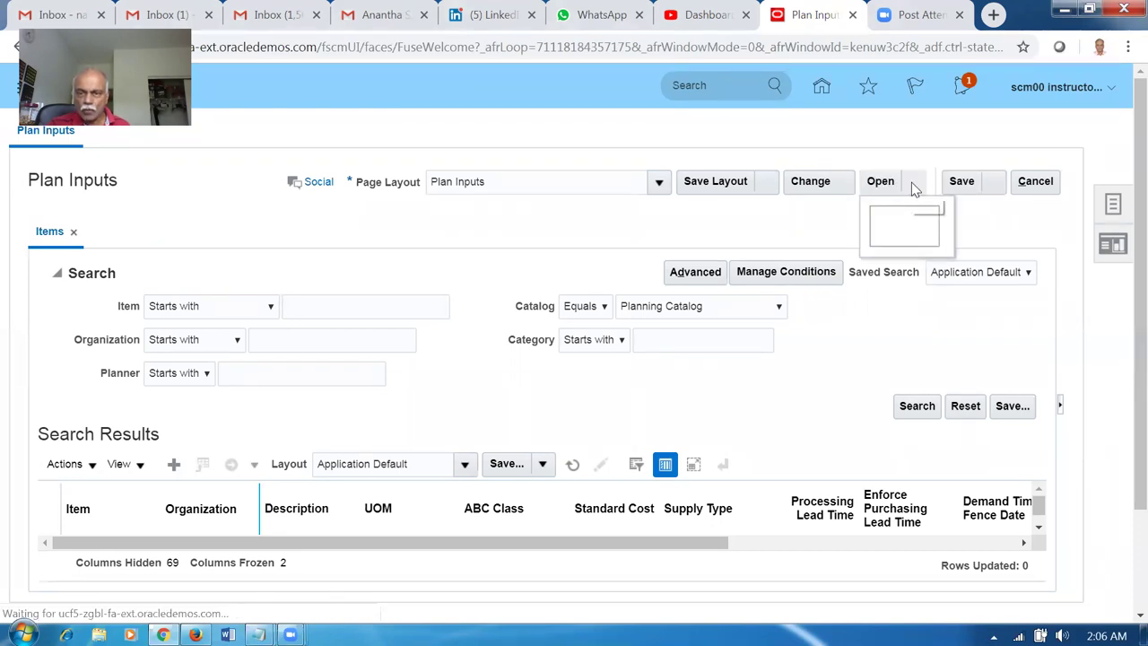
# Open the Items table in a full pane as a second Items tab in Plan Inputs.
pyautogui.click(900, 235)
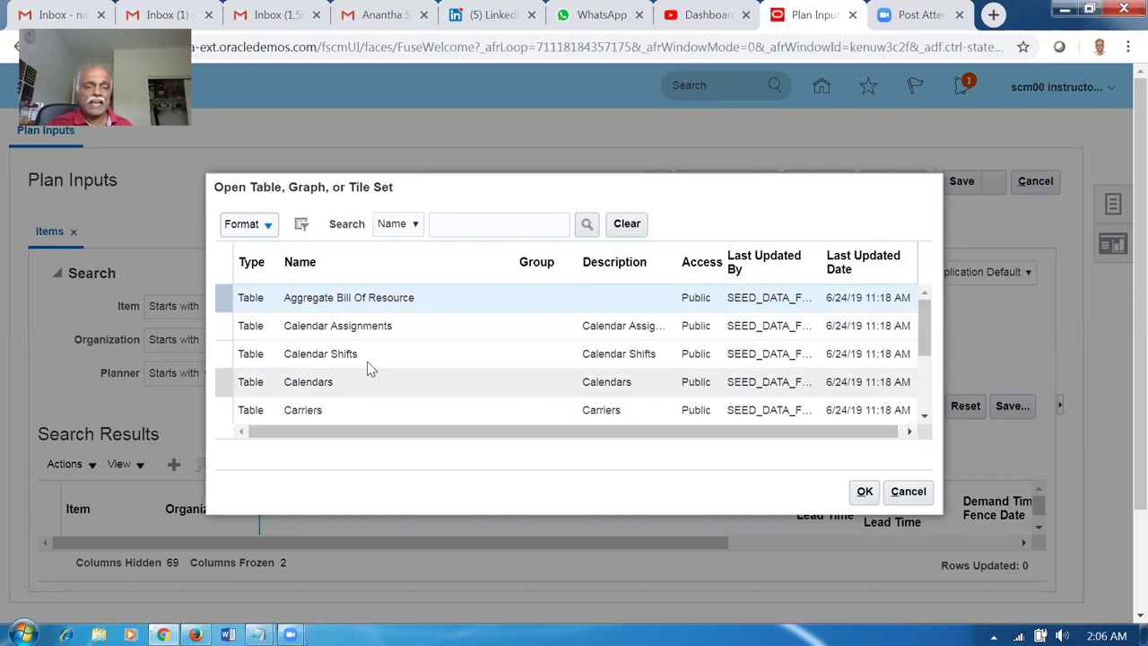
pyautogui.moveTo(927, 325); pyautogui.dragTo(928, 362)
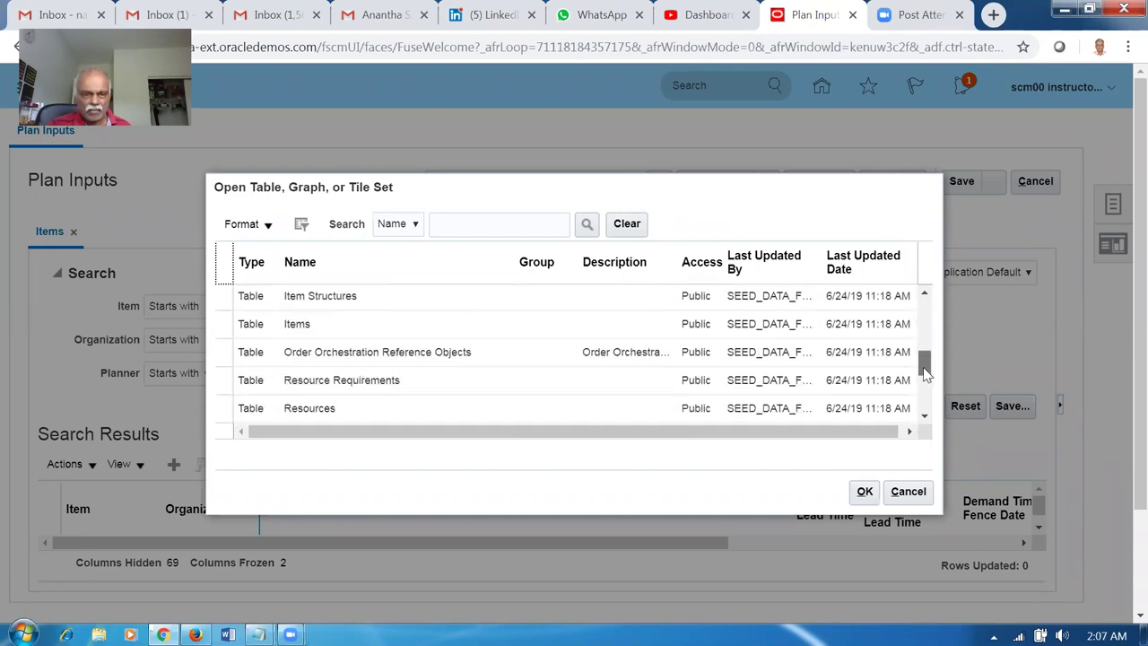
pyautogui.click(396, 333)
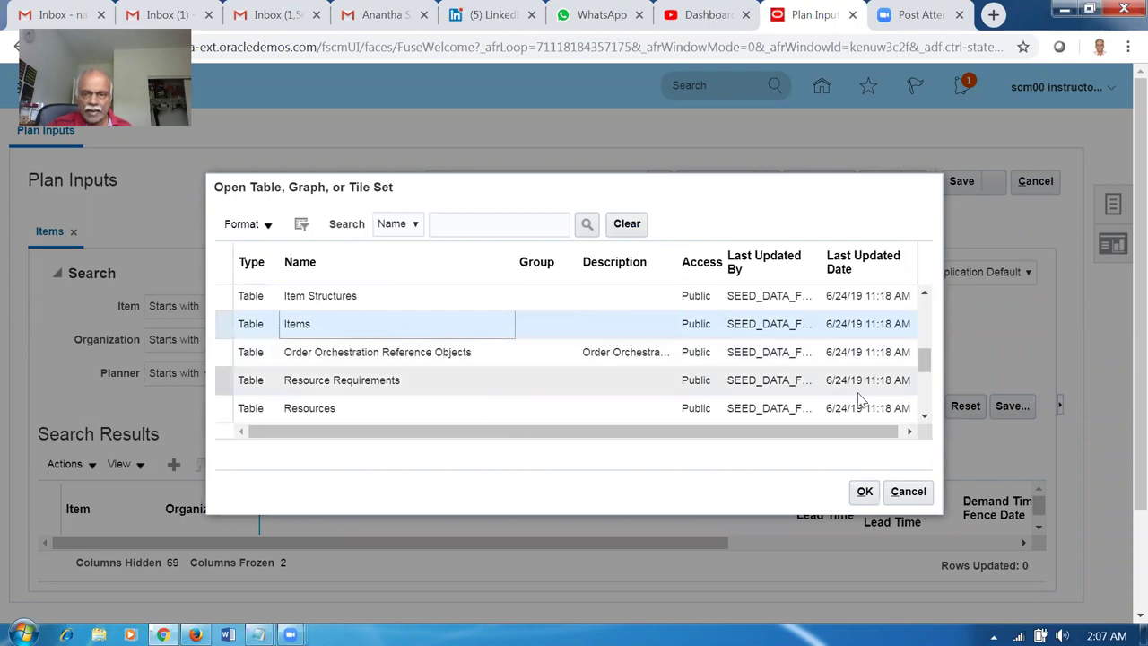
pyautogui.moveTo(926, 362); pyautogui.dragTo(899, 302)
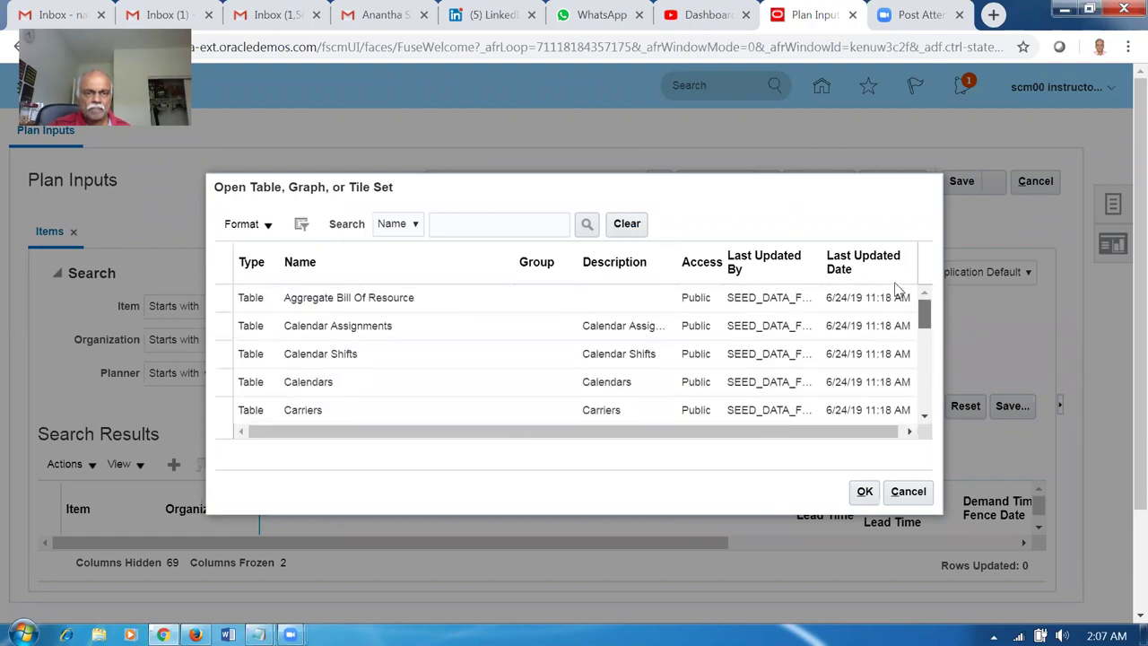
pyautogui.click(925, 417)
pyautogui.click(925, 417)
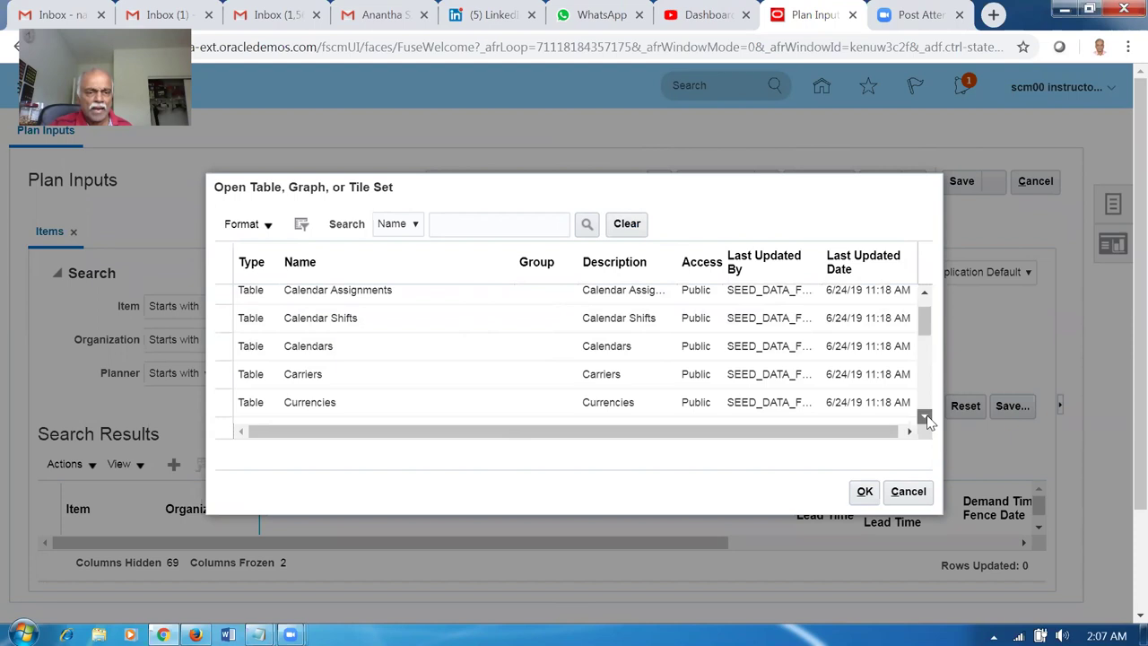
pyautogui.click(925, 418)
pyautogui.click(925, 418)
pyautogui.click(925, 418)
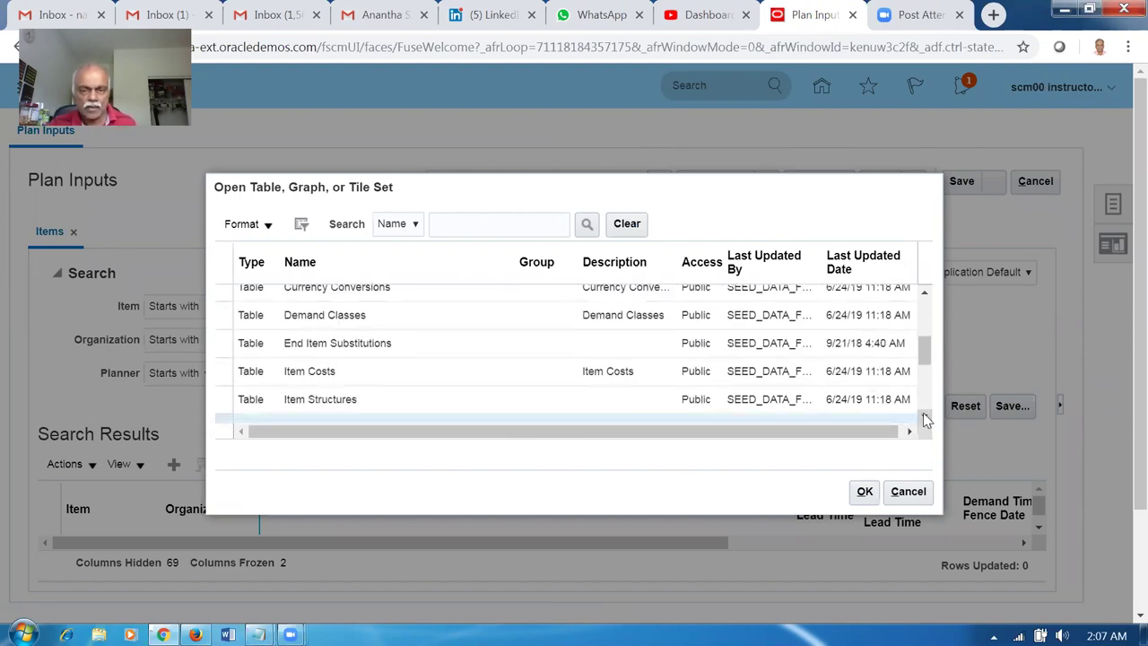
pyautogui.click(924, 418)
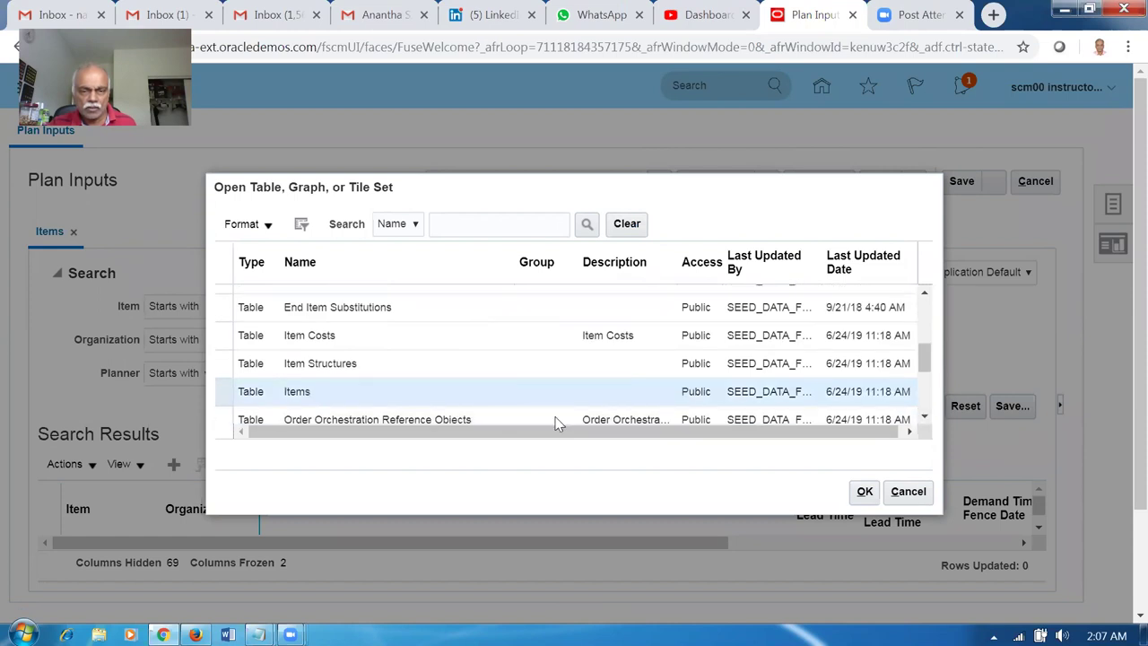
pyautogui.click(536, 396)
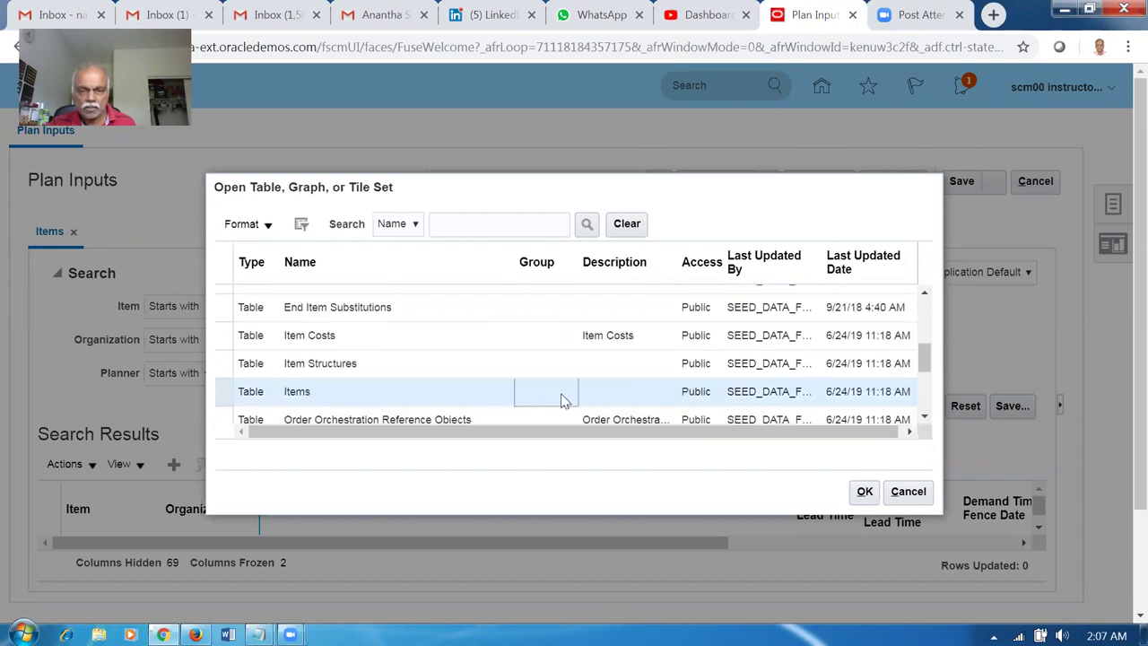
pyautogui.click(862, 500)
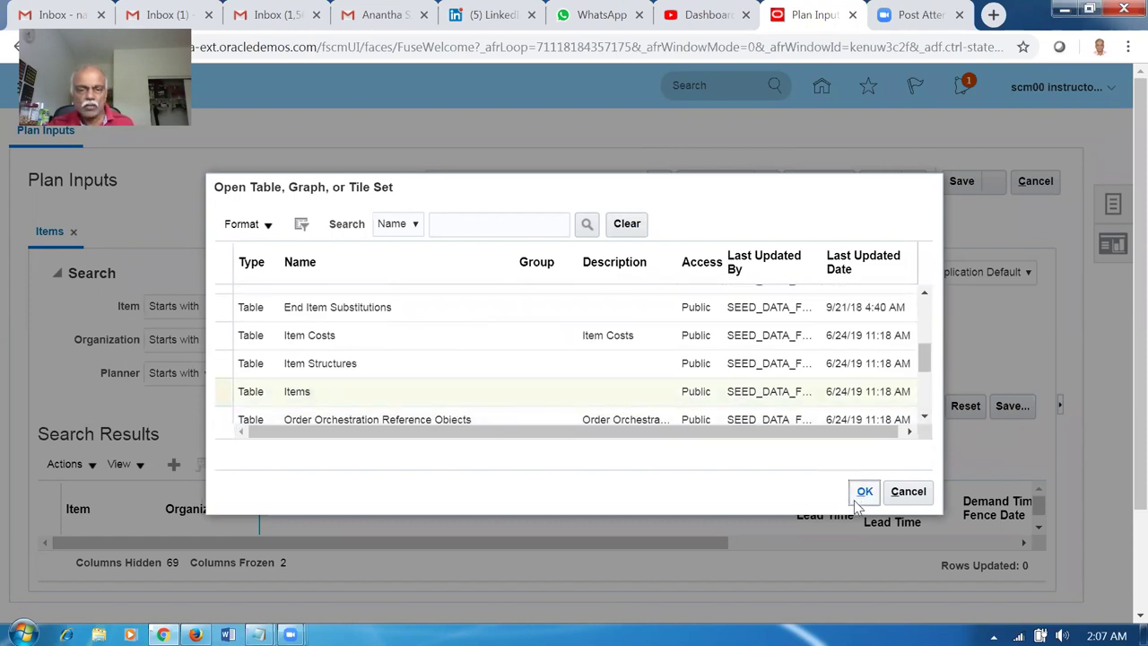
pyautogui.click(861, 493)
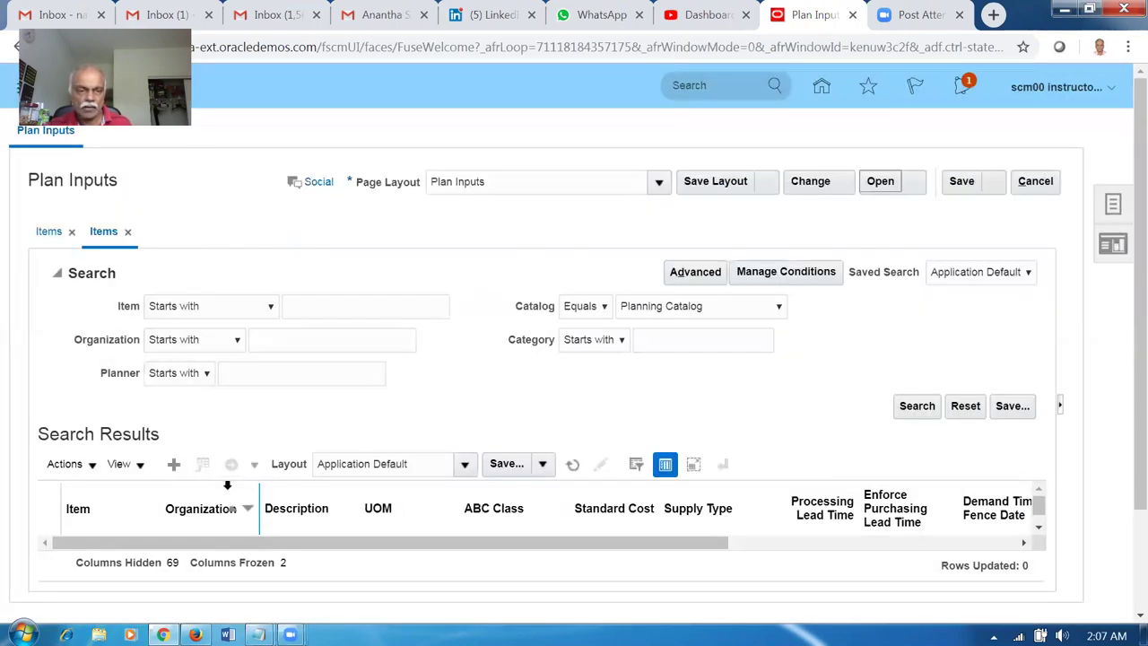
# Search items starting with 'a', scroll through their planning attributes, then cancel back to the springboard.
pyautogui.click(339, 310)
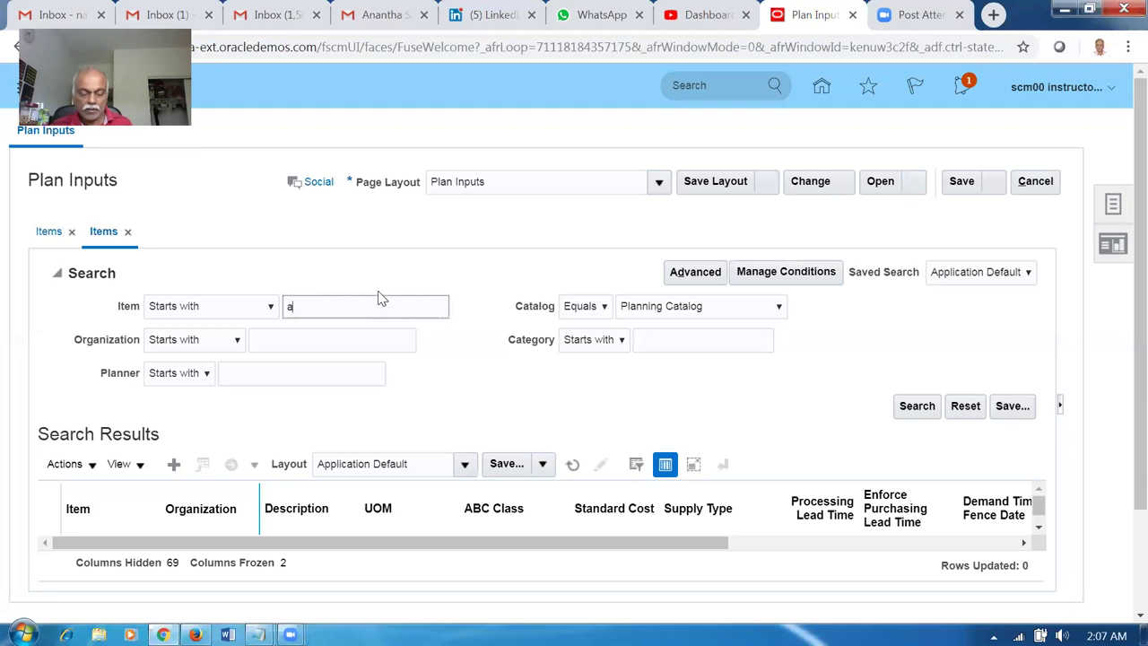
pyautogui.click(921, 408)
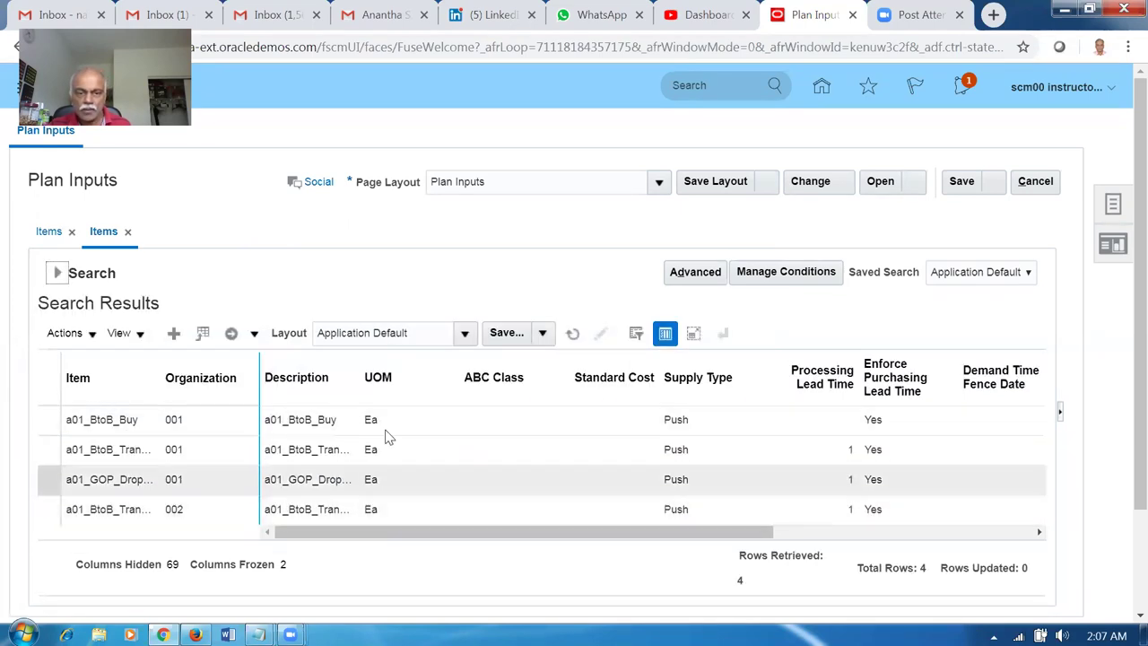
pyautogui.click(401, 535)
pyautogui.moveTo(401, 534); pyautogui.dragTo(650, 547)
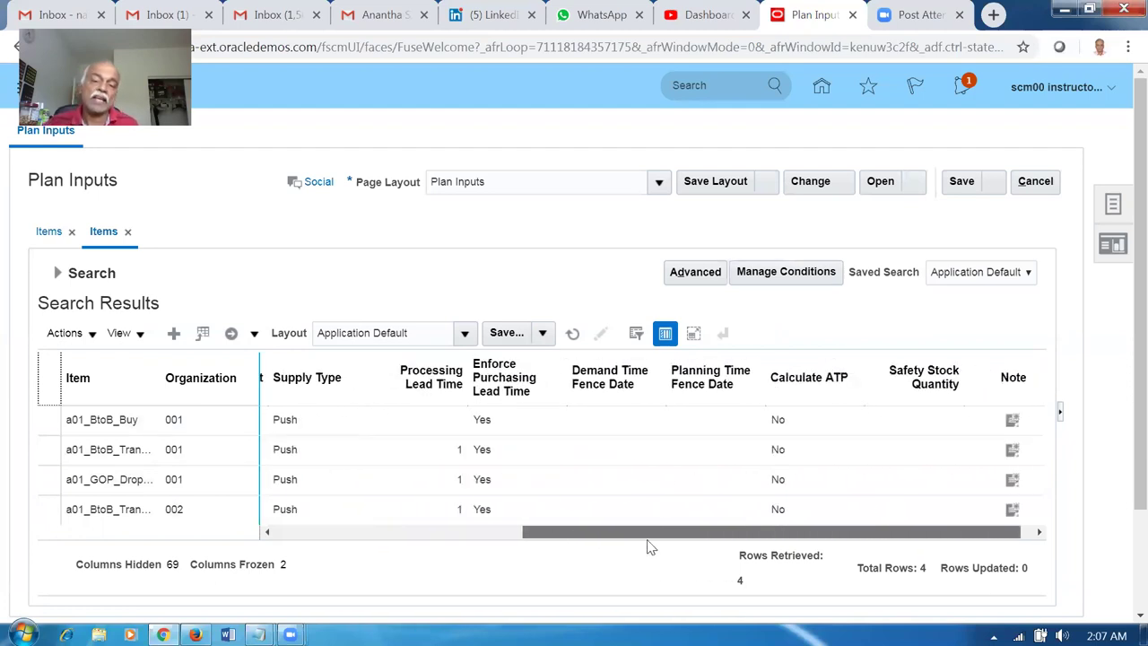
pyautogui.moveTo(648, 547); pyautogui.dragTo(645, 546)
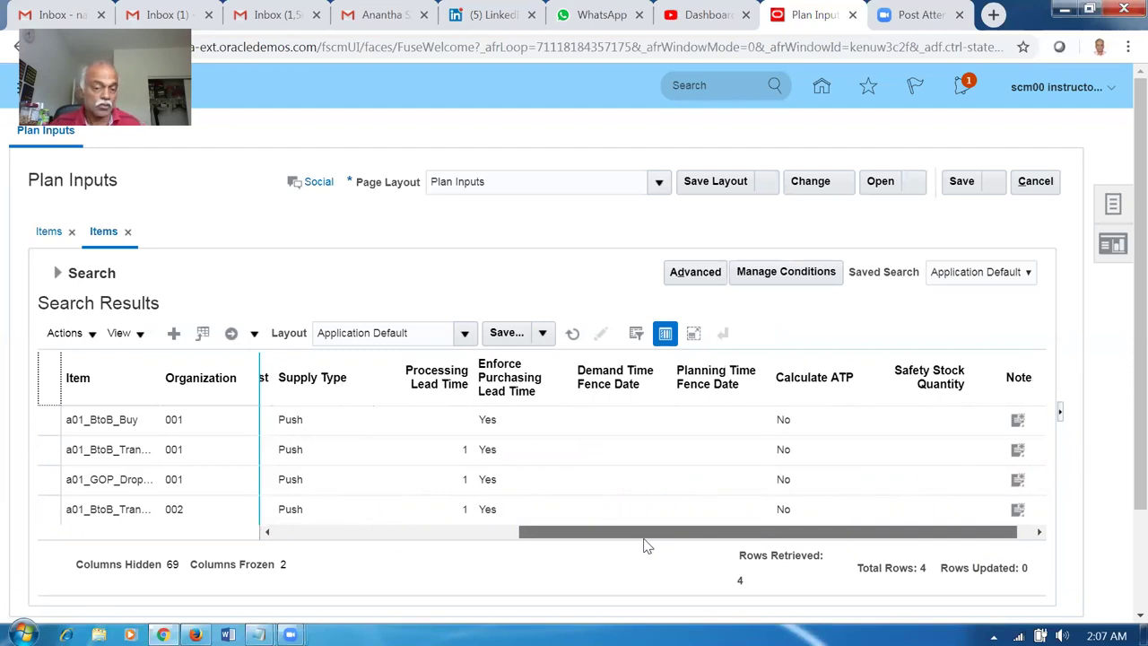
pyautogui.moveTo(647, 546); pyautogui.dragTo(330, 563)
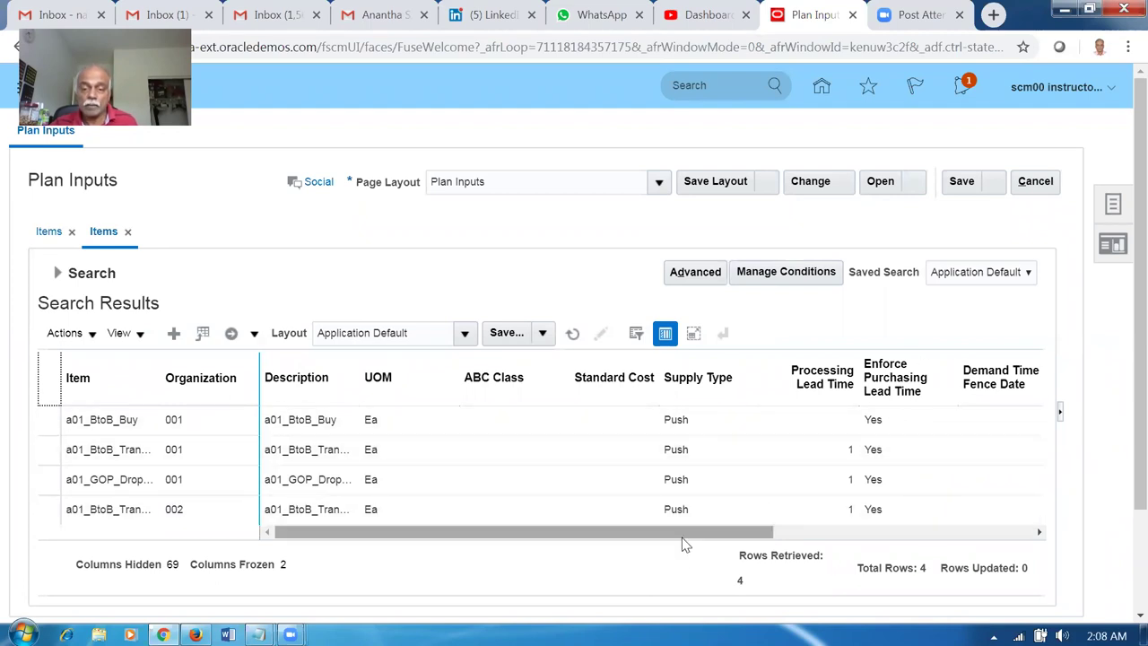
pyautogui.moveTo(691, 535); pyautogui.dragTo(978, 541)
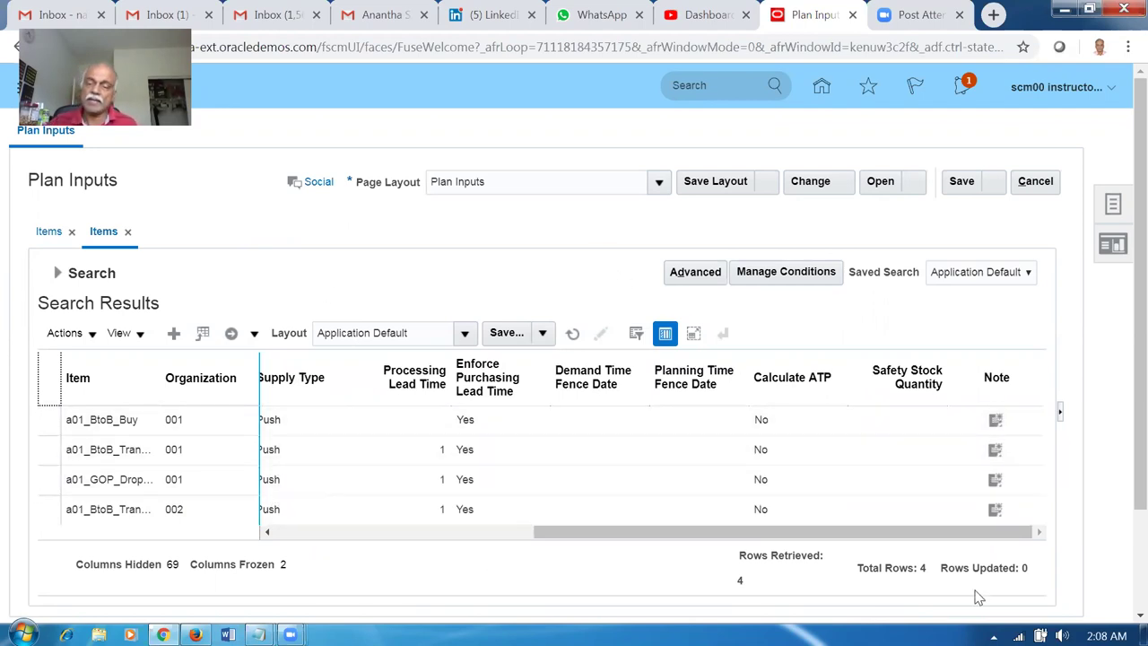
pyautogui.click(1032, 183)
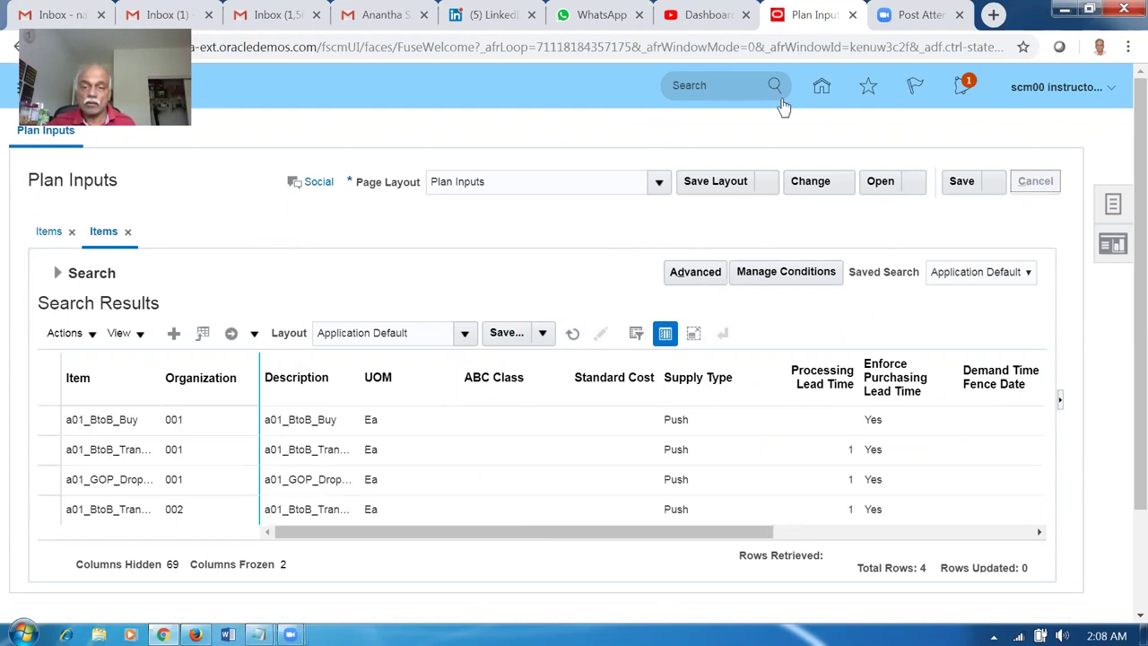
pyautogui.click(821, 96)
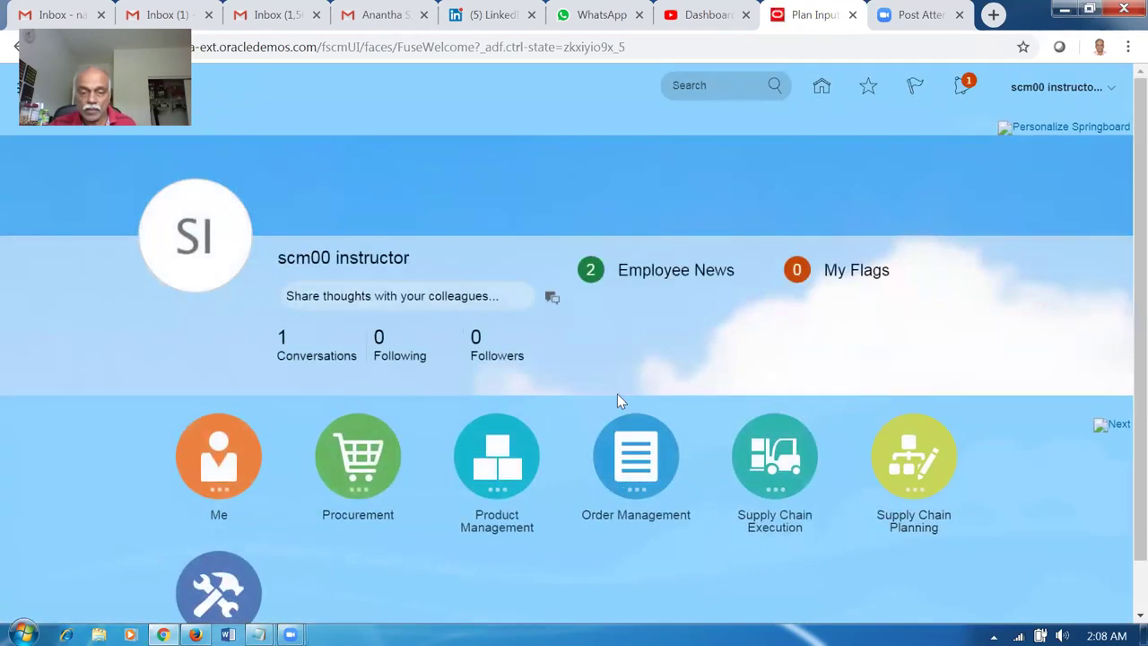
# Open Order Management > Order Management, create a new order and list its Business Unit choices.
pyautogui.click(632, 477)
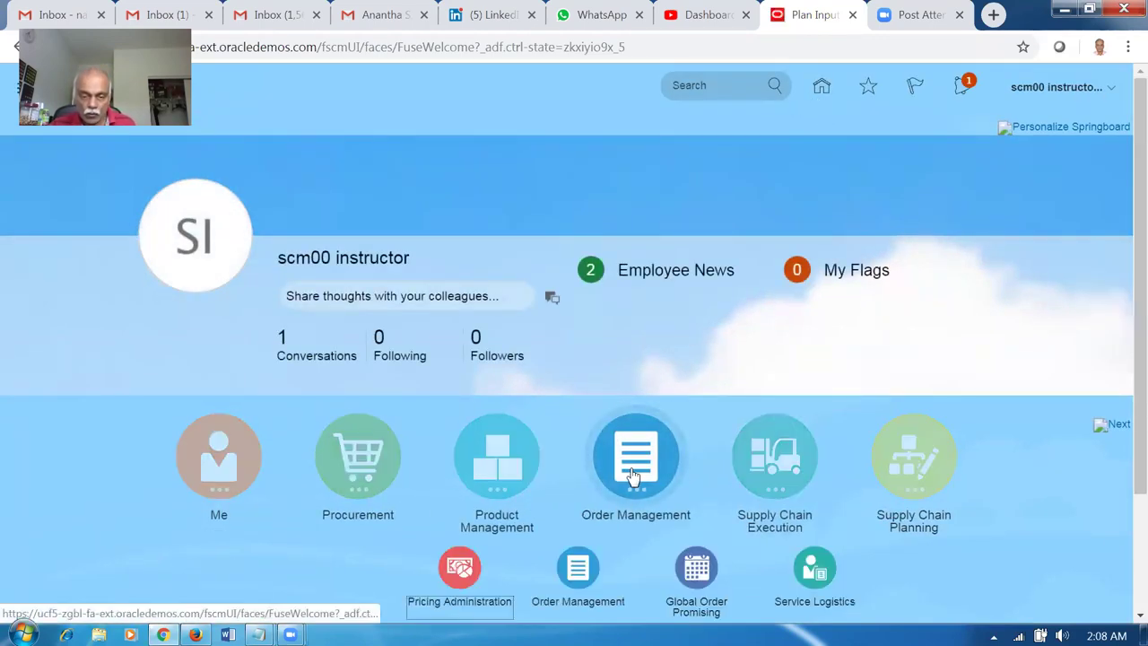
pyautogui.click(578, 569)
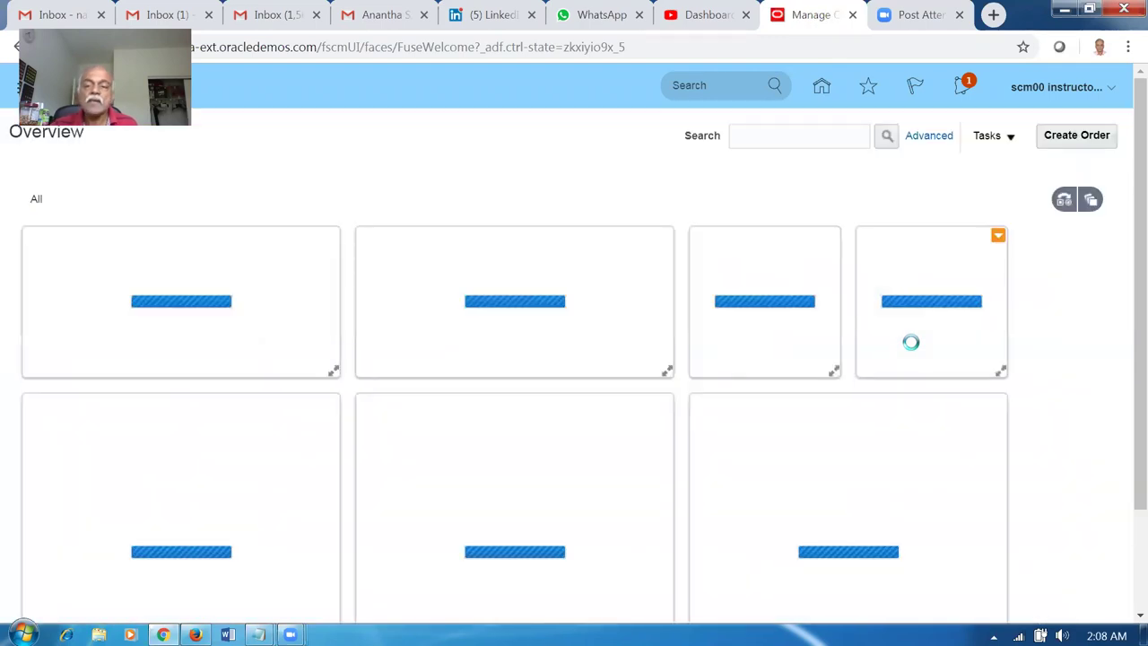
pyautogui.click(1081, 143)
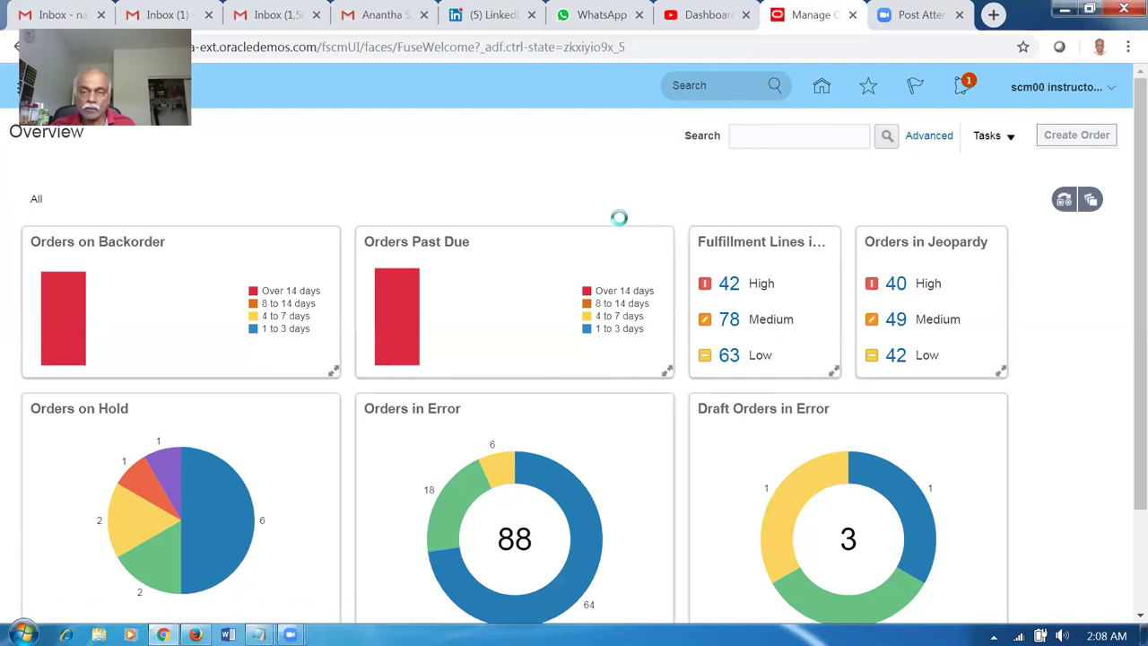
pyautogui.click(869, 246)
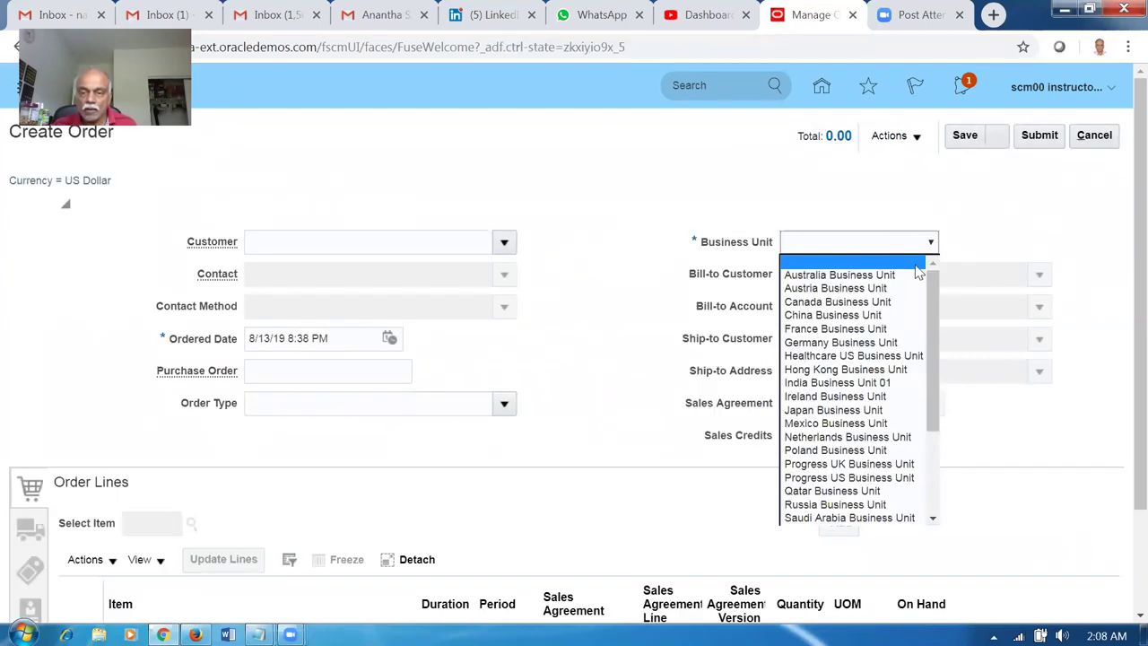
# Set the order's business unit to US1 and customer to Computer Service and Rentals.
pyautogui.moveTo(933, 305); pyautogui.dragTo(933, 428)
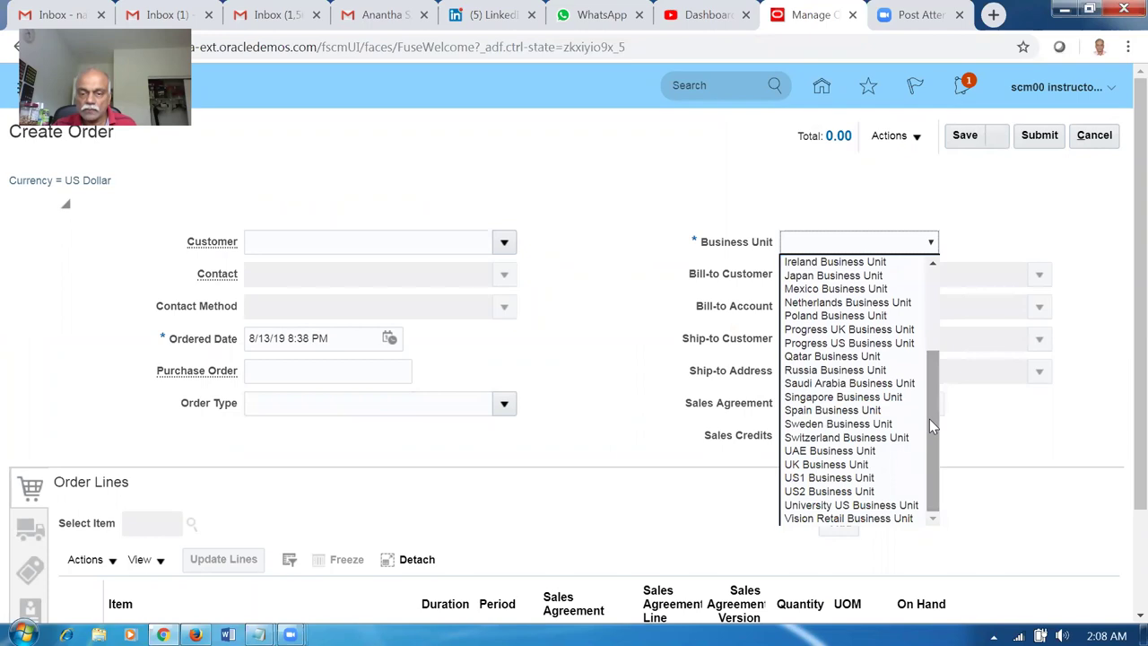
pyautogui.click(872, 477)
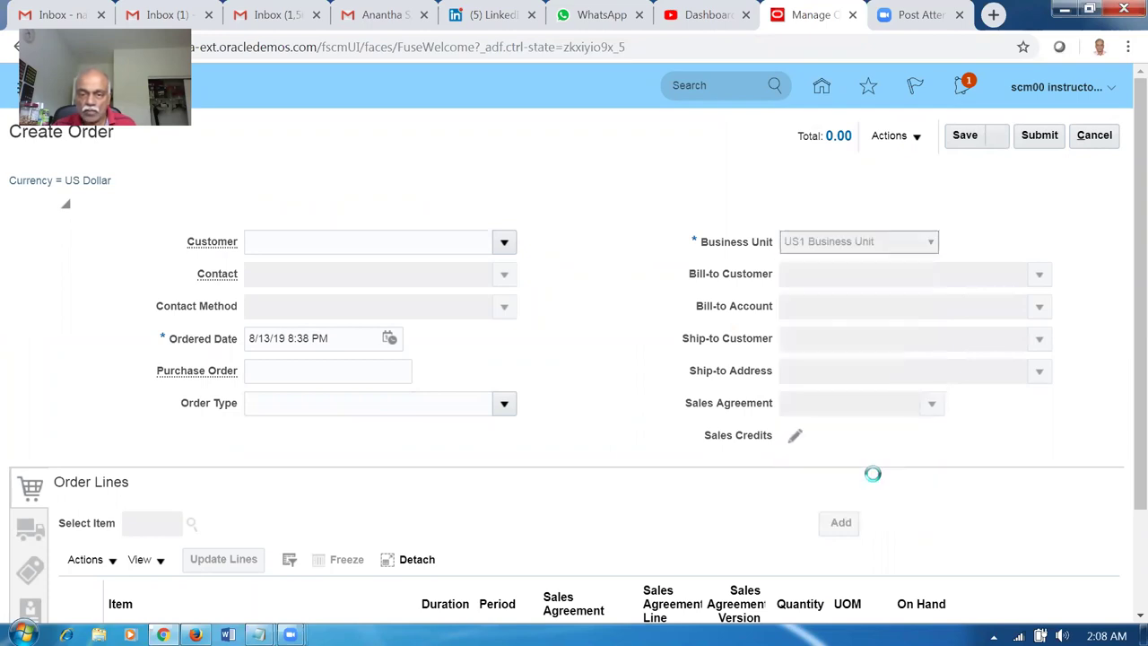
pyautogui.click(352, 240)
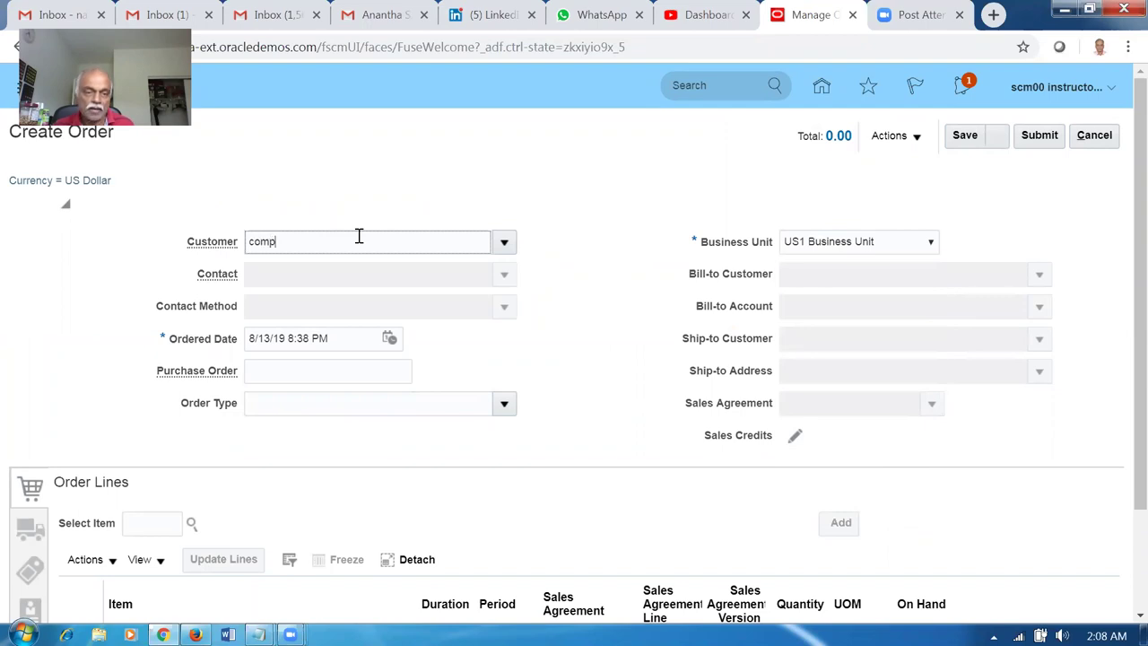
pyautogui.click(379, 277)
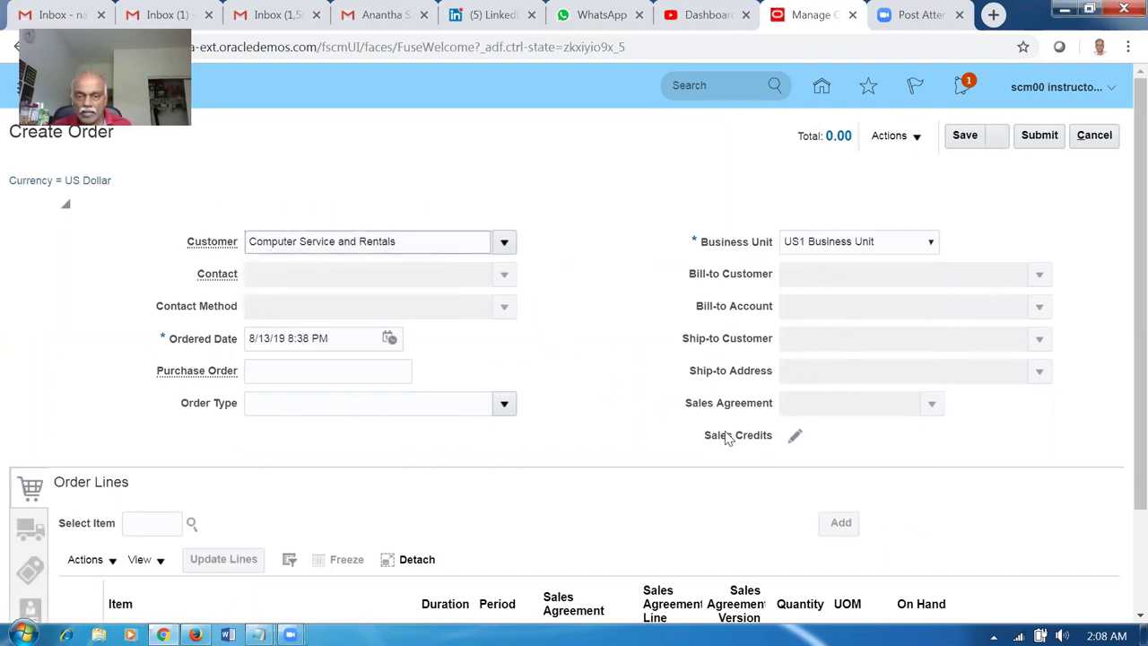
# Add an order line for item a01_BtoB_Transfer with quantity 7 Ea.
pyautogui.click(159, 519)
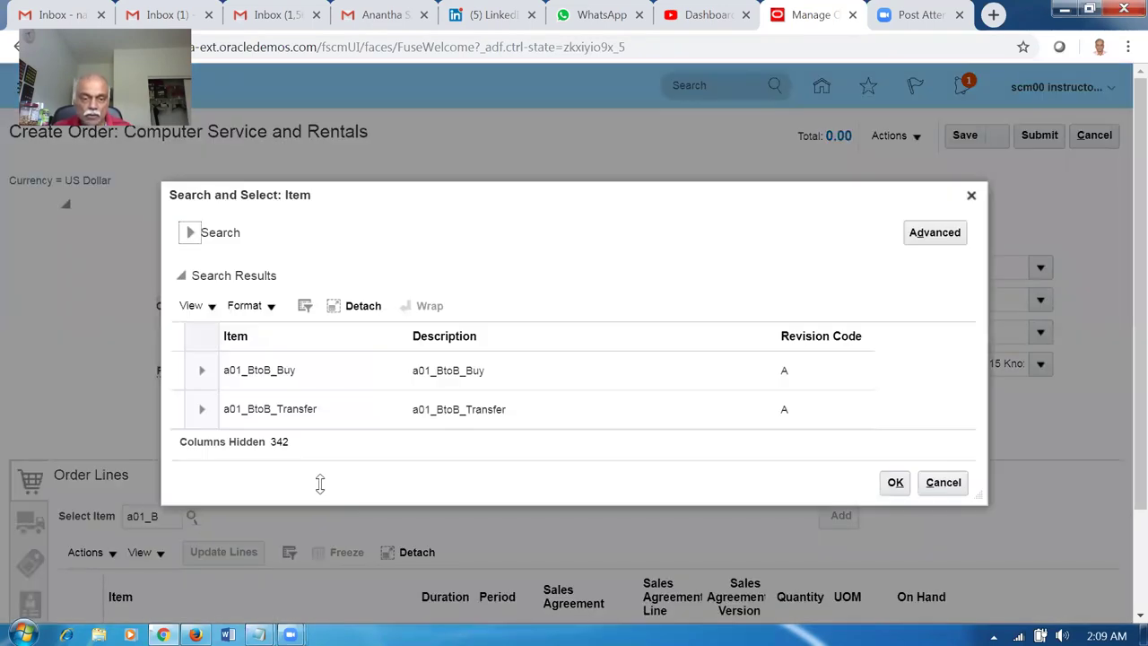
pyautogui.click(619, 411)
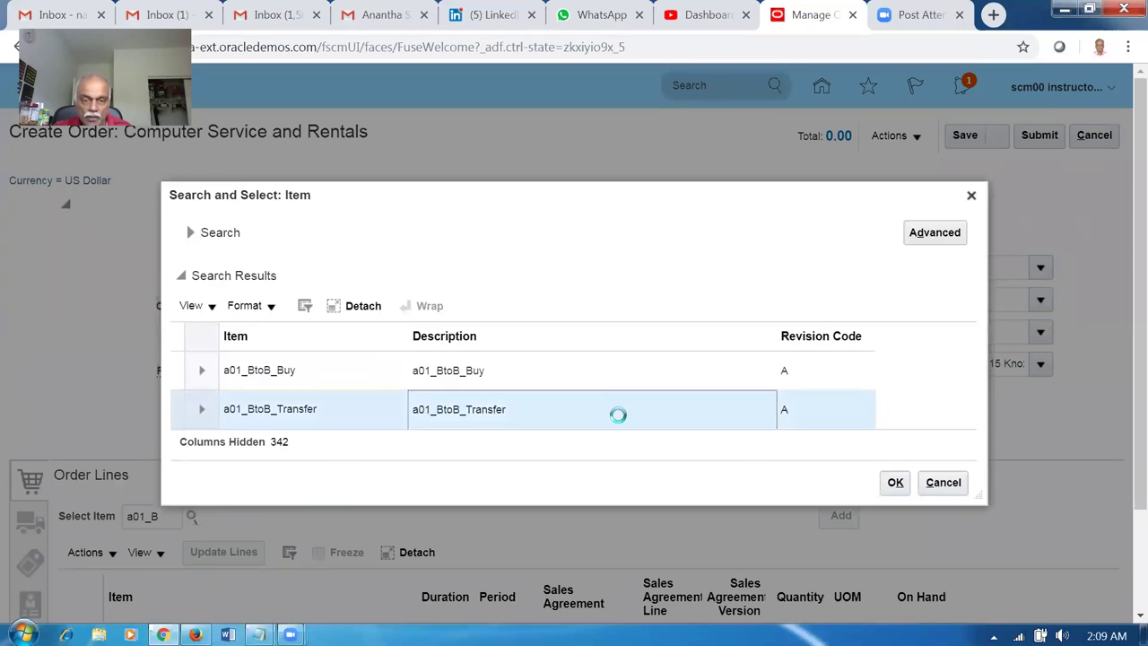
pyautogui.click(895, 484)
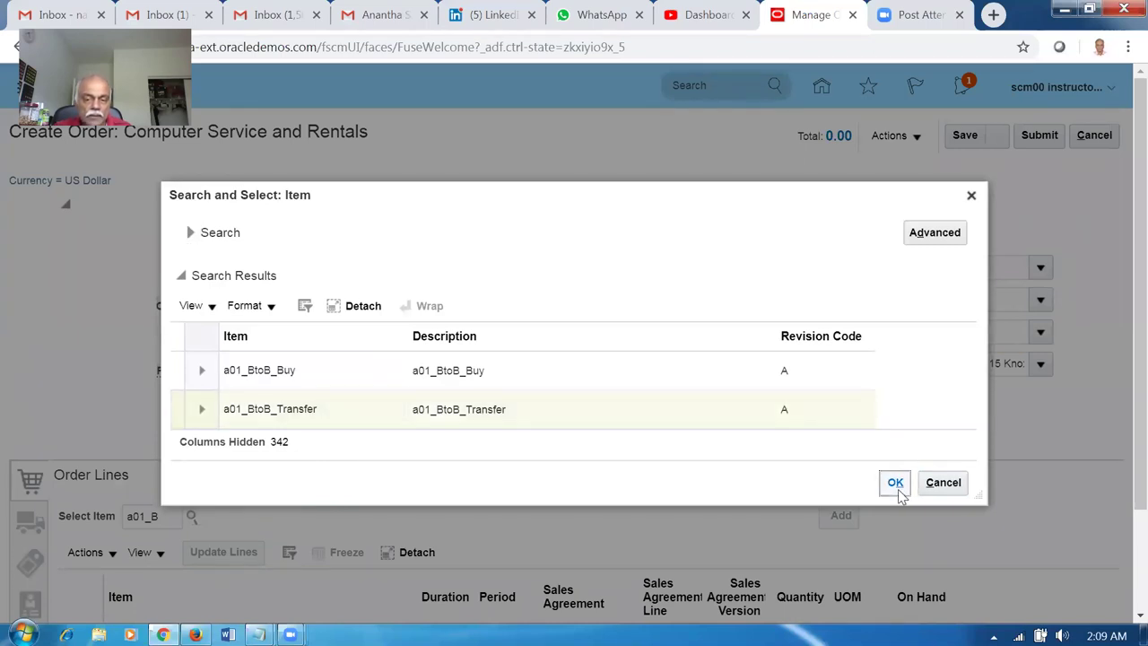
pyautogui.click(895, 483)
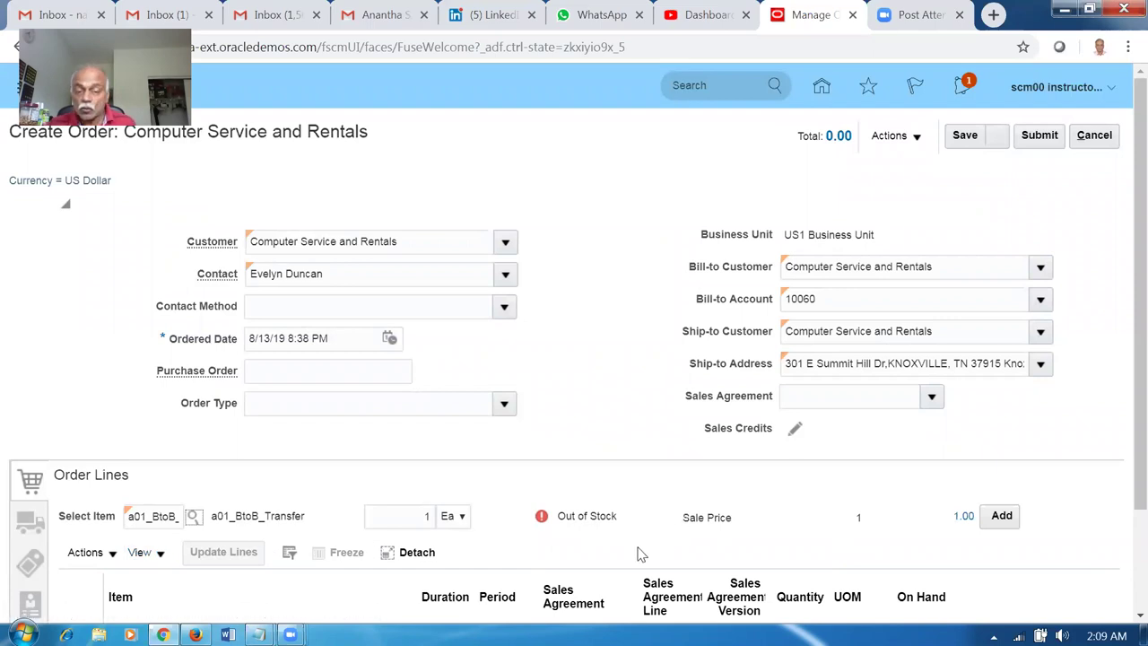
pyautogui.click(428, 516)
pyautogui.press('BackSpace')
pyautogui.write('1')
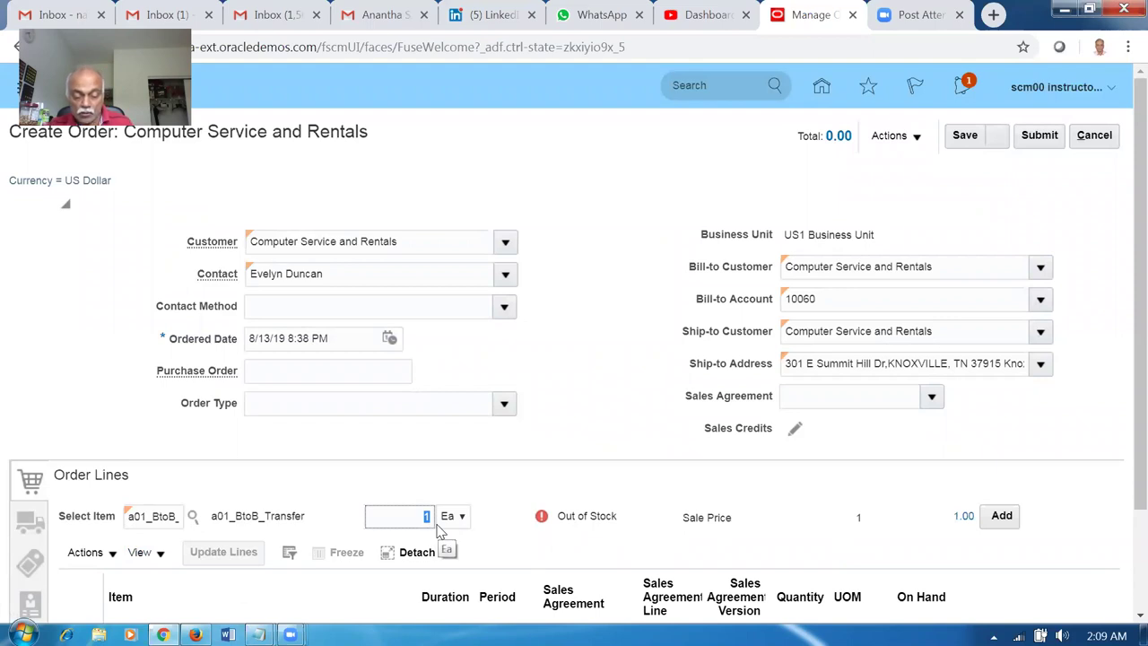
pyautogui.write('7')
pyautogui.press('Tab')
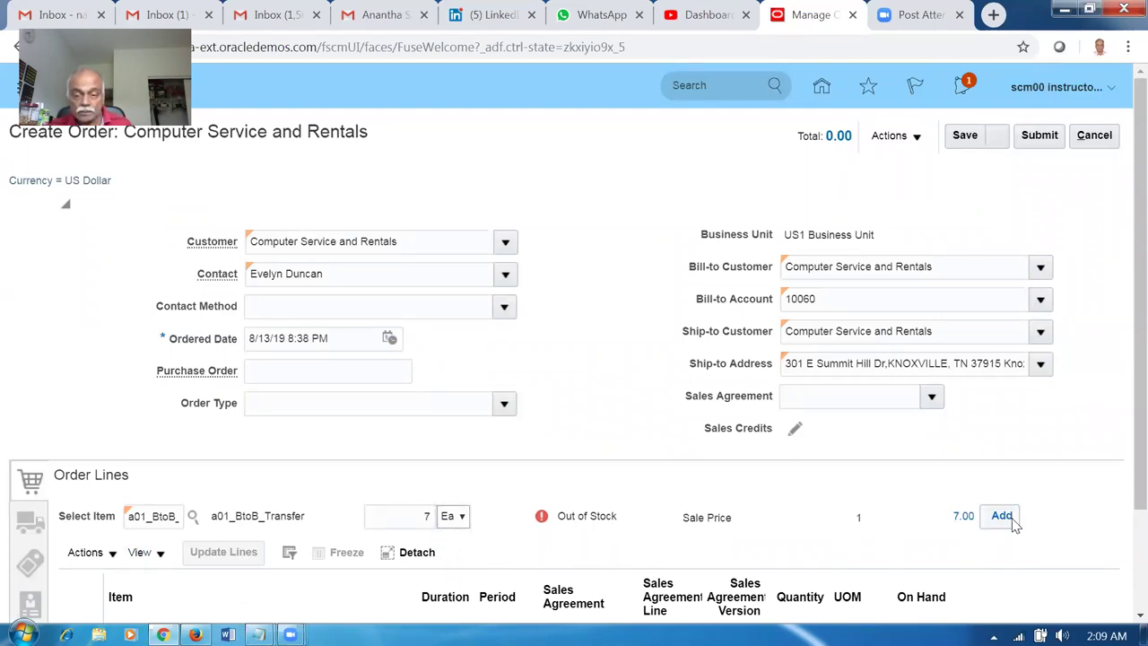
pyautogui.click(1006, 518)
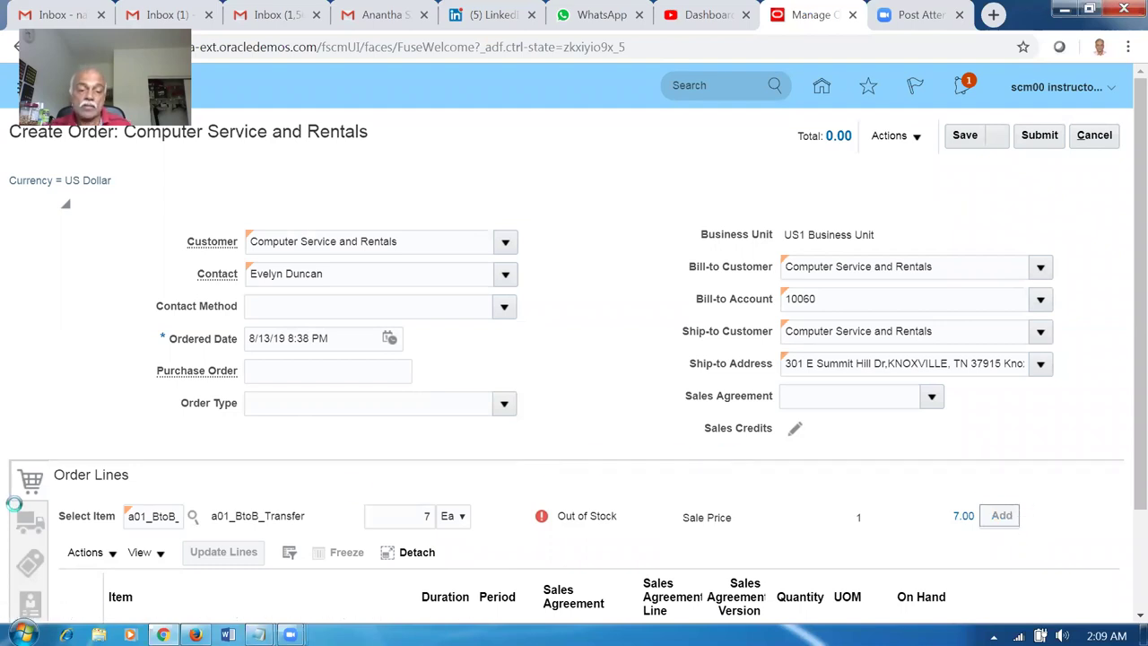
pyautogui.click(29, 402)
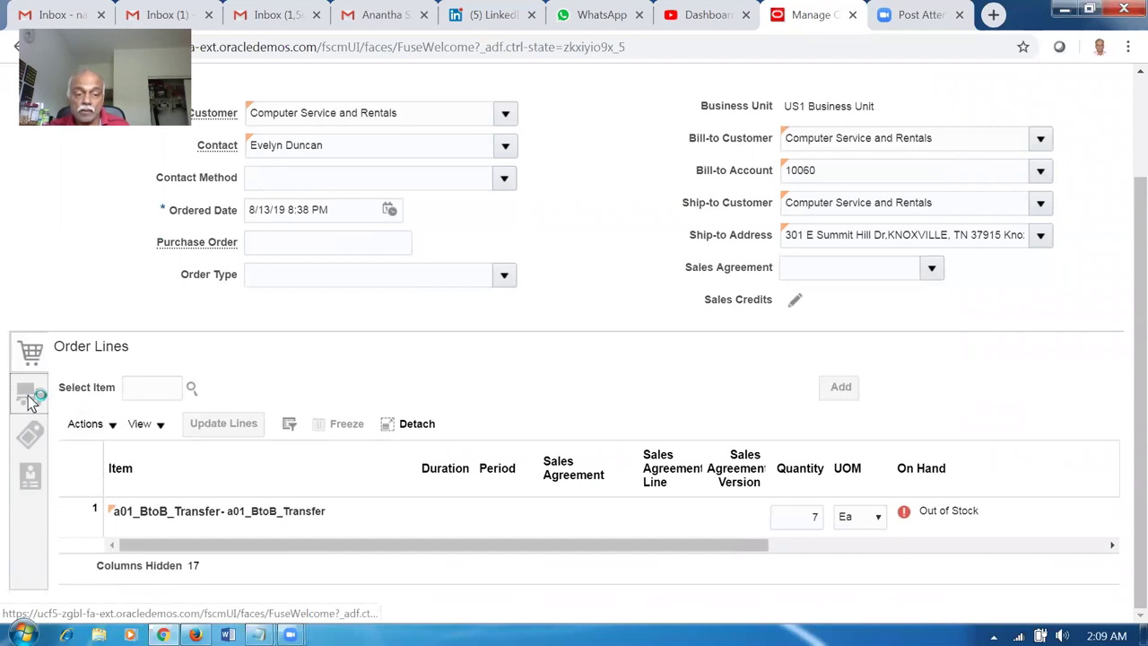
# Change the shipment's Requested Date to 8/15/19 in the General shipment details.
pyautogui.click(199, 346)
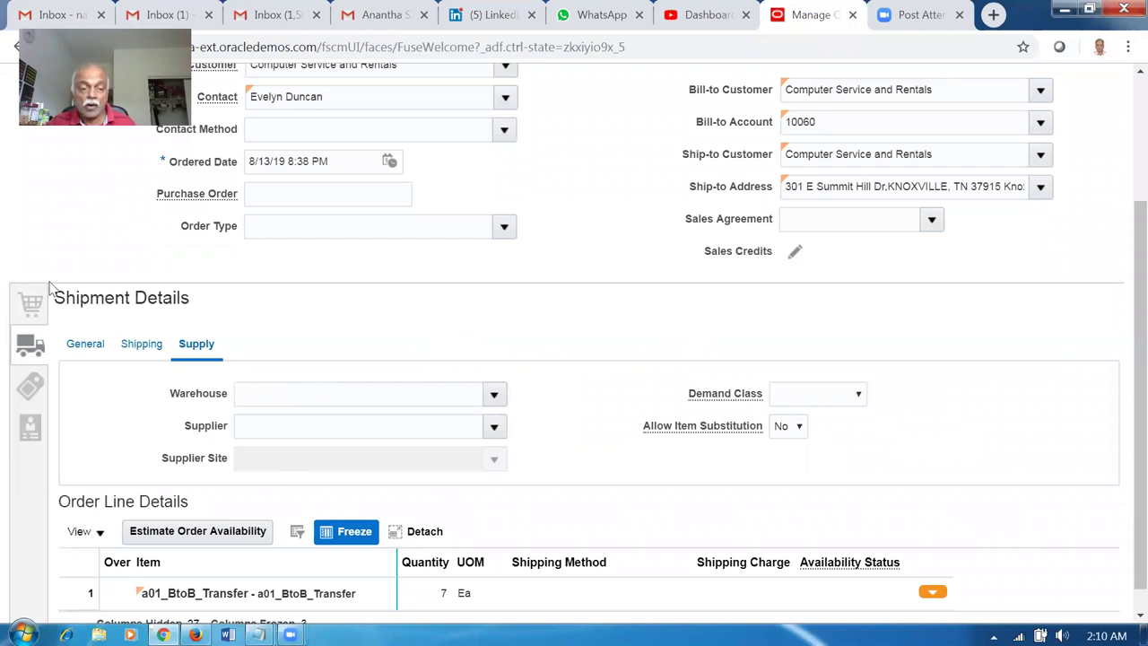
pyautogui.click(71, 348)
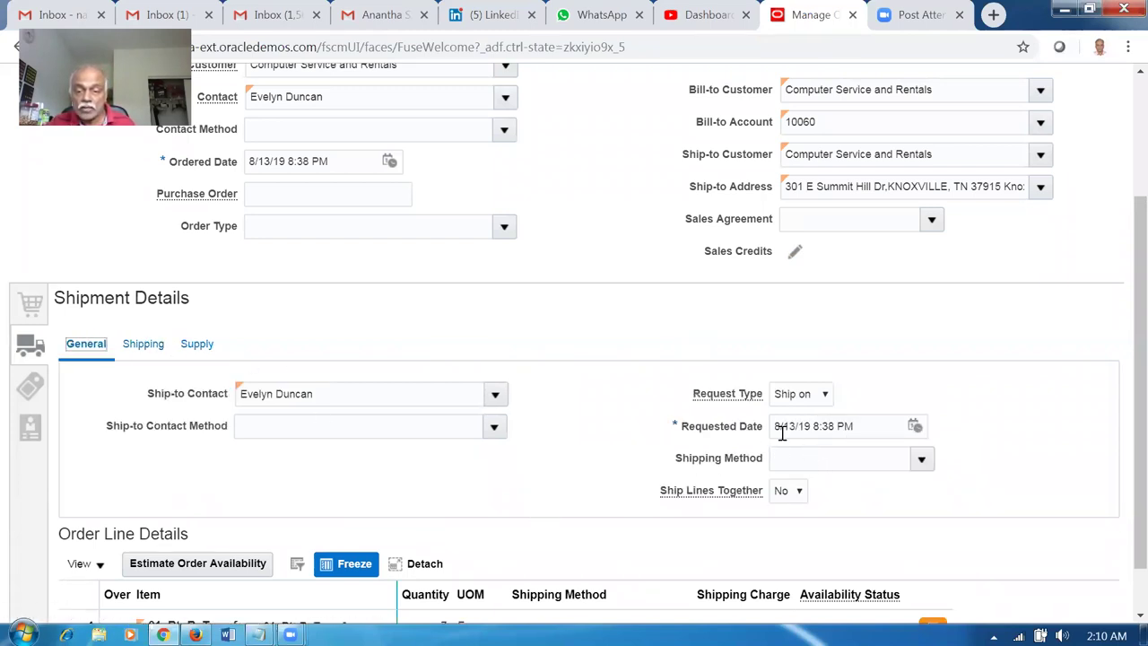
pyautogui.click(789, 421)
pyautogui.press('BackSpace')
pyautogui.write('5')
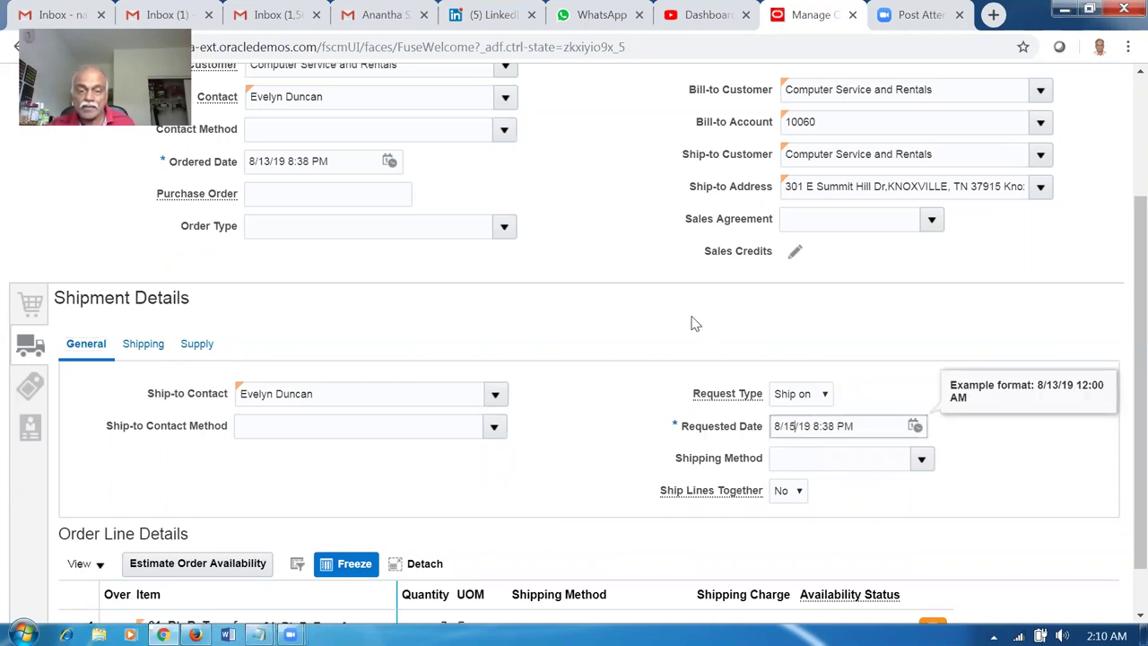
pyautogui.click(712, 292)
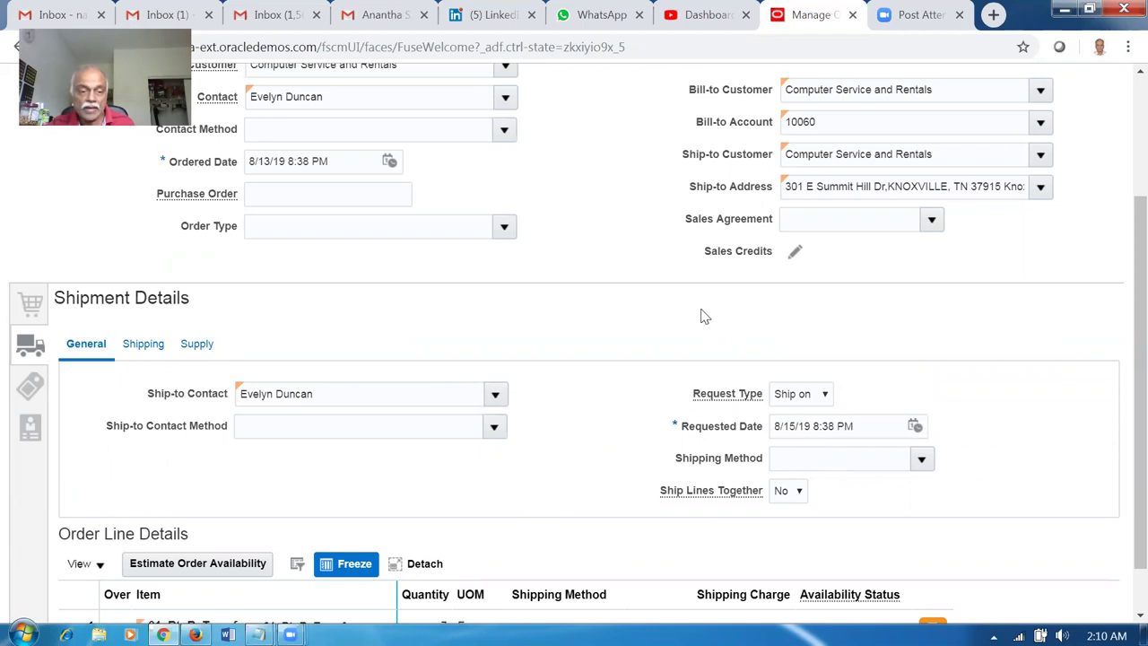
# Submit the sales order, creating order 99358, and acknowledge the confirmation.
pyautogui.scroll(2, 703, 318)
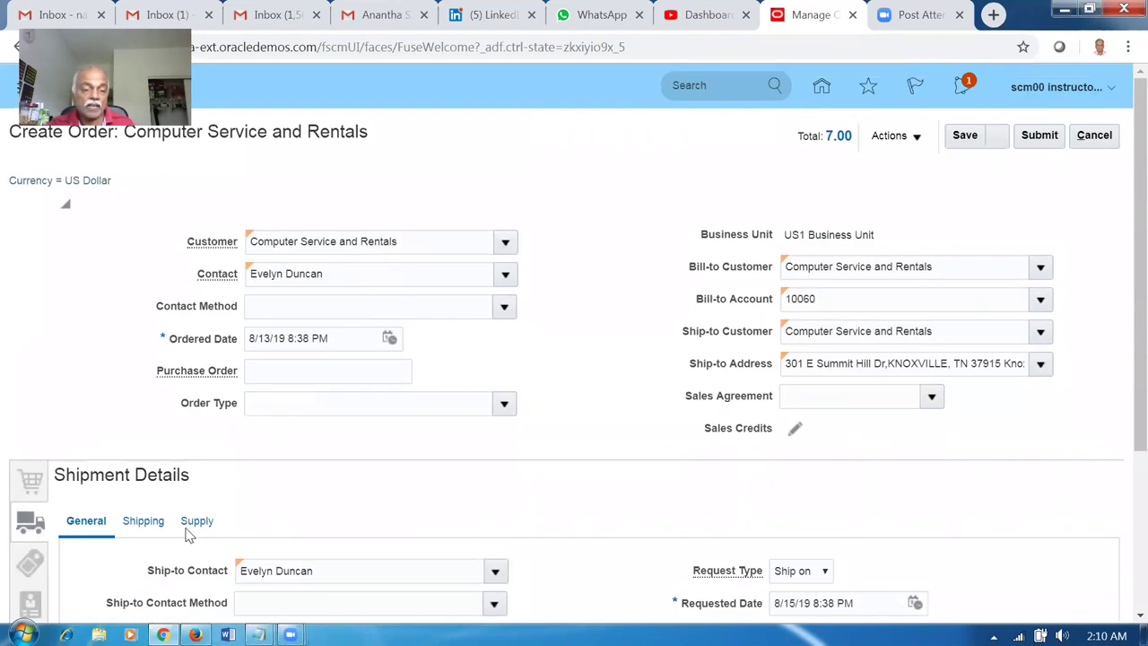
pyautogui.click(1040, 135)
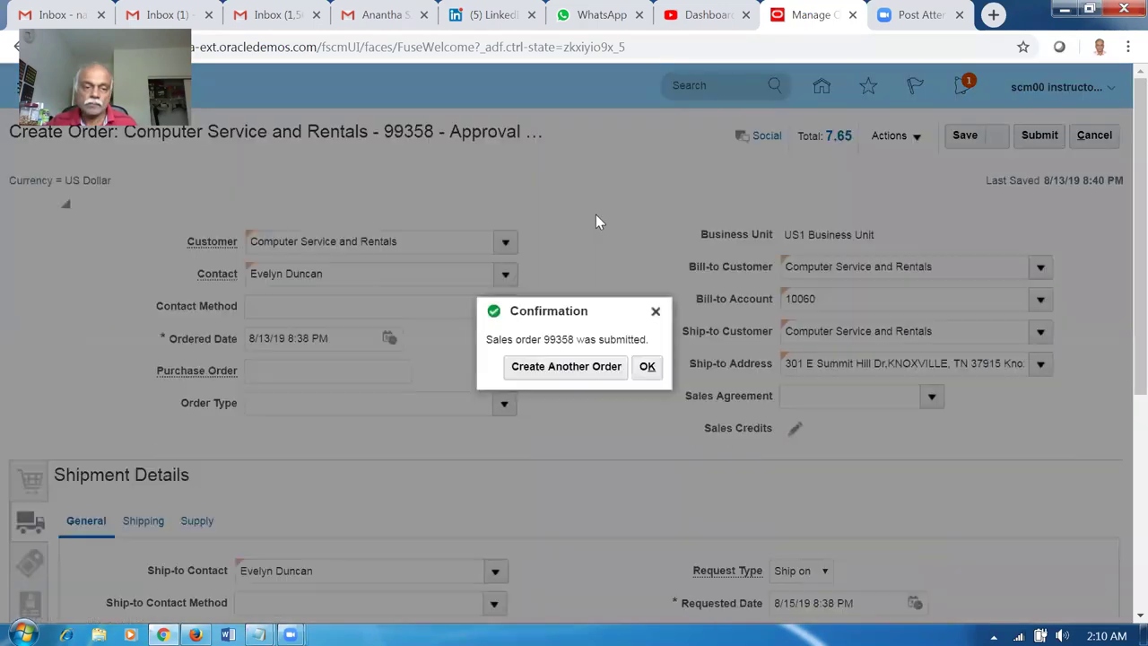
pyautogui.click(647, 370)
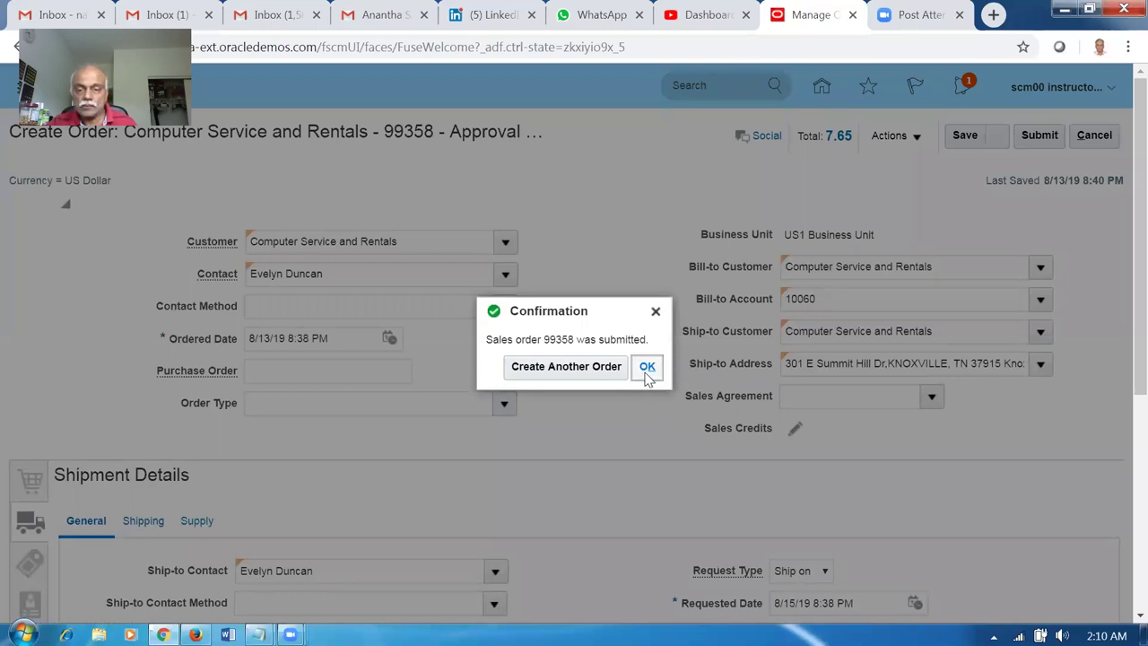
# Close the confirmation and add '99358 SO for transfer' to the Notepad notes.
pyautogui.click(646, 370)
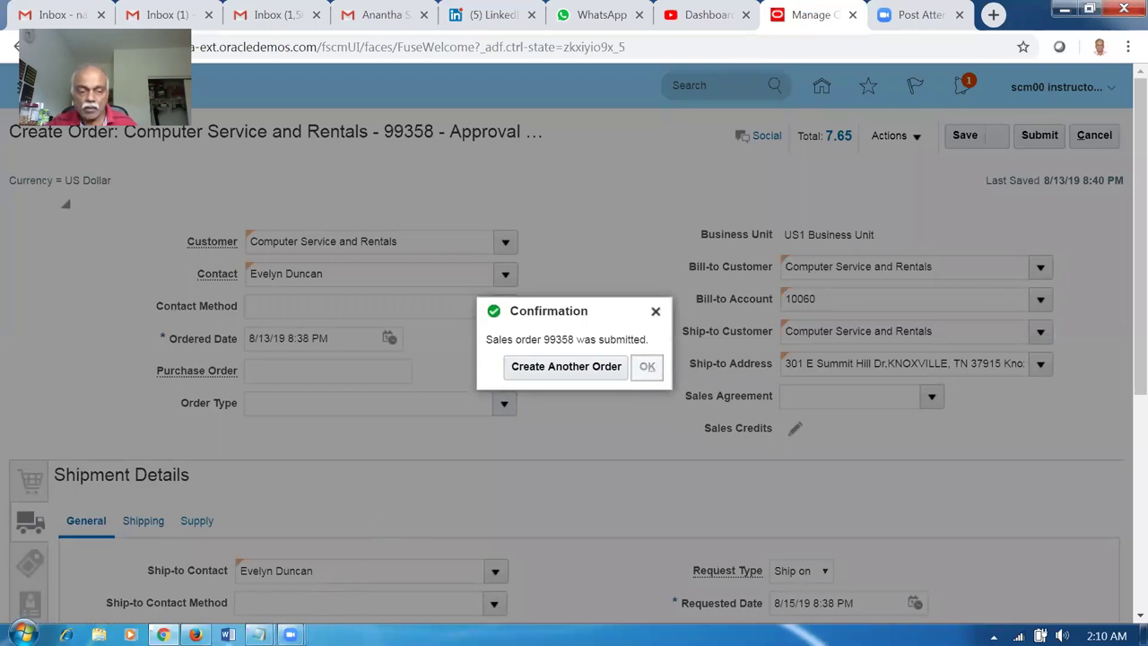
pyautogui.click(228, 634)
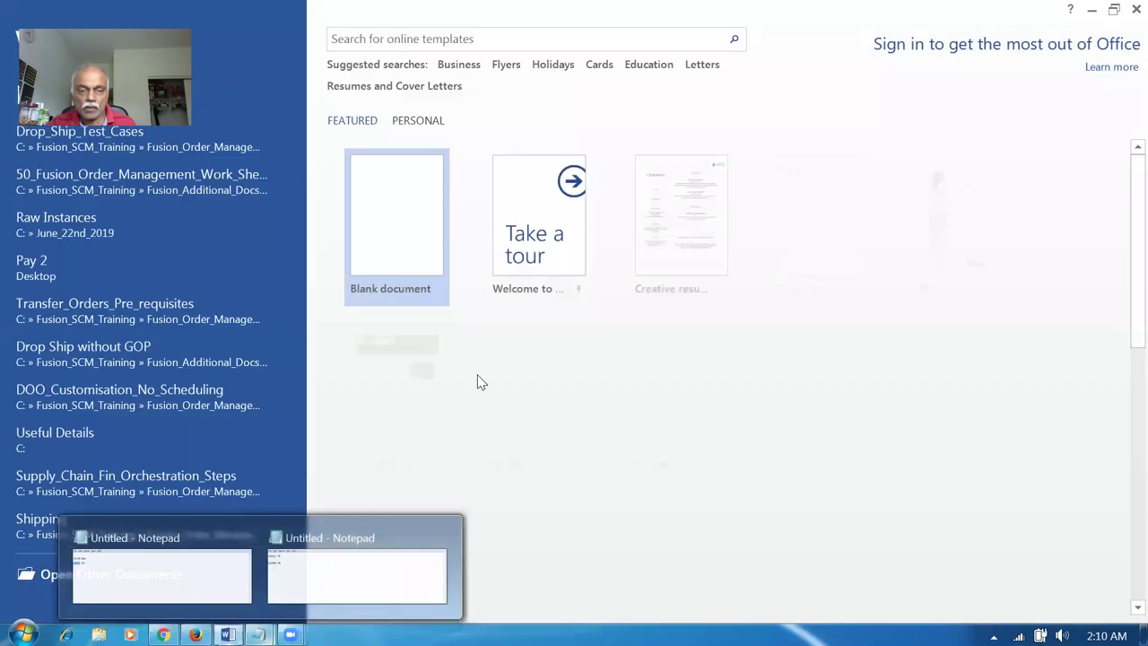
pyautogui.click(1136, 9)
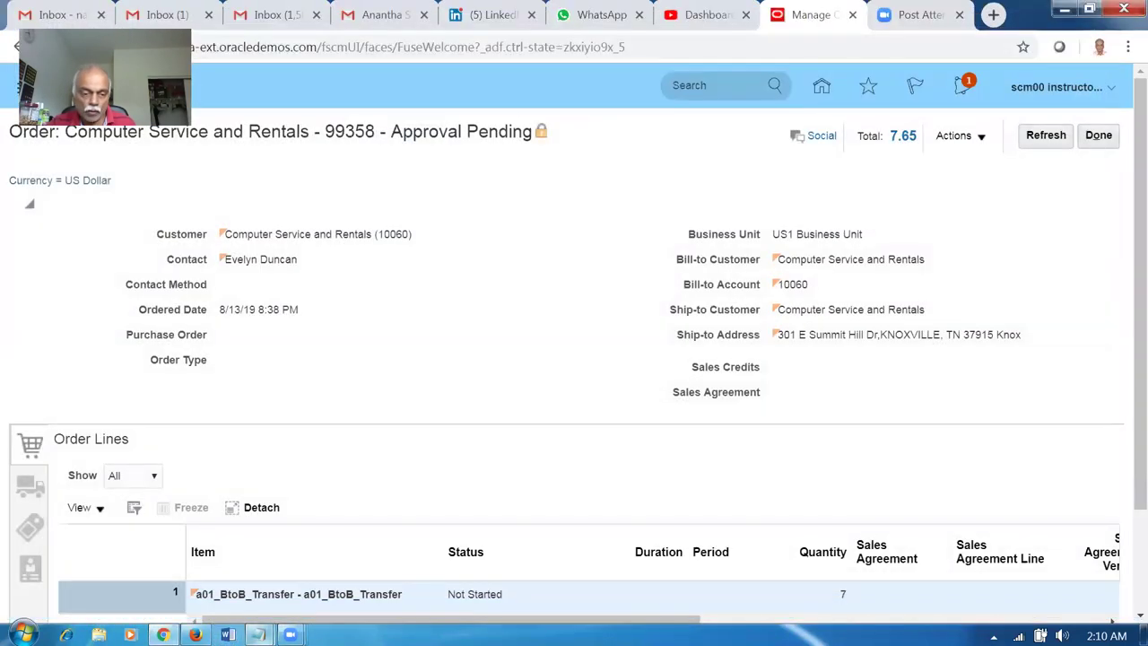
pyautogui.moveTo(257, 635)
pyautogui.click(298, 605)
pyautogui.click(215, 413)
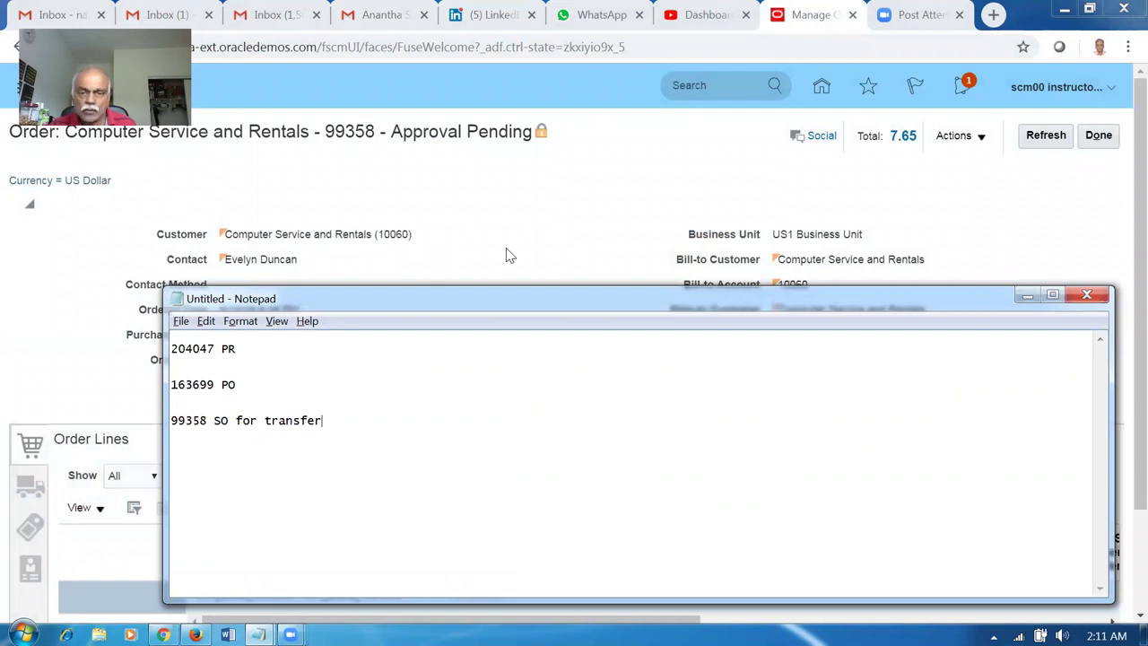
pyautogui.click(1027, 295)
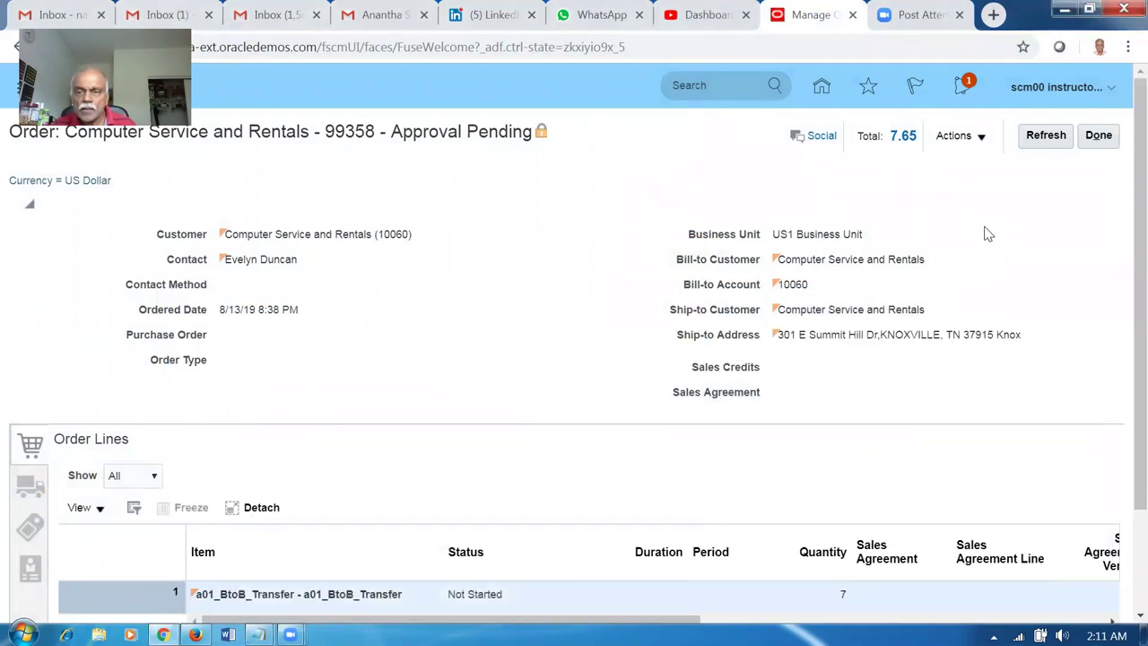
# Open and close the order's Actions menu, then refresh order 99358 to Processing.
pyautogui.click(951, 144)
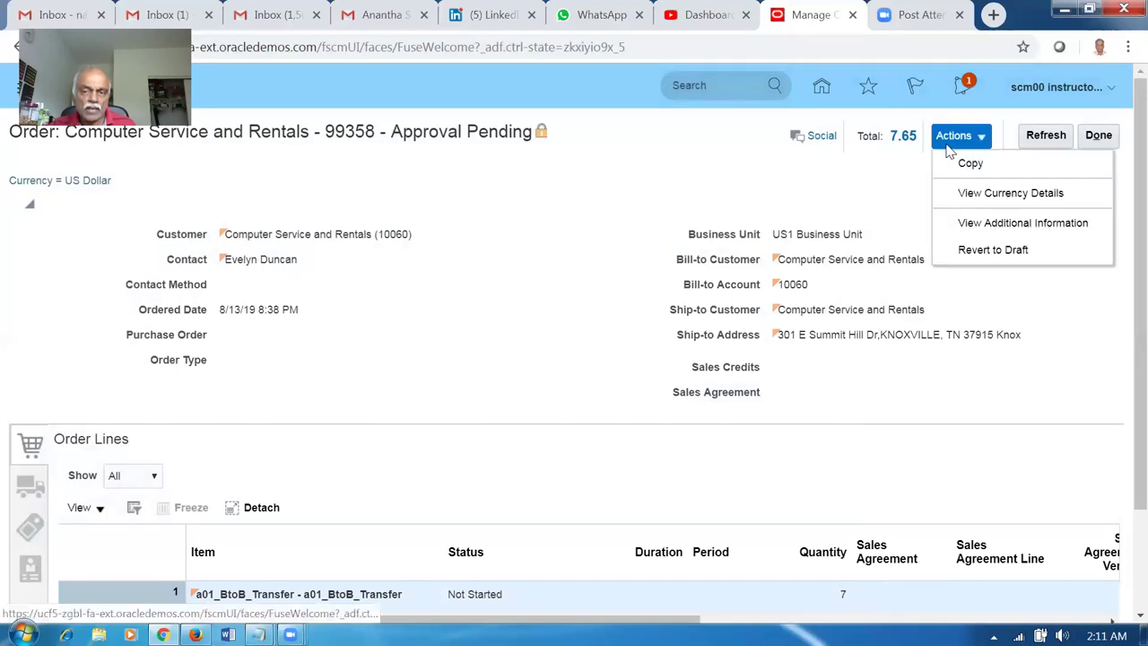
pyautogui.click(915, 158)
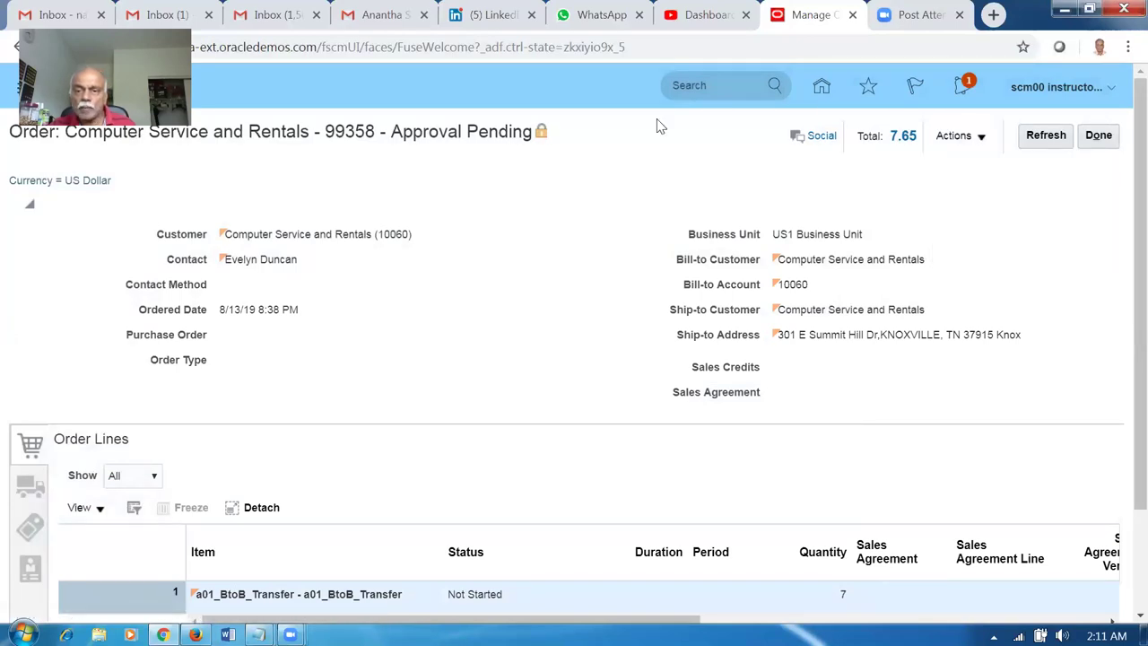
pyautogui.click(1048, 136)
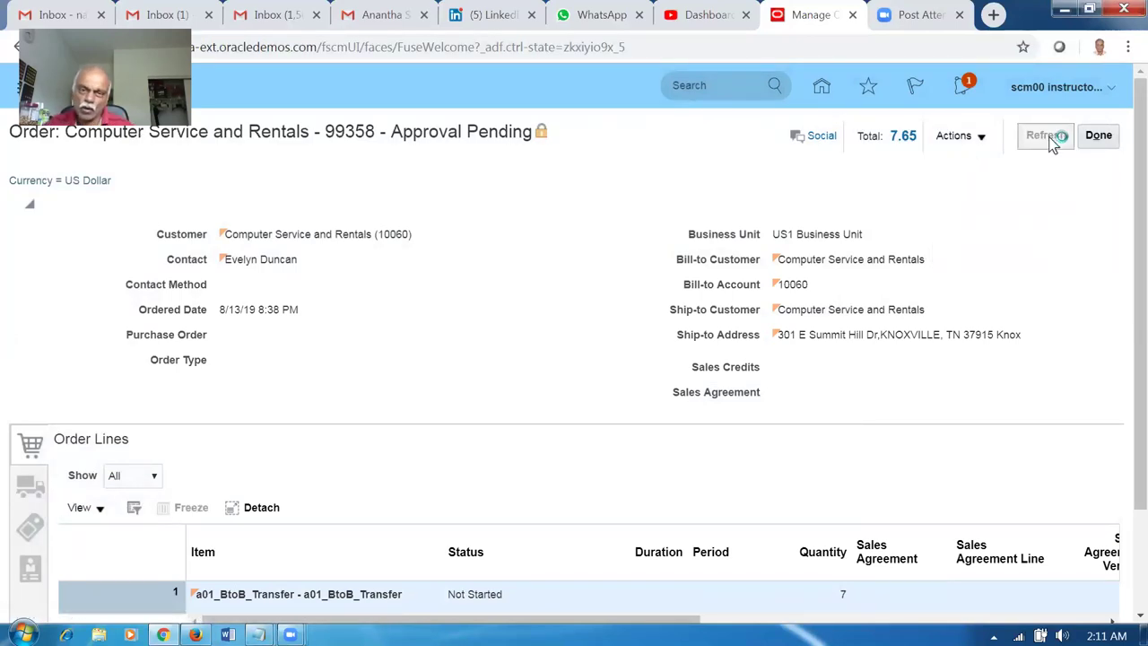
# Switch order 99358 to fulfillment view and open its fulfillment line's orchestration process.
pyautogui.click(956, 136)
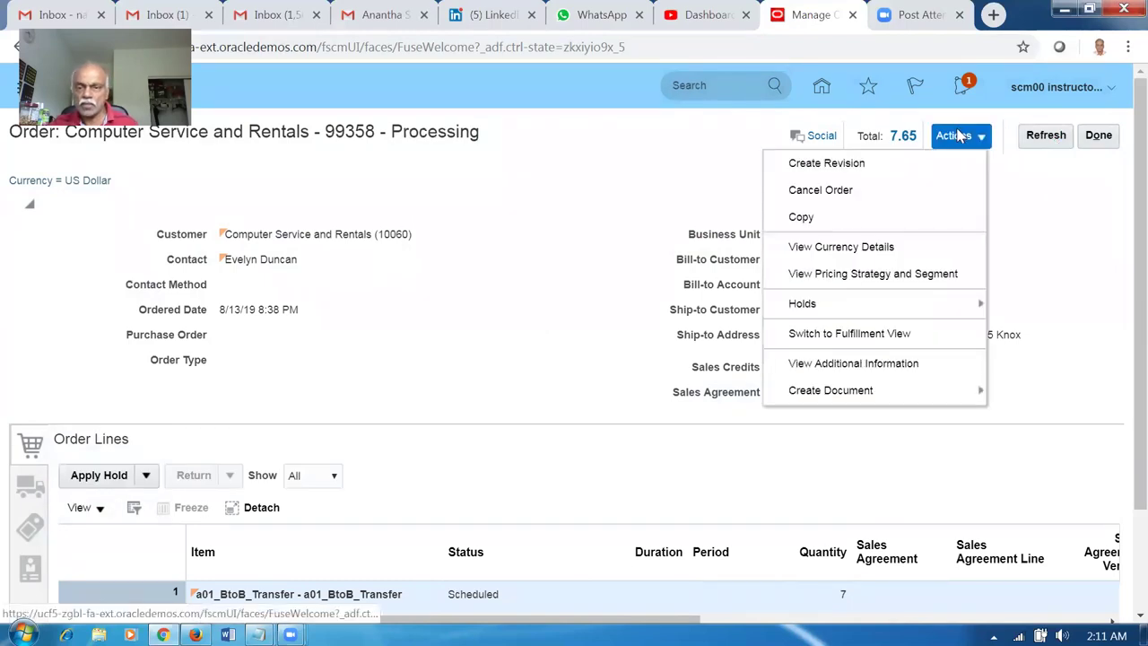
pyautogui.click(874, 337)
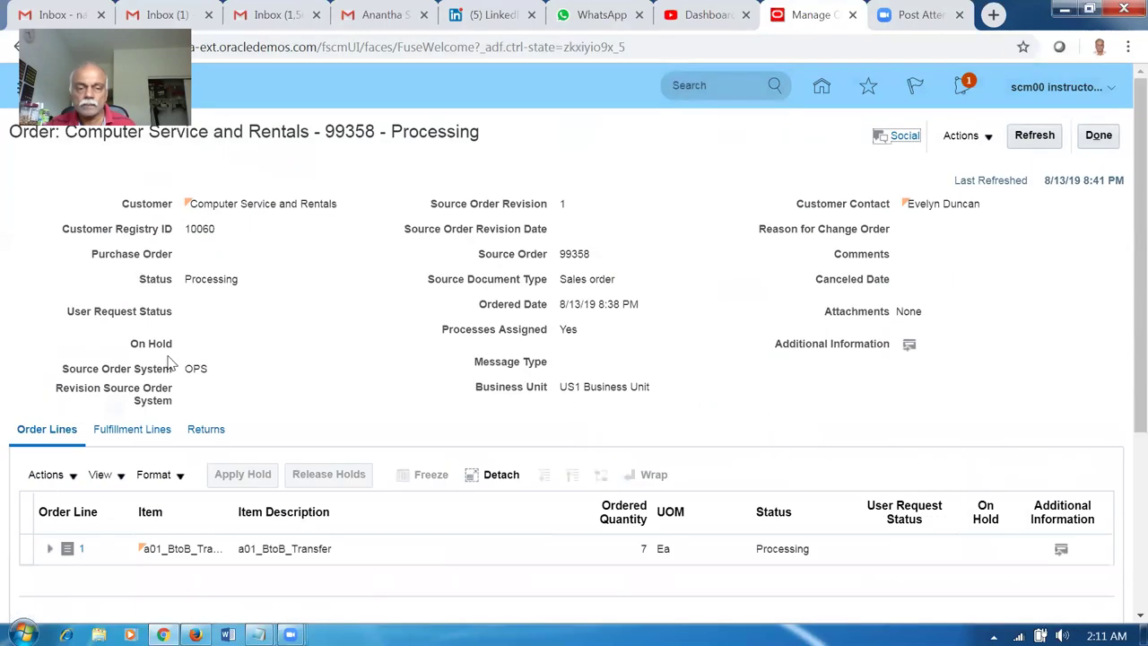
pyautogui.click(133, 431)
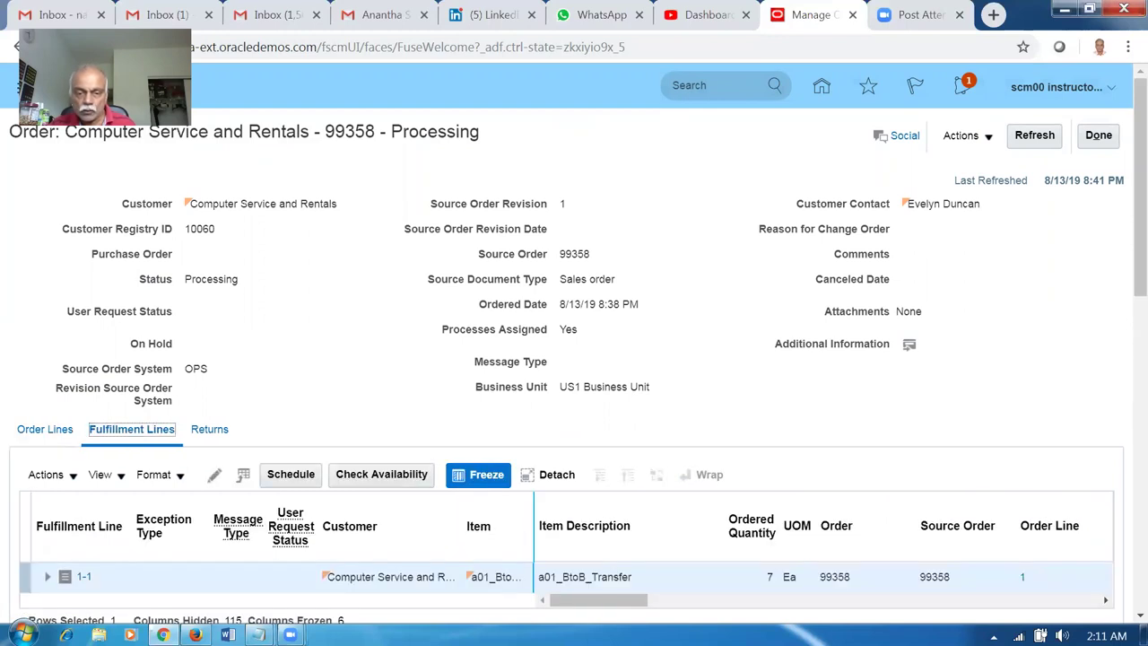
pyautogui.moveTo(601, 610); pyautogui.dragTo(660, 613)
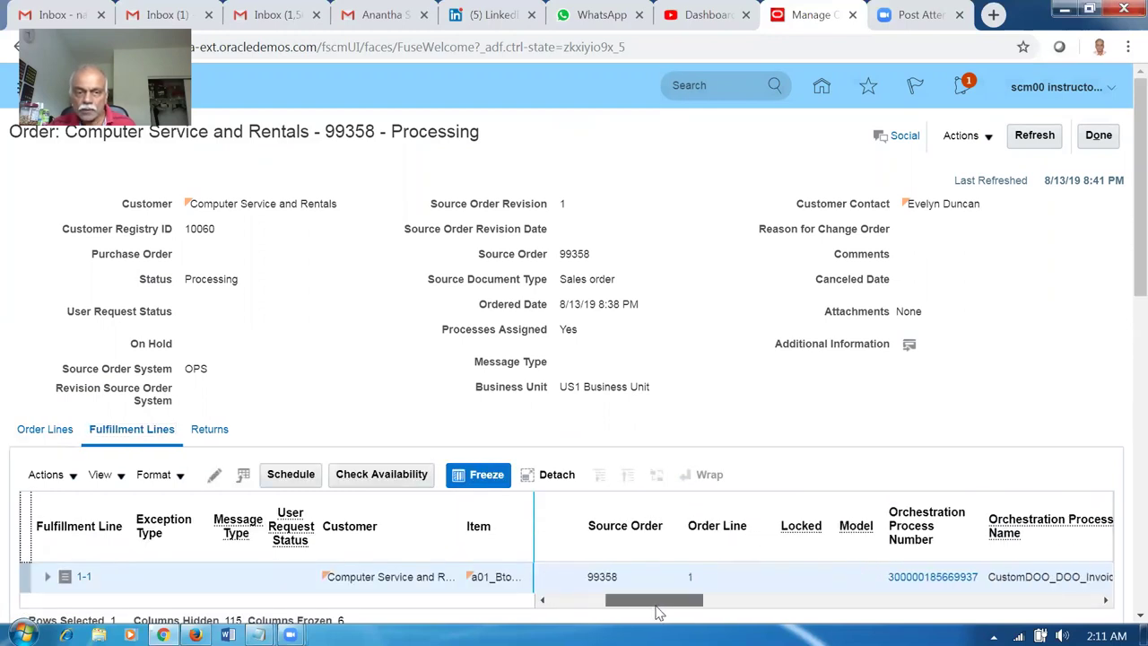
pyautogui.click(922, 577)
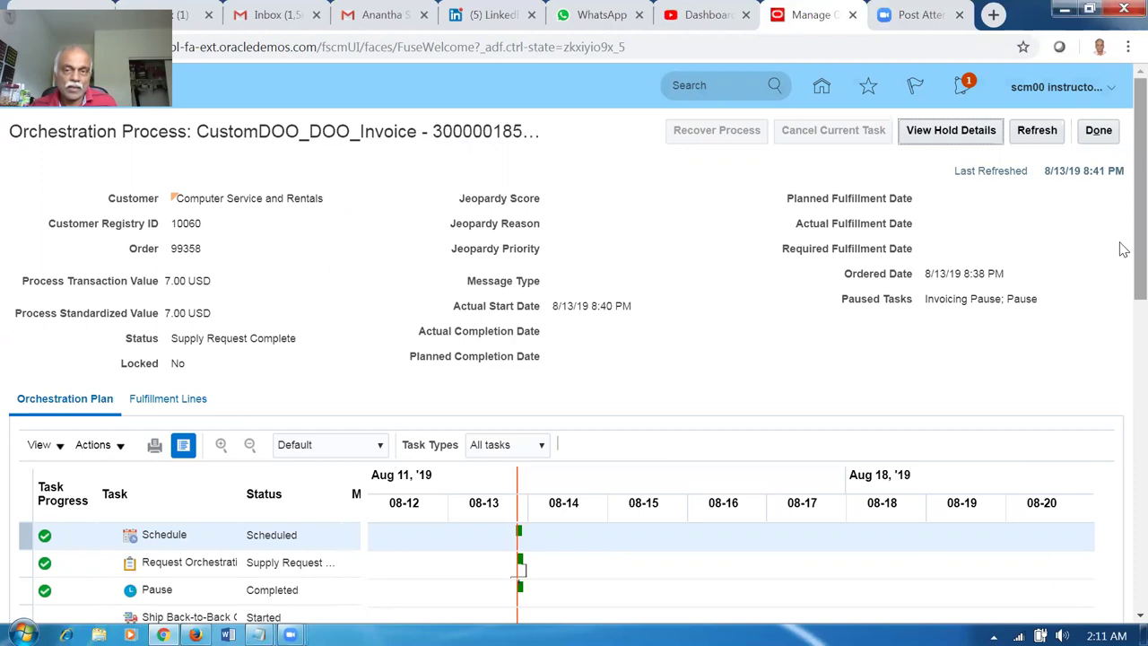
pyautogui.scroll(-2, 1121, 269)
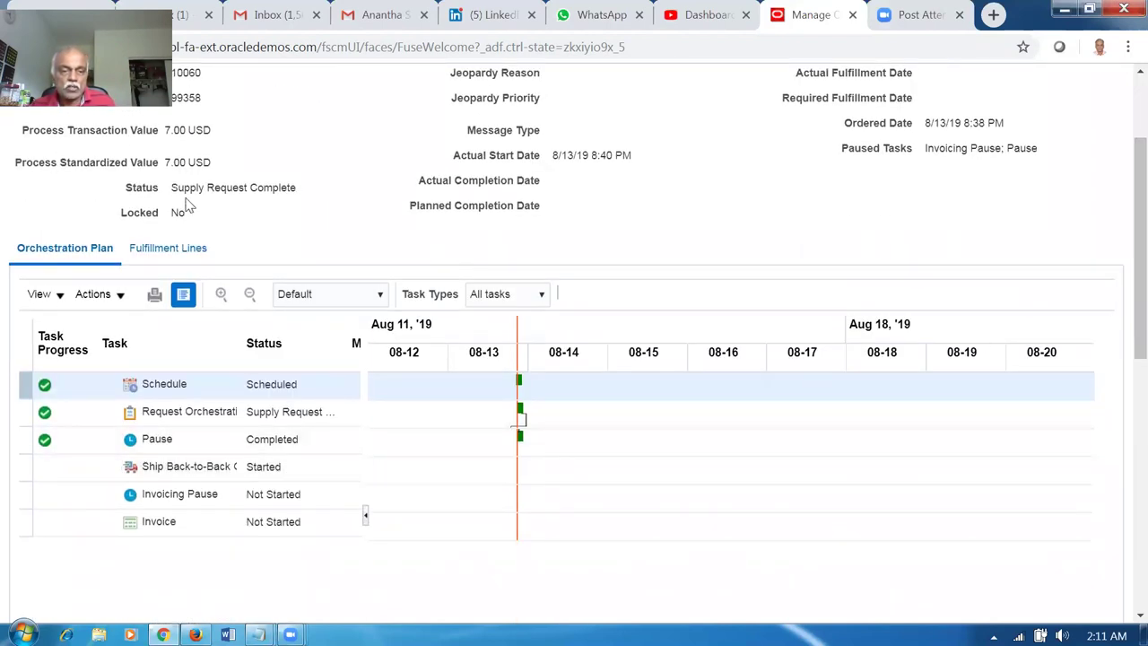
pyautogui.moveTo(185, 187); pyautogui.dragTo(253, 188)
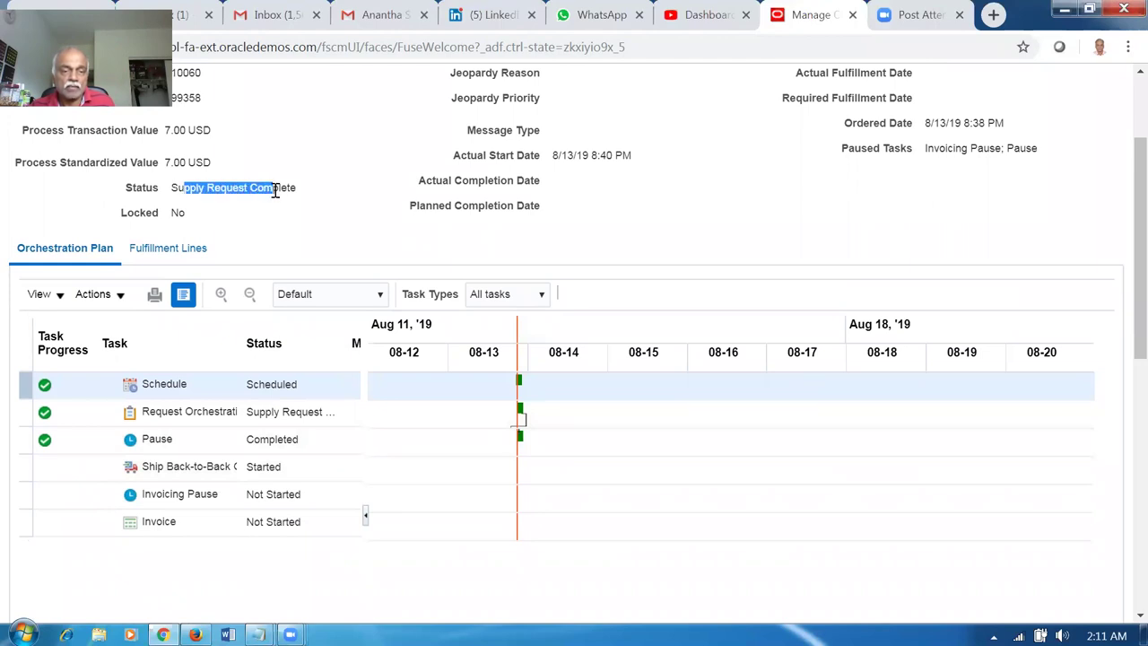
pyautogui.click(711, 265)
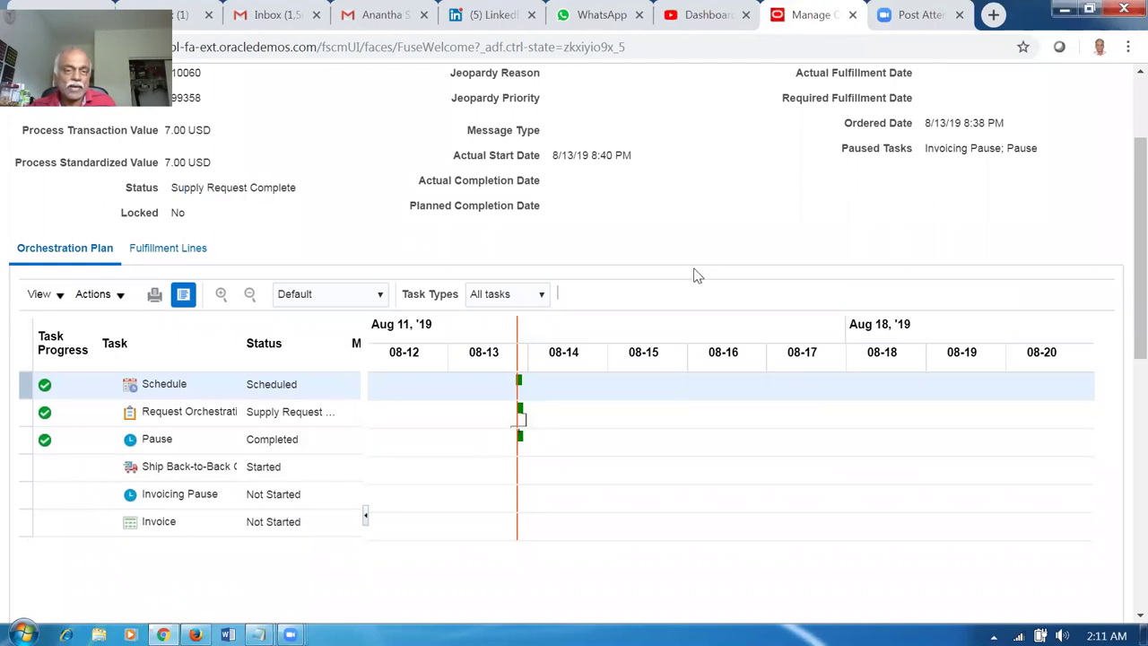
pyautogui.scroll(3, 698, 275)
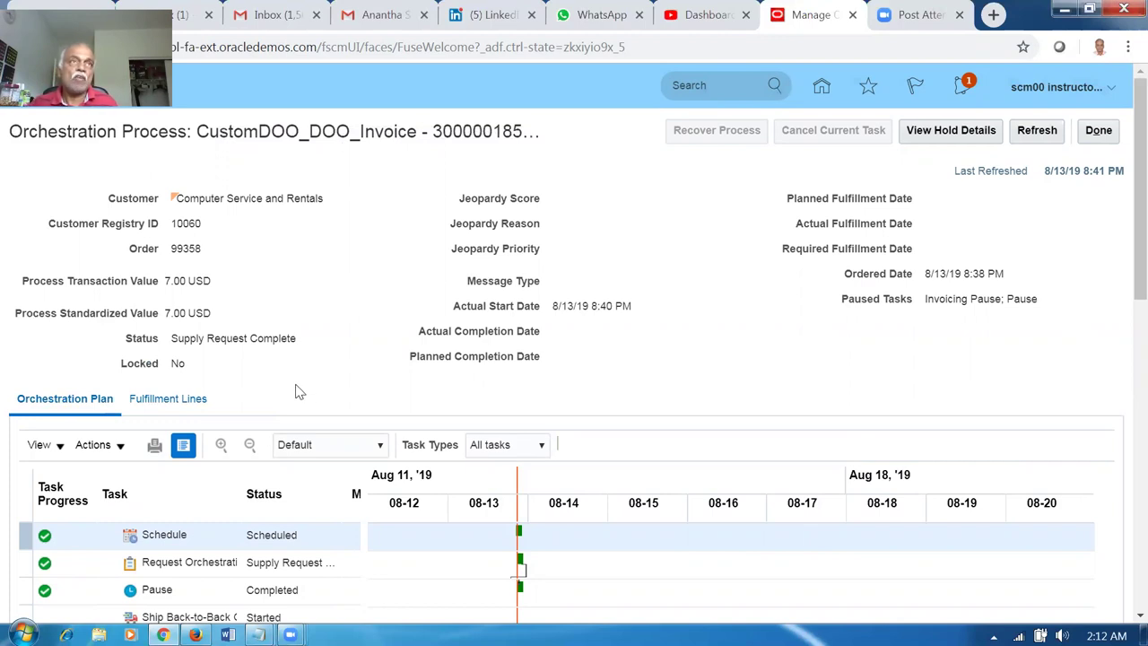
pyautogui.scroll(-2, 299, 393)
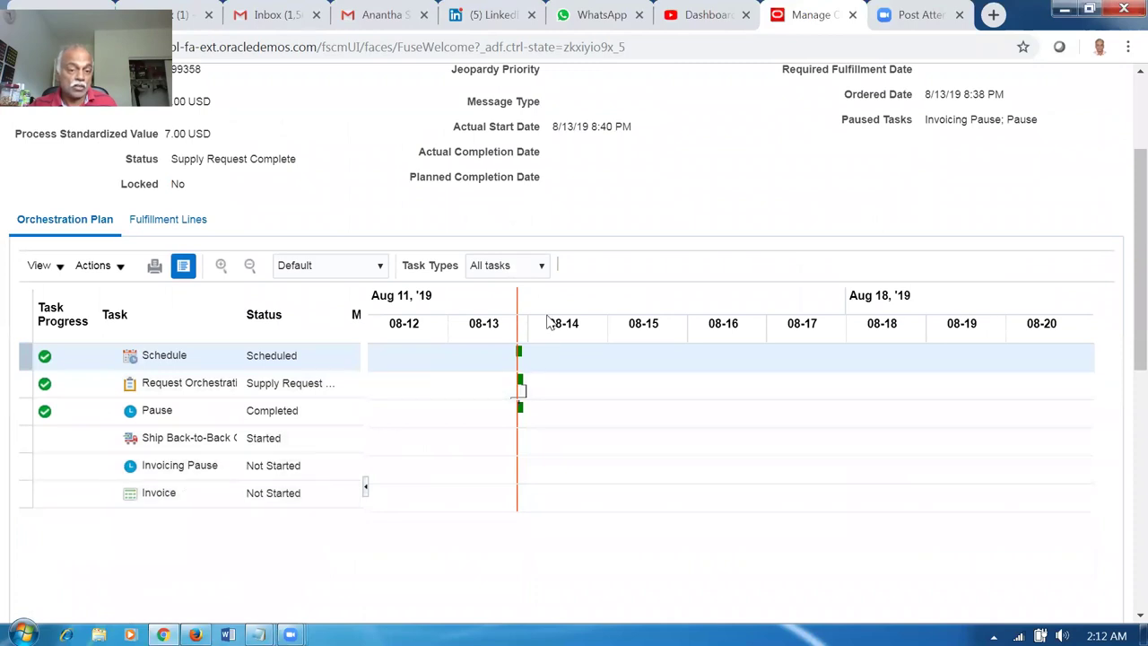
pyautogui.scroll(2, 518, 377)
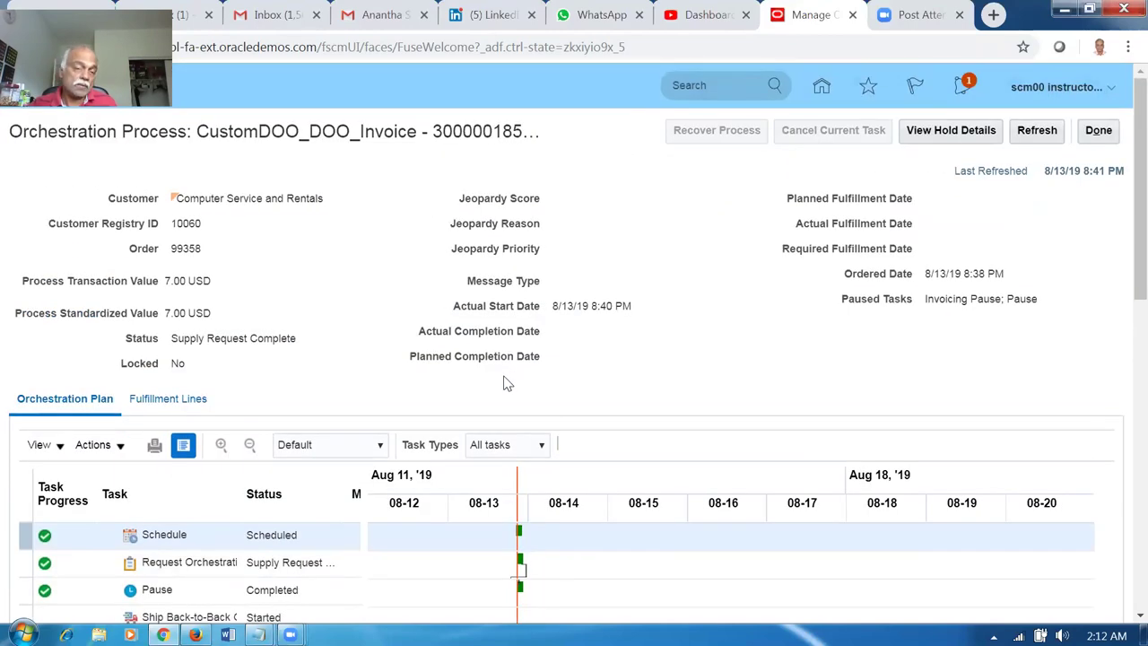
pyautogui.scroll(-2, 295, 477)
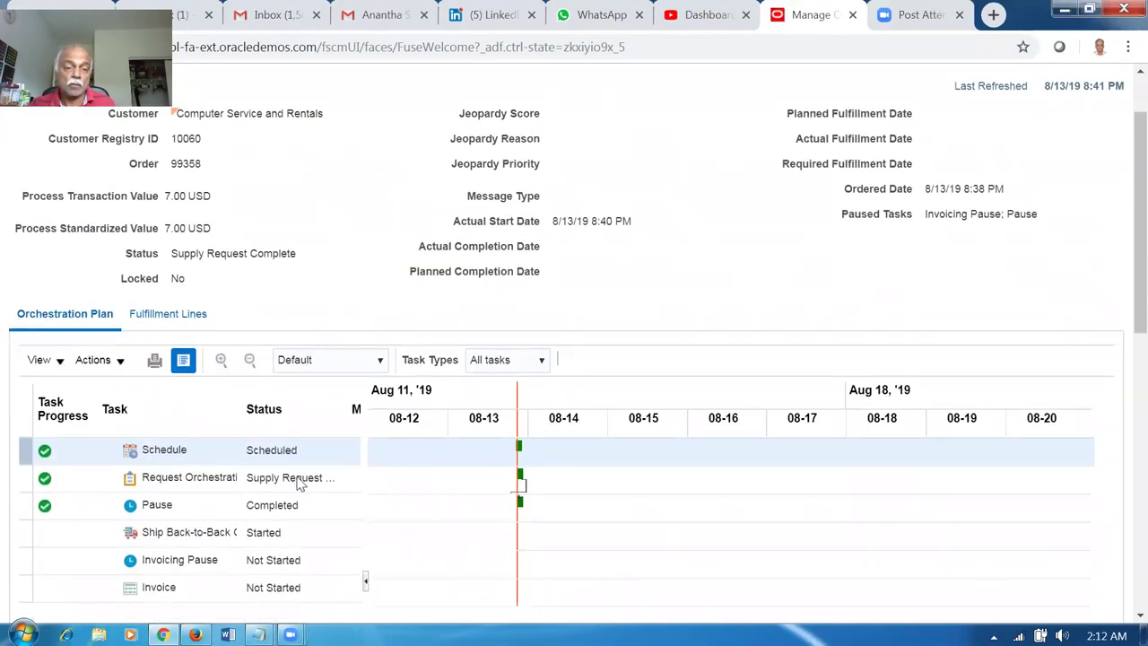
pyautogui.scroll(2, 303, 479)
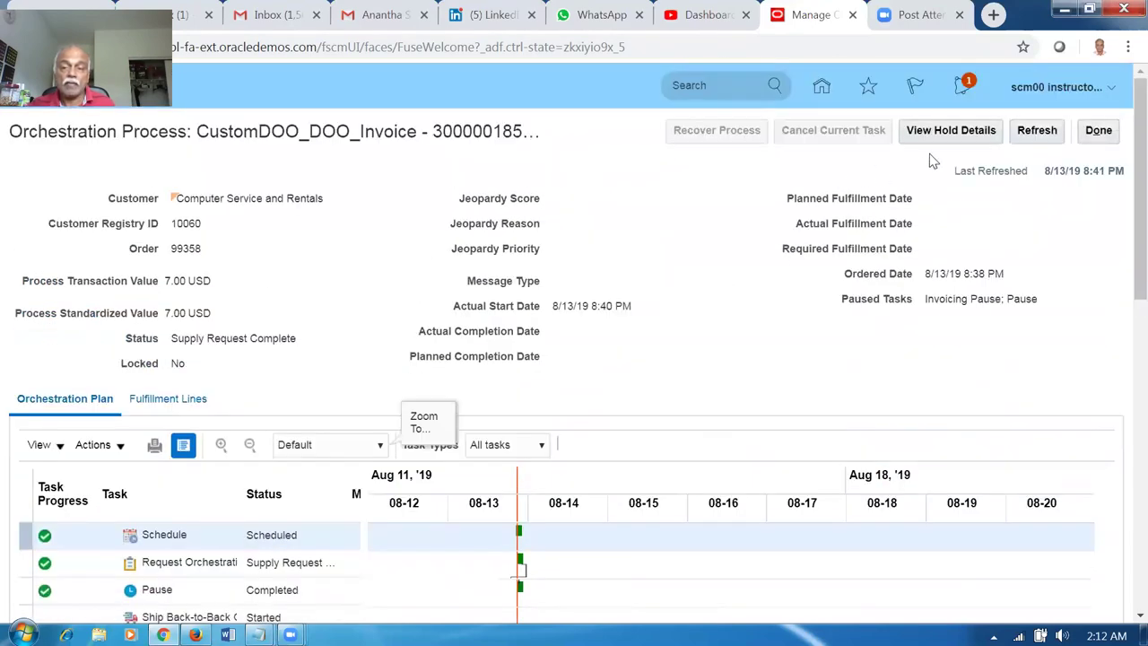
pyautogui.click(1035, 130)
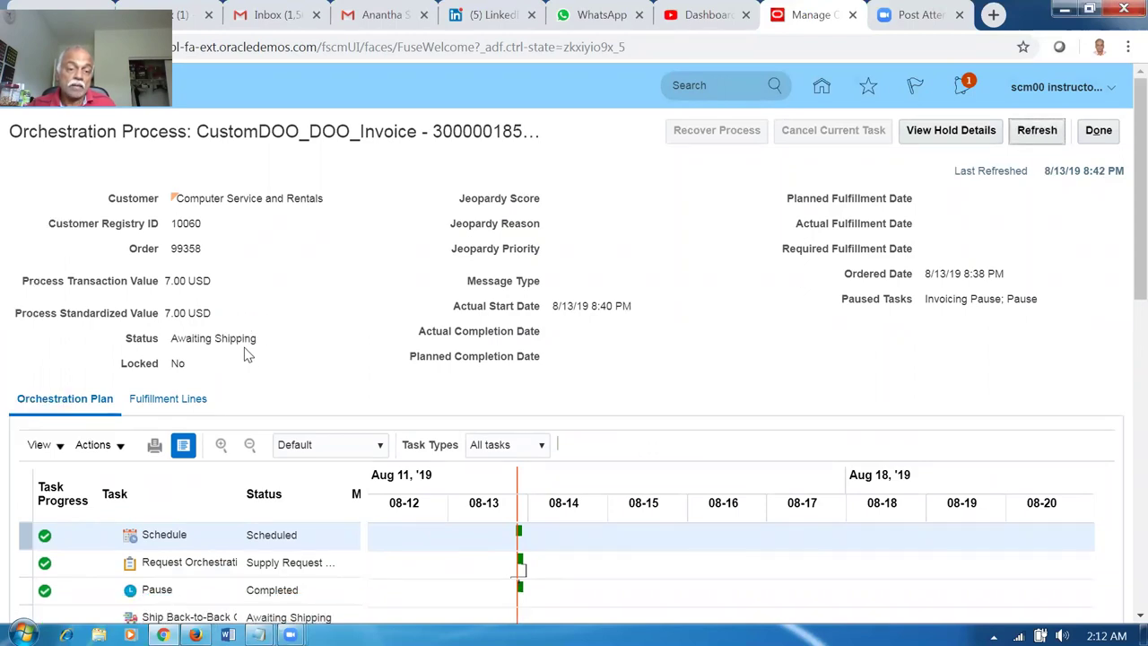
pyautogui.moveTo(199, 338); pyautogui.dragTo(231, 343)
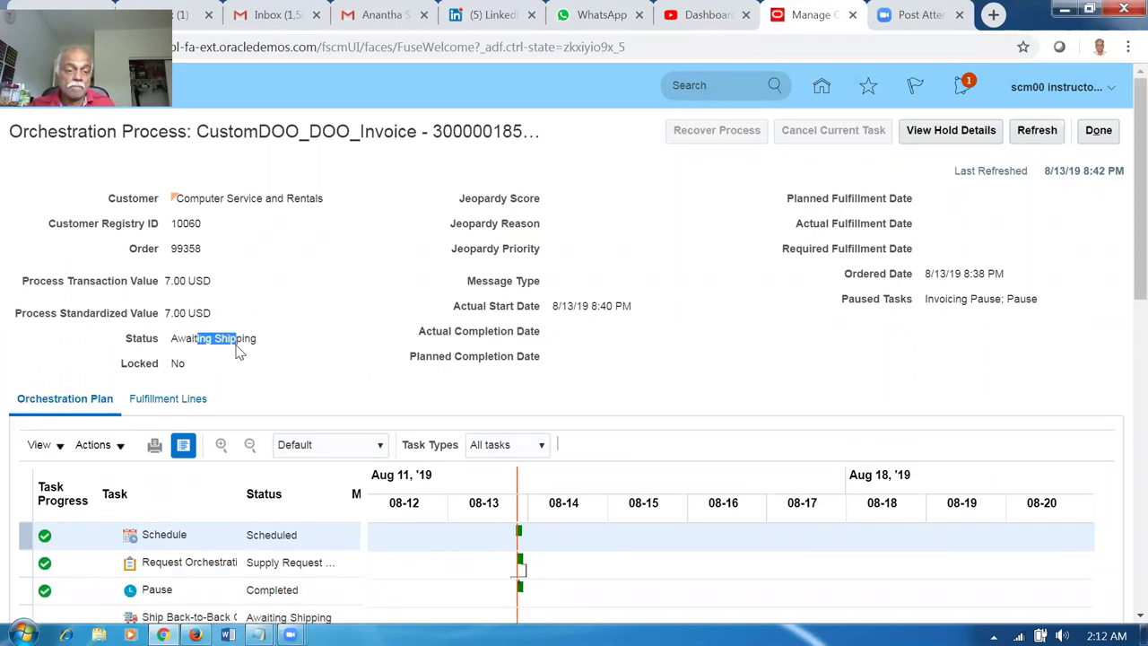
pyautogui.click(348, 352)
pyautogui.scroll(-1, 348, 355)
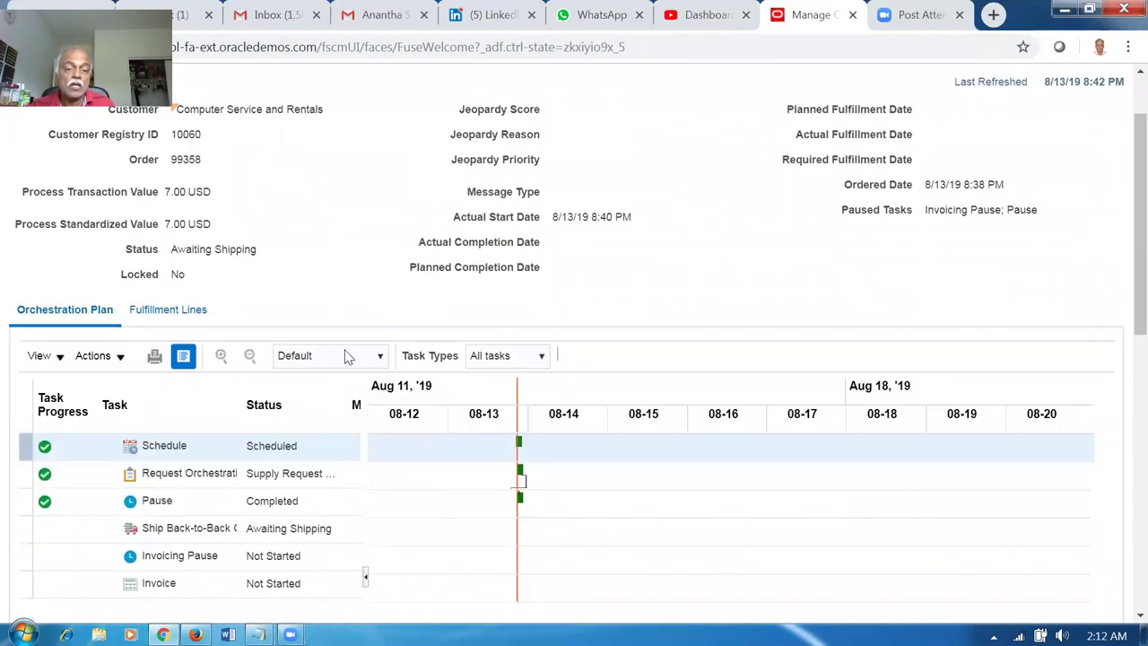
pyautogui.scroll(-1, 348, 356)
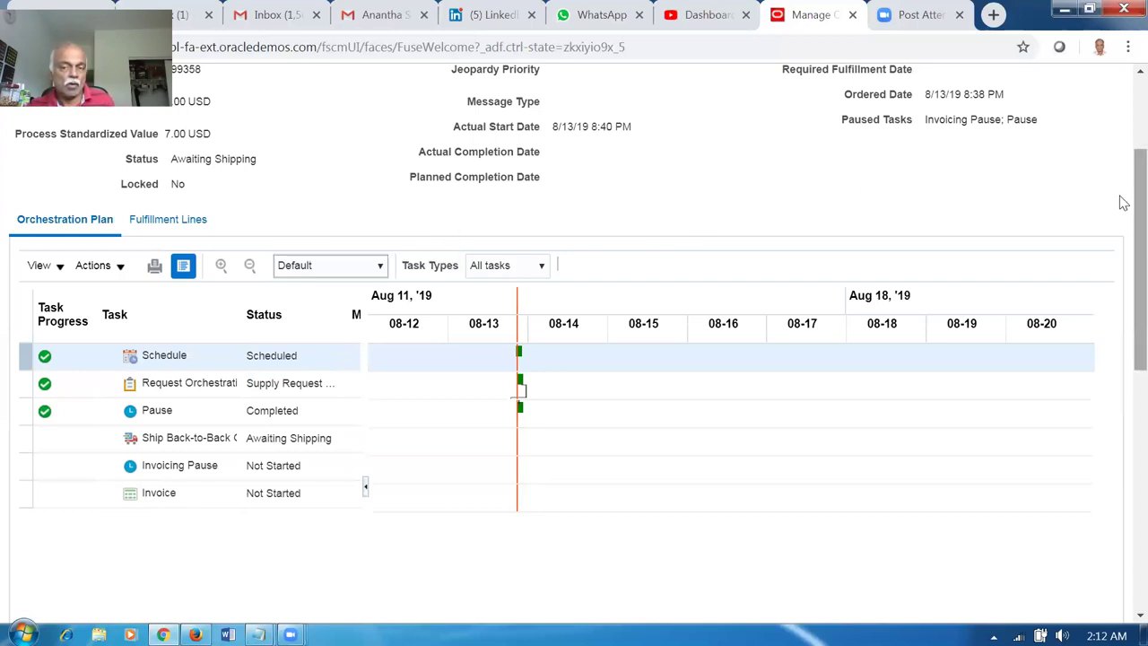
pyautogui.scroll(2, 1121, 159)
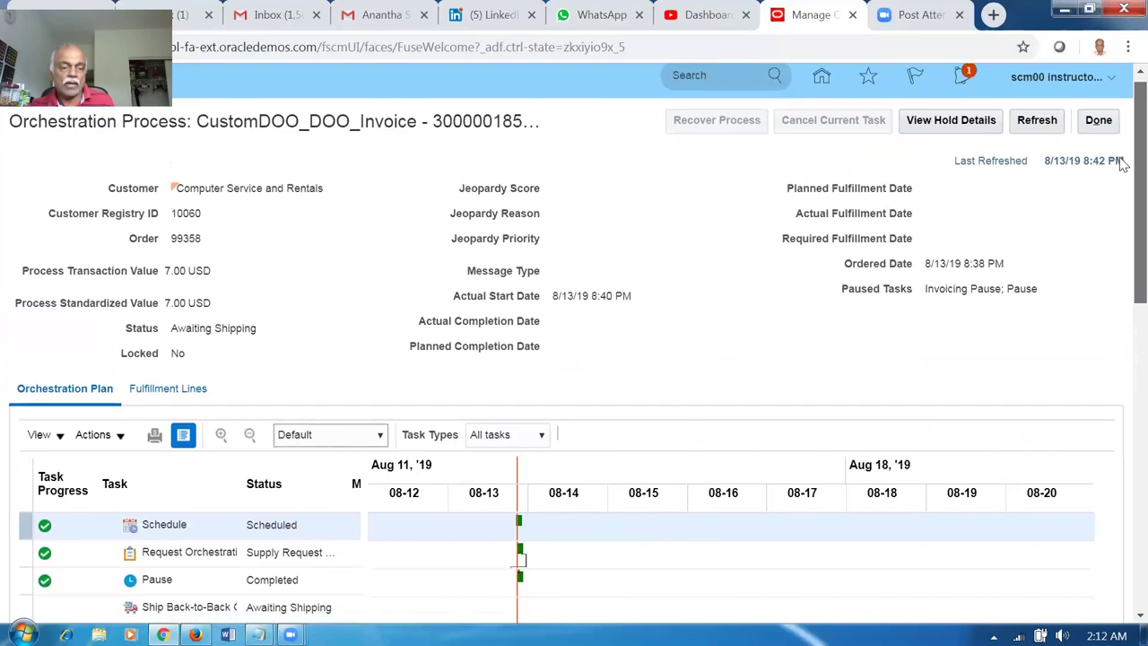
pyautogui.scroll(-2, 1124, 204)
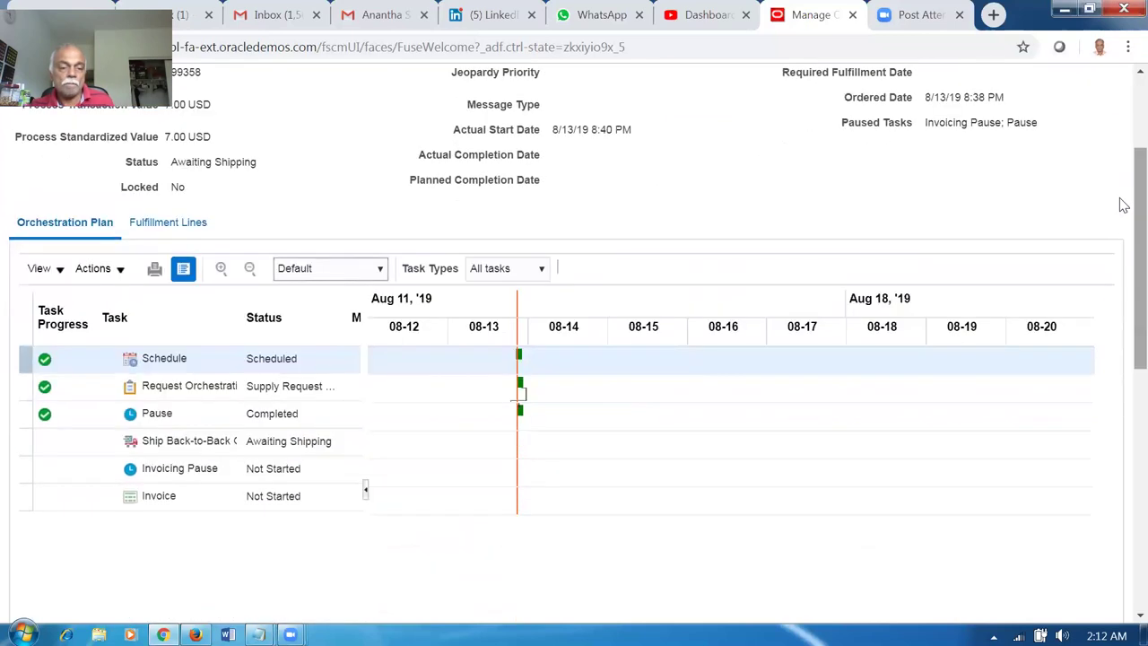
# Show the order's fulfillment lines and the fulfillment line's supply details.
pyautogui.click(179, 221)
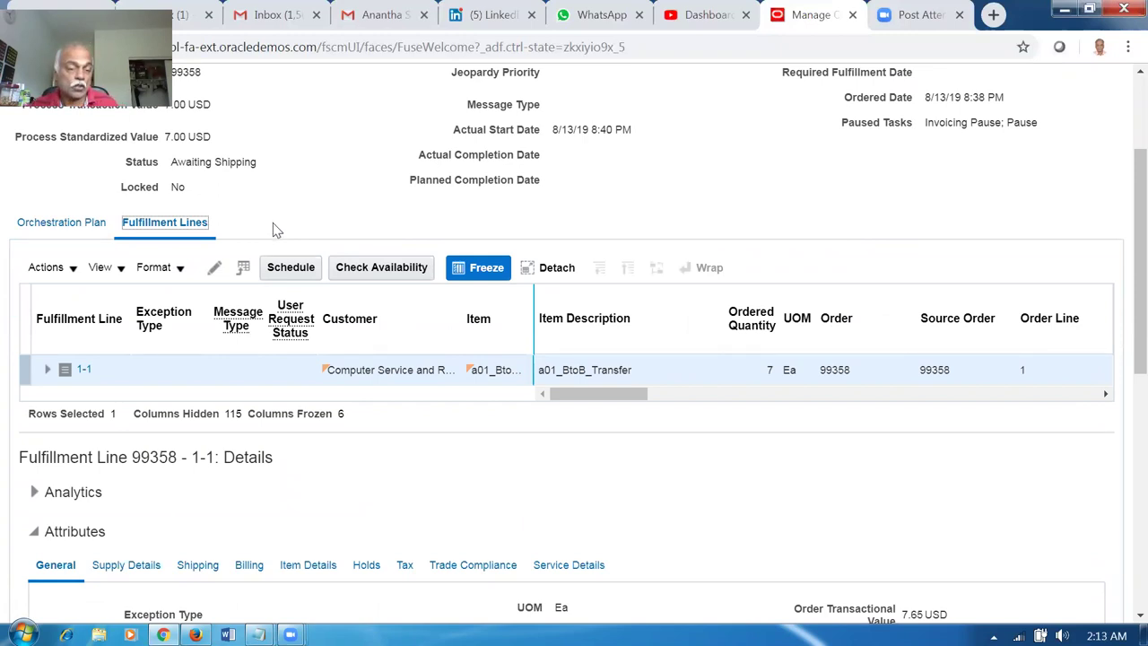
pyautogui.scroll(-2, 273, 234)
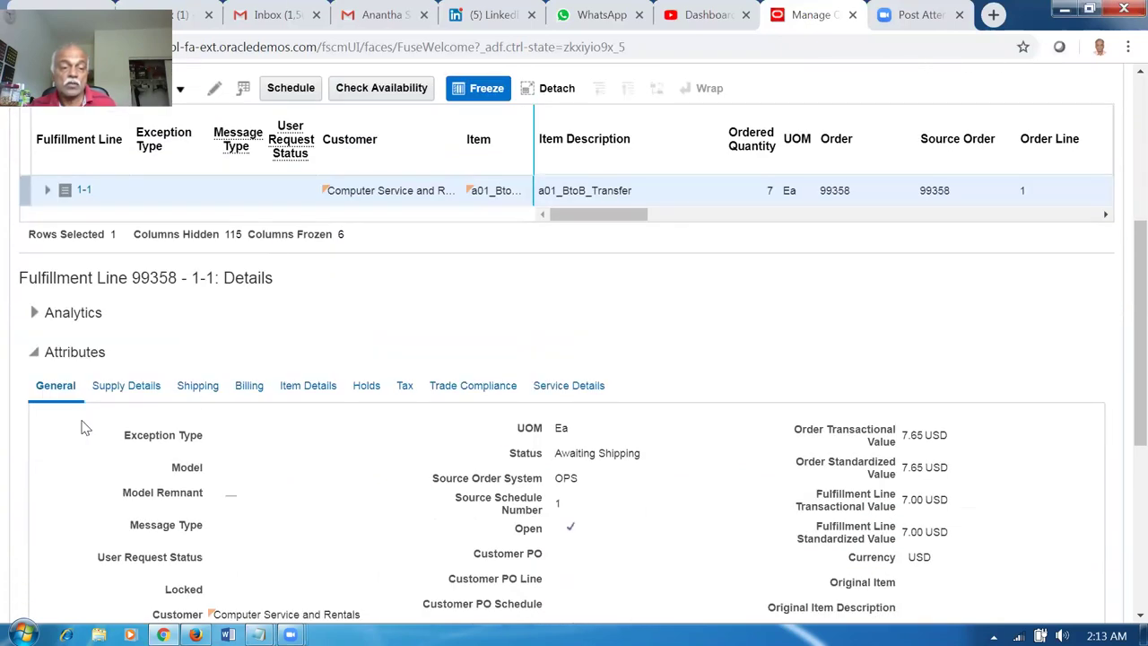
pyautogui.scroll(2, 202, 211)
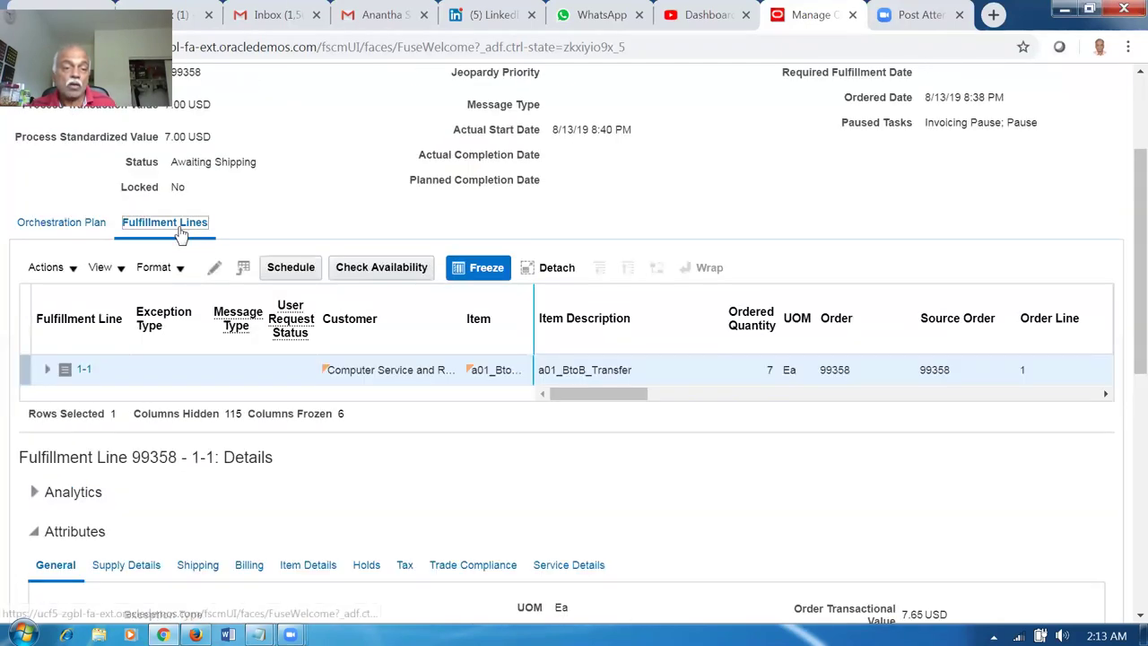
pyautogui.scroll(-3, 154, 354)
pyautogui.click(130, 298)
pyautogui.scroll(-3, 316, 276)
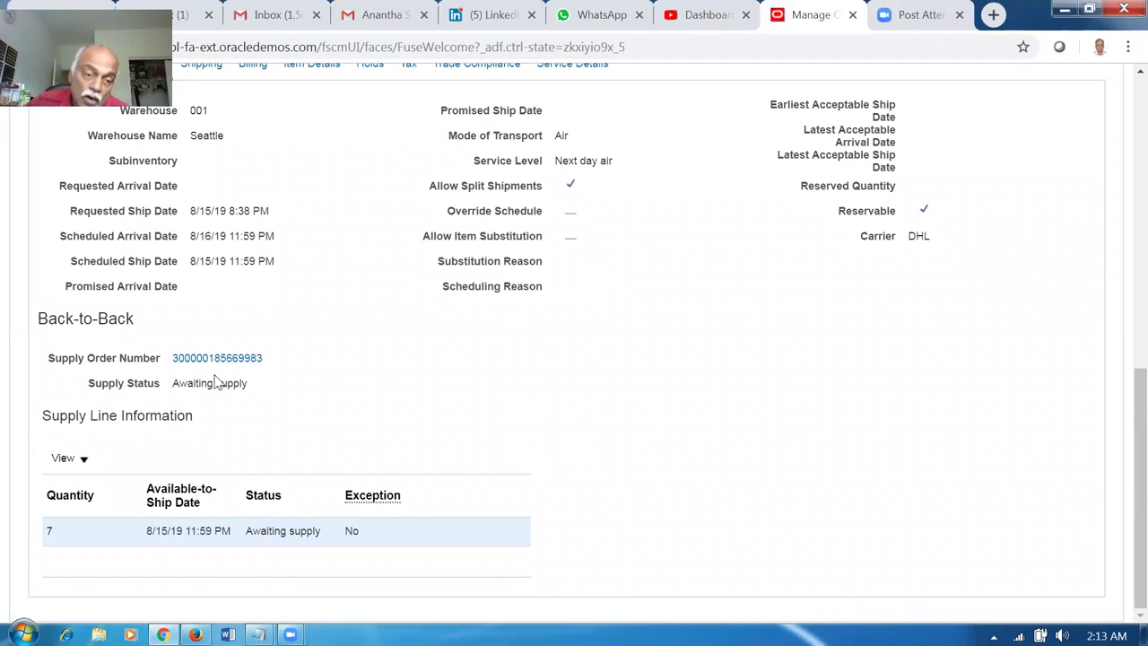
pyautogui.moveTo(201, 384); pyautogui.dragTo(225, 384)
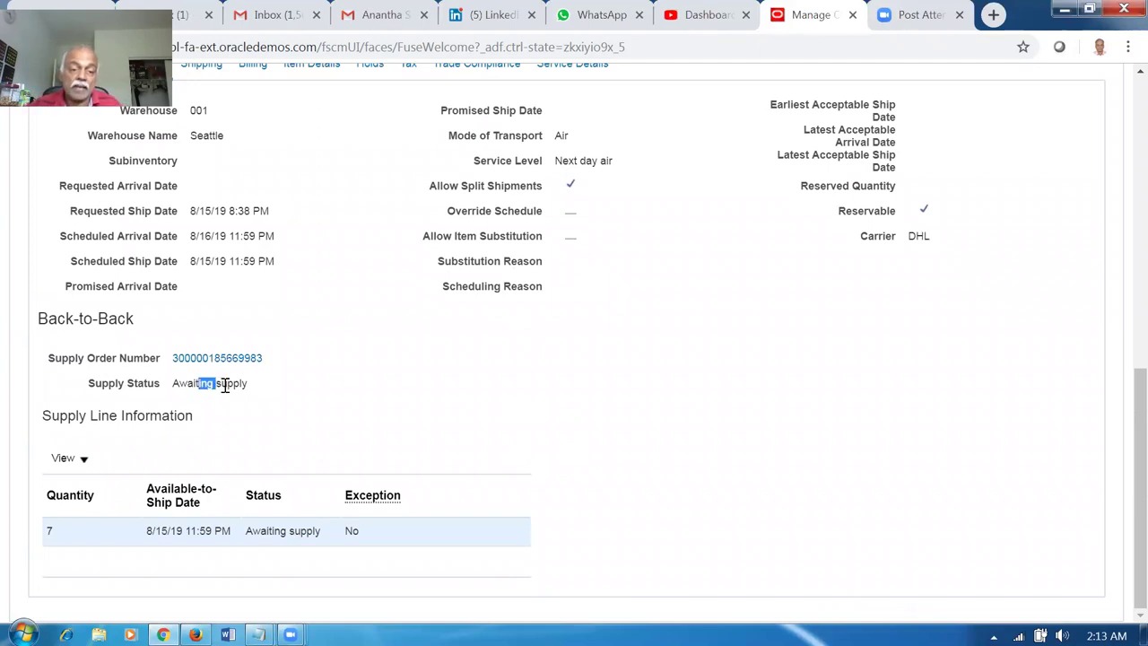
pyautogui.click(225, 358)
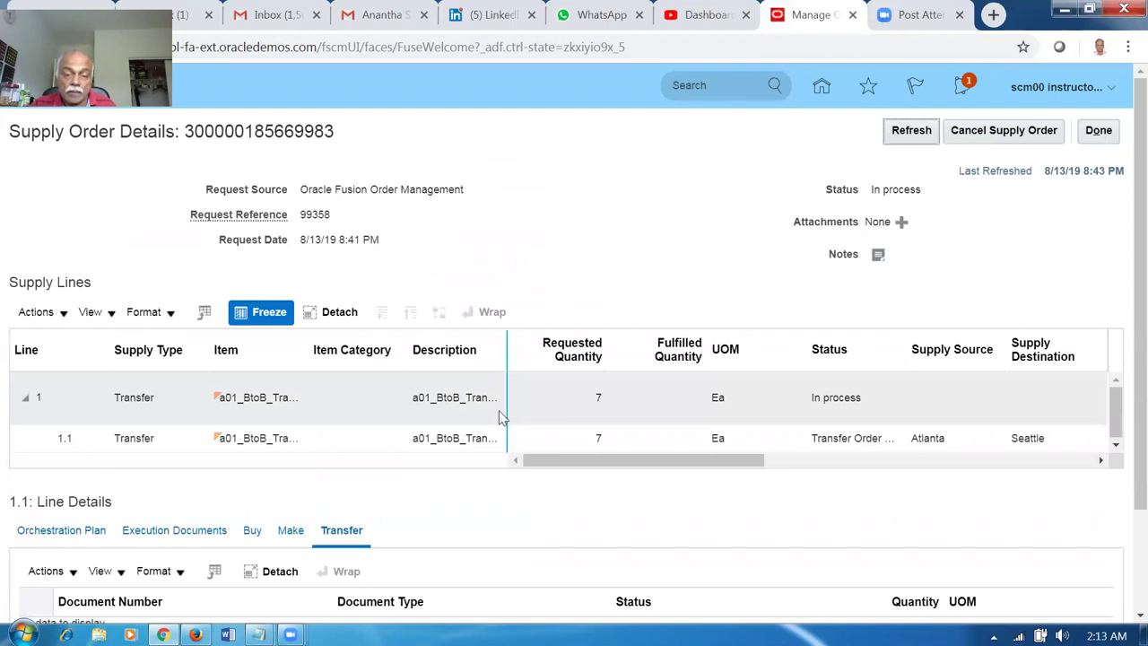
pyautogui.click(380, 440)
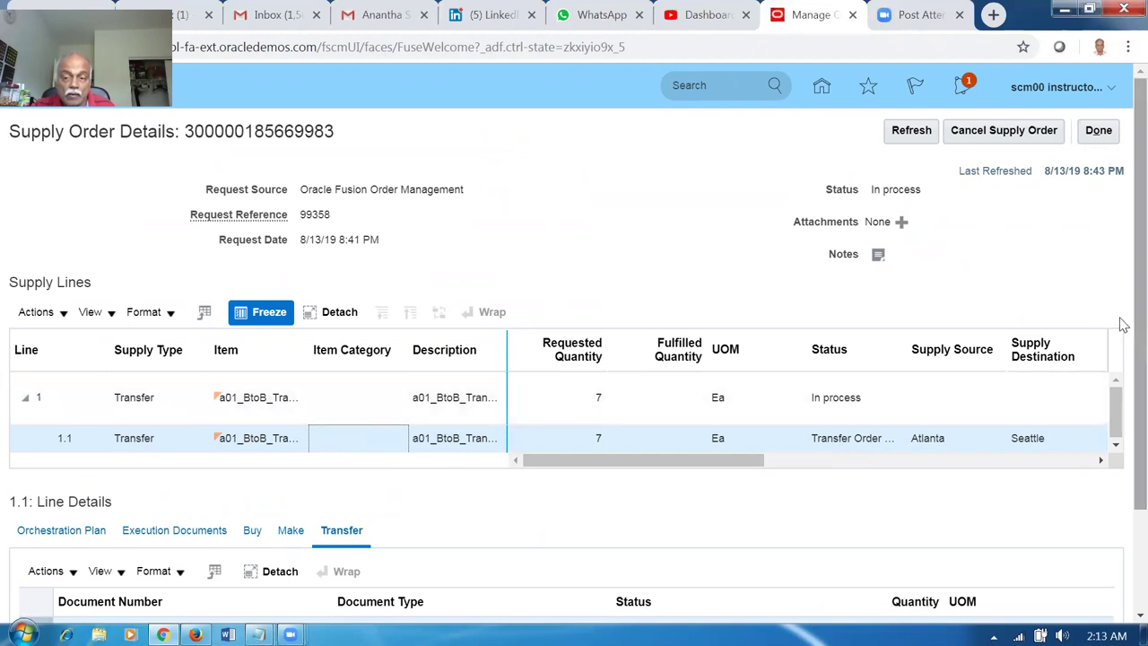
# Widen the Status column to read line 1.1's Transfer Order Created status.
pyautogui.scroll(-1, 1122, 368)
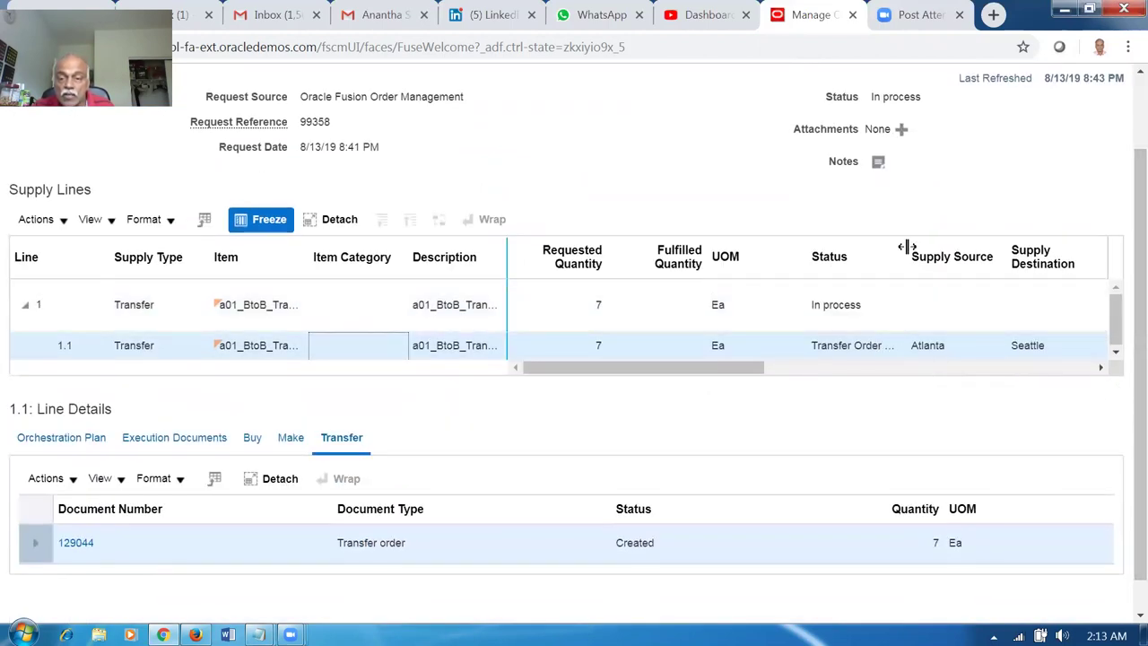
pyautogui.moveTo(904, 248); pyautogui.dragTo(939, 252)
pyautogui.click(874, 359)
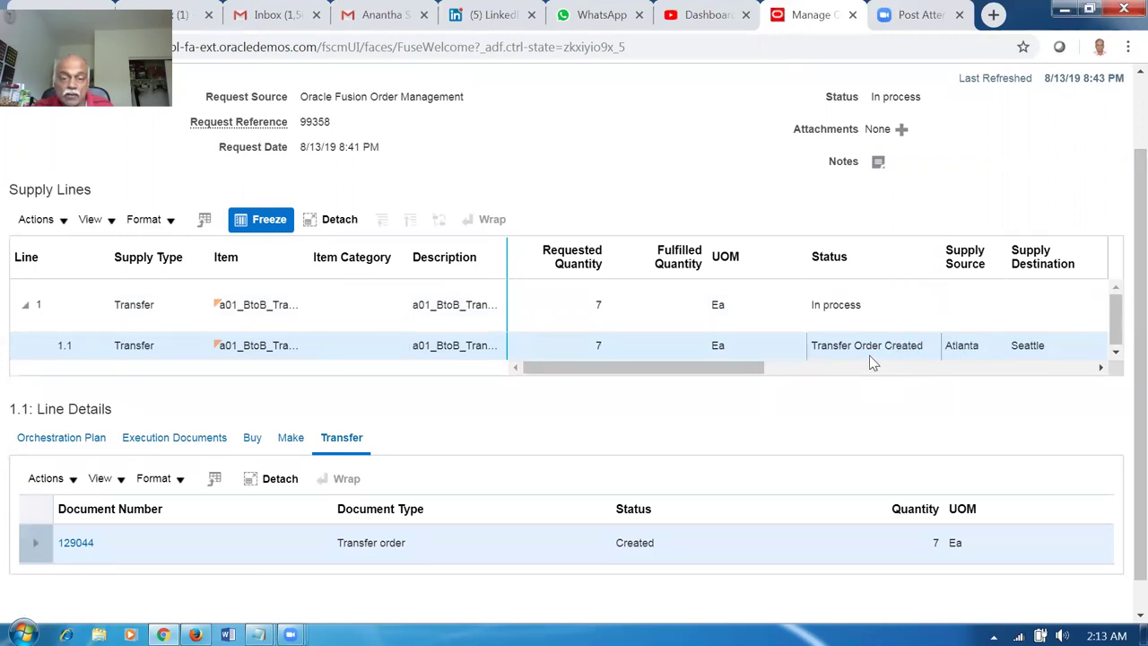
pyautogui.click(339, 348)
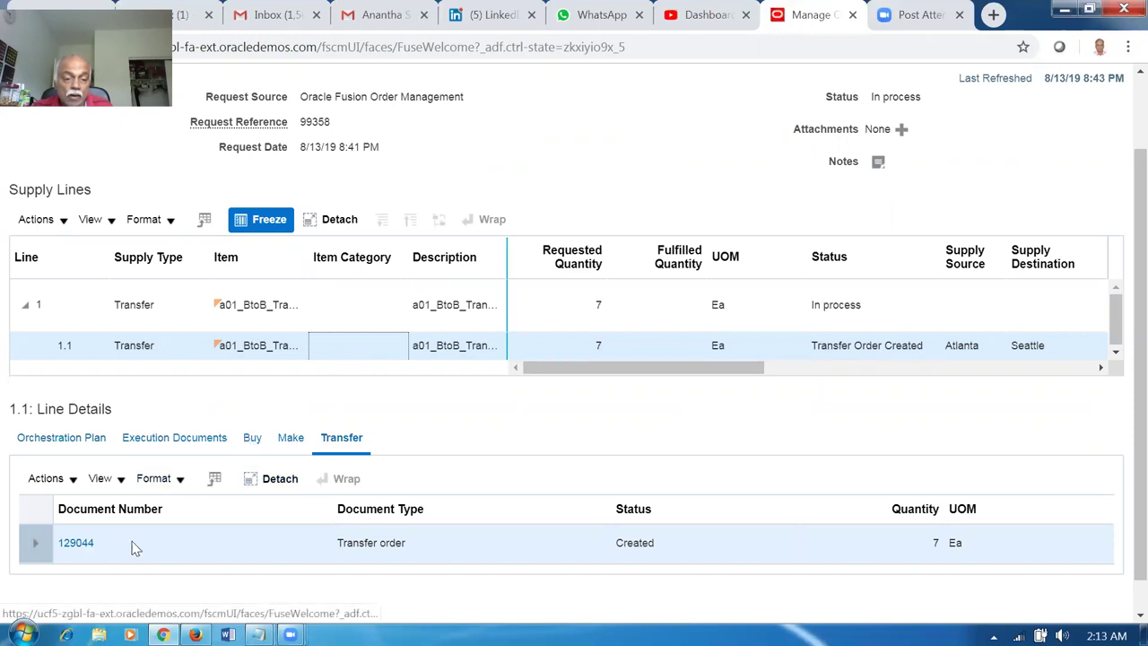
# Review line 1.1's Buy, Make, Transfer and Orchestration Plan details, then duplicate the page into a new tab.
pyautogui.click(252, 440)
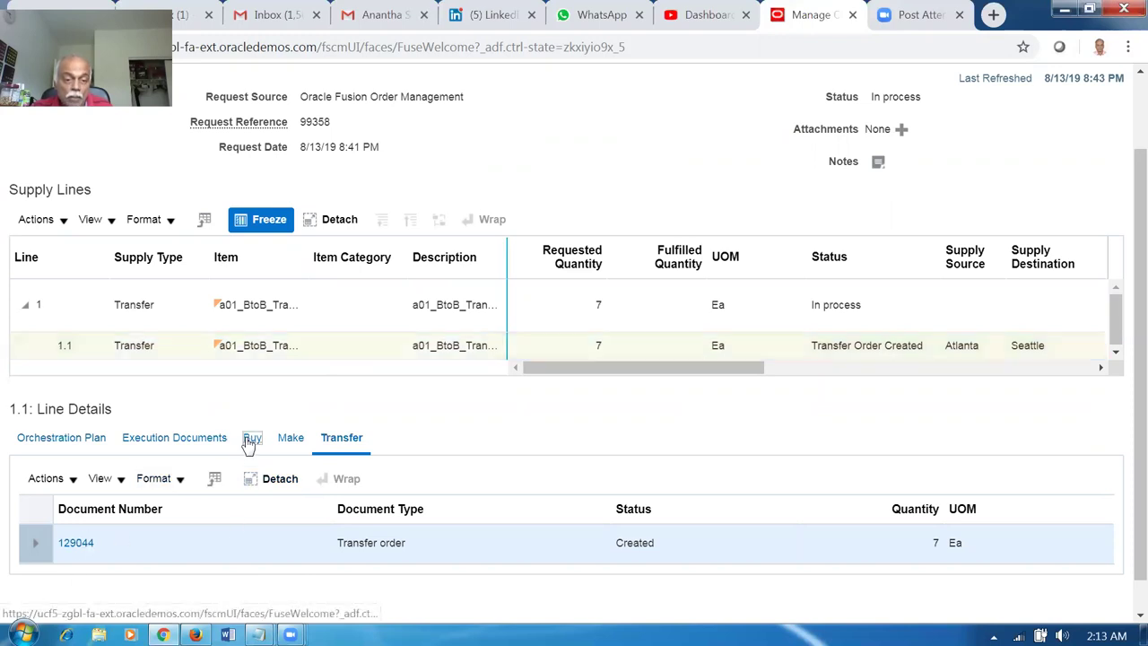
pyautogui.click(291, 439)
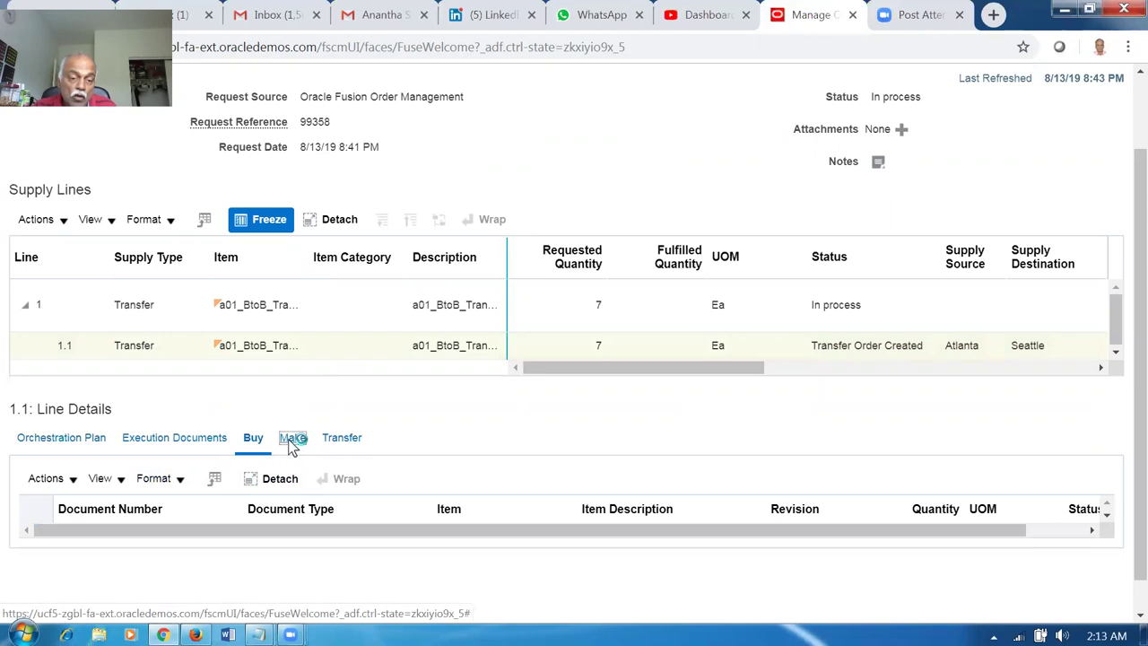
pyautogui.click(341, 442)
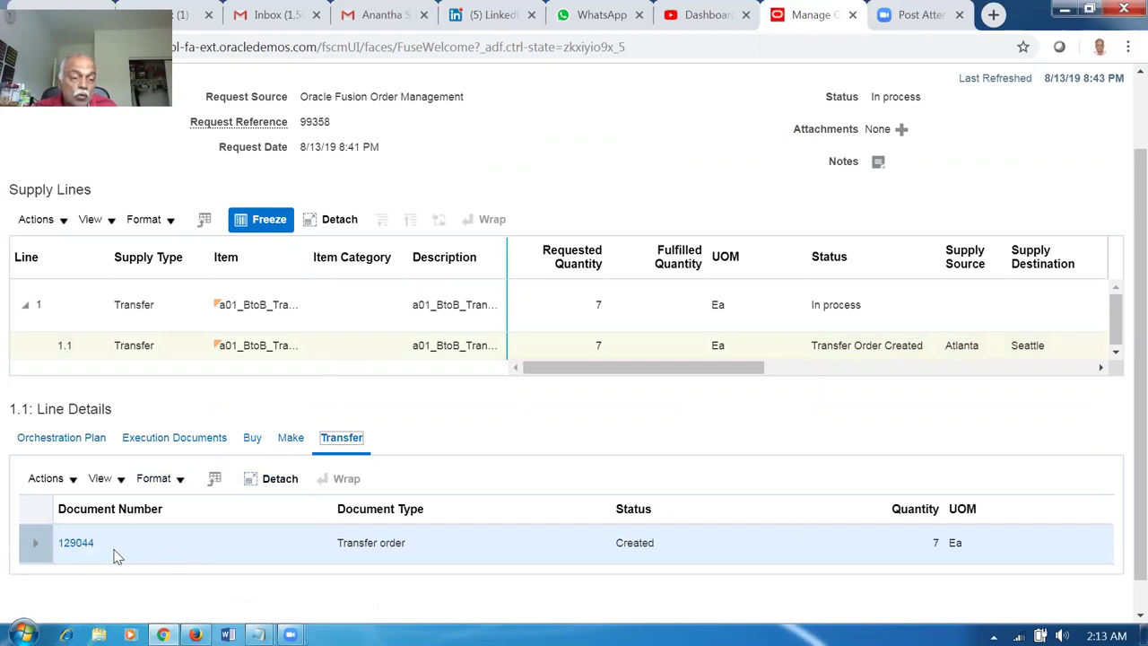
pyautogui.click(66, 445)
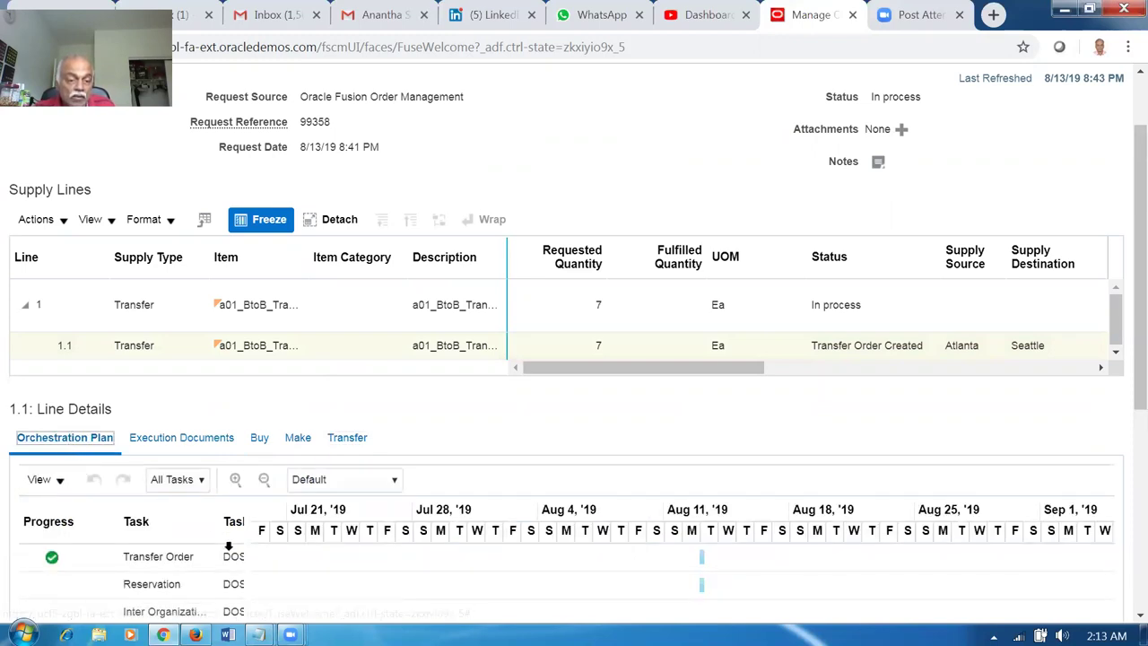
pyautogui.scroll(-2, 218, 574)
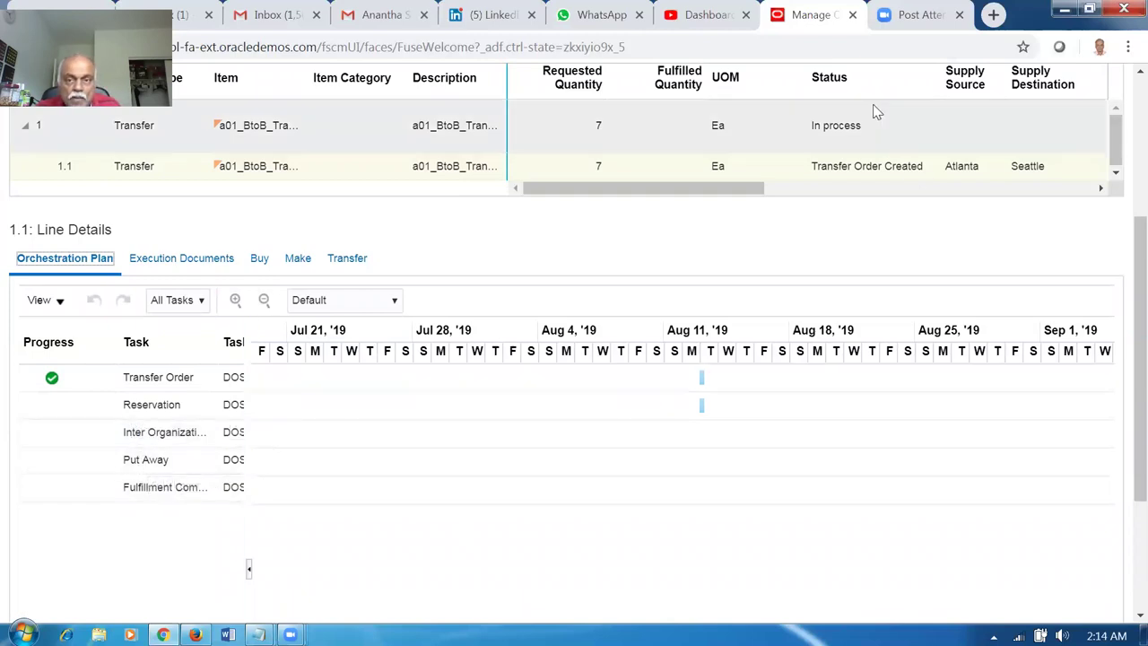
pyautogui.scroll(3, 696, 328)
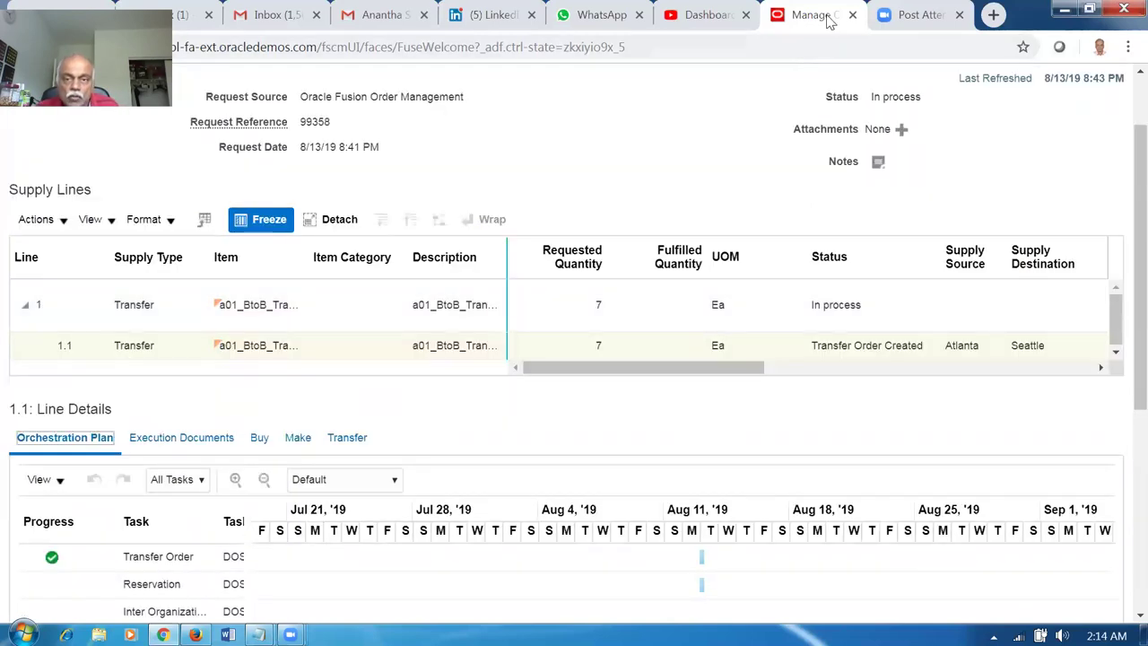
pyautogui.rightClick(820, 22)
pyautogui.click(848, 83)
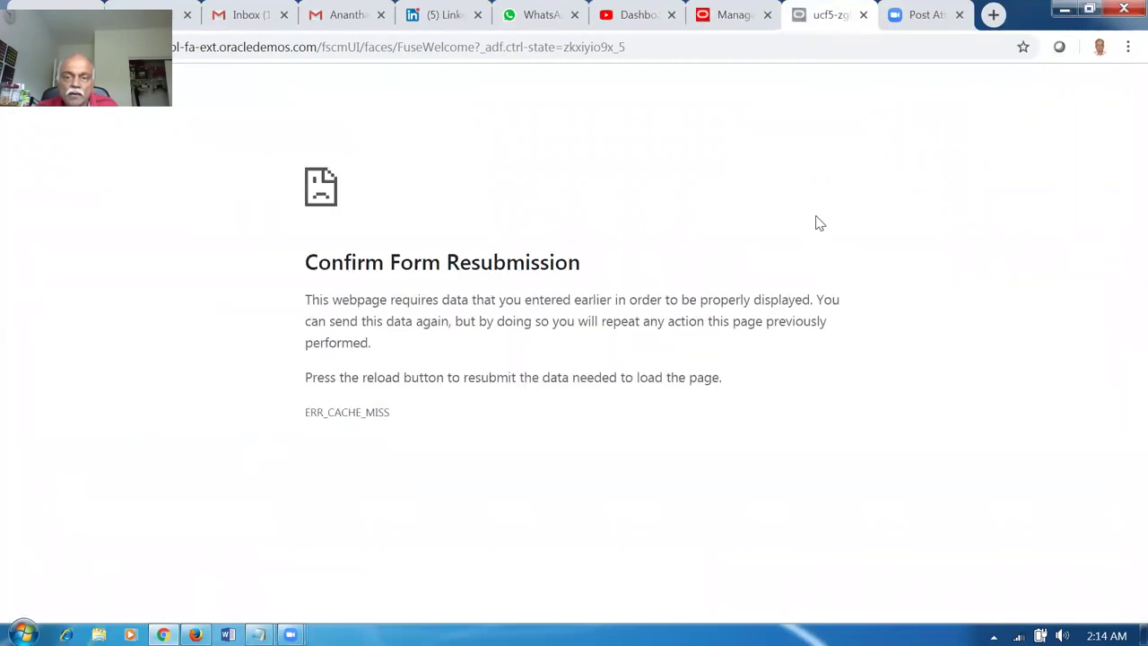
# Reload the duplicated tab and open Manage Transfer Orders in Inventory Management for organization 001.
pyautogui.click(524, 46)
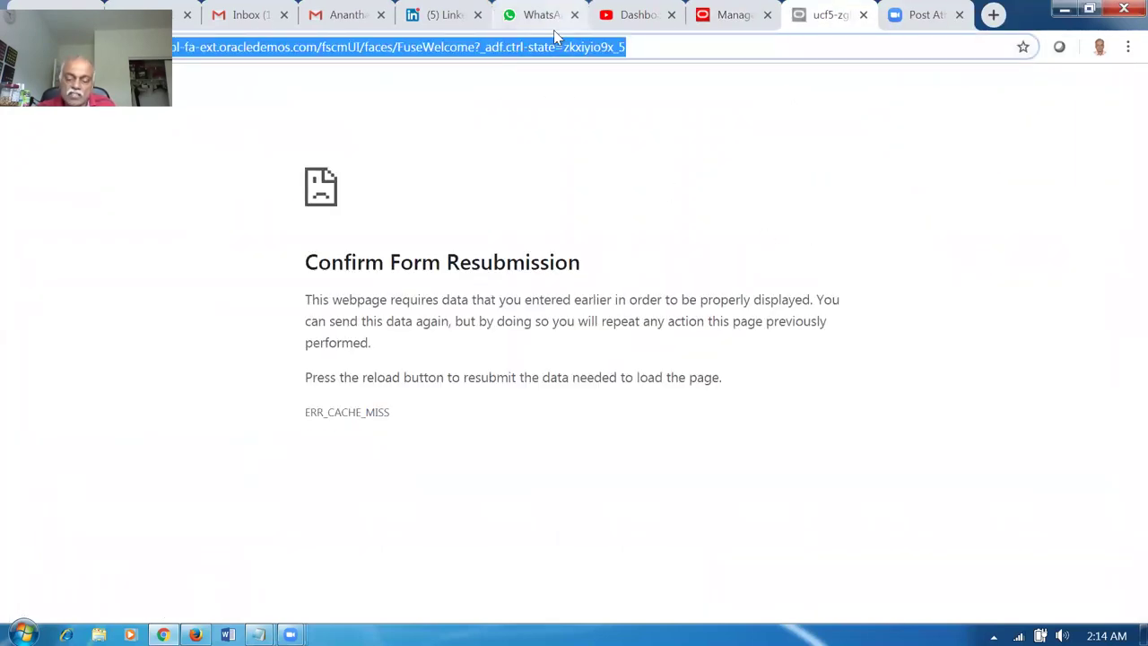
pyautogui.press('Return')
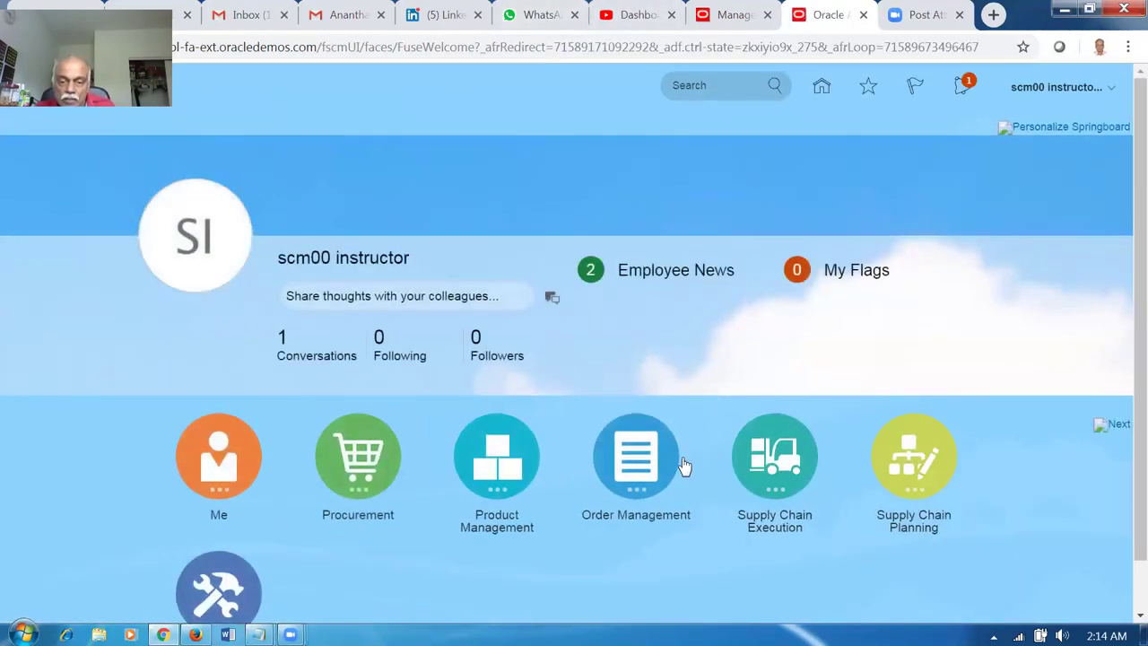
pyautogui.click(758, 462)
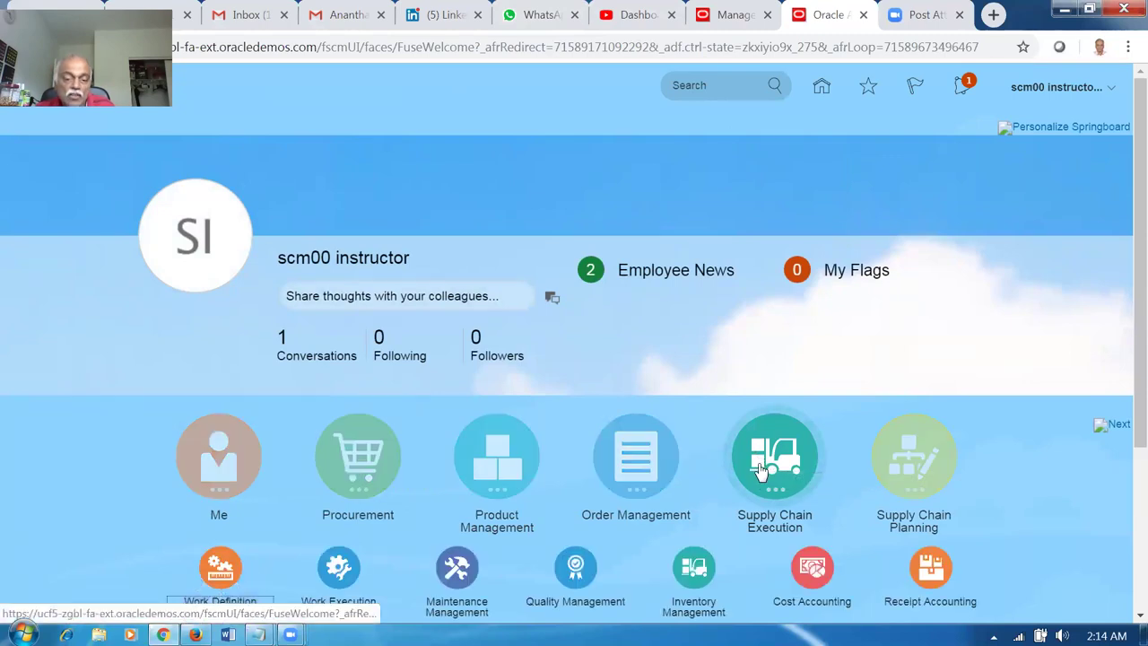
pyautogui.scroll(-2, 758, 467)
pyautogui.click(693, 393)
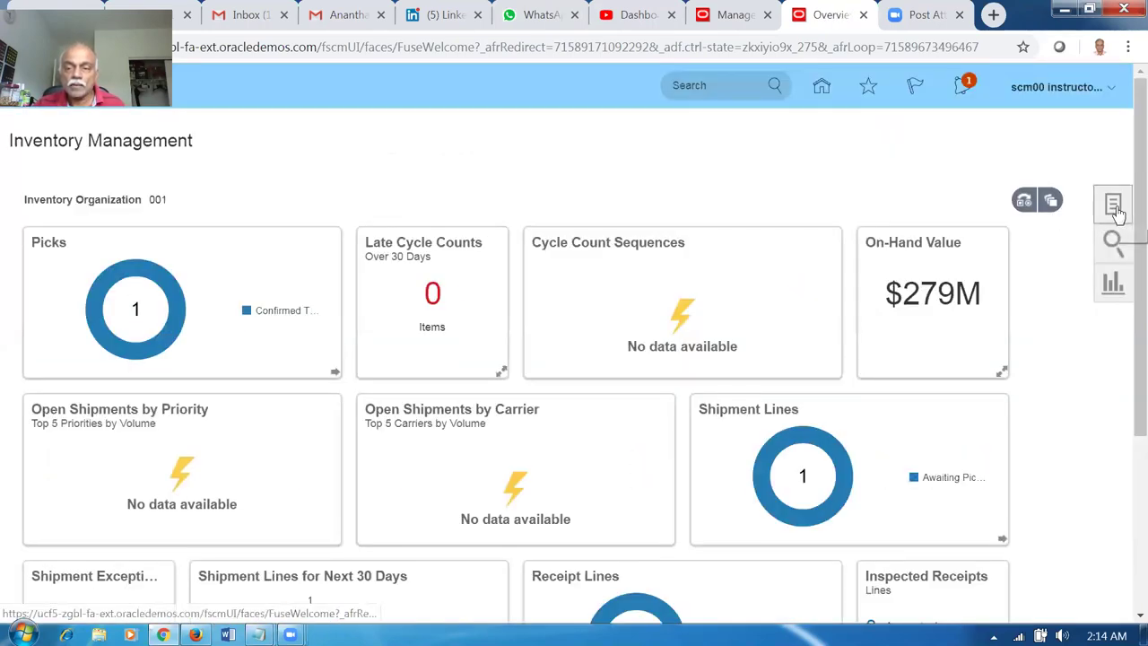
pyautogui.click(1122, 209)
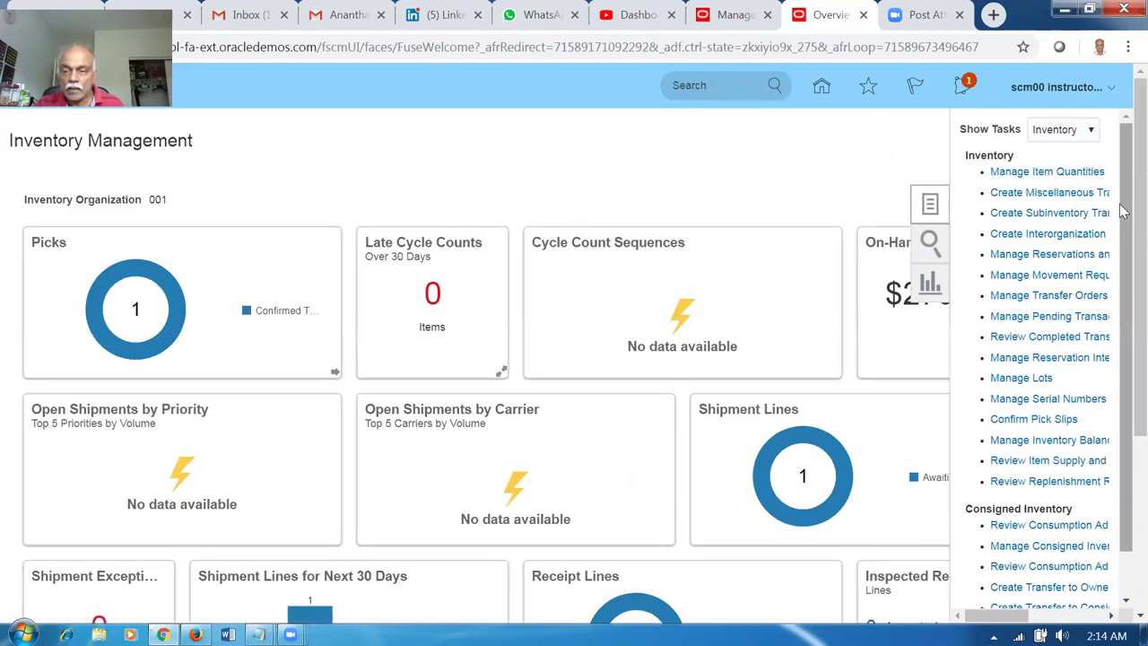
pyautogui.click(1059, 295)
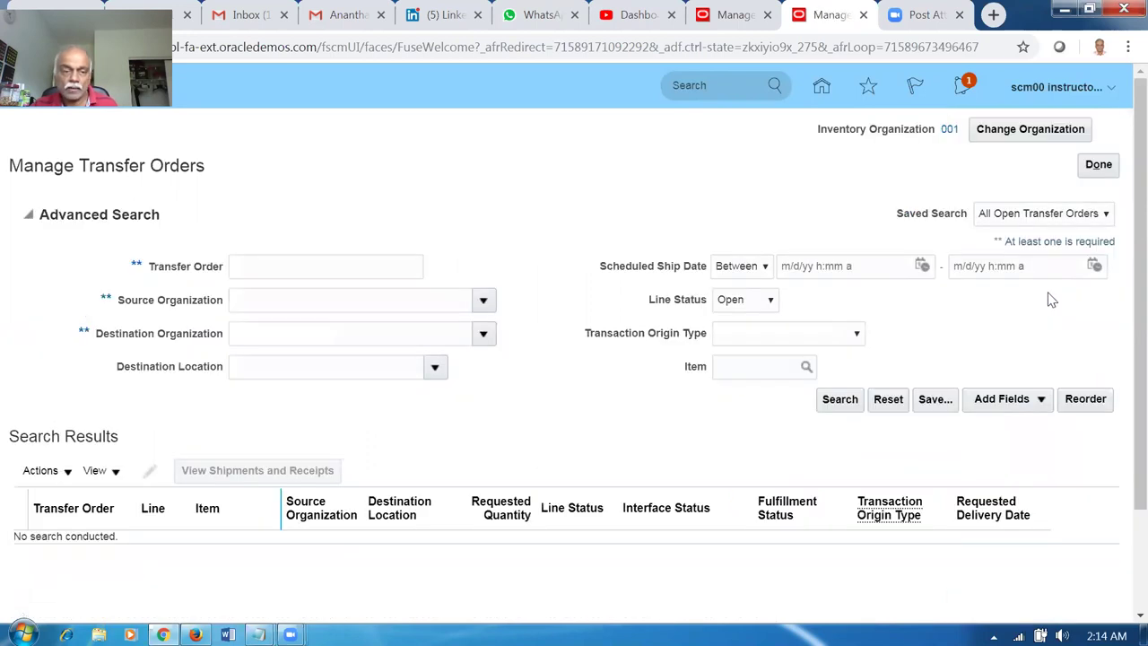
pyautogui.click(731, 14)
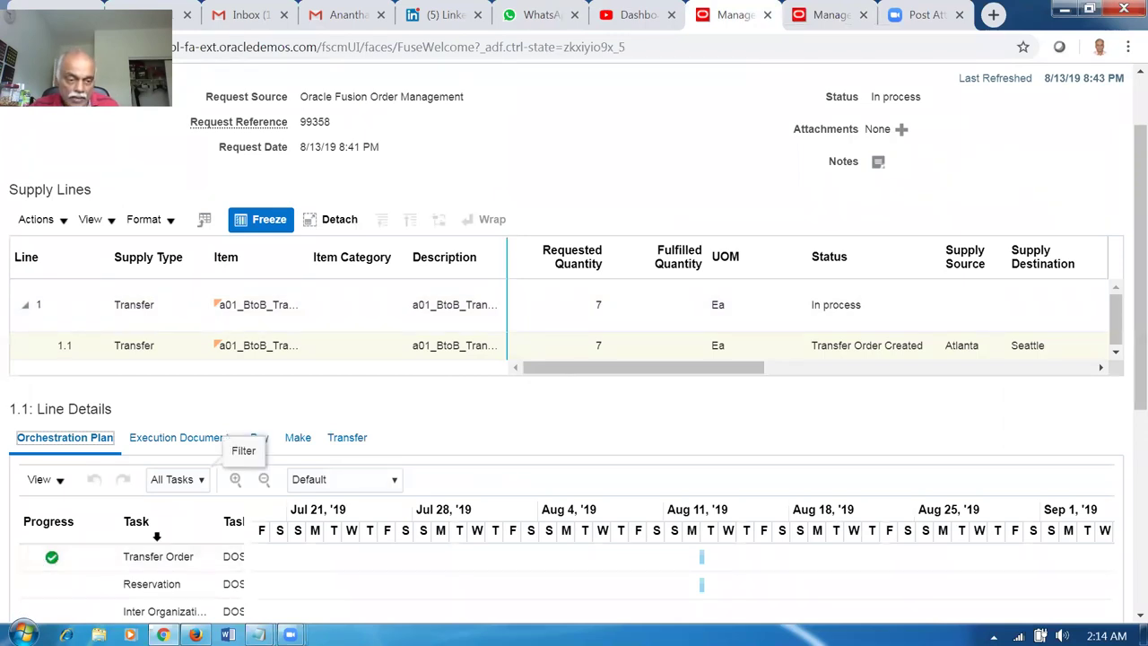
# Refresh the supply order and review line 1.1's execution documents and orchestration plan.
pyautogui.click(155, 439)
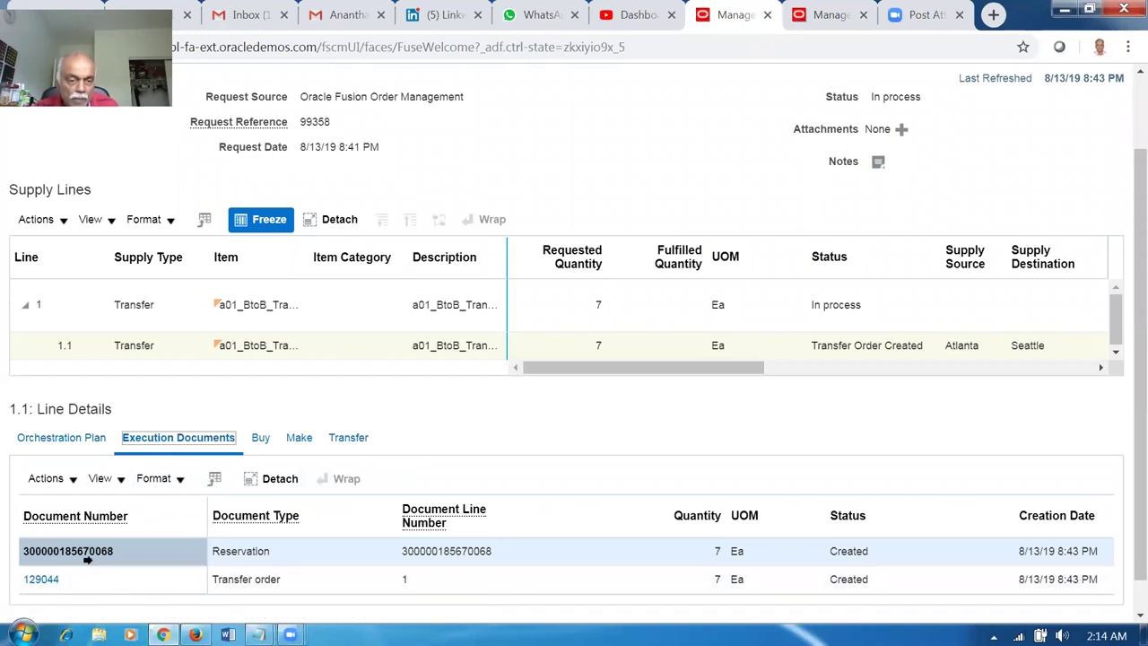
pyautogui.click(45, 438)
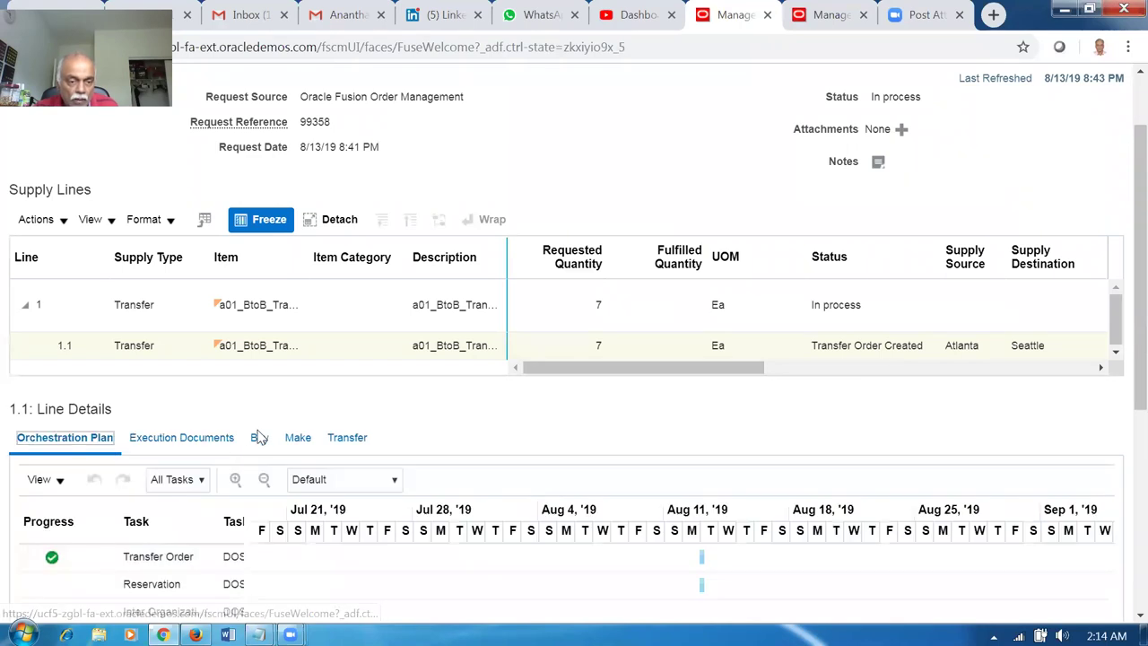
pyautogui.scroll(2, 869, 290)
pyautogui.click(912, 130)
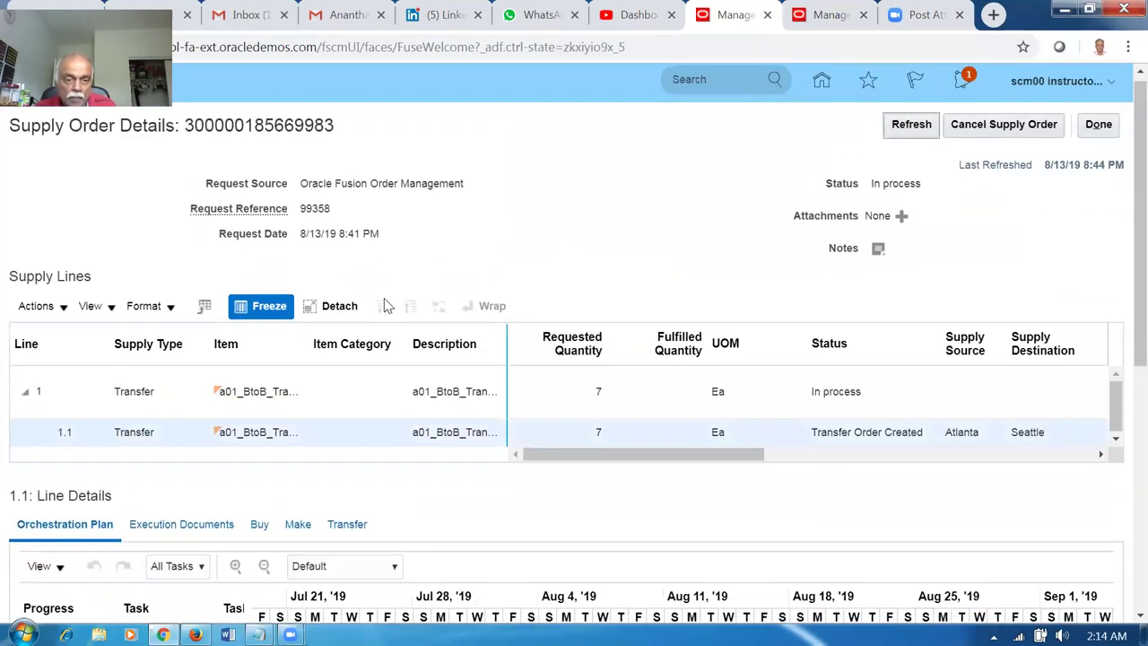
pyautogui.scroll(-4, 384, 306)
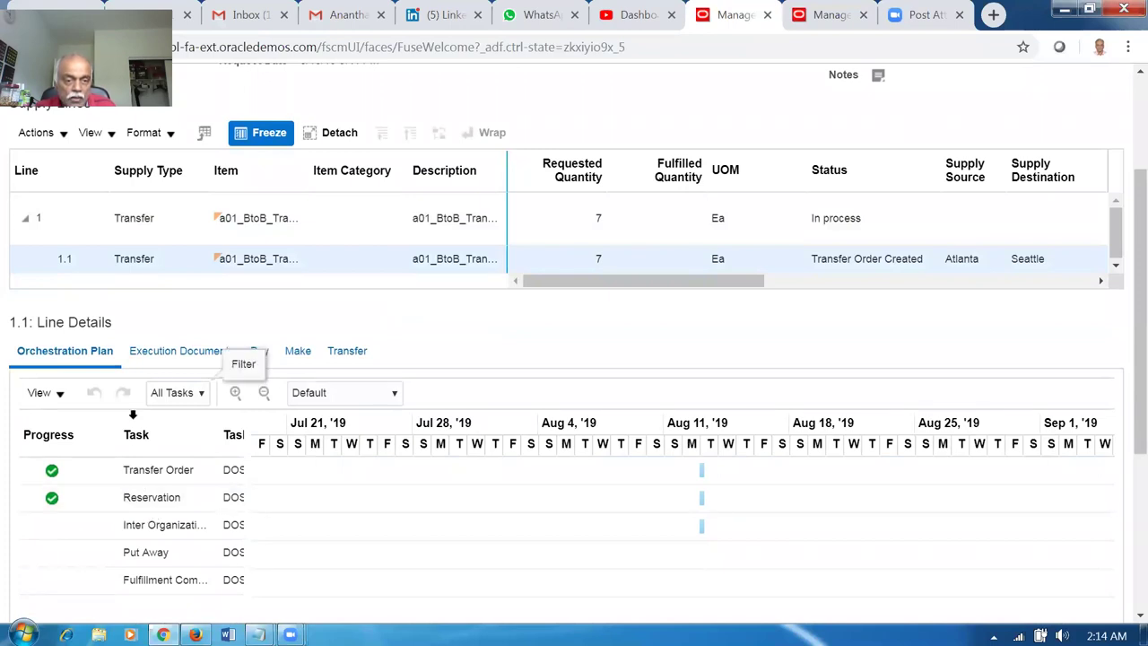
pyautogui.click(174, 355)
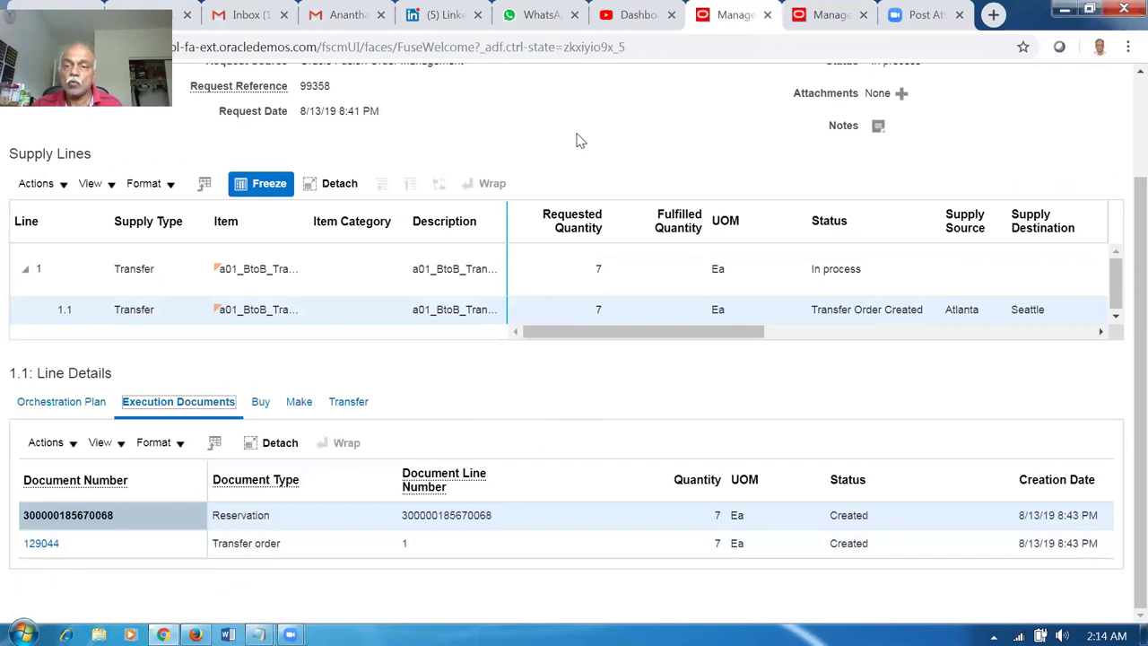
pyautogui.click(831, 20)
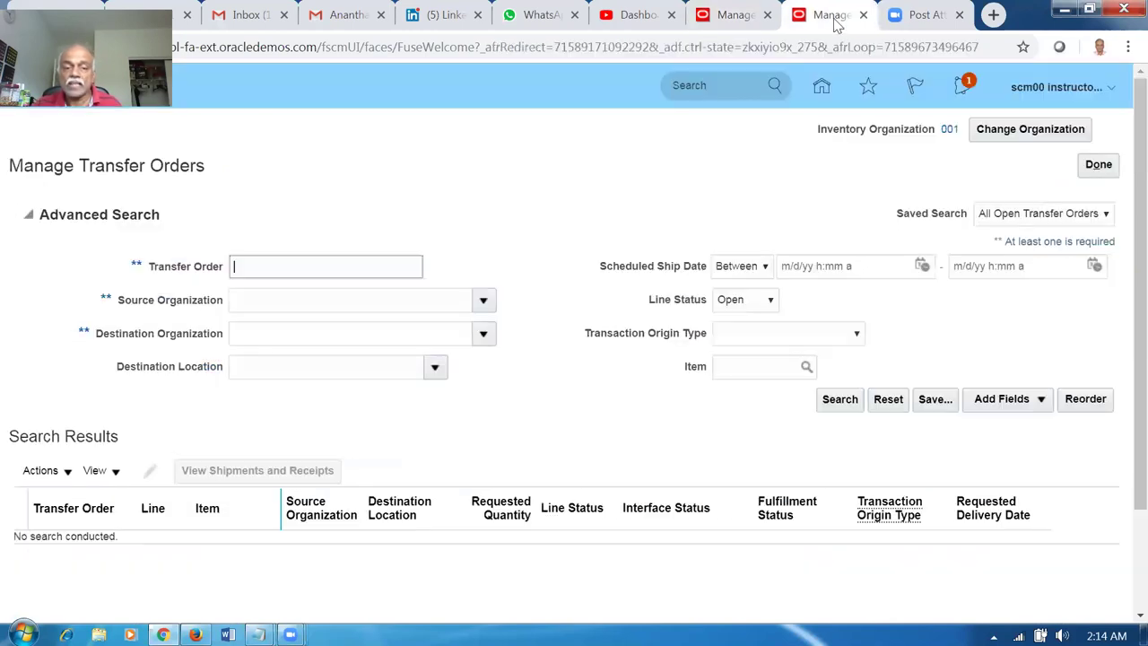
# Search transfer orders with source organization 002 and destination organization 001.
pyautogui.click(291, 334)
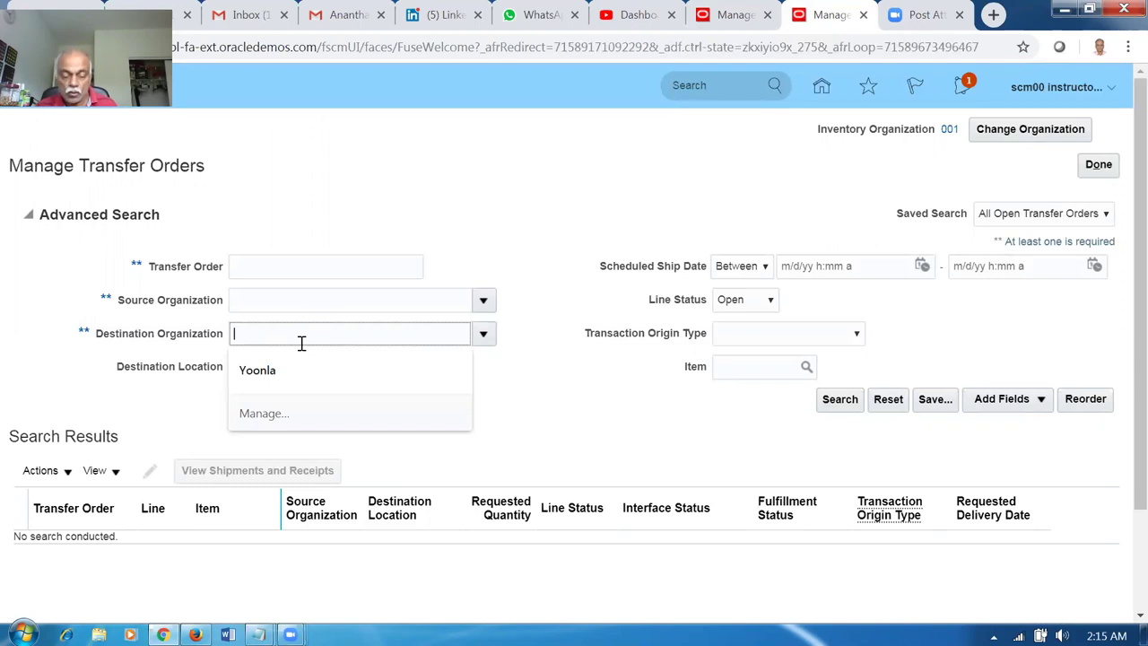
pyautogui.write('001')
pyautogui.press('Tab')
pyautogui.click(311, 302)
pyautogui.write('002')
pyautogui.press('Tab')
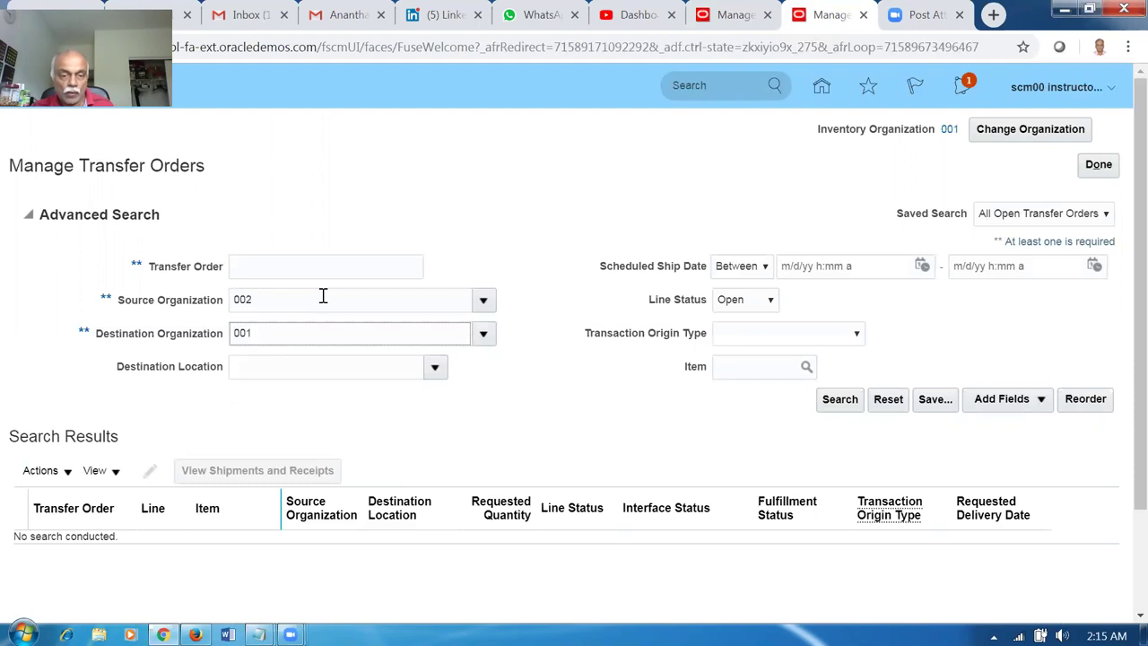
pyautogui.click(835, 405)
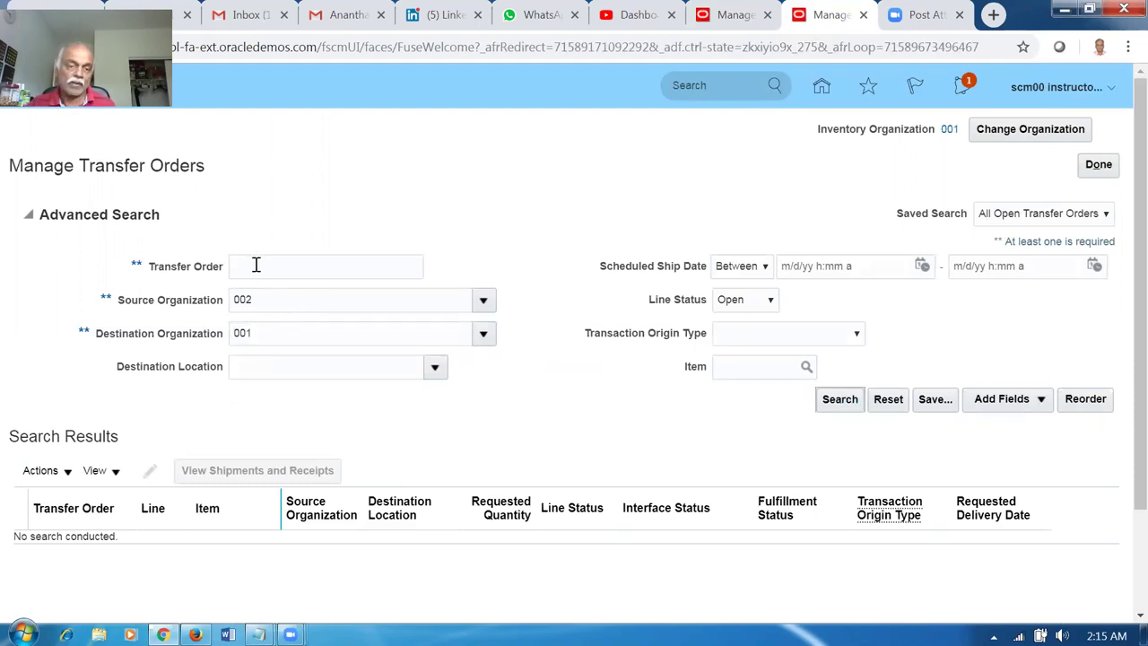
pyautogui.click(824, 404)
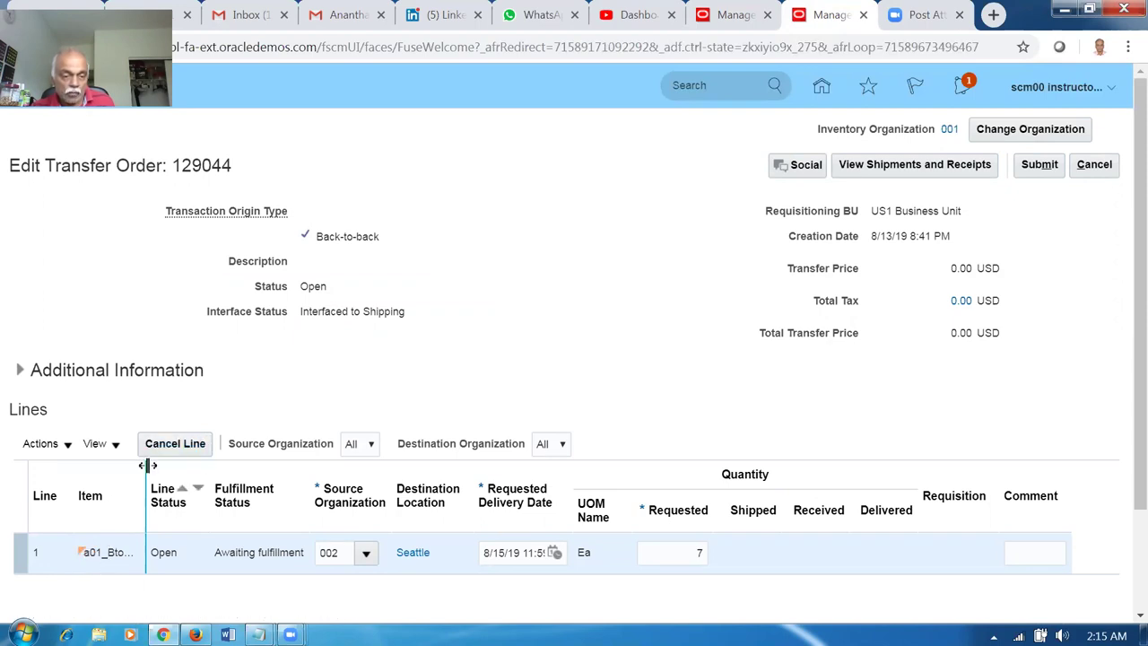
# Widen the Item column, select line 1 of order 129044, and view its shipments and receipts.
pyautogui.moveTo(148, 465); pyautogui.dragTo(185, 468)
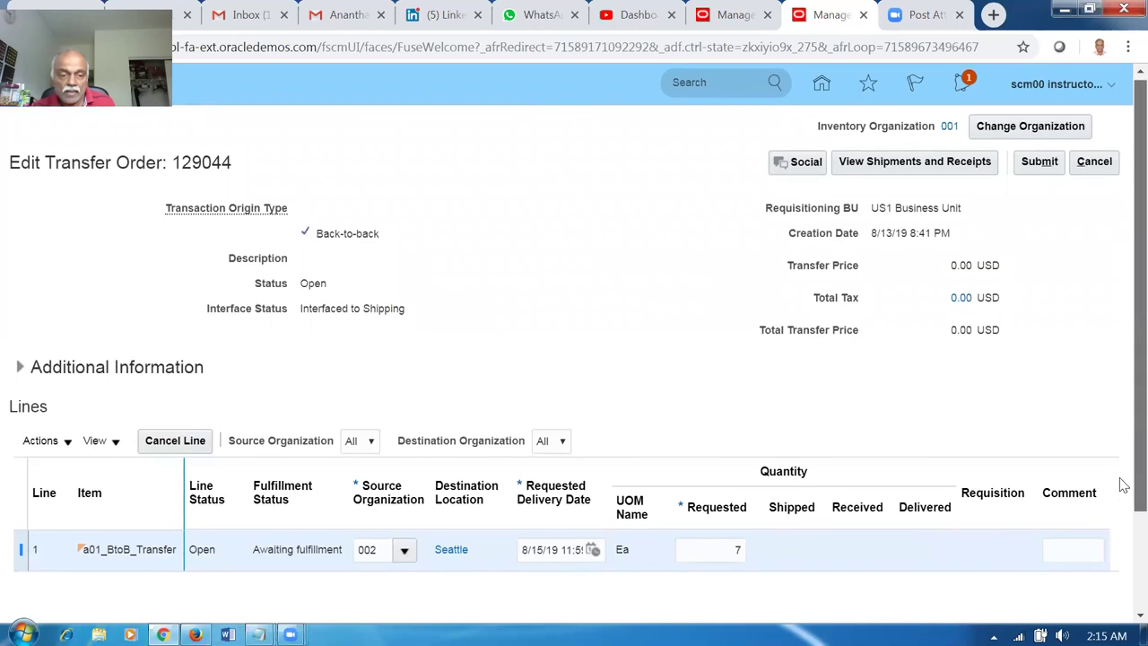
pyautogui.scroll(-2, 1121, 502)
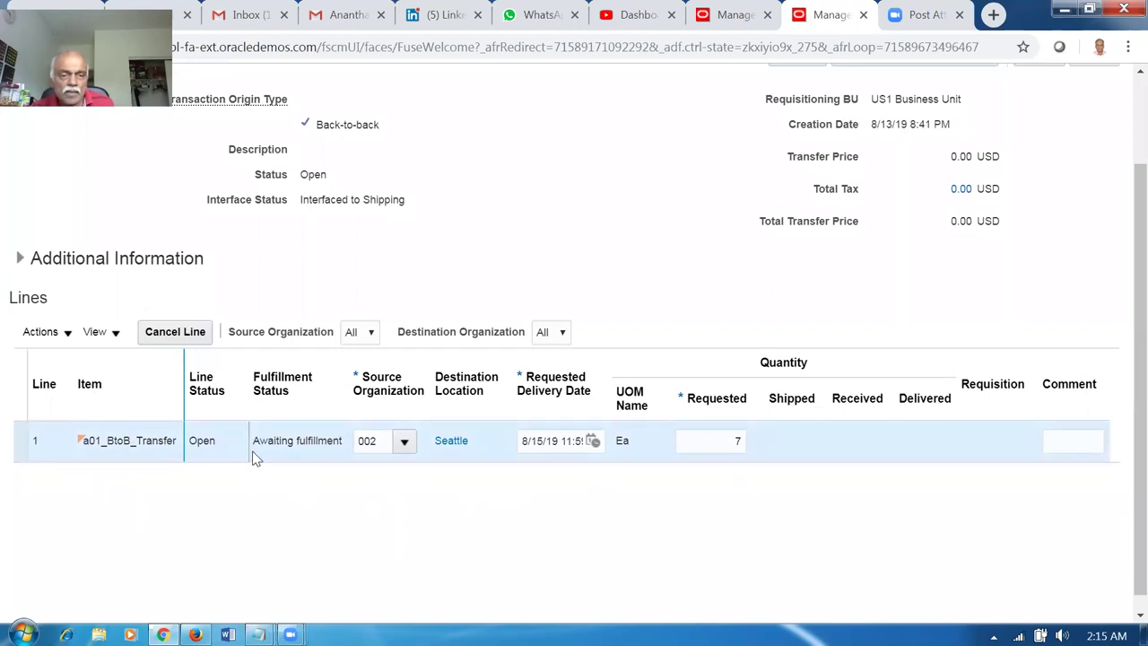
pyautogui.scroll(2, 402, 341)
pyautogui.moveTo(195, 167); pyautogui.dragTo(227, 164)
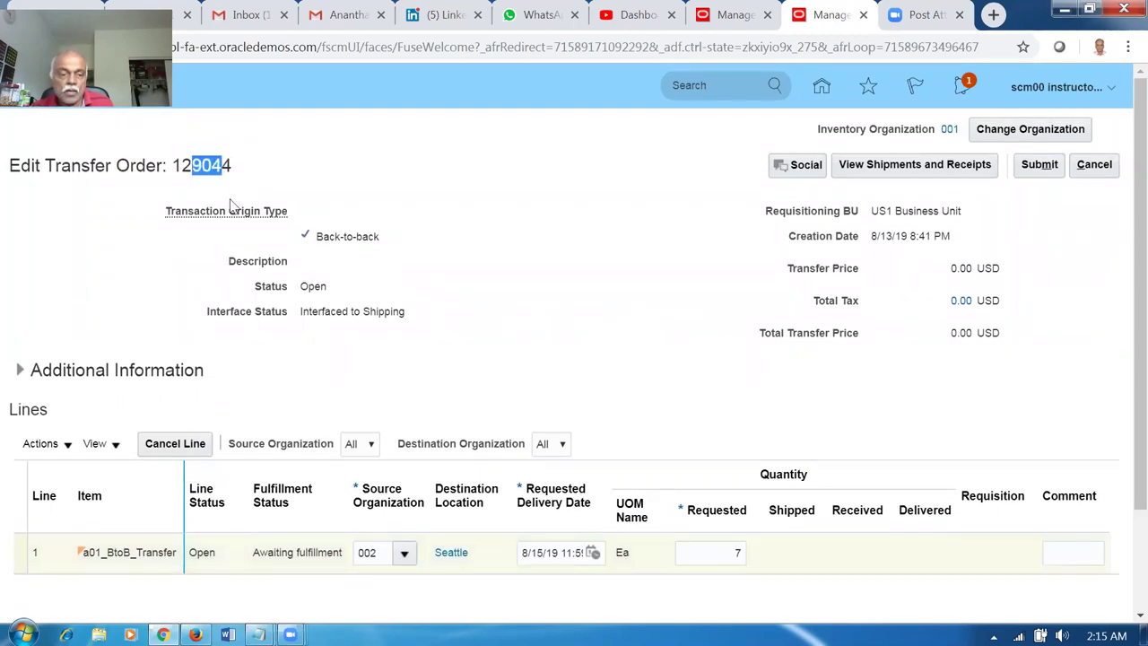
pyautogui.click(18, 551)
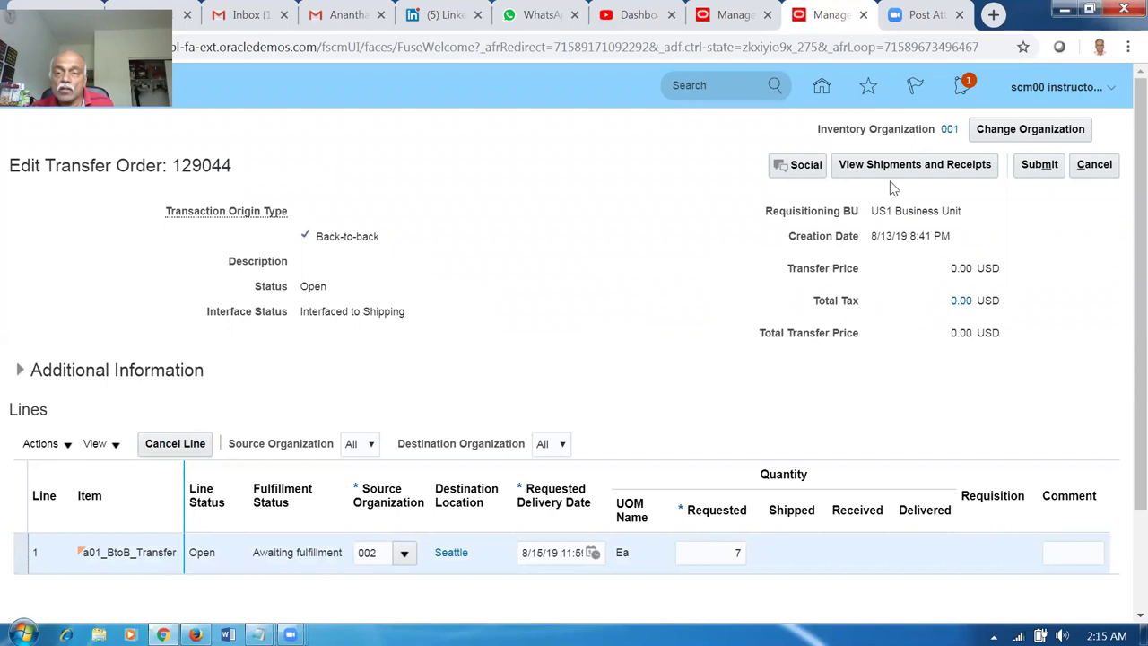
pyautogui.click(915, 164)
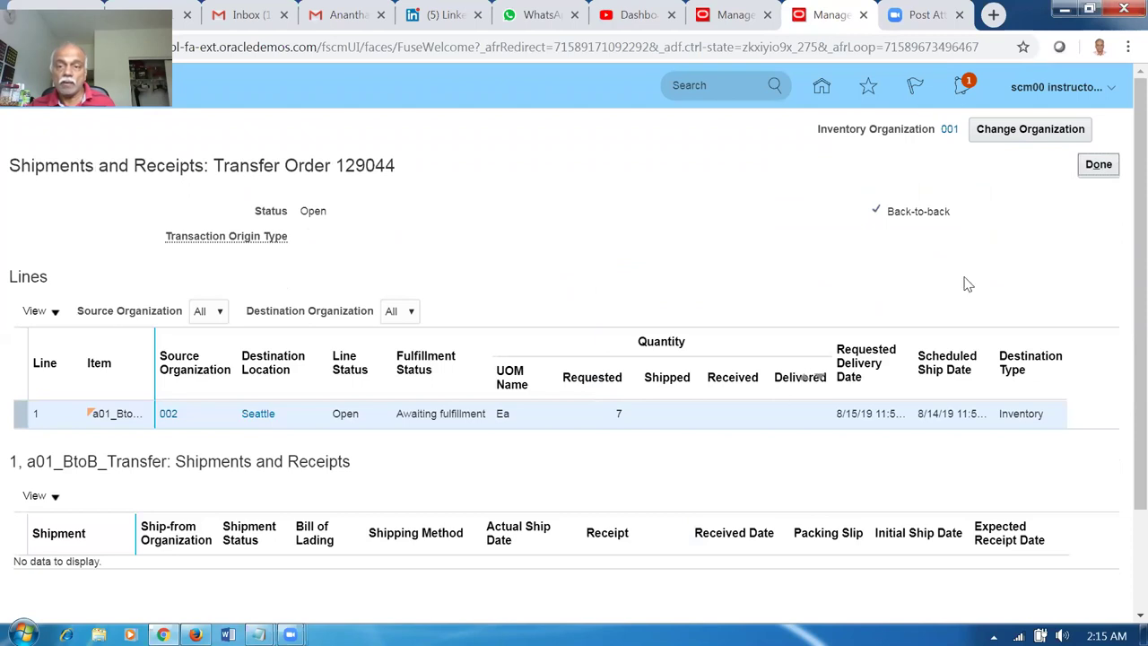
# Duplicate the browser tab to get a second copy showing the home springboard.
pyautogui.rightClick(840, 25)
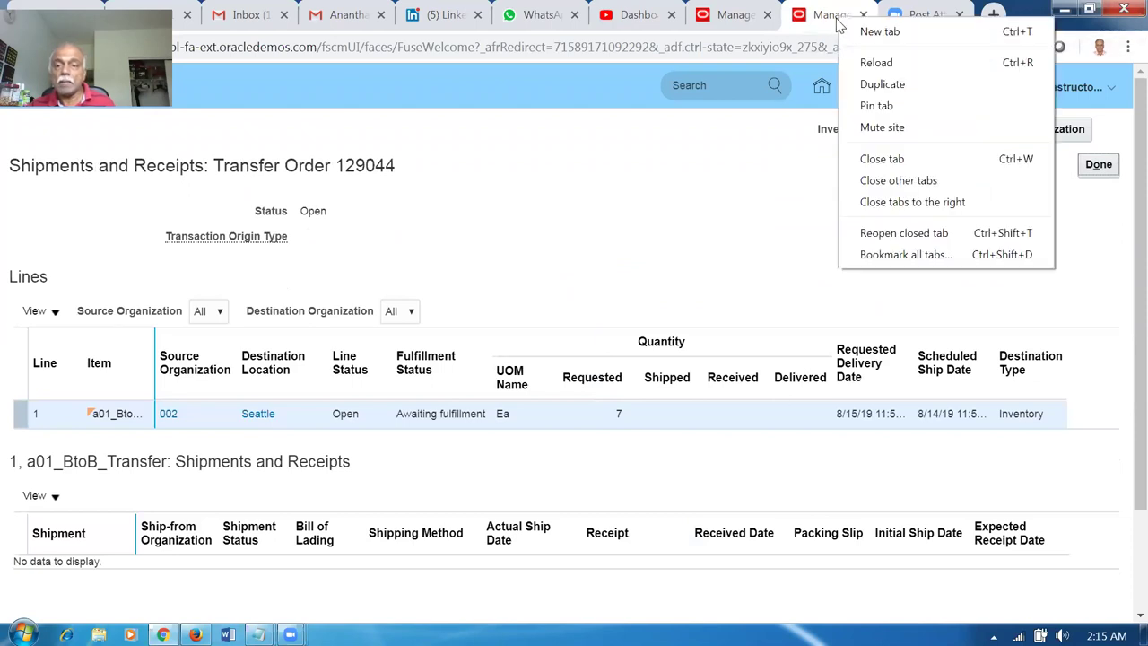
pyautogui.click(867, 86)
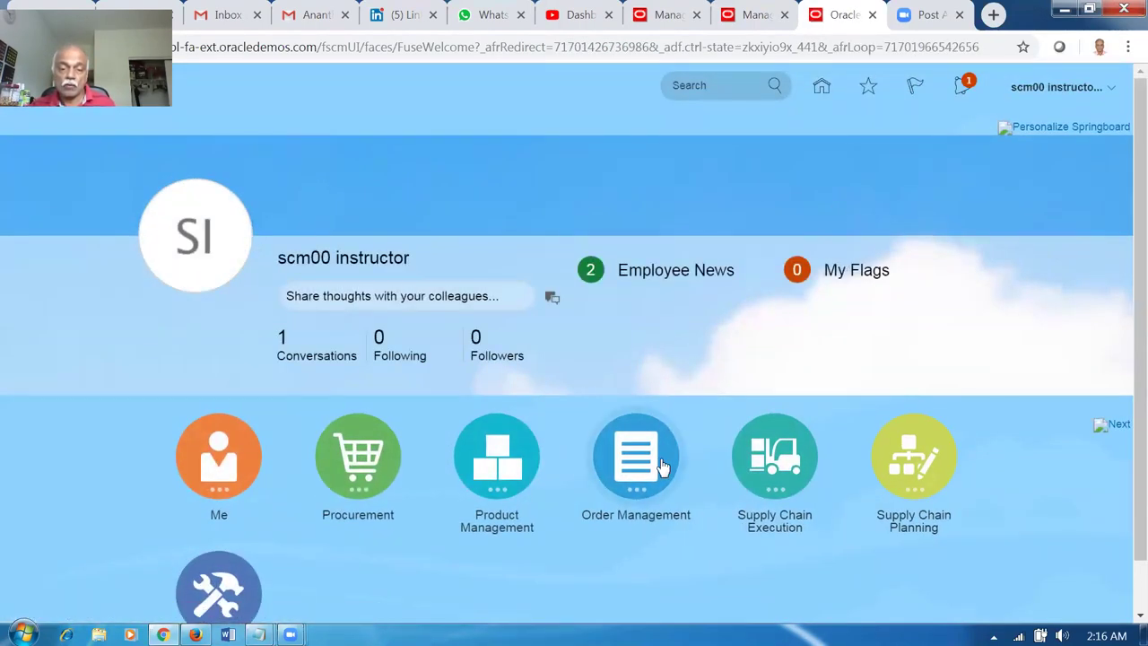
# Open Manage Shipment Lines from Inventory Management's Shipments tasks for organization 001.
pyautogui.click(754, 475)
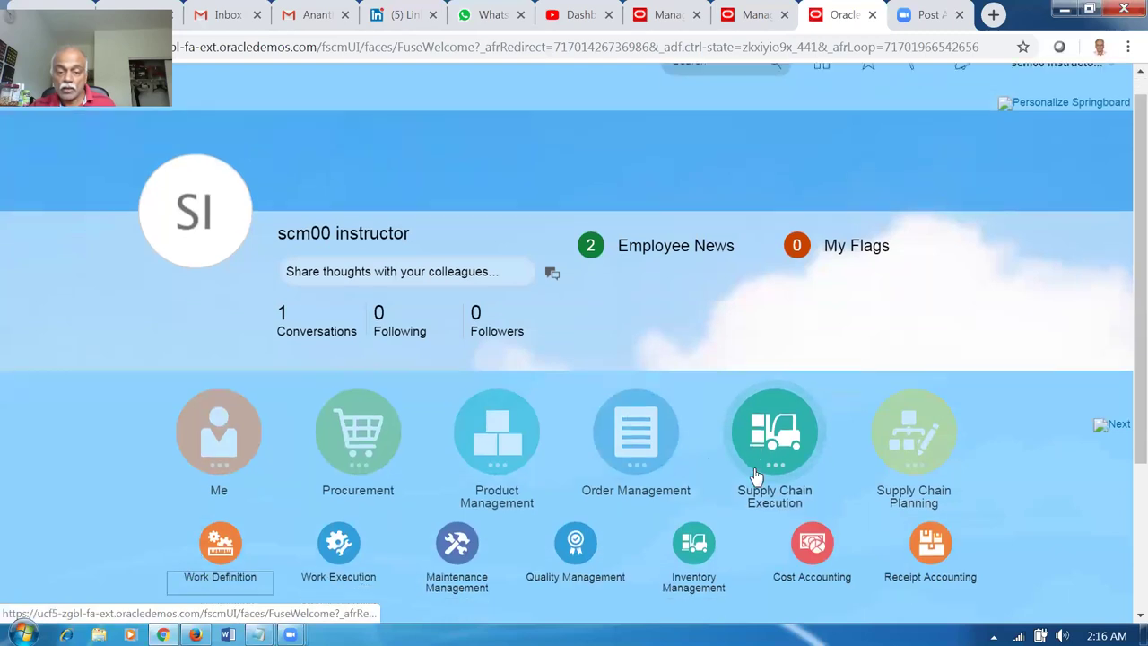
pyautogui.scroll(-1, 556, 503)
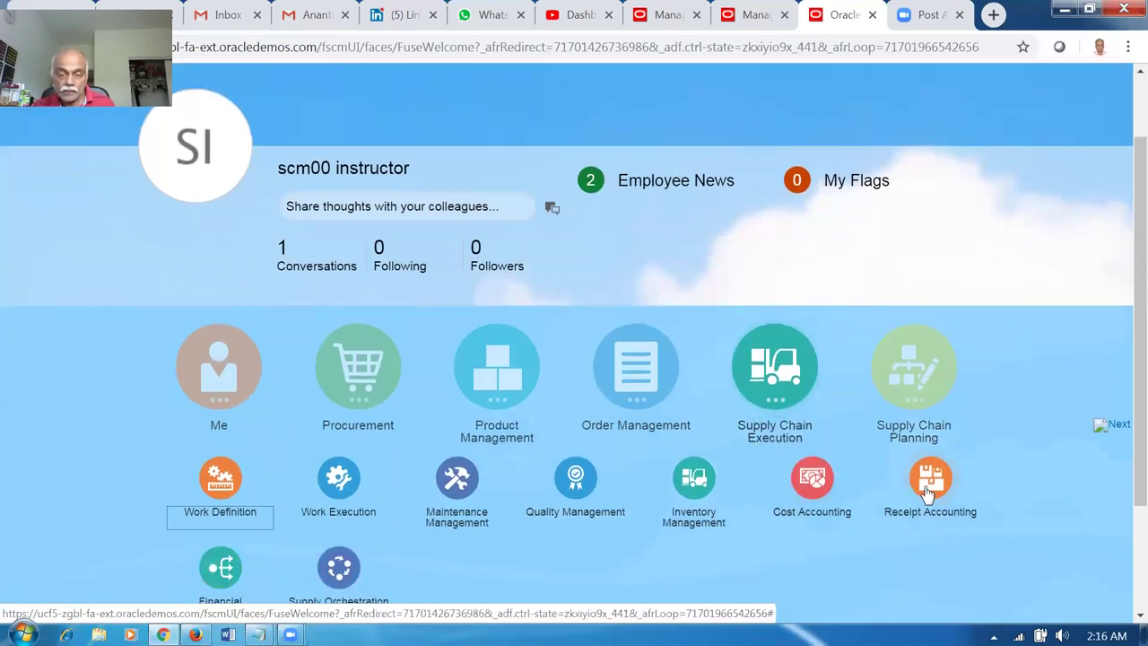
pyautogui.click(691, 480)
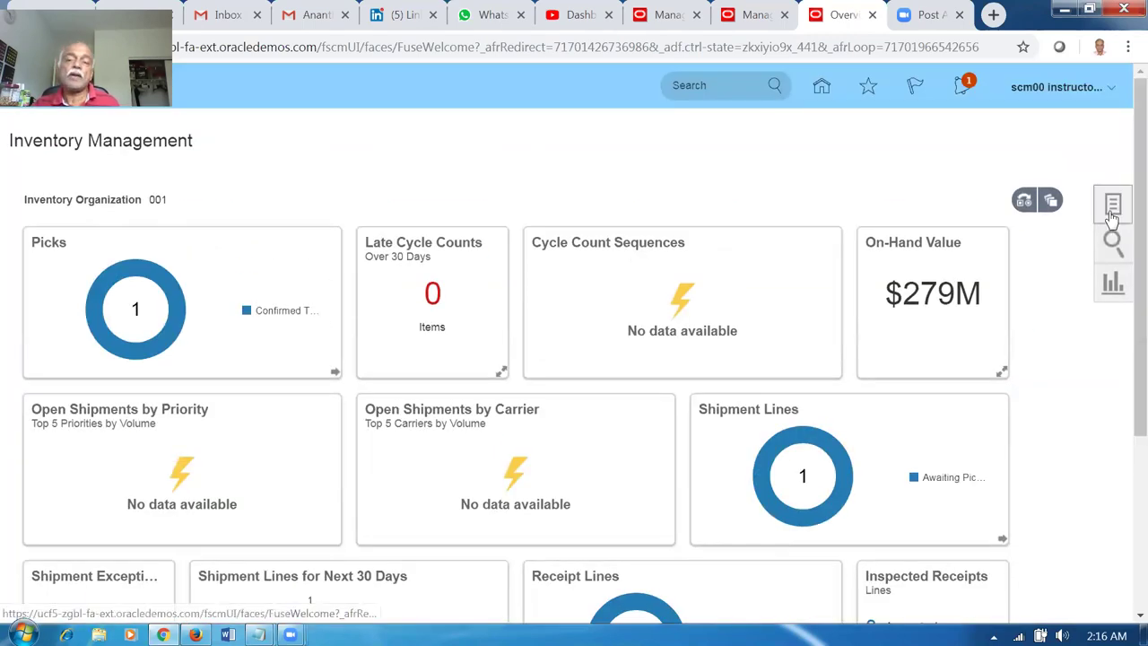
pyautogui.click(1113, 211)
pyautogui.click(1069, 135)
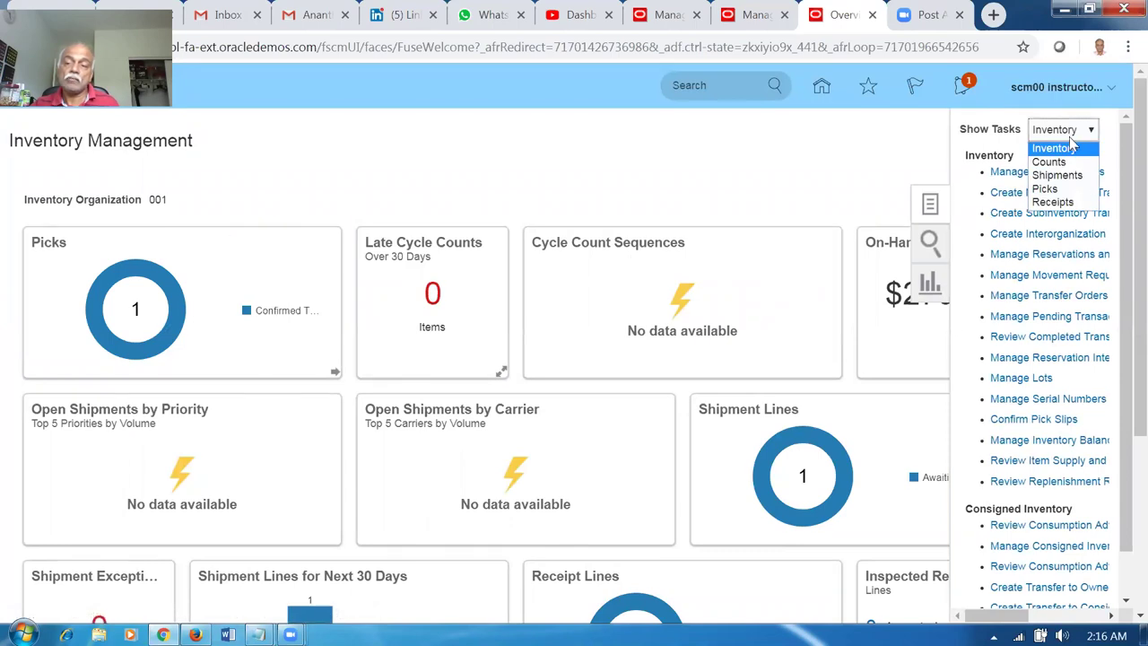
pyautogui.click(1067, 175)
pyautogui.click(1063, 201)
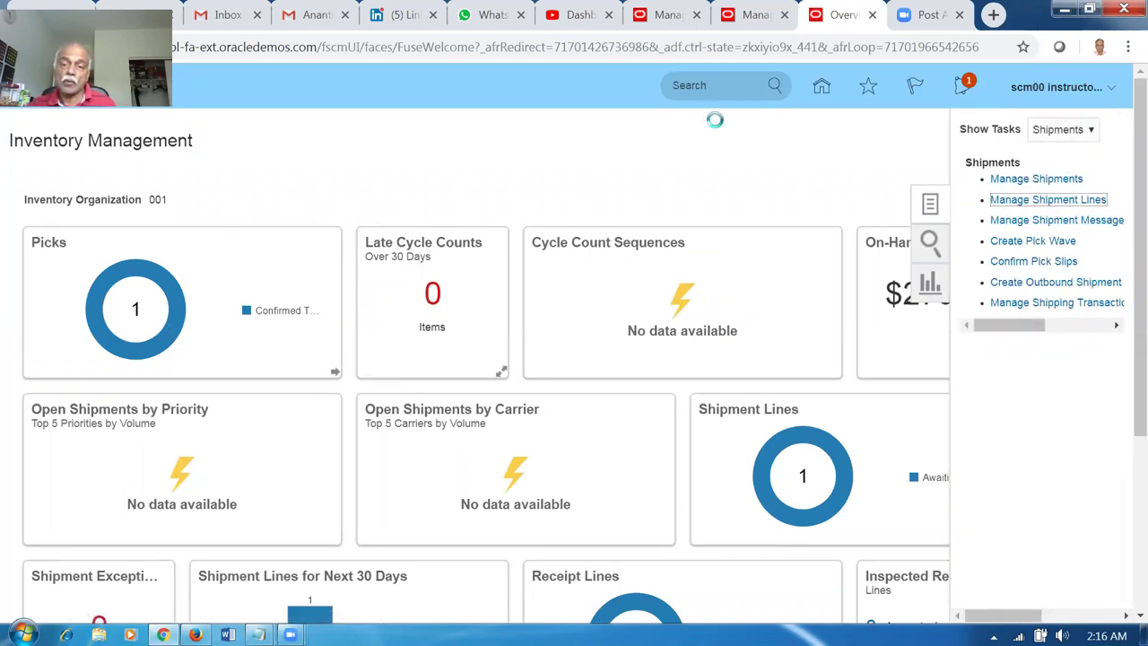
pyautogui.click(756, 14)
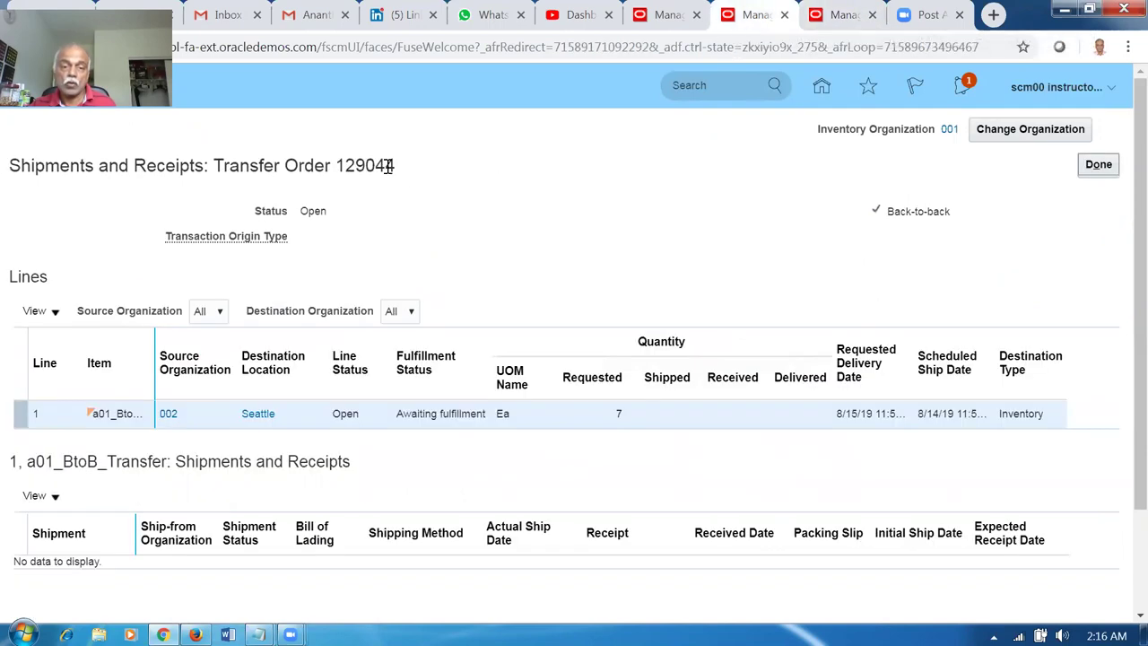
pyautogui.click(848, 14)
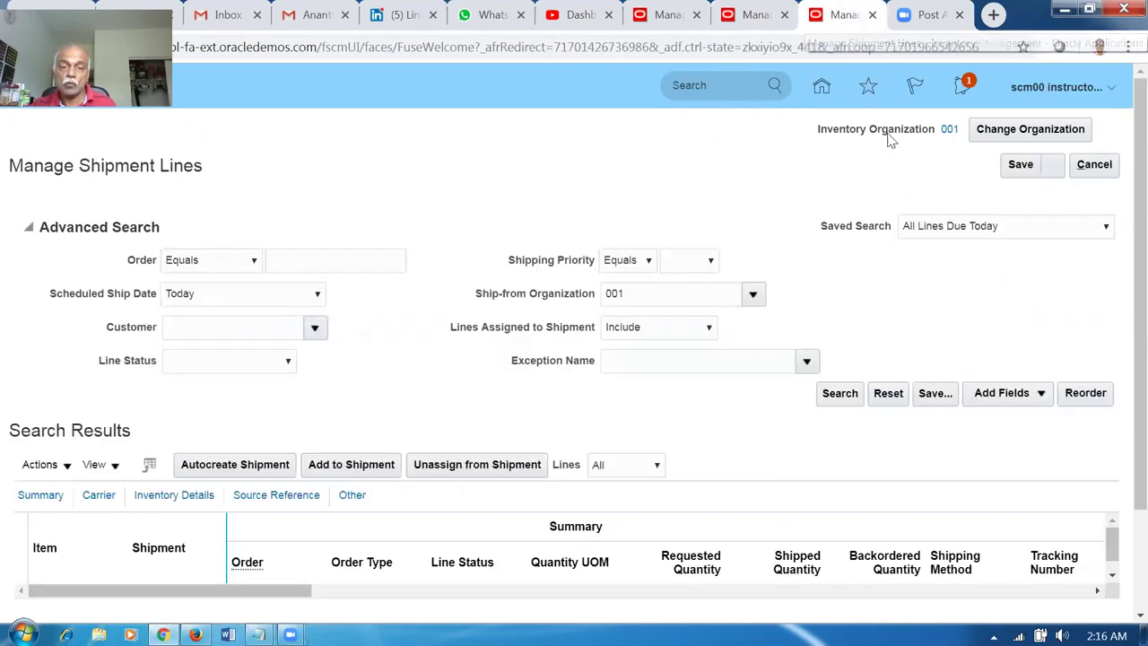
# Search shipment lines for order 129044 shipped from organization 002, then open Change Organization.
pyautogui.click(352, 262)
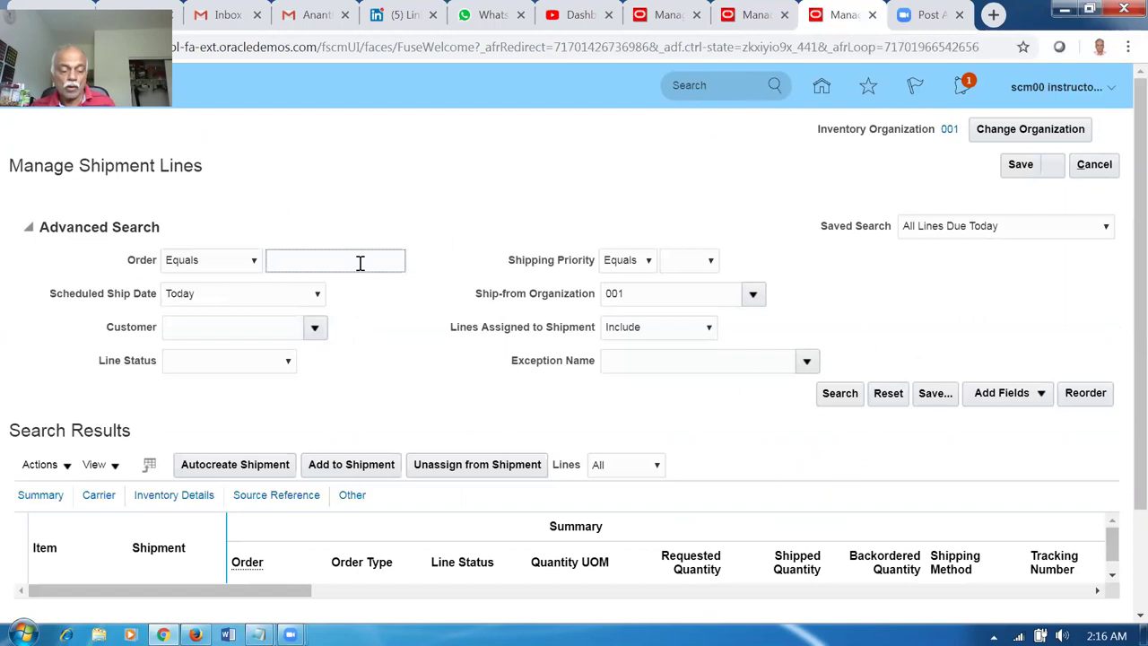
pyautogui.press('Tab')
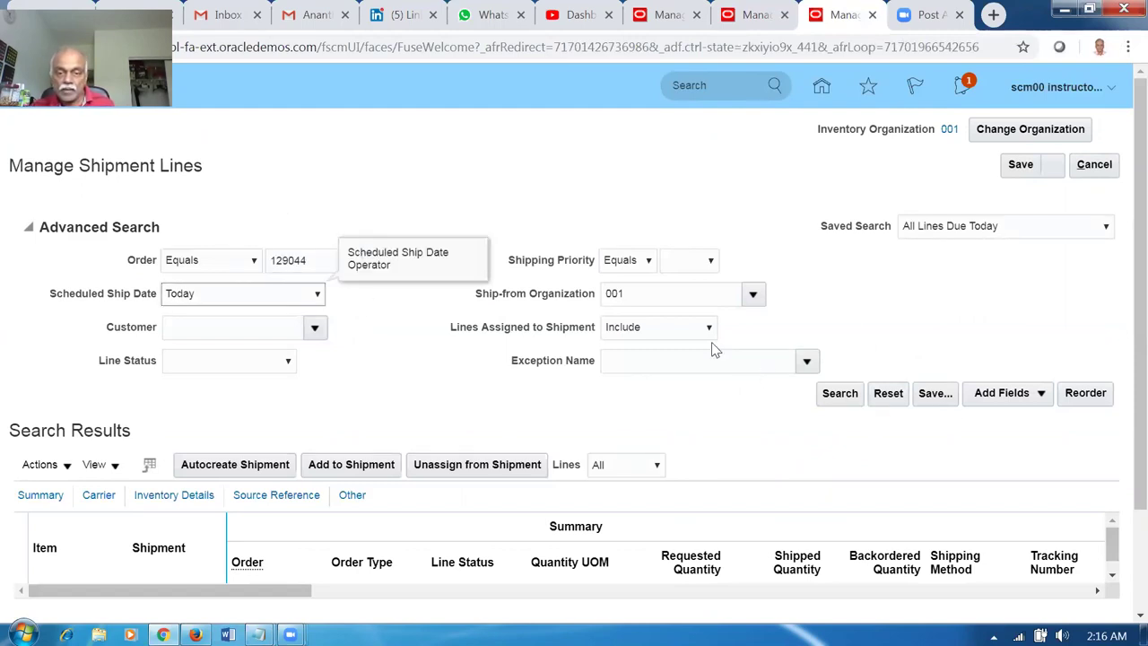
pyautogui.click(642, 296)
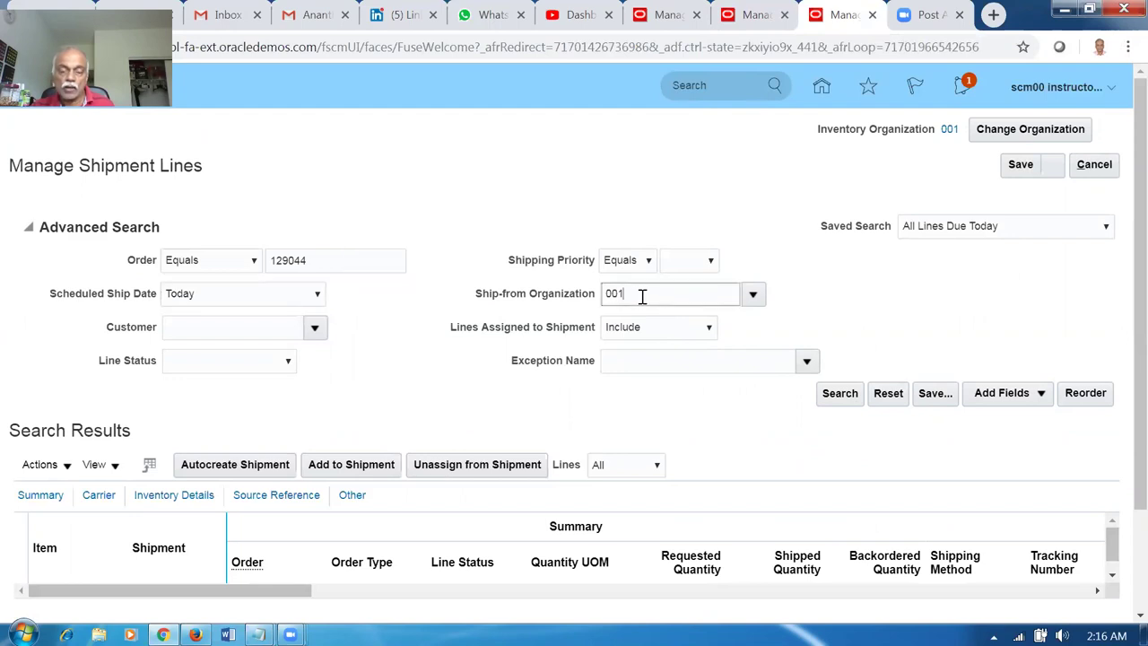
pyautogui.press('Tab')
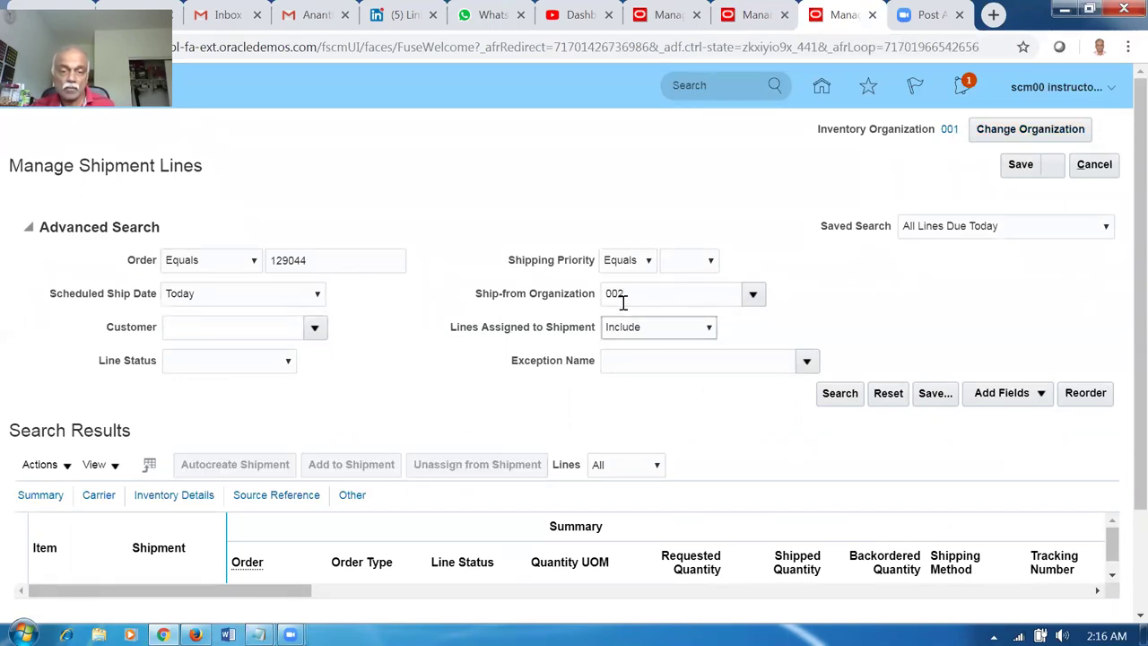
pyautogui.click(856, 398)
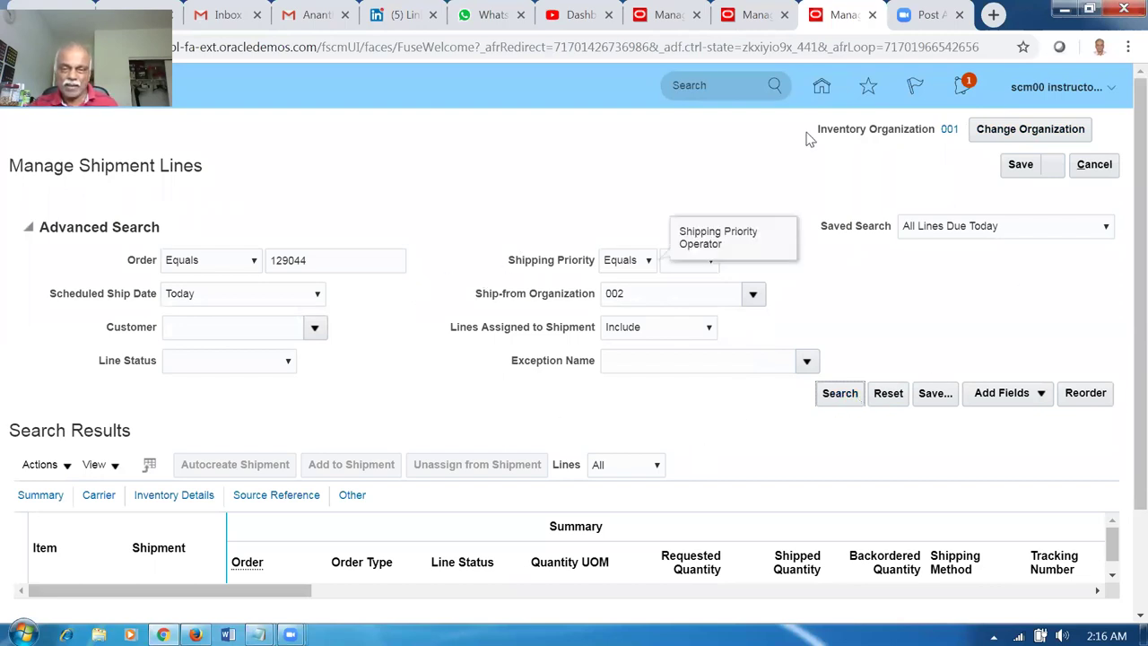
pyautogui.click(1019, 135)
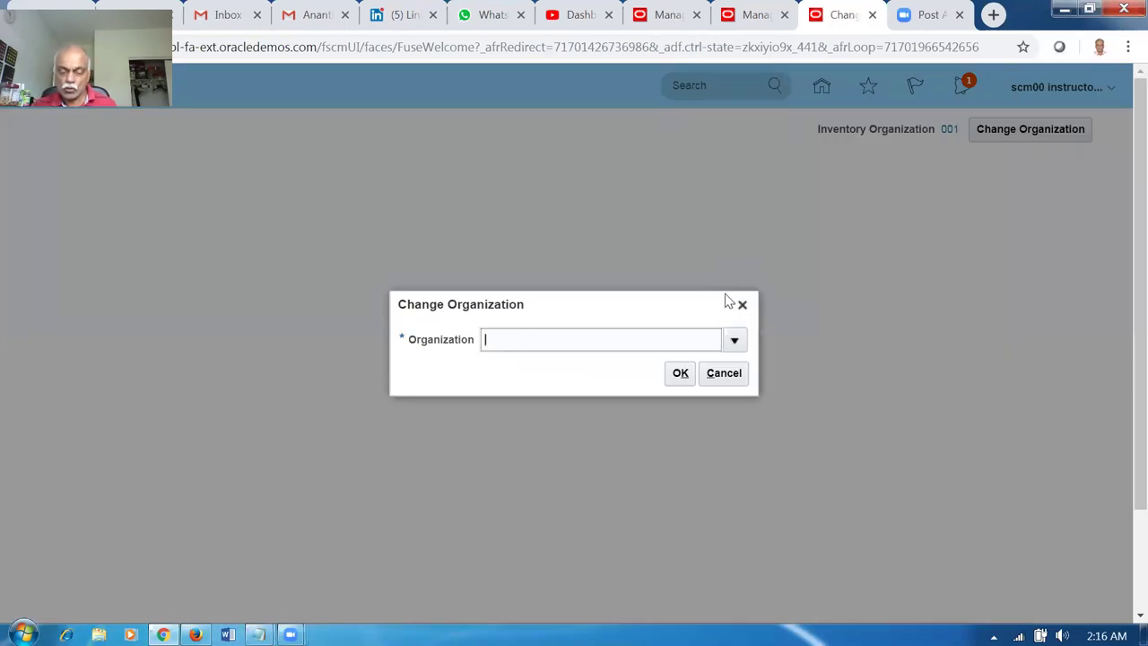
# Search organizations with code 0, then with a blank code, and cancel without choosing.
pyautogui.press('Tab')
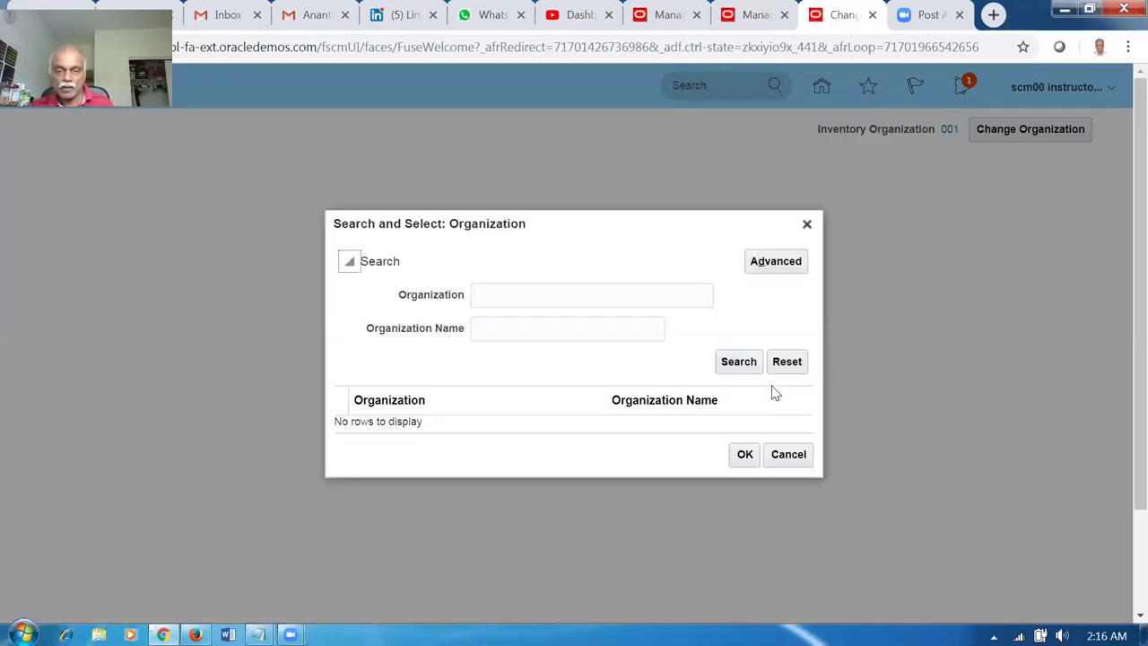
pyautogui.click(578, 296)
pyautogui.write('002')
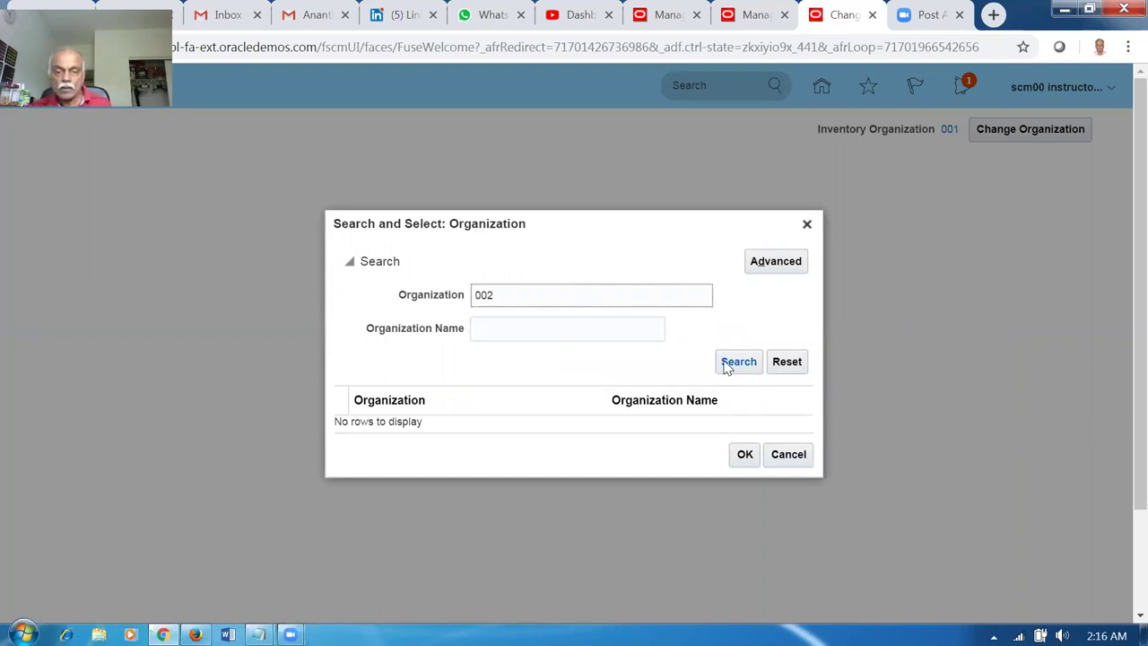
pyautogui.click(726, 366)
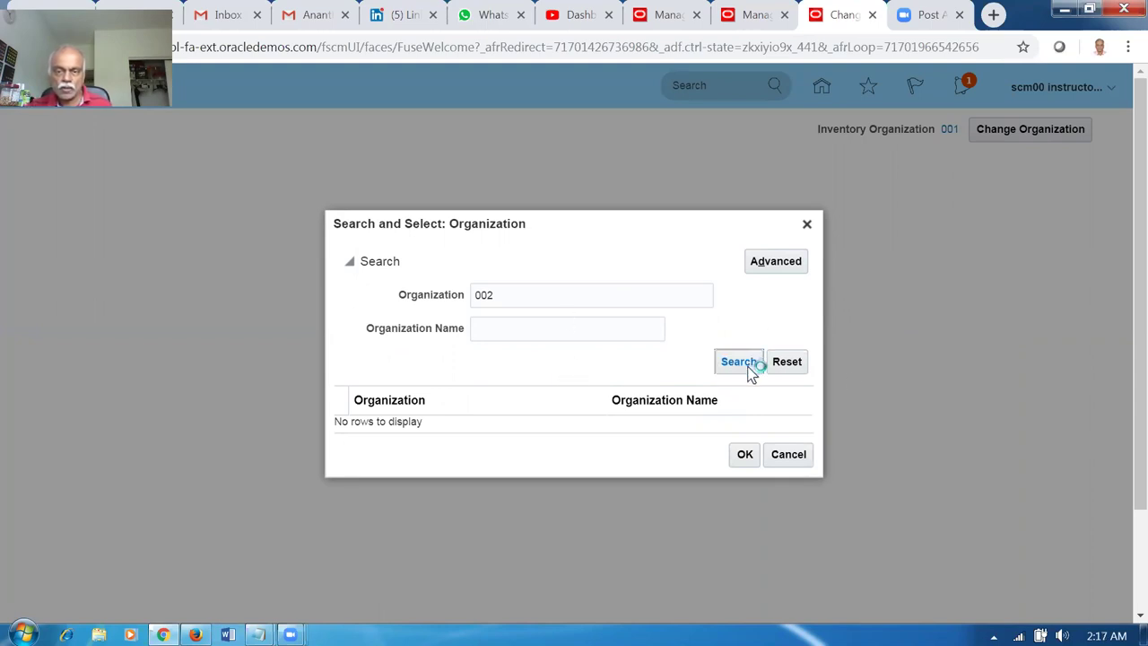
pyautogui.click(524, 302)
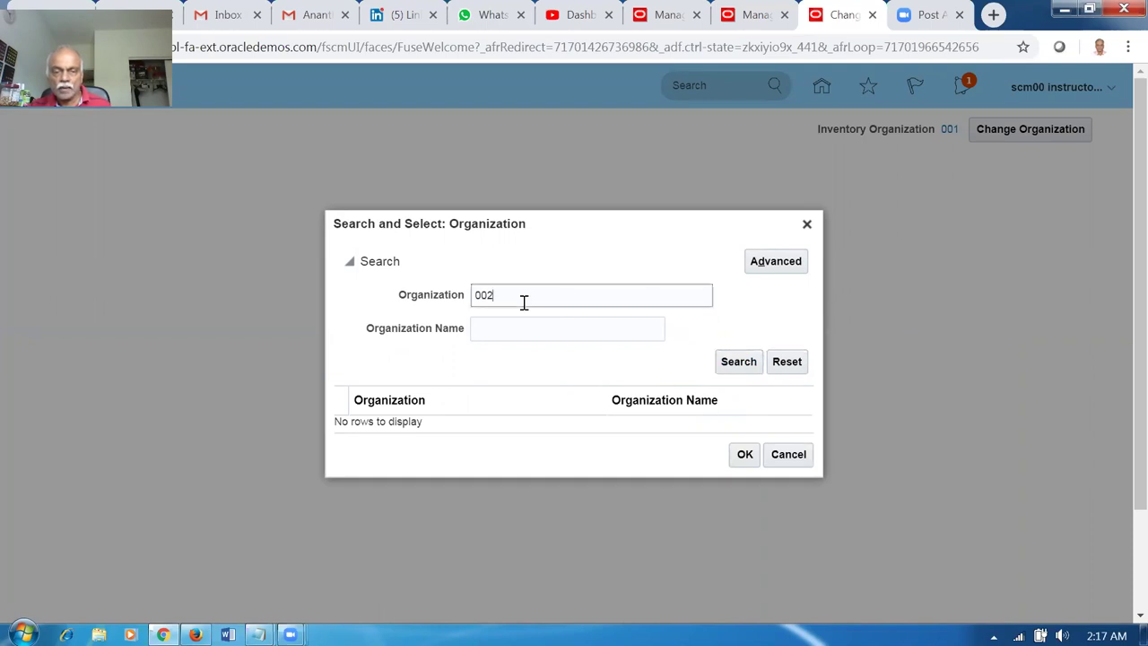
pyautogui.moveTo(524, 302); pyautogui.dragTo(448, 305)
pyautogui.press('BackSpace')
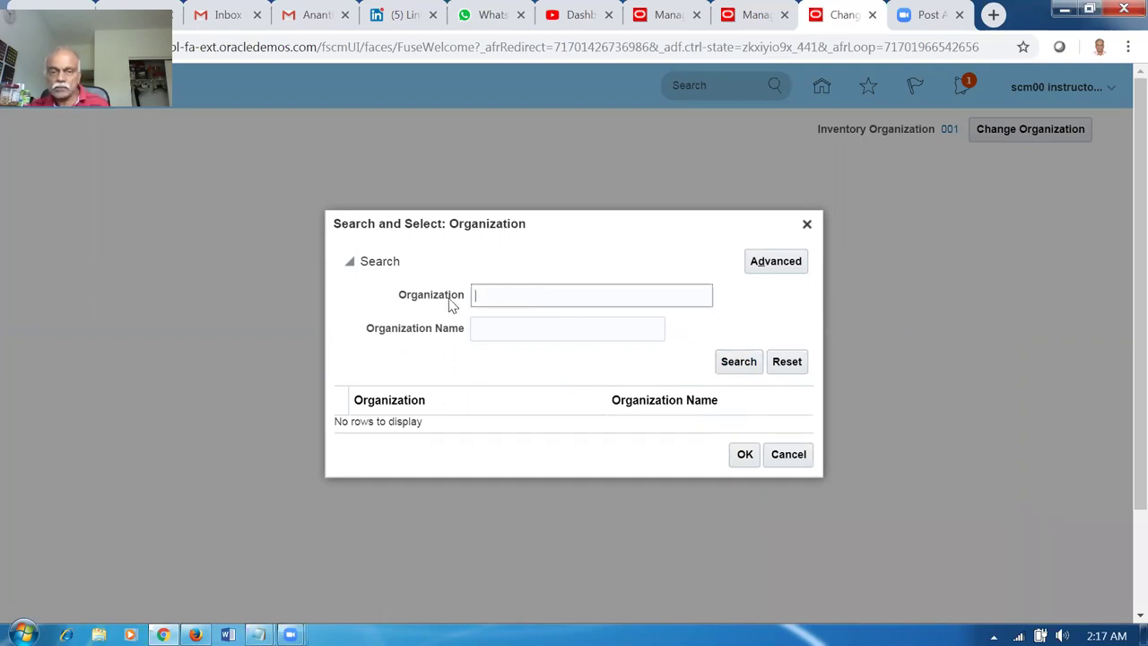
pyautogui.click(754, 366)
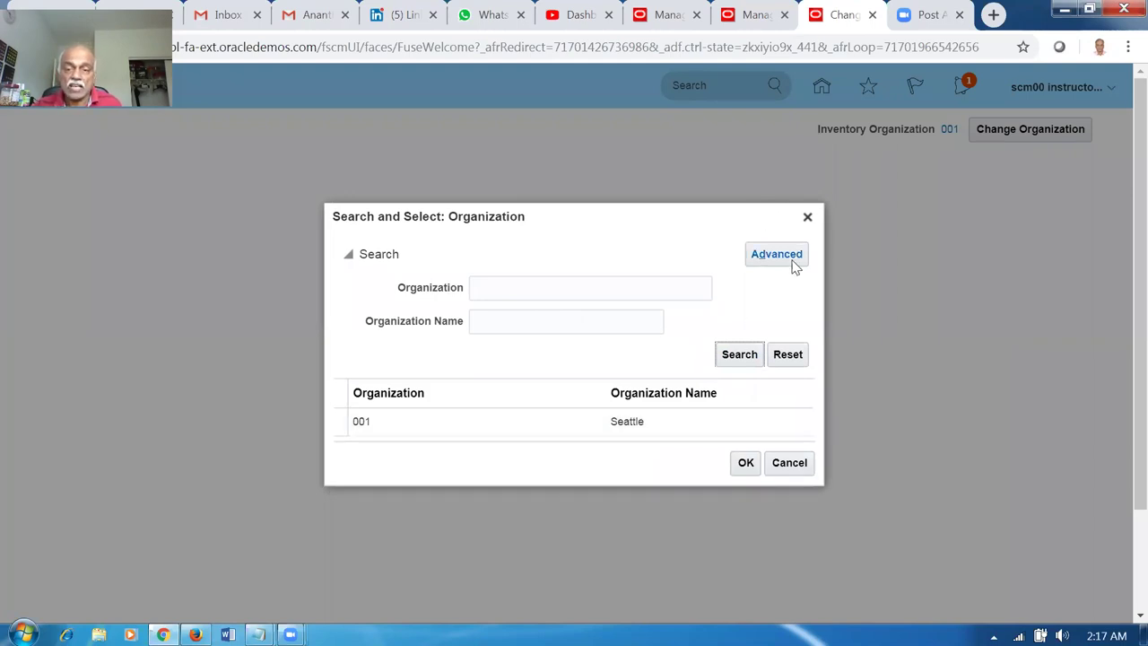
pyautogui.click(788, 464)
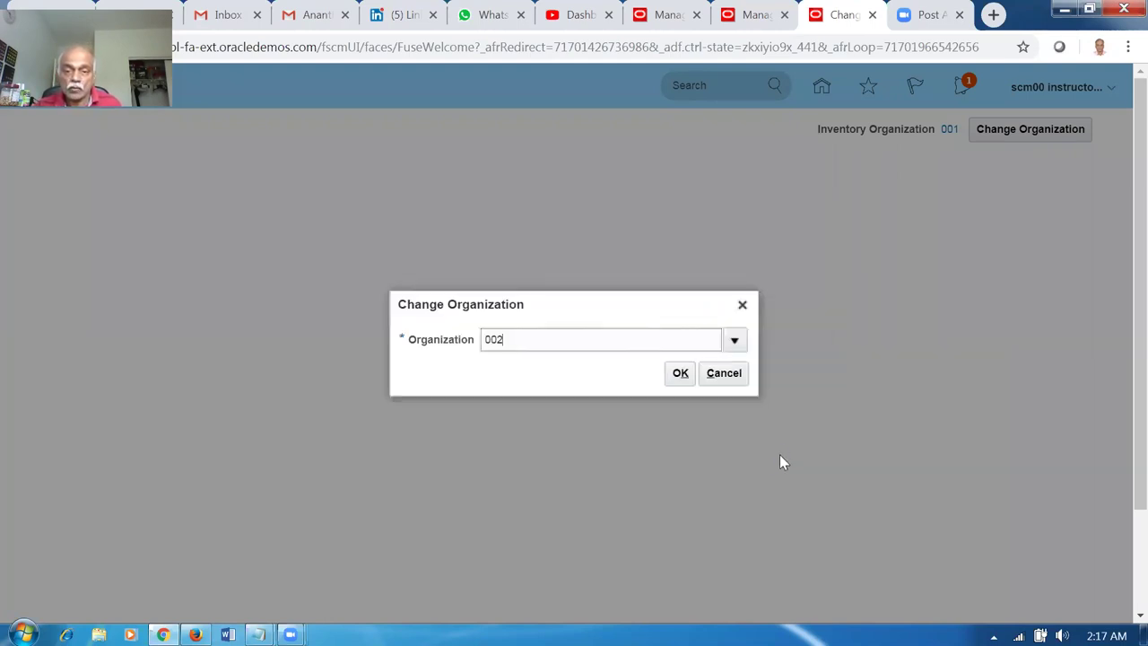
# Confirm only 001 Seattle is listed and close Change Organization, keeping organization 001.
pyautogui.click(734, 341)
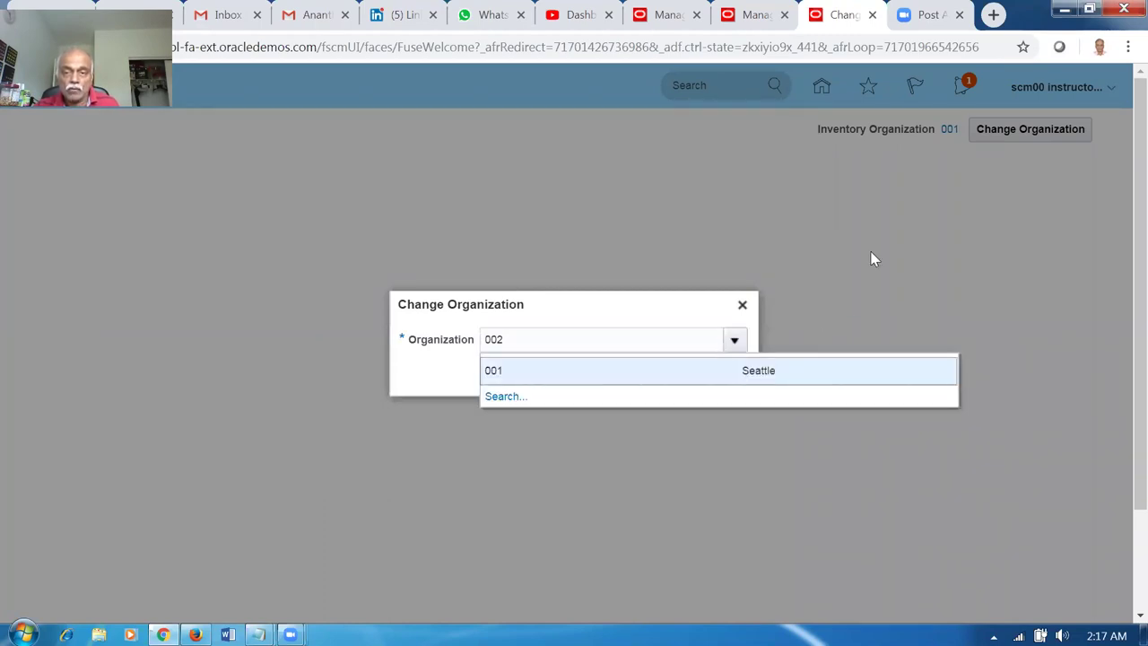
pyautogui.click(743, 304)
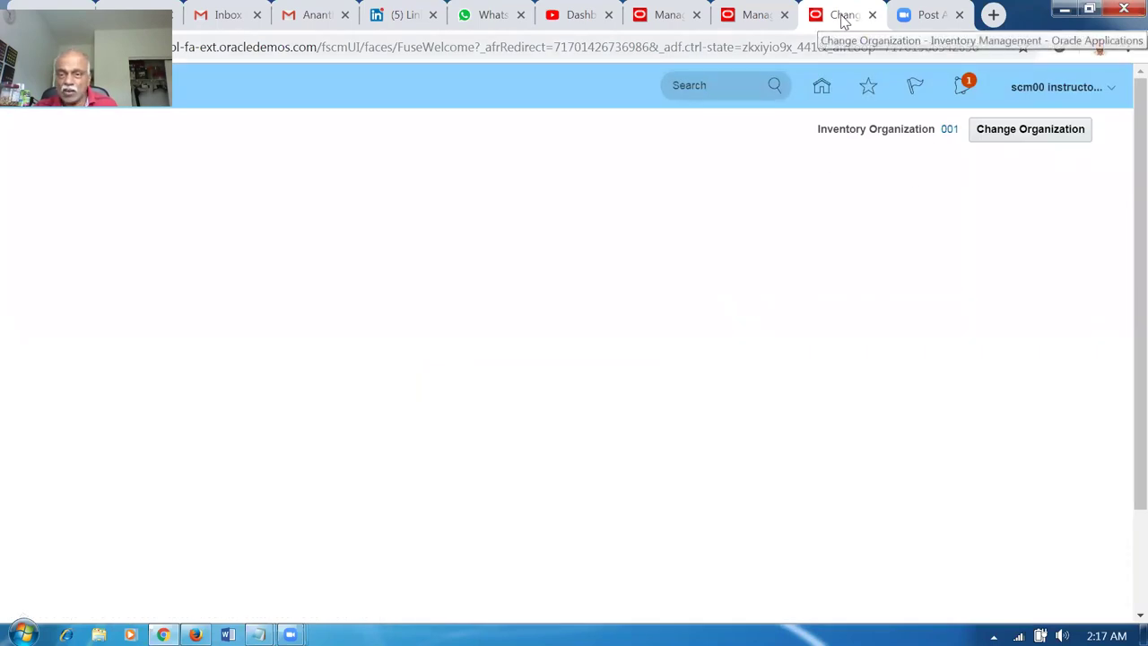
pyautogui.rightClick(839, 20)
# Duplicate the browser tab and open Setup and Maintenance from the user menu in the new tab.
pyautogui.click(883, 81)
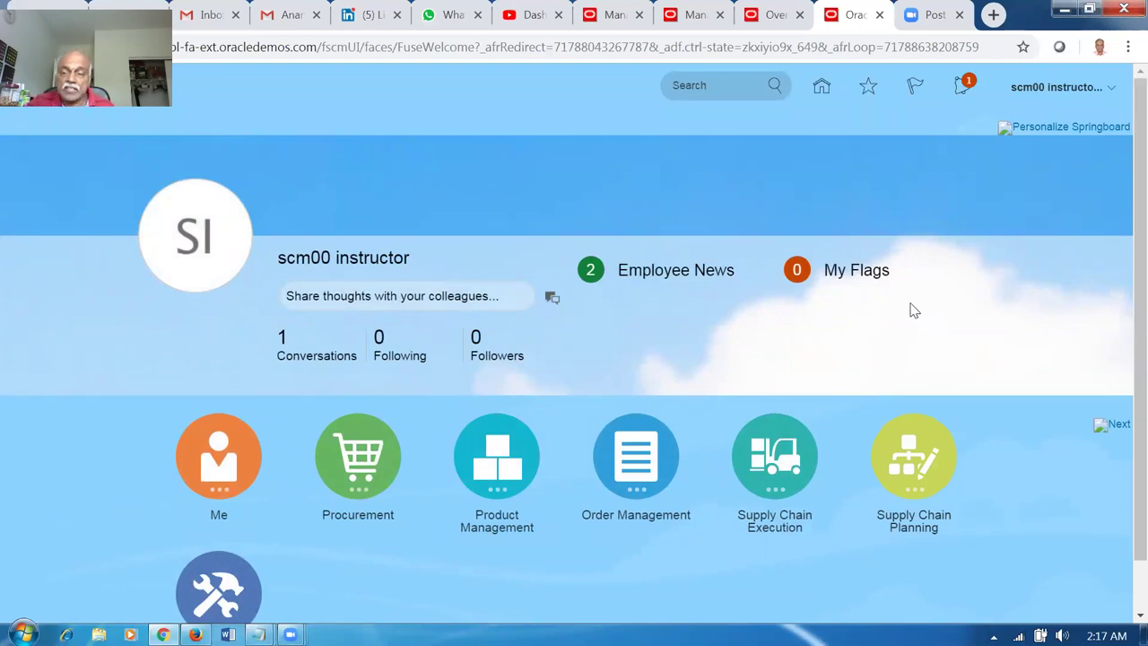
pyautogui.click(1064, 89)
pyautogui.click(829, 352)
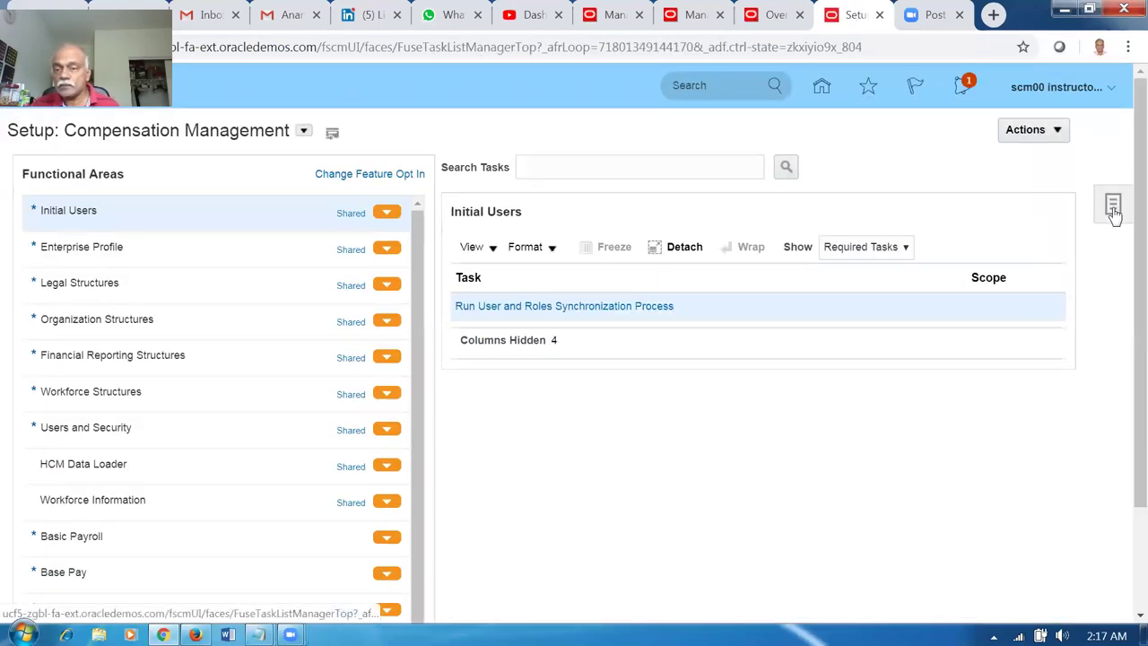
# Search the setup tasks for 'man%da' to list the data access tasks.
pyautogui.click(1114, 207)
pyautogui.click(997, 288)
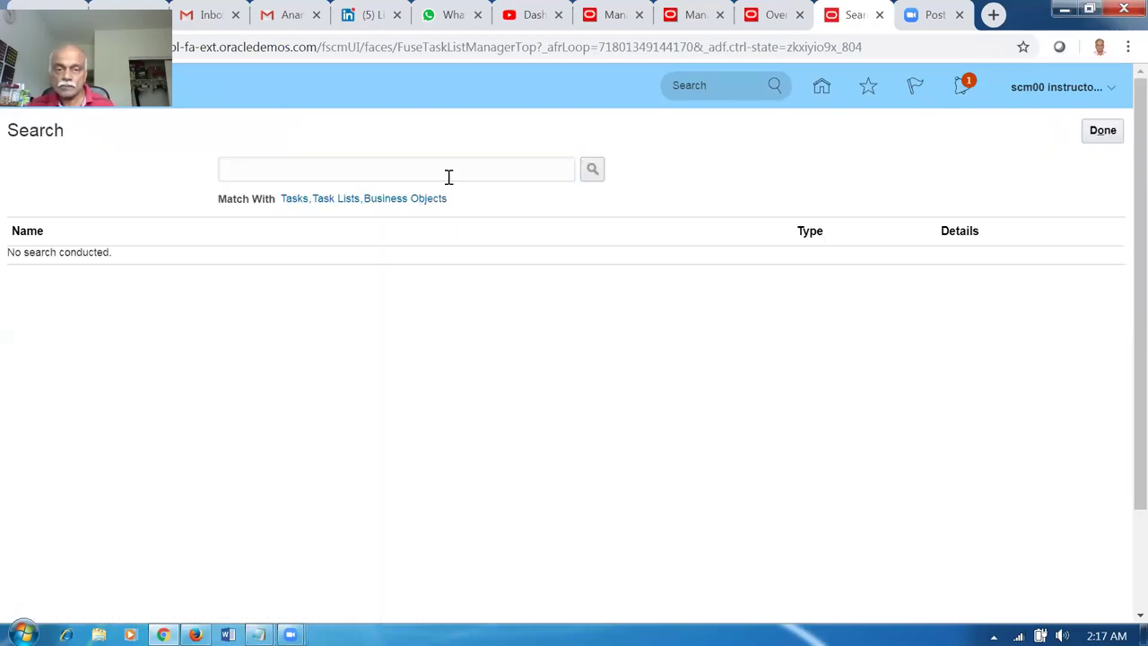
pyautogui.click(446, 172)
pyautogui.write('man%data%acc%')
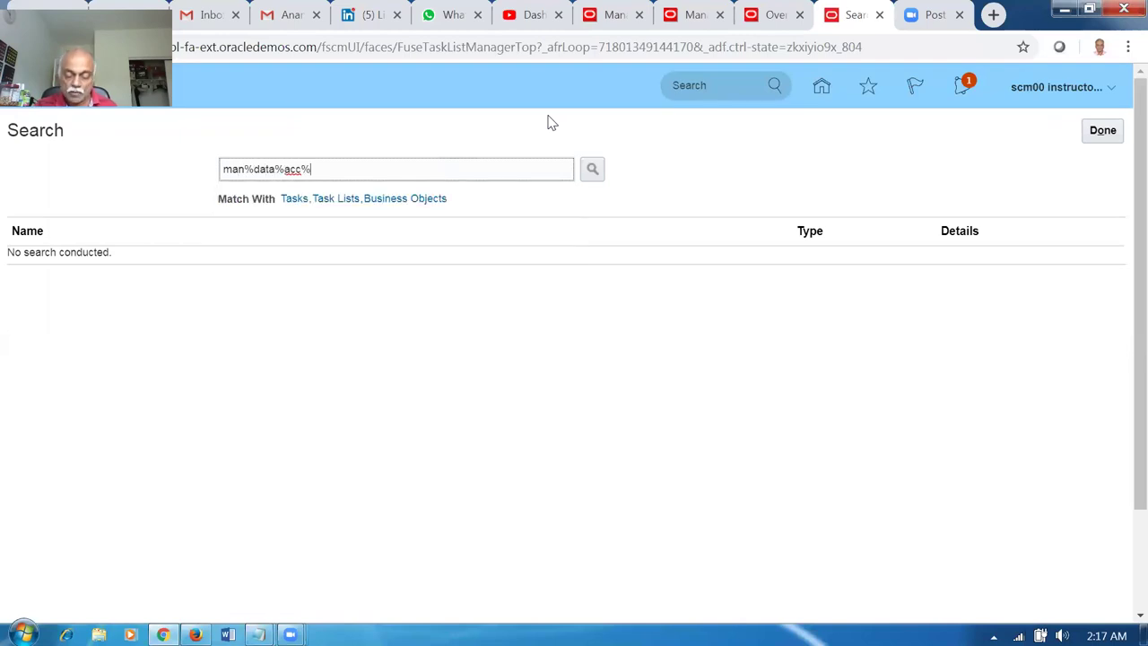
pyautogui.press('Return')
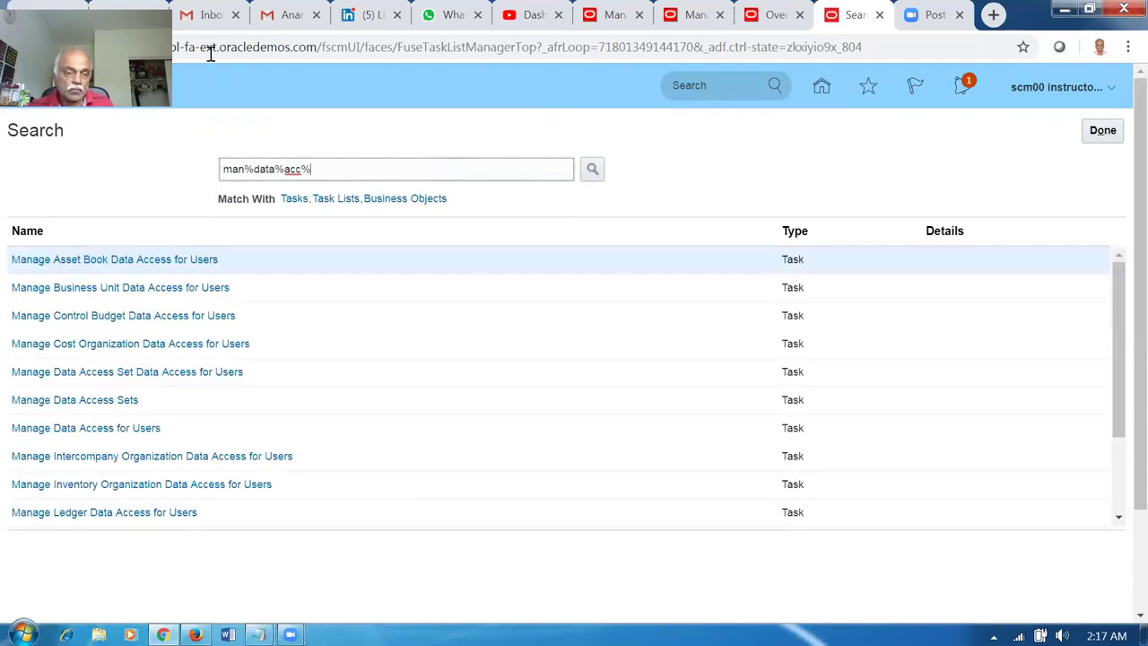
# Open Manage Data Access for Users and start a new row for user scm00.
pyautogui.click(152, 428)
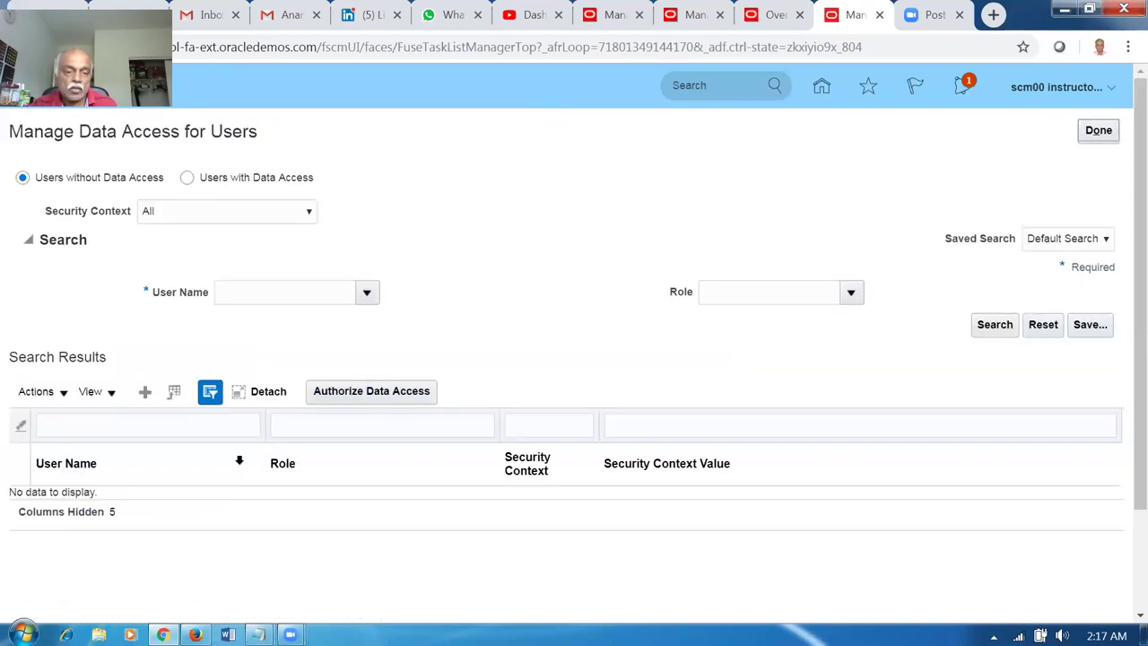
pyautogui.click(148, 397)
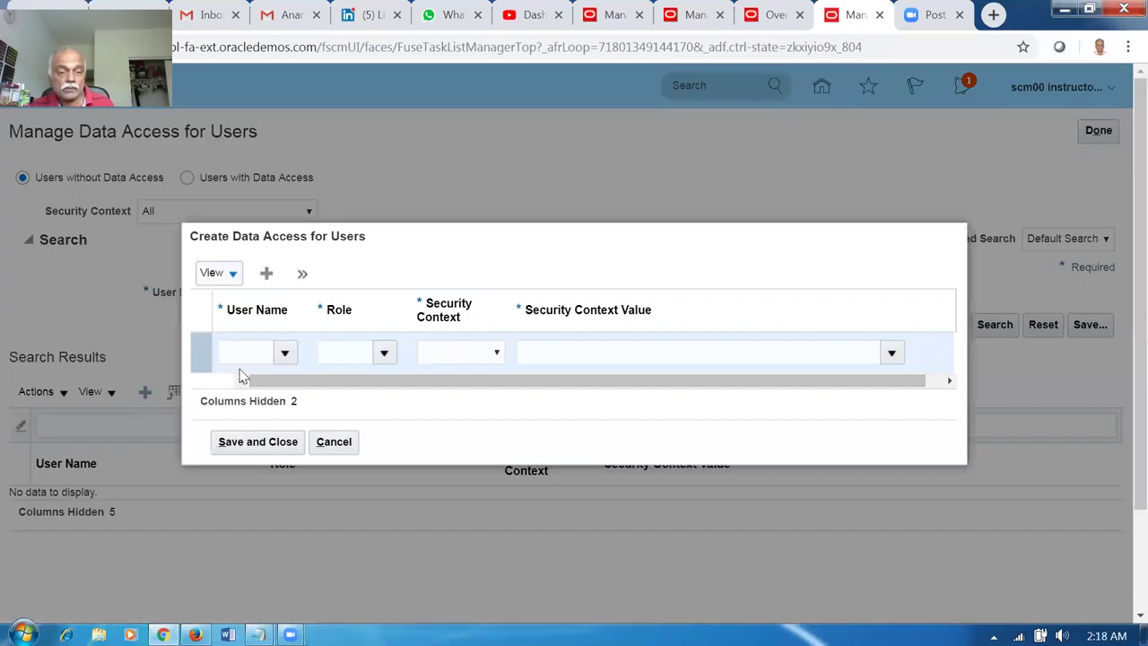
pyautogui.click(241, 354)
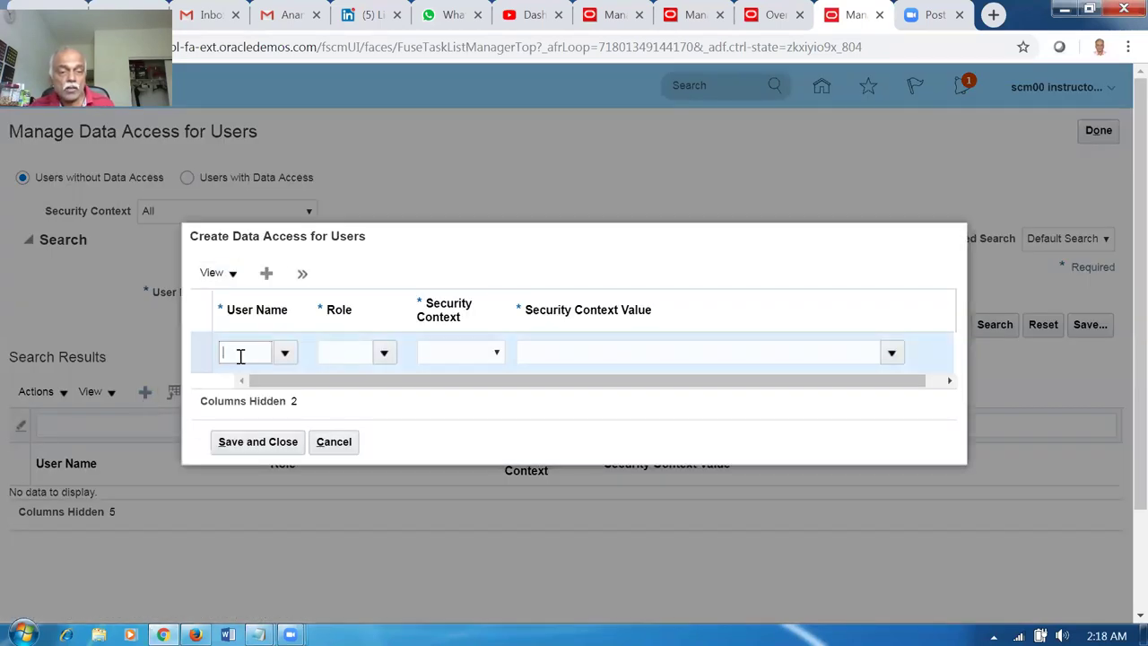
pyautogui.write('scm00')
pyautogui.press('Tab')
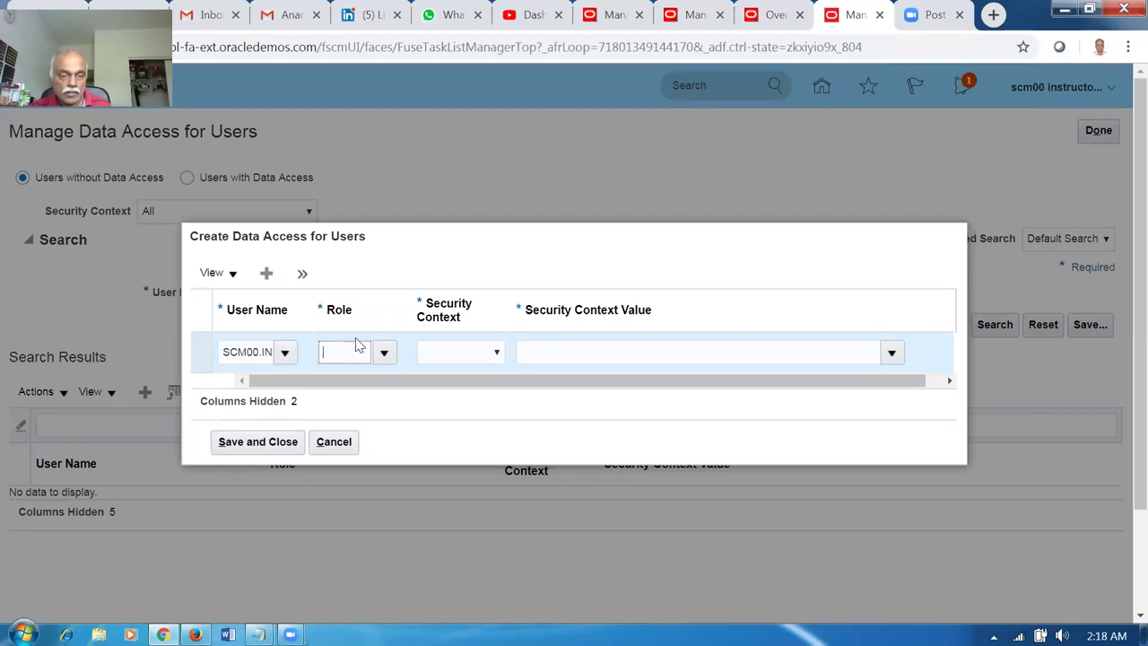
# Search for a role matching 'Inv', find none, and cancel the new data access row.
pyautogui.write('Inv')
pyautogui.press('Tab')
pyautogui.click(527, 316)
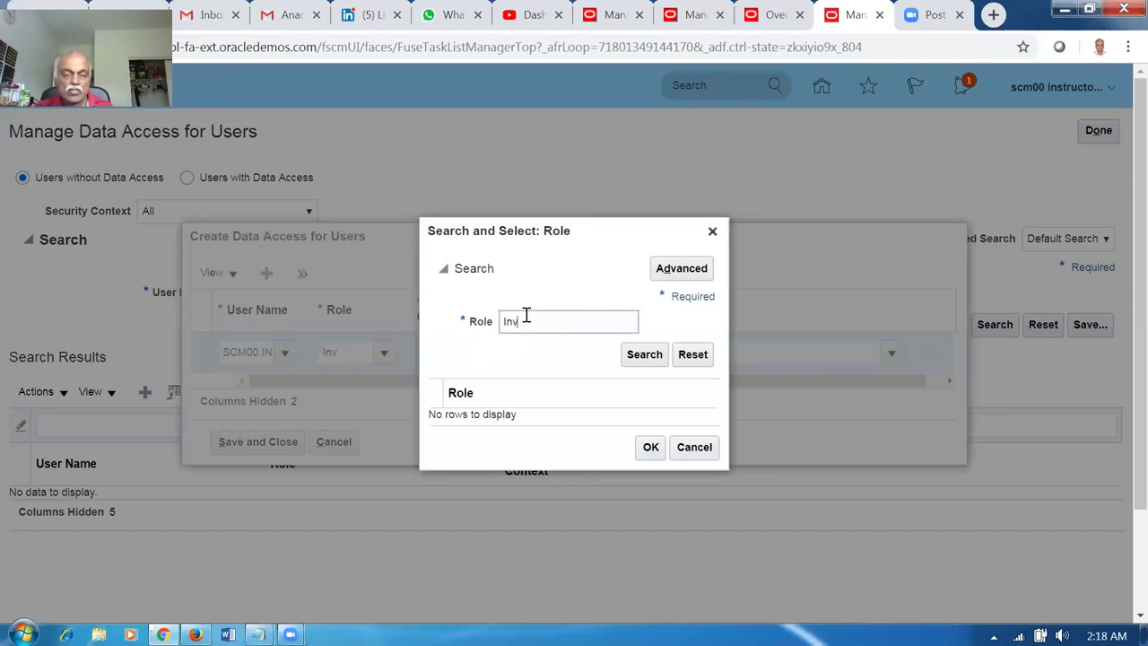
pyautogui.click(657, 359)
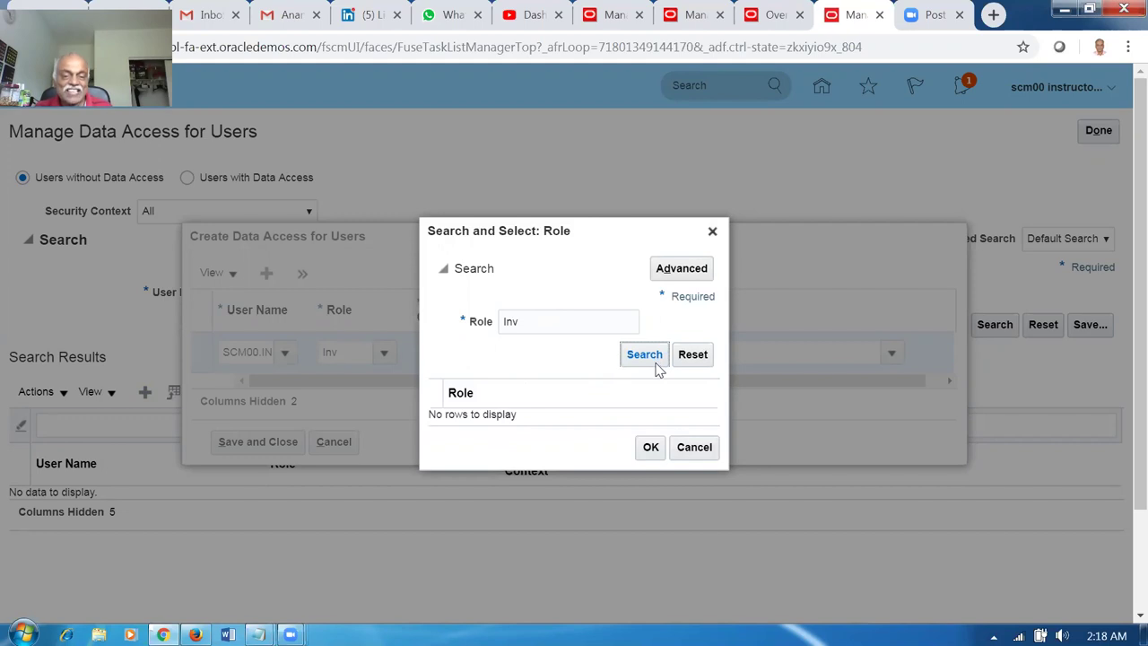
pyautogui.click(684, 445)
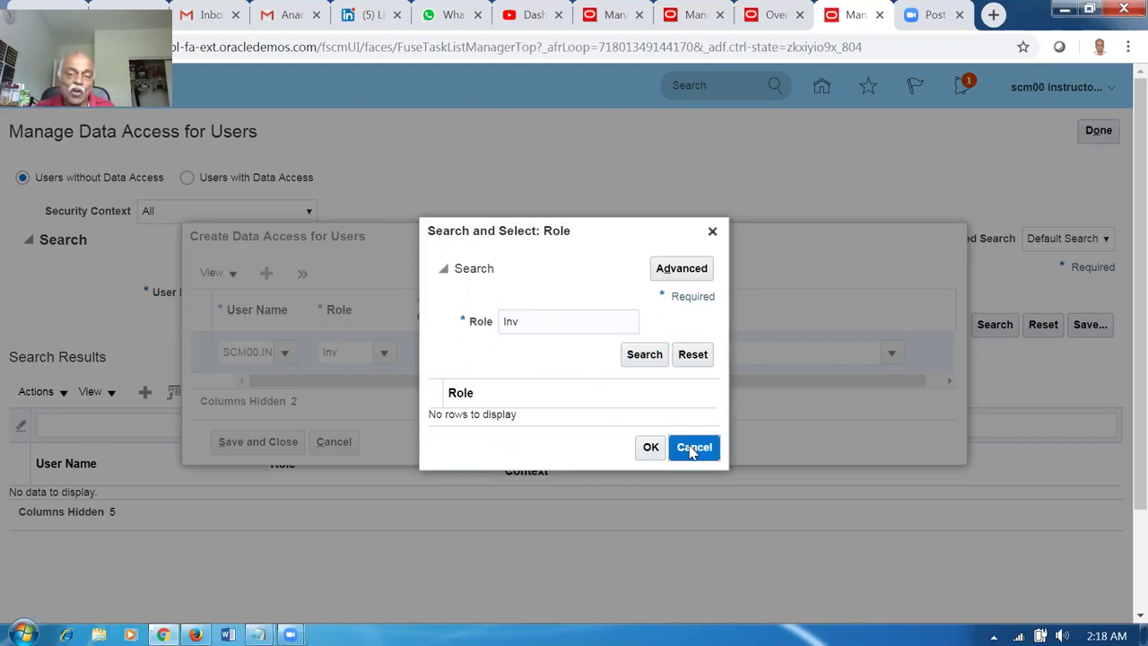
pyautogui.click(335, 442)
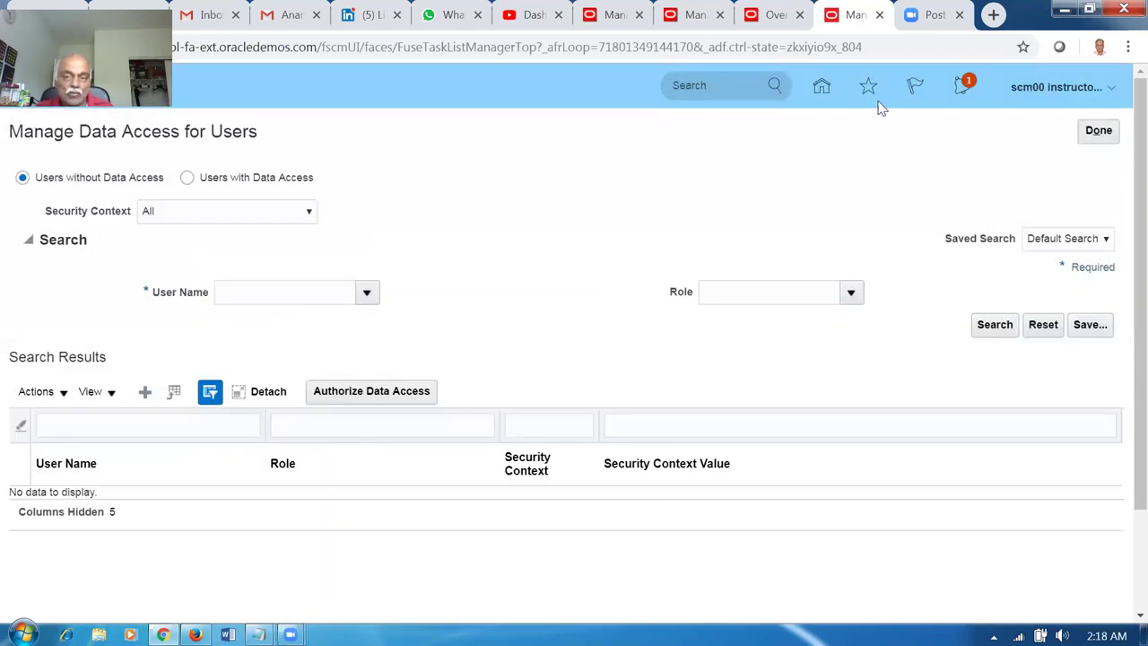
# In a duplicated tab, open the Security Console from Tools.
pyautogui.rightClick(851, 18)
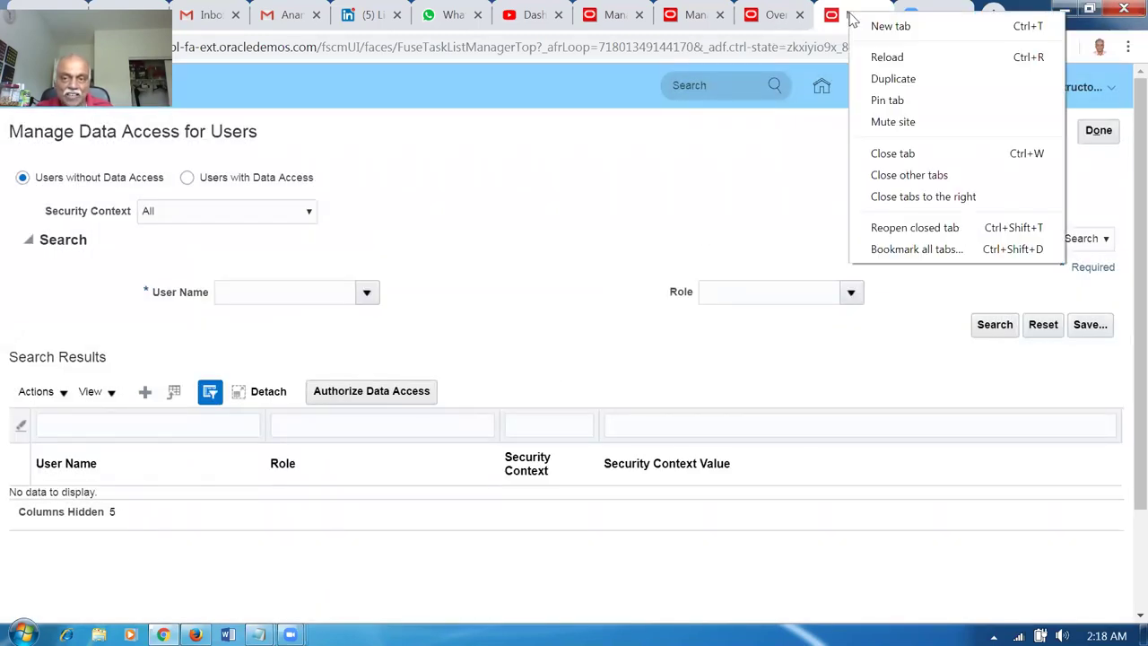
pyautogui.press('Escape')
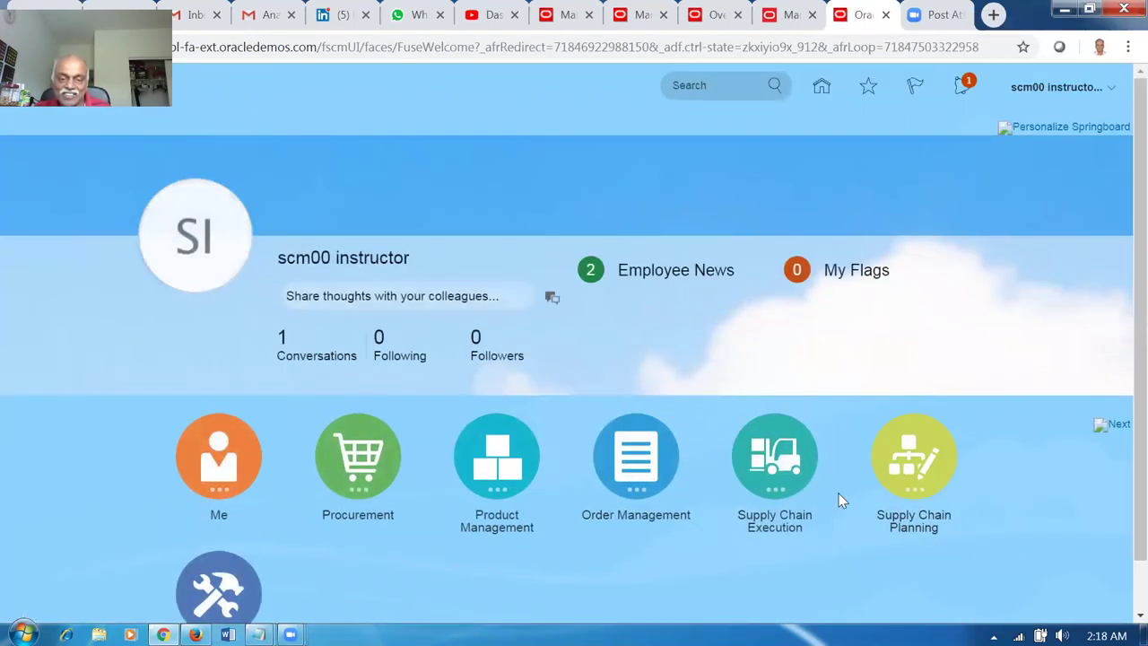
pyautogui.scroll(-1, 651, 552)
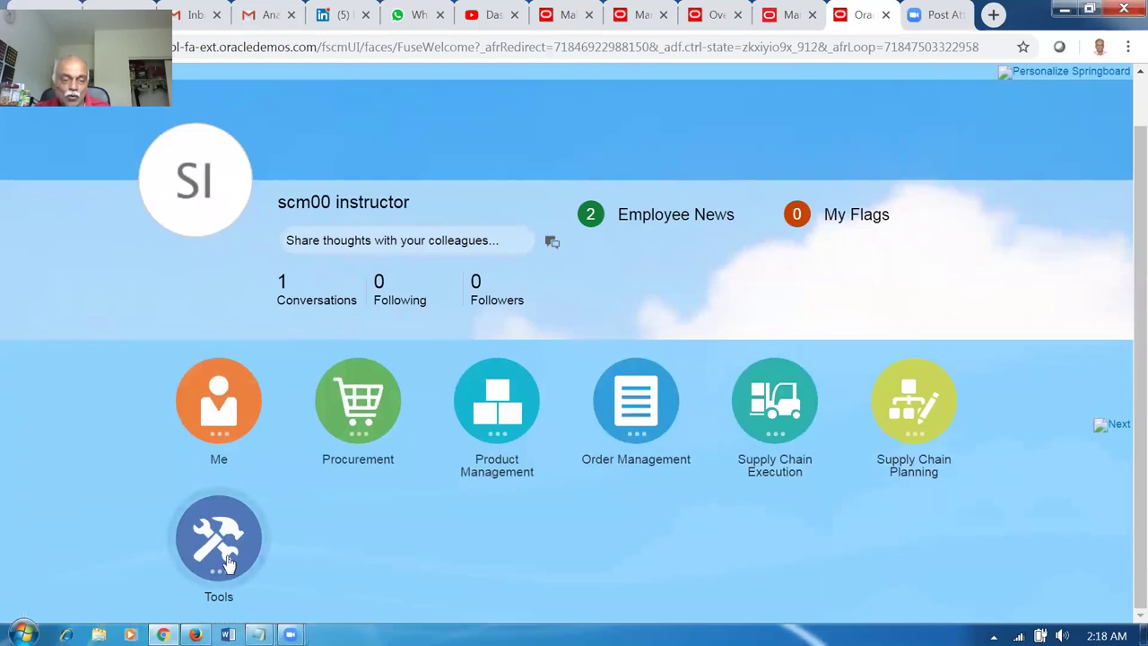
pyautogui.click(229, 562)
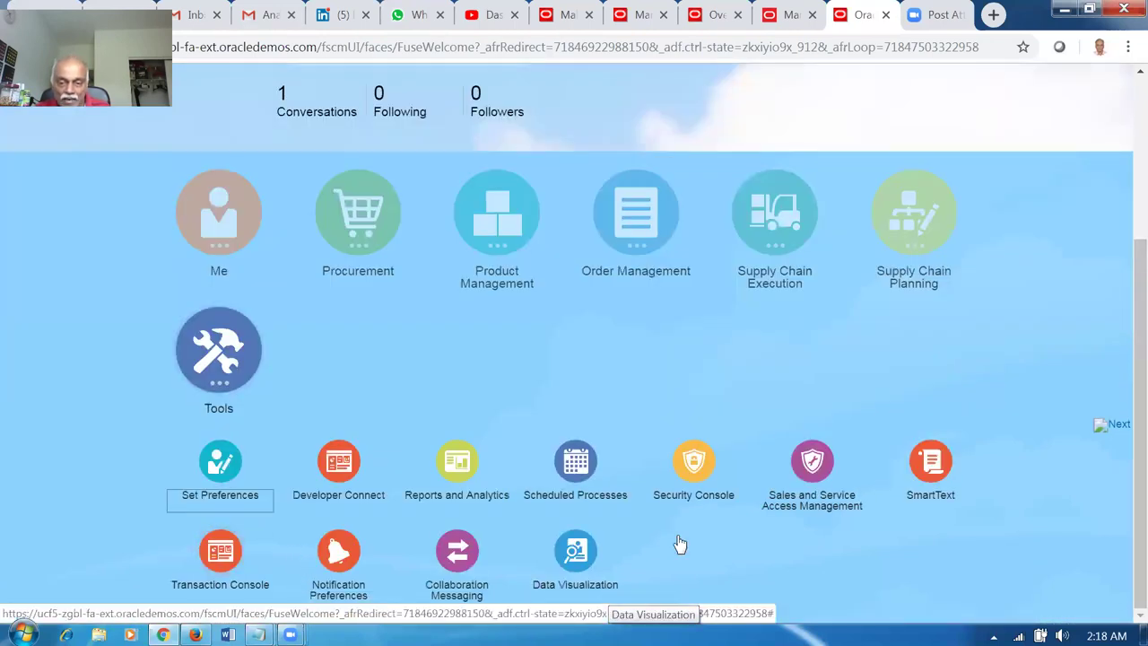
pyautogui.click(695, 462)
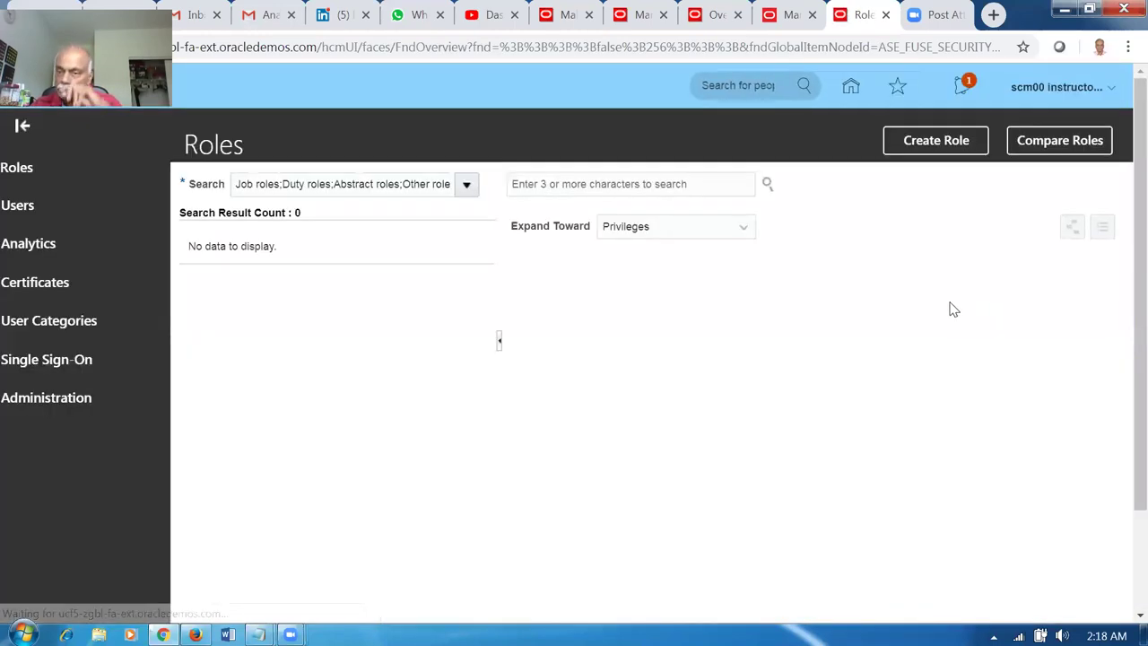
# Search Users for scm00 and open the instructor's account details.
pyautogui.click(68, 231)
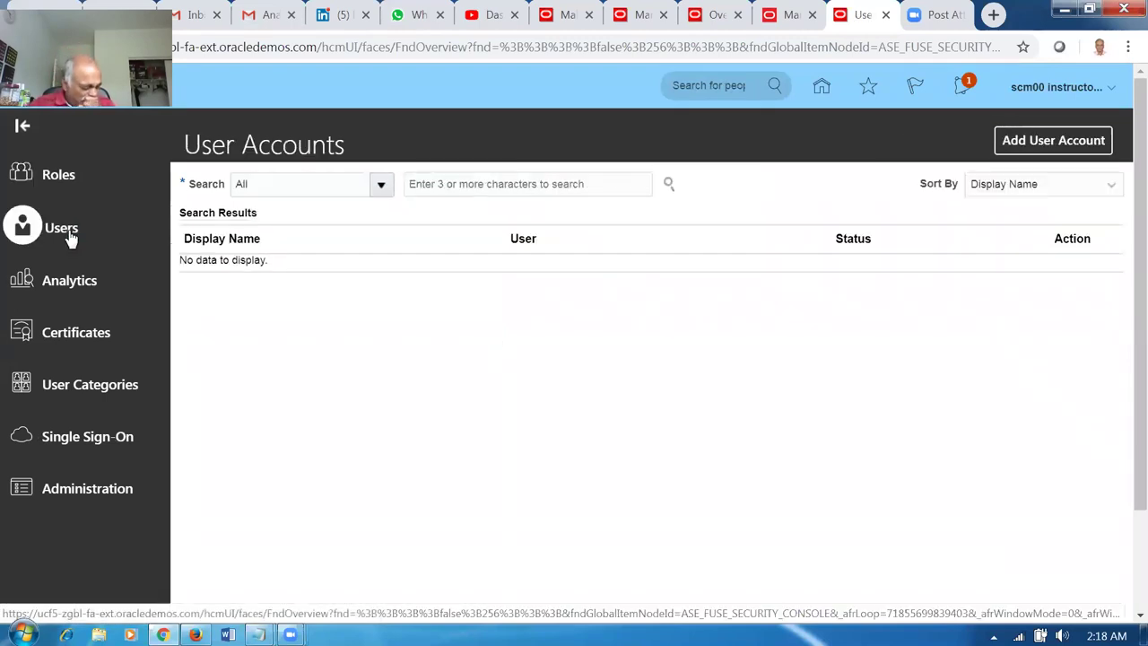
pyautogui.click(453, 186)
pyautogui.write('scm00')
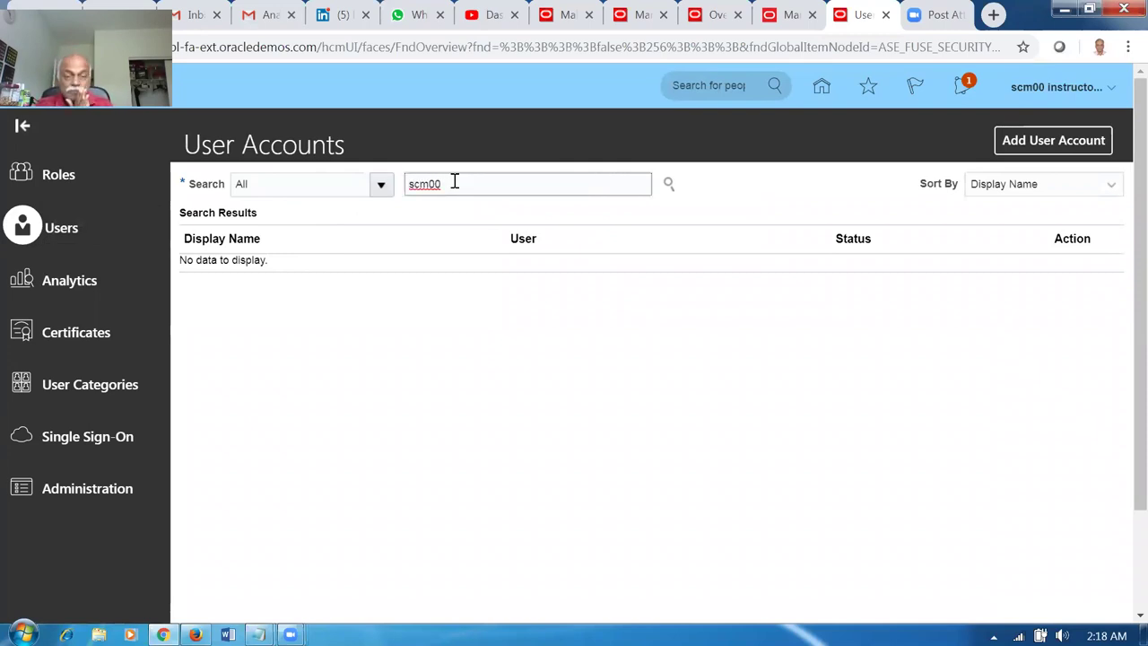
pyautogui.press('Return')
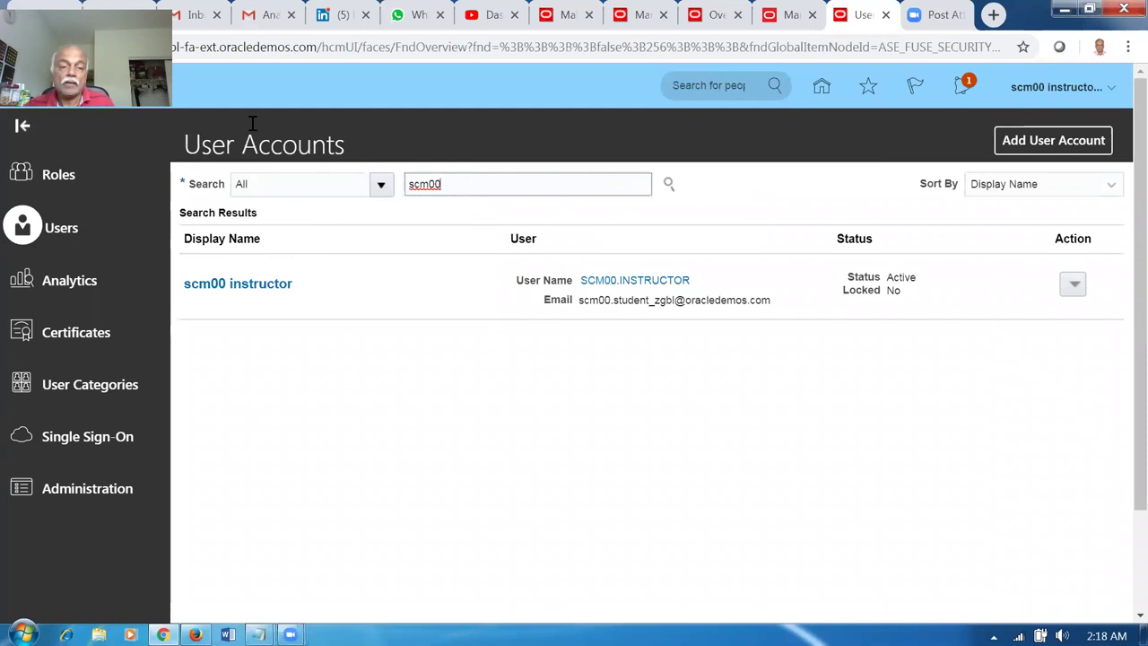
pyautogui.click(224, 285)
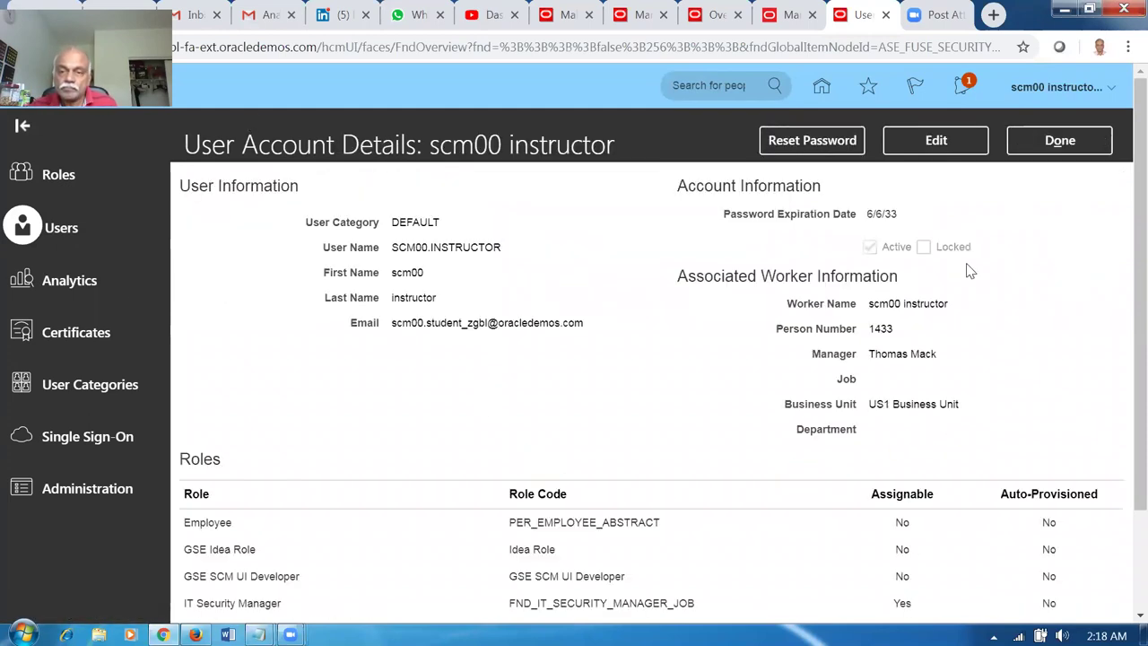
pyautogui.click(937, 141)
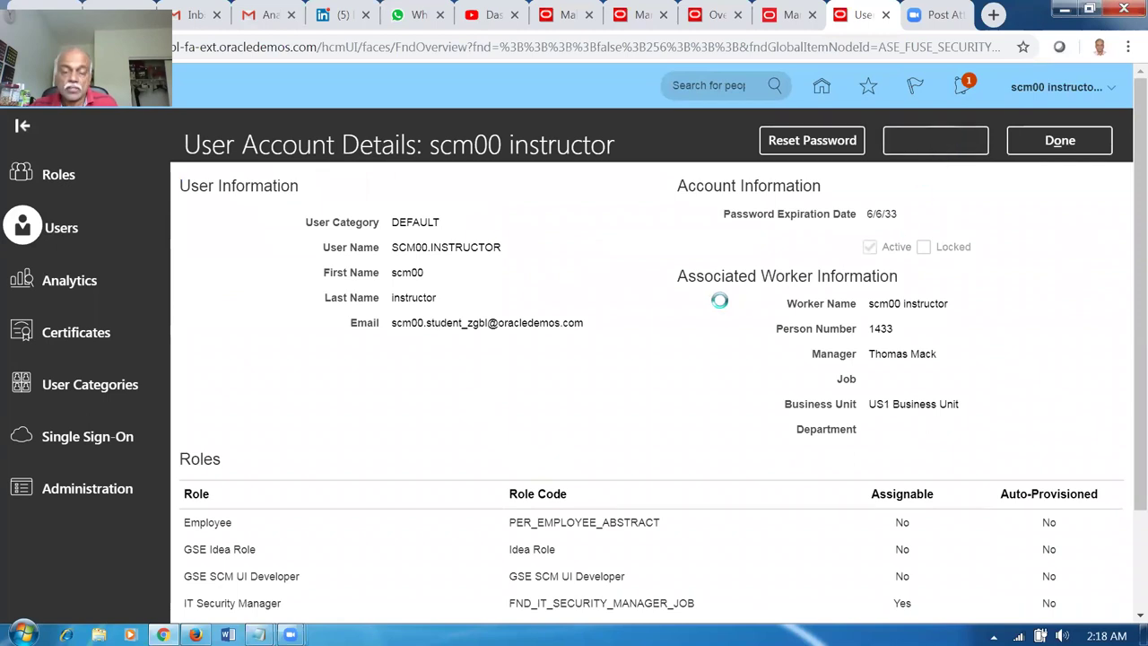
# Add the Inventory Manager role (ORA_INV_INVENTORY_MANAGER_JOB) to the user's role memberships.
pyautogui.scroll(-2, 1121, 269)
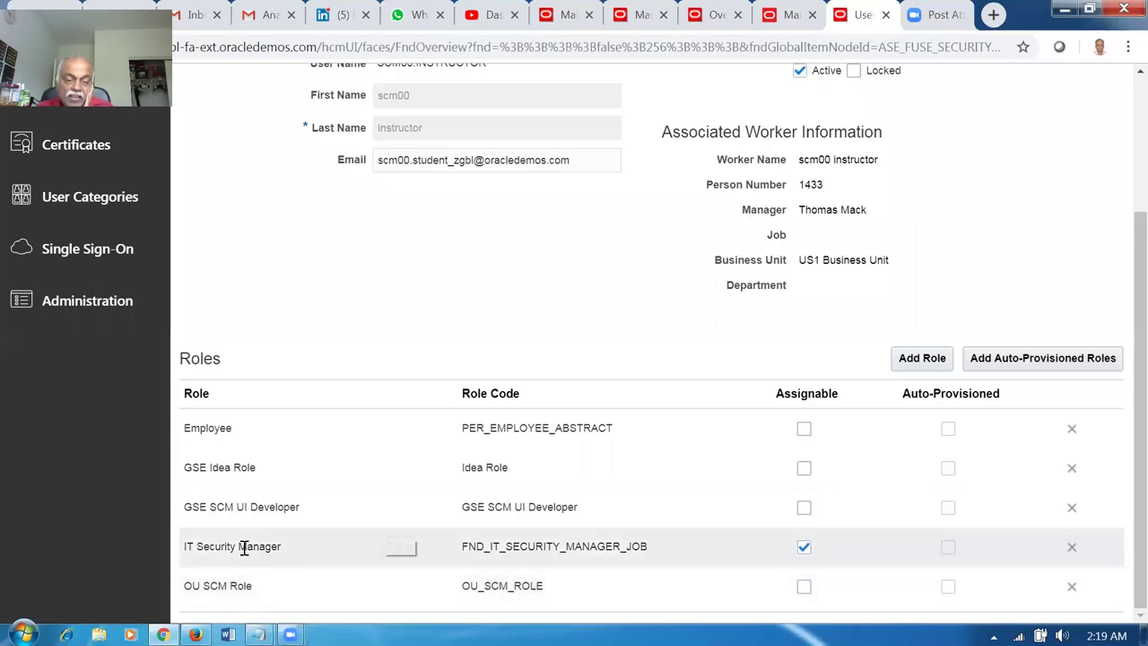
pyautogui.click(327, 589)
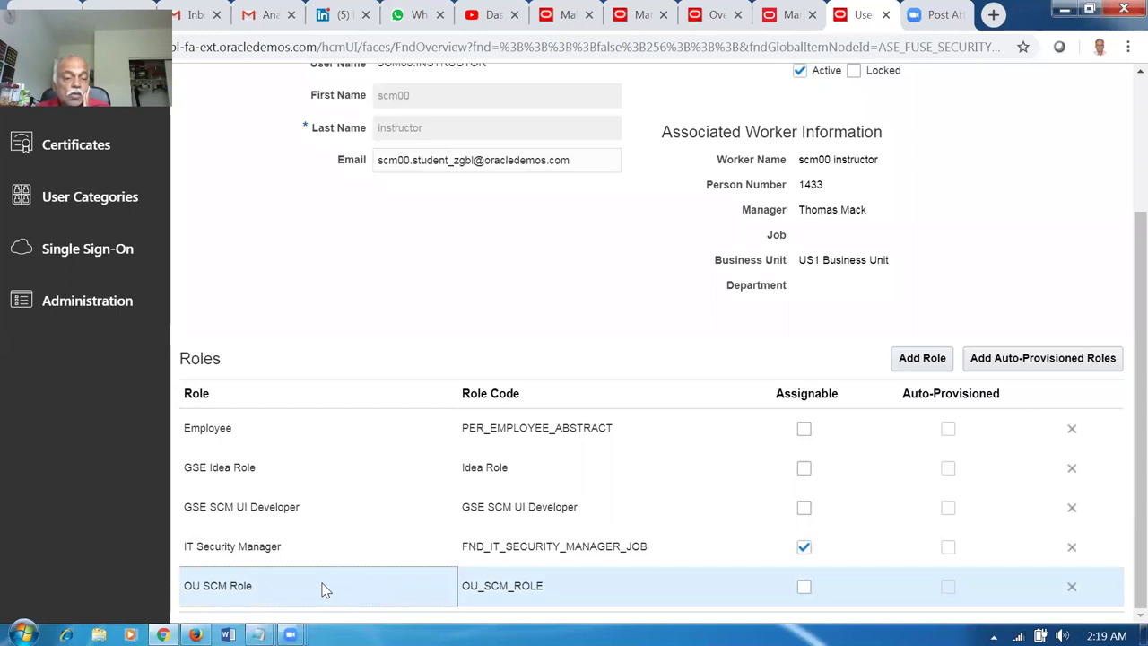
pyautogui.click(911, 359)
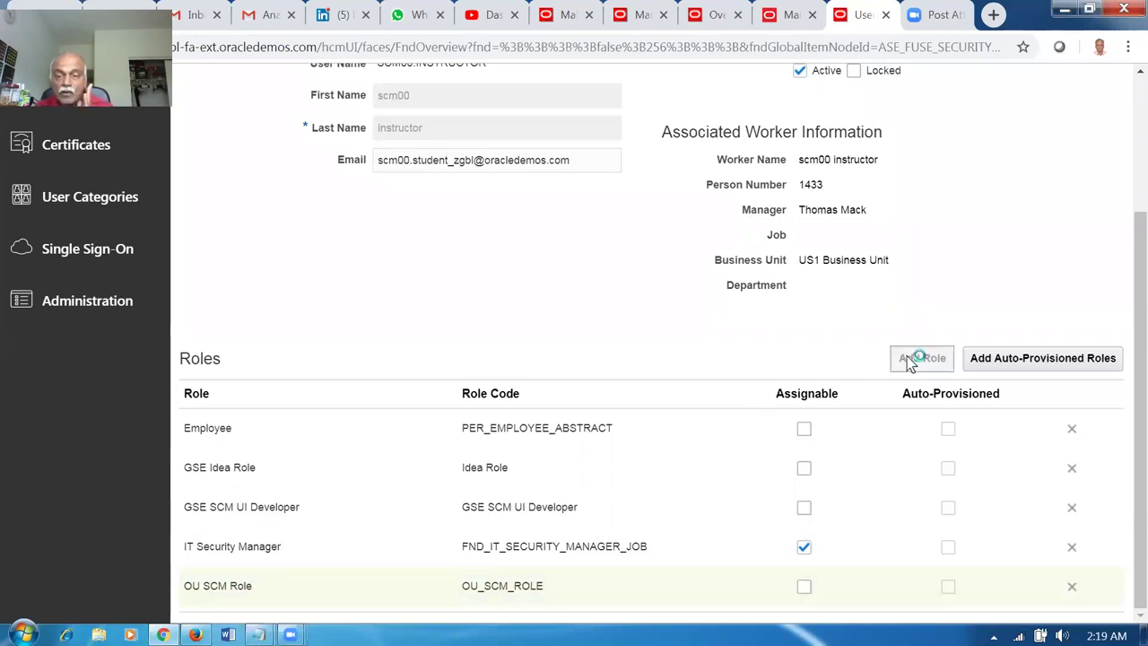
pyautogui.write('inver')
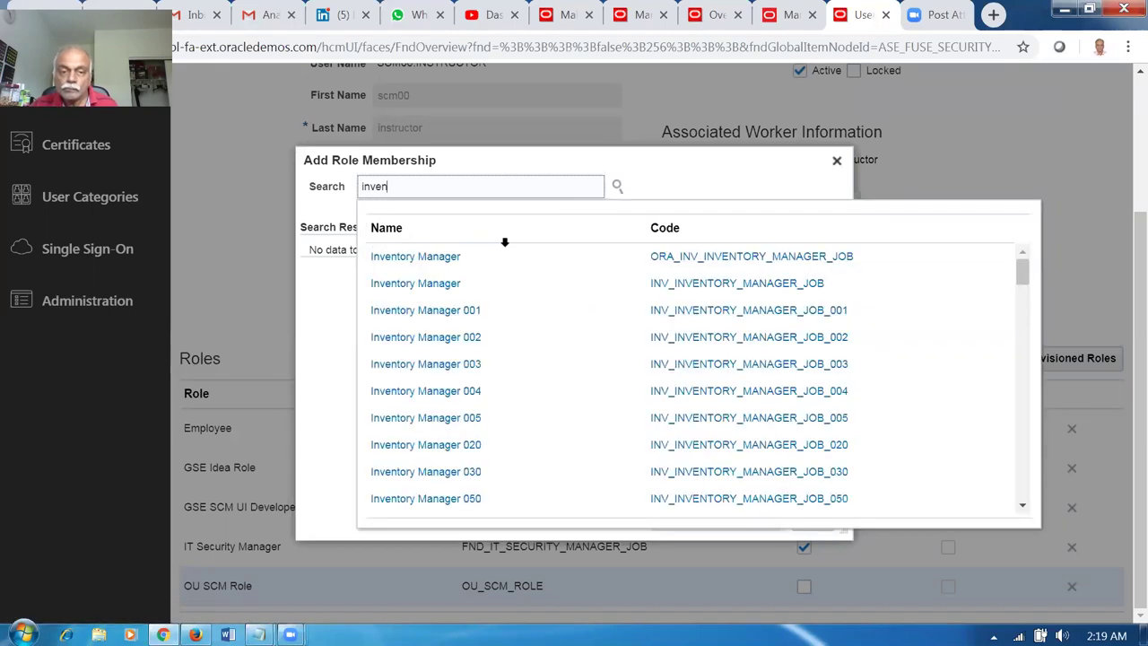
pyautogui.click(505, 258)
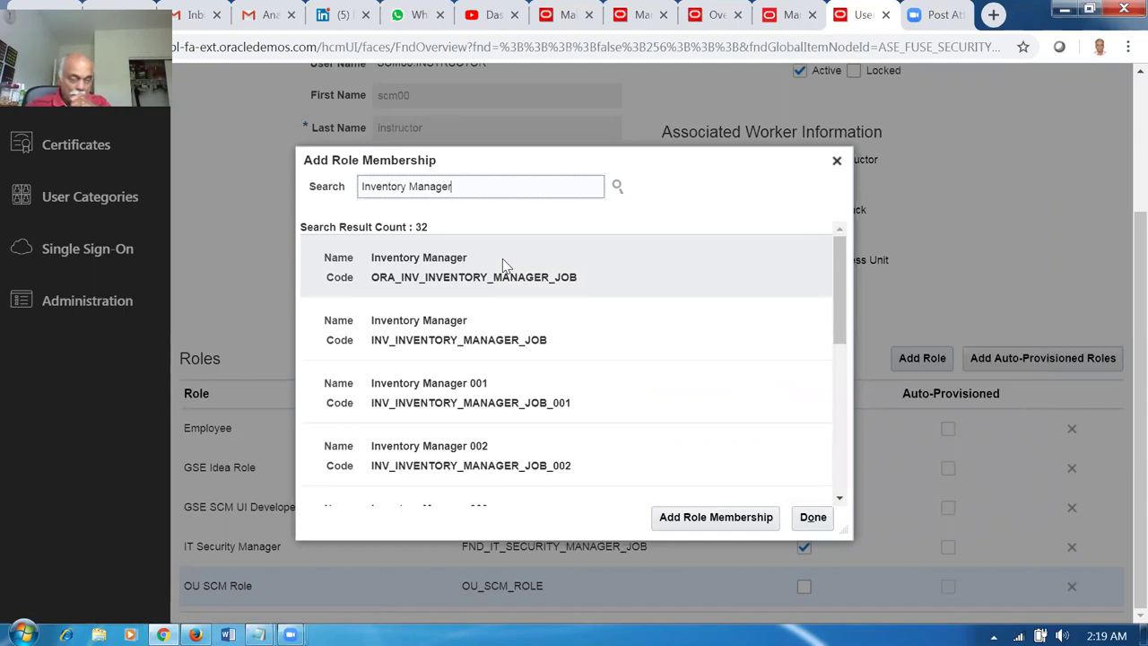
pyautogui.click(633, 262)
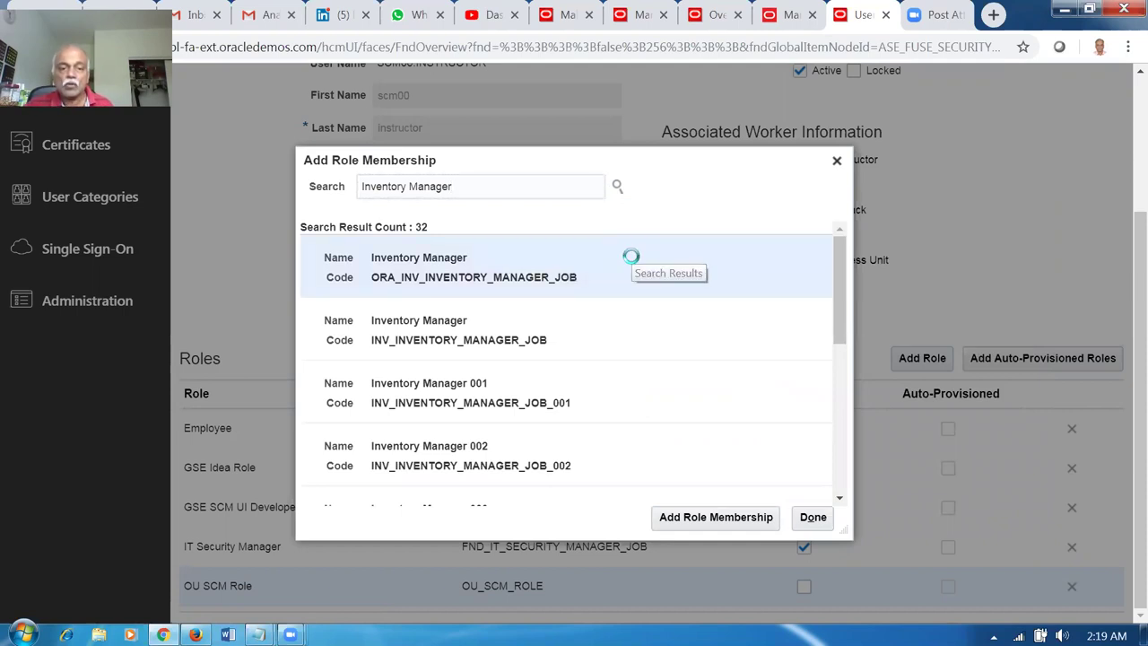
pyautogui.click(700, 519)
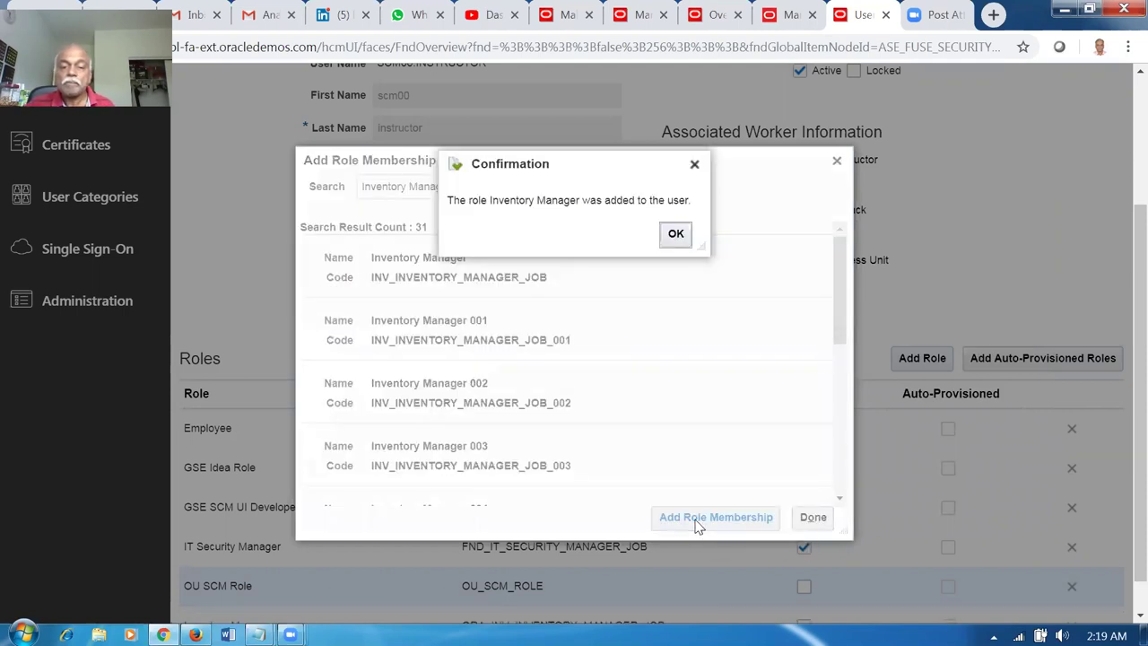
pyautogui.click(680, 237)
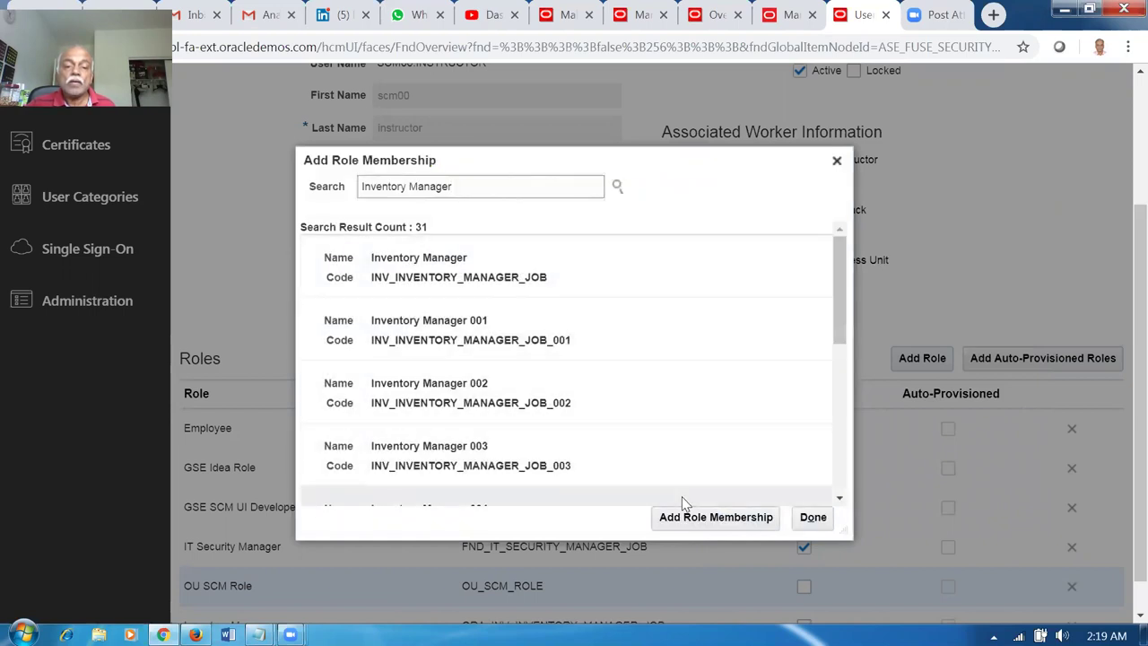
pyautogui.click(814, 517)
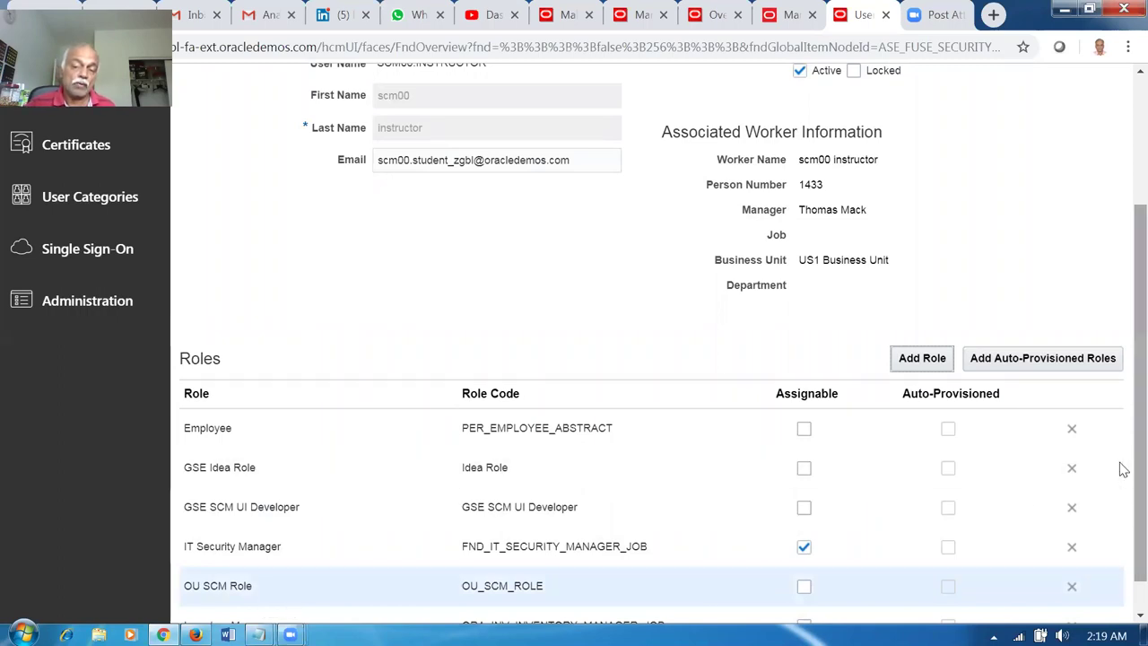
# Save and close the user account, then return to the Manage Data Access for Users tab.
pyautogui.scroll(-1, 1122, 520)
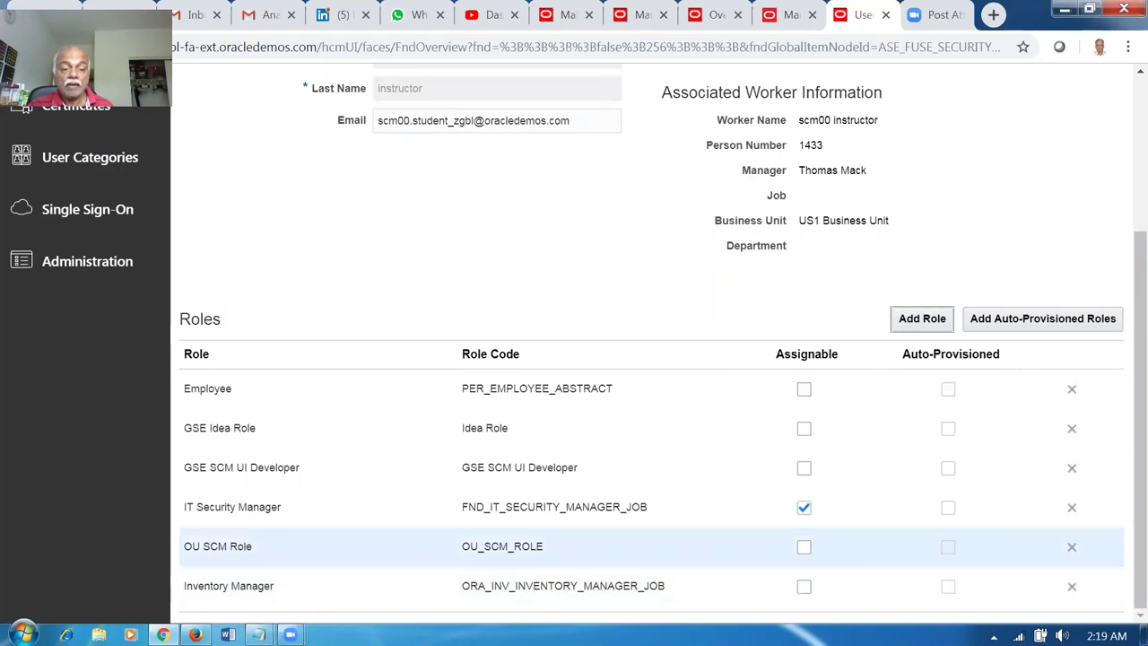
pyautogui.moveTo(1123, 549); pyautogui.dragTo(1120, 397)
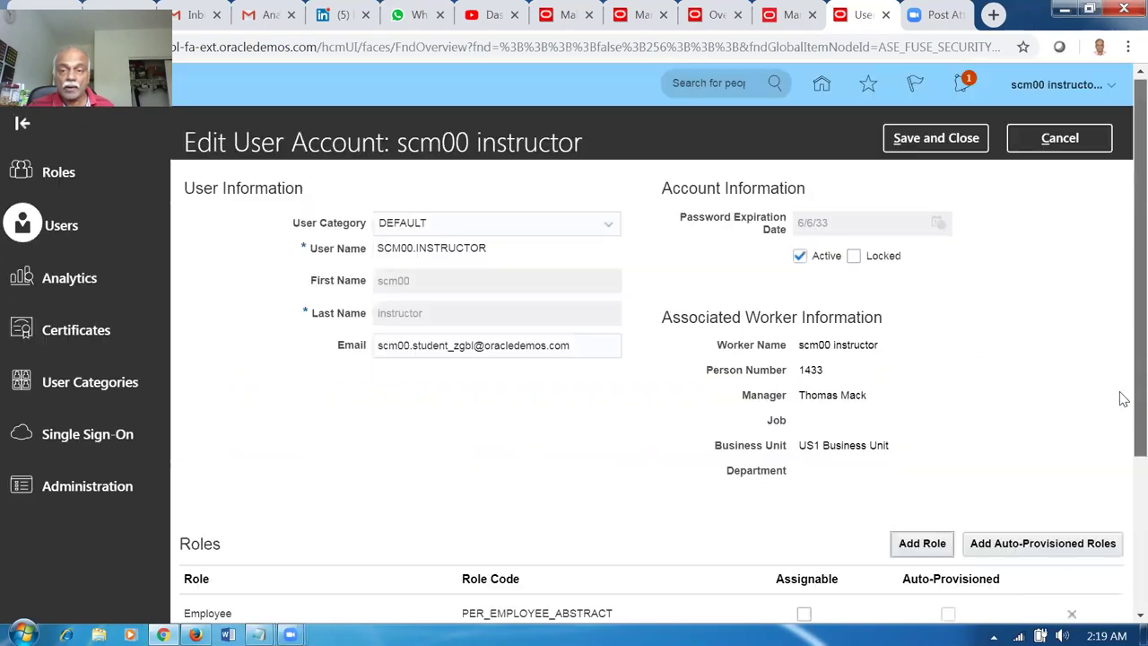
pyautogui.click(953, 148)
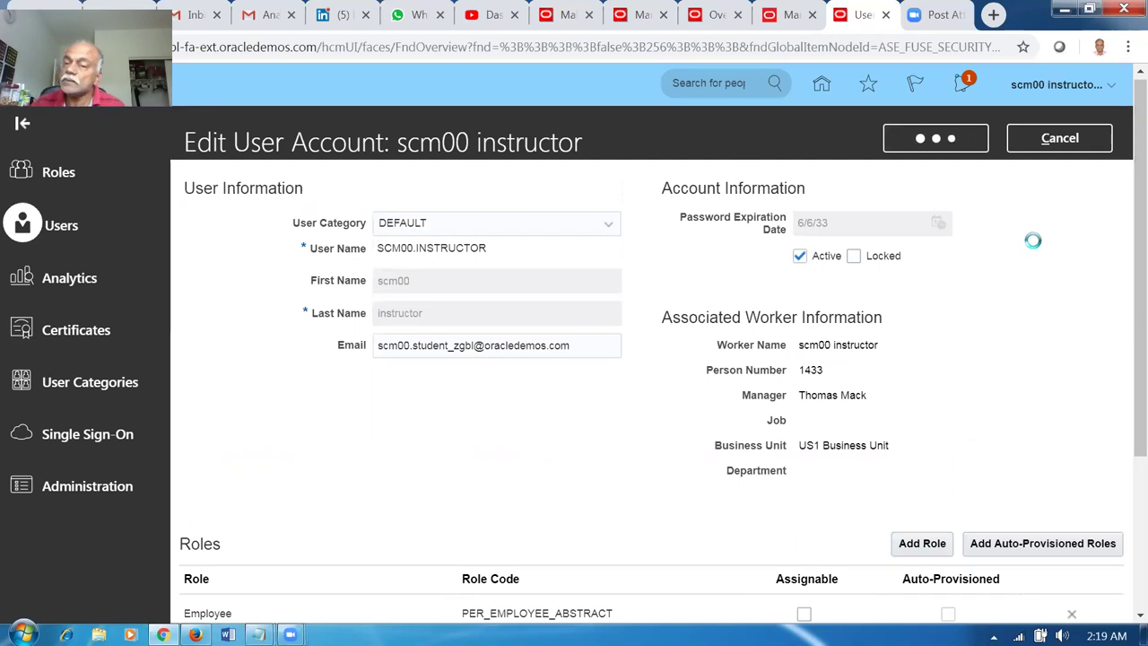
pyautogui.click(1024, 142)
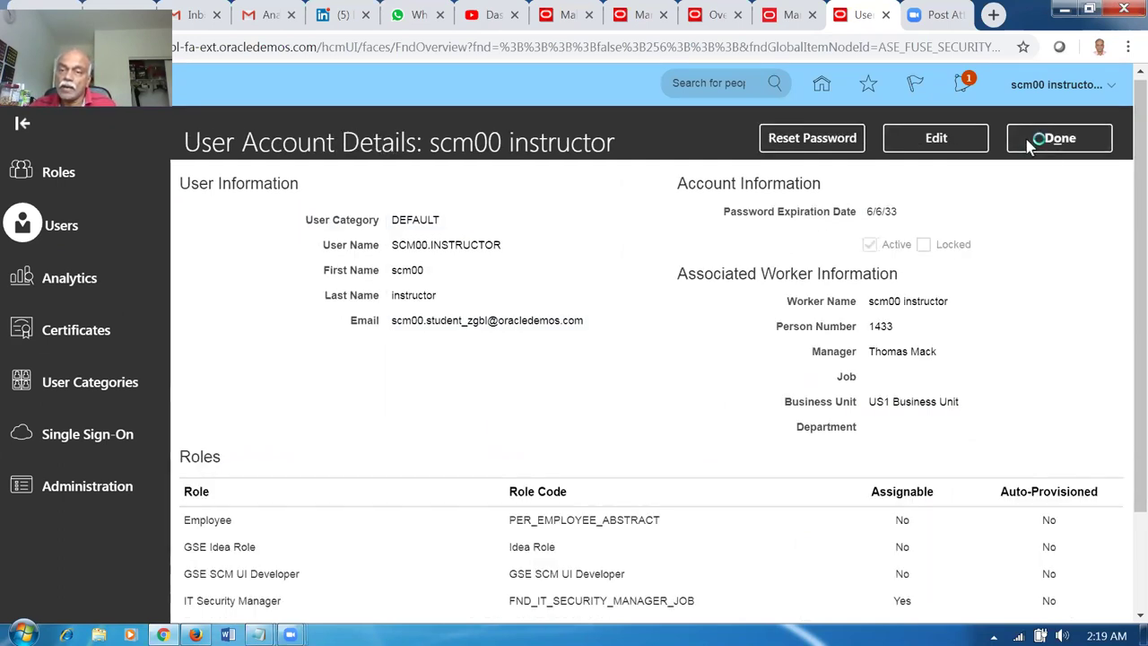
pyautogui.click(802, 18)
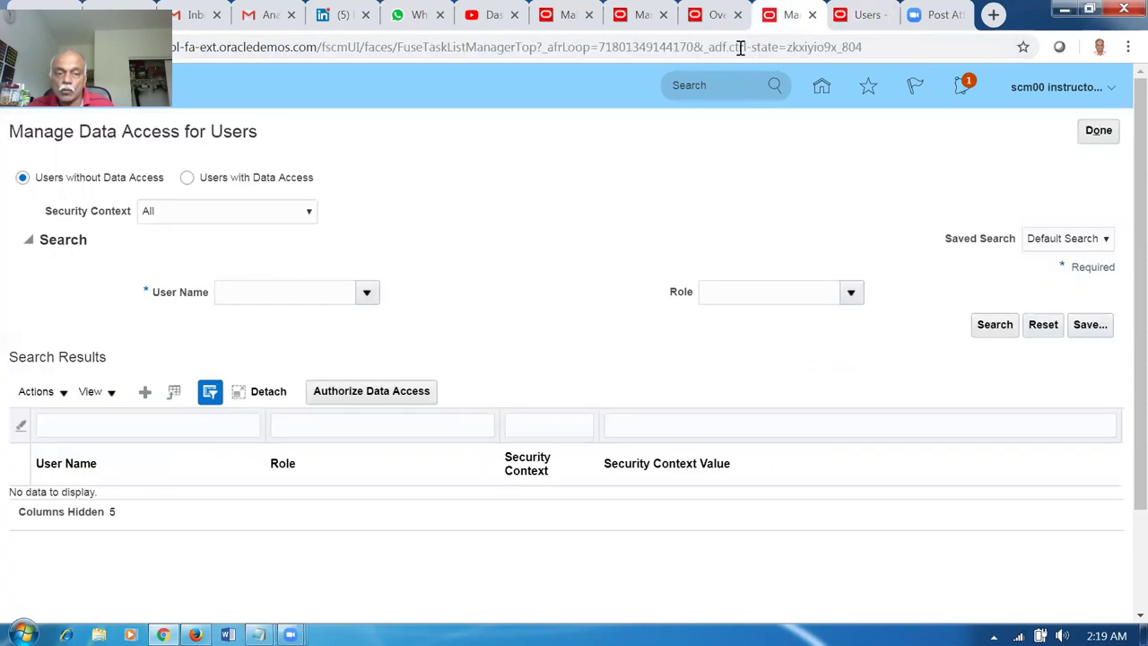
# Create a data access row for scm00 with the Inventory Manager role and Inventory organization context.
pyautogui.click(145, 393)
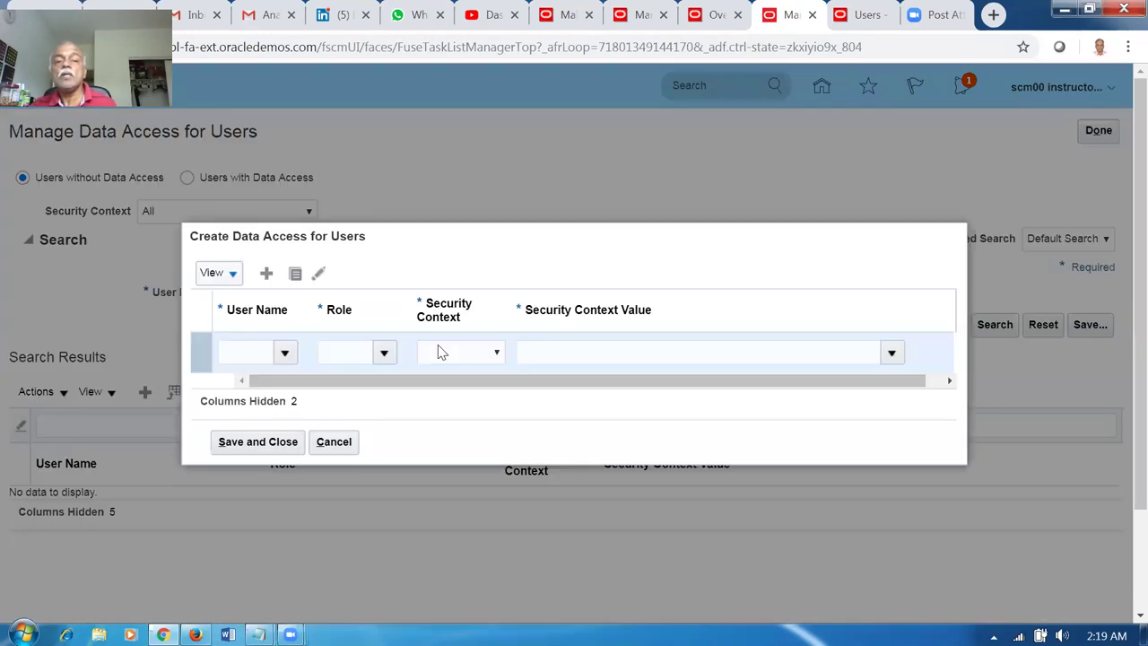
pyautogui.click(257, 348)
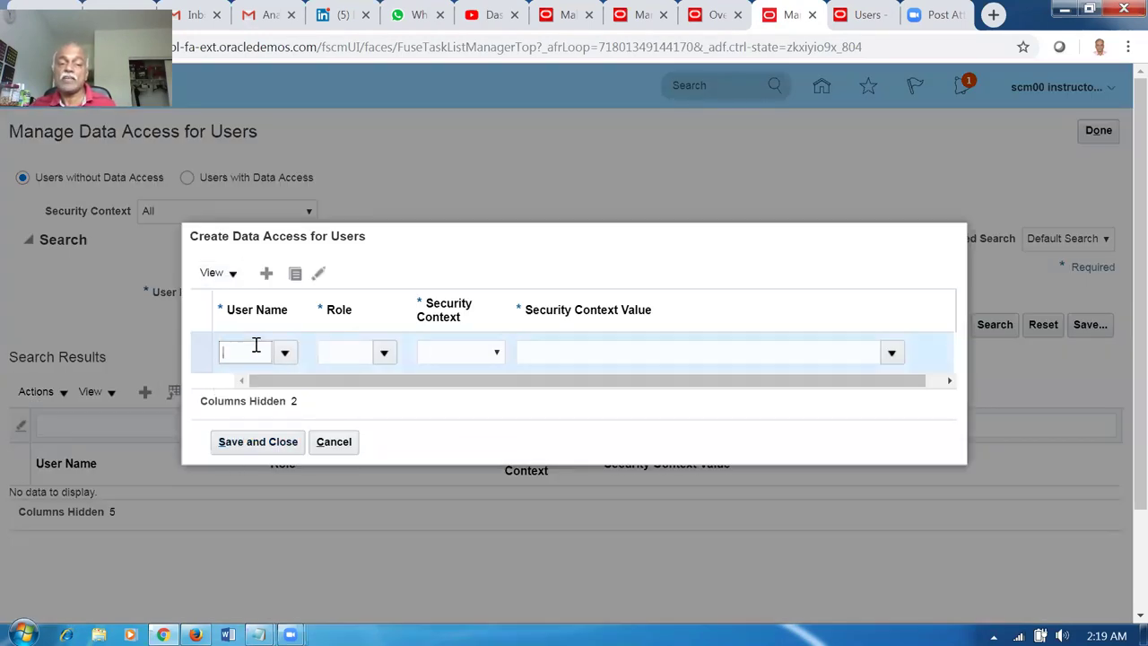
pyautogui.write('scm00')
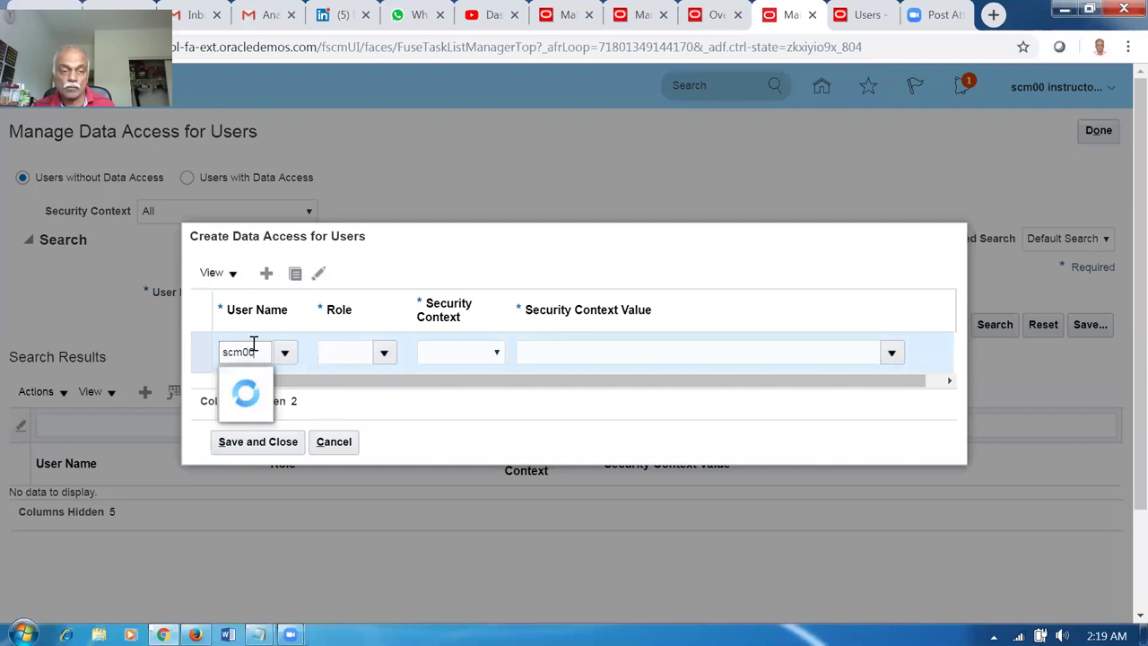
pyautogui.press('Tab')
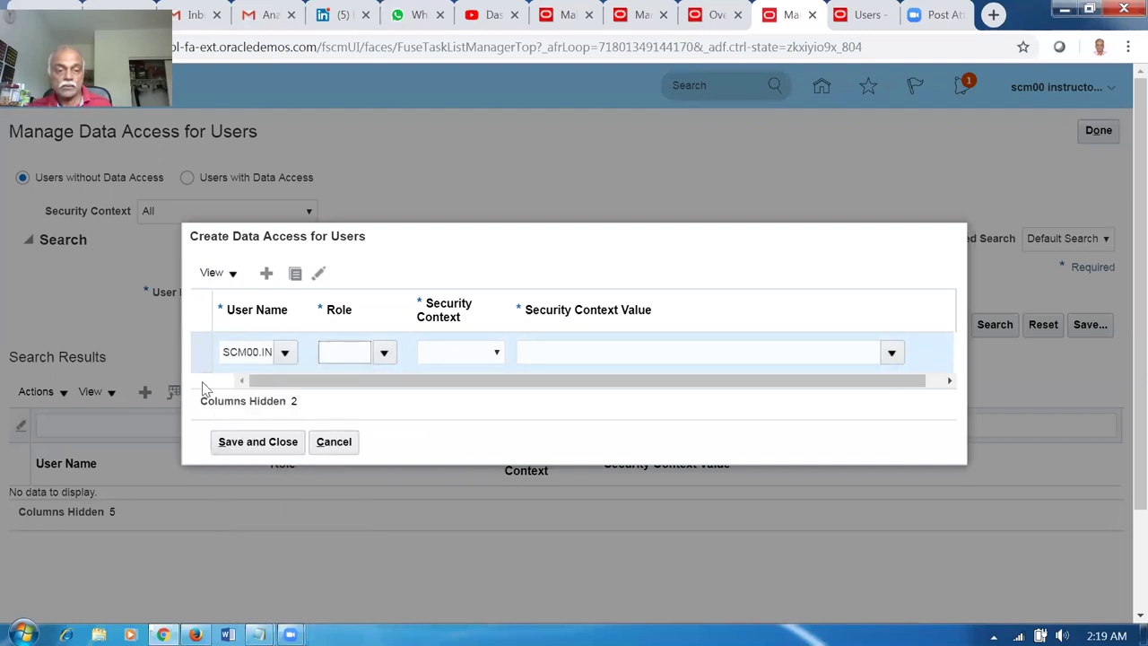
pyautogui.click(250, 354)
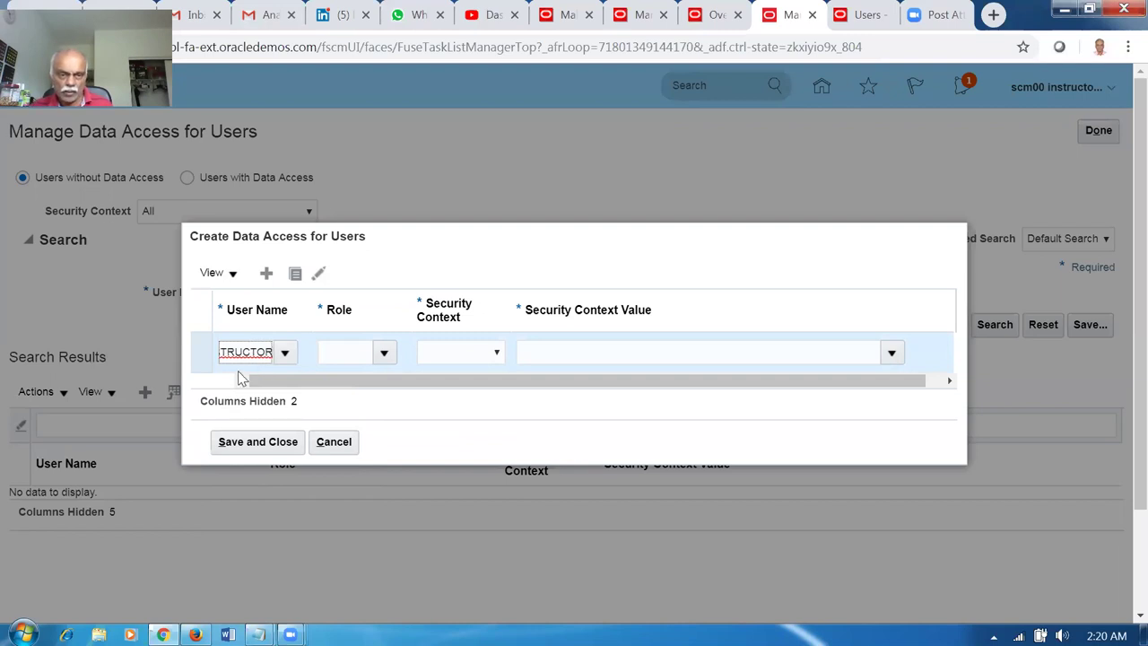
pyautogui.click(359, 354)
pyautogui.write('inv')
pyautogui.press('Tab')
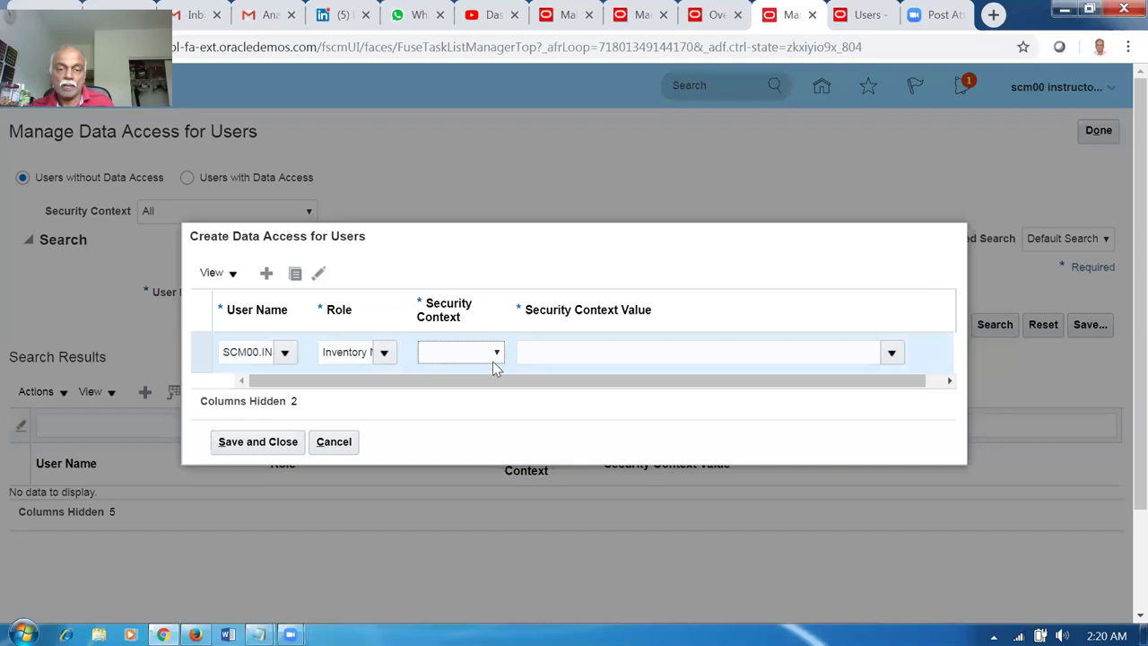
pyautogui.click(480, 352)
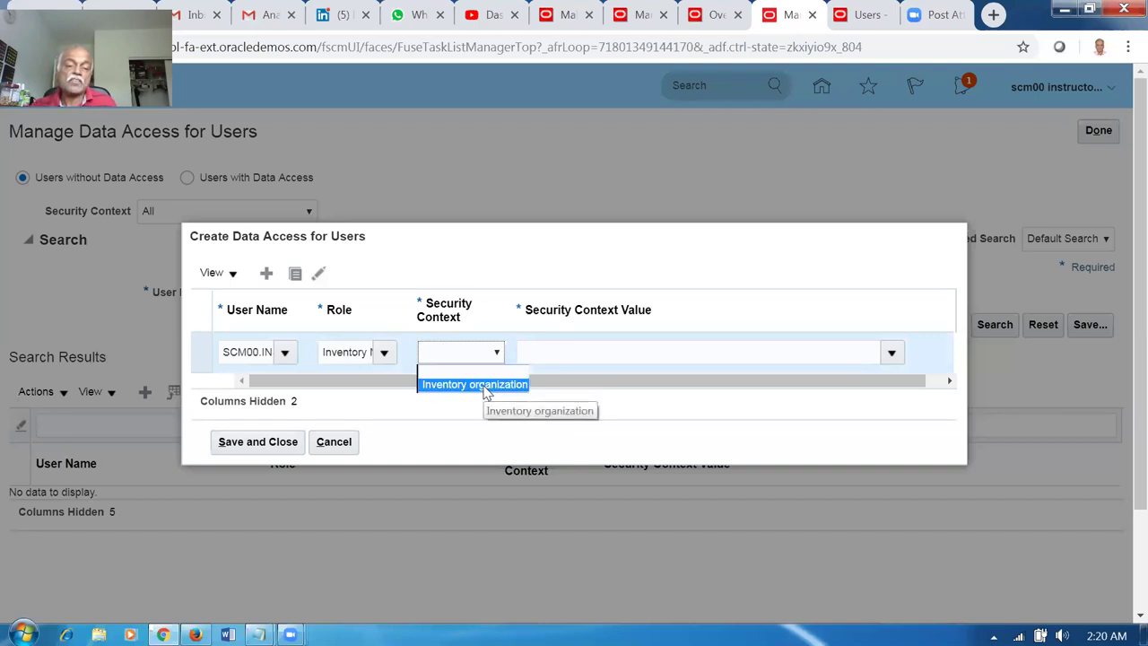
pyautogui.click(485, 386)
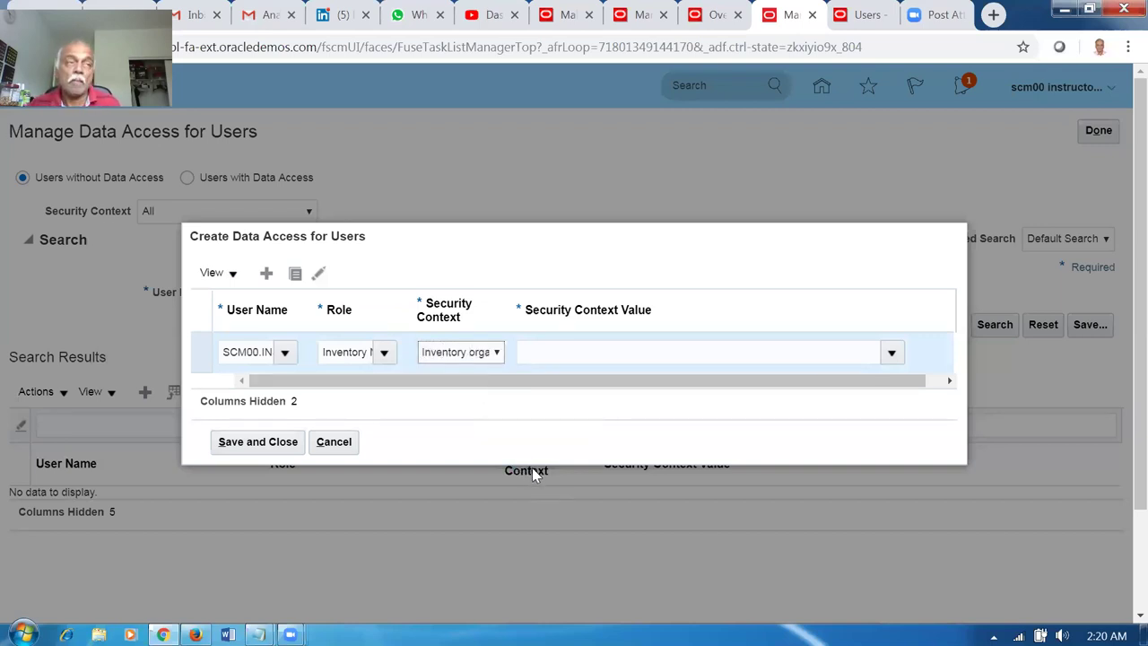
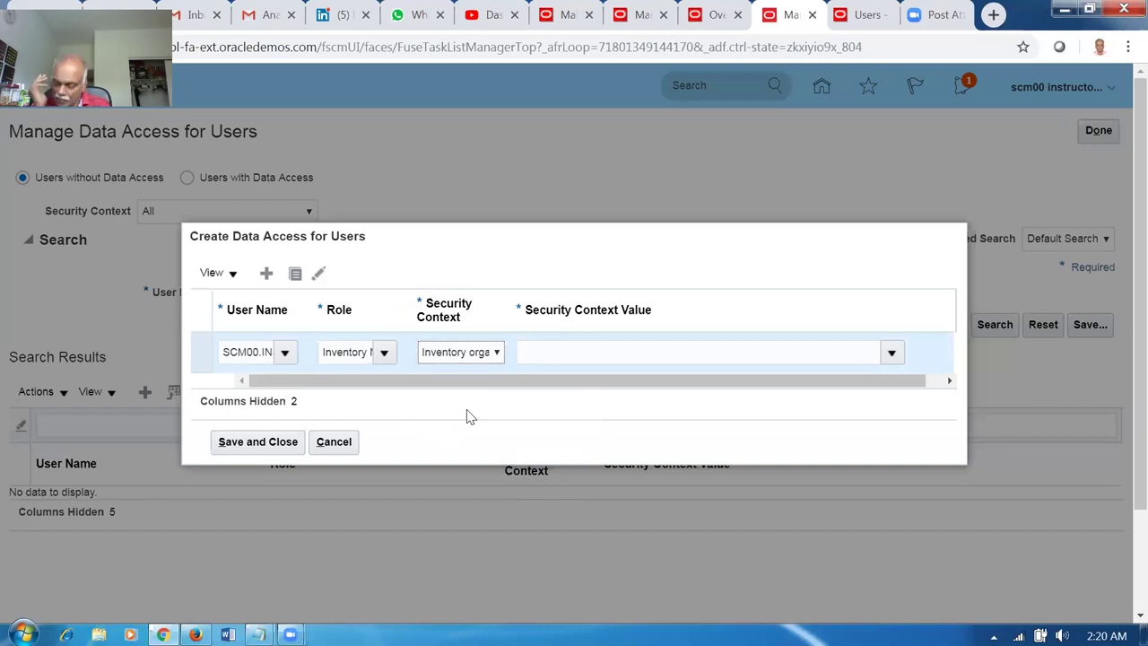
# Set organization 002 on the Inventory Manager access row and add a new empty row.
pyautogui.click(564, 357)
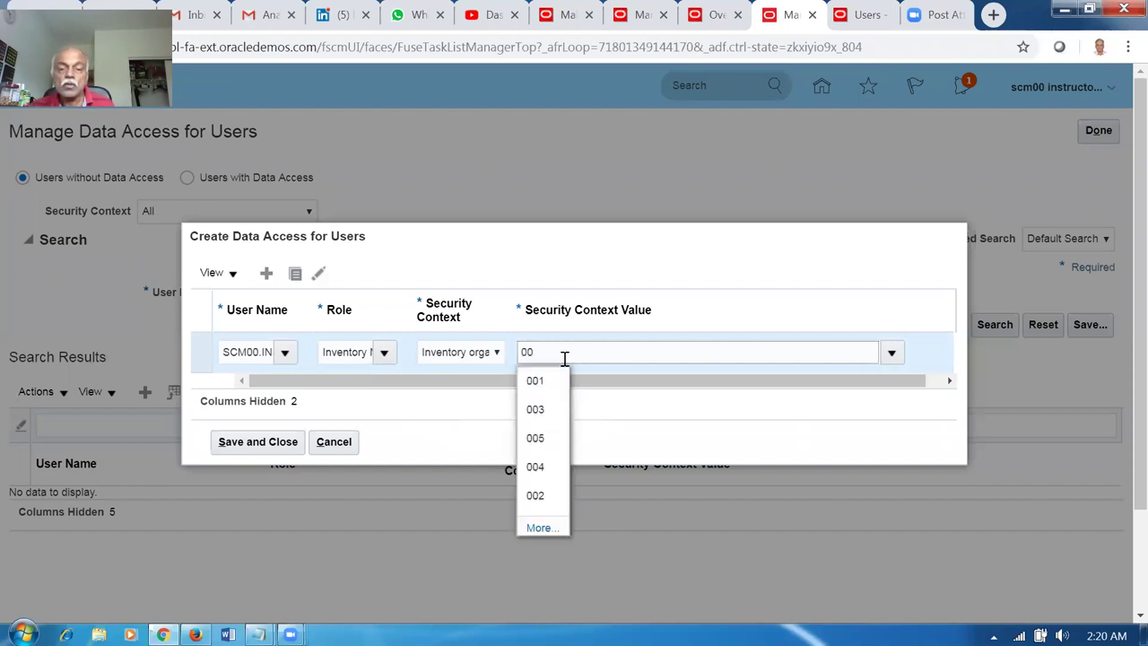
pyautogui.click(536, 495)
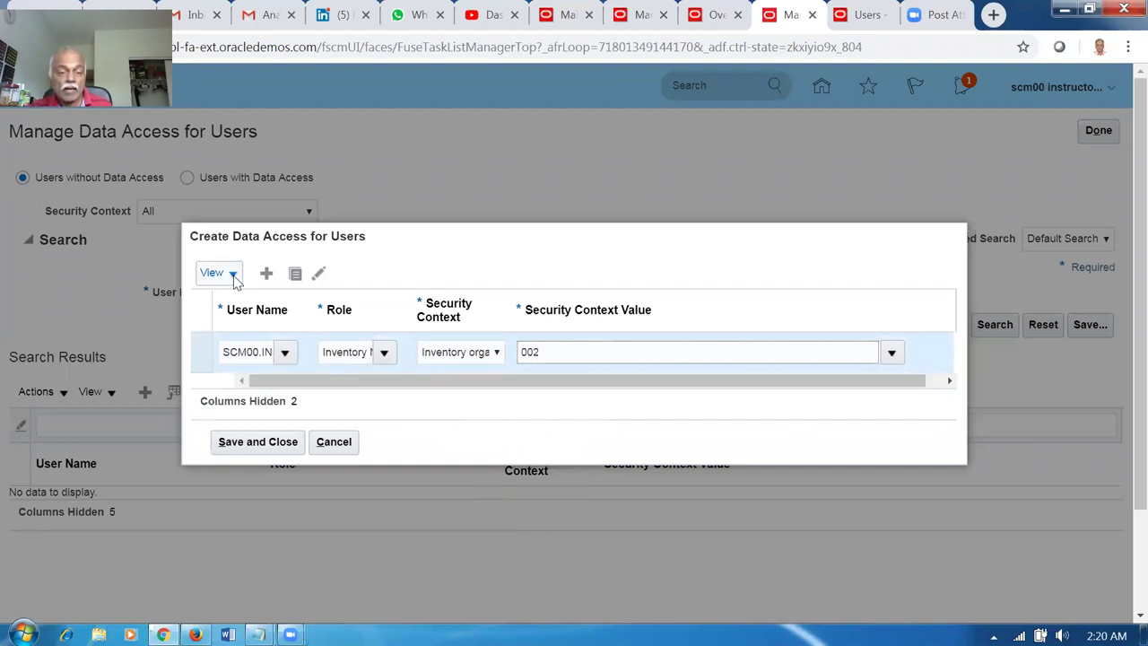
pyautogui.click(267, 273)
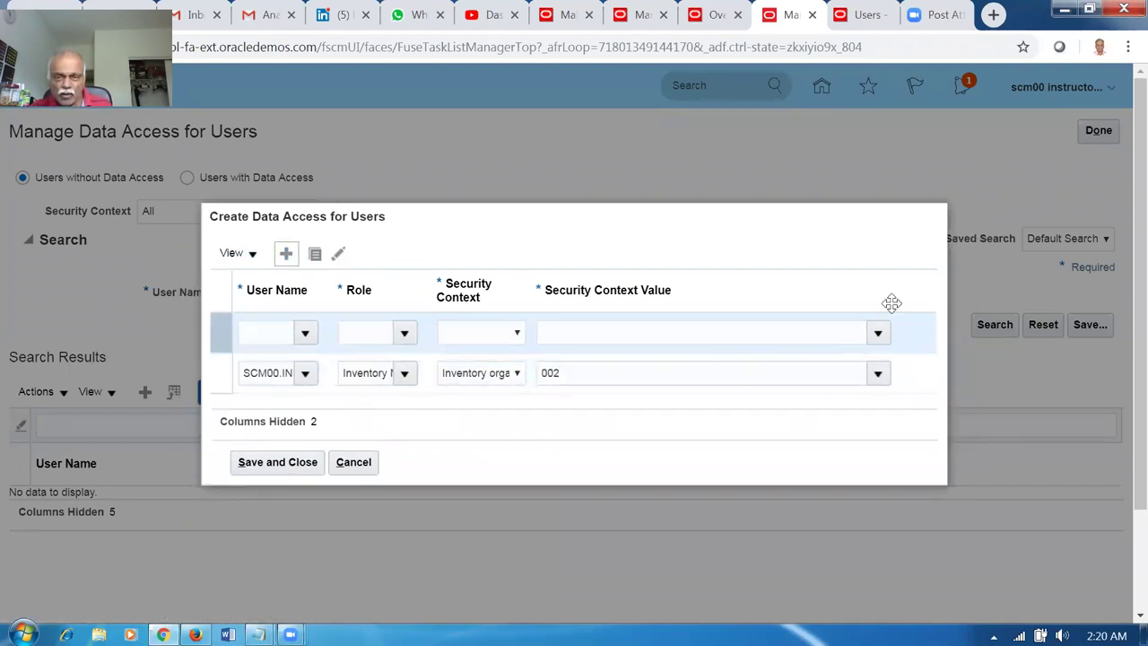
pyautogui.click(218, 335)
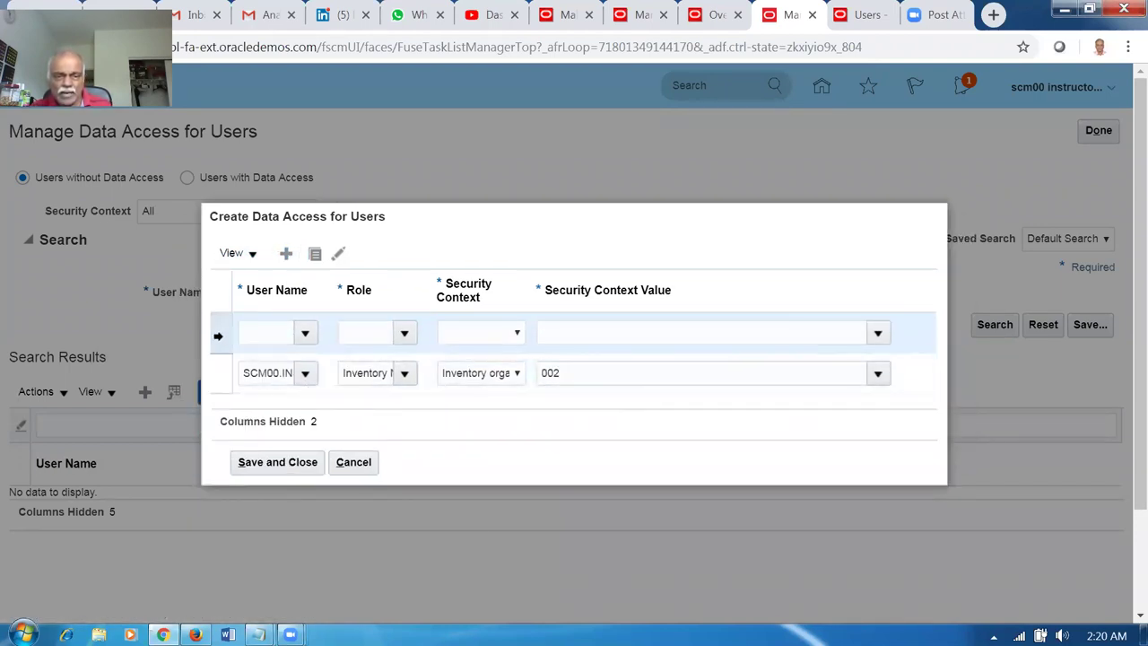
# Assign the instructor user to the new row, clear the unmatched role, then go to Users.
pyautogui.click(265, 333)
pyautogui.write('scm00')
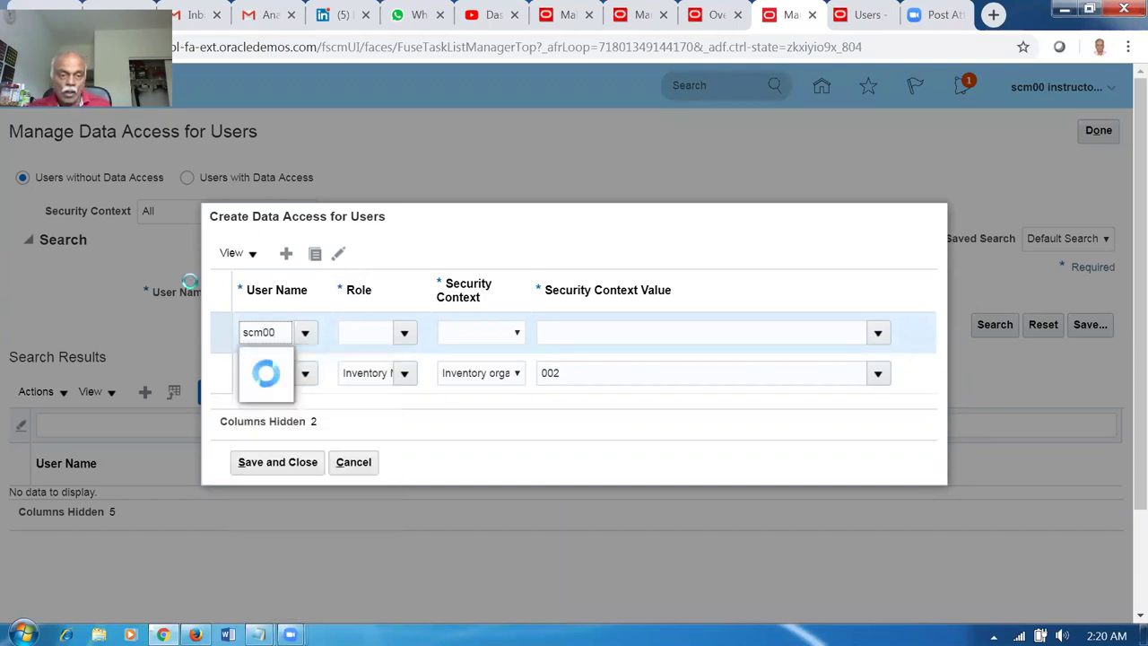
pyautogui.click(344, 359)
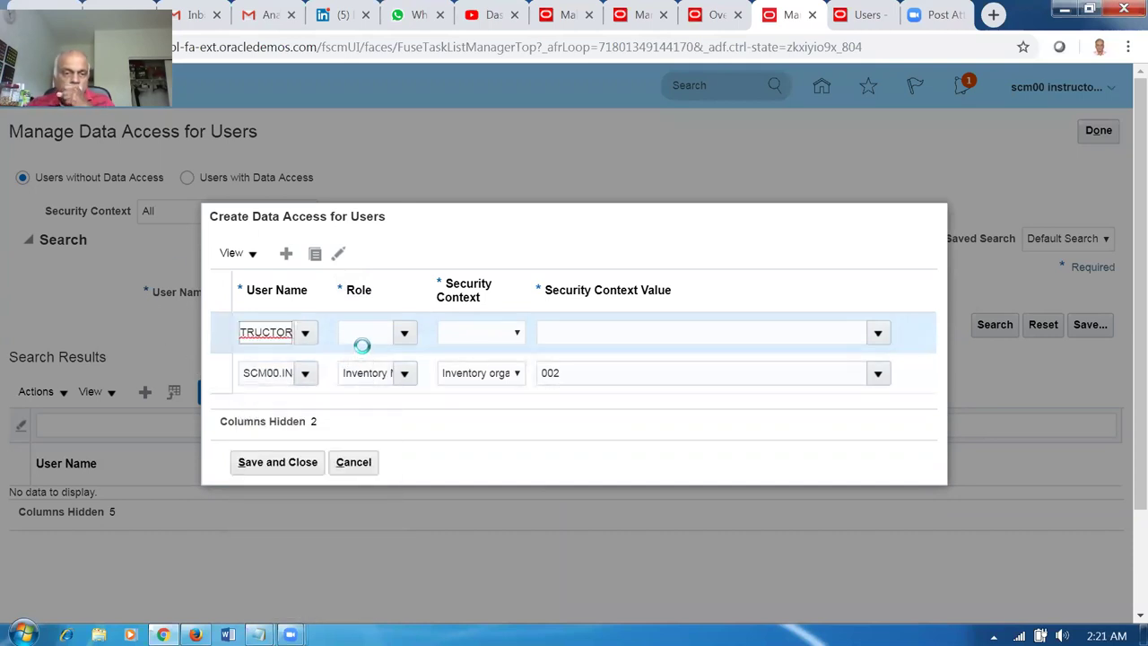
pyautogui.click(358, 336)
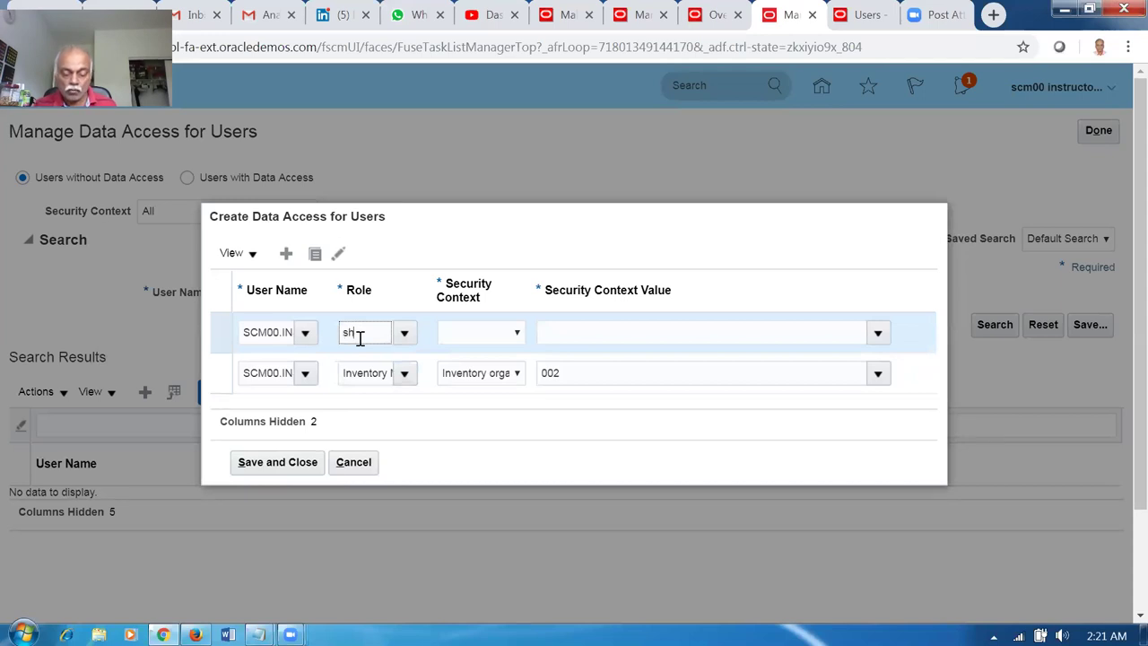
pyautogui.write('i')
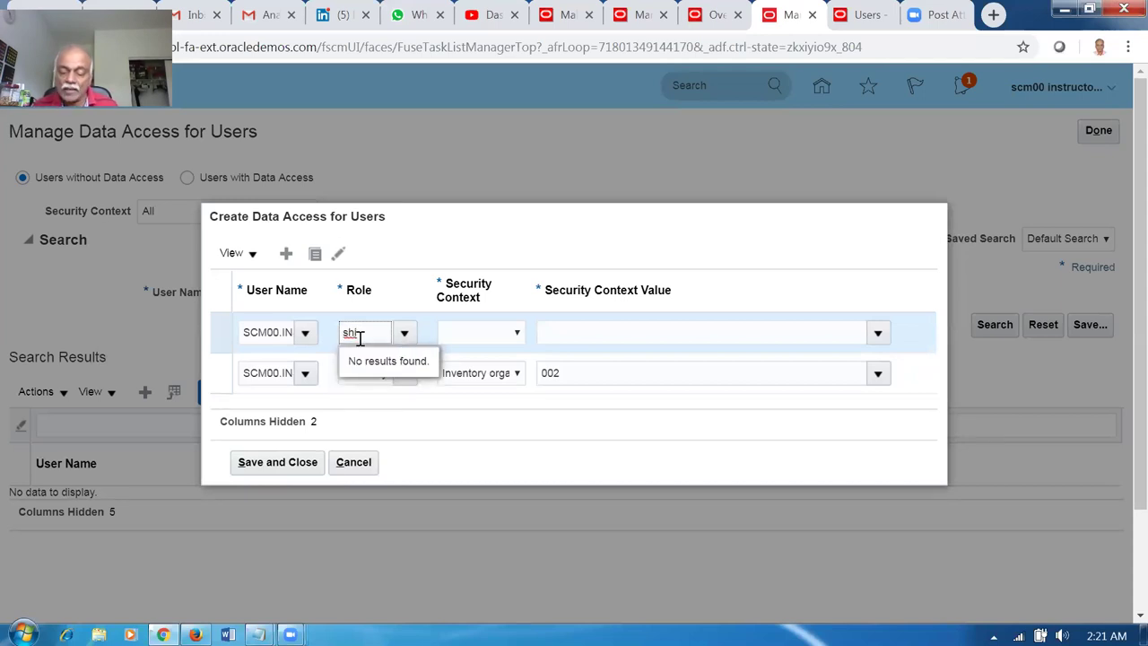
pyautogui.press('BackSpace')
pyautogui.press('BackSpace')
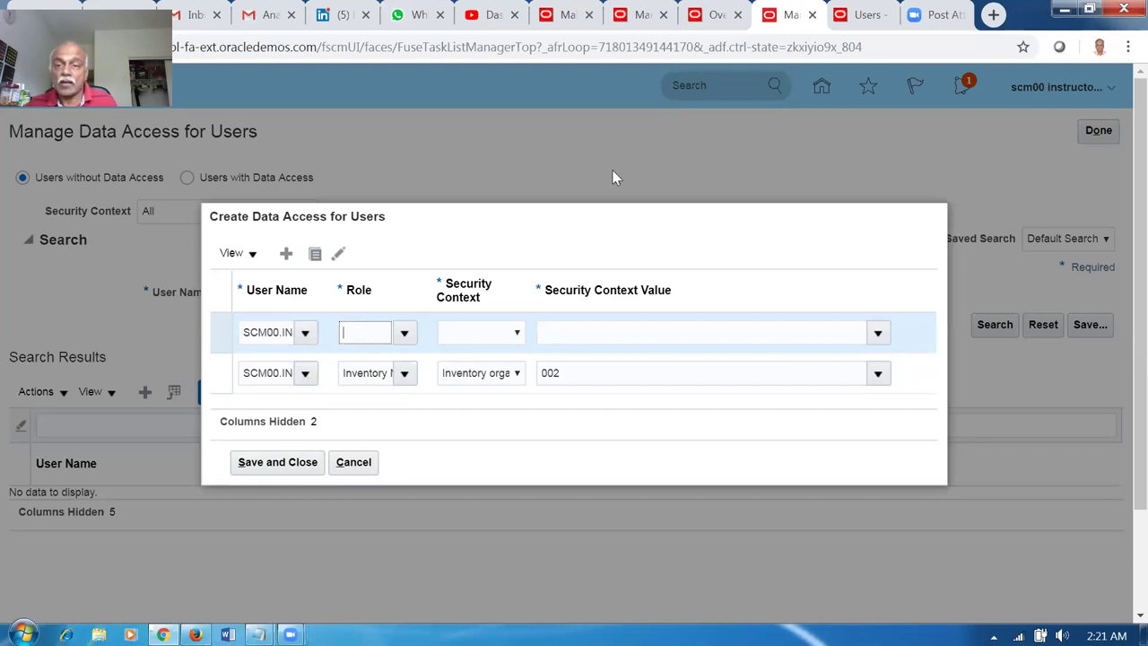
pyautogui.click(867, 14)
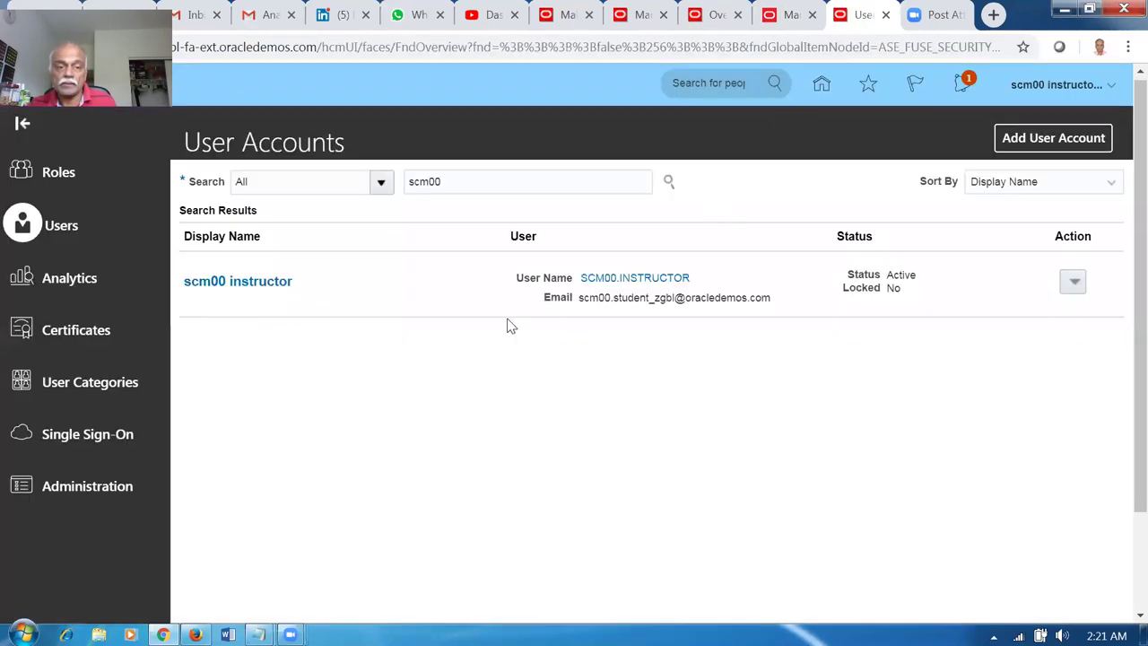
# Open the instructor's account for editing and search roles for 'ship'.
pyautogui.click(244, 284)
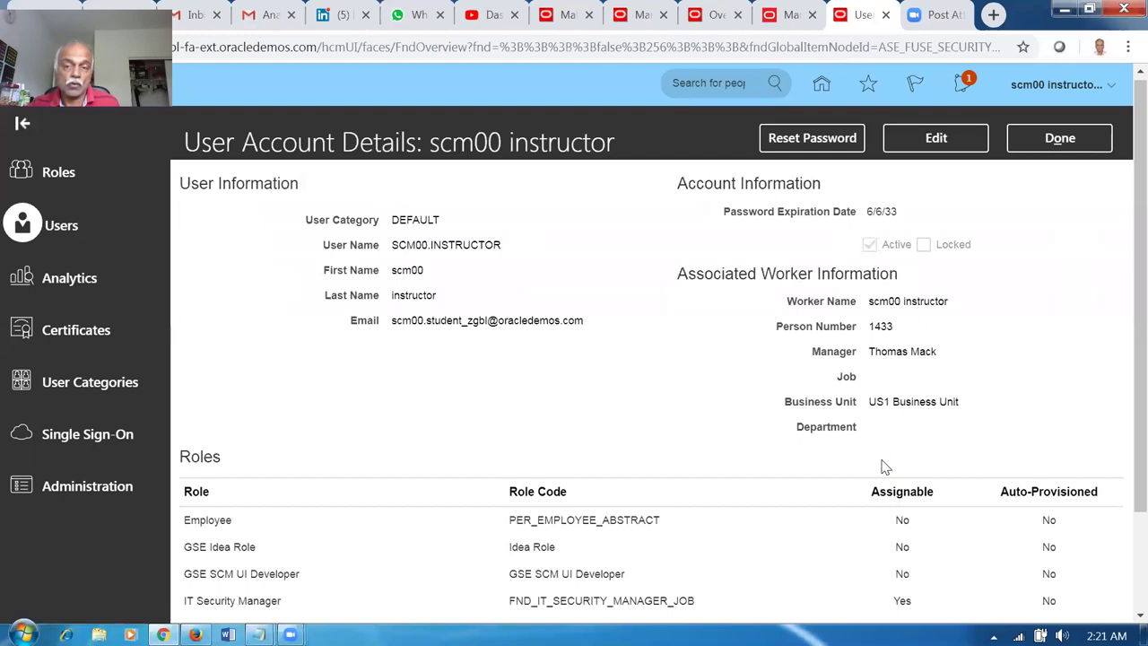
pyautogui.click(951, 148)
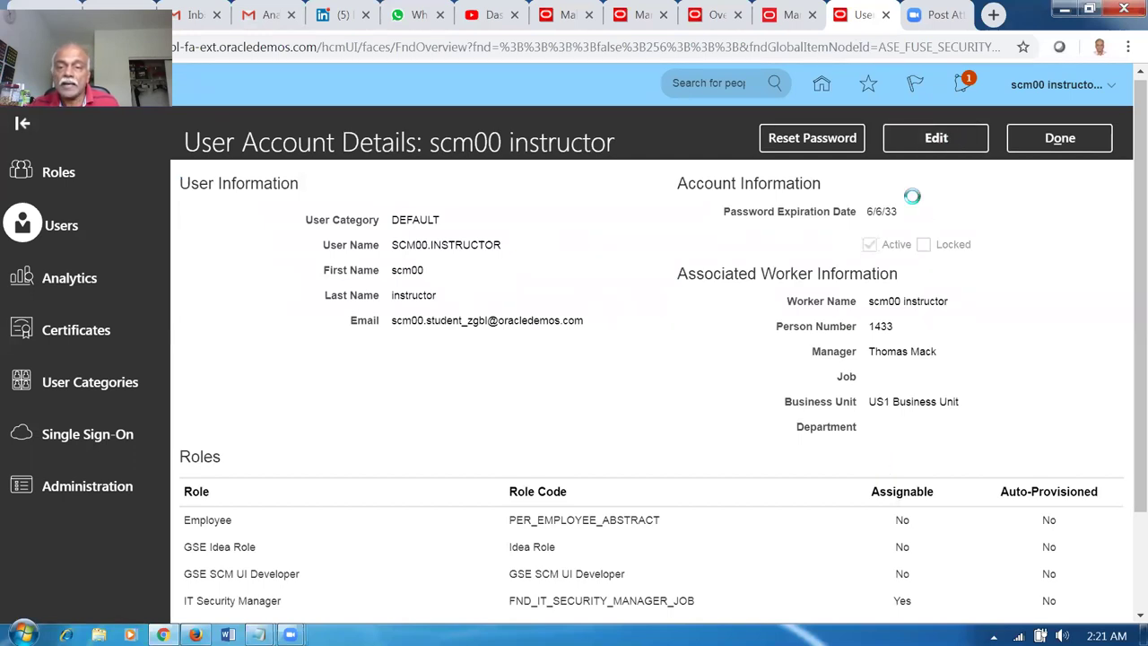
pyautogui.click(922, 544)
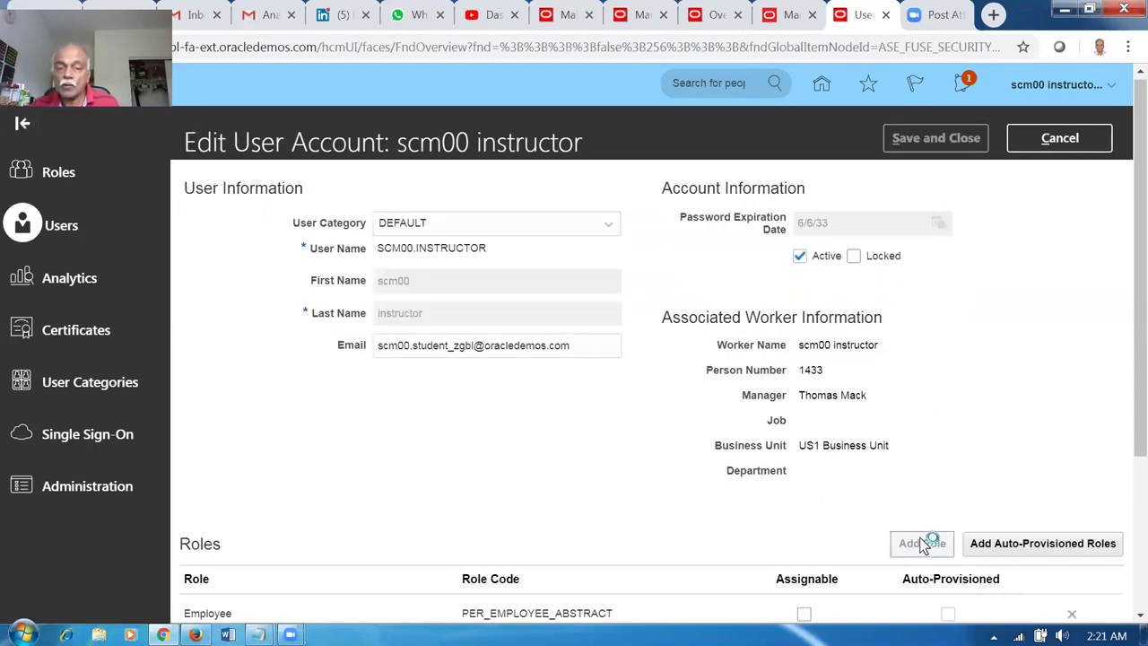
pyautogui.write('ship')
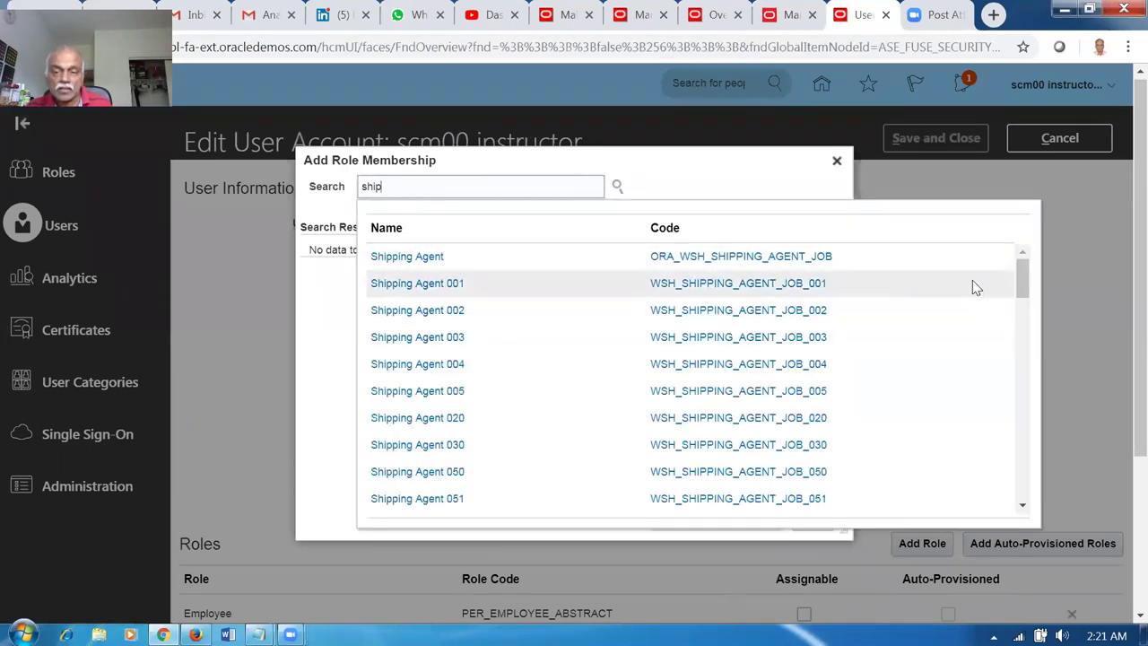
pyautogui.moveTo(1022, 275); pyautogui.dragTo(1042, 366)
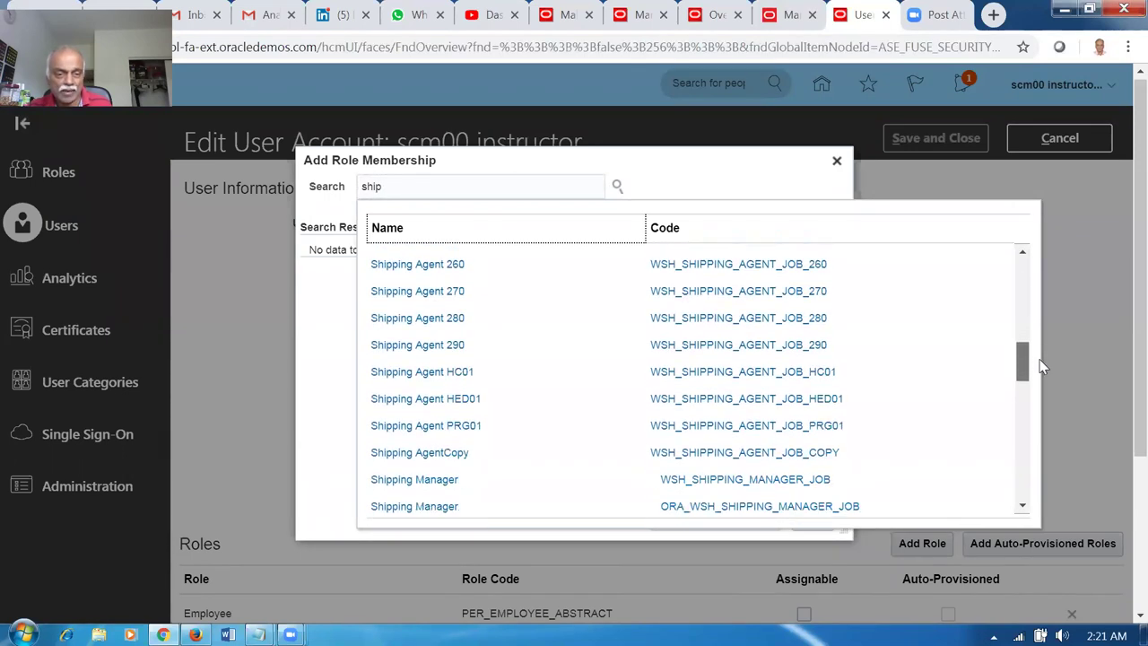
pyautogui.click(540, 506)
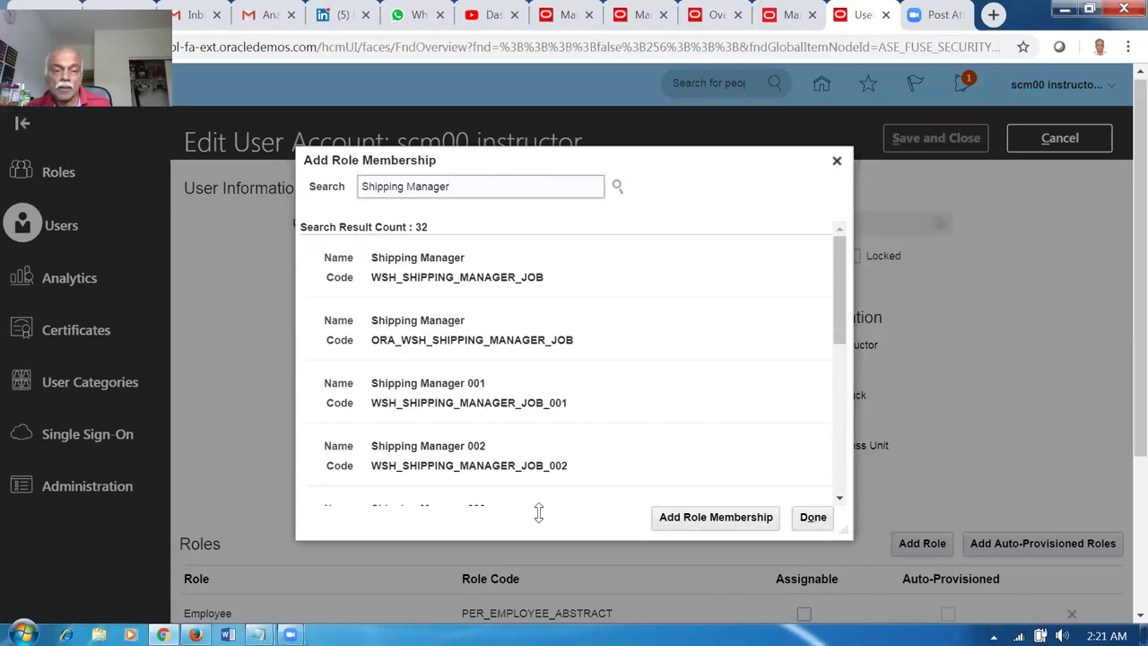
# Add the ORA_WSH_SHIPPING_MANAGER_JOB Shipping Manager role and save the account.
pyautogui.click(636, 338)
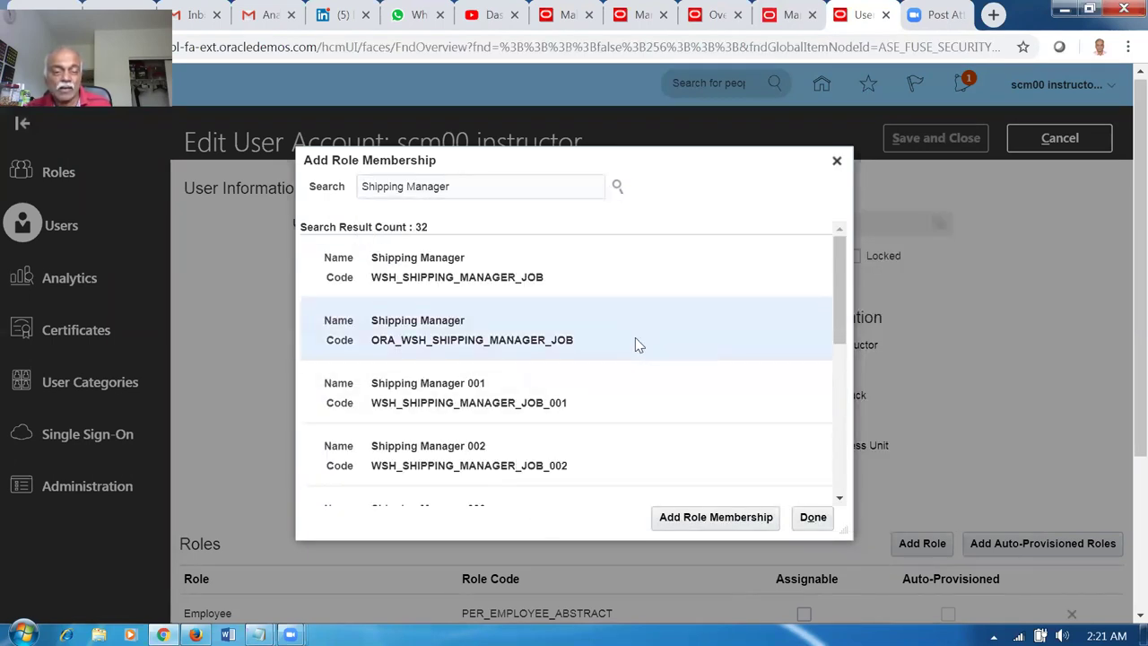
pyautogui.click(722, 517)
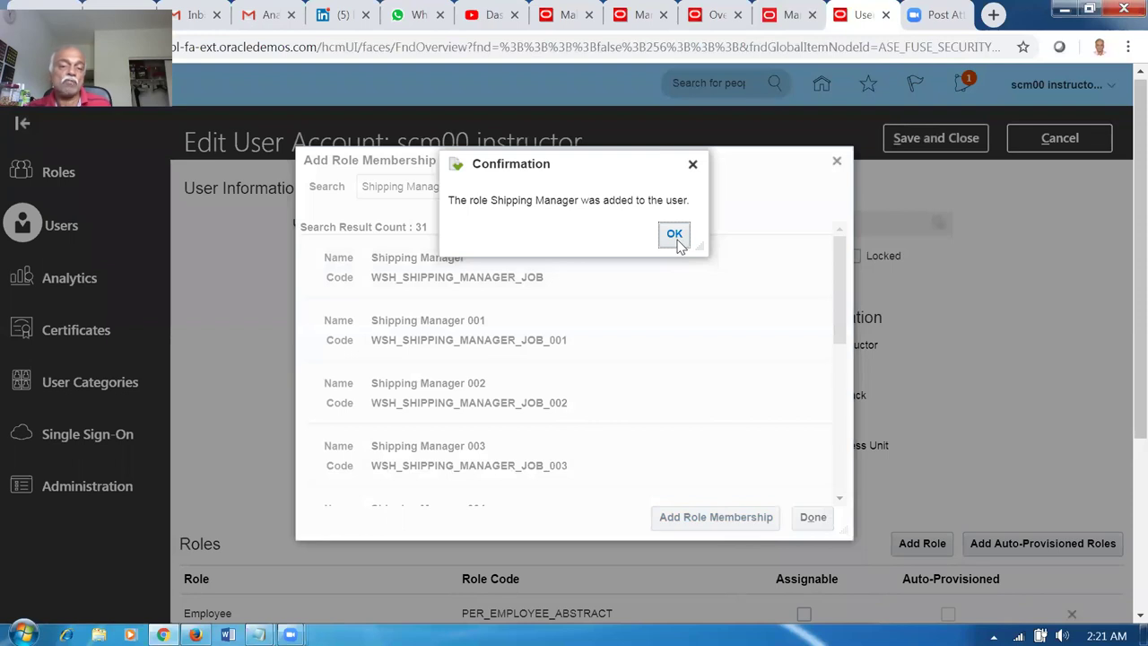
pyautogui.click(677, 237)
pyautogui.click(812, 518)
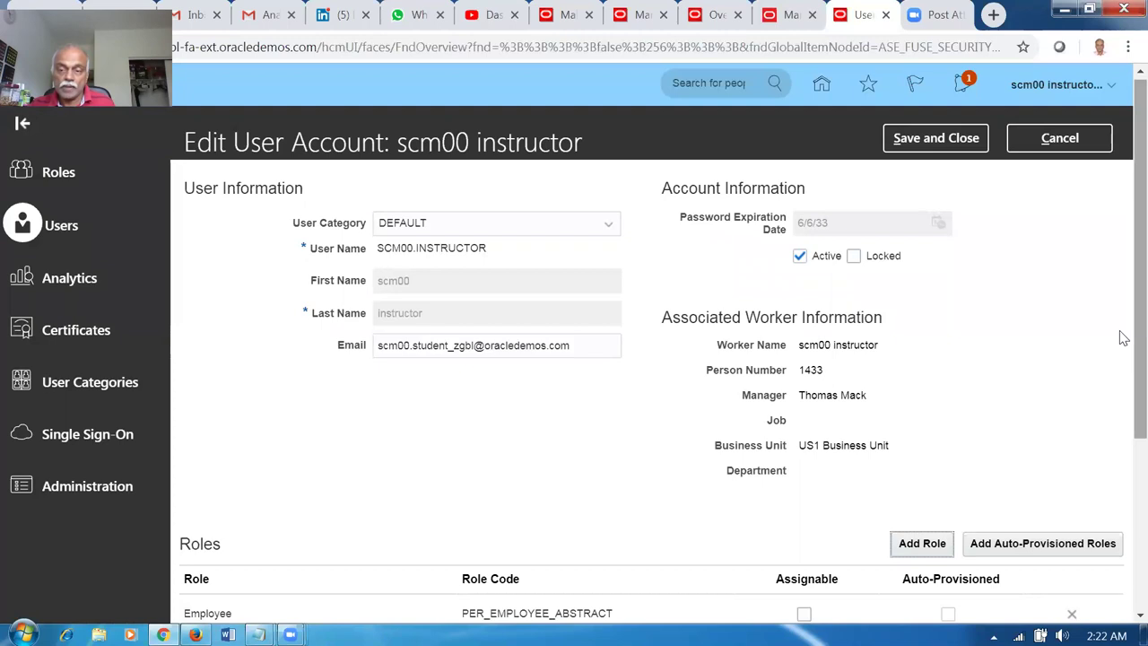
pyautogui.scroll(-3, 1124, 338)
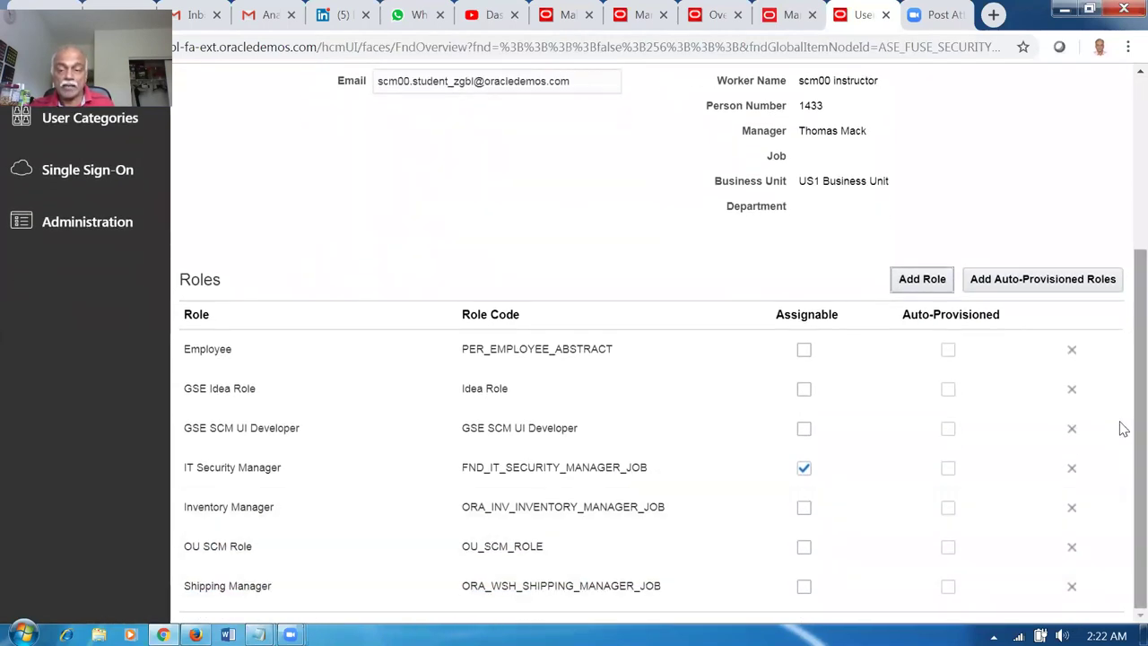
pyautogui.scroll(3, 1123, 428)
pyautogui.click(953, 143)
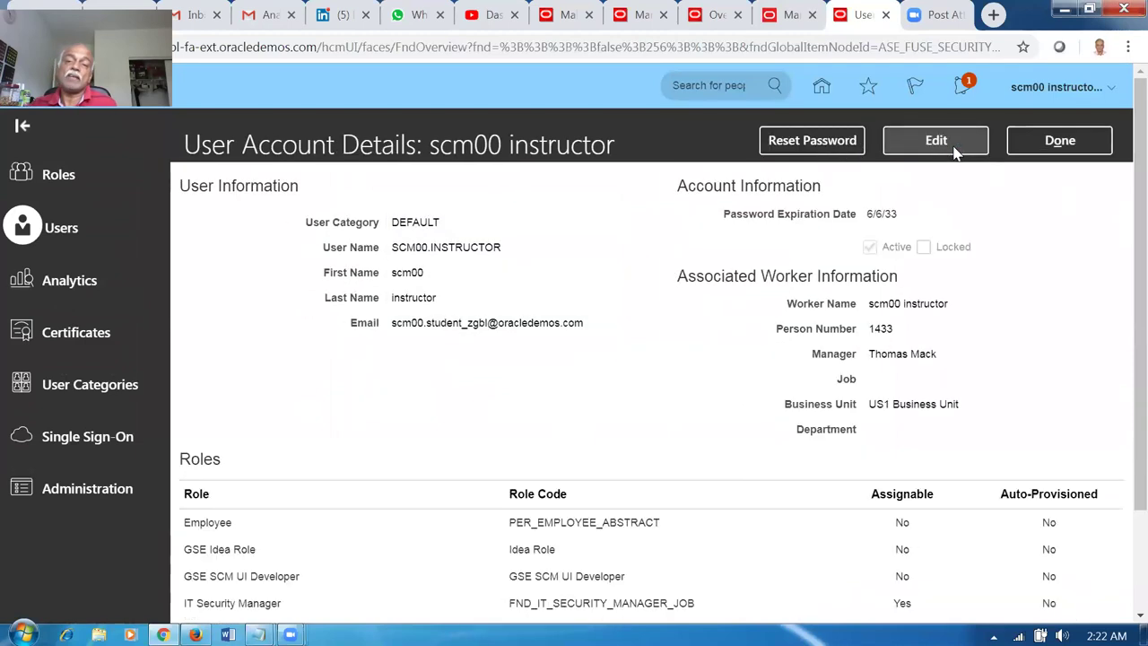
# Back in data access setup, search 'shi' and select the Shipping Manager role.
pyautogui.click(1059, 141)
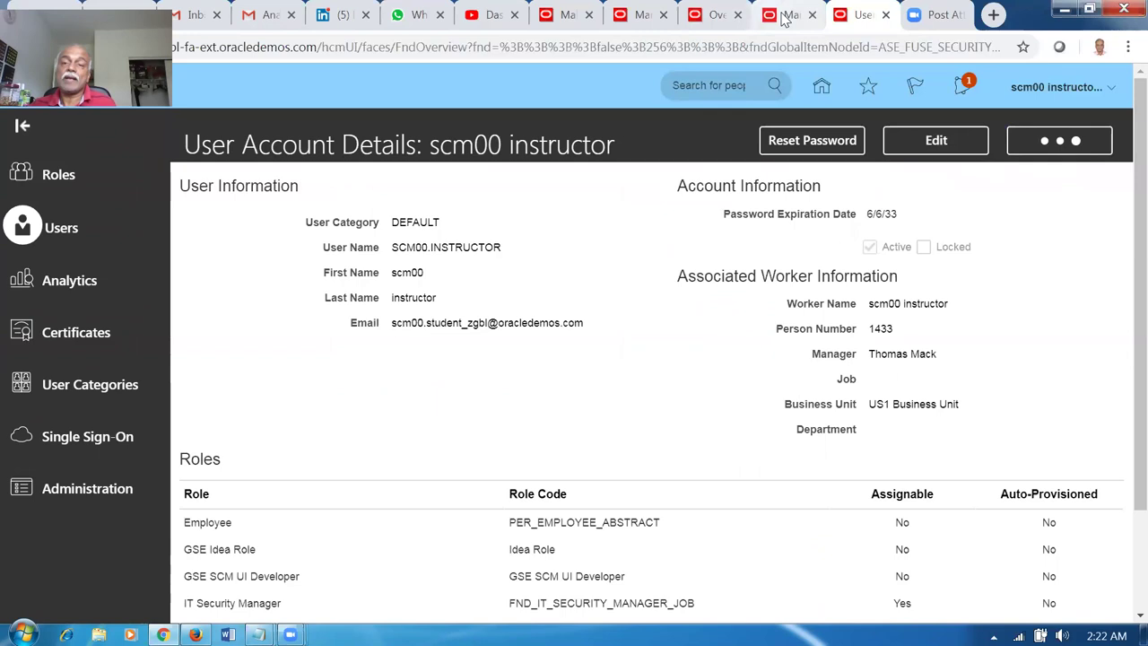
pyautogui.click(784, 20)
pyautogui.write('shi')
pyautogui.press('Tab')
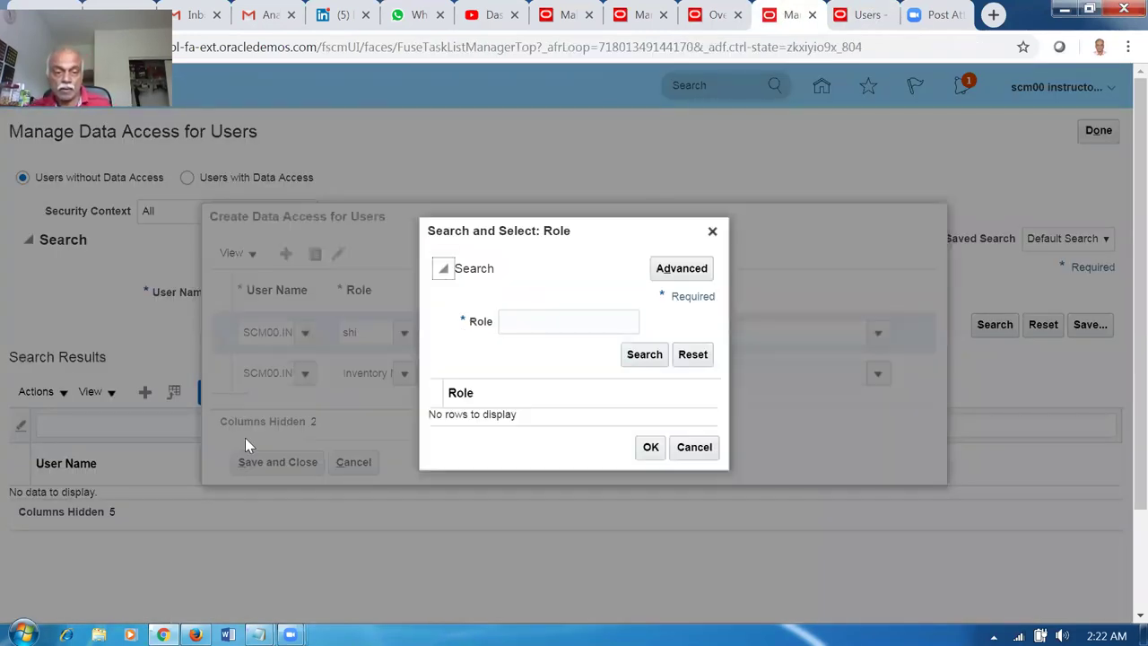
pyautogui.click(513, 325)
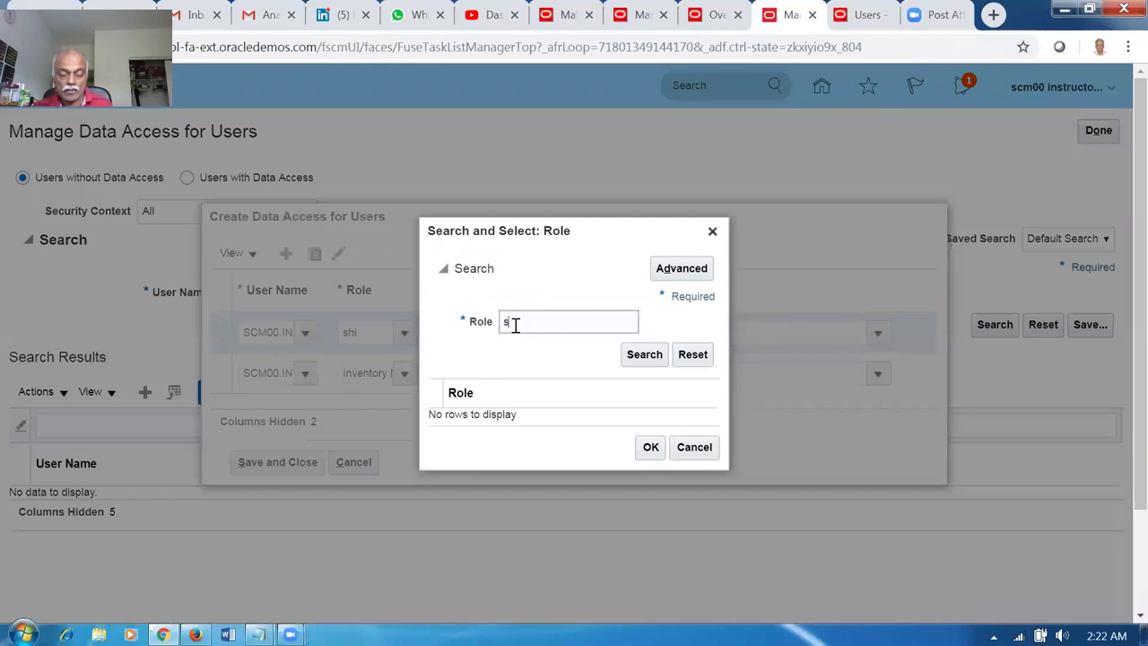
pyautogui.click(655, 361)
pyautogui.click(594, 422)
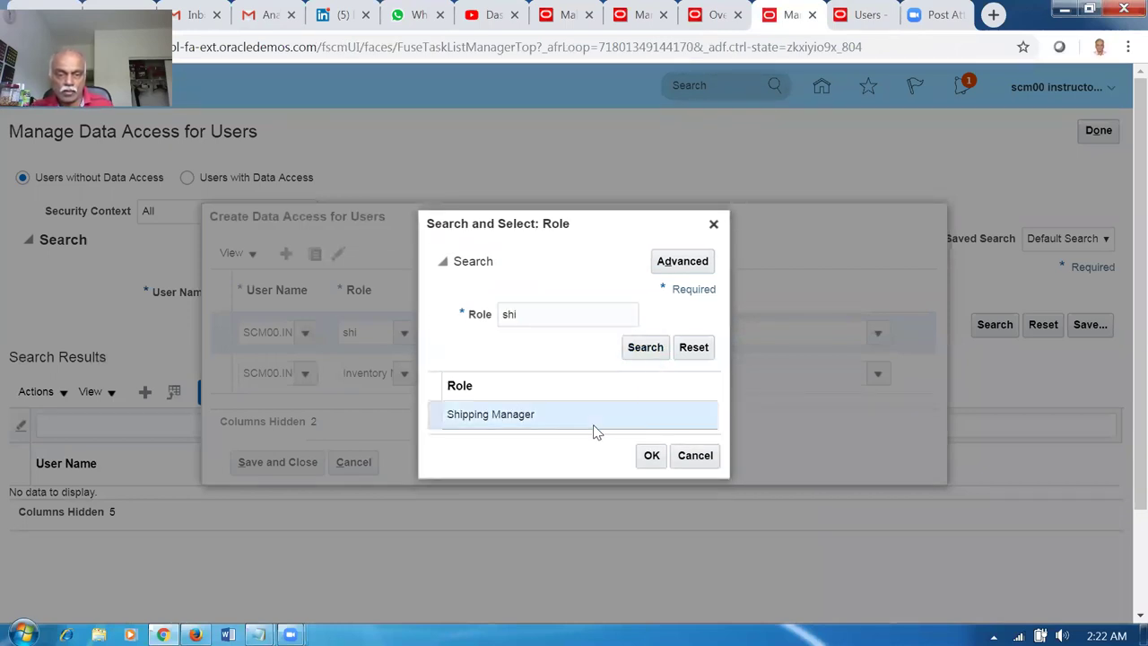
pyautogui.click(650, 455)
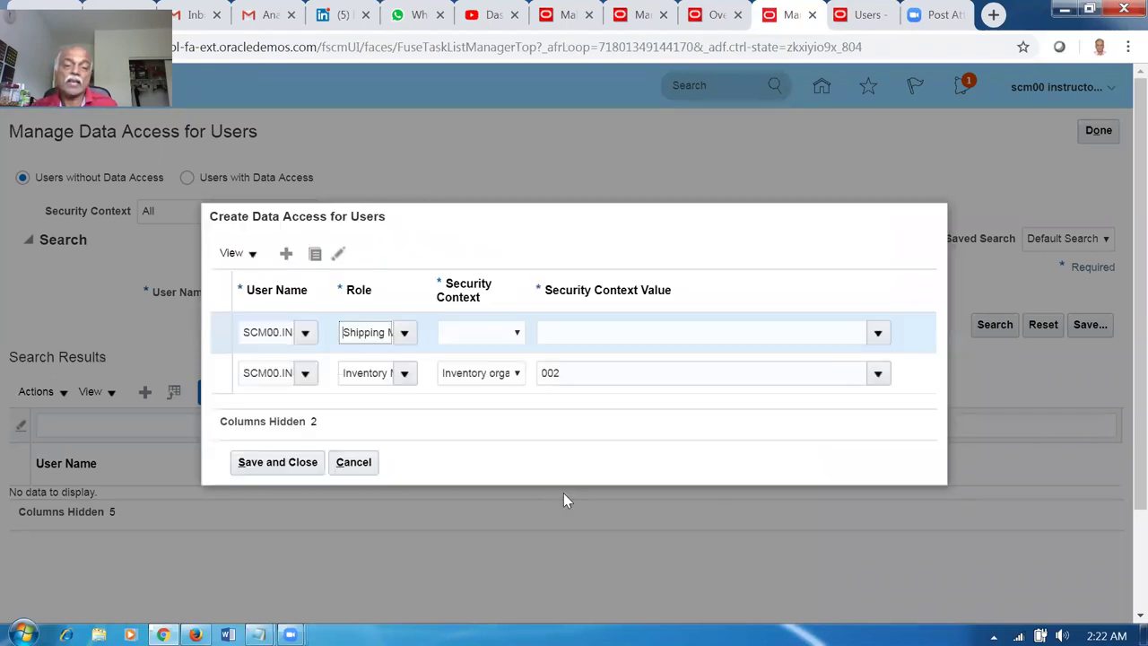
# Set the security context to Inventory organization 002 and save the data access rows.
pyautogui.click(477, 332)
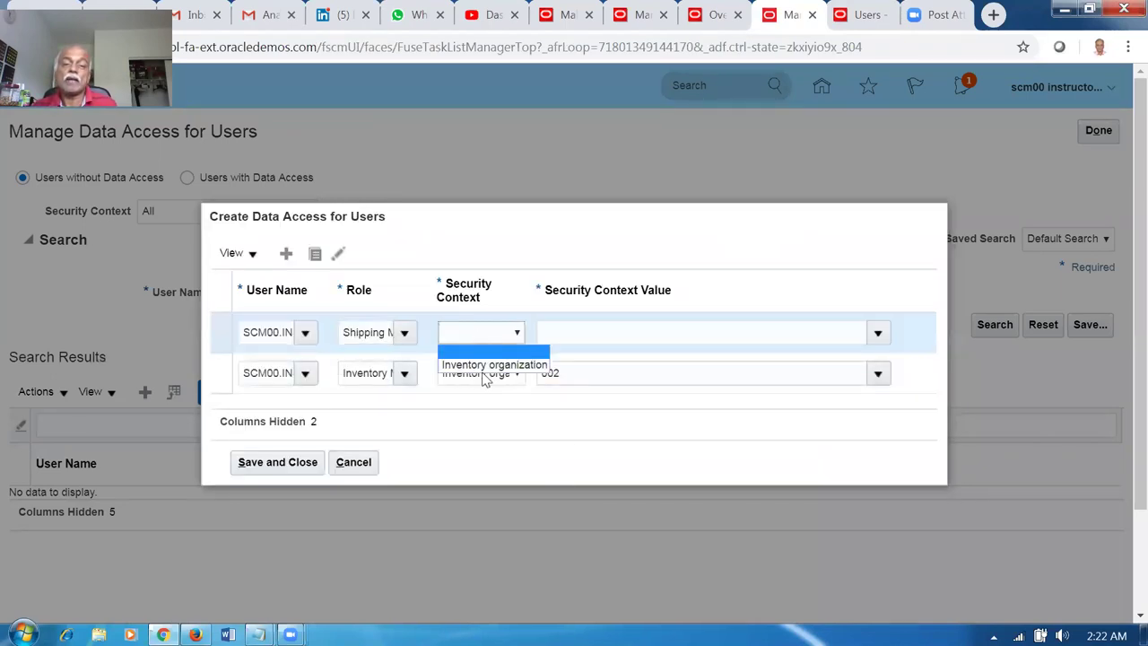
pyautogui.click(487, 363)
pyautogui.click(582, 336)
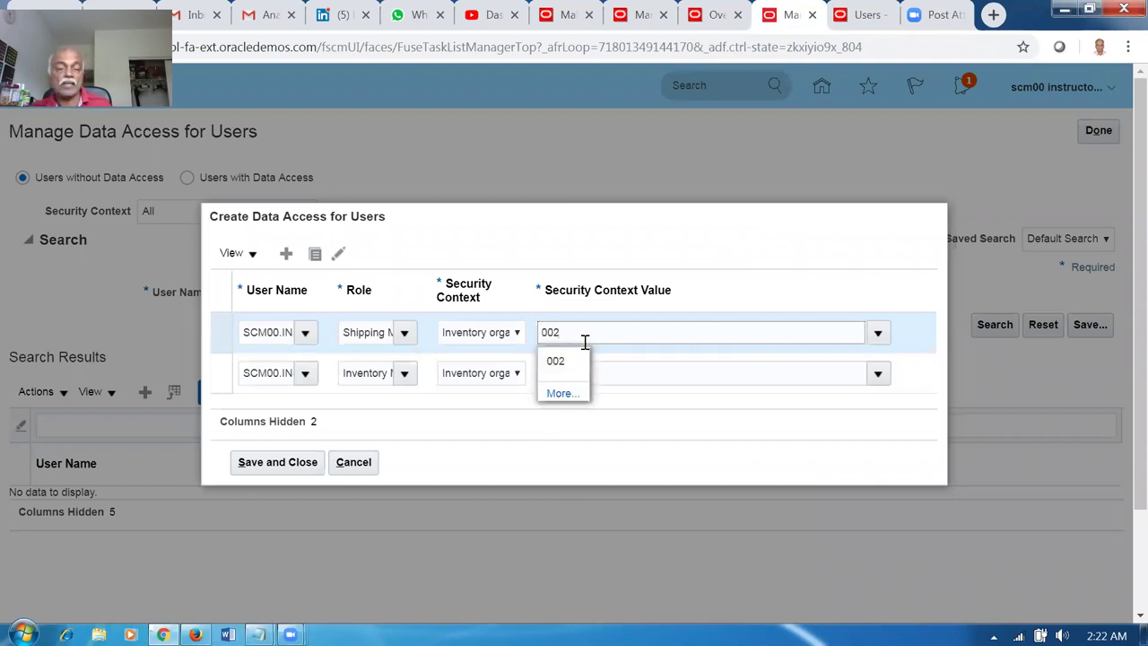
pyautogui.click(567, 362)
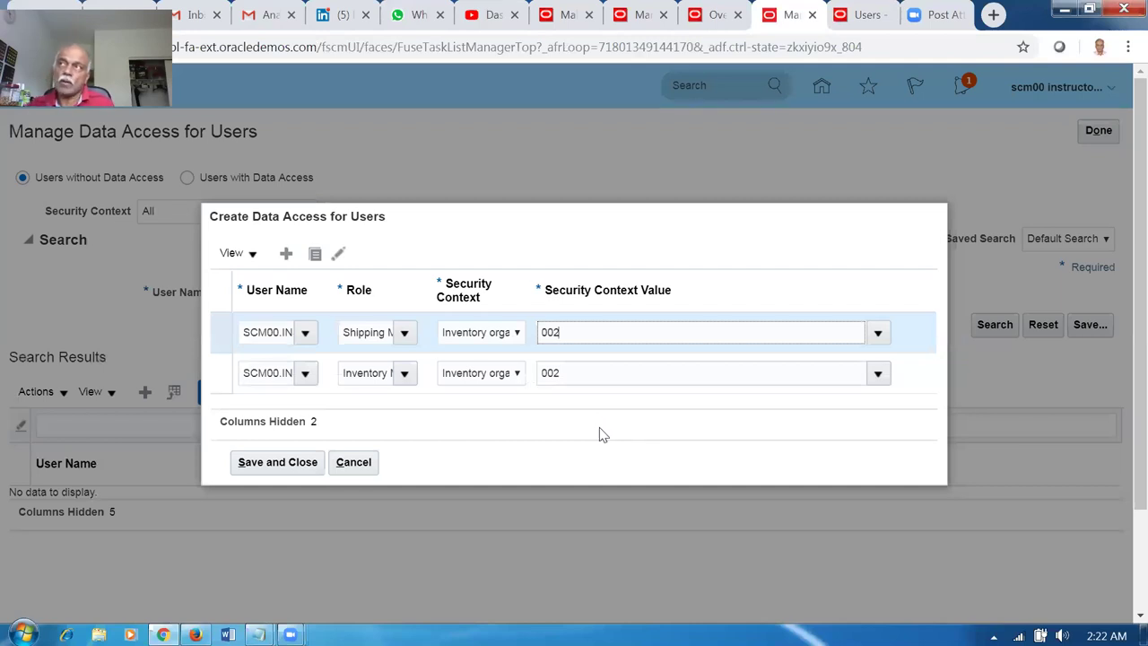
pyautogui.click(288, 468)
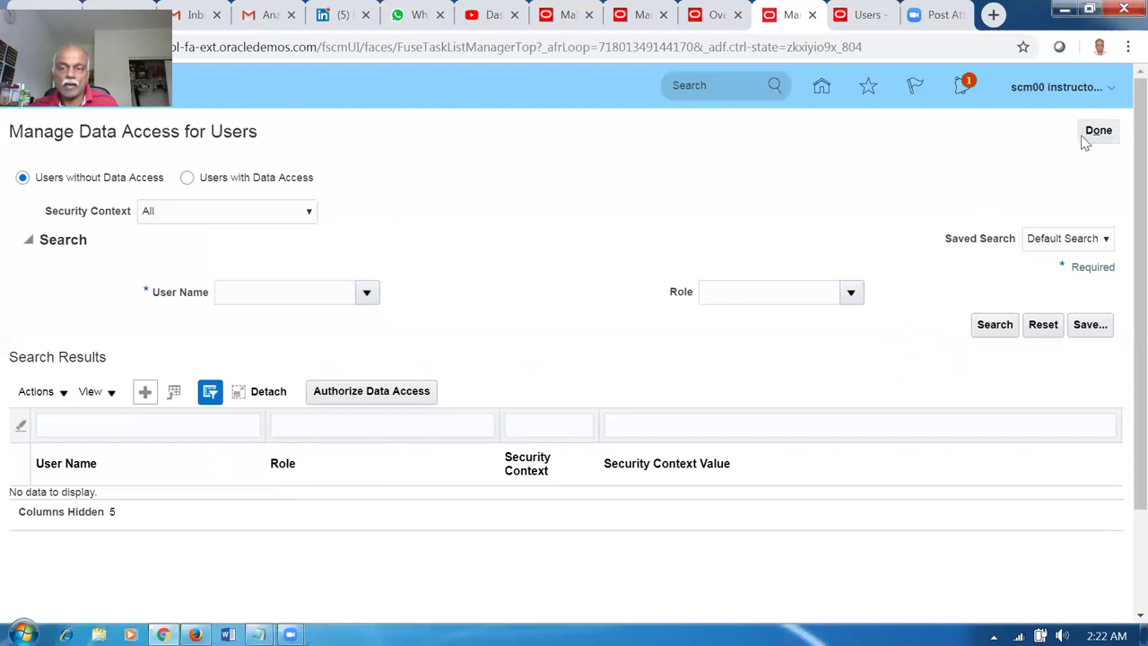
pyautogui.click(1098, 130)
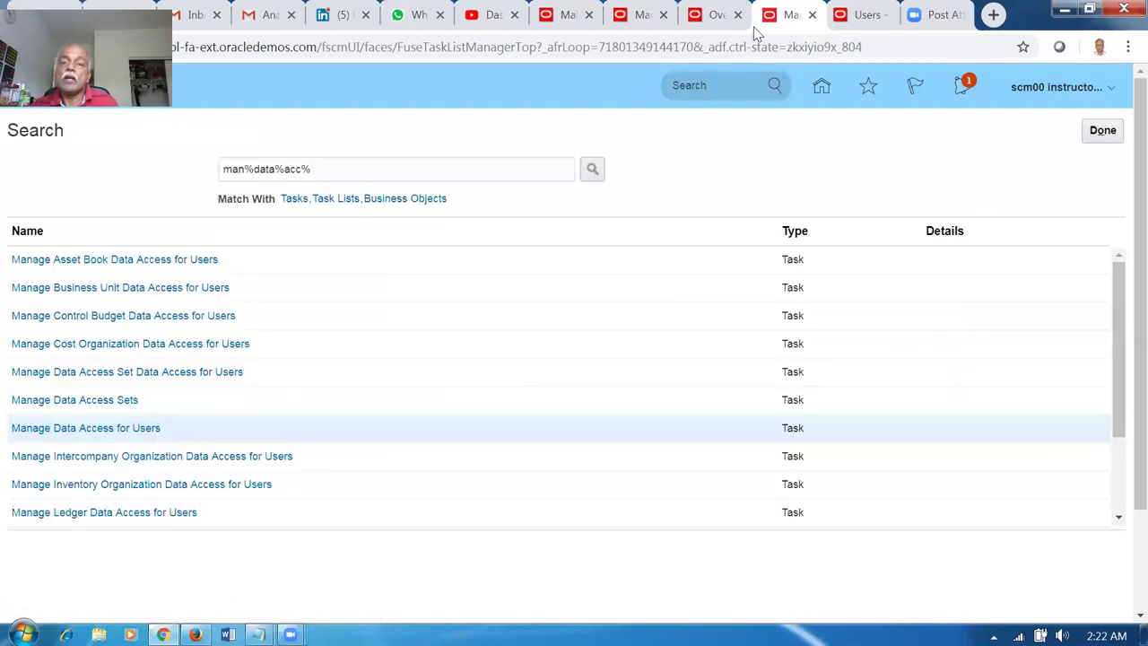
# Check transfer order 129044's status, then open Manage Shipment Lines from the dashboard.
pyautogui.click(713, 15)
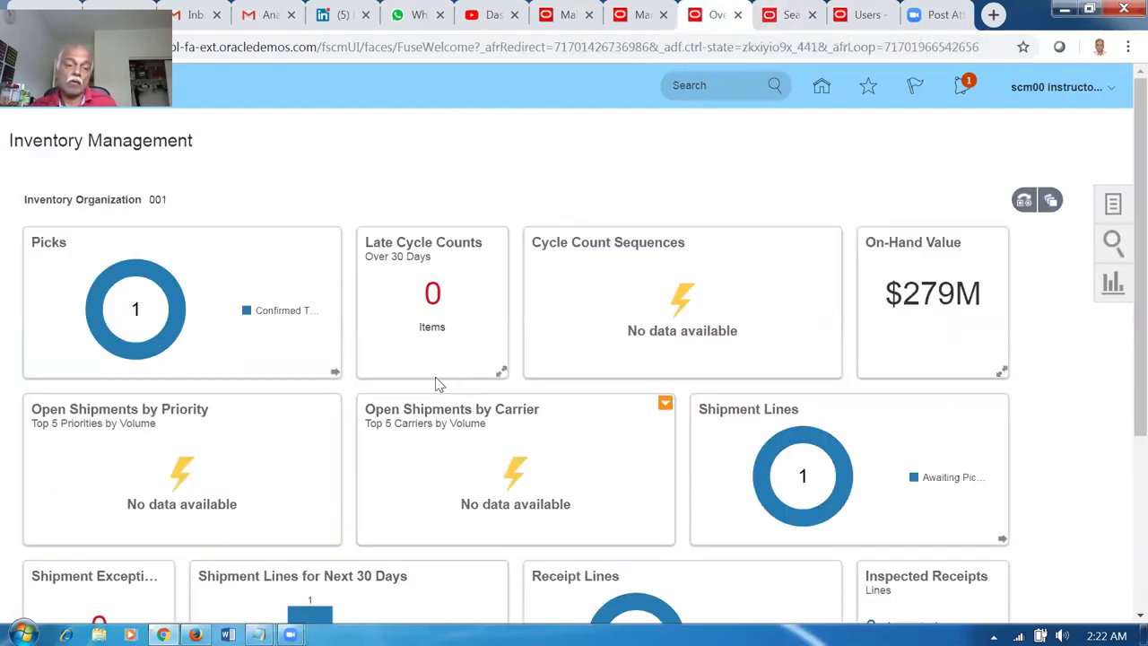
pyautogui.click(641, 15)
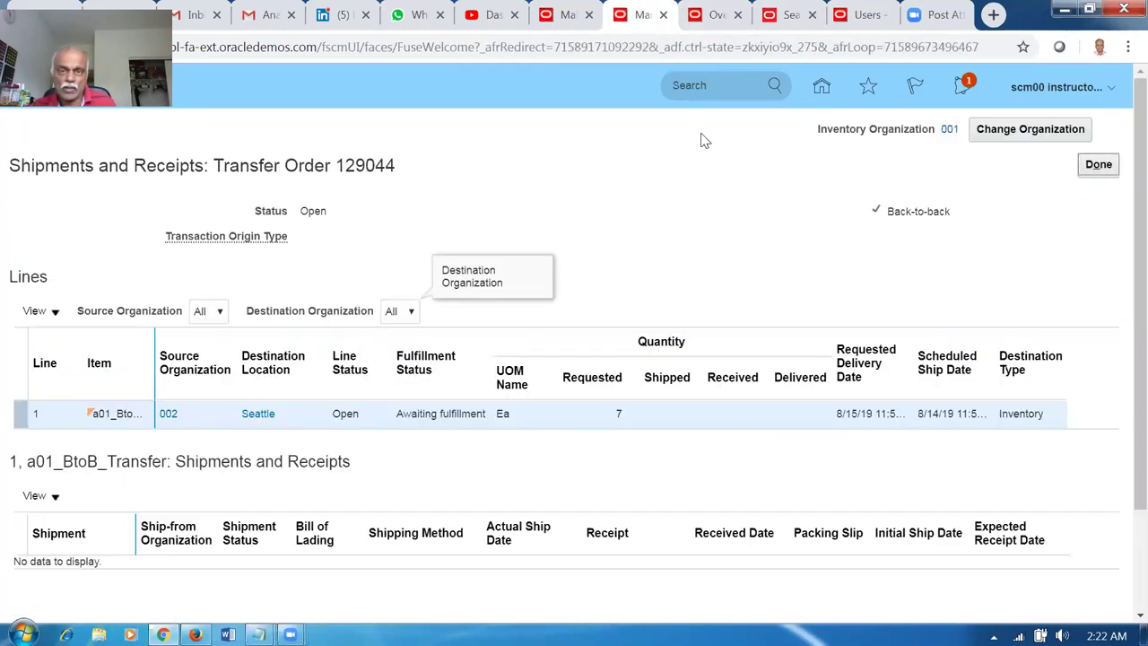
pyautogui.click(722, 17)
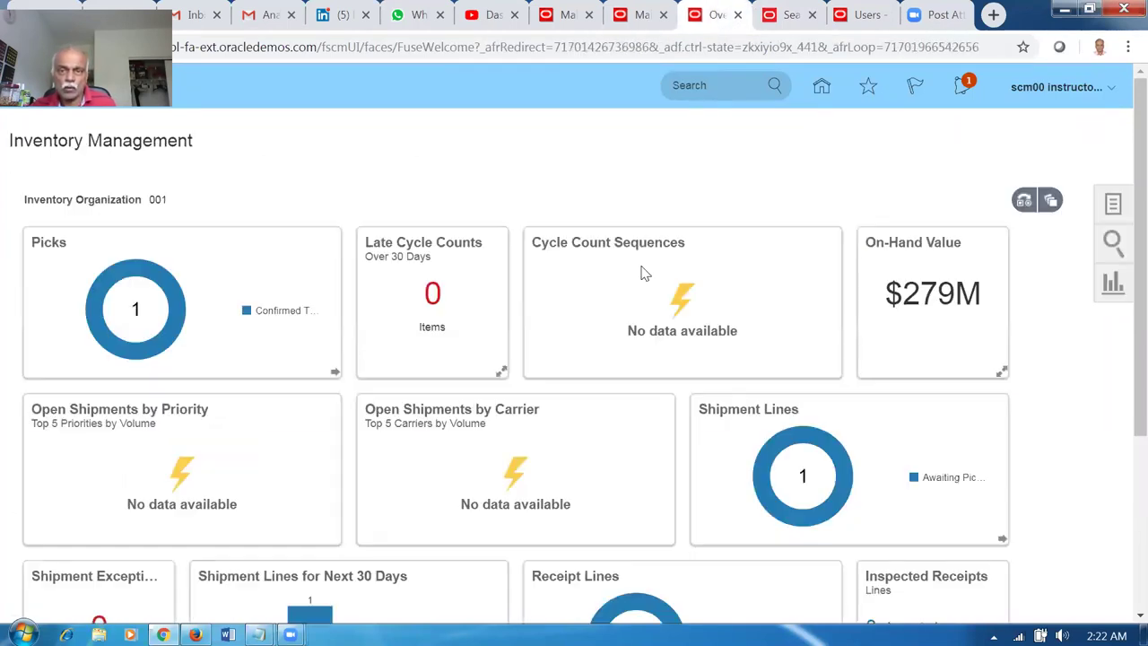
pyautogui.click(1113, 208)
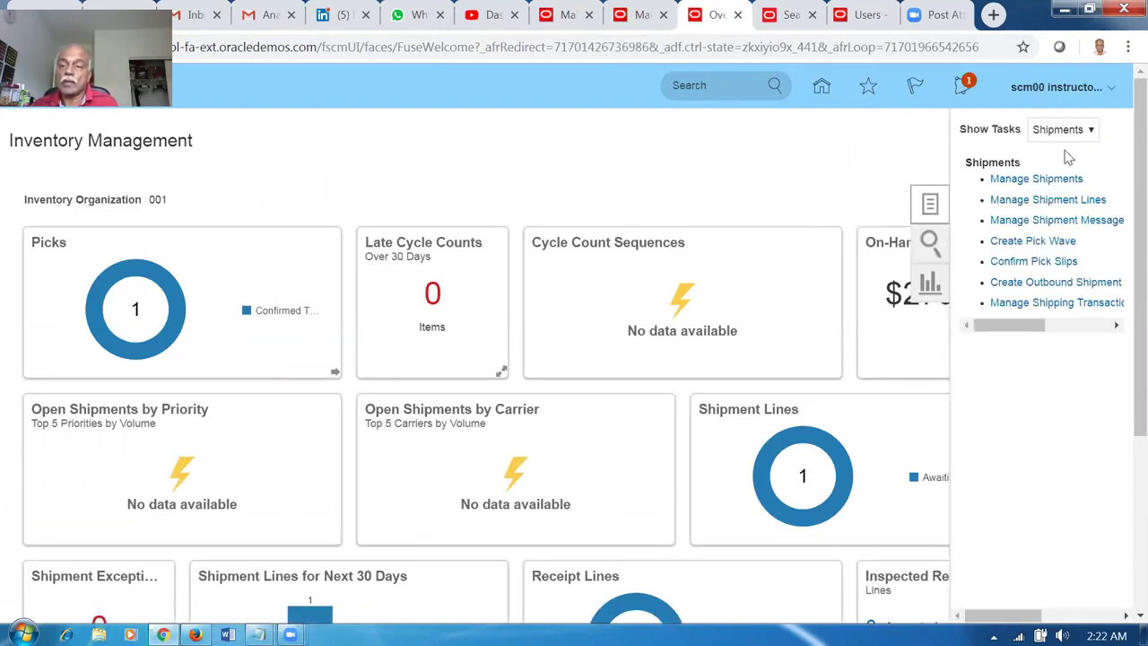
pyautogui.click(1055, 201)
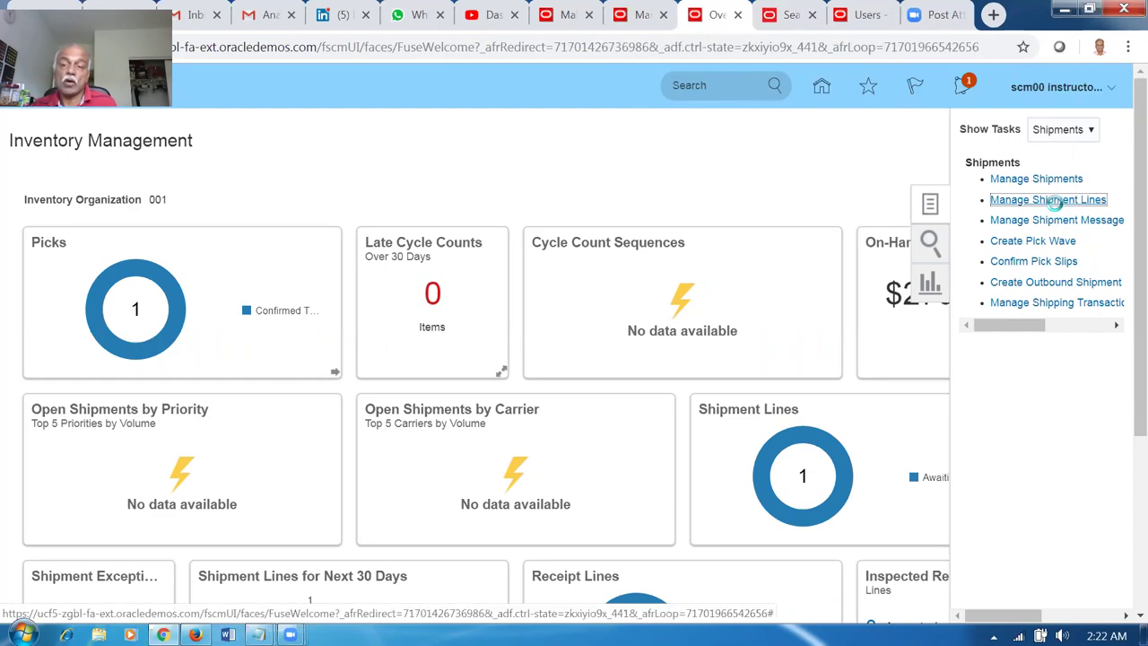
# Try changing the inventory organization, find only 001 offered, and cancel the change.
pyautogui.click(1020, 133)
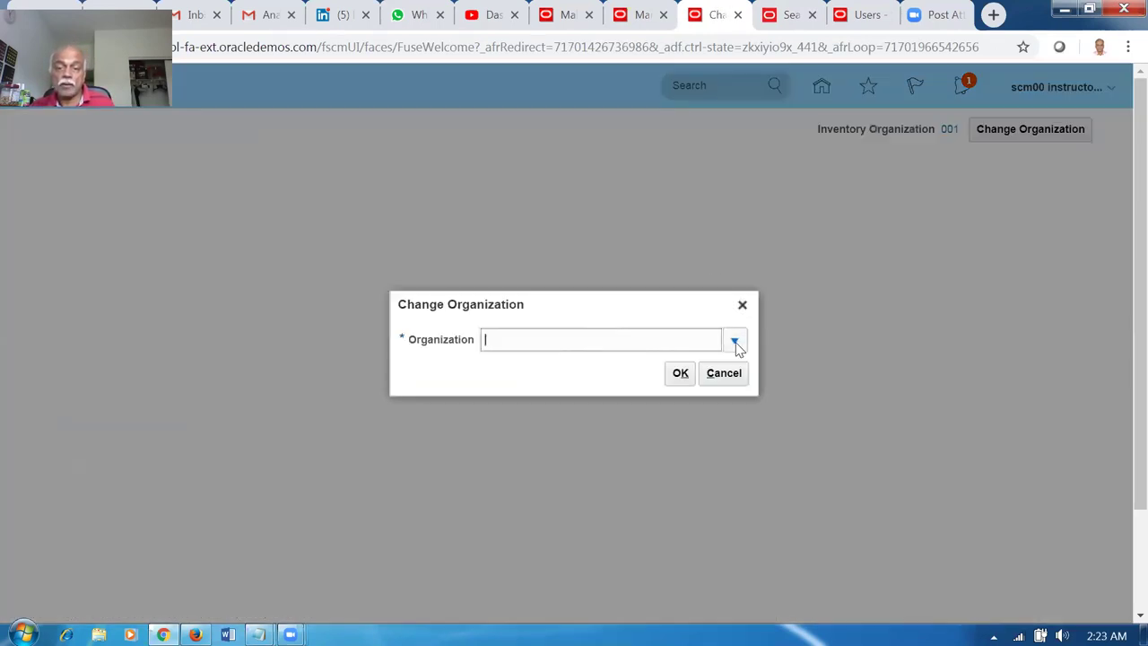
pyautogui.click(734, 344)
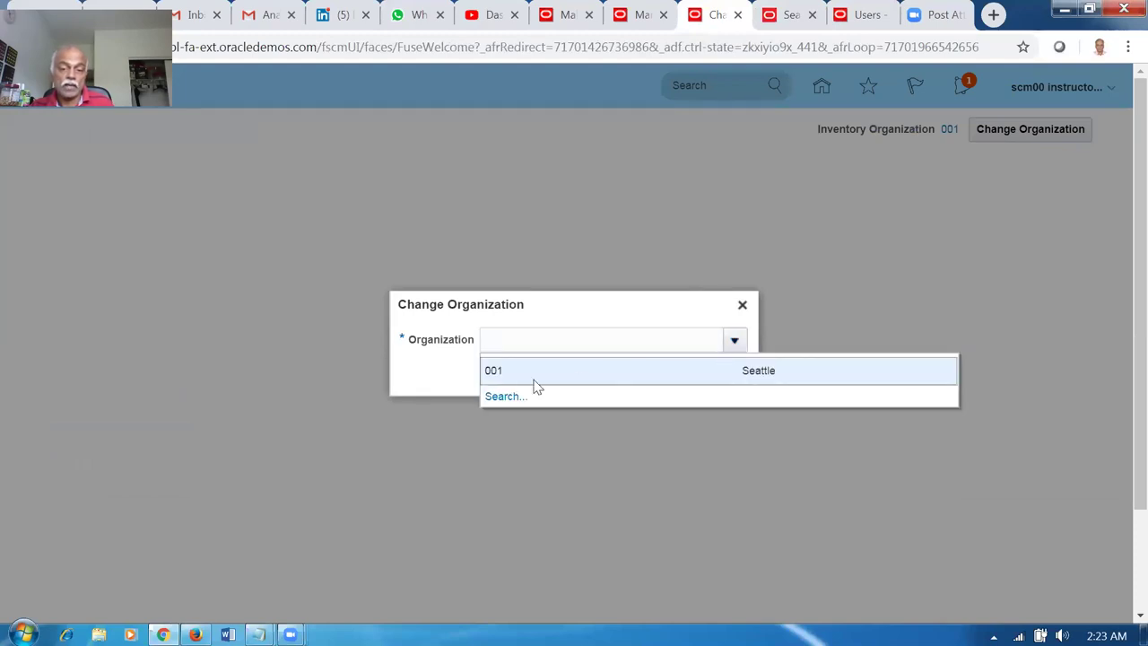
pyautogui.click(504, 396)
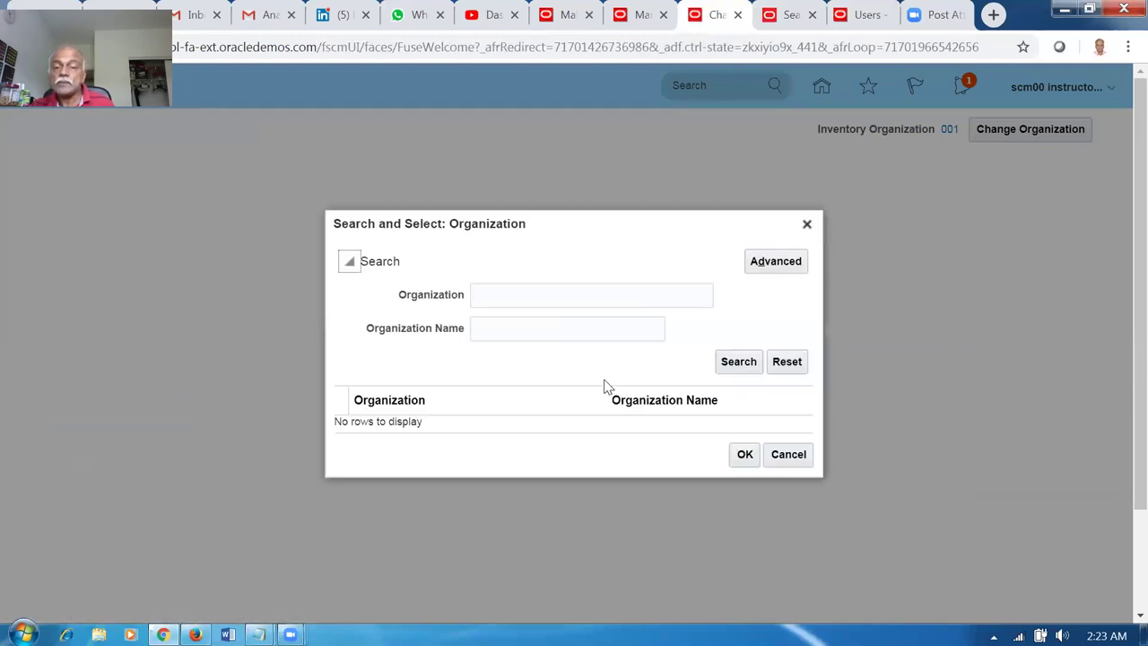
pyautogui.click(739, 363)
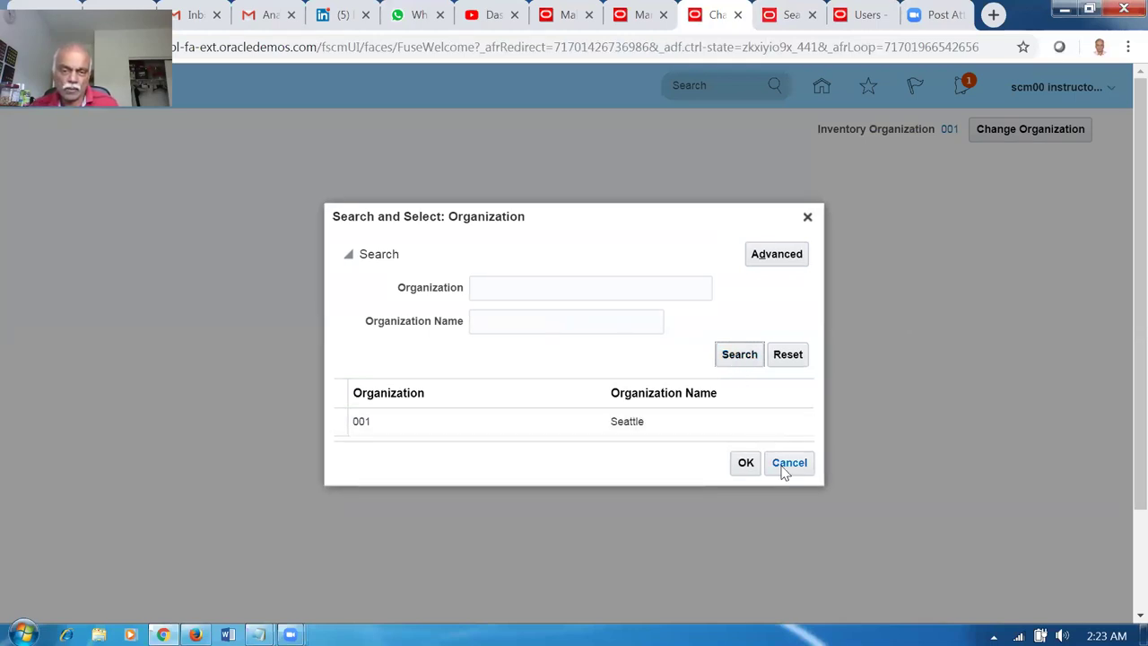
pyautogui.click(779, 463)
pyautogui.click(723, 373)
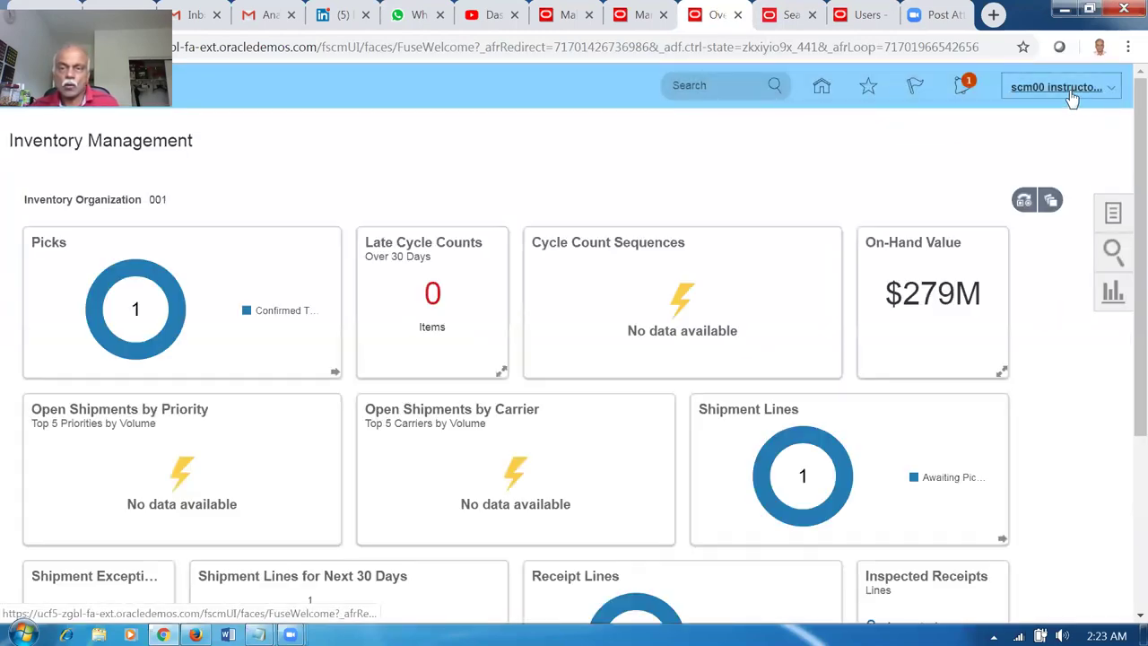
pyautogui.click(1068, 90)
# Sign out and back in, dismiss the alert, and reopen Supply Chain Execution > Inventory Management.
pyautogui.click(1070, 124)
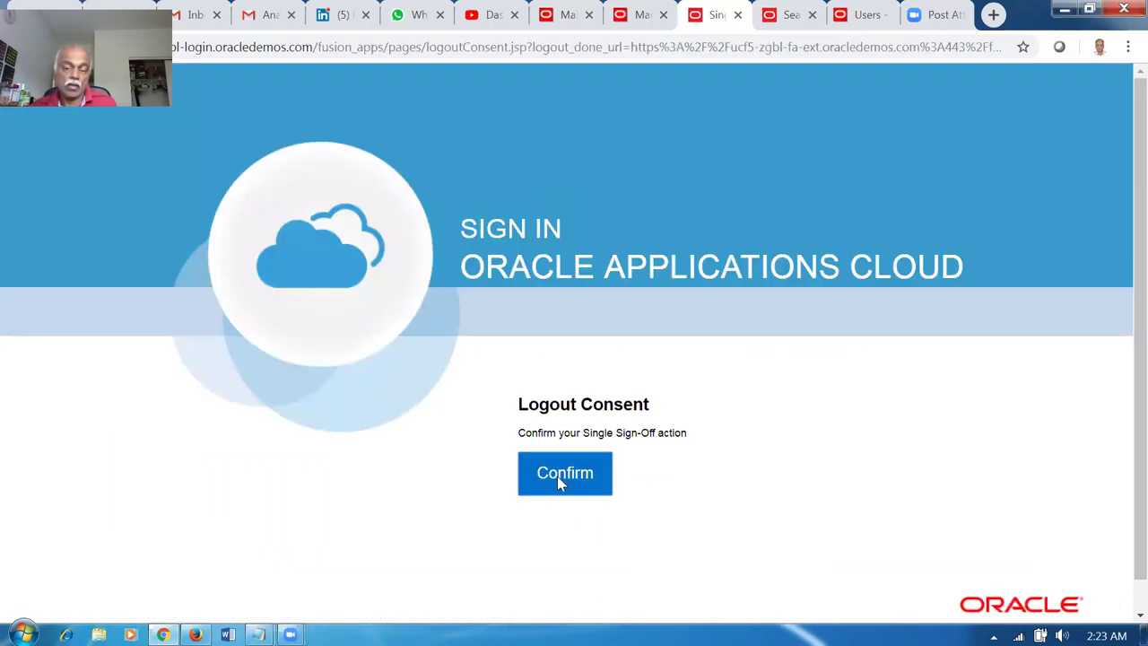
pyautogui.click(558, 476)
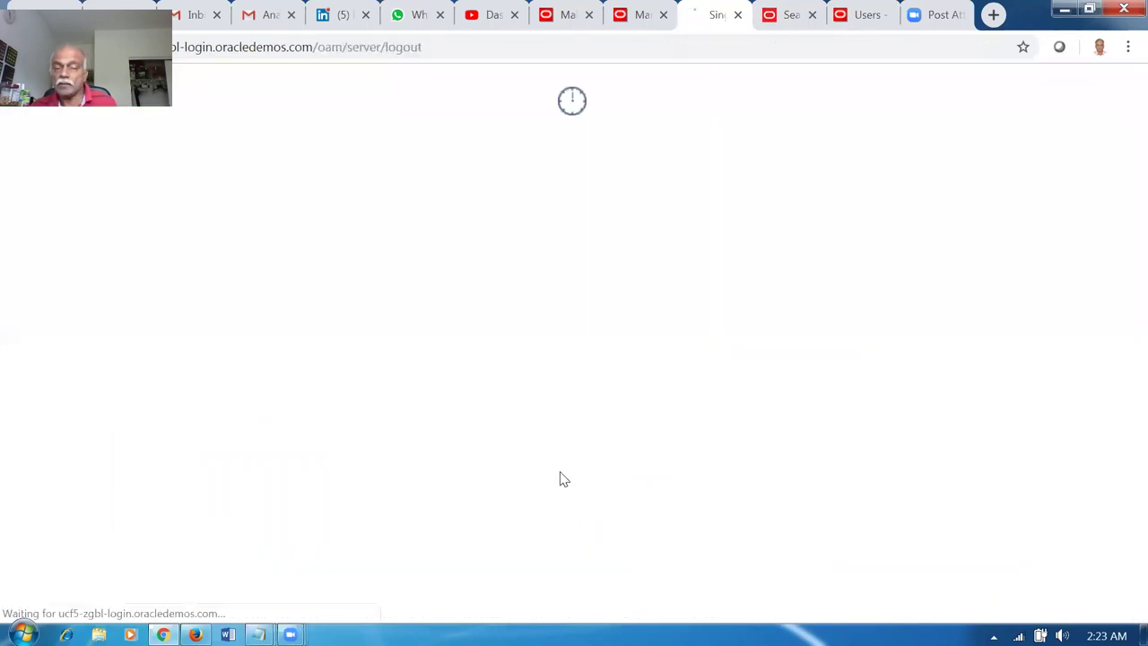
pyautogui.click(507, 529)
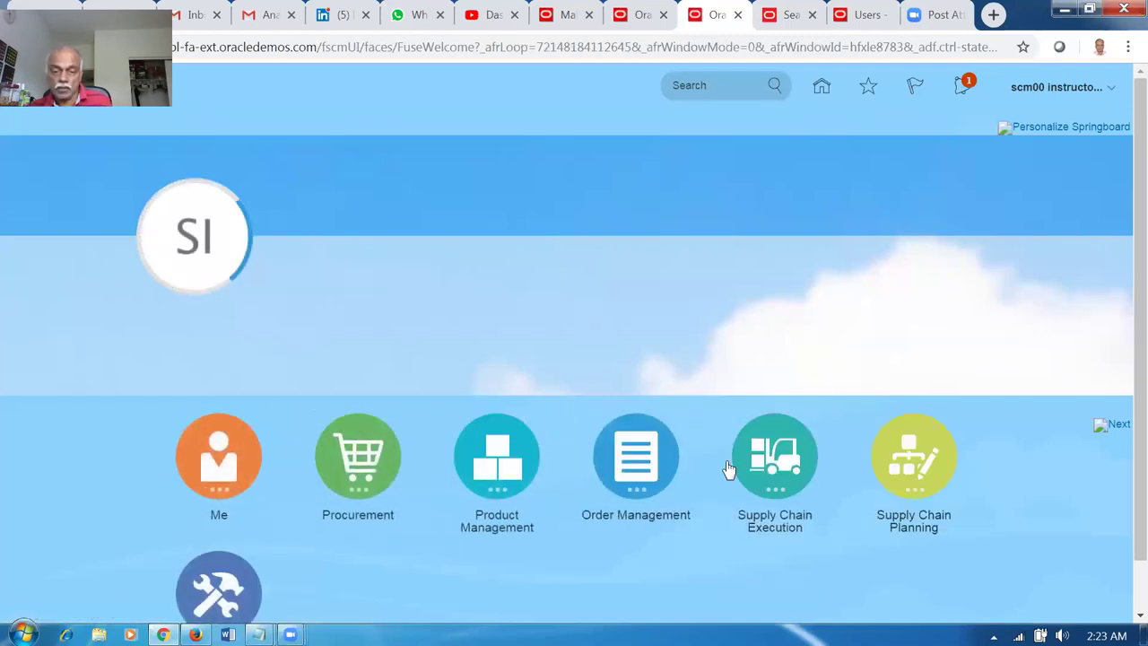
pyautogui.click(771, 462)
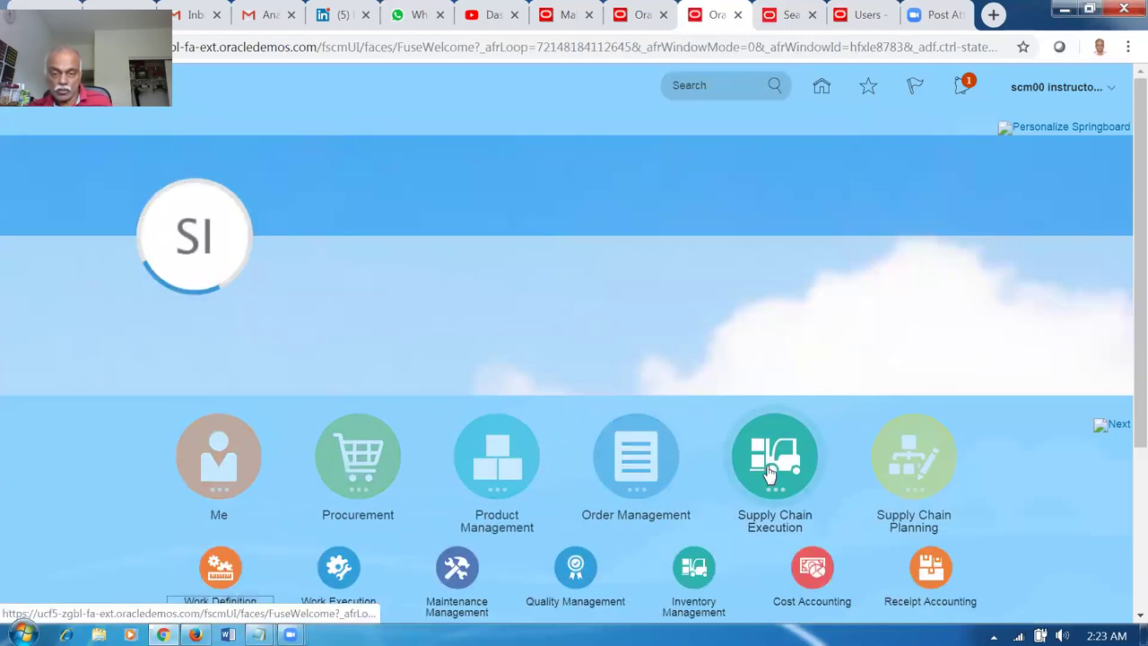
pyautogui.click(706, 578)
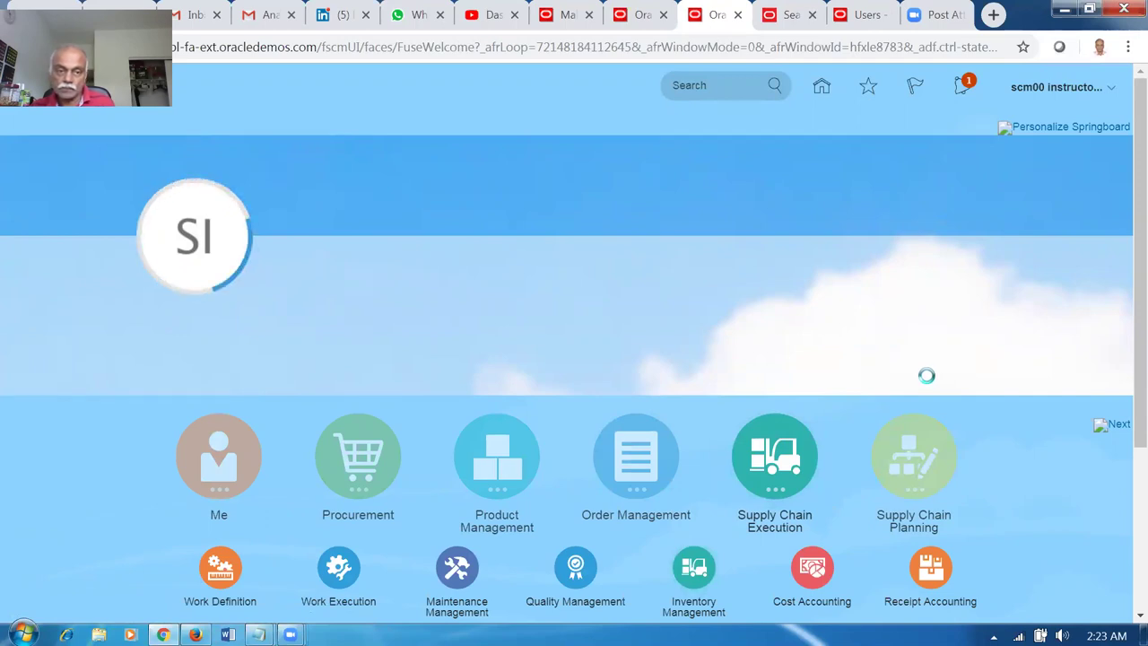
pyautogui.click(746, 174)
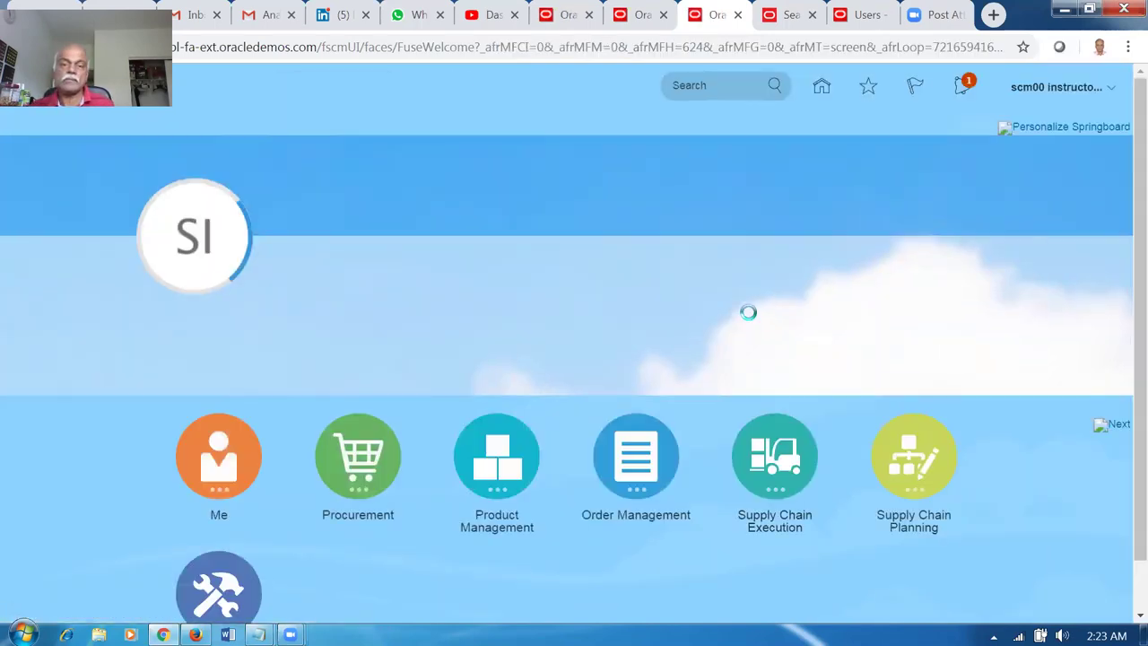
pyautogui.click(797, 479)
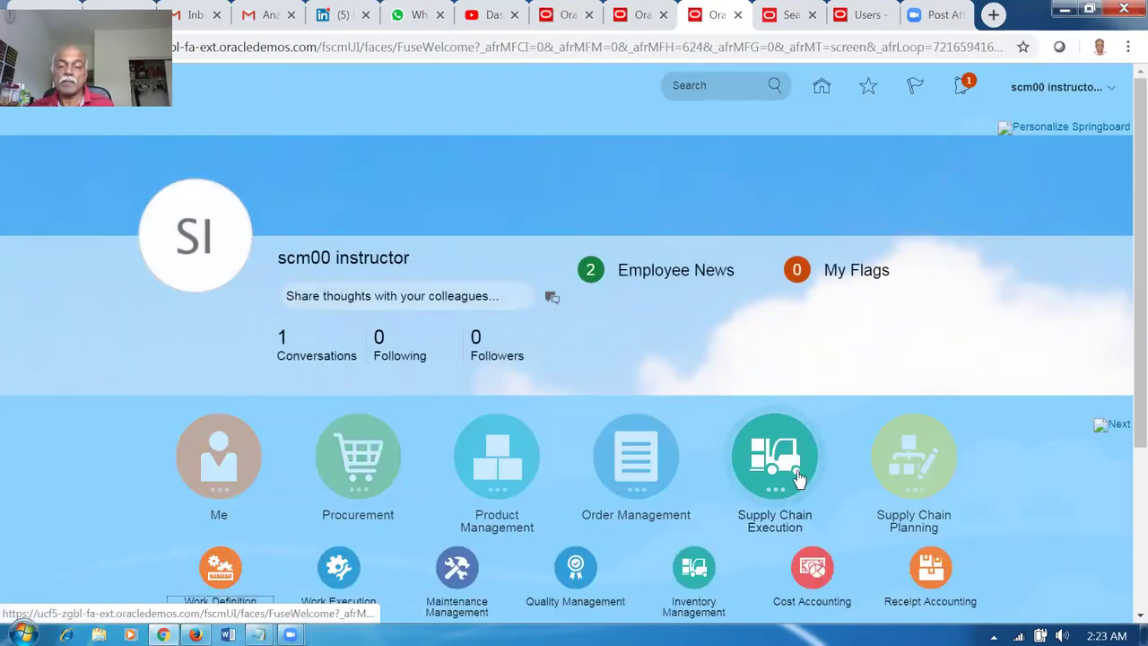
pyautogui.click(695, 568)
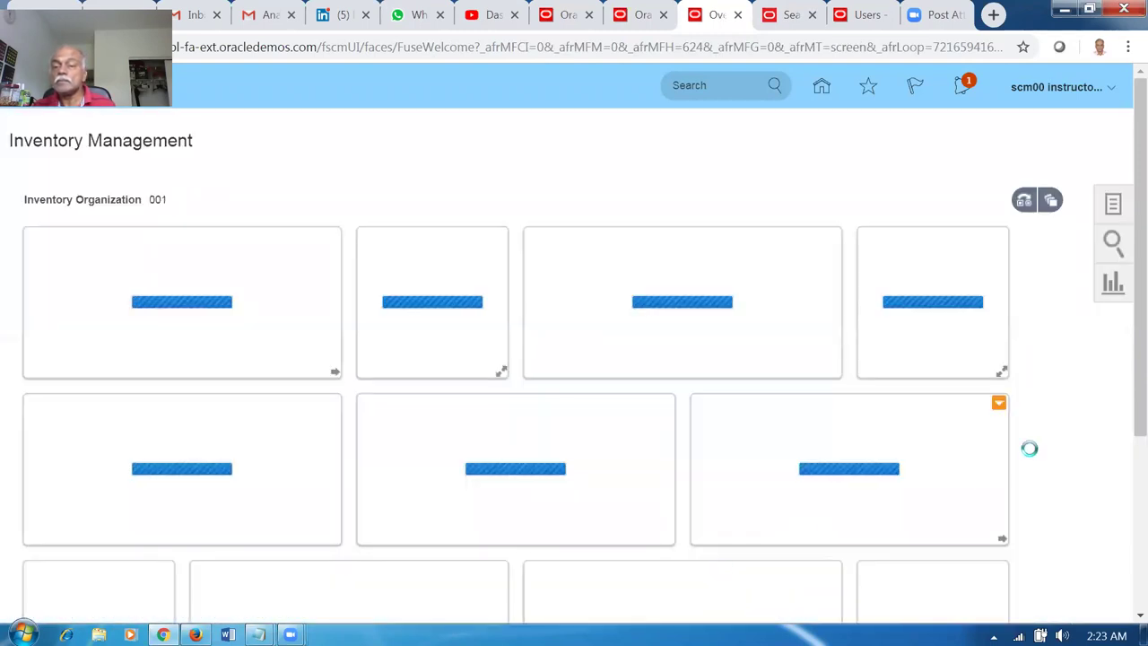
# Open Manage Shipment Lines from the Shipments task list.
pyautogui.click(1112, 217)
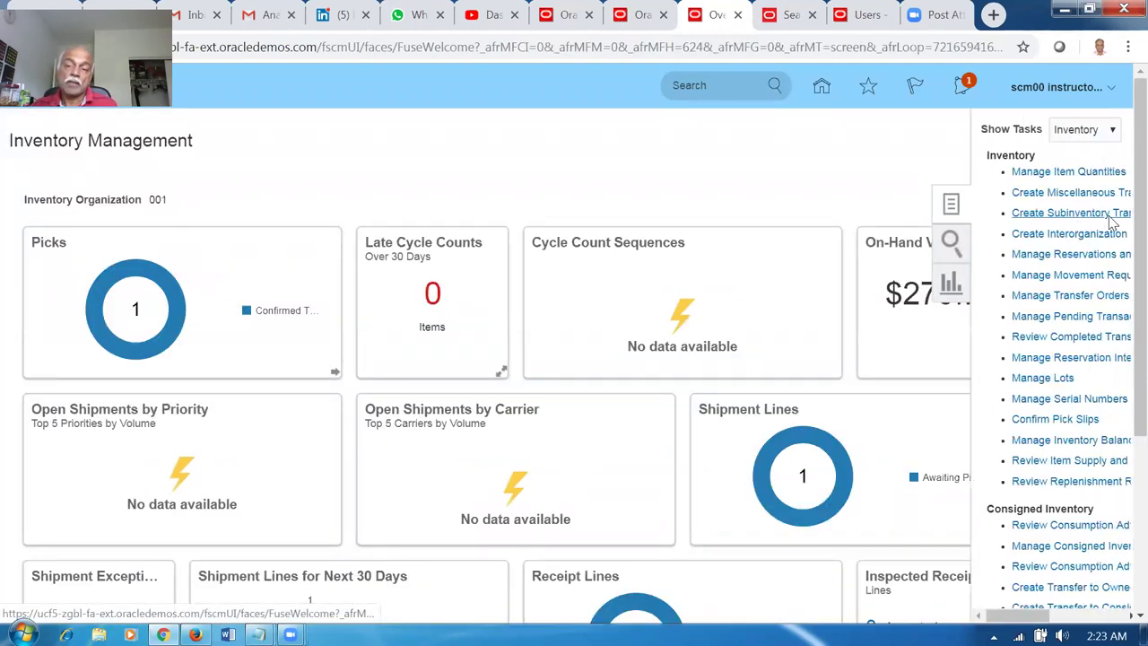
pyautogui.click(1063, 135)
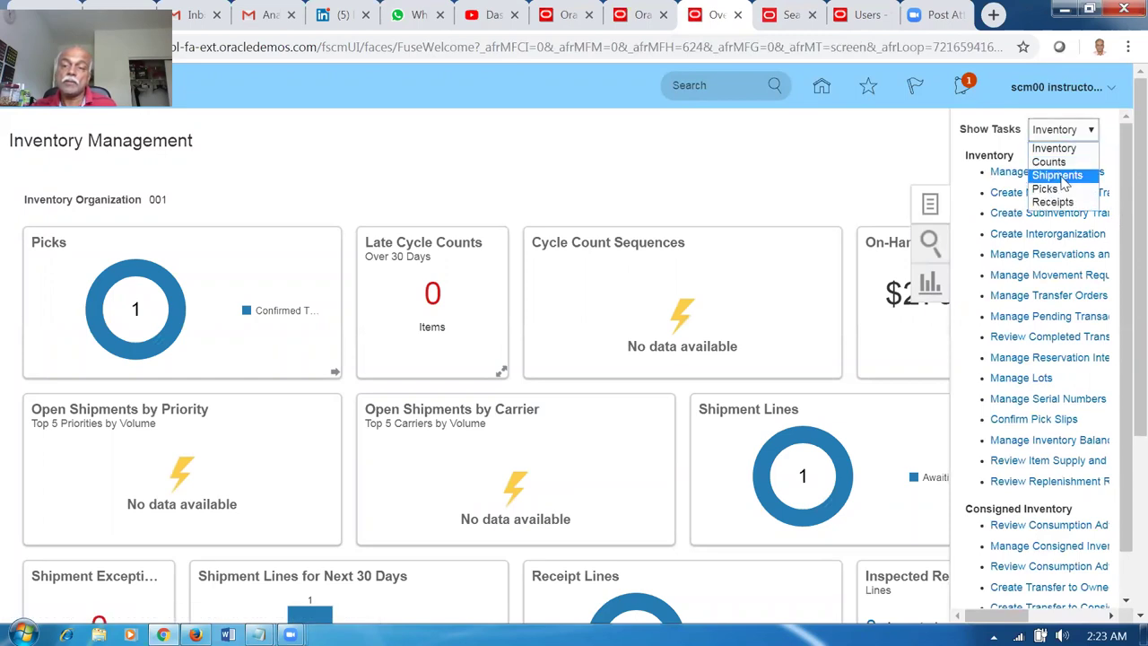
pyautogui.click(1056, 175)
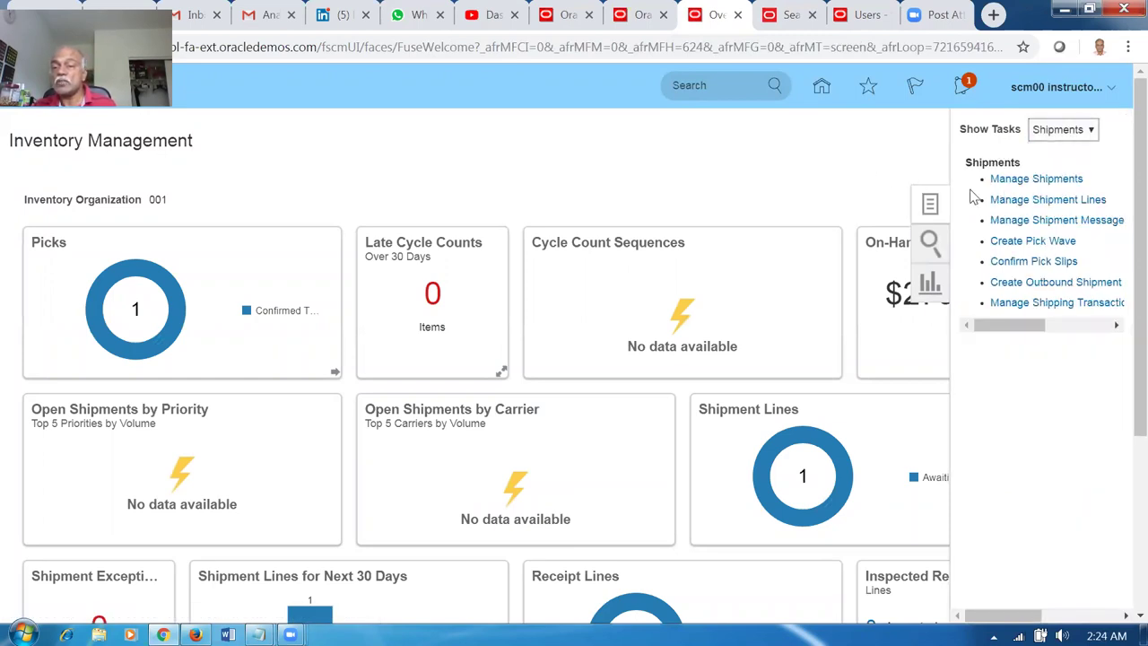
pyautogui.click(1045, 201)
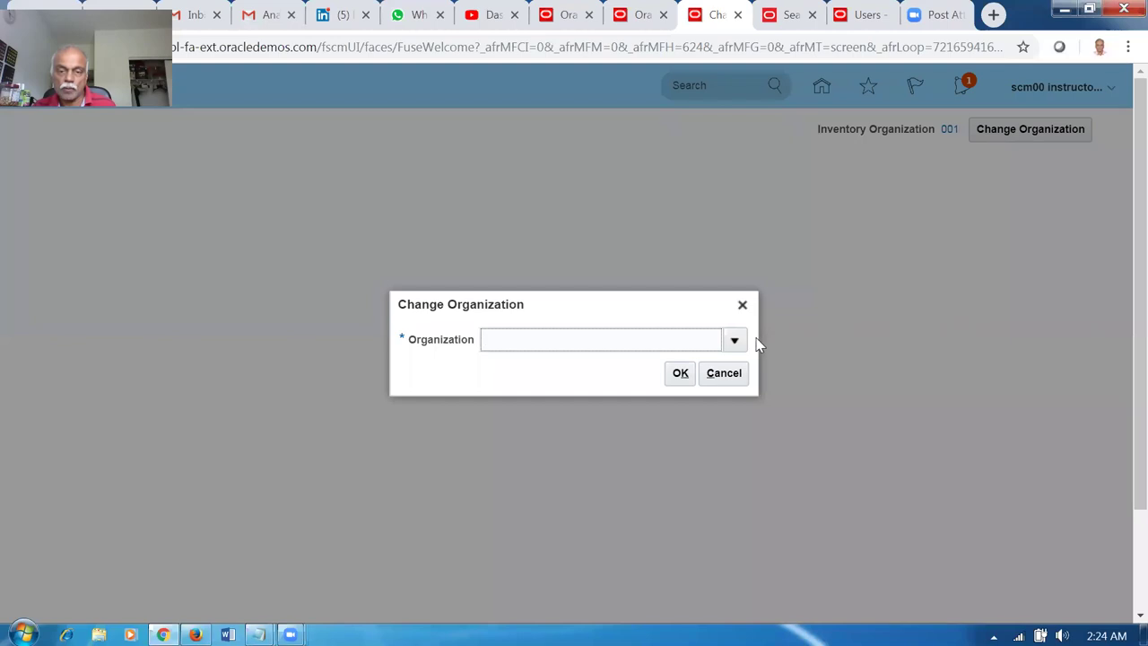
# Search for organization 002 in the organization picker, then save and close.
pyautogui.click(743, 341)
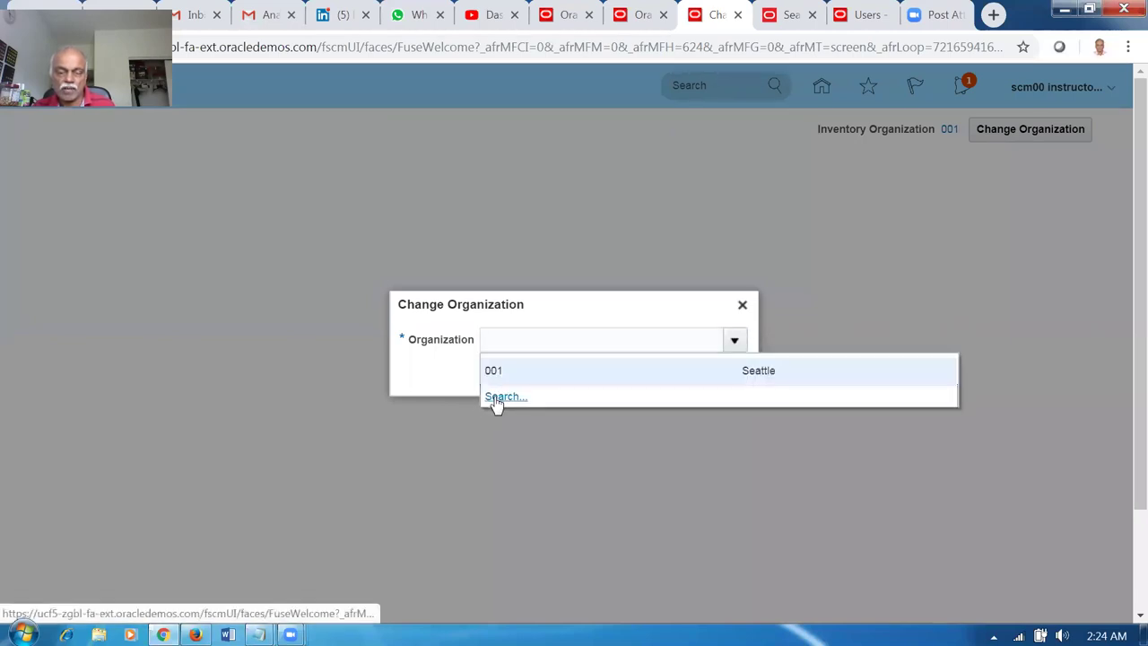
pyautogui.click(499, 396)
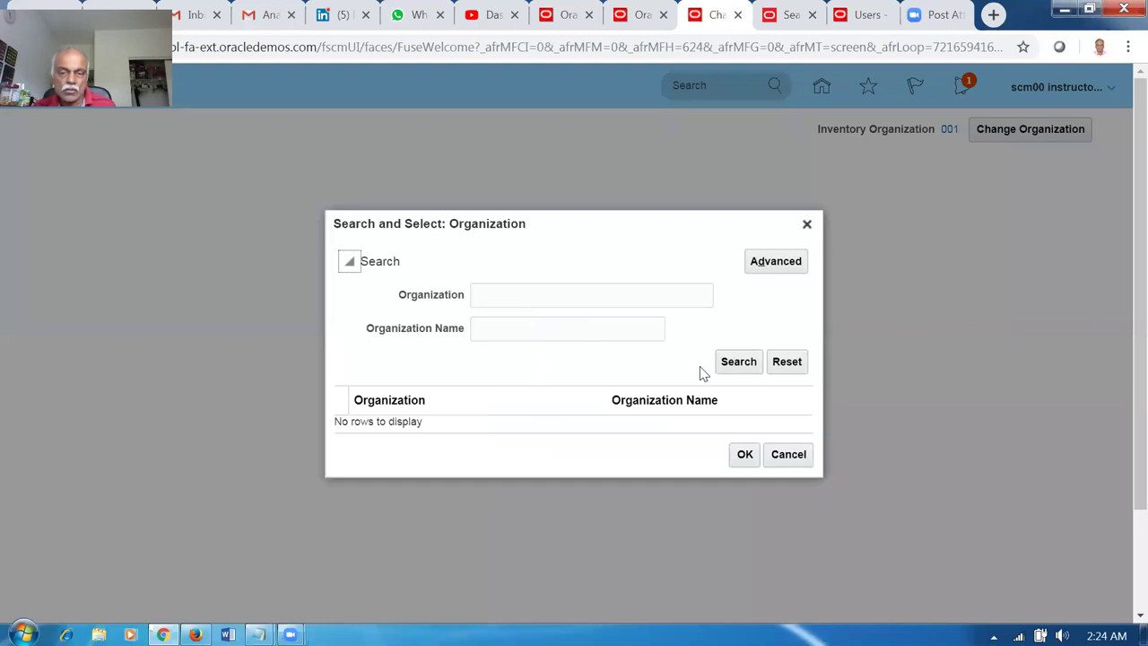
pyautogui.click(738, 368)
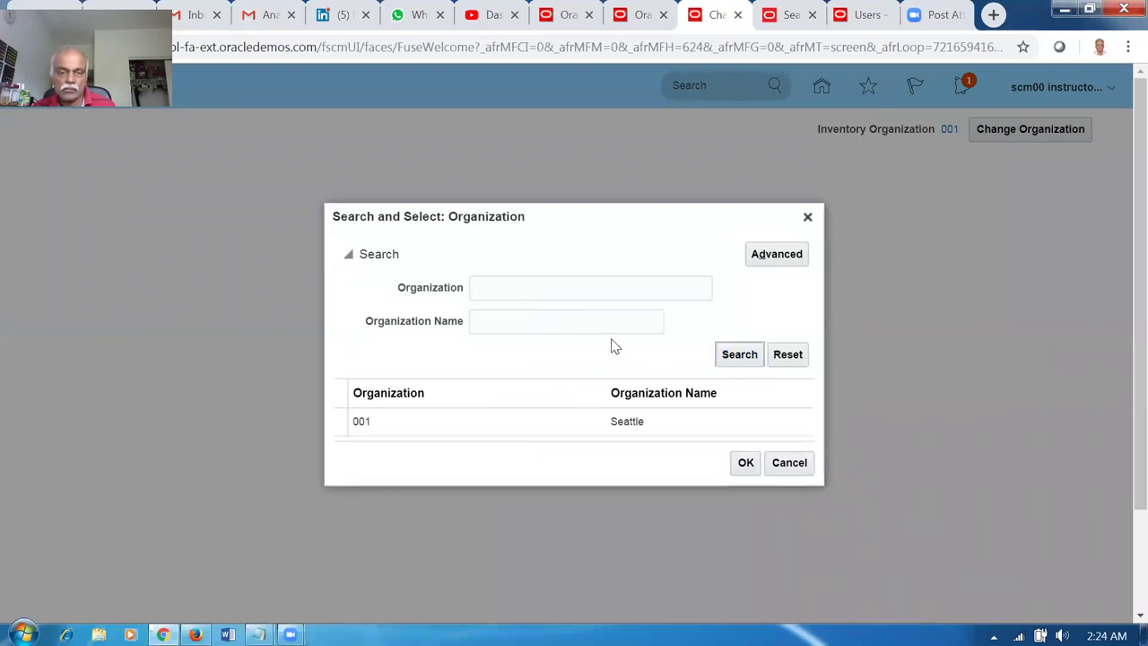
pyautogui.click(552, 287)
pyautogui.write('002')
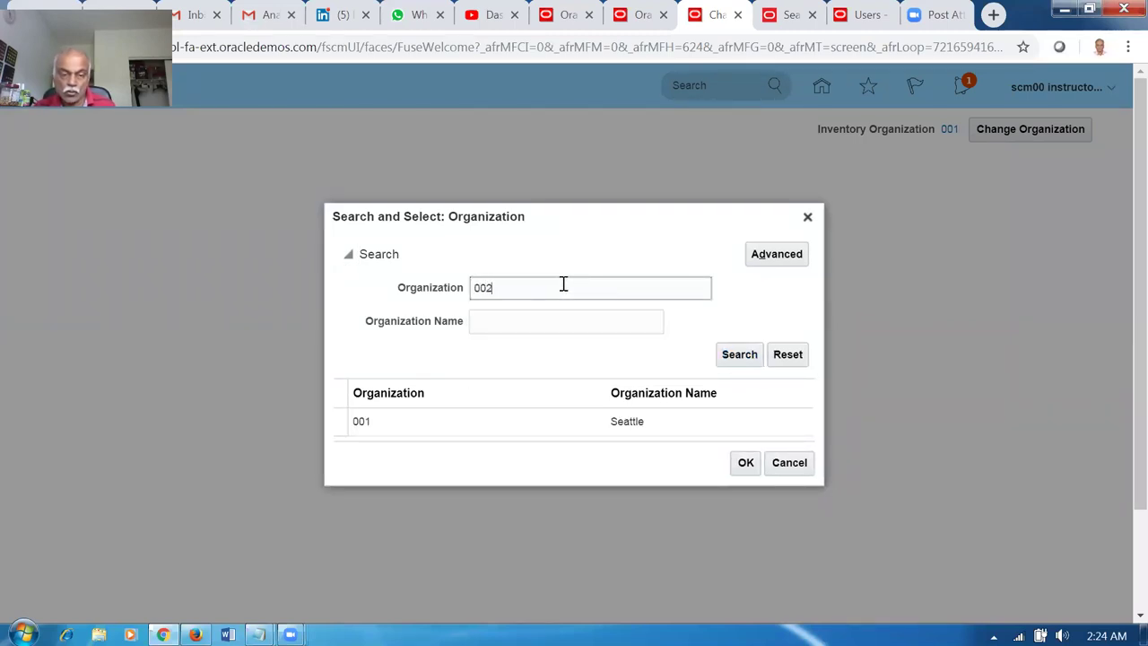
pyautogui.click(747, 361)
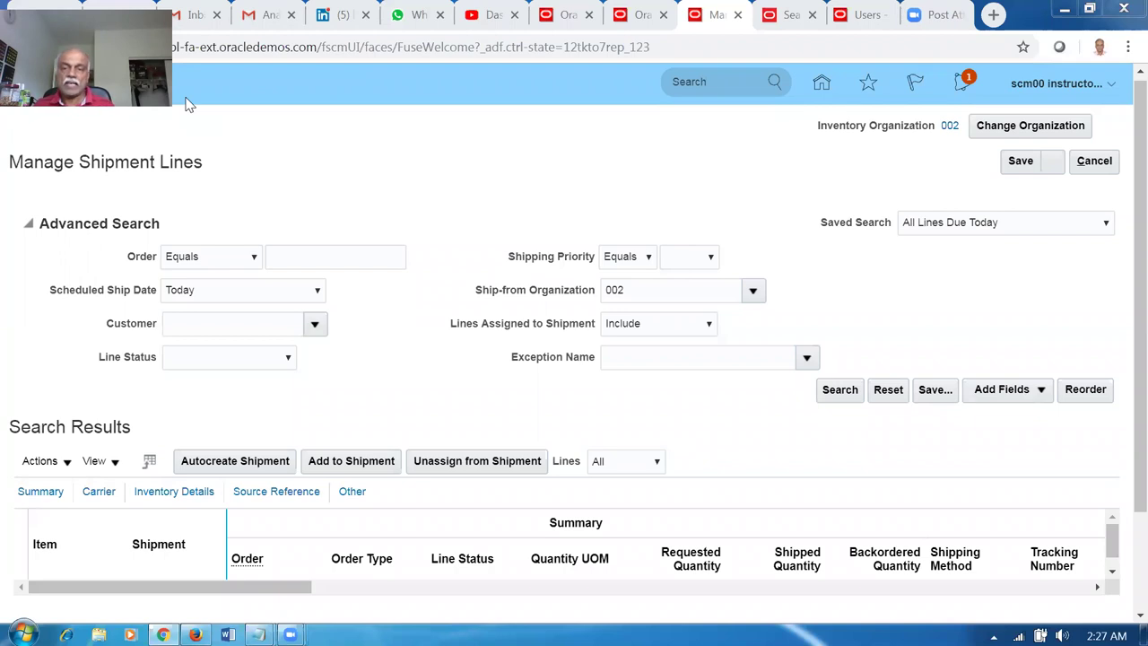
pyautogui.click(1019, 156)
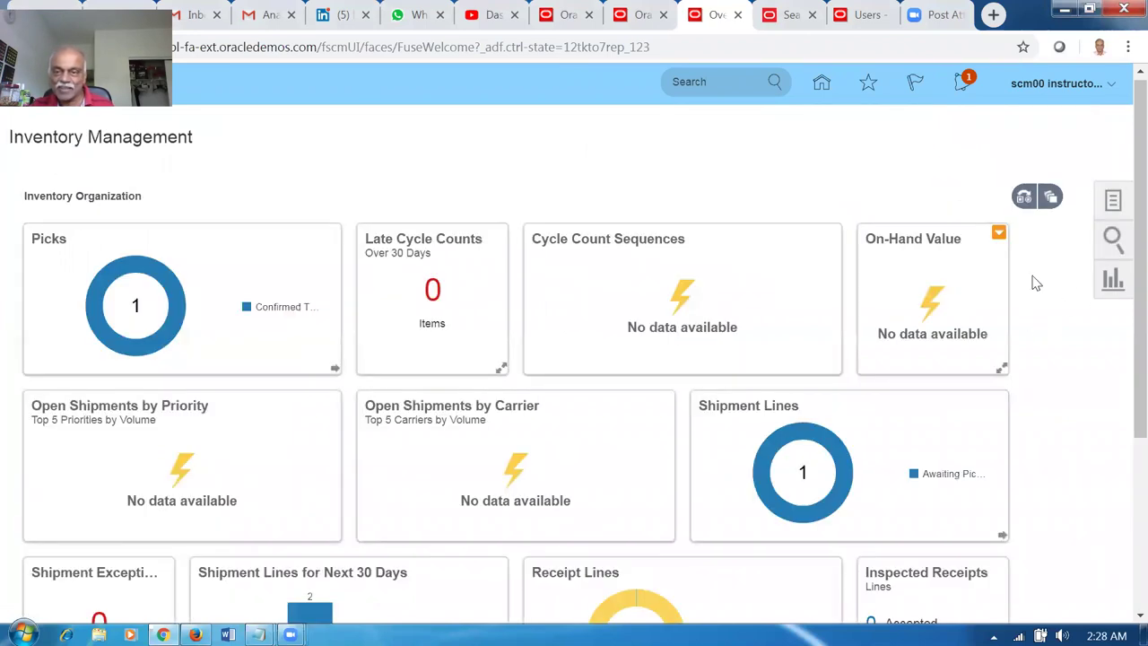
# Open Manage Item Quantities from the Inventory tasks and confirm an organization.
pyautogui.click(1113, 203)
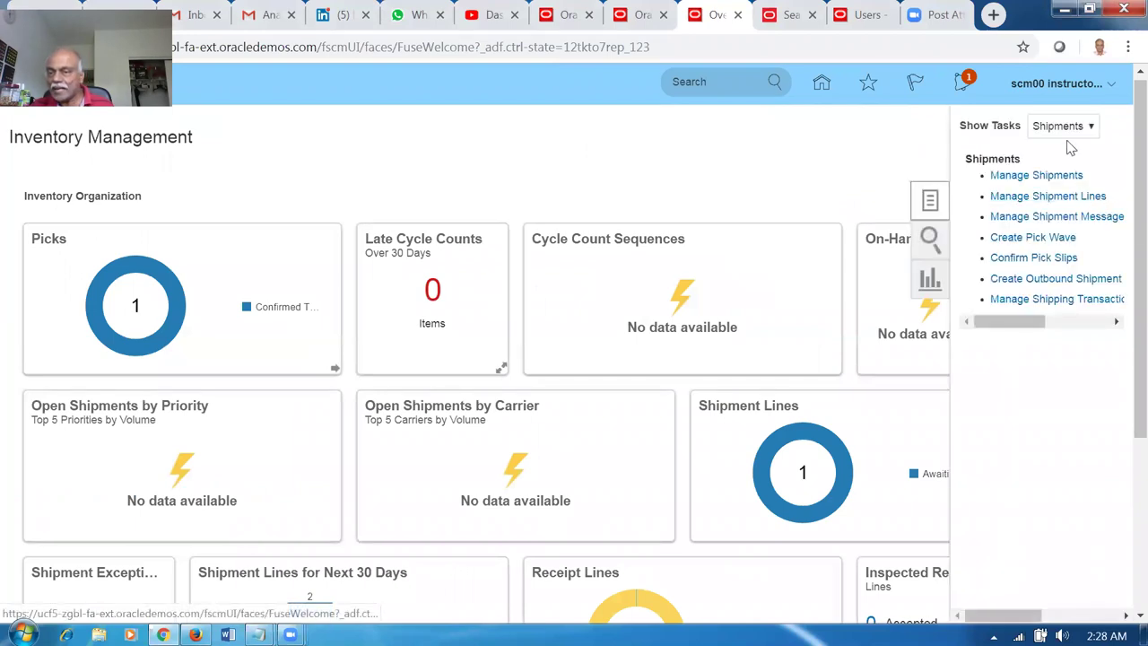
pyautogui.click(1065, 130)
pyautogui.click(1060, 145)
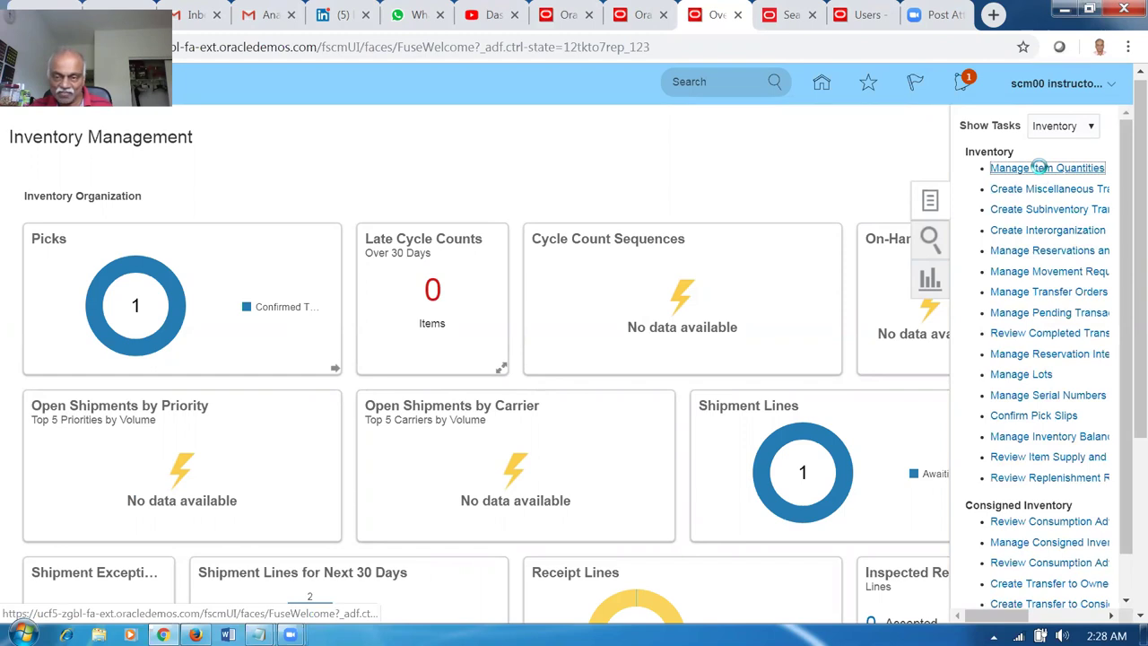
pyautogui.click(1041, 170)
pyautogui.click(731, 338)
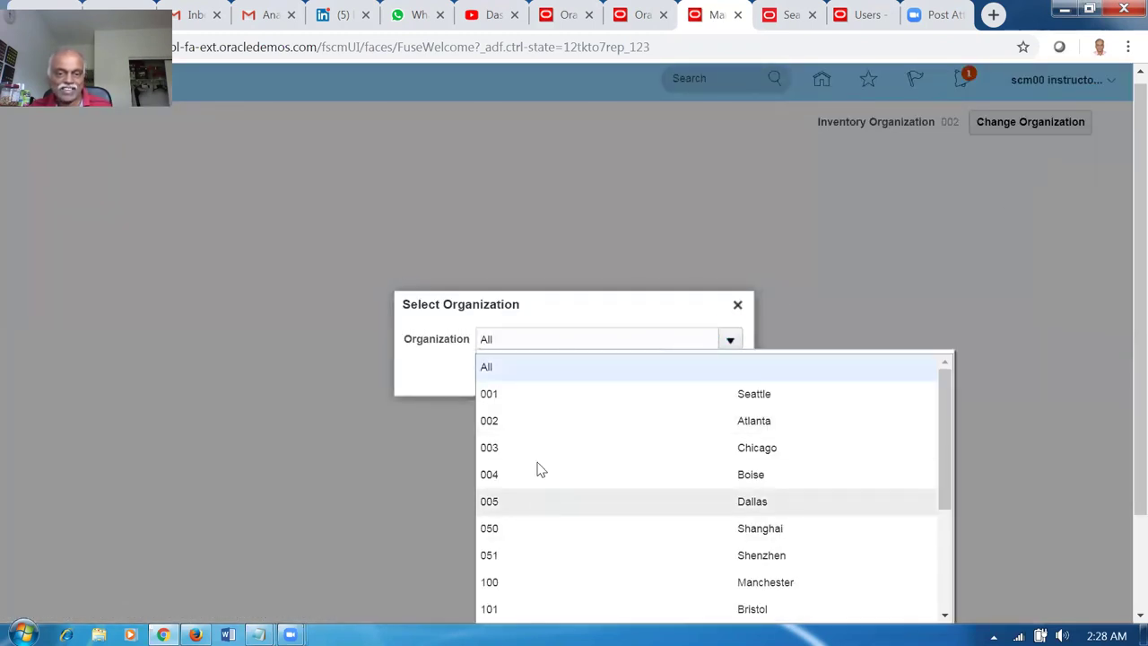
pyautogui.click(726, 319)
pyautogui.click(674, 372)
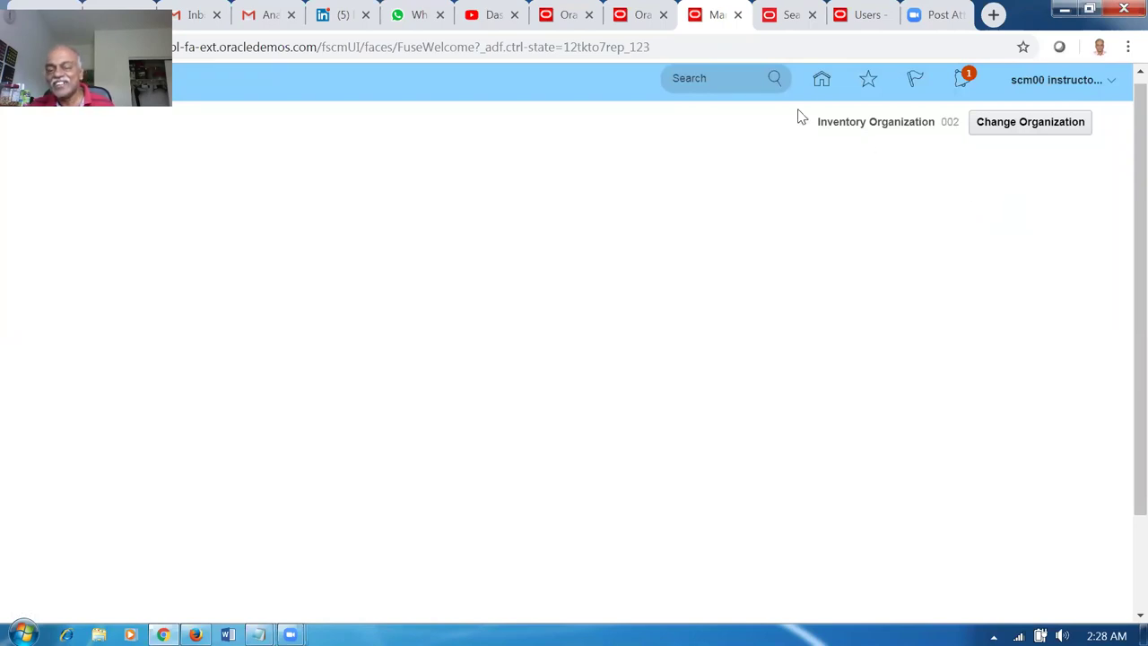
# Dismiss the repeated application errors on Home and close the broken browser tab.
pyautogui.click(822, 79)
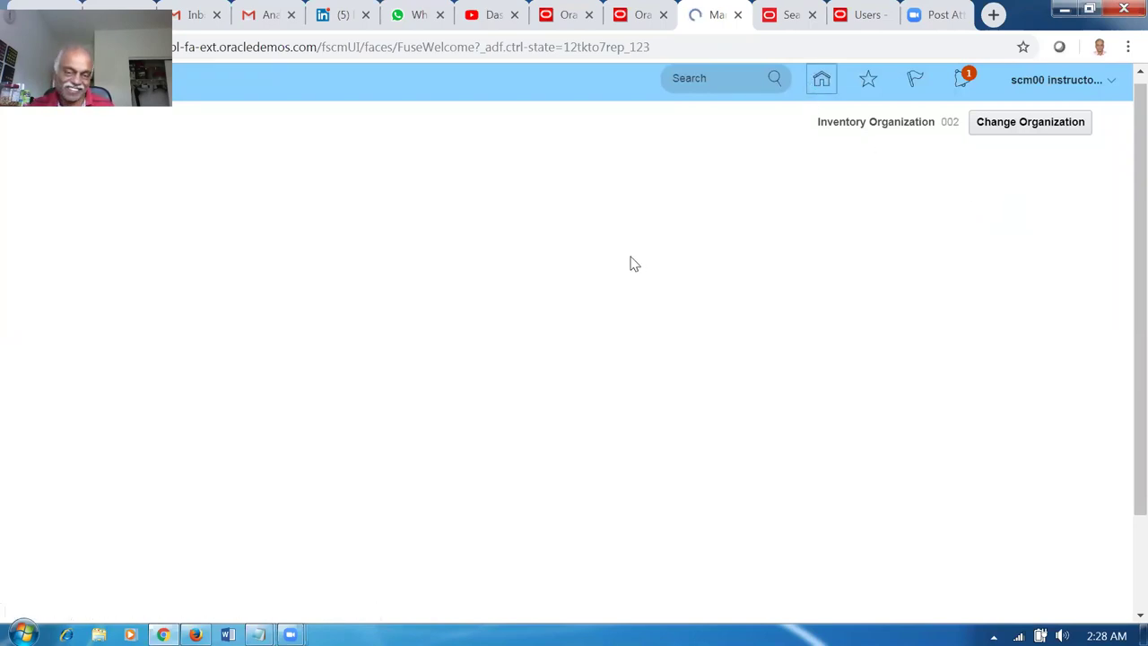
pyautogui.click(721, 235)
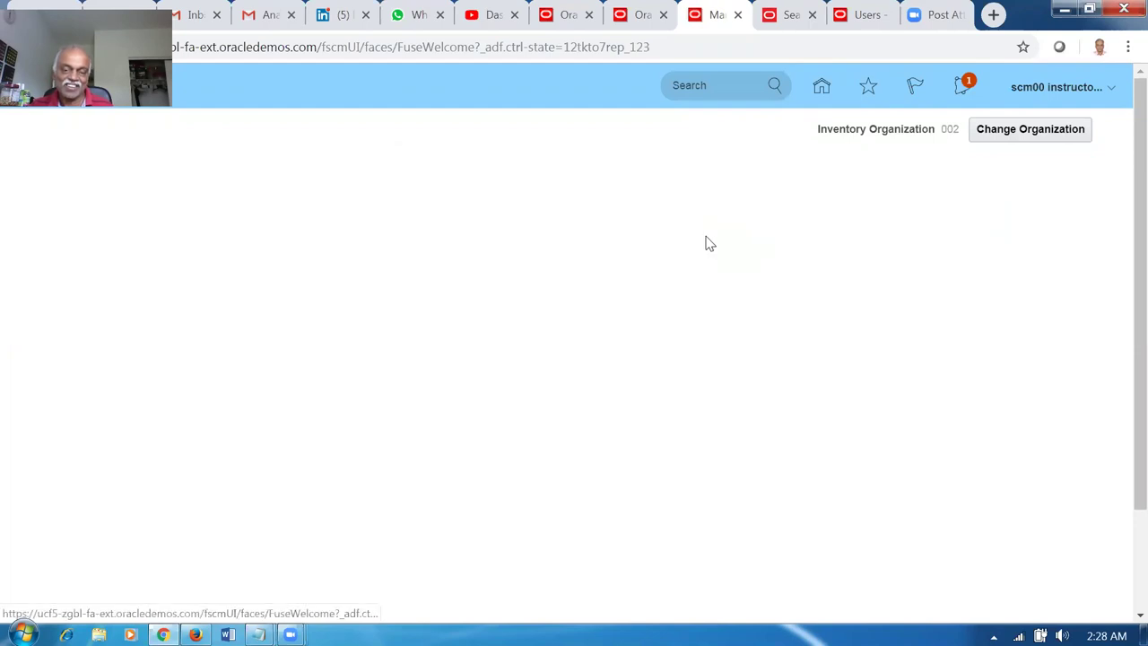
pyautogui.click(821, 89)
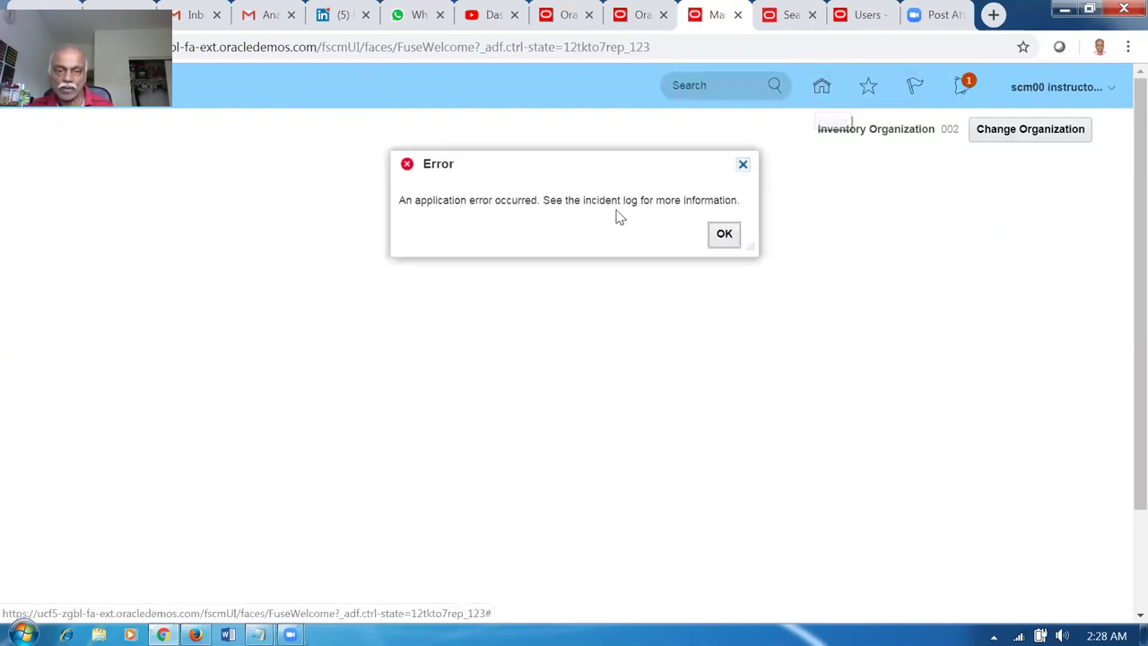
pyautogui.click(724, 234)
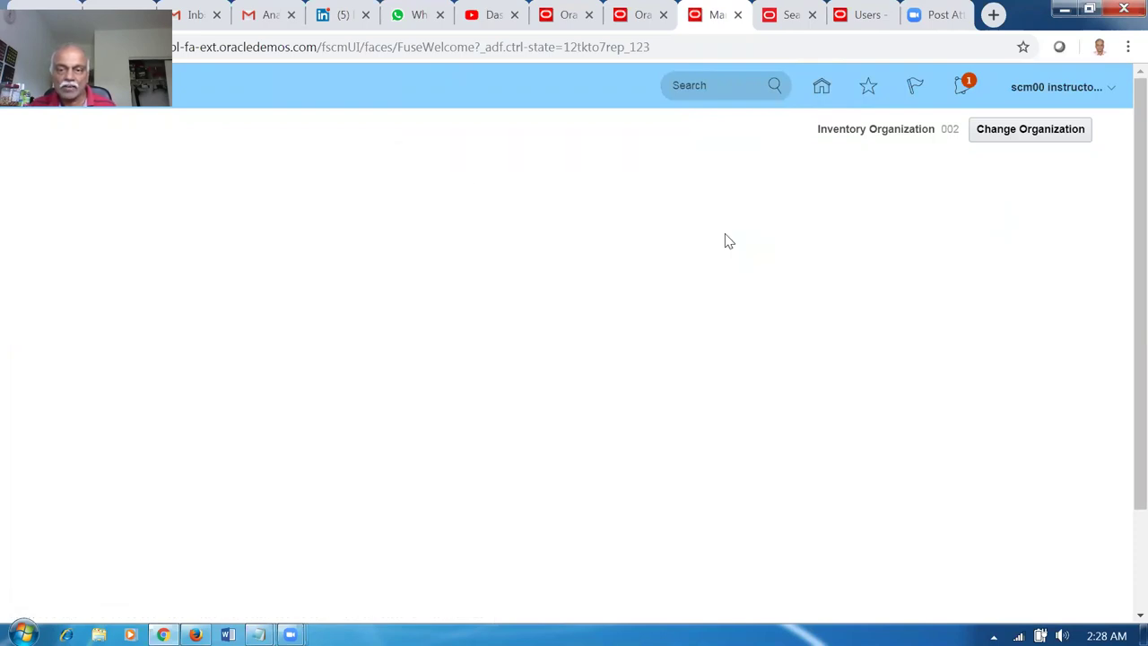
pyautogui.click(737, 14)
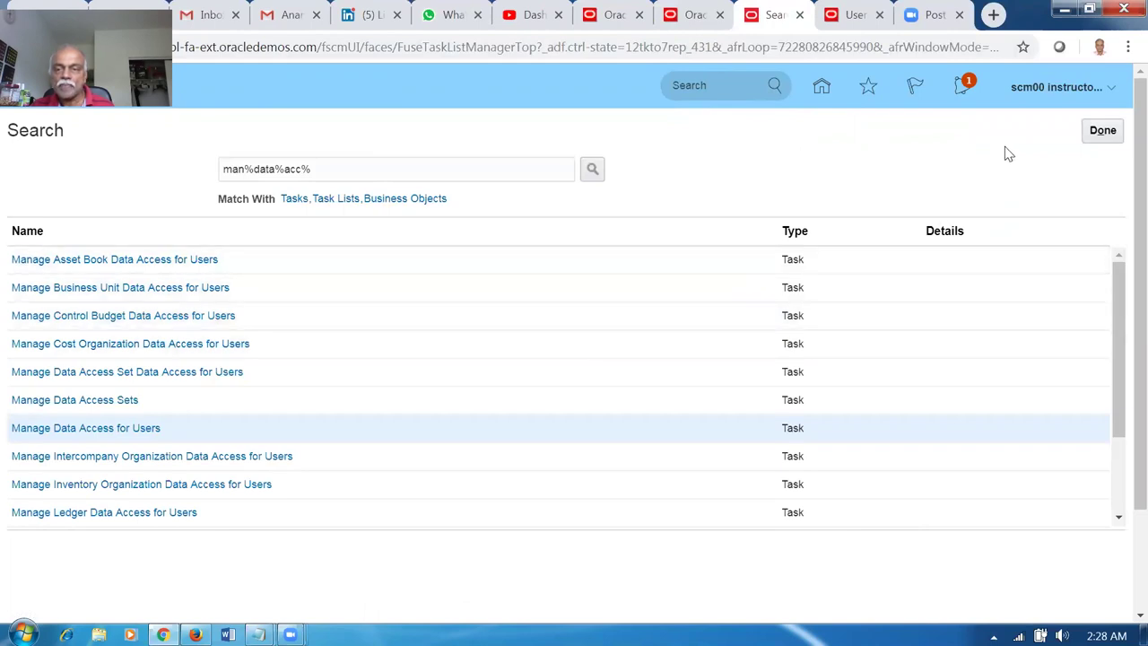
pyautogui.click(1102, 131)
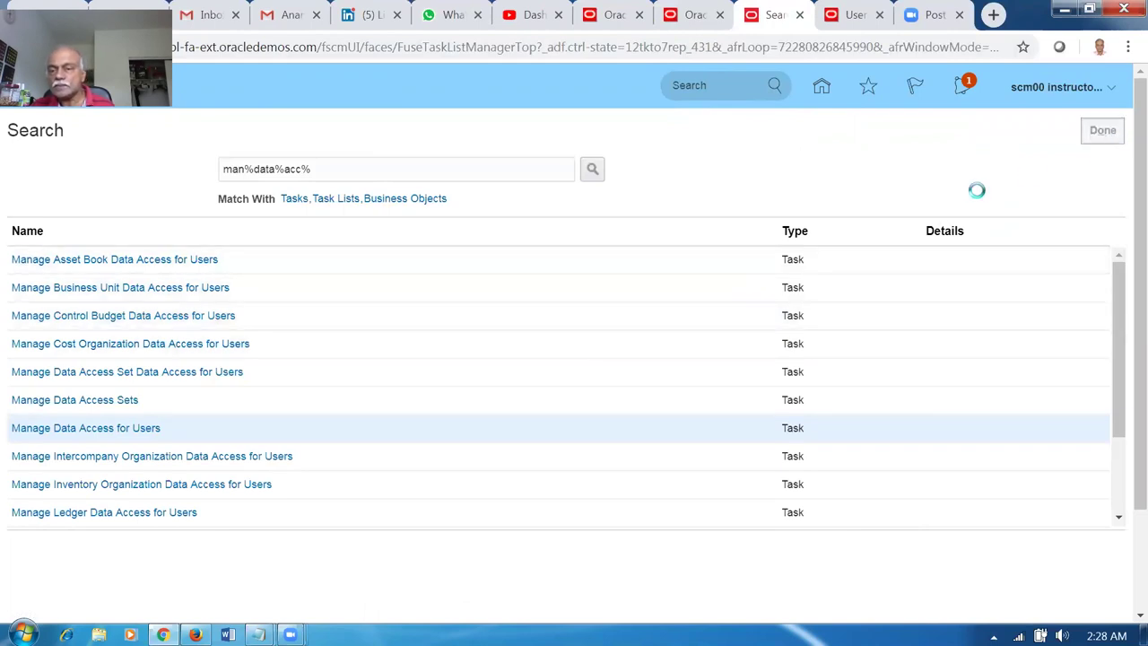
# Reopen Inventory Management's Manage Shipment Lines and list organizations, showing only 001 Seattle.
pyautogui.click(822, 86)
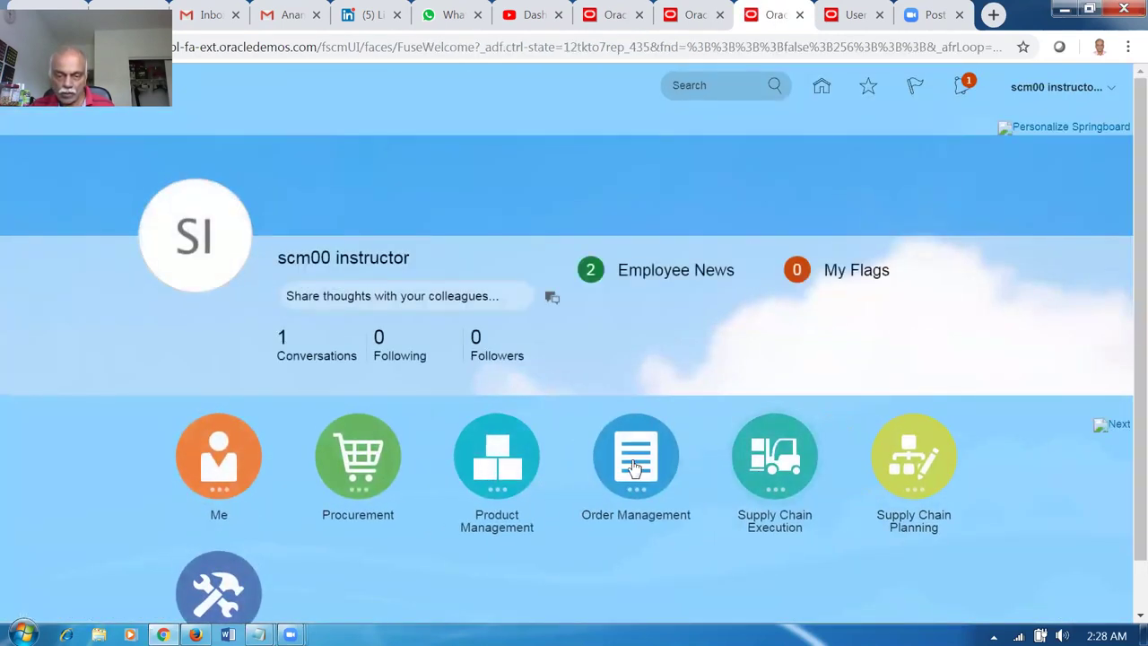
pyautogui.click(758, 482)
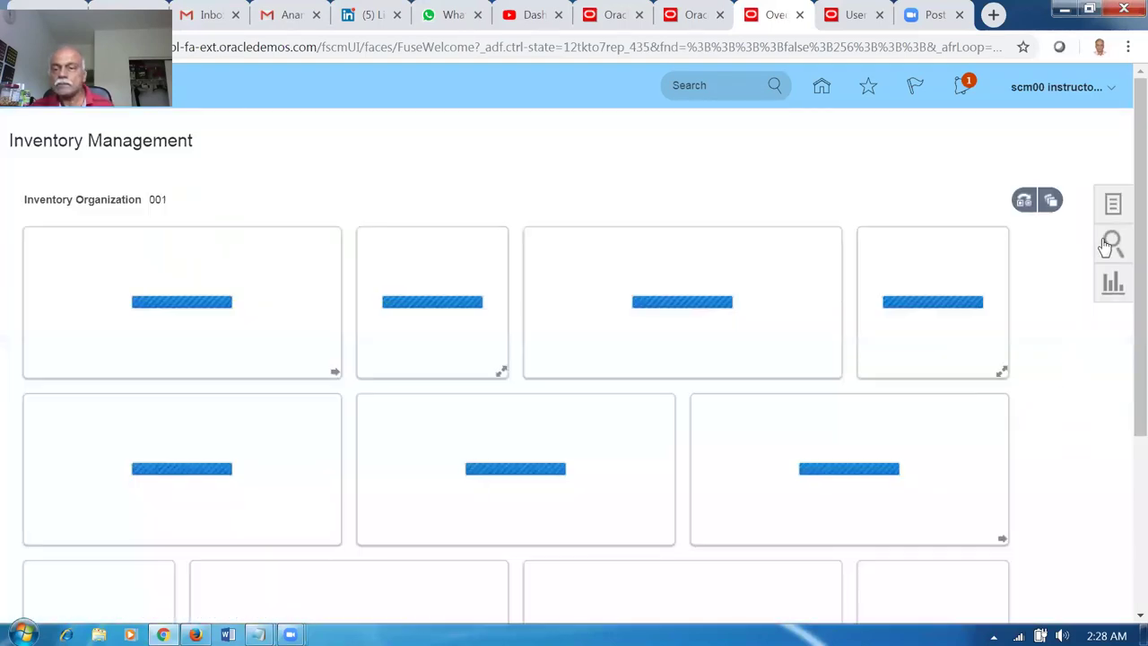
pyautogui.click(1111, 201)
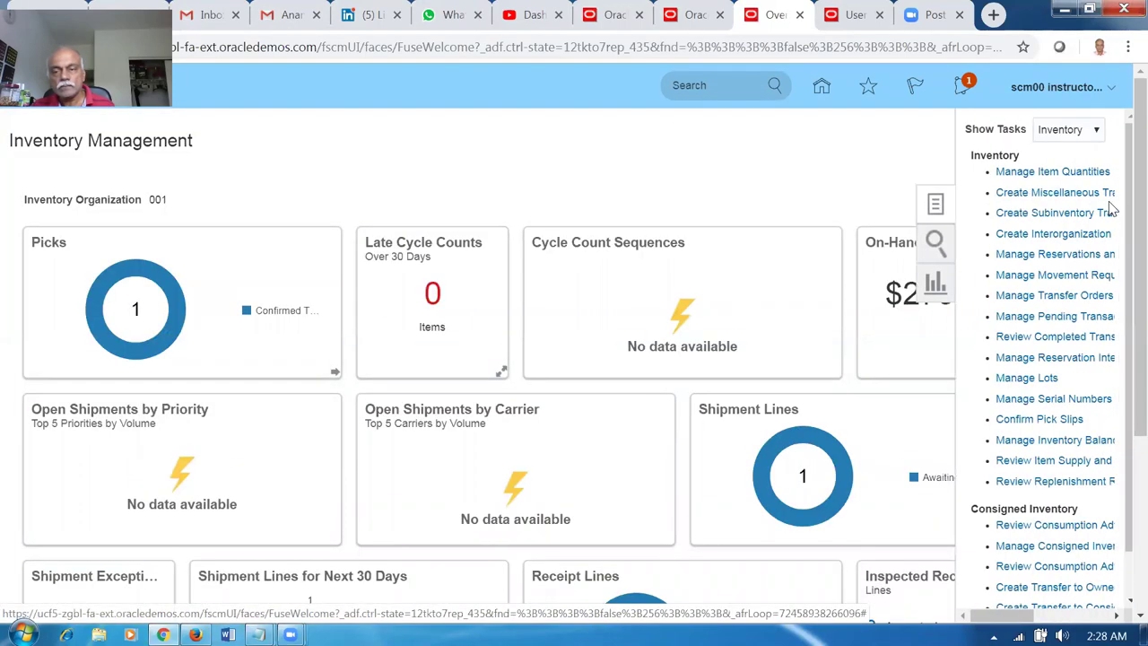
pyautogui.click(1066, 130)
pyautogui.click(1058, 173)
pyautogui.click(1050, 199)
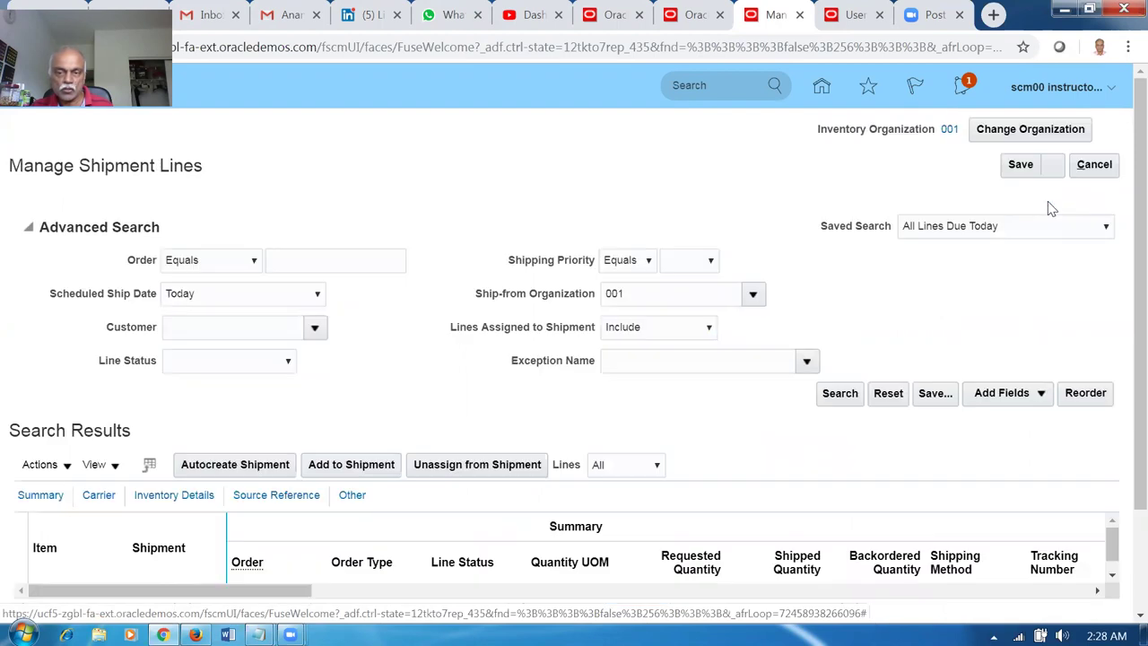
pyautogui.click(1009, 138)
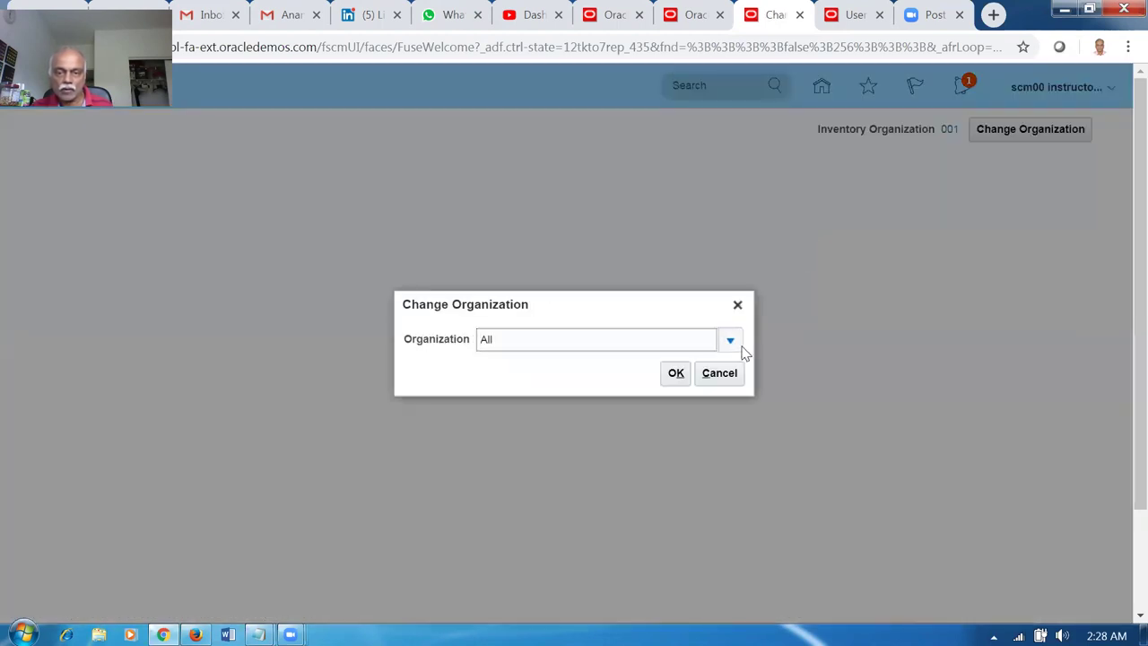
pyautogui.click(733, 345)
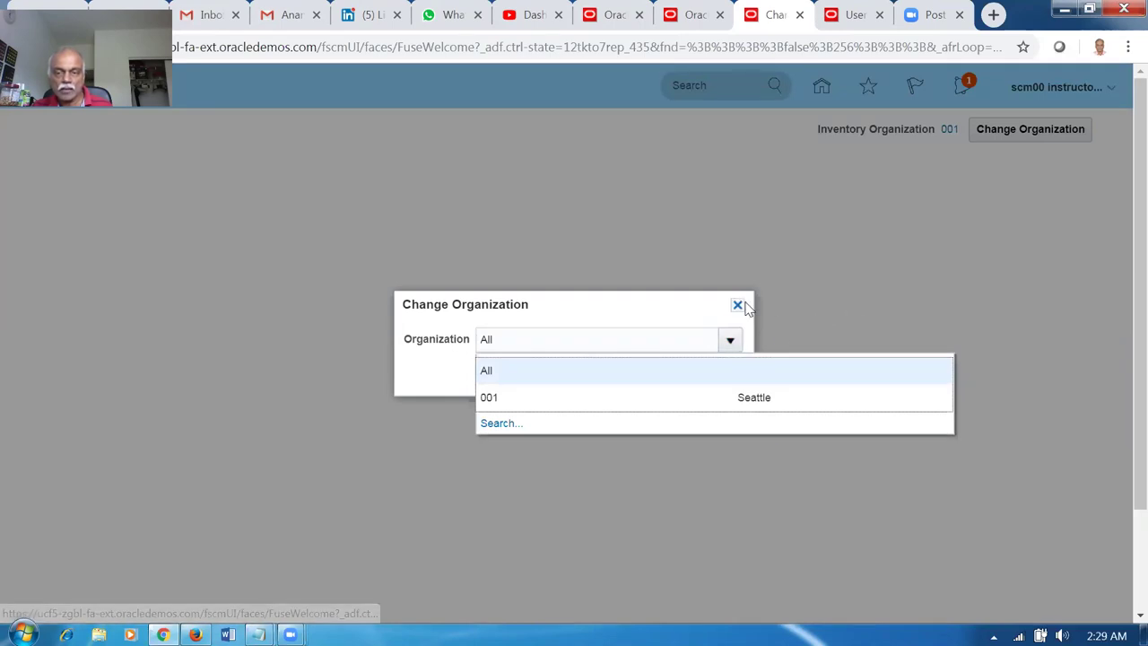
# Close the organization choice and open Manage Item Quantities from the Inventory tasks.
pyautogui.click(738, 306)
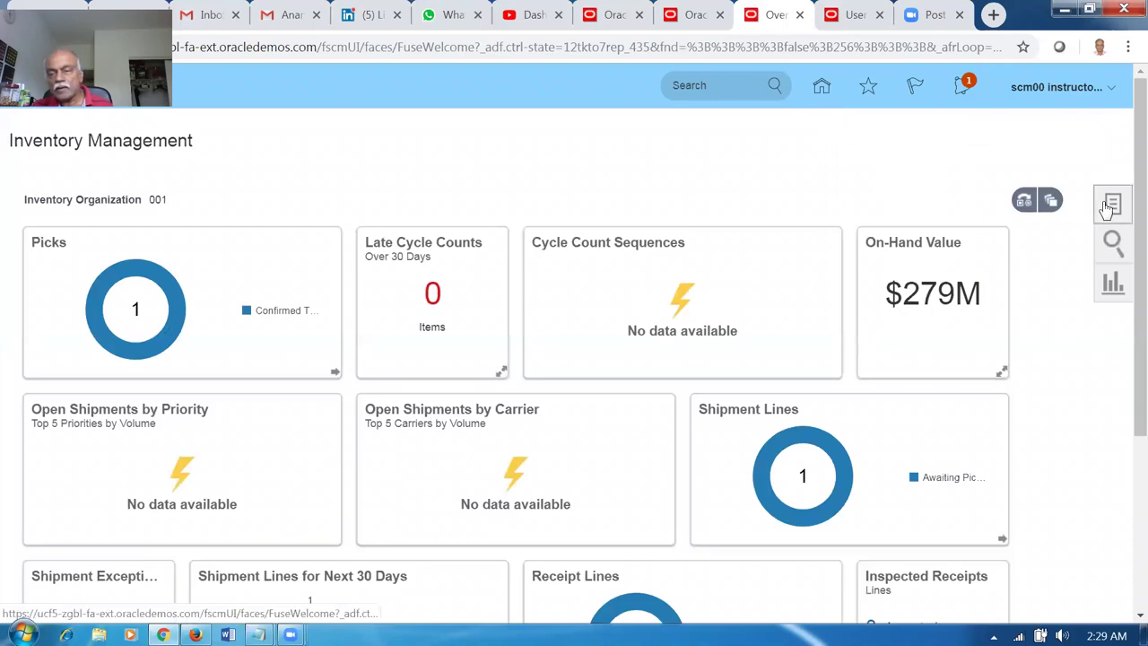
pyautogui.click(1106, 209)
pyautogui.click(1066, 131)
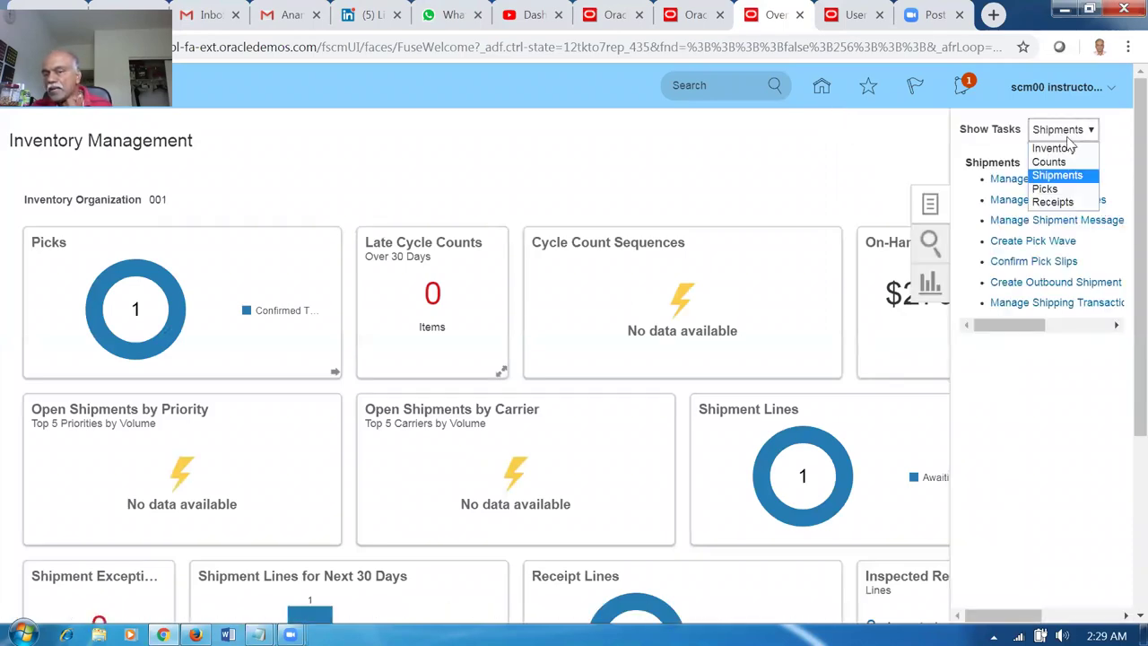
pyautogui.click(1068, 150)
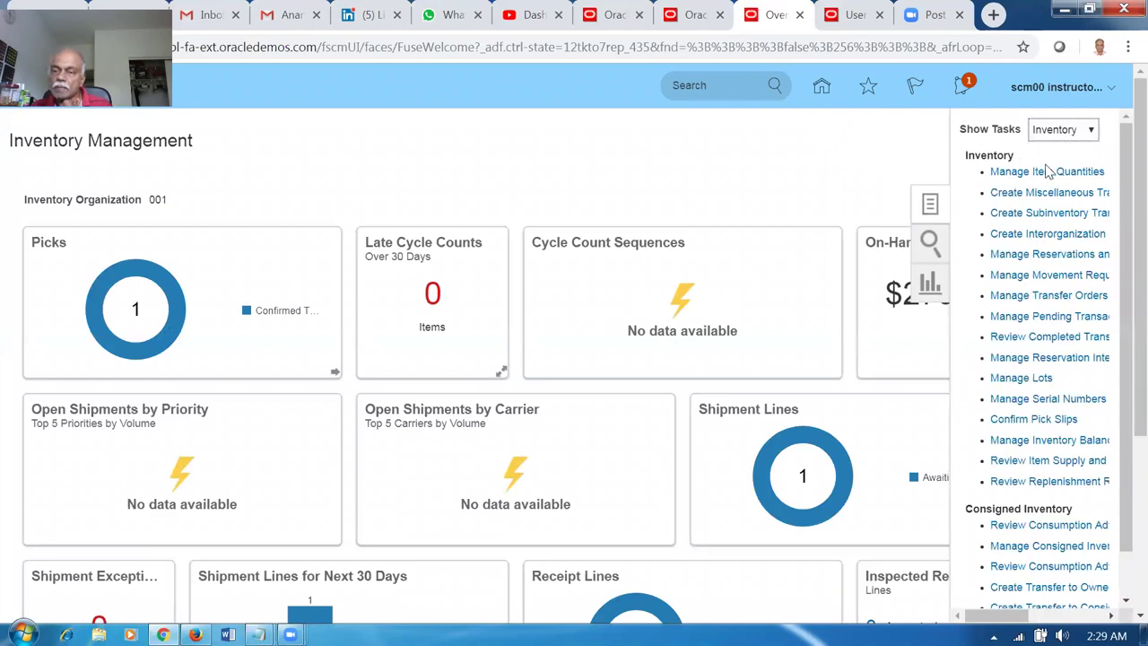
pyautogui.click(1046, 172)
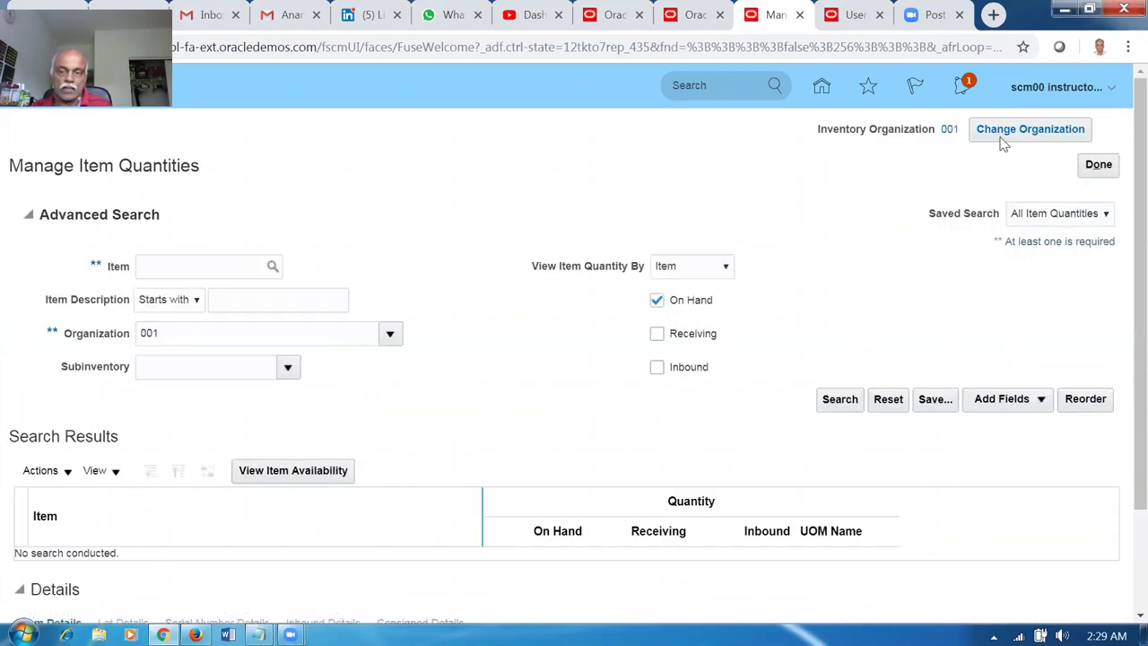
# Change the inventory organization to 002 Atlanta and confirm it.
pyautogui.click(1003, 141)
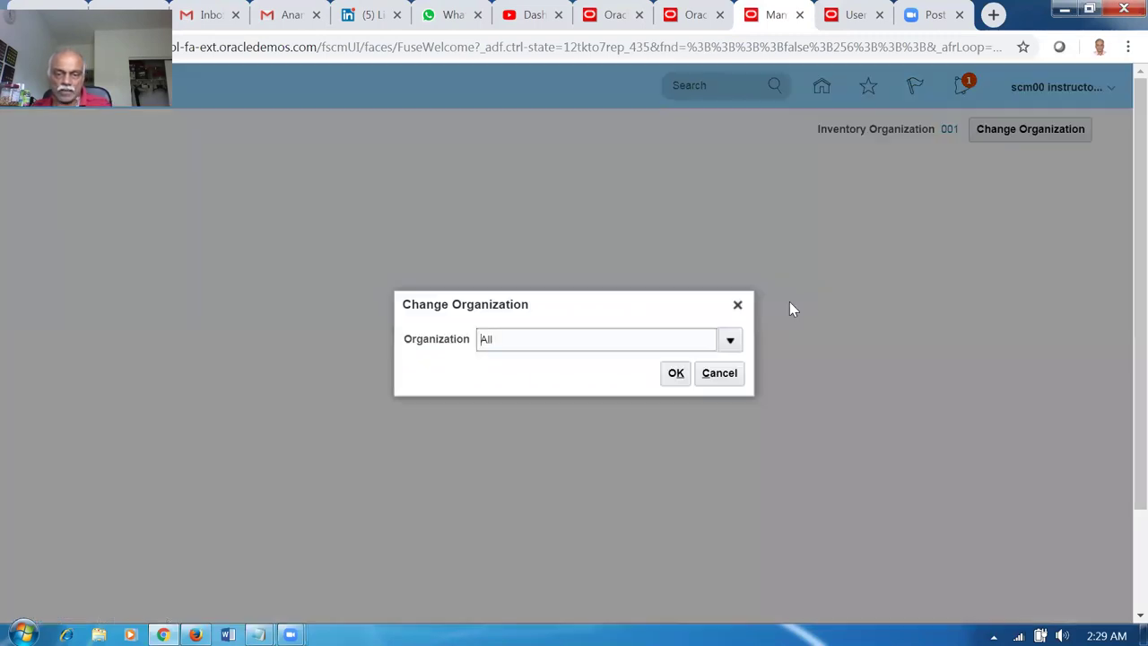
pyautogui.click(739, 341)
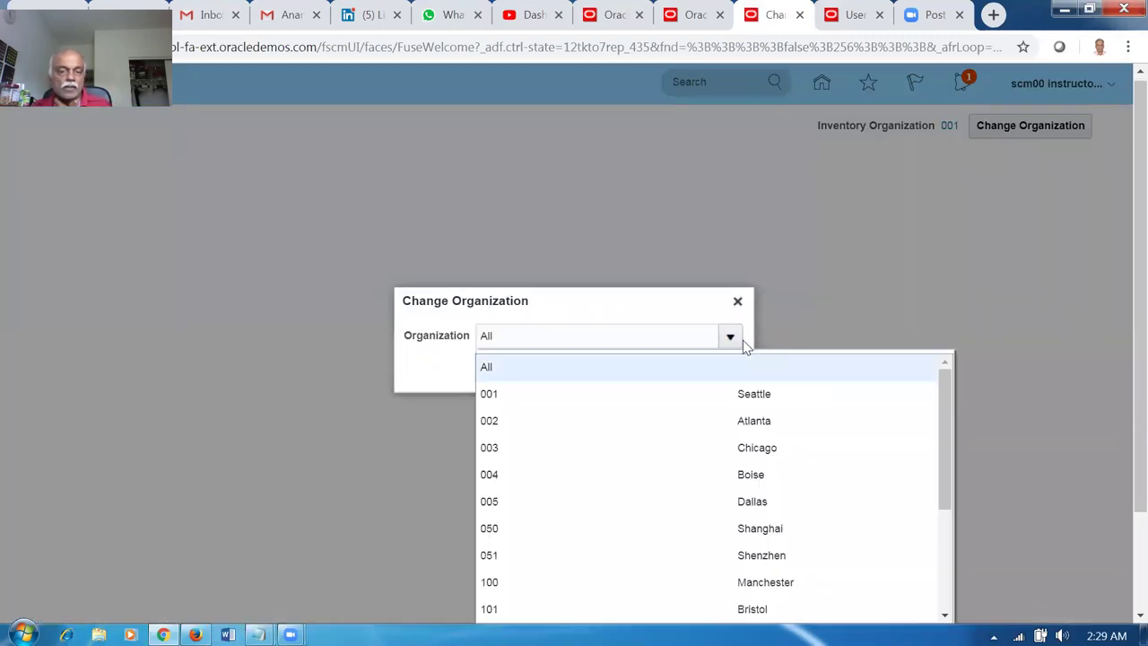
pyautogui.click(582, 420)
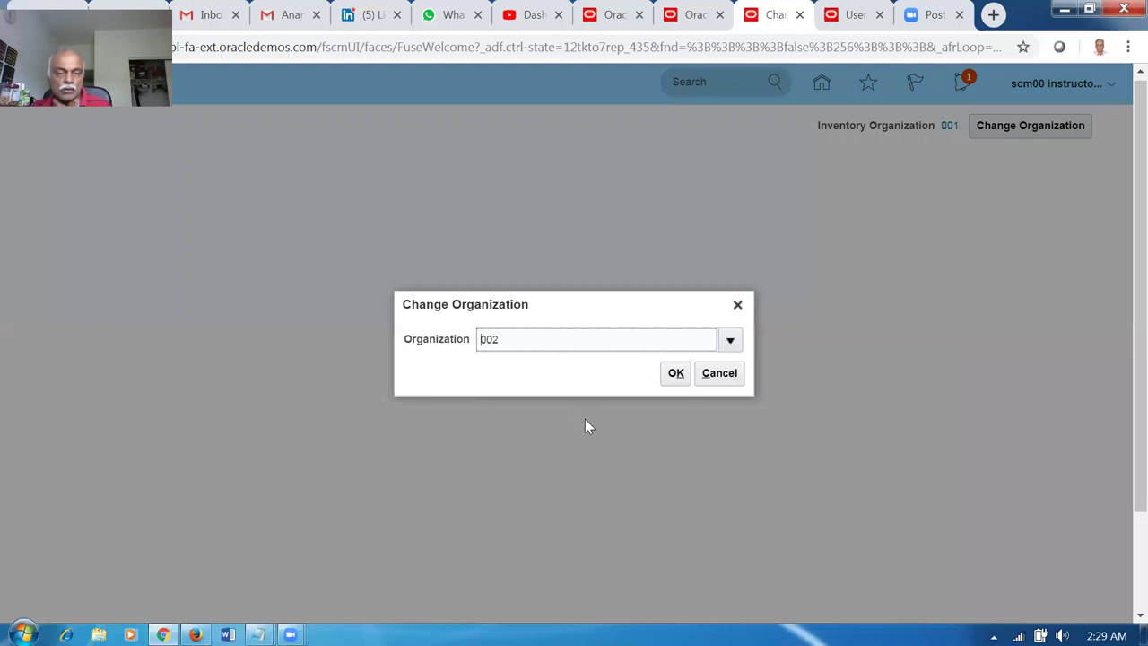
pyautogui.click(676, 373)
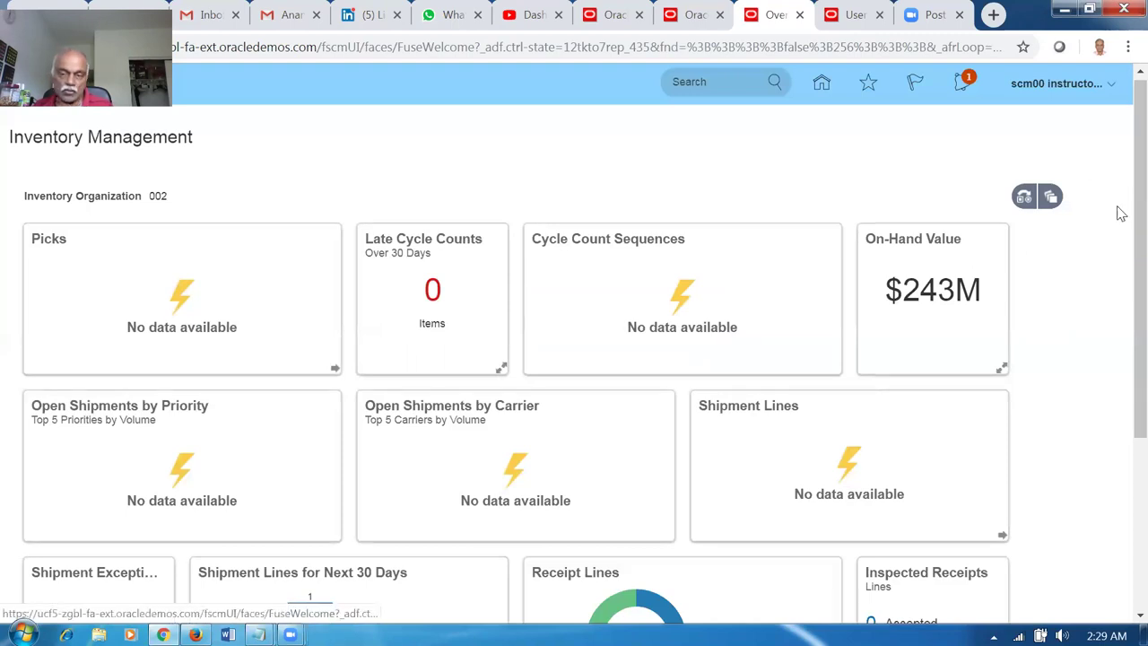
pyautogui.click(1120, 214)
pyautogui.click(1064, 125)
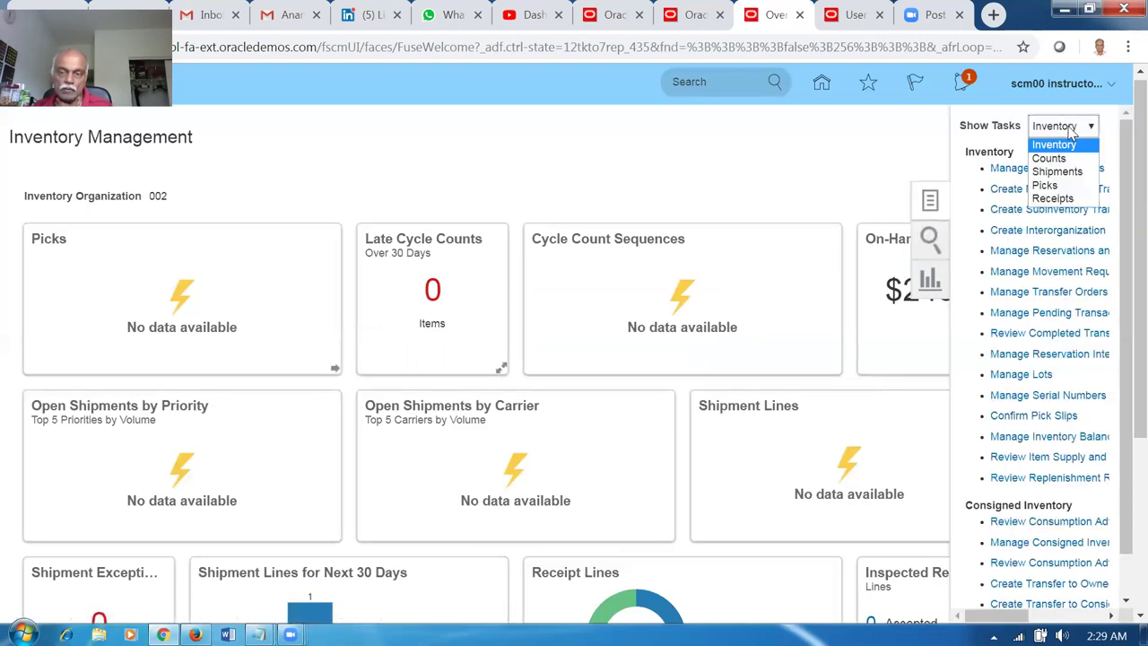
# Open Manage Shipment Lines, glance at other browser tabs, and return to the Oracle home tab.
pyautogui.click(1056, 173)
pyautogui.click(1046, 197)
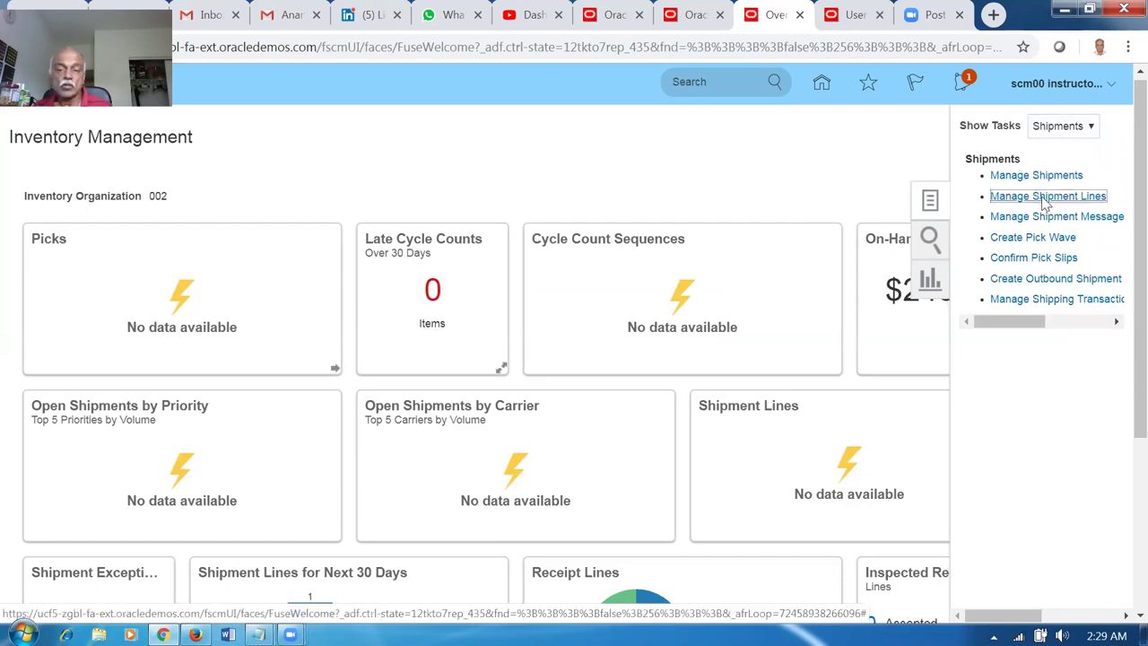
pyautogui.click(304, 259)
pyautogui.click(690, 26)
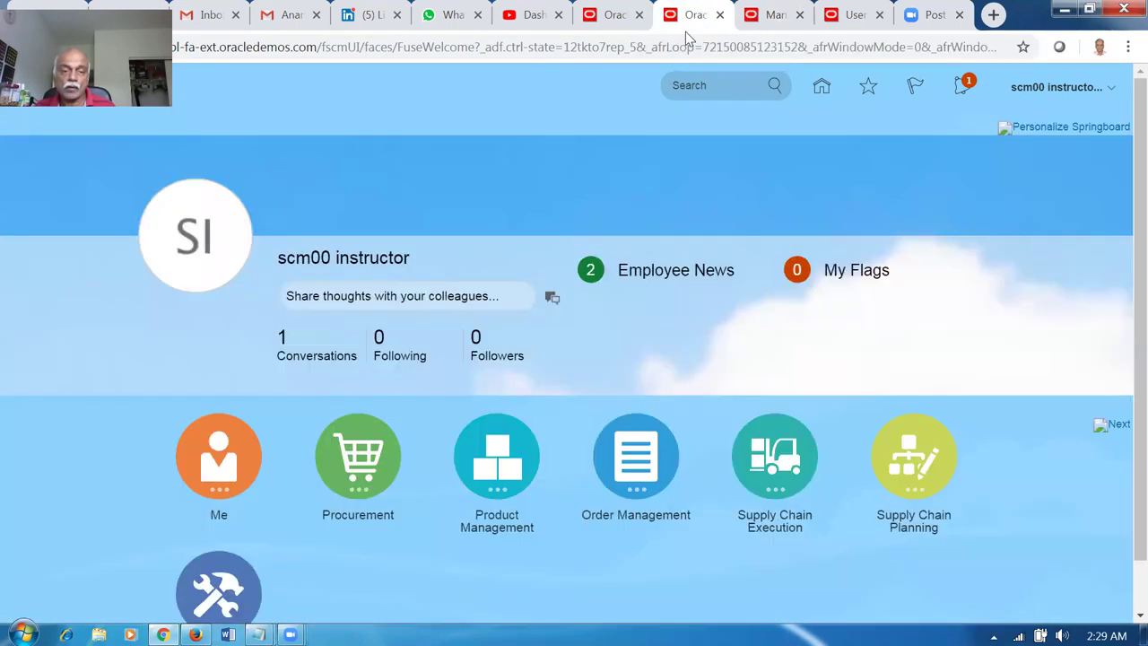
pyautogui.click(612, 14)
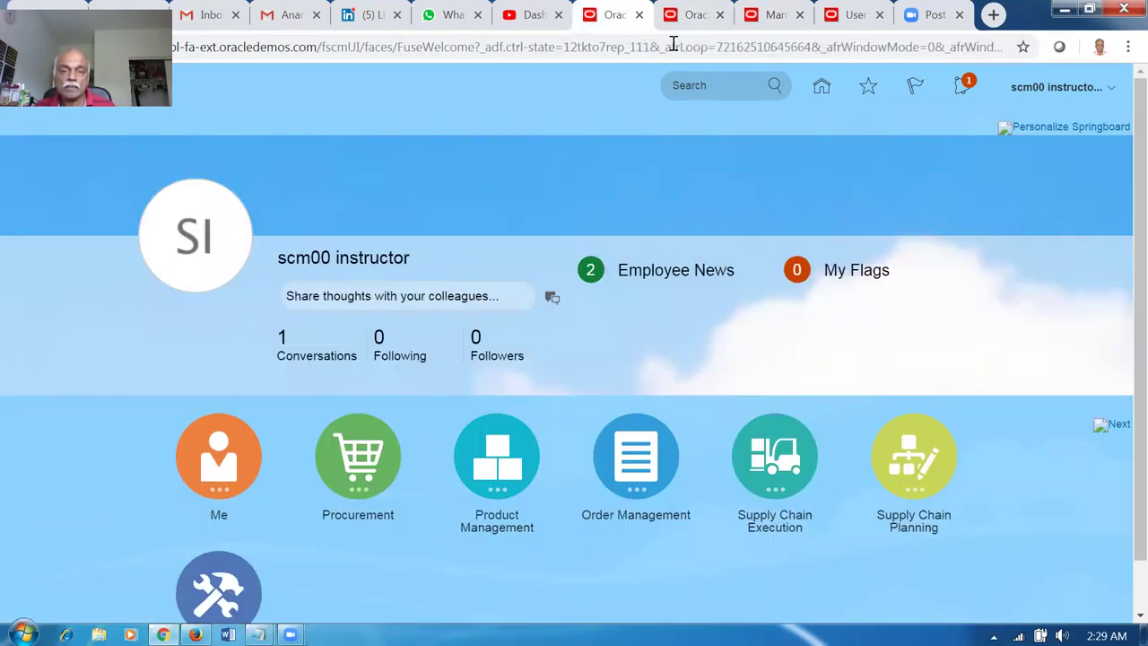
pyautogui.click(531, 16)
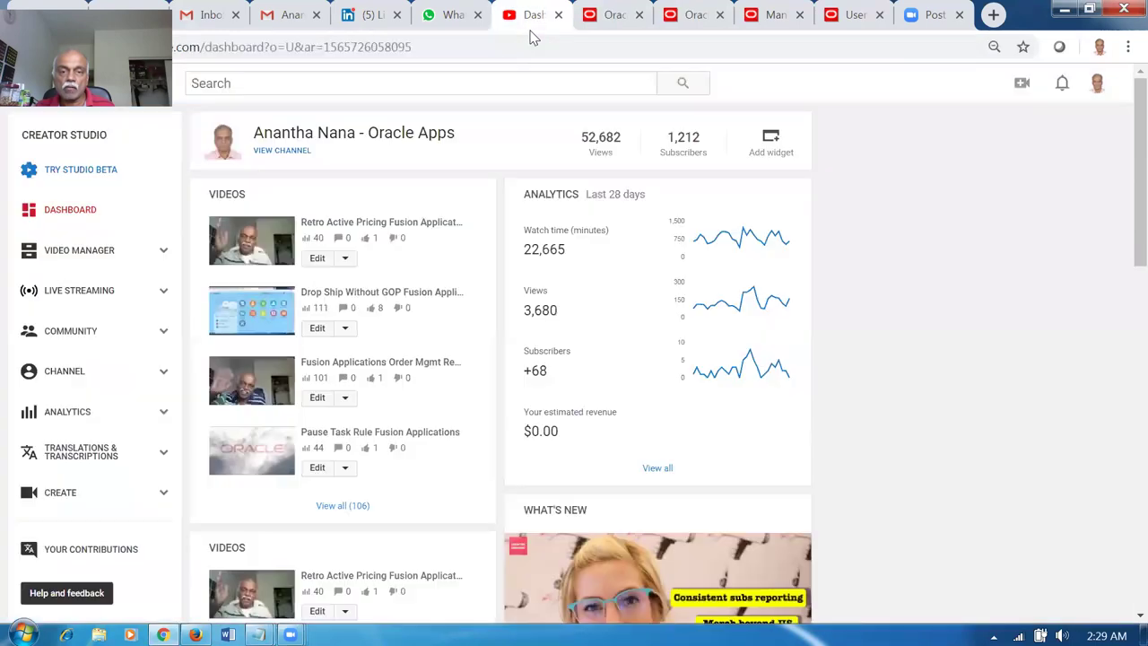
pyautogui.click(613, 15)
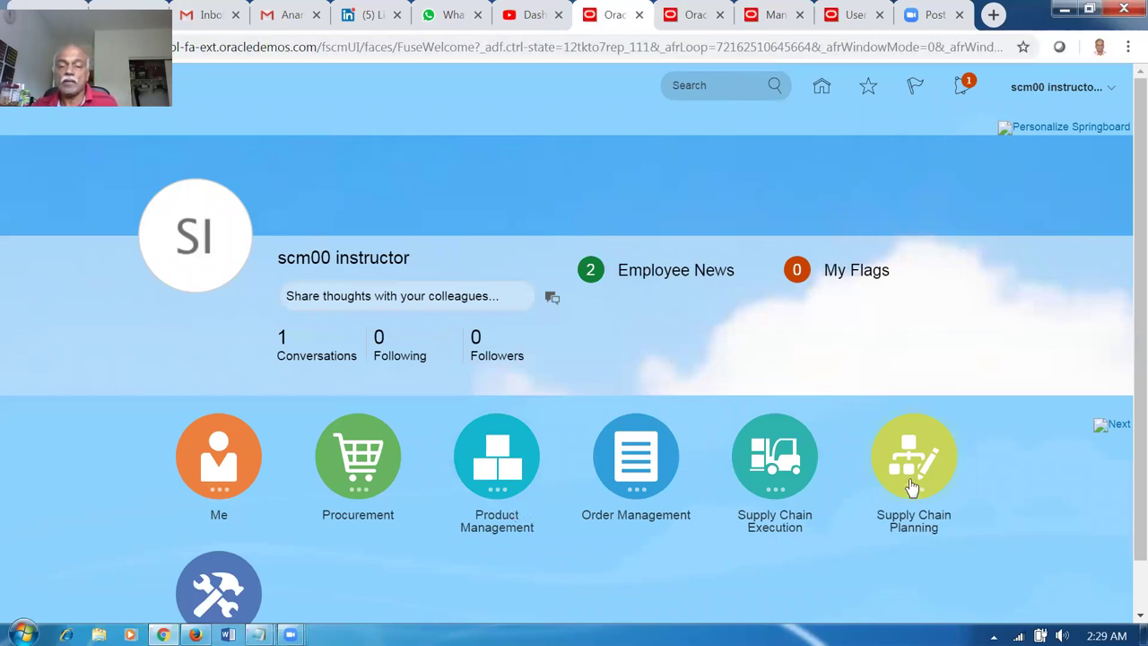
# Open Manage Transfer Orders from the Inventory tasks and begin setting the source organization.
pyautogui.click(769, 484)
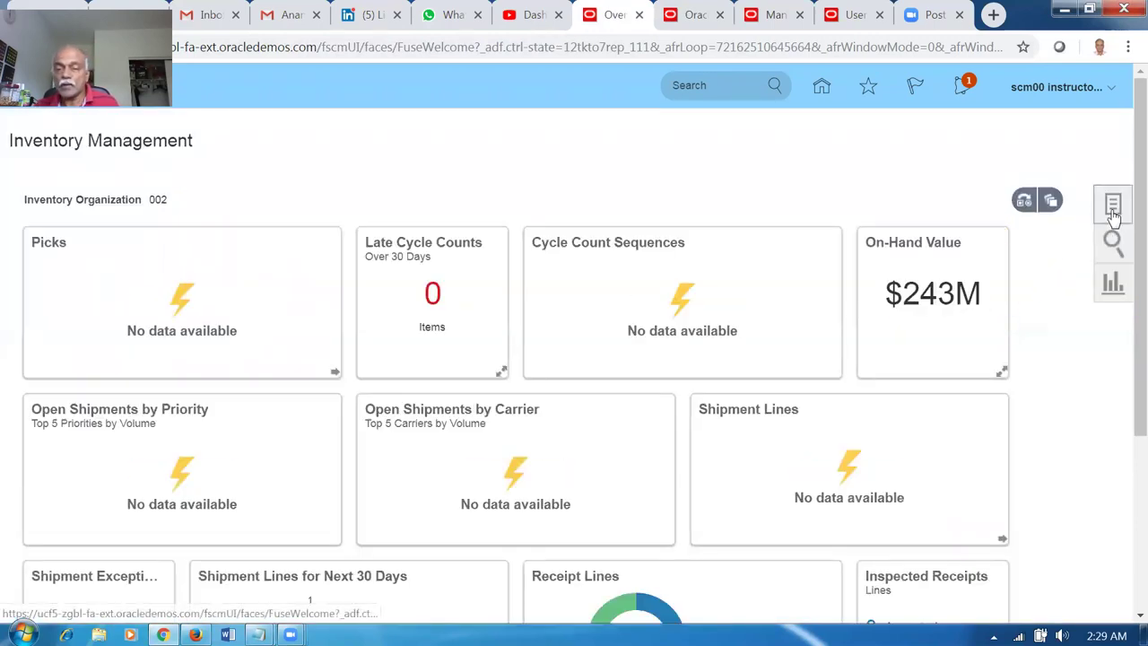
pyautogui.click(1113, 212)
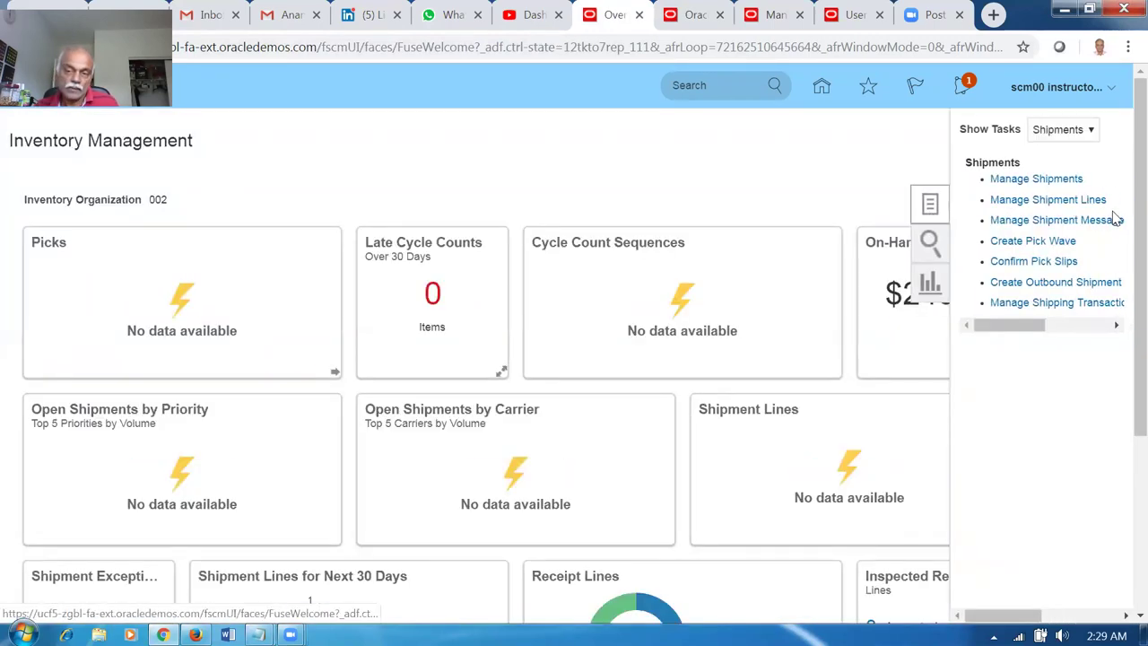
pyautogui.click(1064, 130)
pyautogui.click(1055, 146)
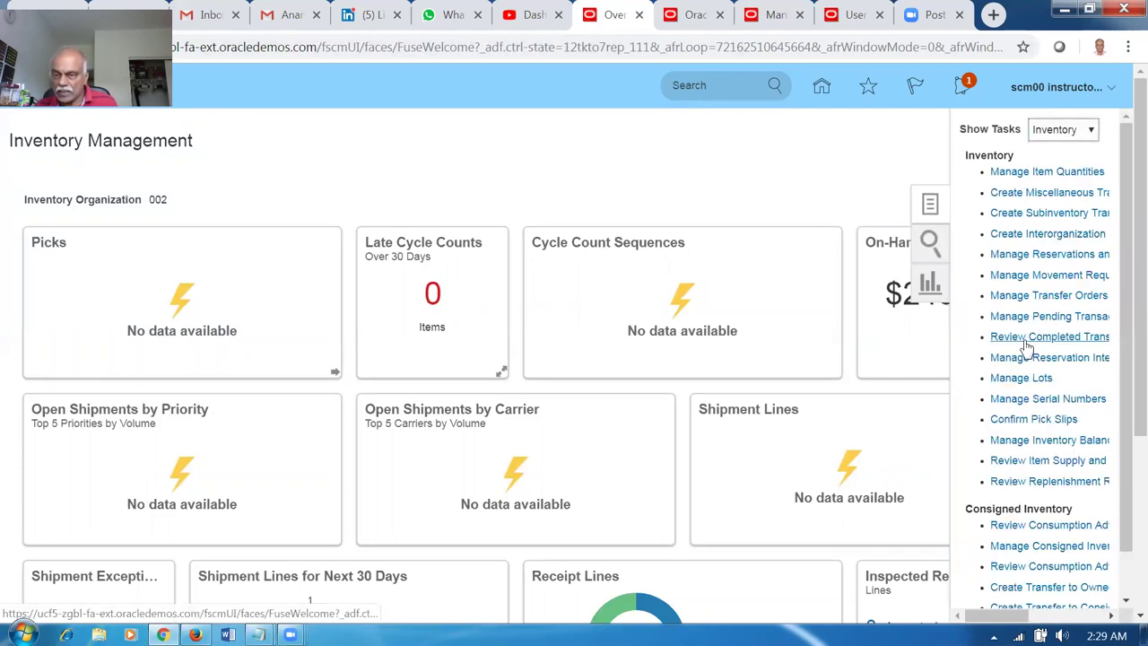
pyautogui.click(1025, 296)
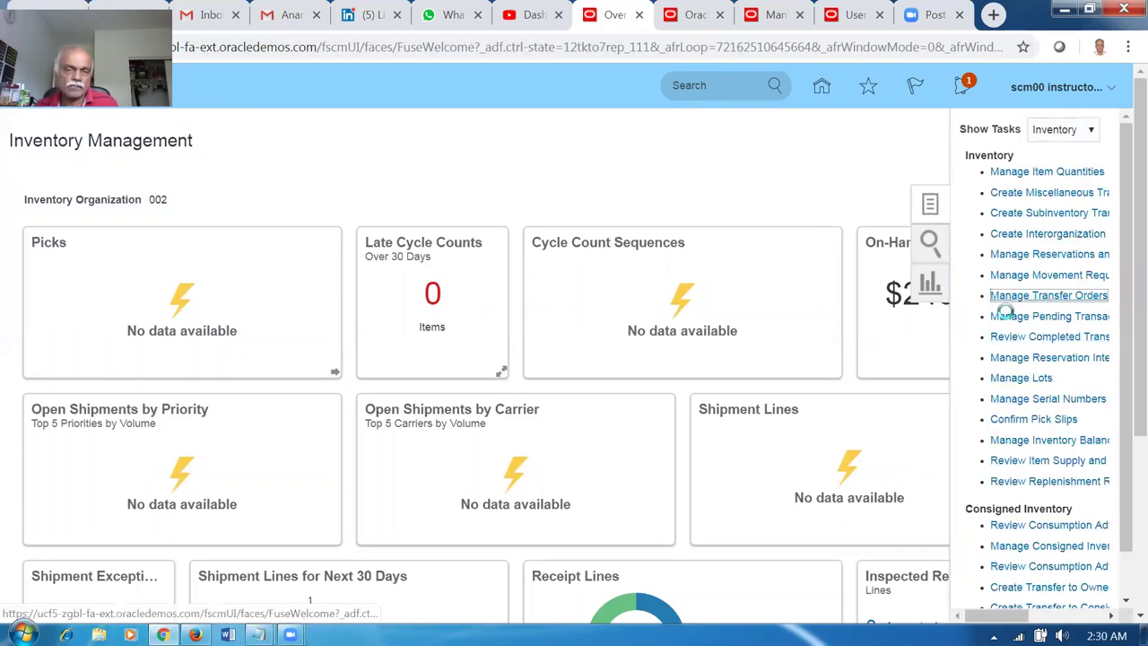
pyautogui.click(287, 301)
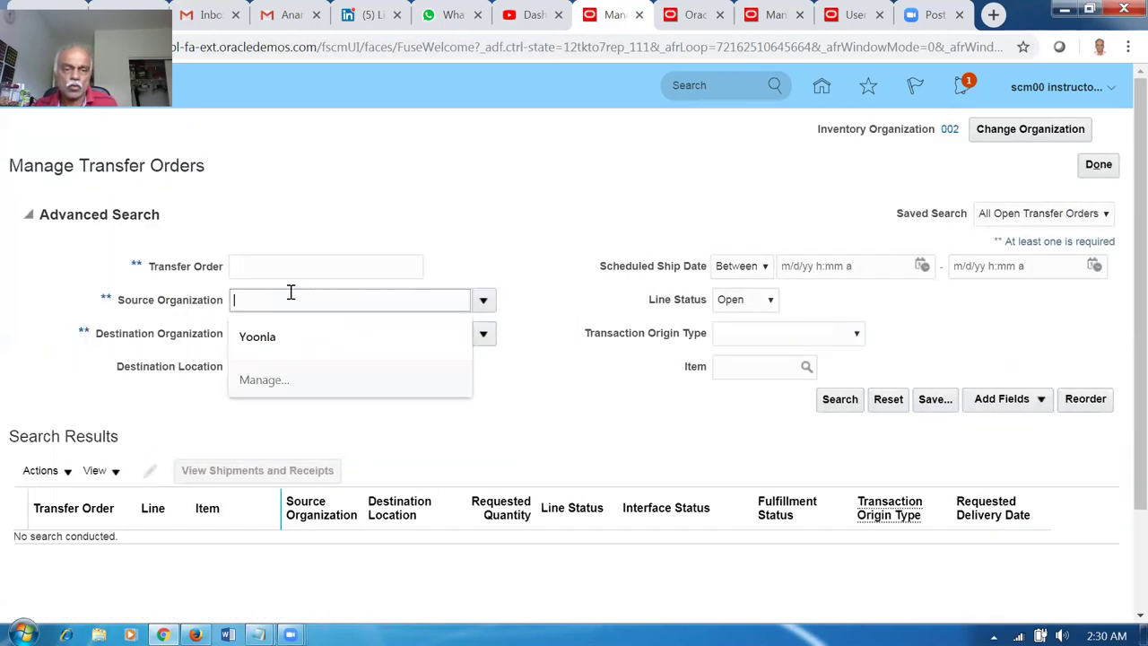
# Search open transfer orders from source organization 002 to destination organization 001.
pyautogui.write('002')
pyautogui.press('Tab')
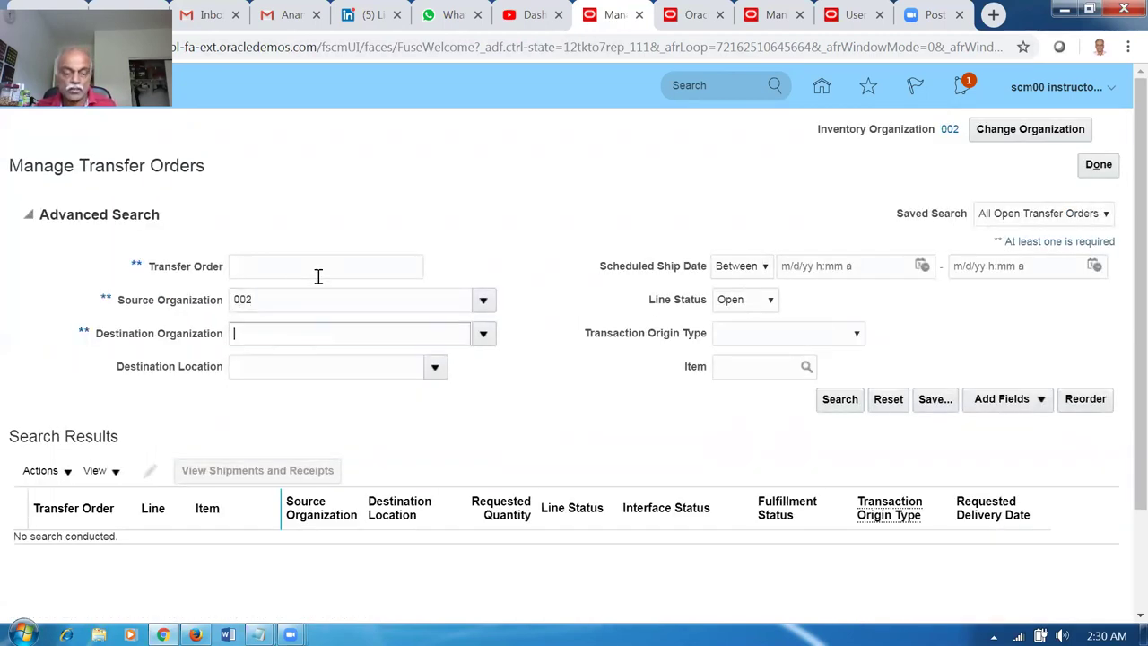
pyautogui.write('001')
pyautogui.press('Tab')
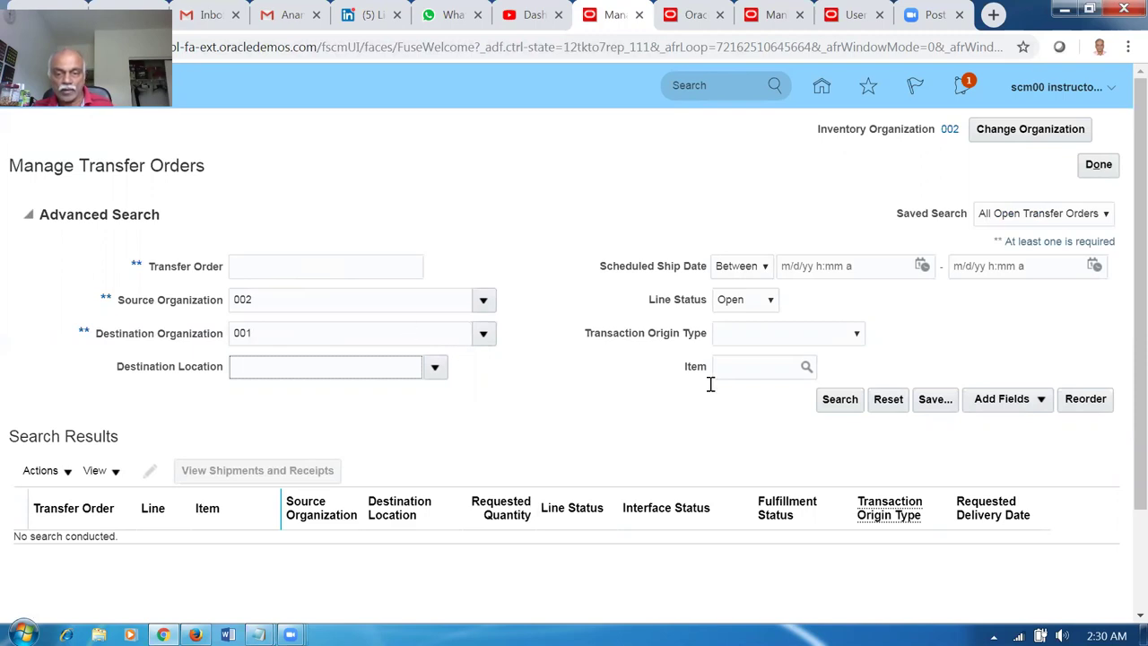
pyautogui.click(820, 403)
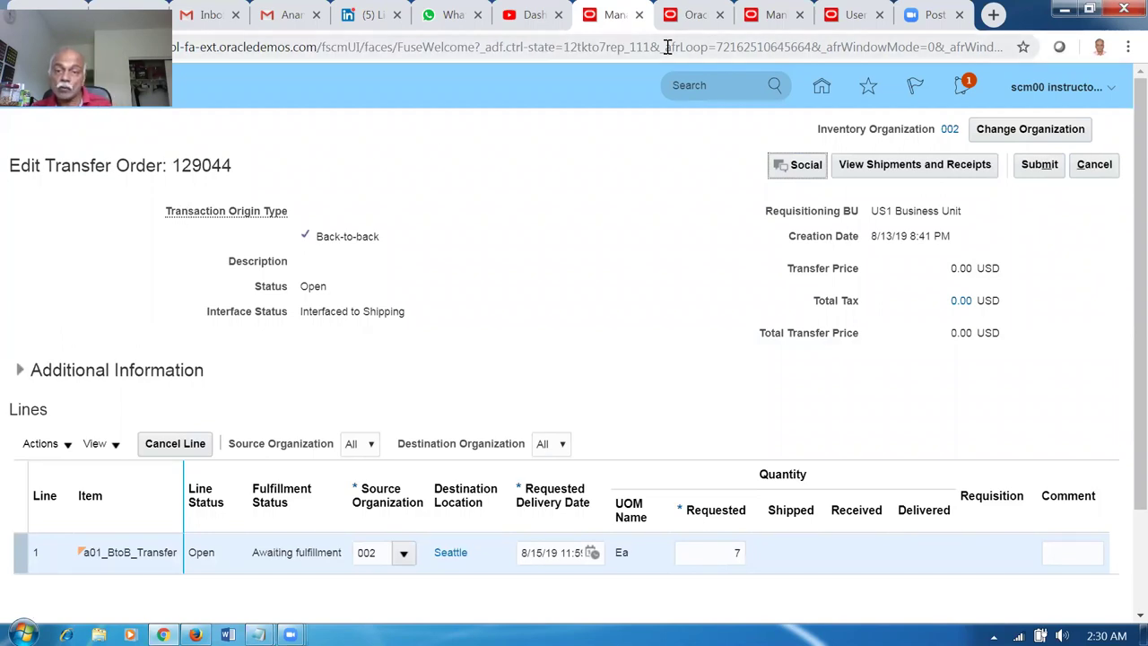
# Search Manage Shipment Lines for transfer order 129044.
pyautogui.click(697, 24)
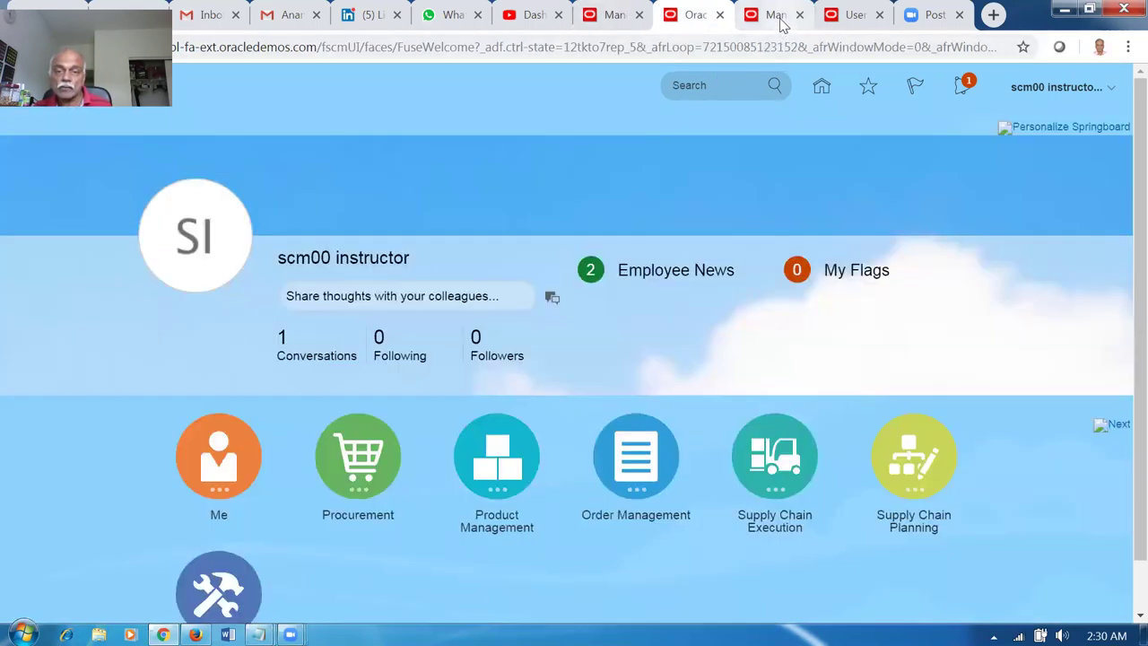
pyautogui.click(772, 16)
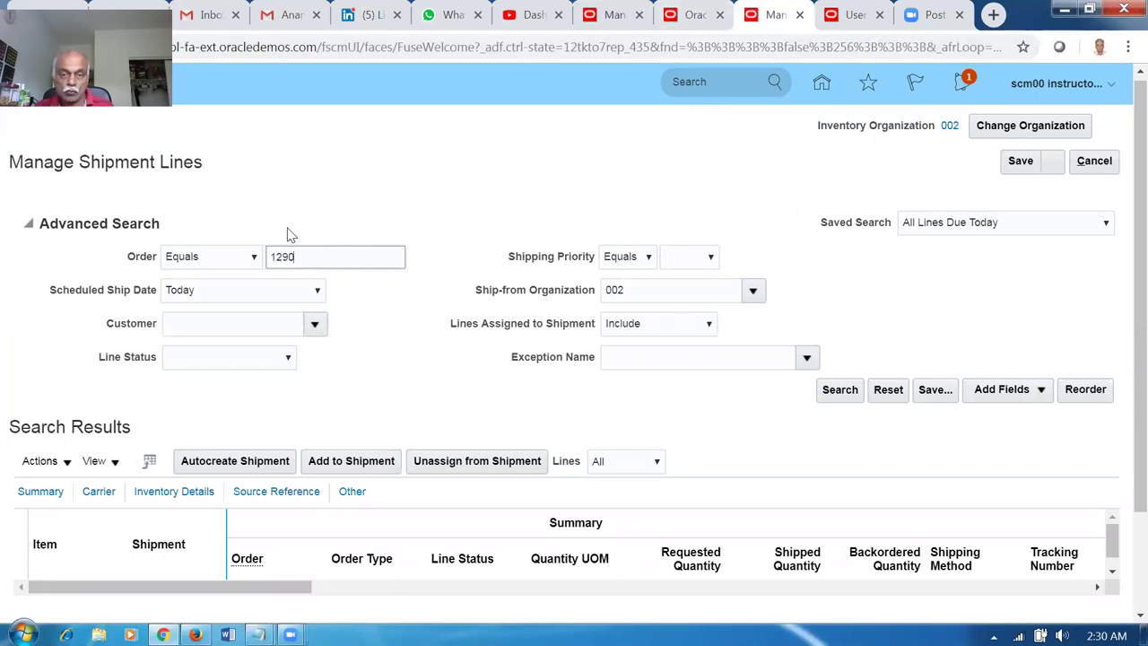
pyautogui.write('44')
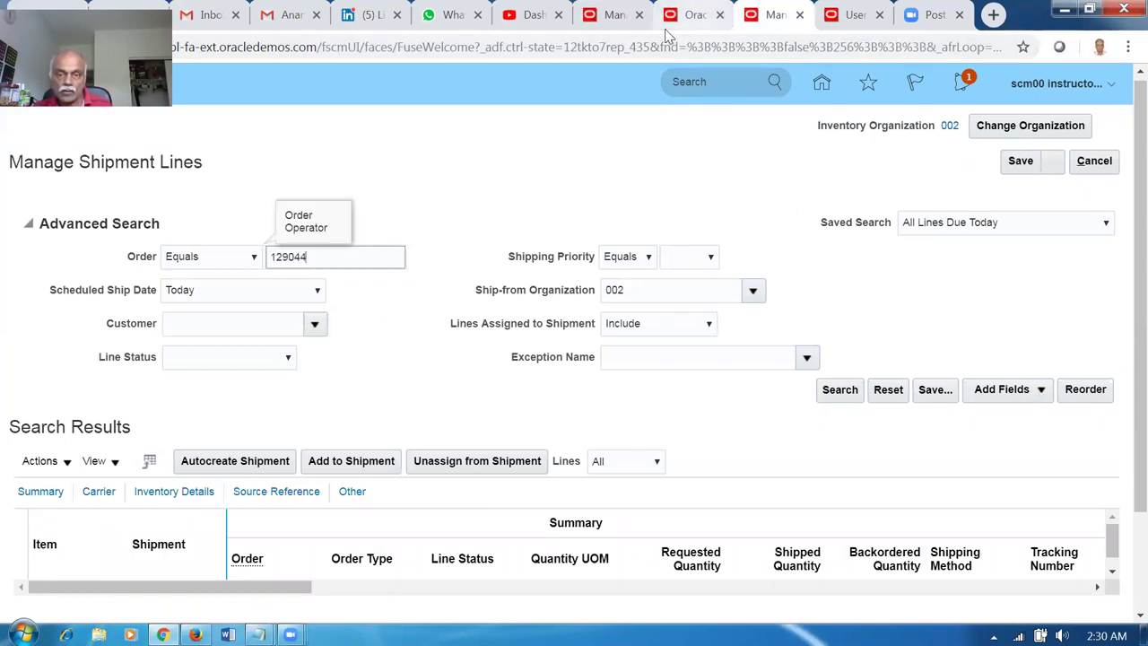
pyautogui.hotkey('ctrl', 'shift', 'Tab')
pyautogui.hotkey('ctrl', 'shift', 'Tab')
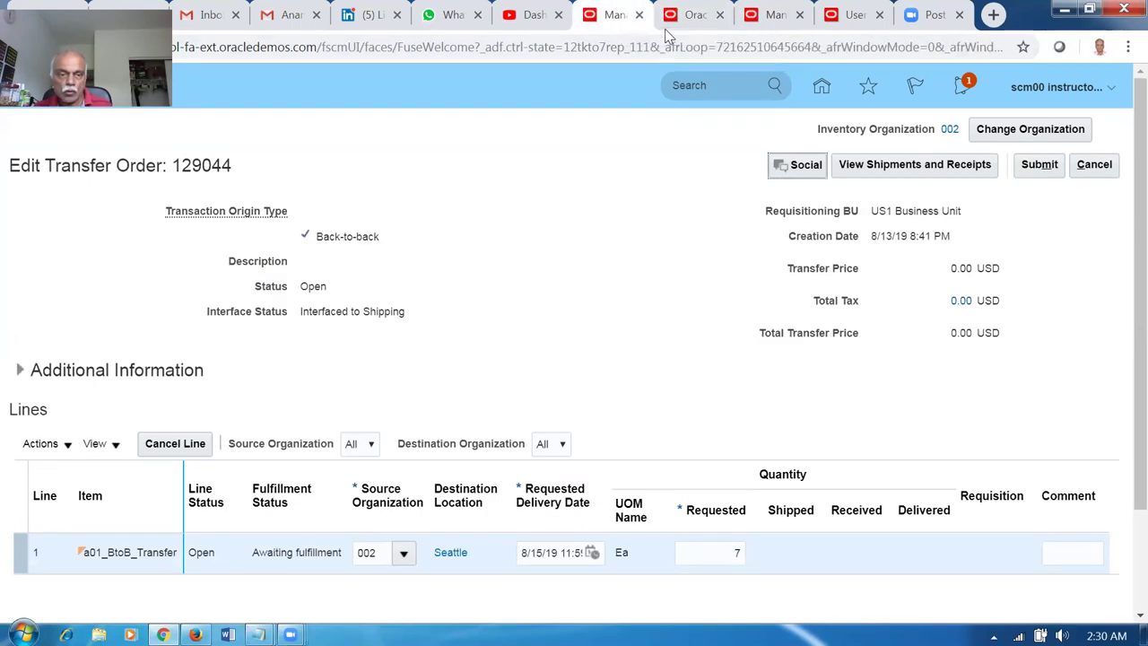
pyautogui.click(776, 16)
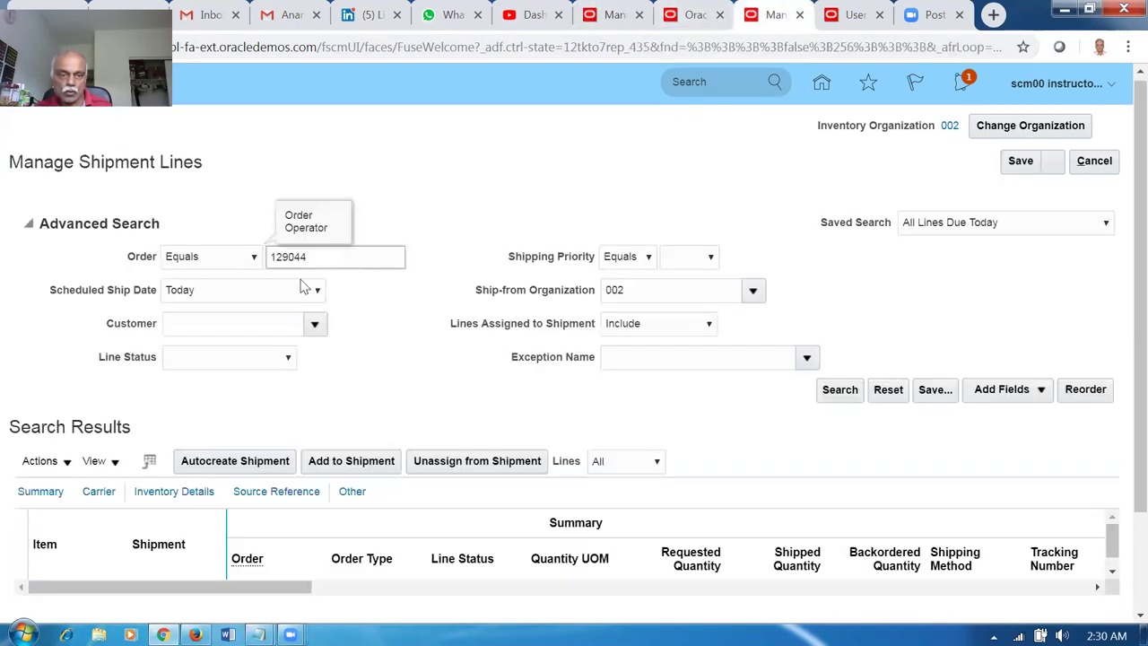
pyautogui.click(838, 391)
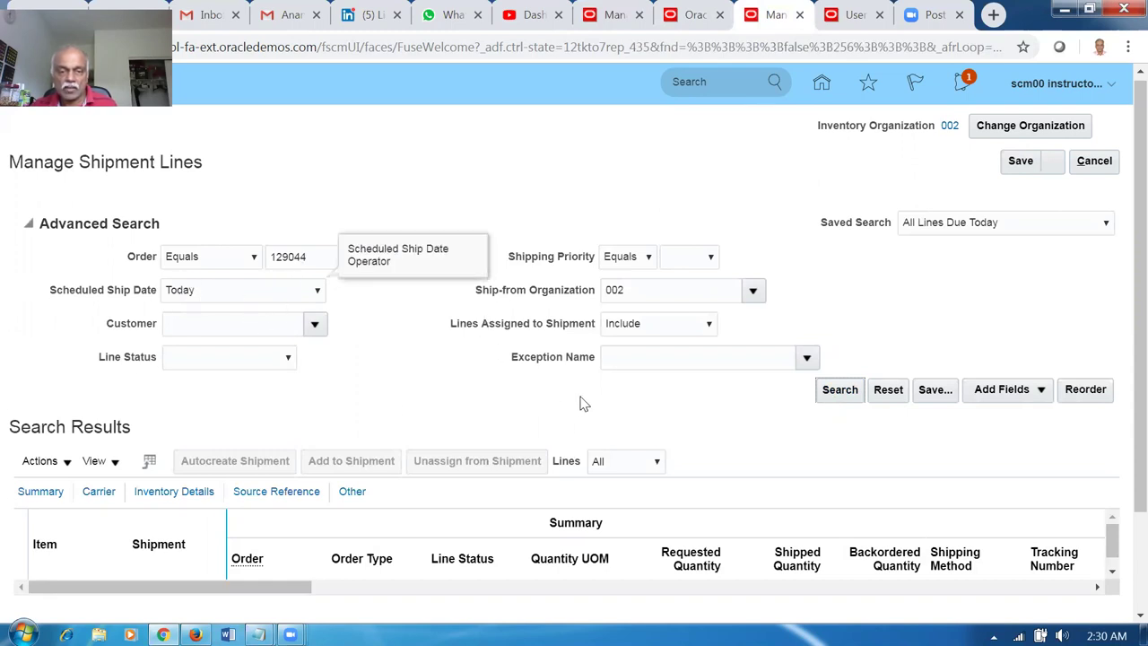
# Filter shipment lines to Scheduled Ship Date Before 8/28/19 9:00 PM and search again.
pyautogui.click(269, 301)
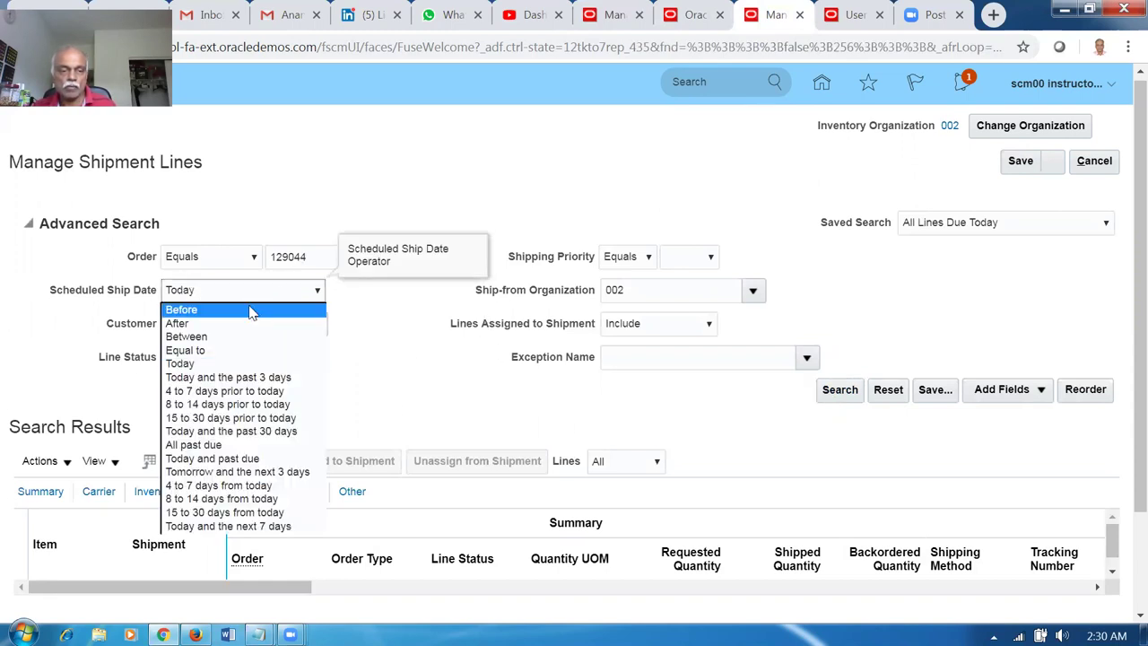
pyautogui.click(249, 308)
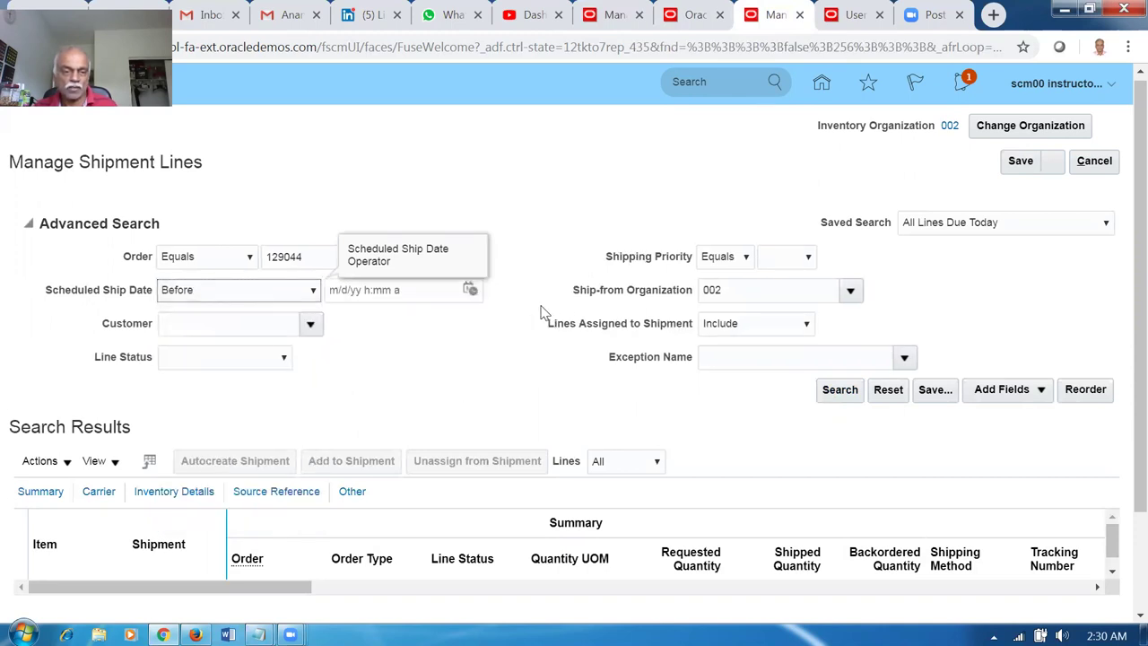
pyautogui.click(469, 293)
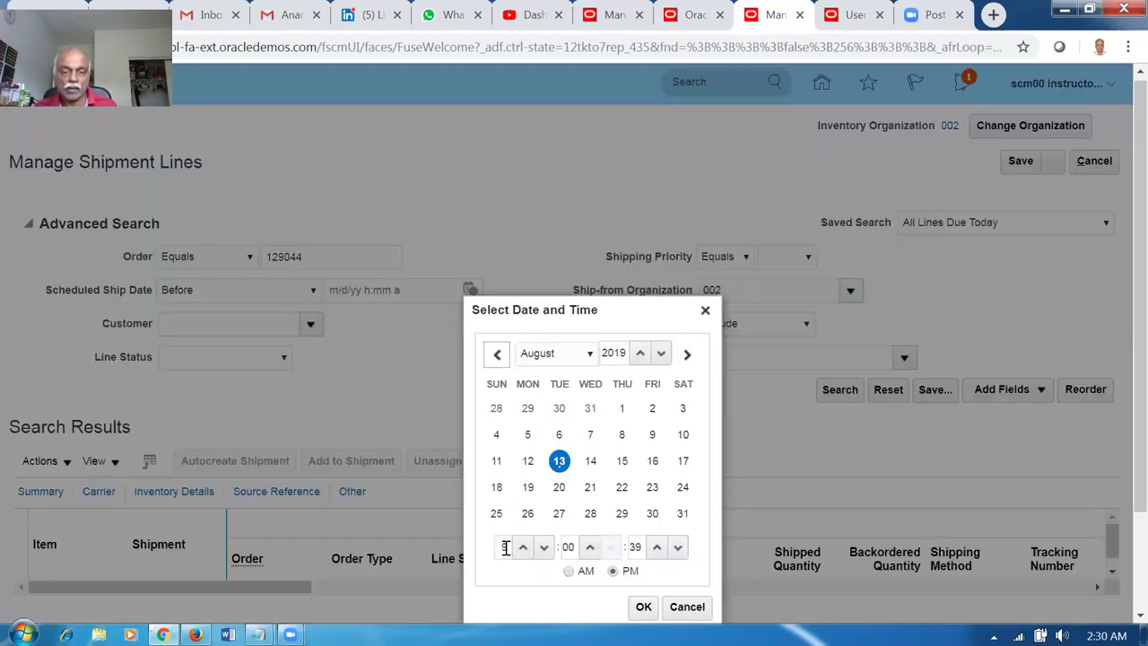
pyautogui.click(590, 514)
pyautogui.click(642, 607)
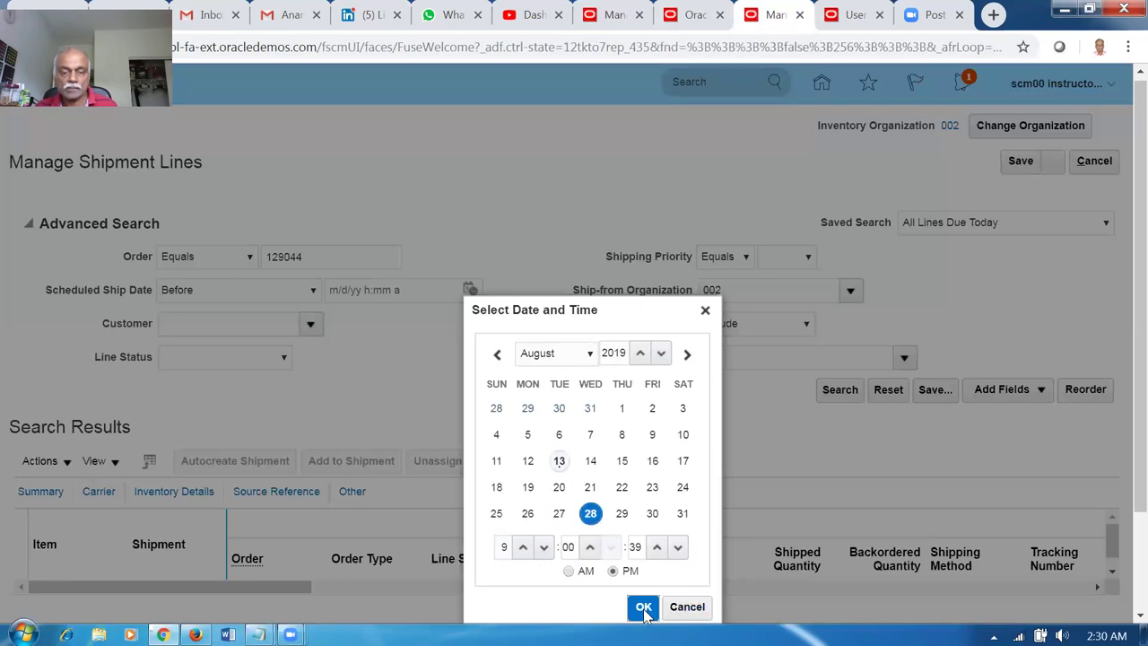
pyautogui.click(850, 394)
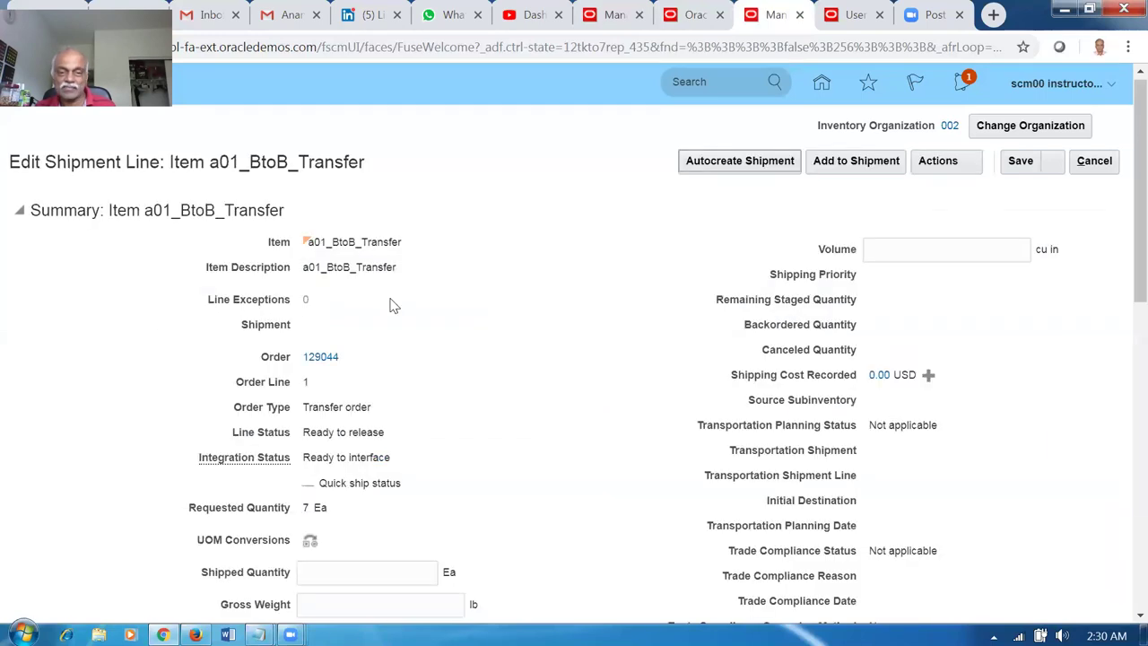
# Pick release the a01_BtoB_Transfer line, confirm, and save and close it.
pyautogui.click(940, 171)
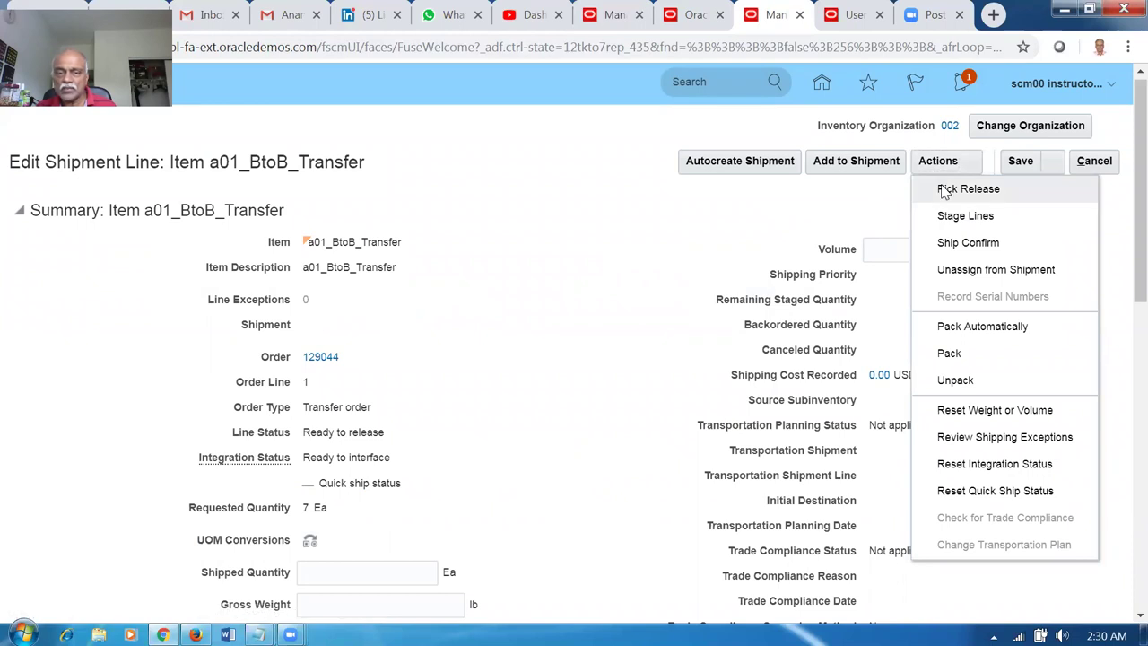
pyautogui.click(944, 190)
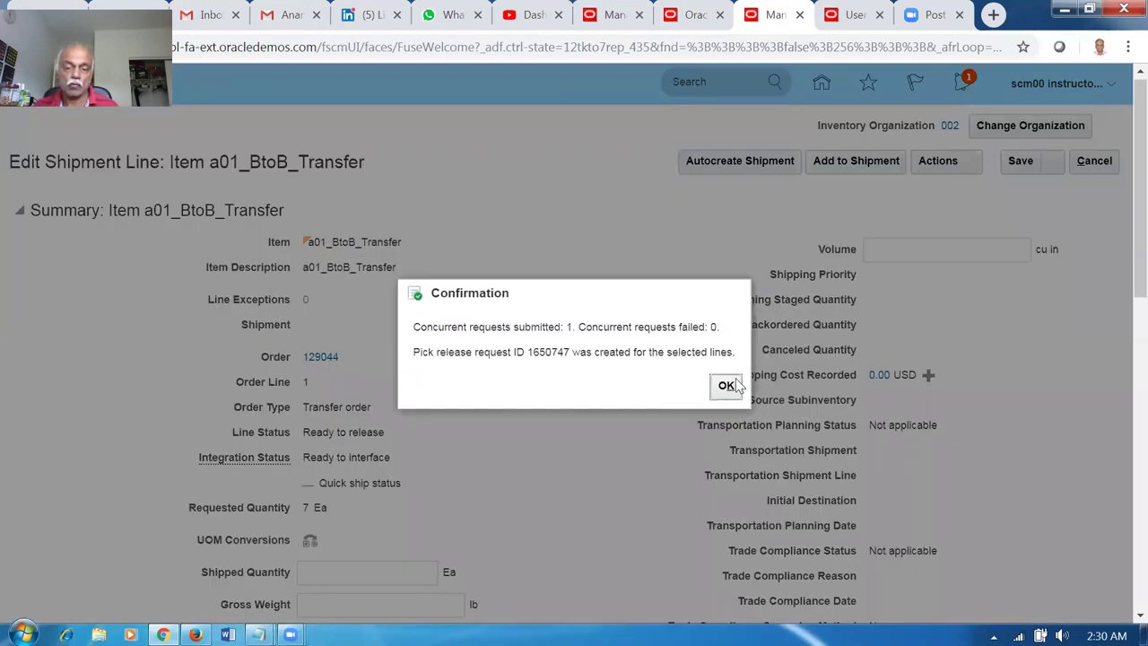
pyautogui.click(724, 385)
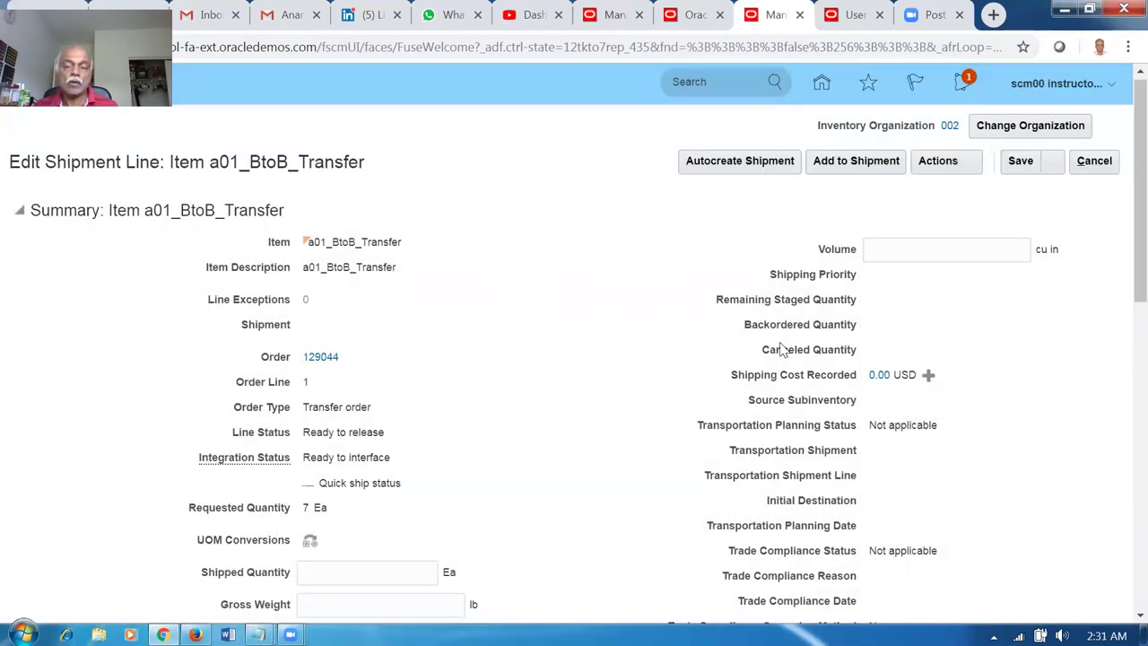
pyautogui.click(1052, 161)
pyautogui.click(1054, 189)
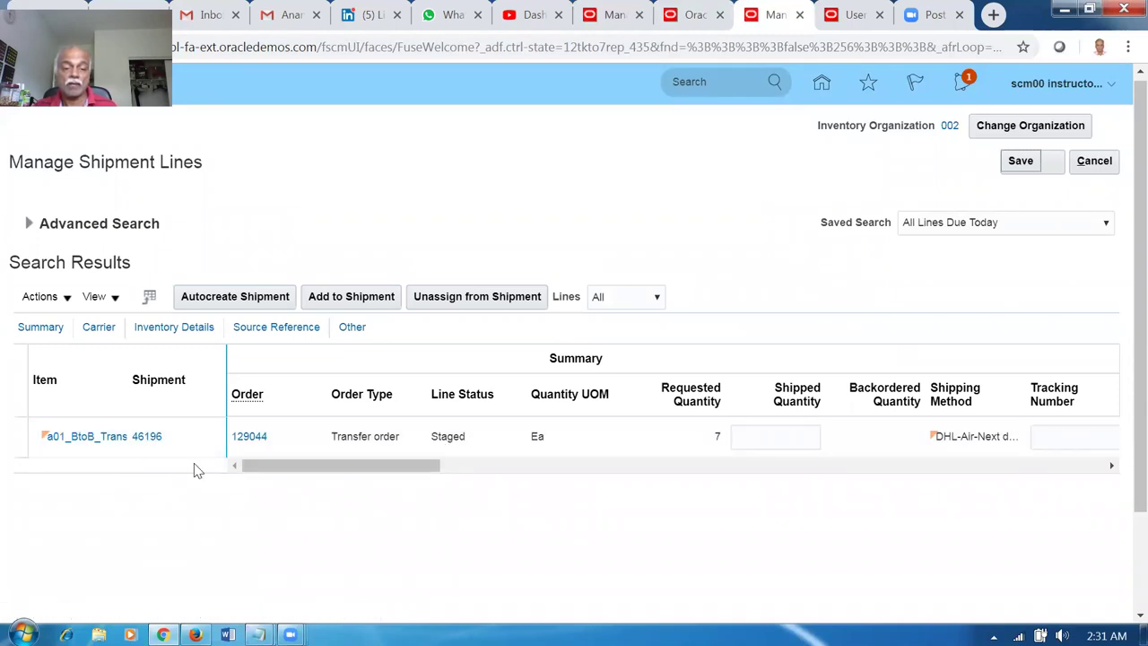
# Open shipment 46196 under organization 002 Atlanta.
pyautogui.click(146, 442)
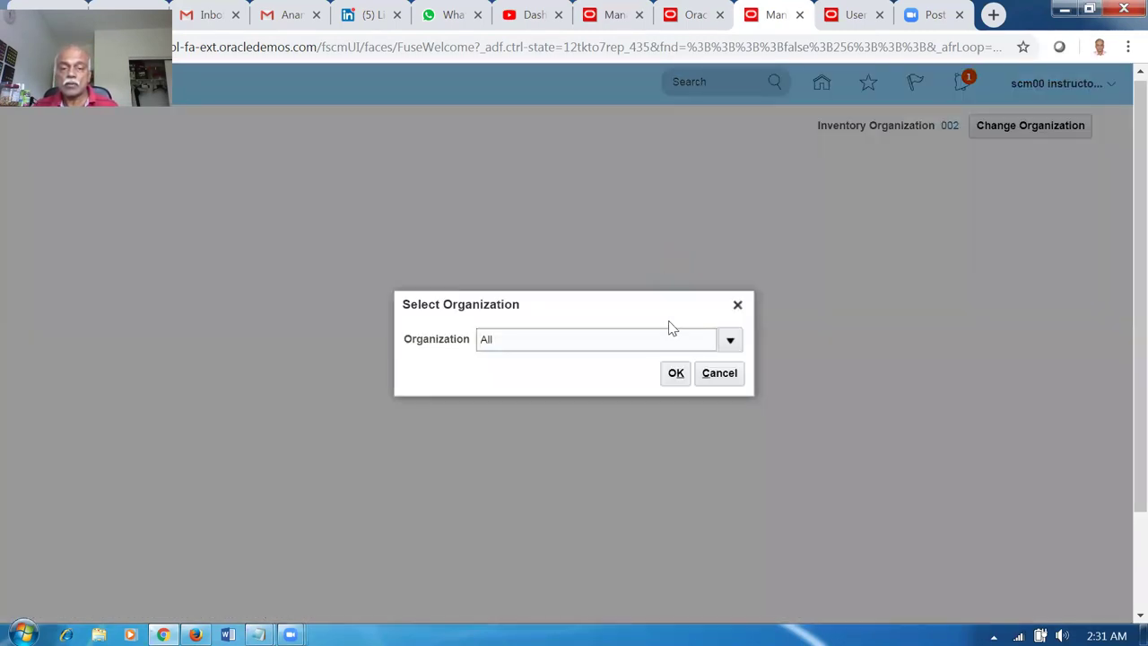
pyautogui.click(730, 342)
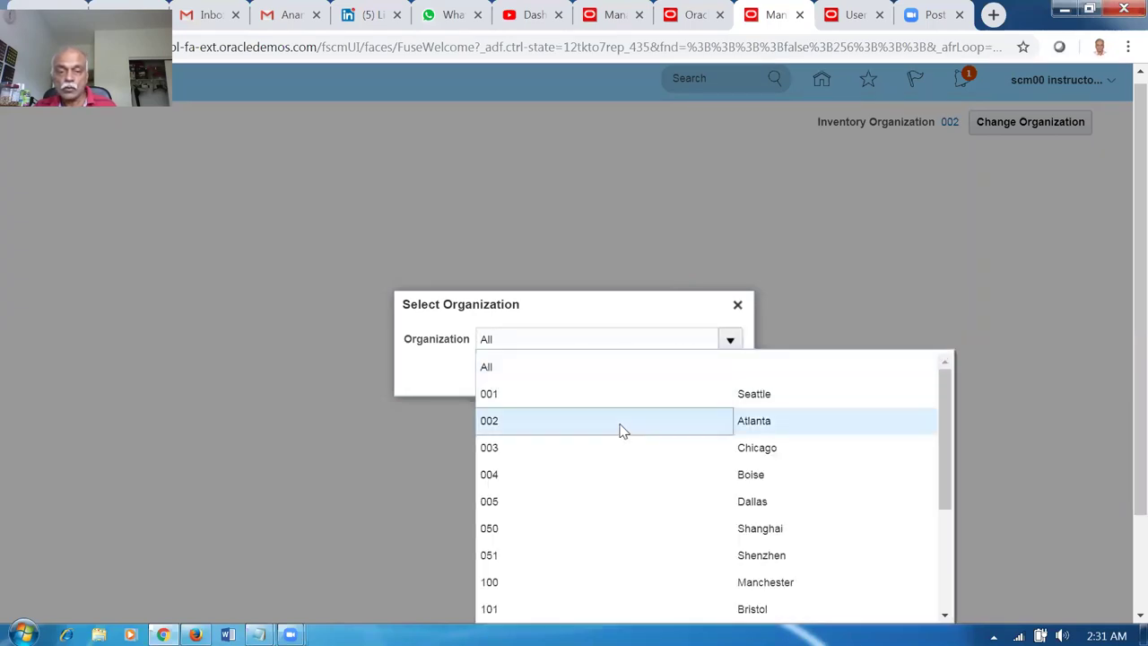
pyautogui.click(621, 422)
pyautogui.click(676, 375)
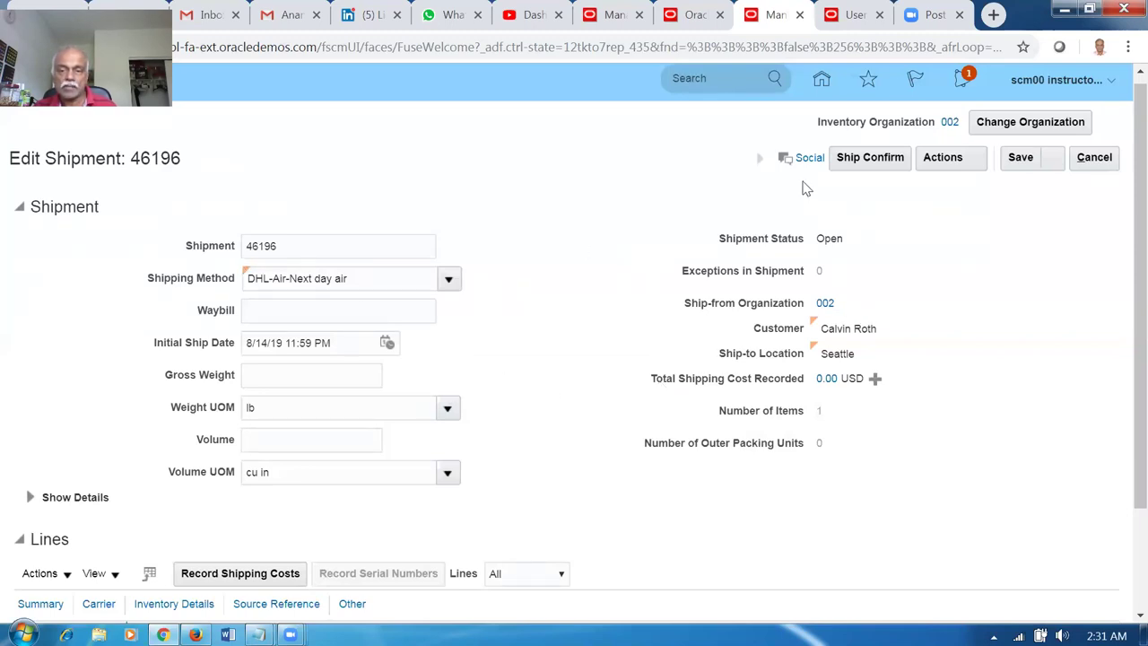
# Ship-confirm shipment 46196, accepting the missing weight and volume warning.
pyautogui.click(871, 158)
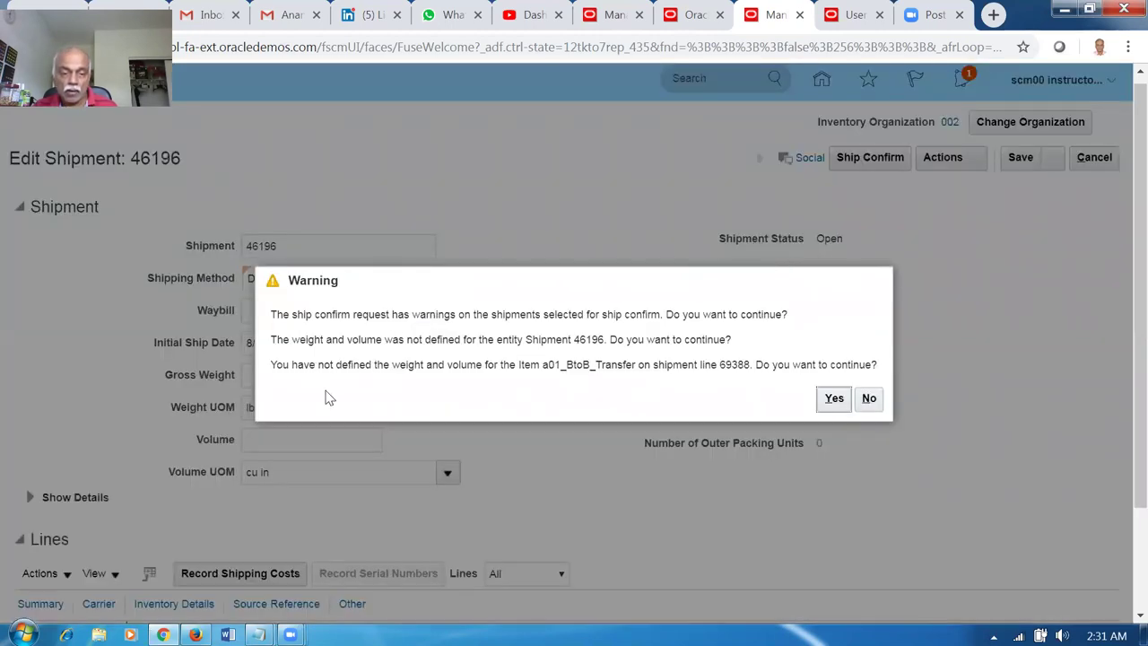
pyautogui.moveTo(400, 368); pyautogui.dragTo(633, 366)
pyautogui.click(835, 400)
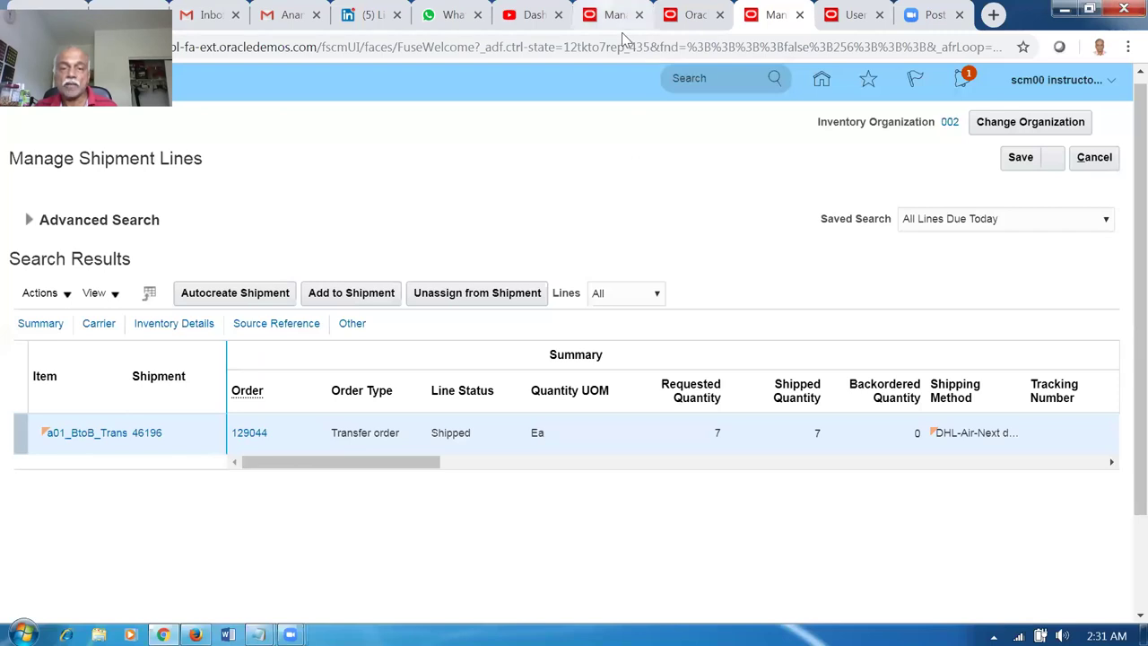
pyautogui.click(622, 30)
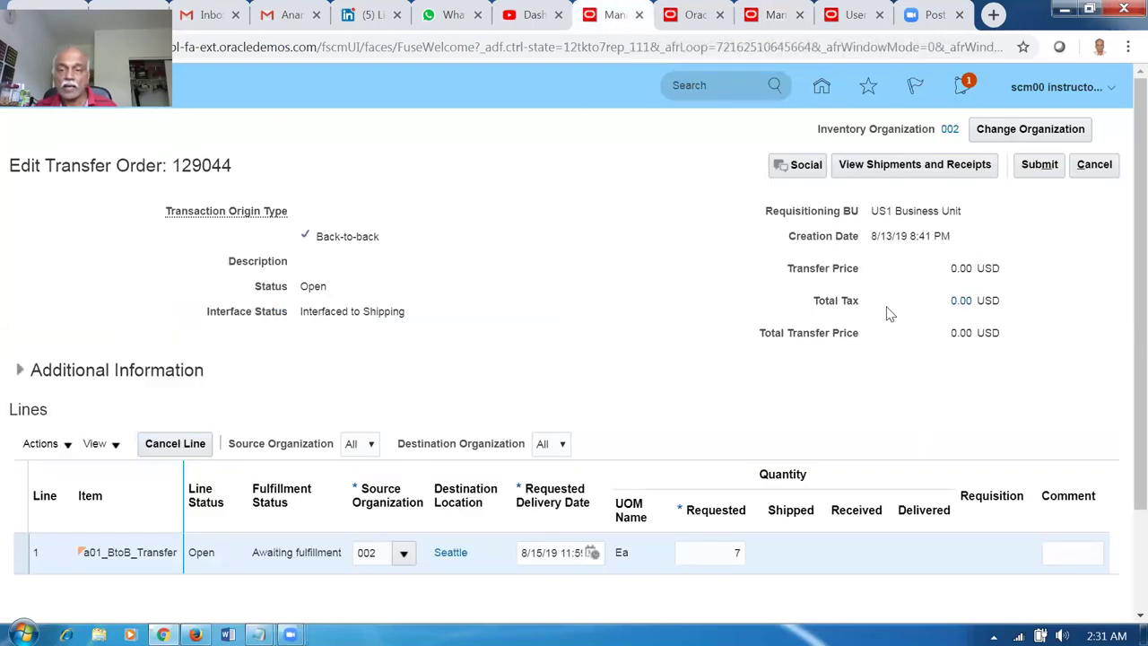
# Review transfer order 129044's shipments and receipts, showing the line Shipped.
pyautogui.click(913, 170)
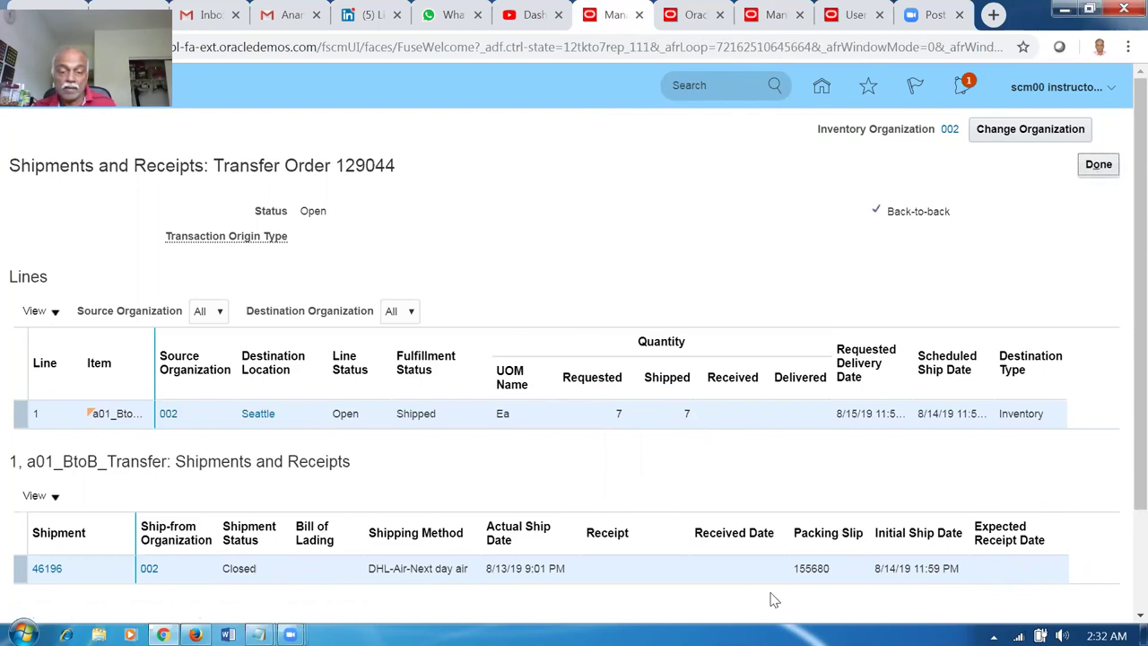
pyautogui.click(1090, 175)
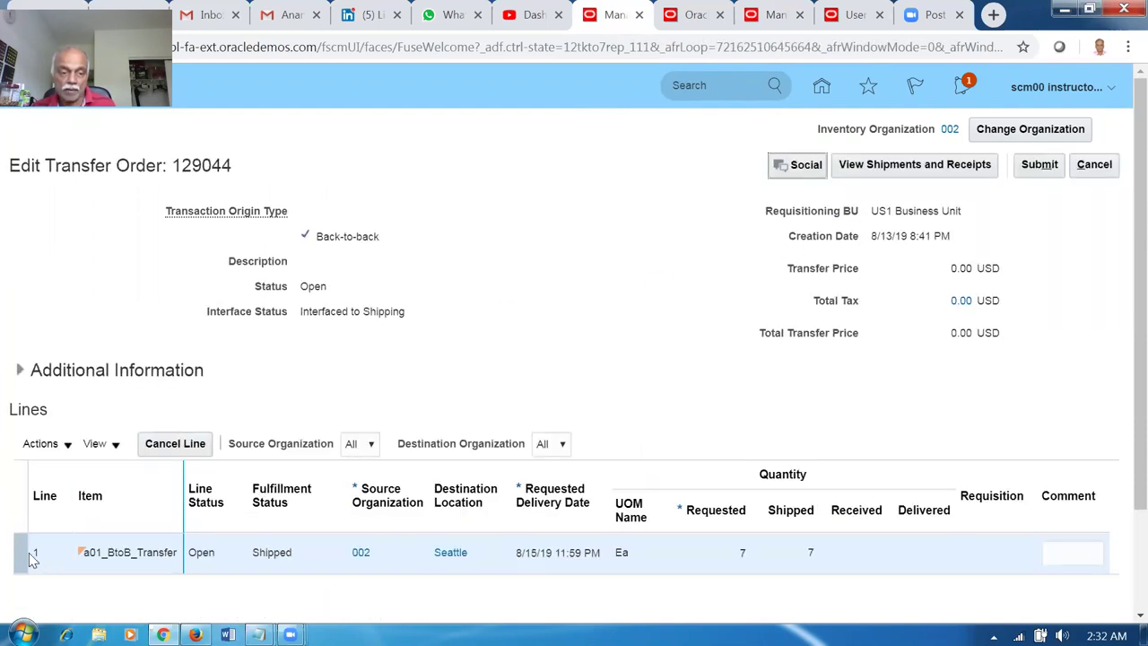
pyautogui.click(928, 176)
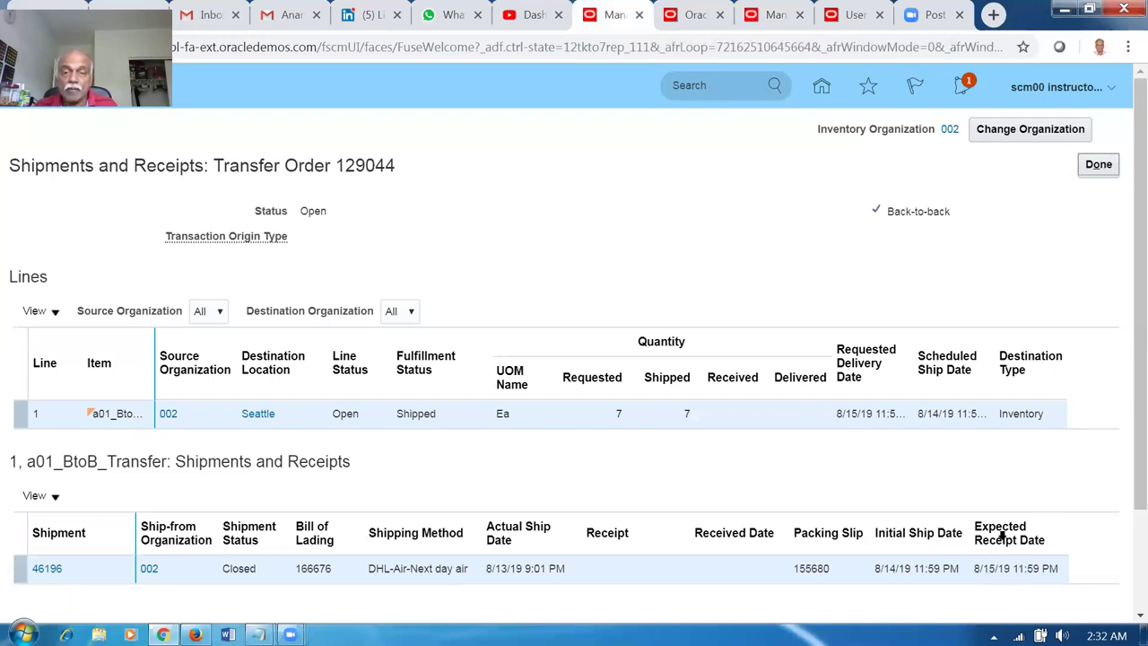
# Check the order numbers in the notes, then return to the home springboard.
pyautogui.click(732, 27)
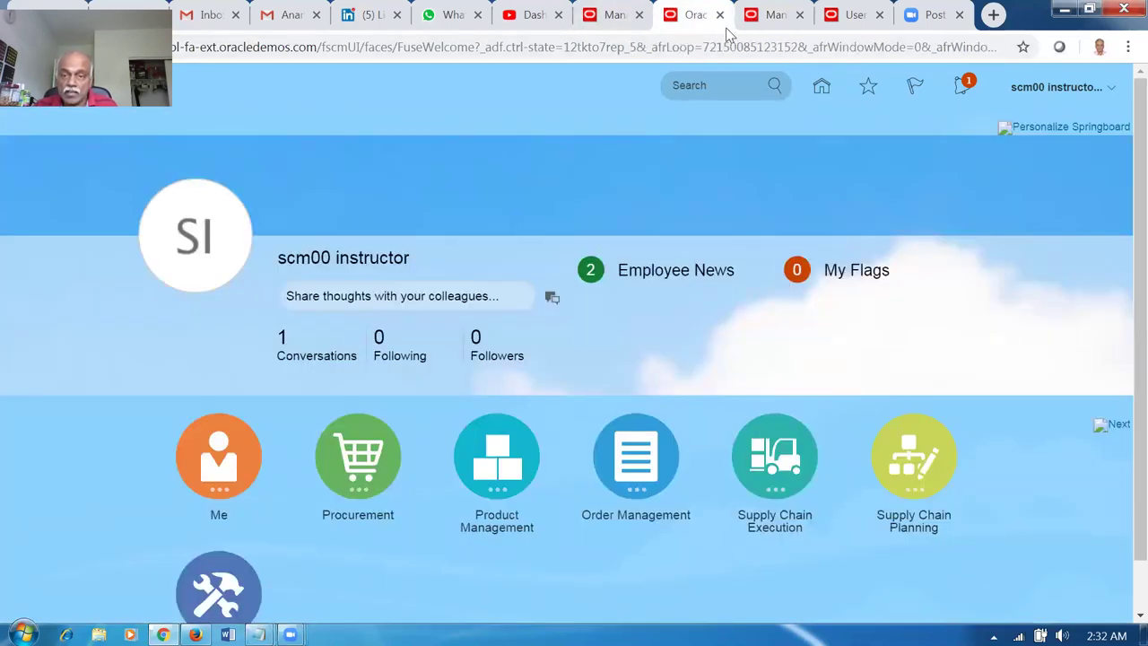
pyautogui.click(770, 18)
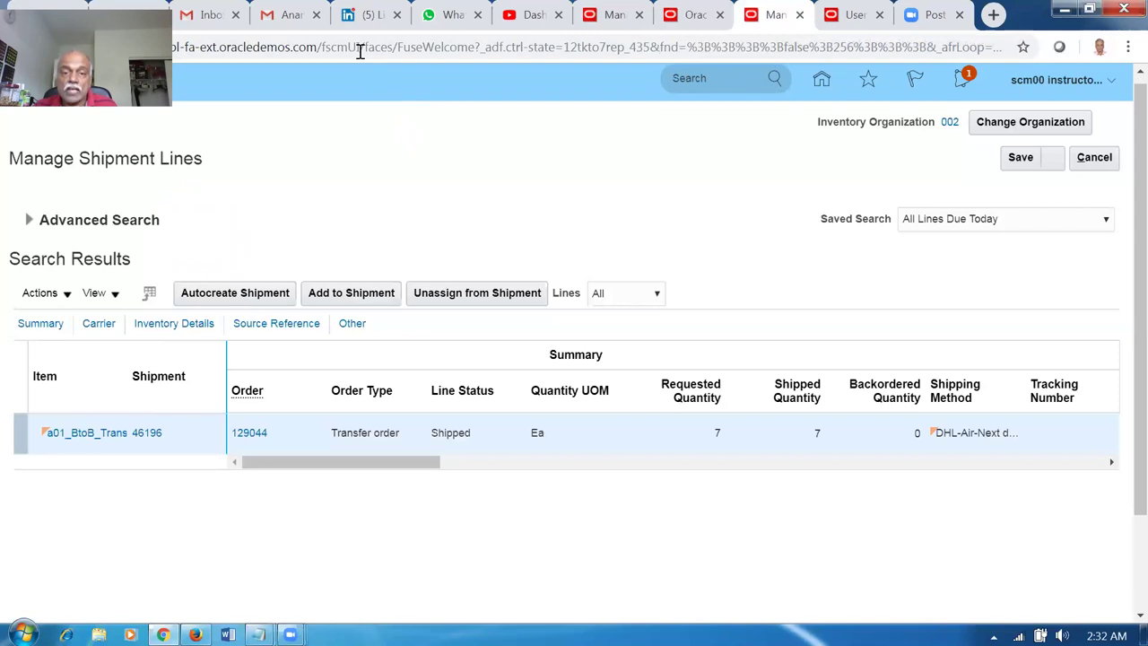
pyautogui.click(615, 14)
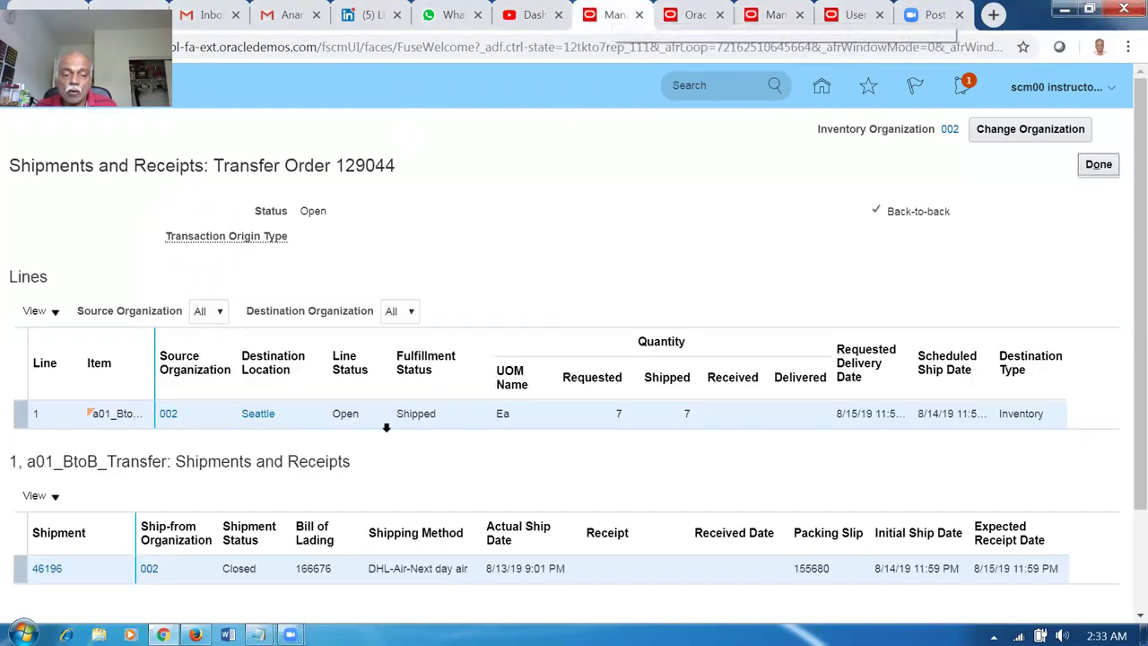
pyautogui.click(258, 634)
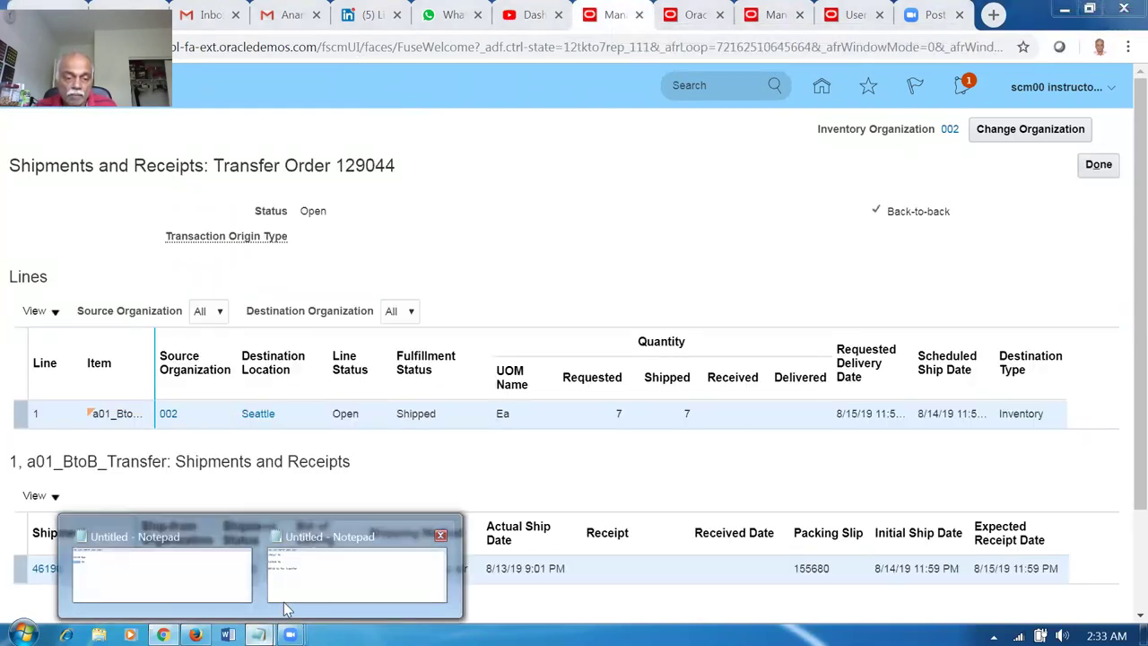
pyautogui.click(287, 597)
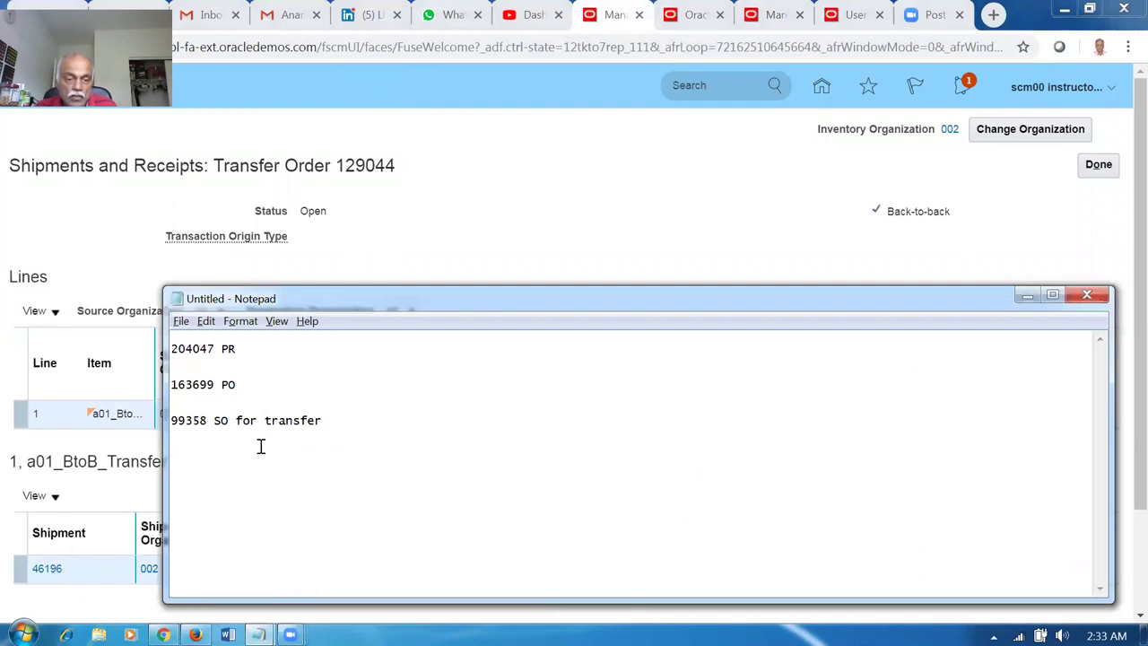
pyautogui.click(579, 255)
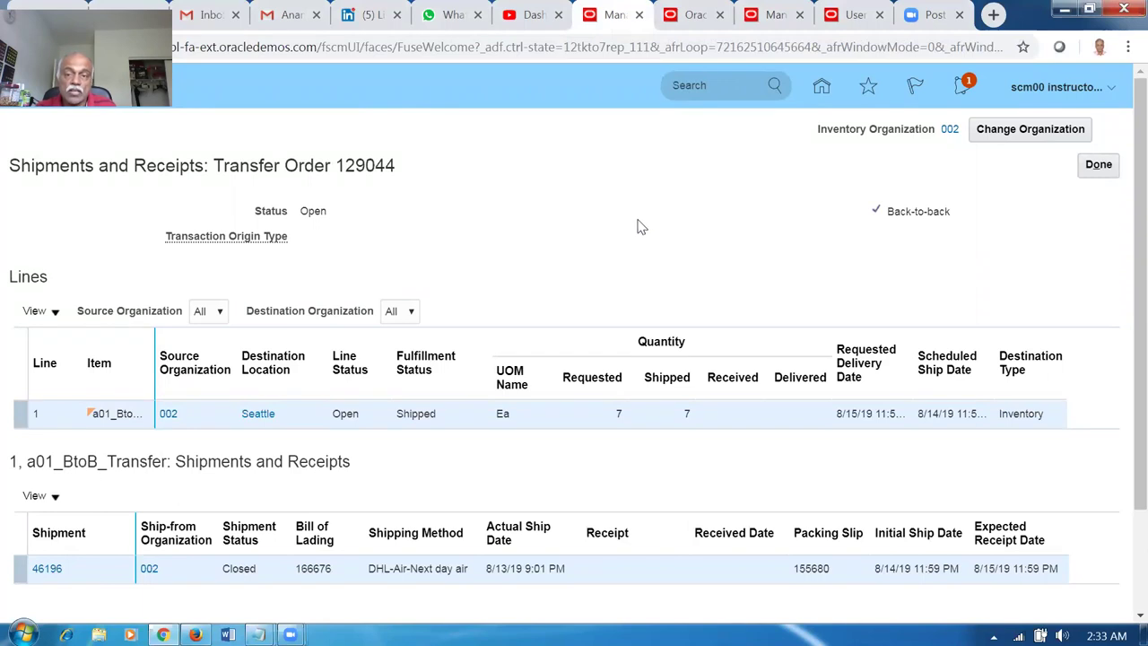
pyautogui.click(531, 15)
pyautogui.click(618, 21)
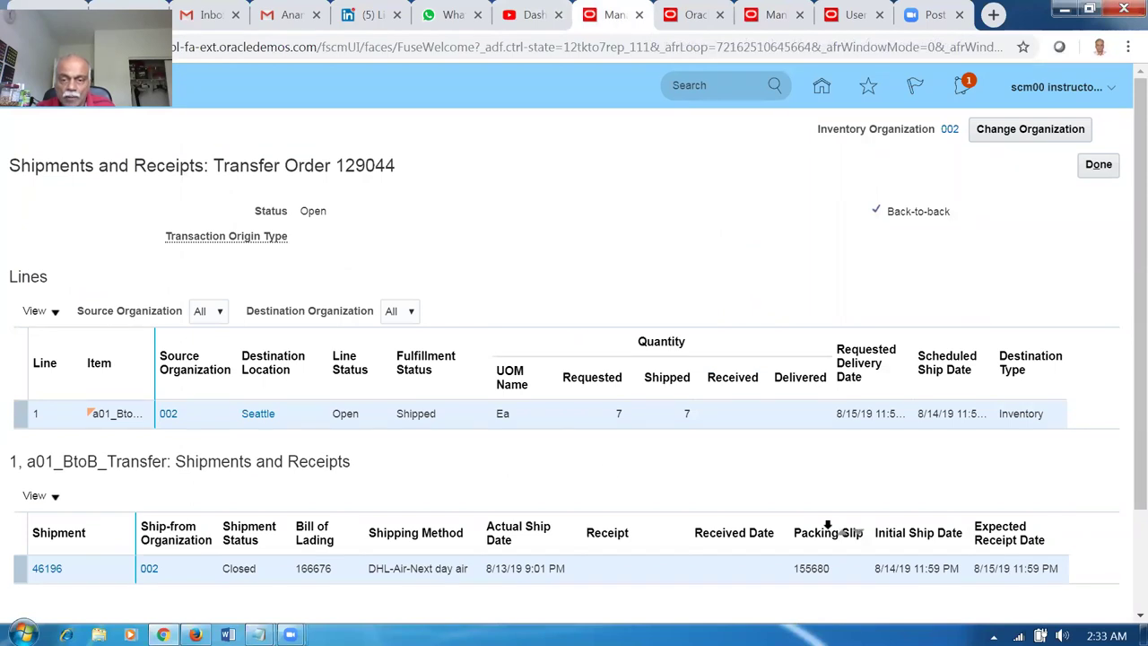
pyautogui.click(821, 89)
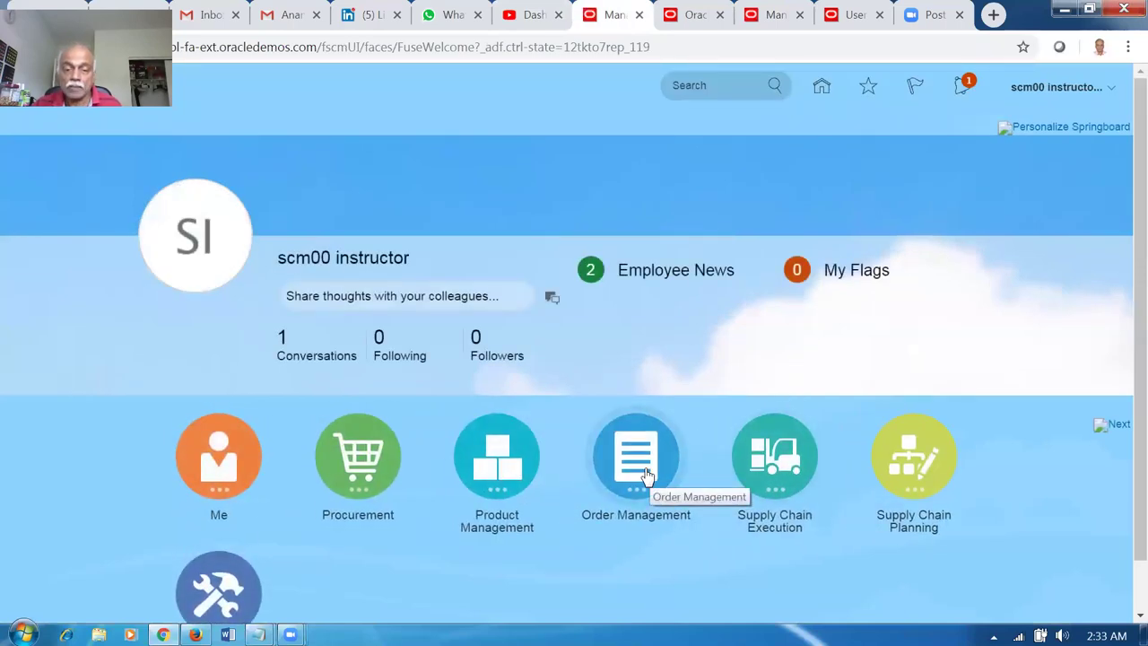
# Search Order Management for sales order 99358.
pyautogui.click(646, 475)
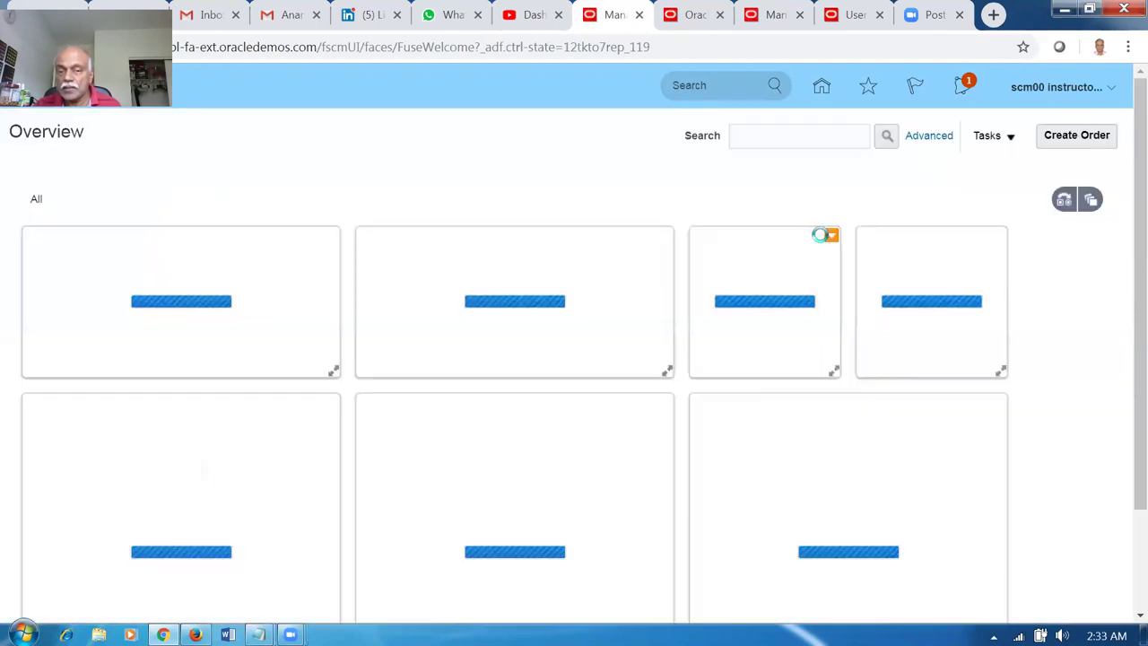
pyautogui.click(781, 136)
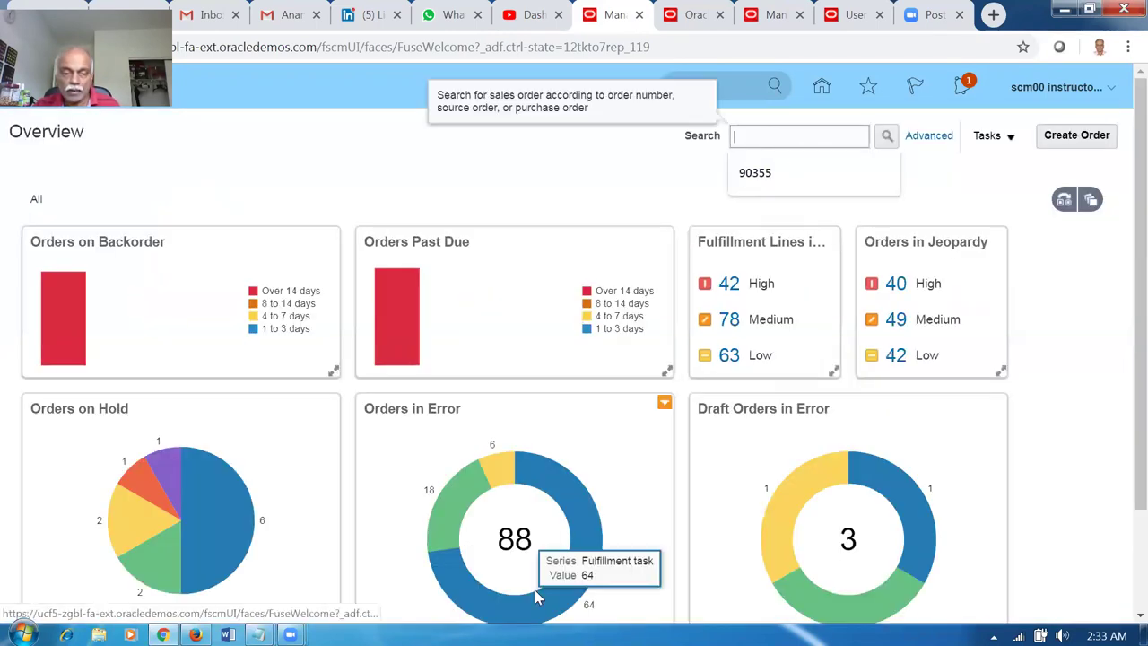
pyautogui.moveTo(258, 635)
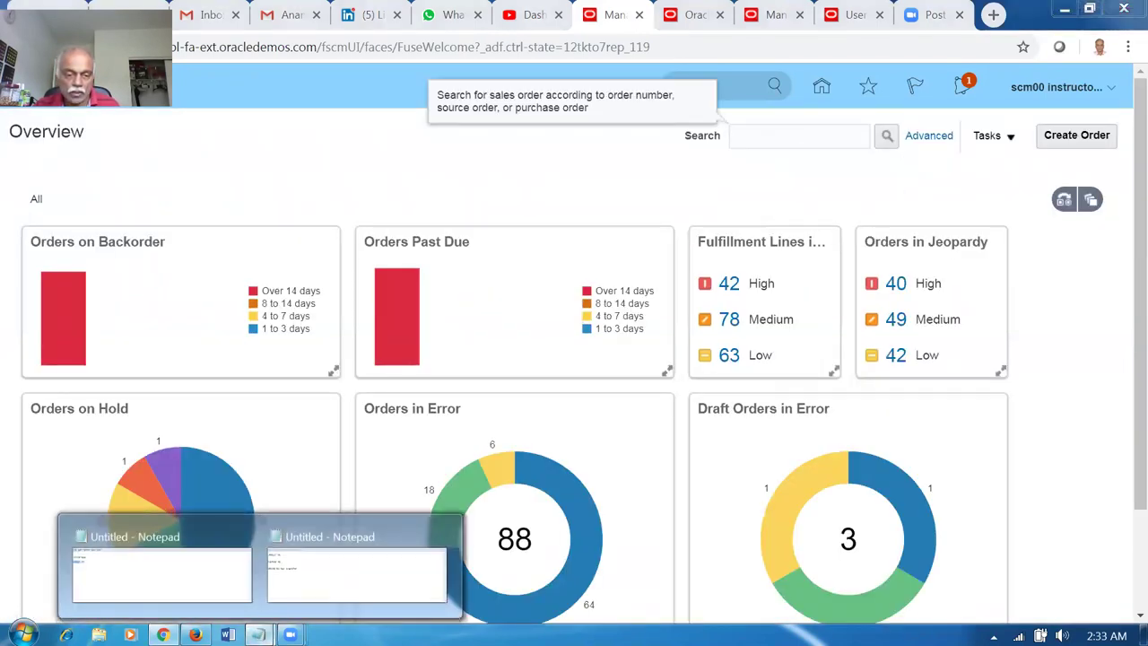
pyautogui.click(316, 603)
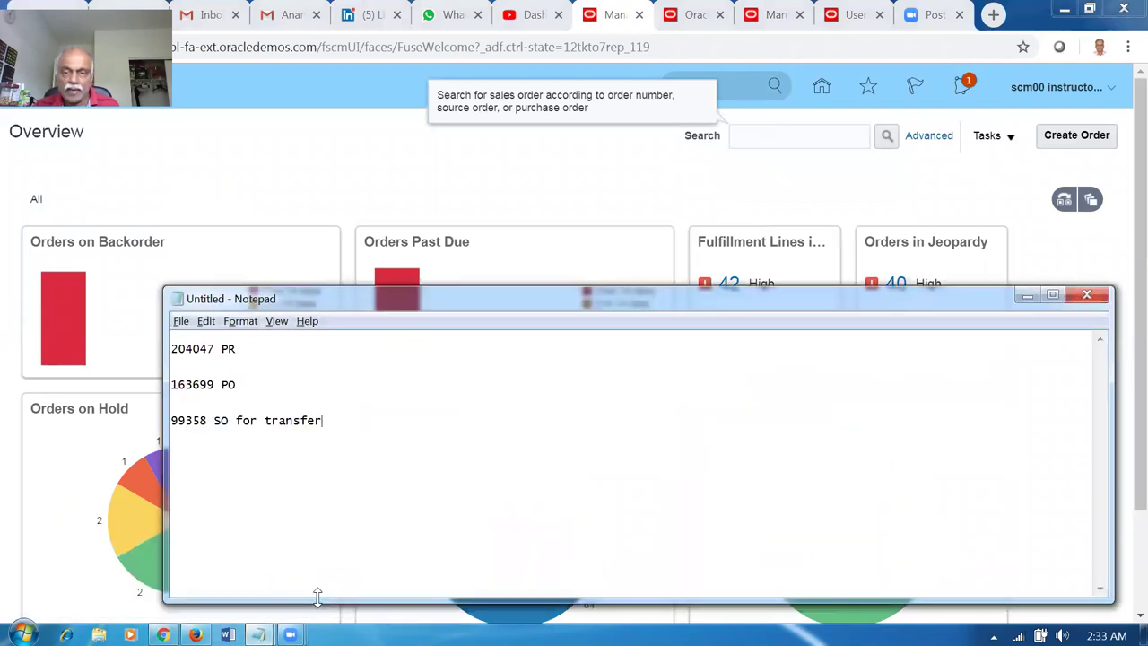
pyautogui.hotkey('alt', 'Tab')
pyautogui.write('993')
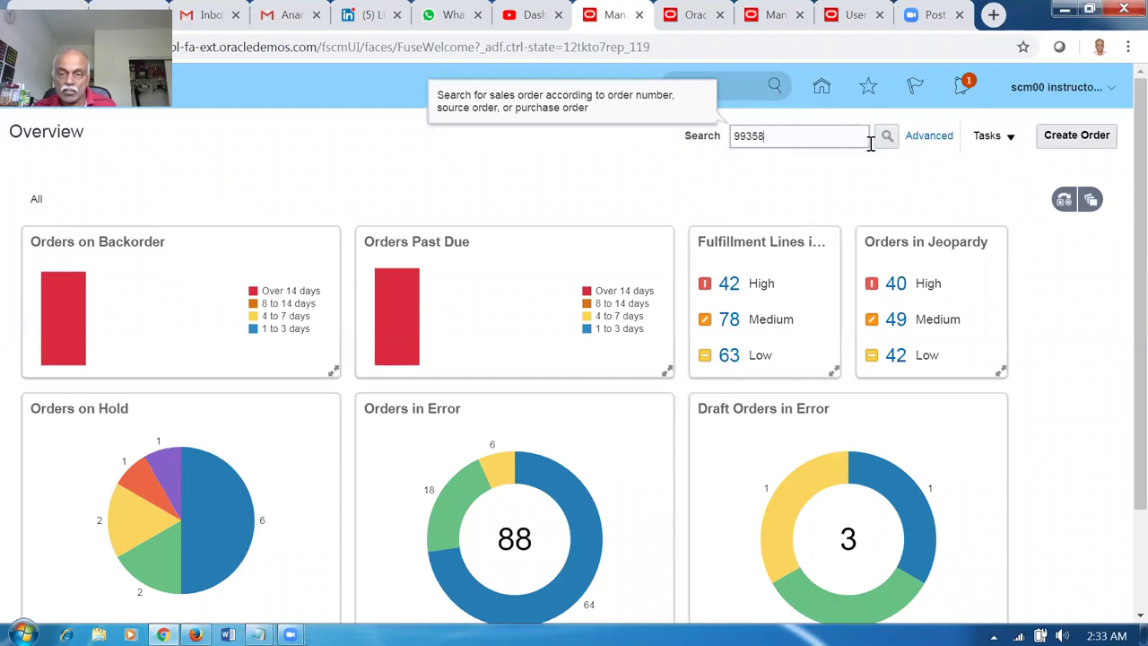
pyautogui.click(886, 136)
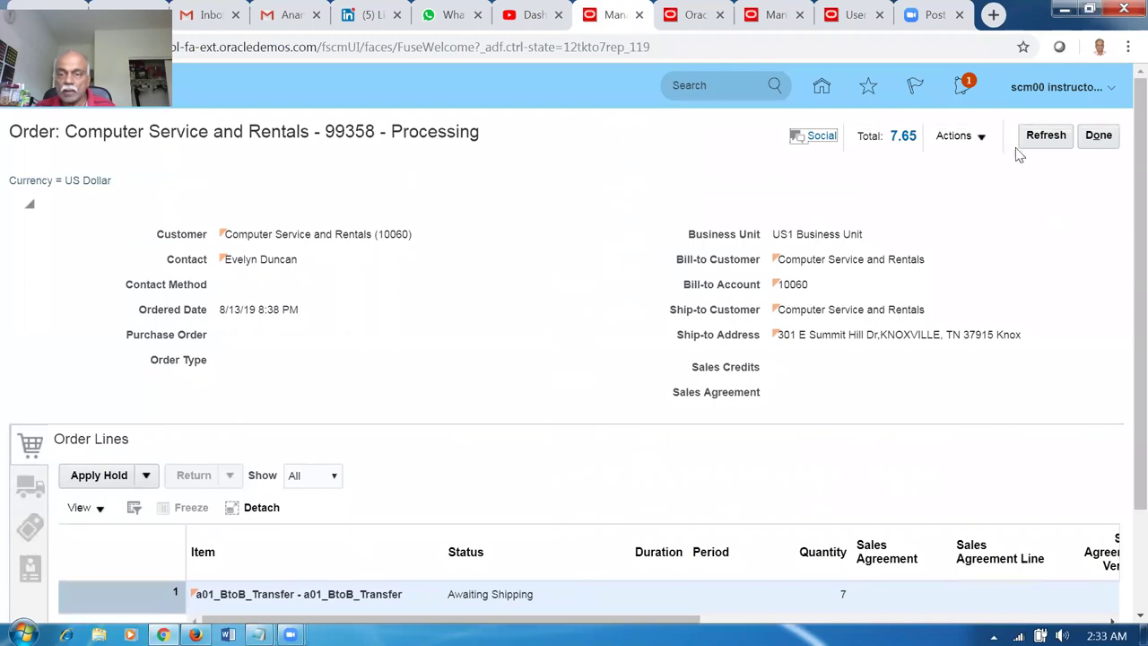
# Switch order 99358 to fulfillment view and open its supply order from Supply Details.
pyautogui.click(952, 137)
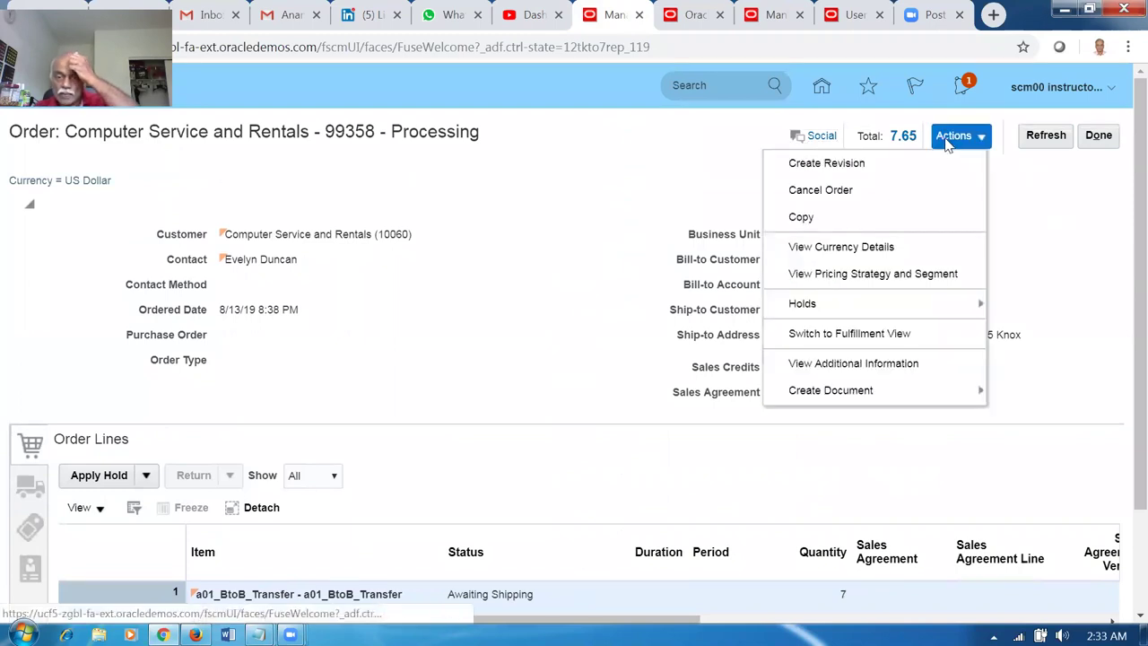
pyautogui.click(851, 333)
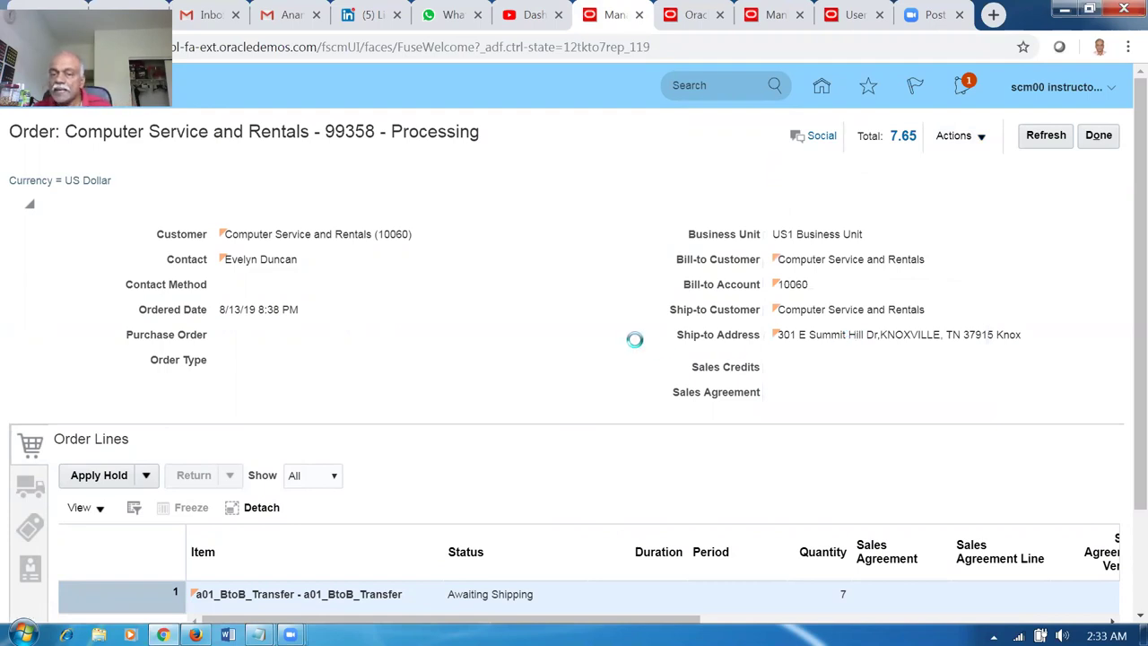
pyautogui.scroll(-2, 521, 305)
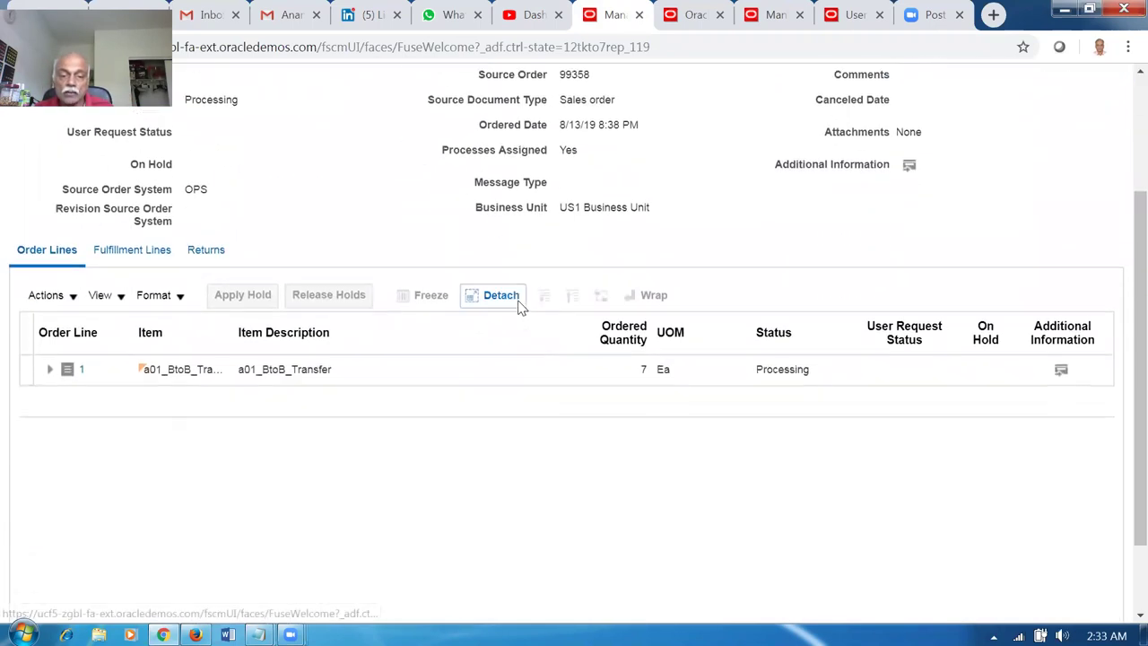
pyautogui.scroll(1, 517, 302)
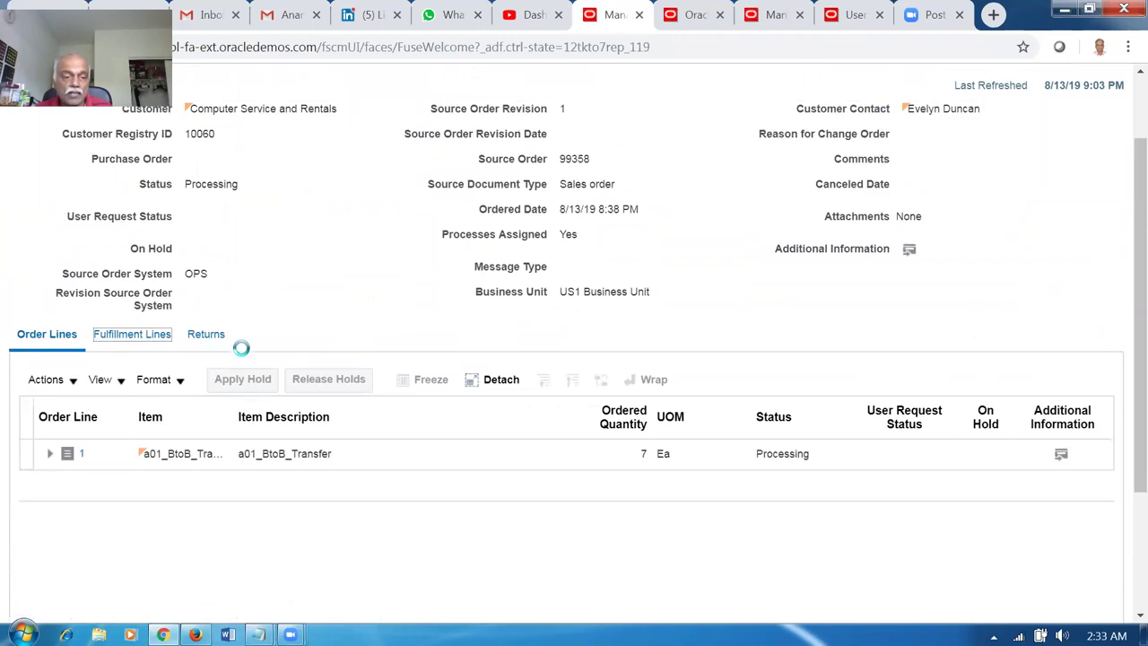
pyautogui.scroll(-2, 238, 350)
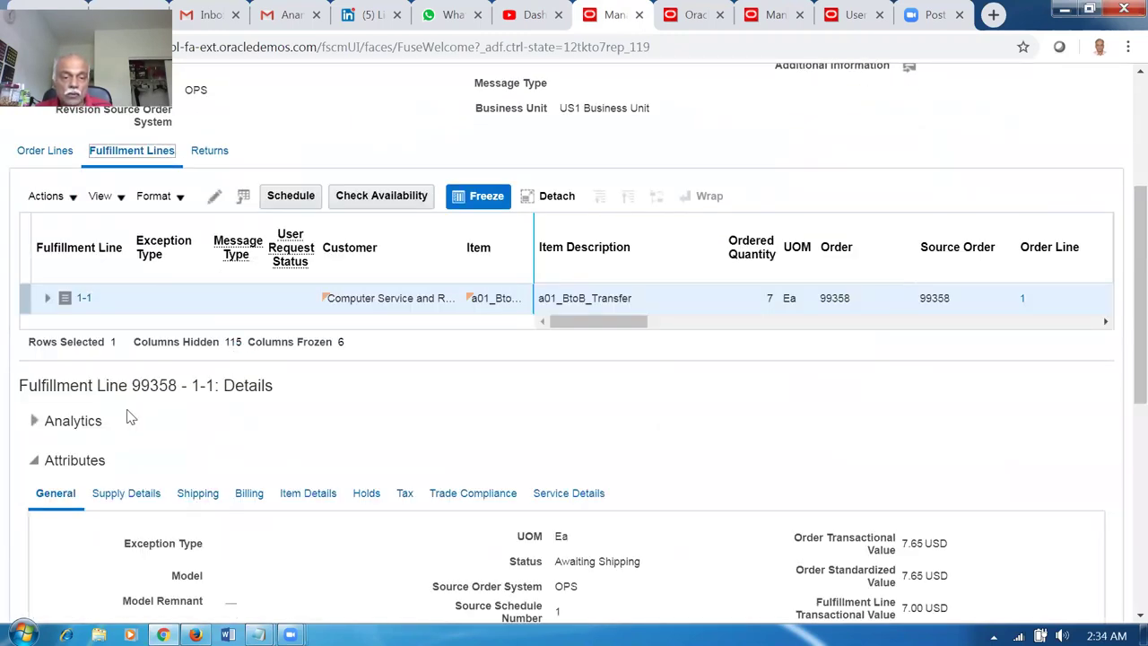
pyautogui.click(127, 494)
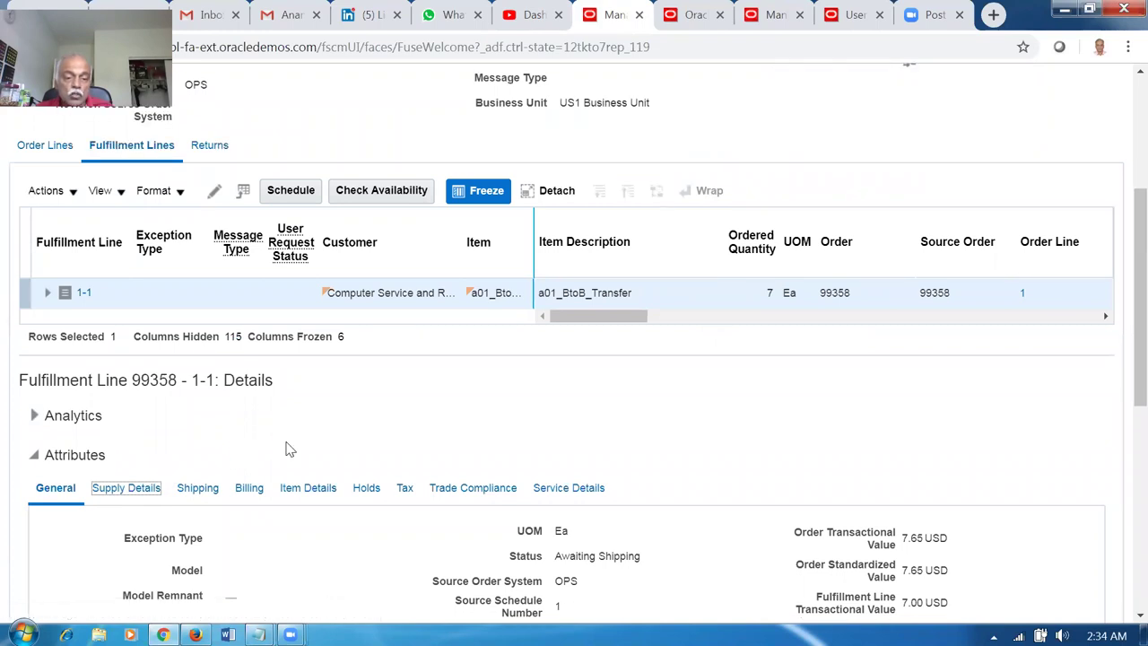
pyautogui.scroll(-3, 287, 448)
pyautogui.click(219, 525)
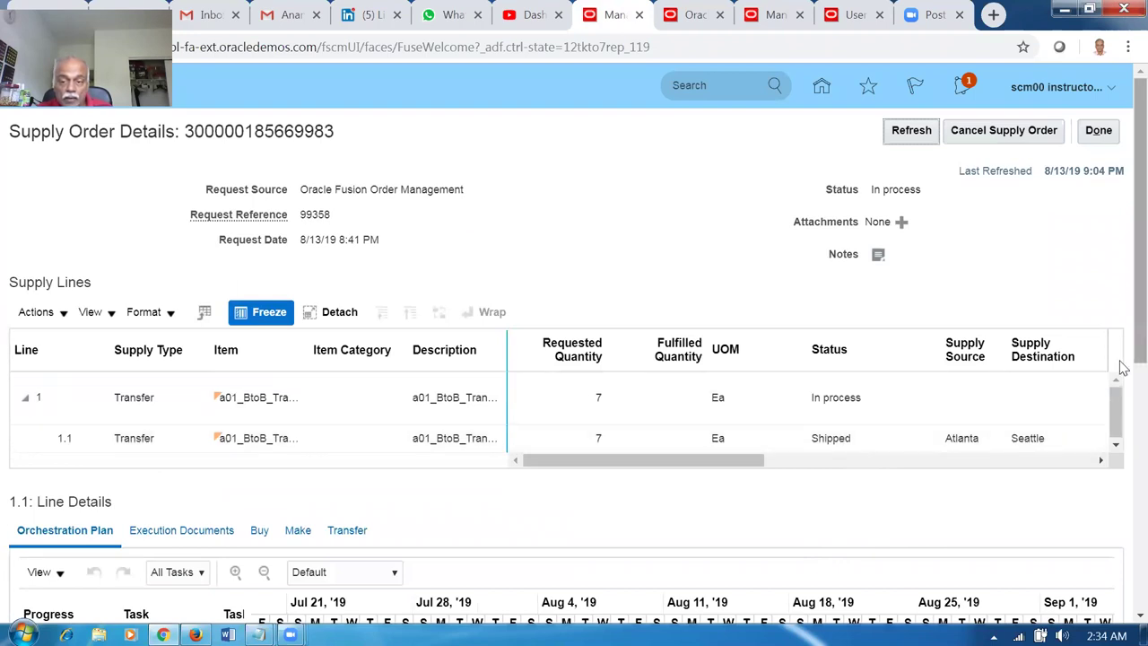
# Select transfer line 1.1 and review its orchestration plan tasks.
pyautogui.scroll(-1, 1121, 366)
pyautogui.click(341, 326)
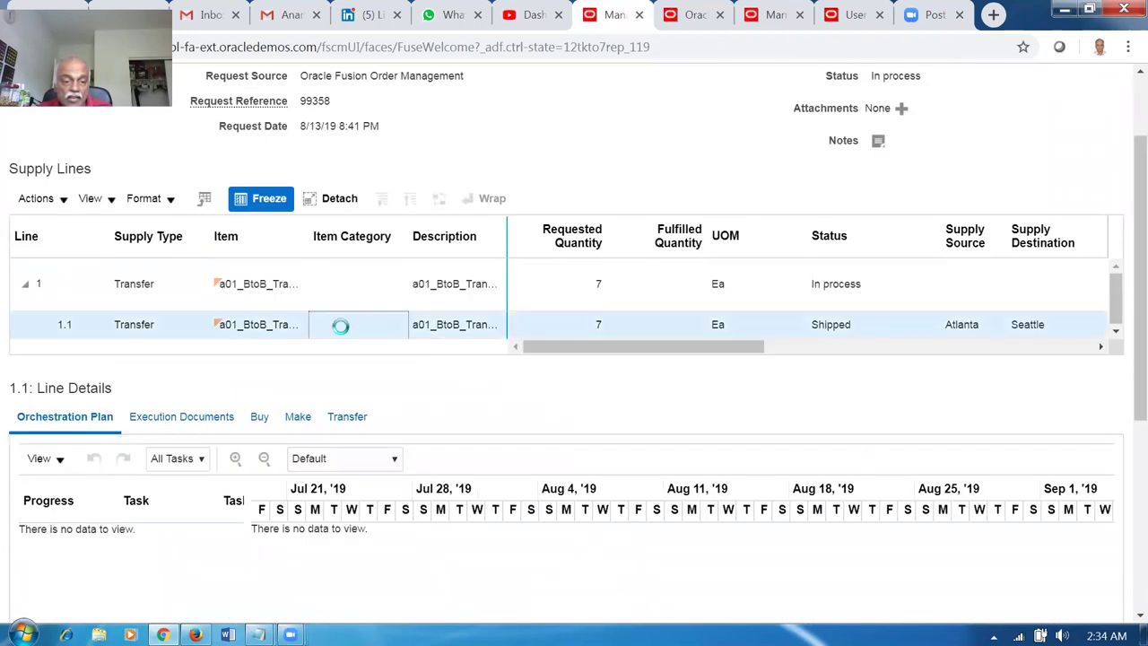
pyautogui.scroll(-1, 281, 475)
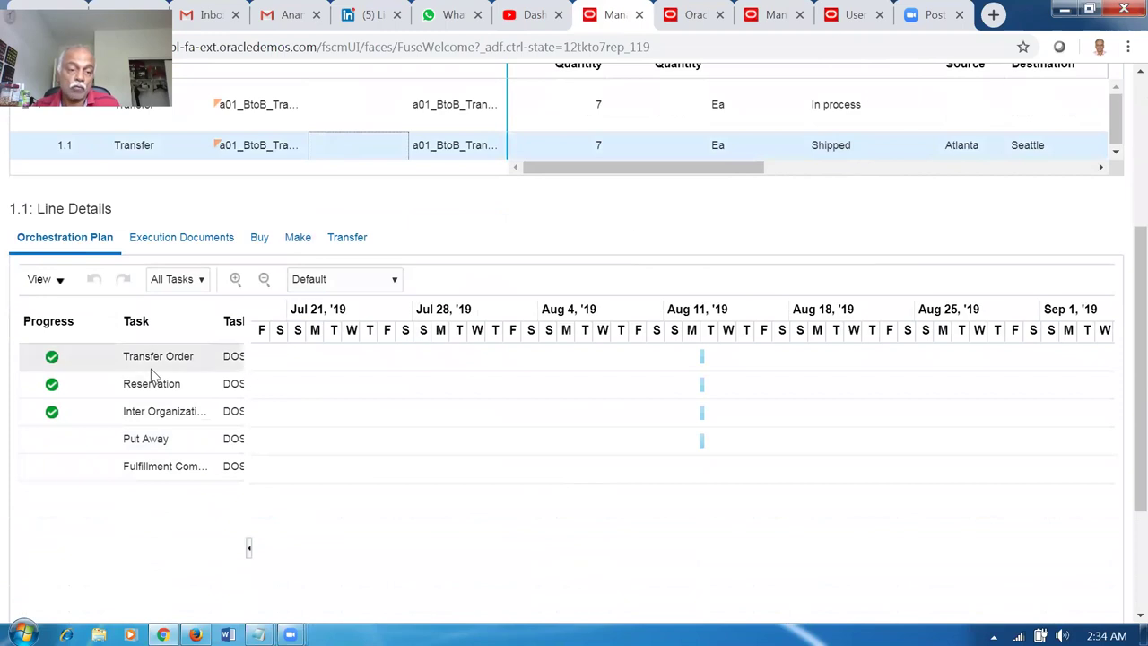
pyautogui.click(692, 17)
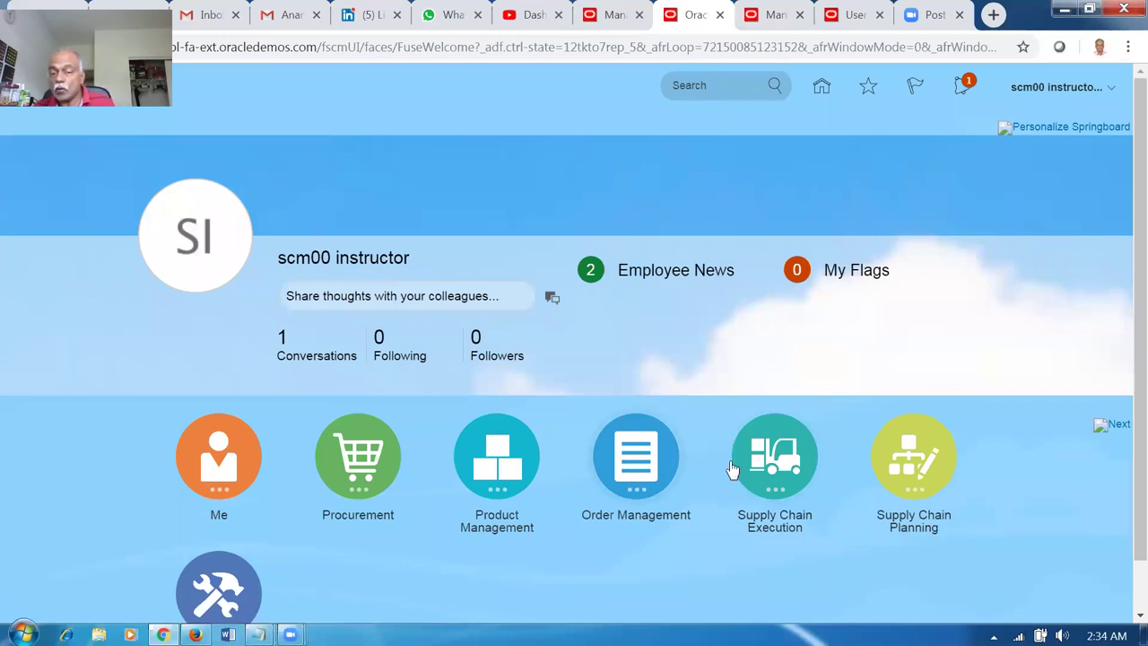
# Open Receive Expected Shipments from Inventory Management's receipt tasks.
pyautogui.click(770, 462)
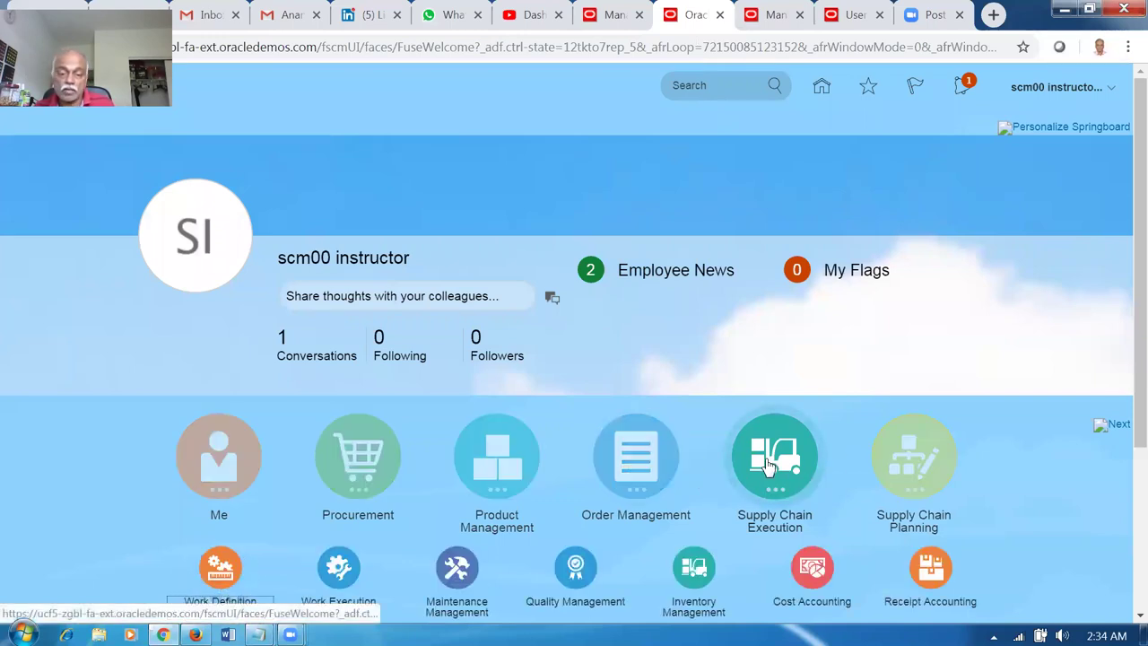
pyautogui.click(700, 579)
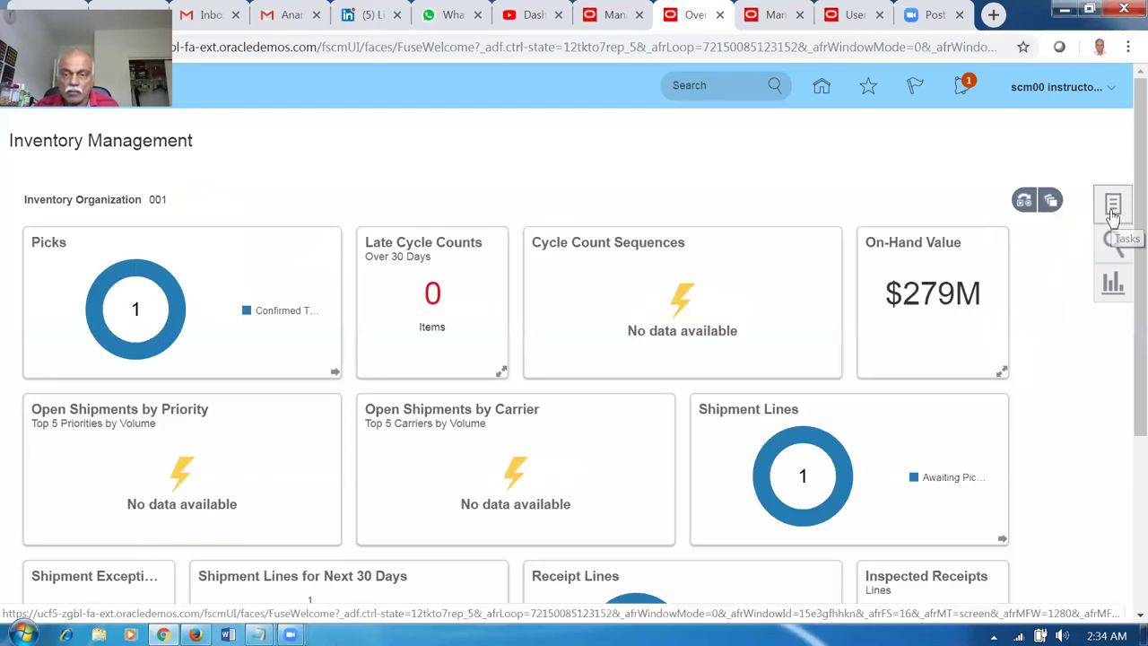
pyautogui.click(1112, 208)
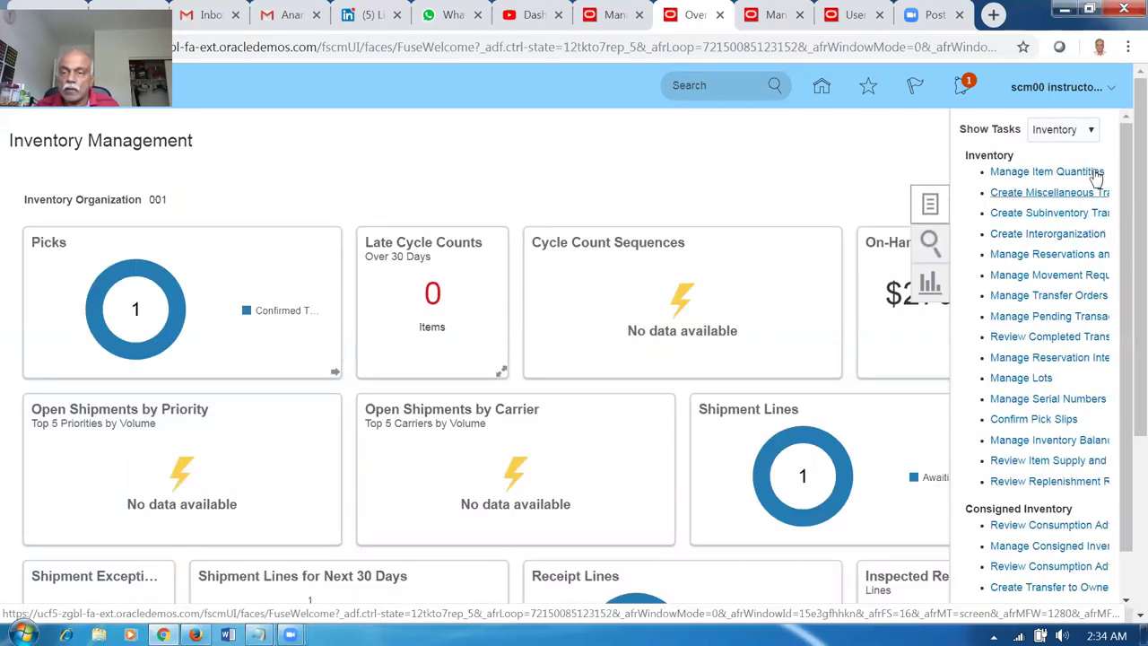
pyautogui.click(1067, 130)
pyautogui.click(1061, 202)
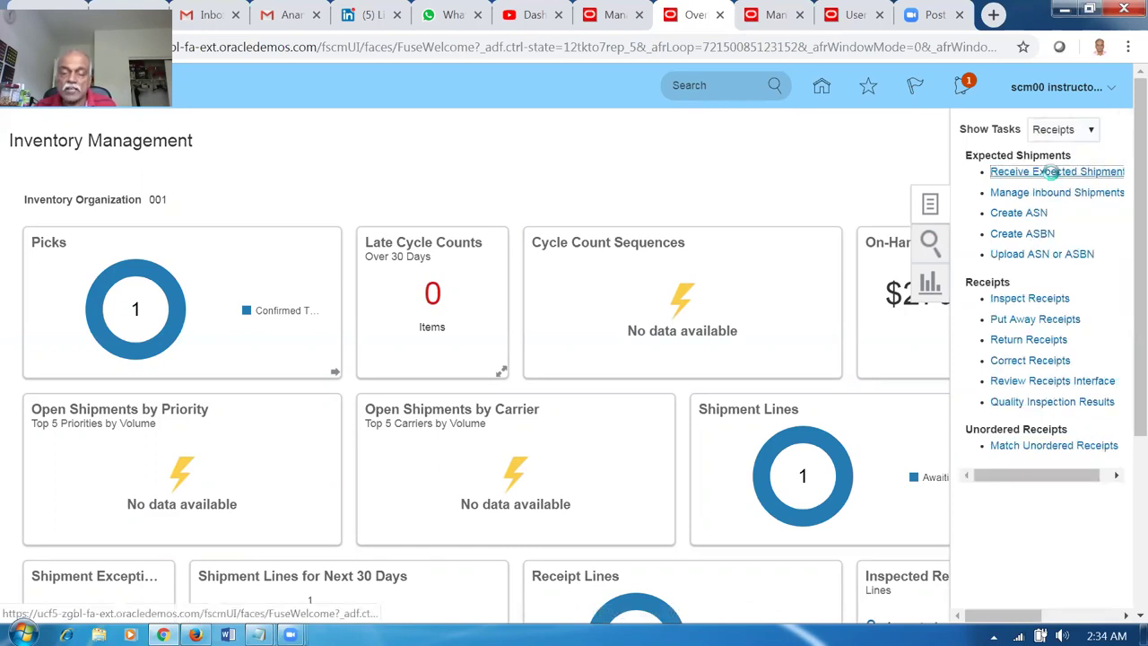
pyautogui.click(1049, 173)
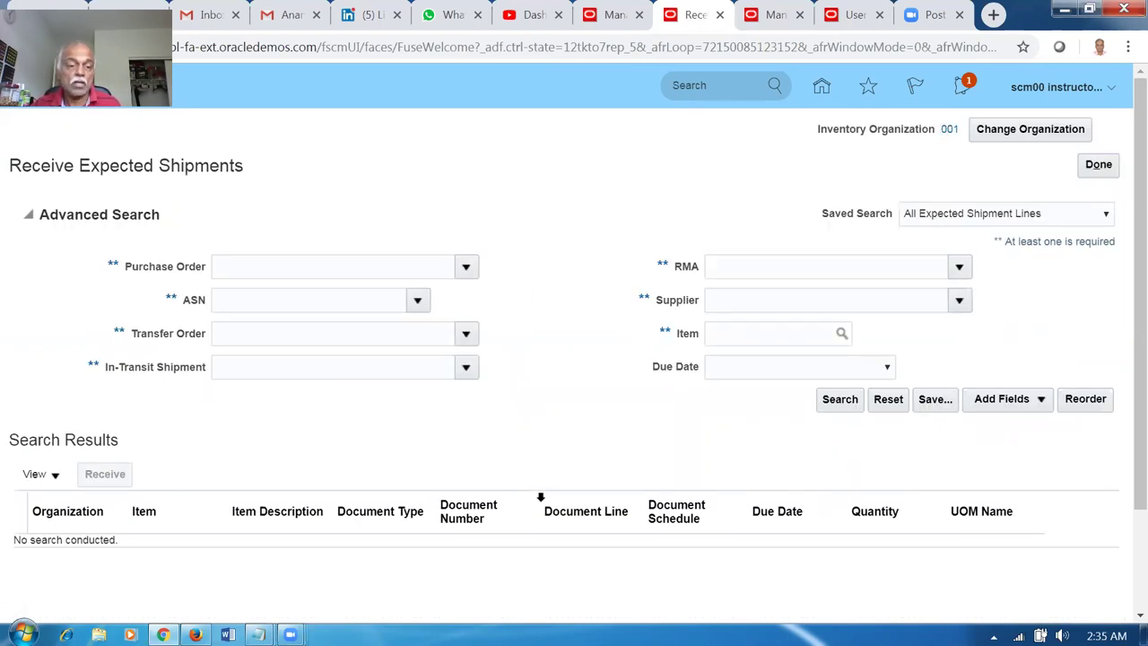
# Search expected shipments for transfer order 129044.
pyautogui.click(246, 331)
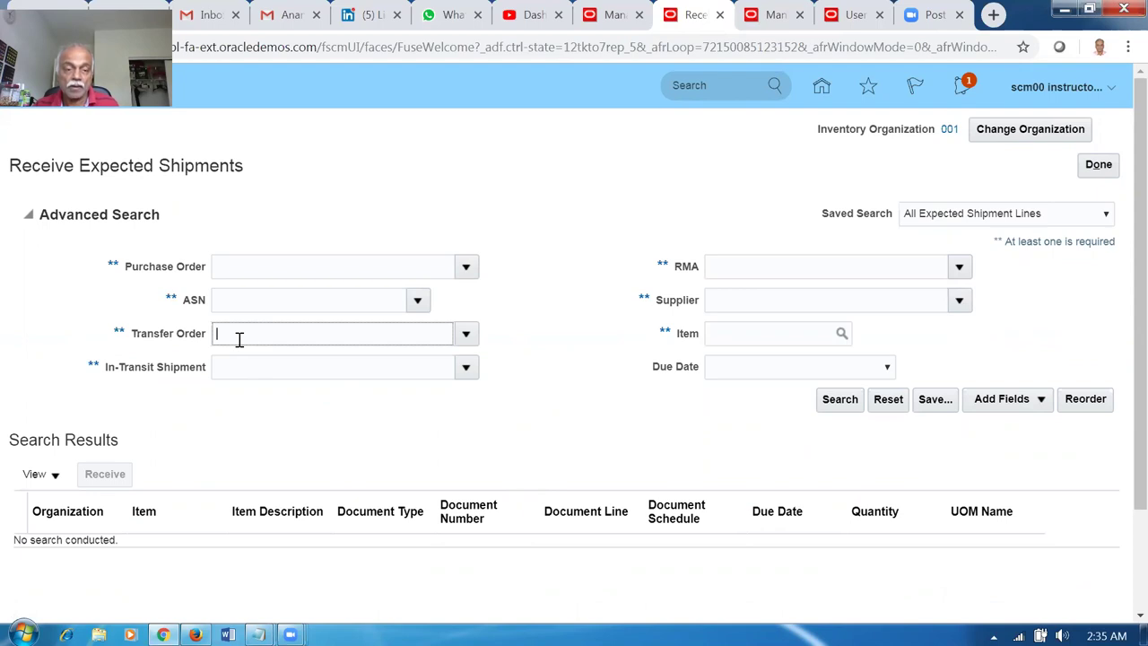
pyautogui.click(720, 266)
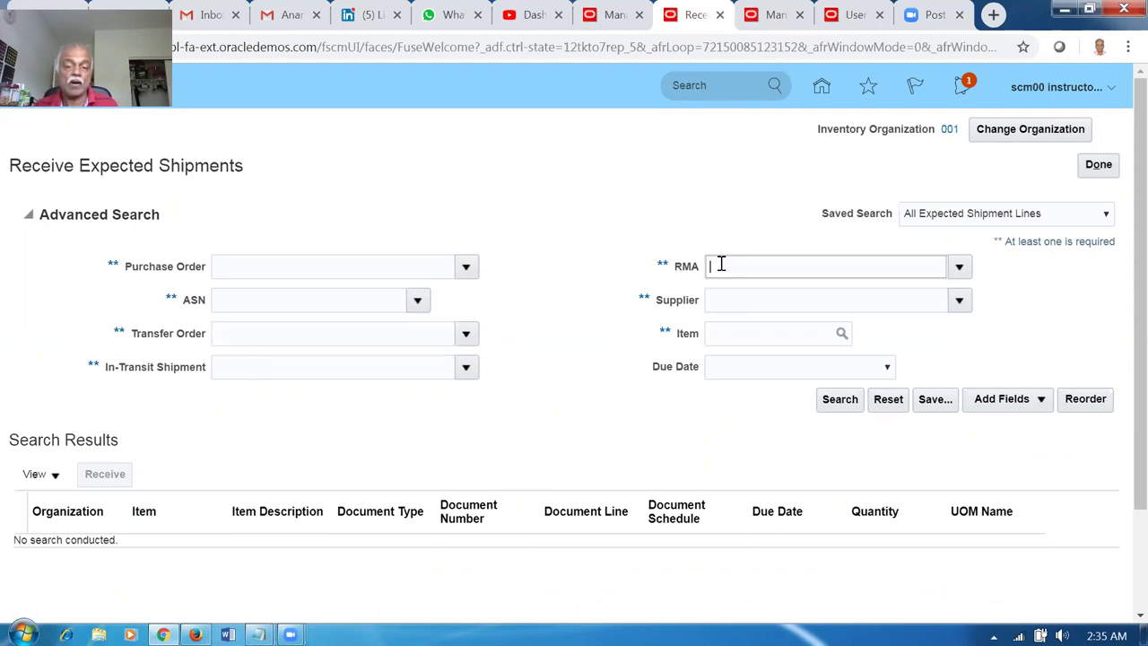
pyautogui.click(735, 299)
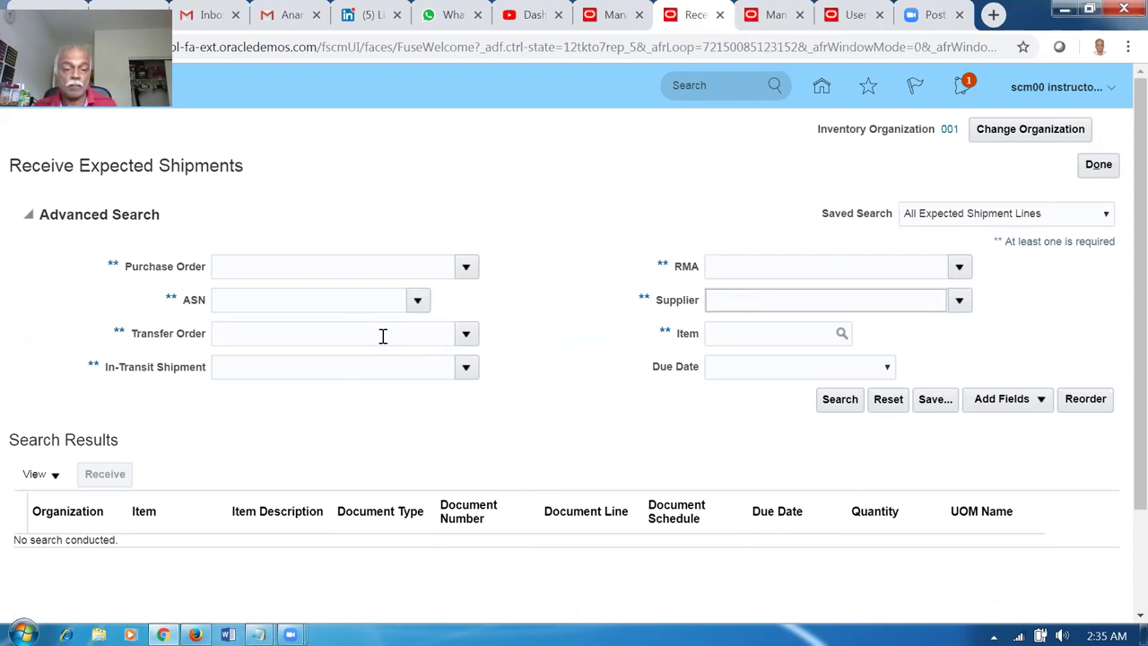
pyautogui.click(241, 303)
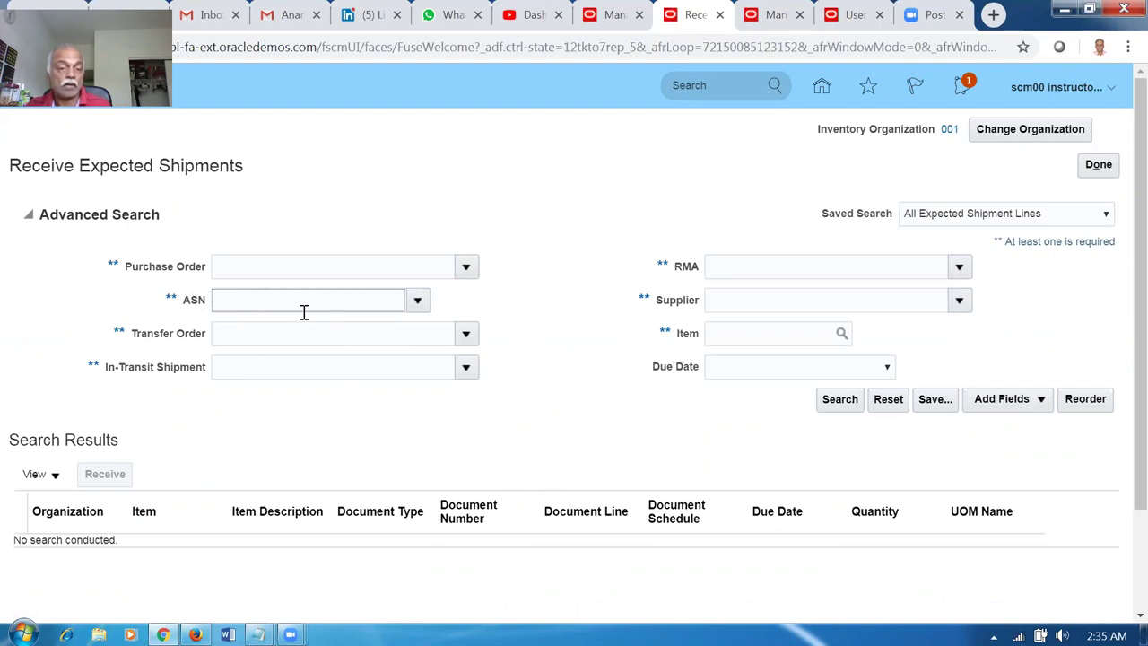
pyautogui.click(235, 337)
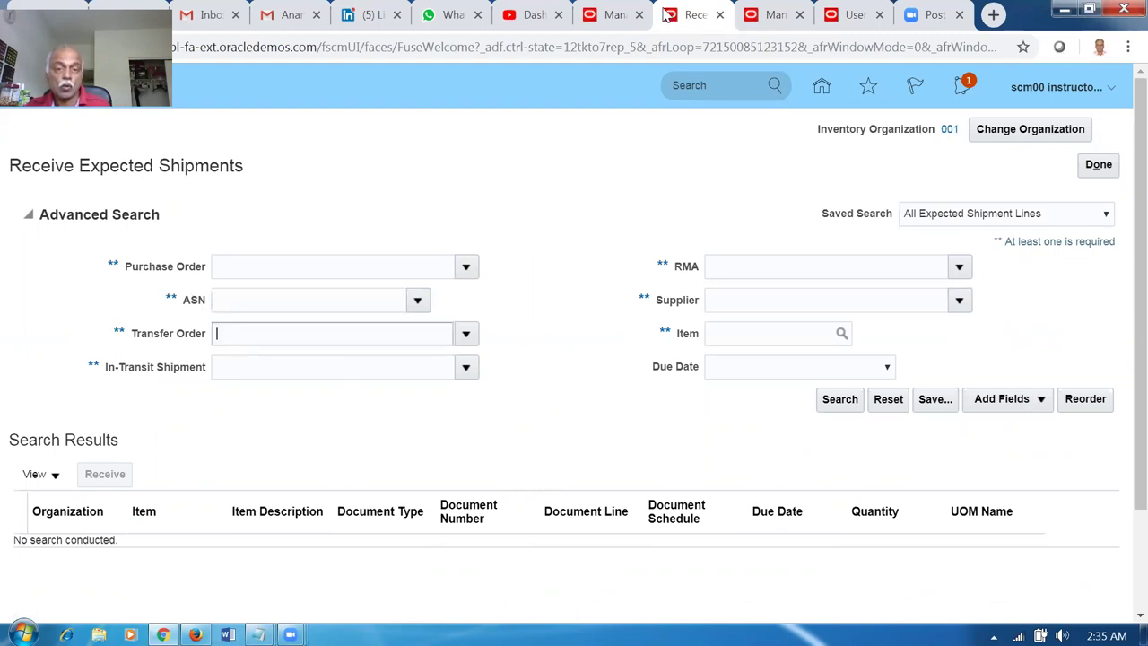
pyautogui.click(612, 15)
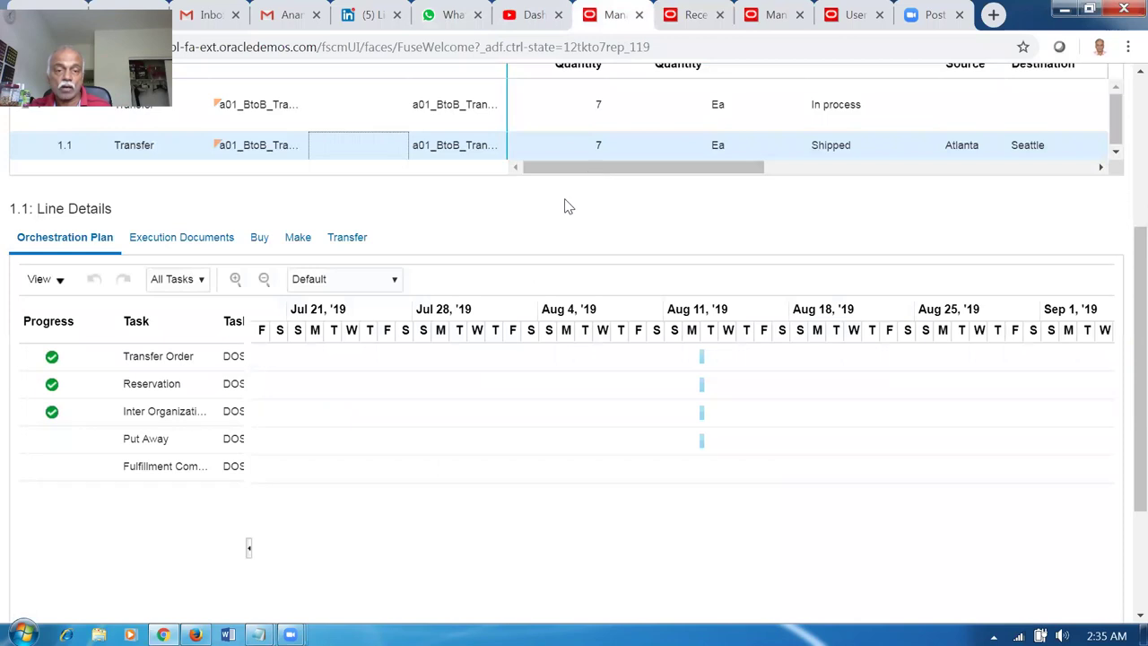
pyautogui.click(869, 19)
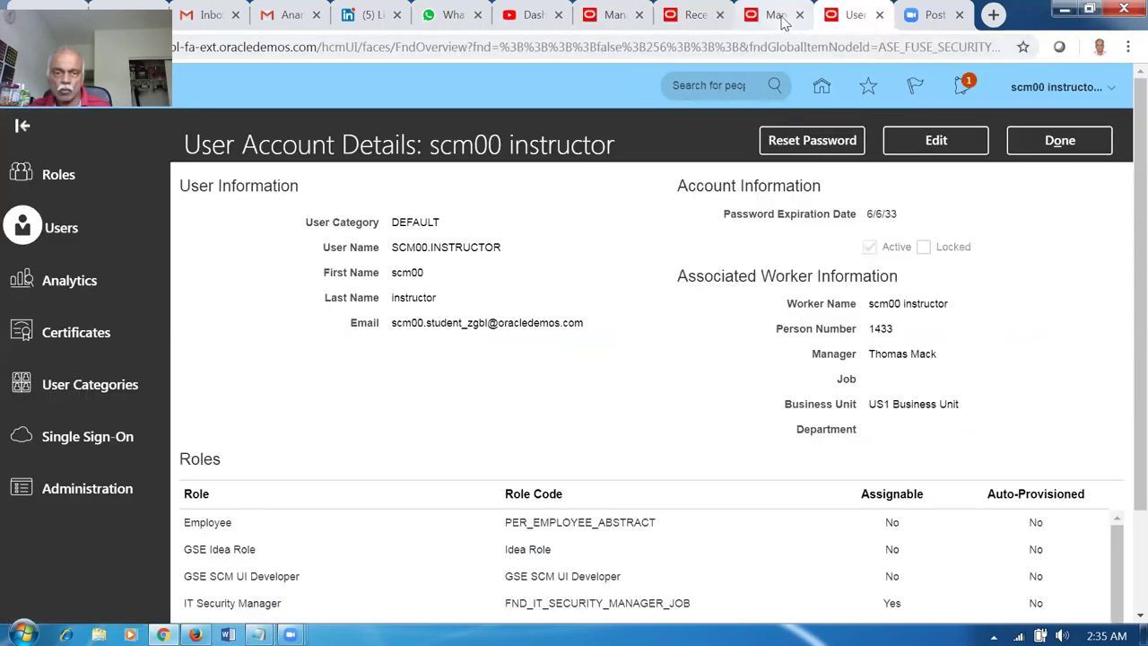
pyautogui.click(779, 16)
pyautogui.click(691, 15)
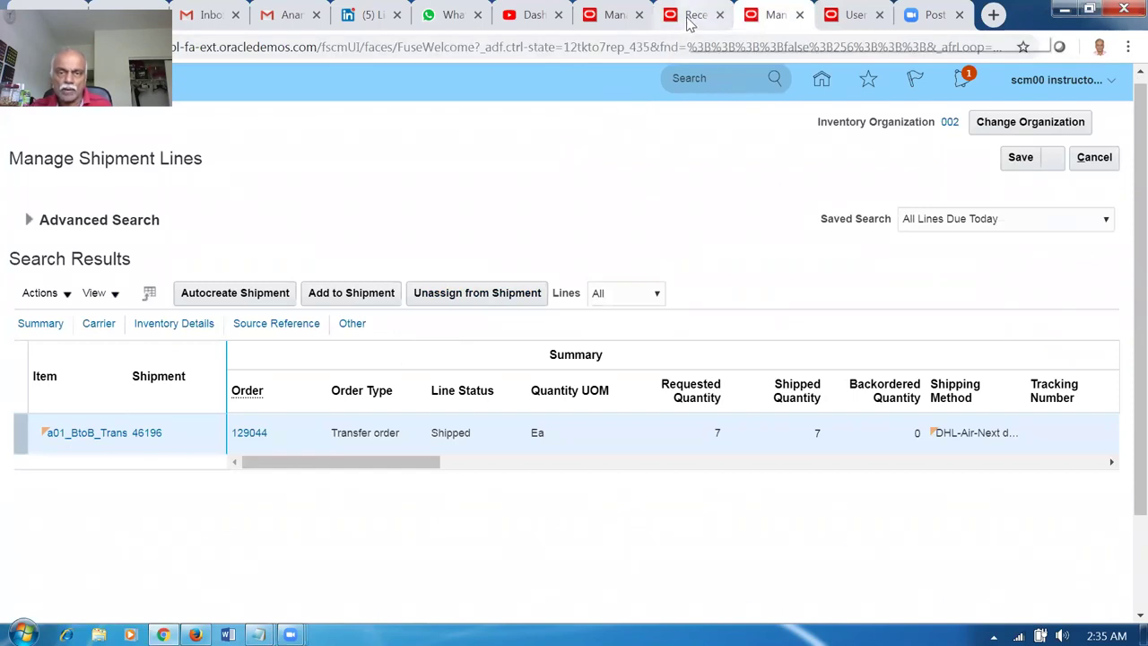
pyautogui.write('129')
pyautogui.press('Tab')
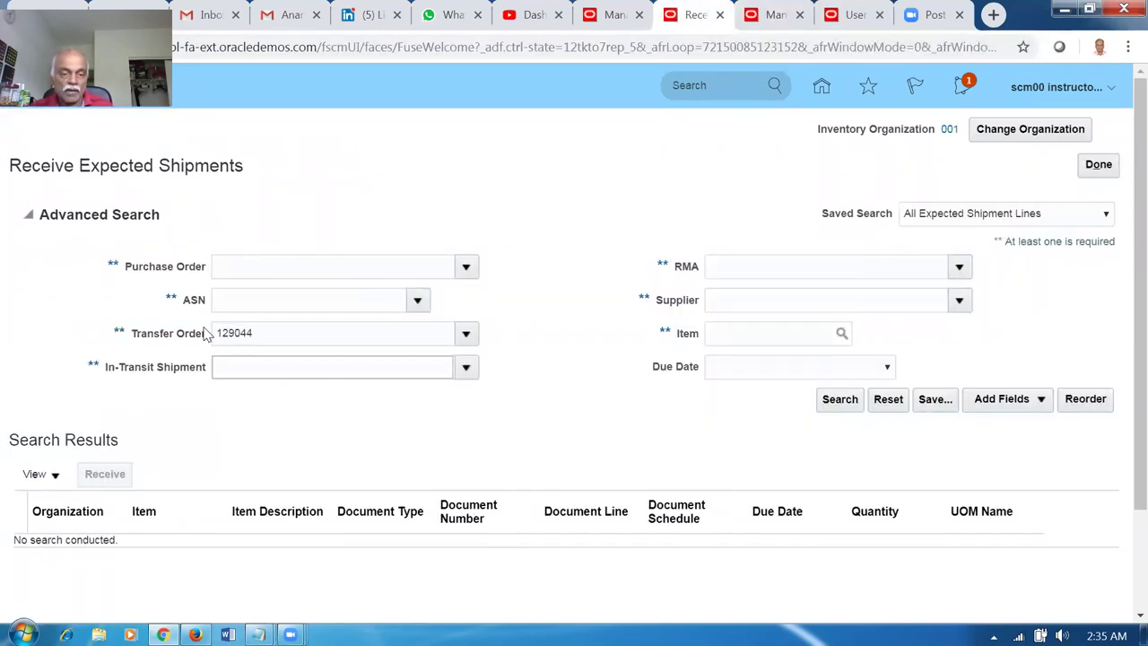
pyautogui.click(852, 400)
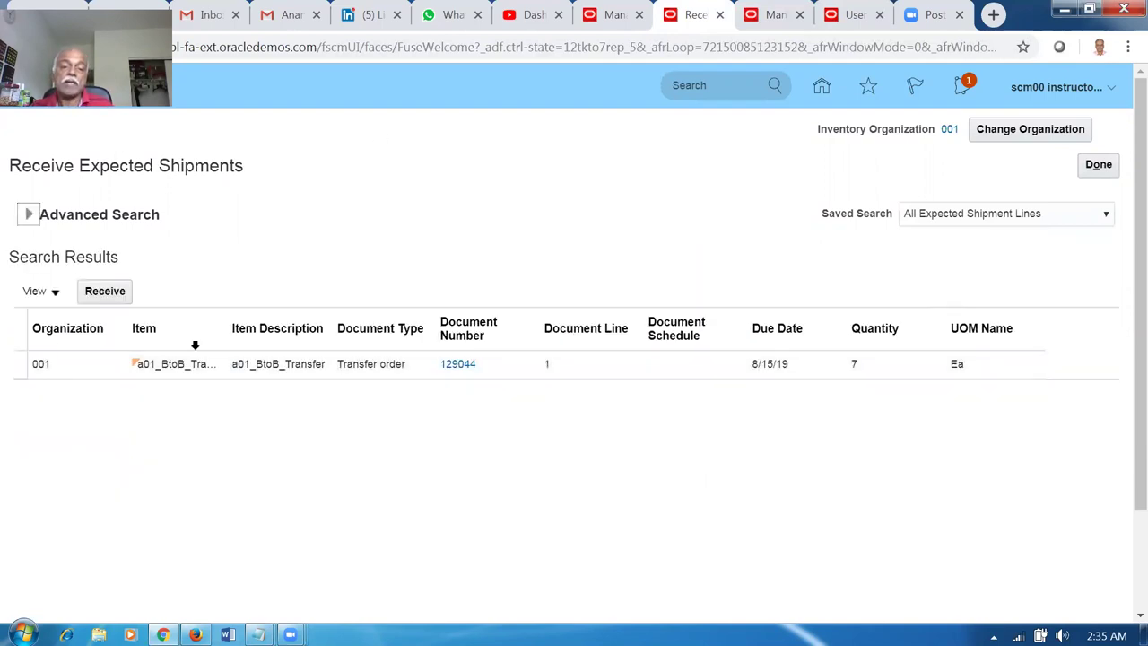
# Receive all 7 Ea of the 129044 line into Stores, creating receipt 51367.
pyautogui.click(41, 363)
pyautogui.click(105, 301)
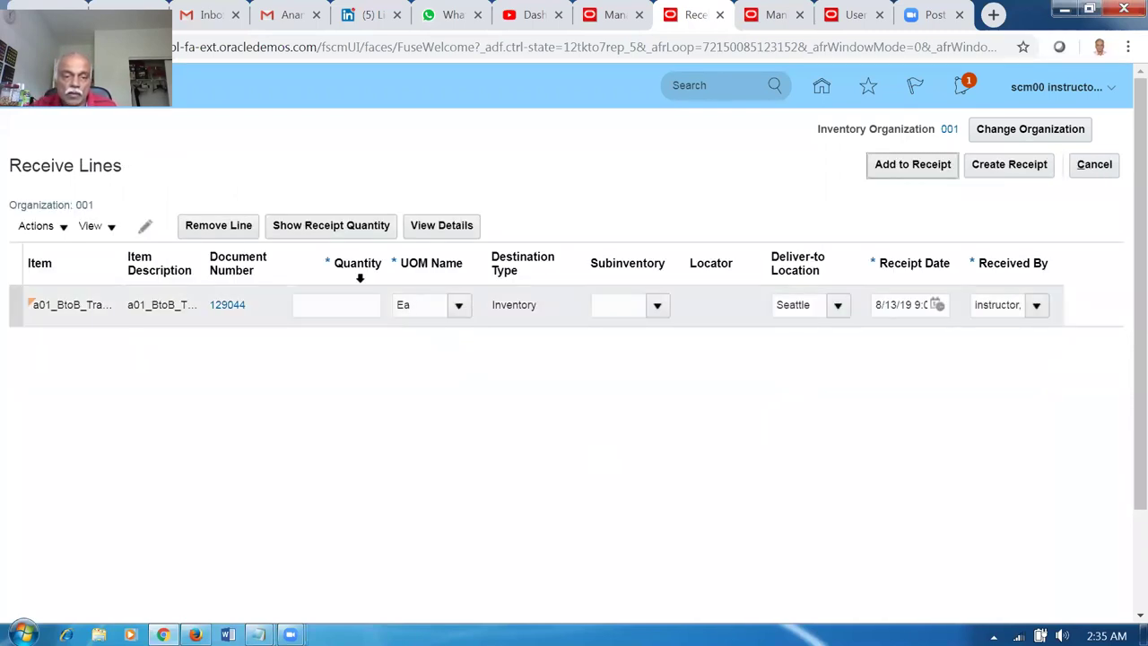
pyautogui.click(347, 226)
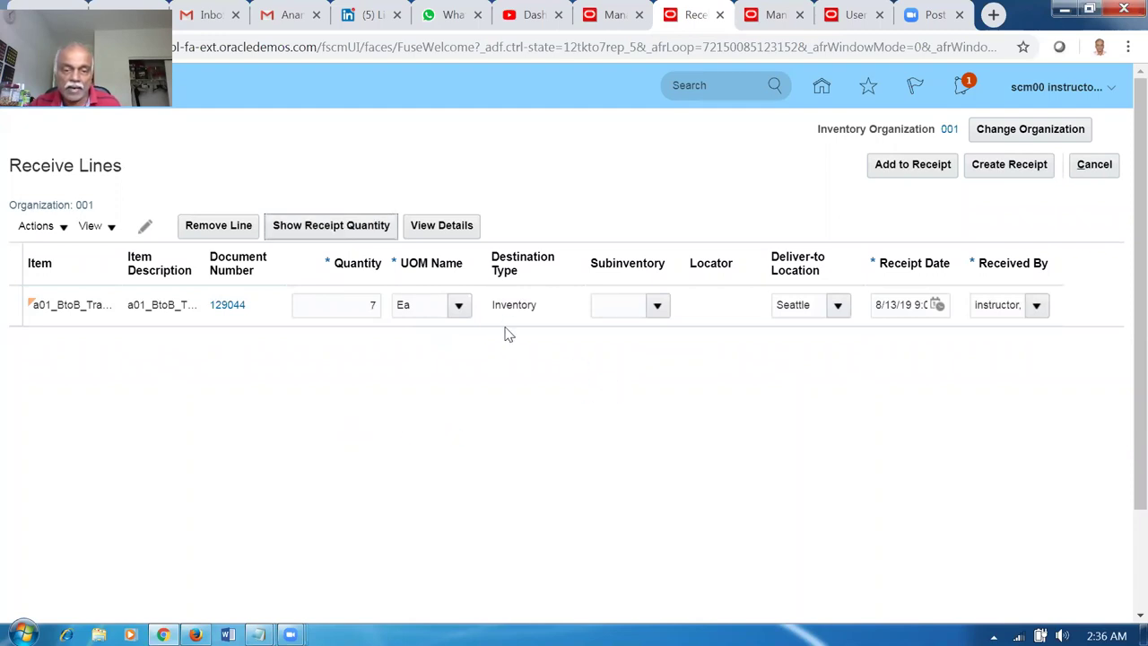
pyautogui.click(657, 307)
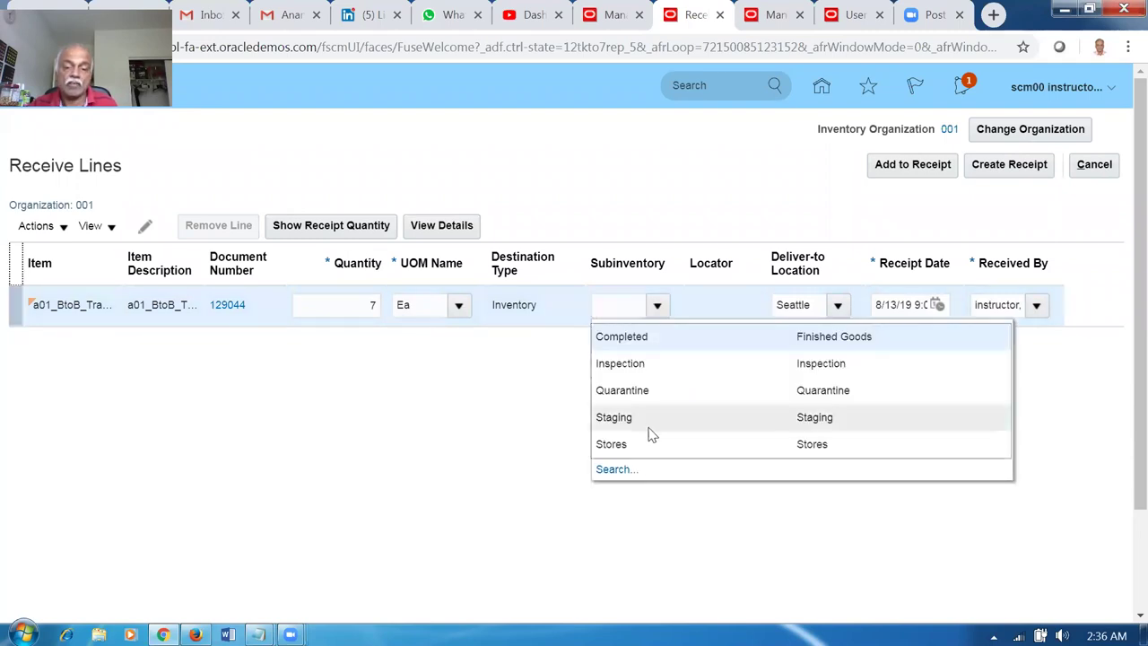
pyautogui.click(631, 445)
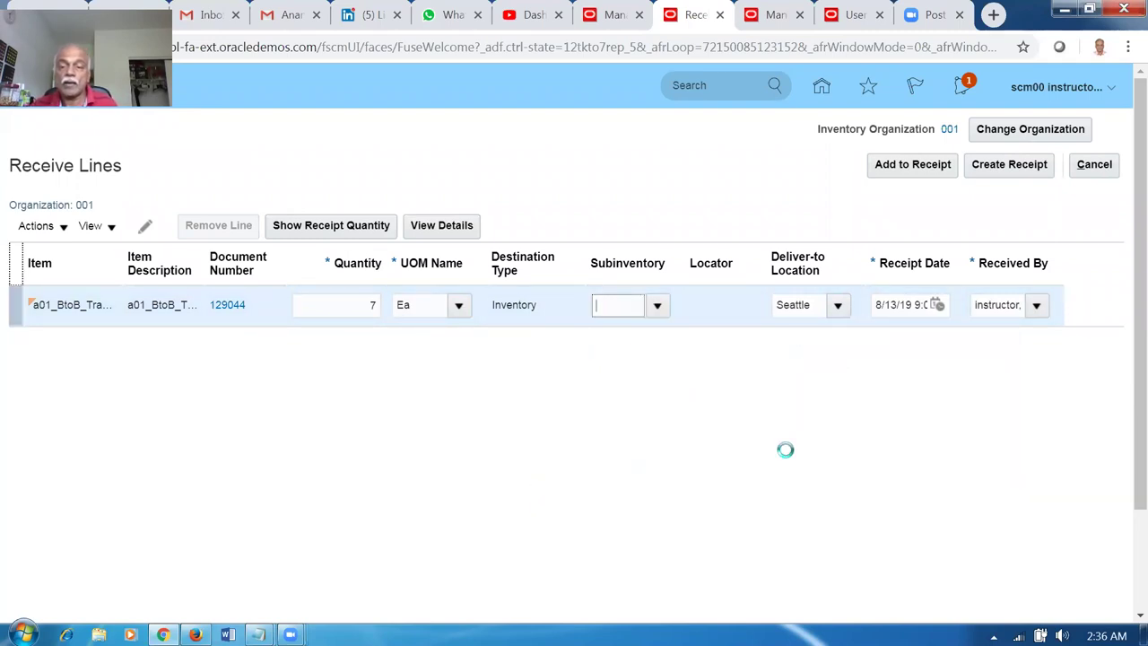
pyautogui.click(999, 170)
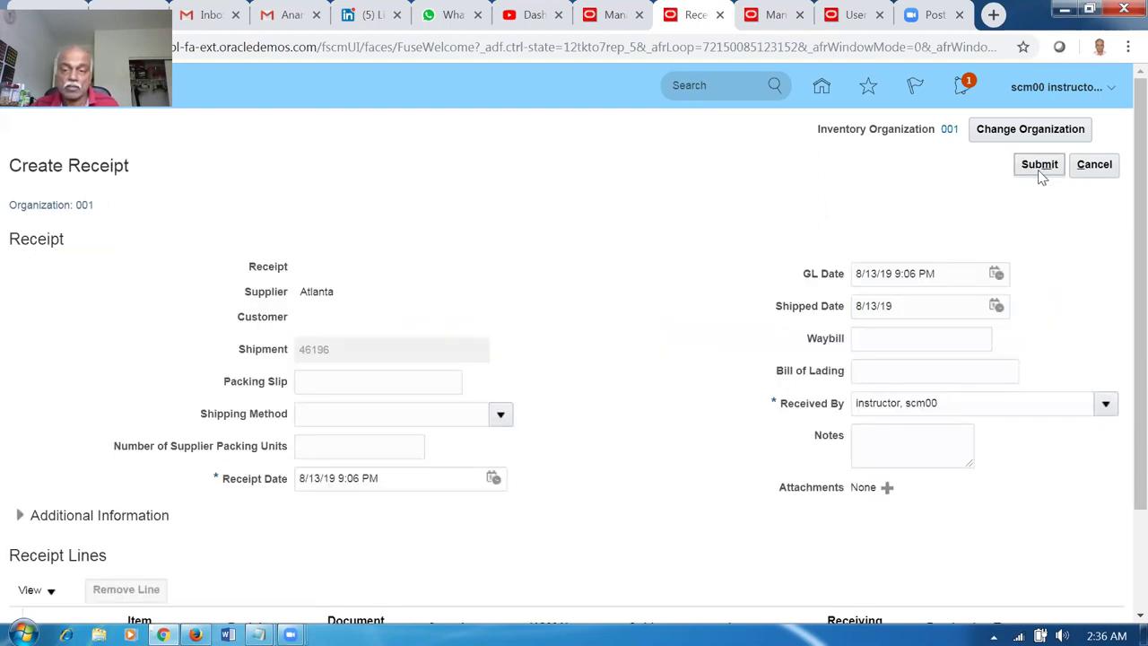
pyautogui.click(1040, 169)
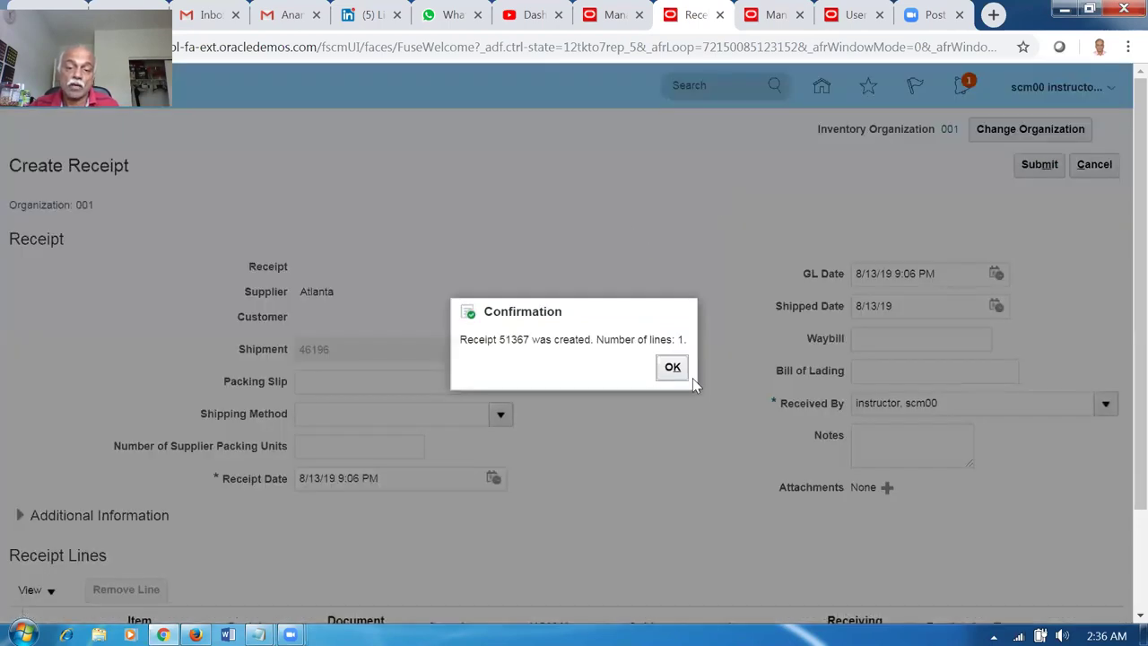
pyautogui.click(672, 368)
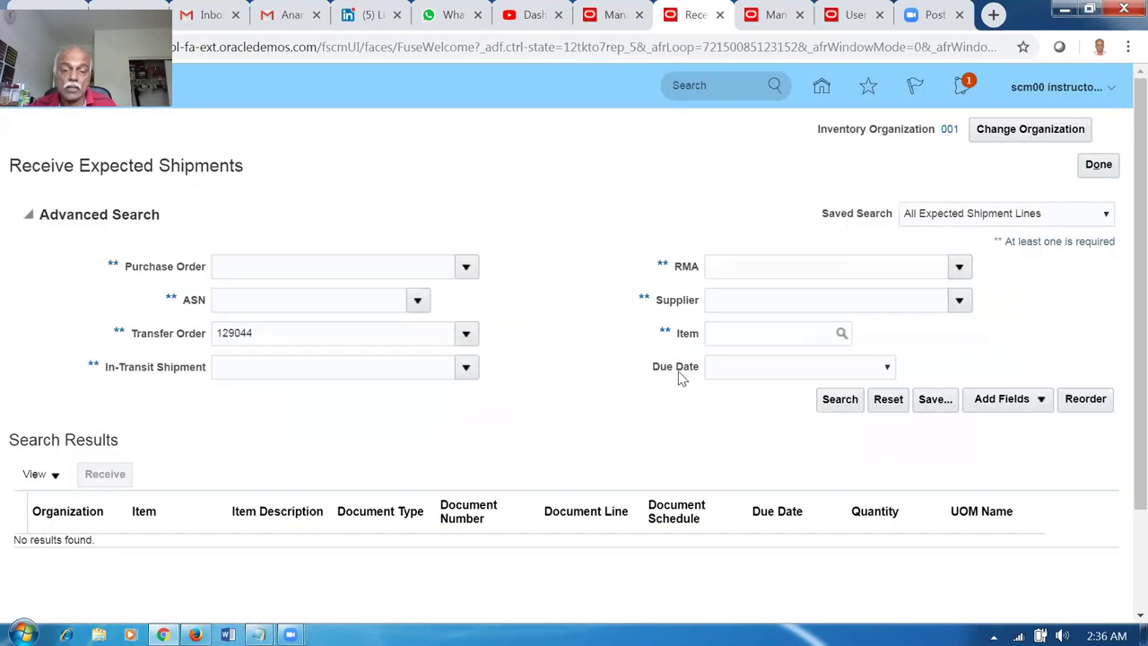
pyautogui.click(616, 15)
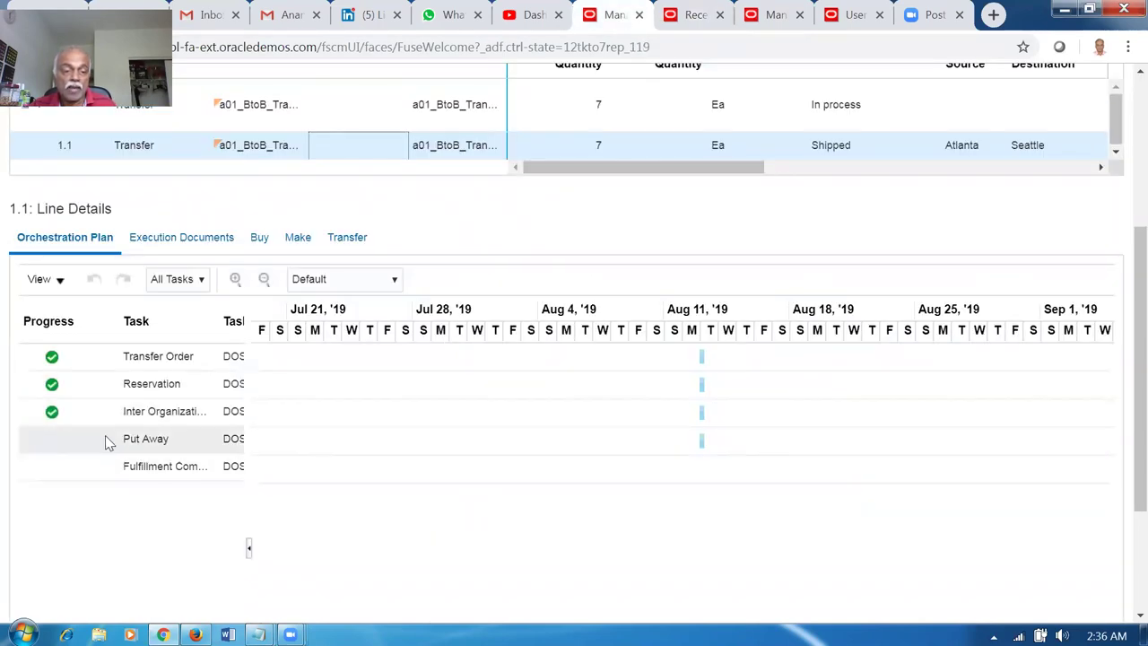
# Close the supply order details and refresh sales order 99358.
pyautogui.scroll(3, 808, 332)
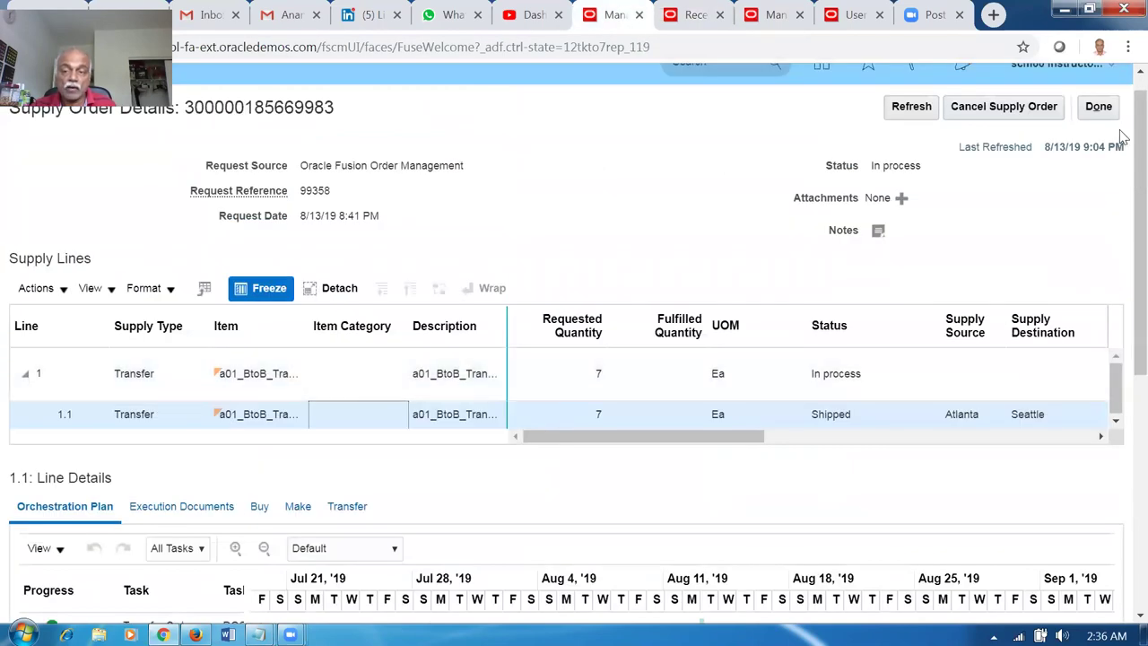
pyautogui.click(1098, 105)
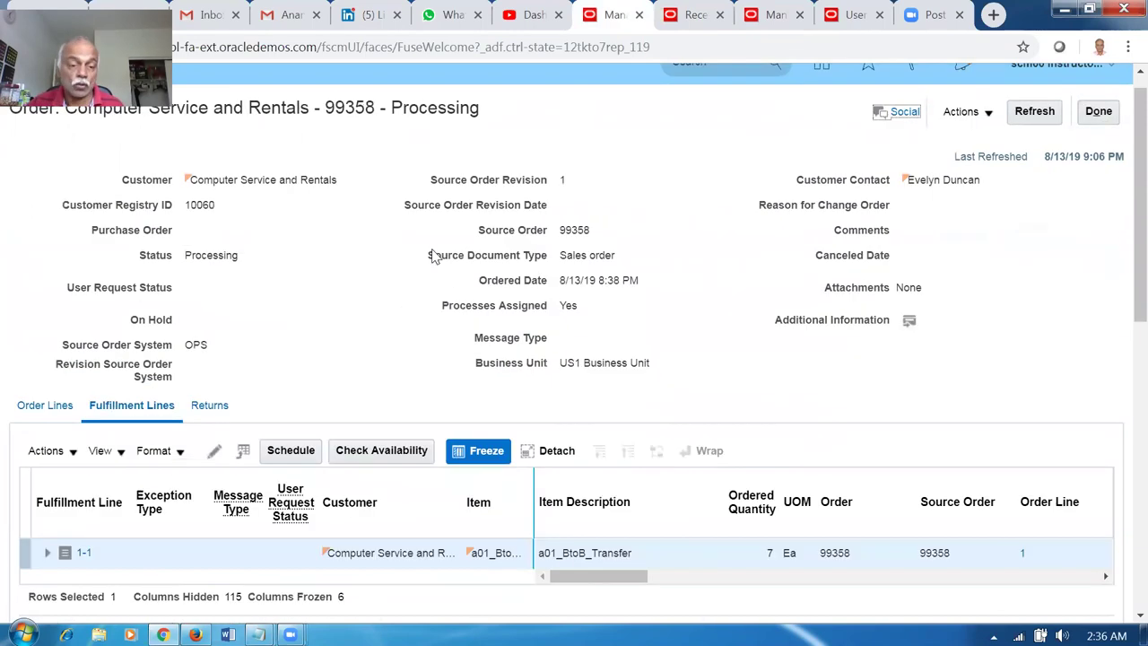
pyautogui.scroll(-10, 434, 256)
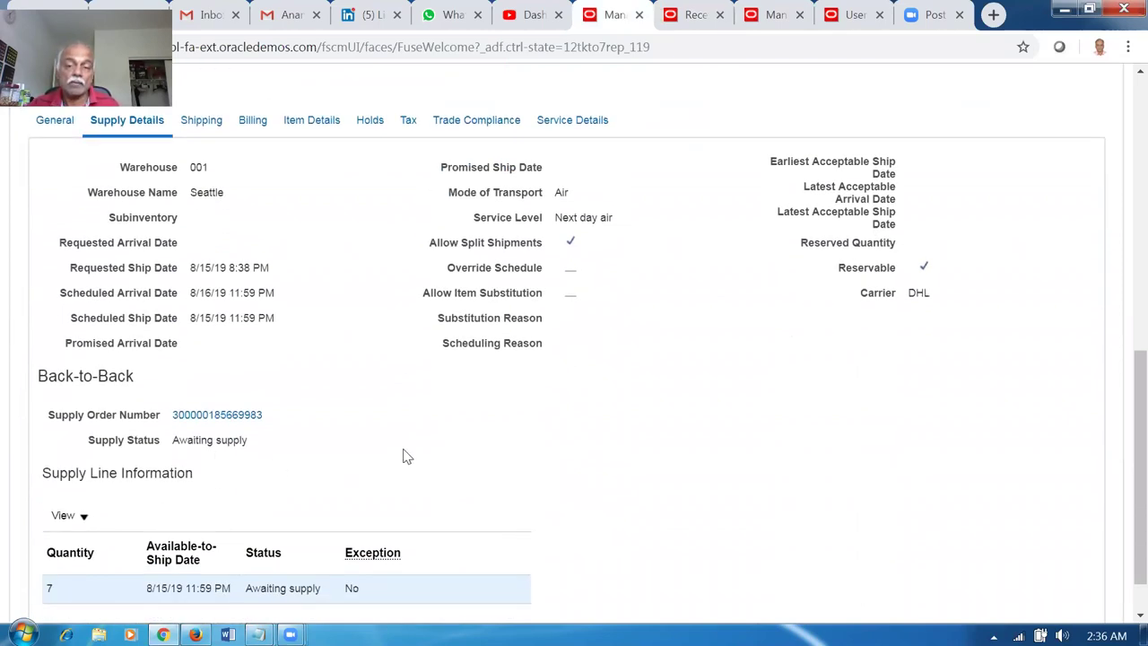
pyautogui.scroll(10, 399, 456)
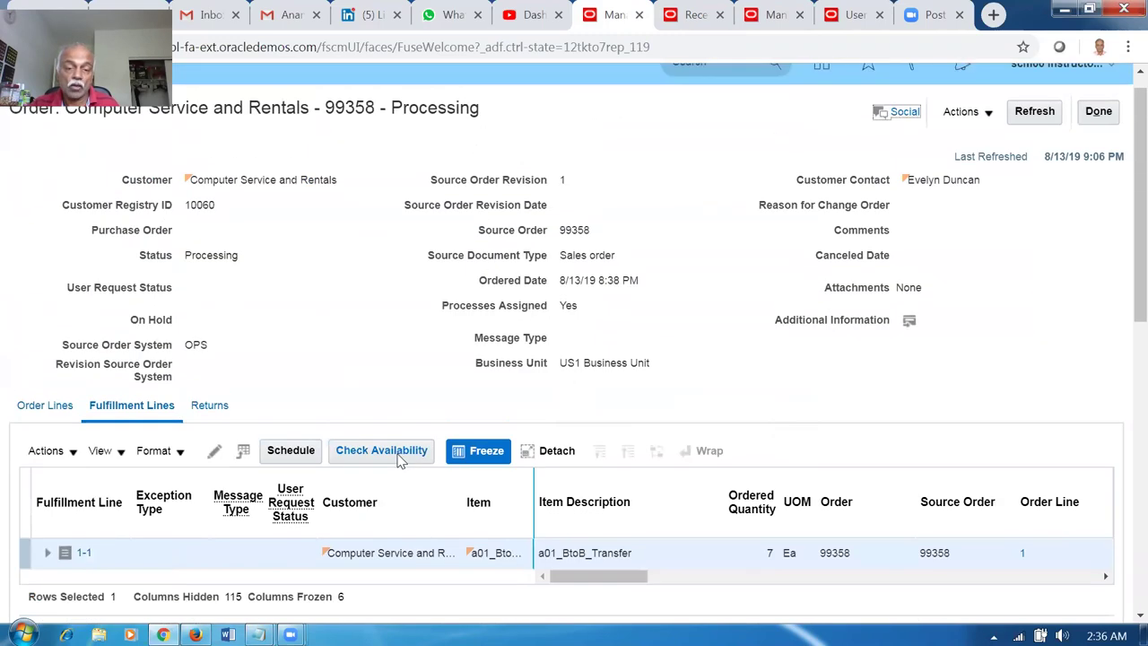
pyautogui.click(1036, 114)
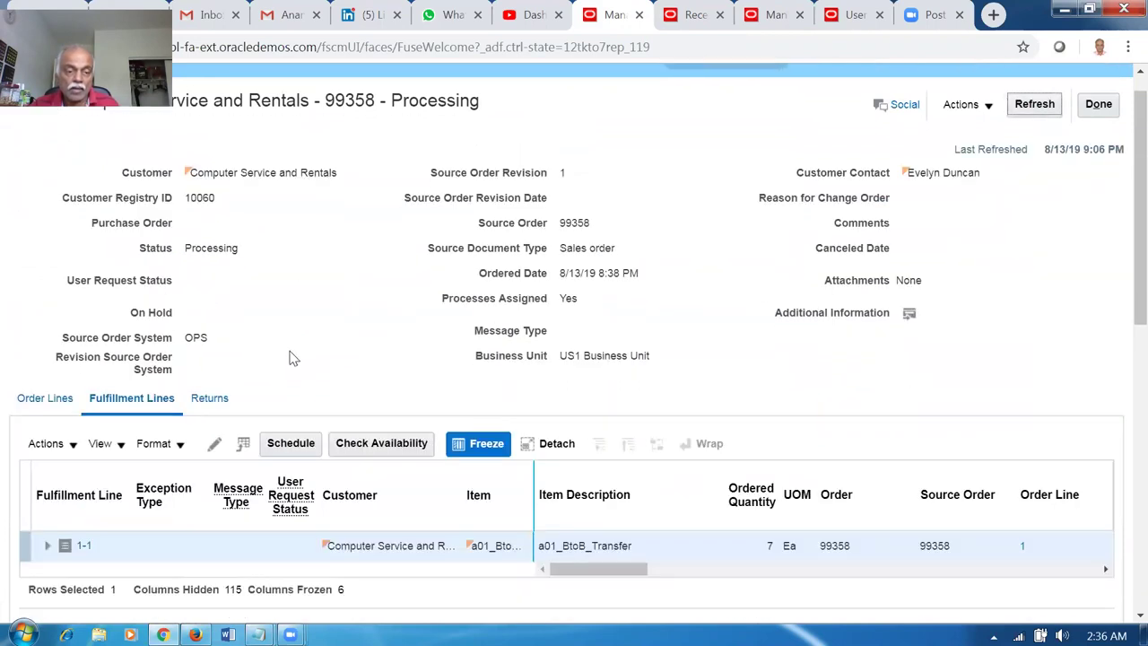
# Refresh order 99358 again until supply reads Goods available and status Awaiting Shipping.
pyautogui.scroll(-8, 289, 357)
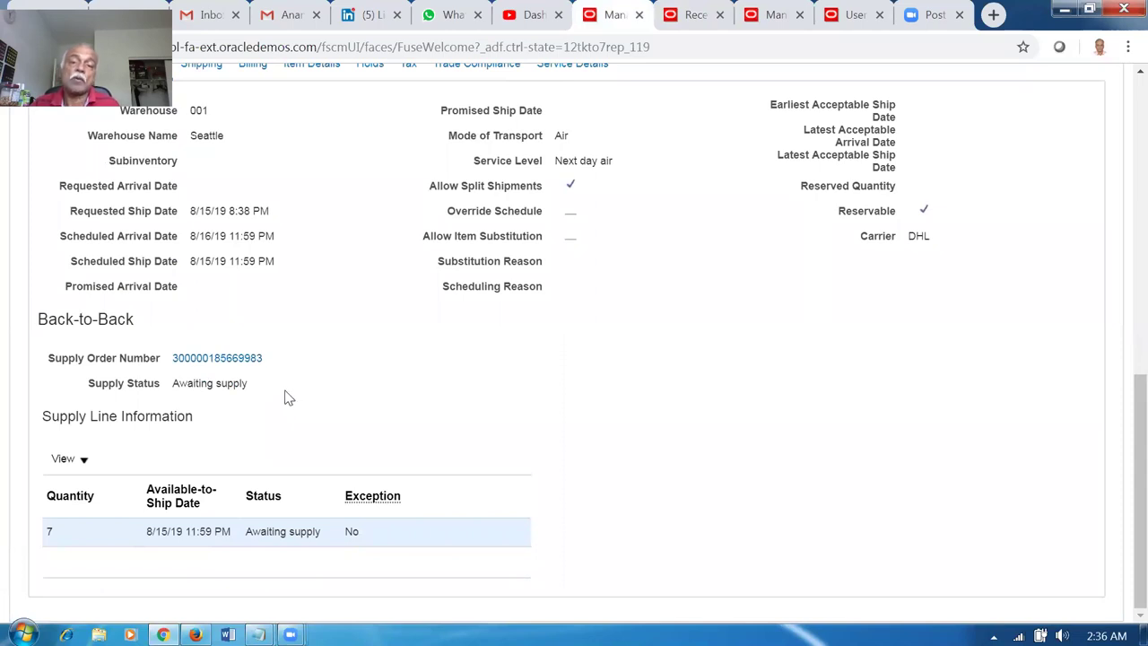
pyautogui.scroll(8, 307, 392)
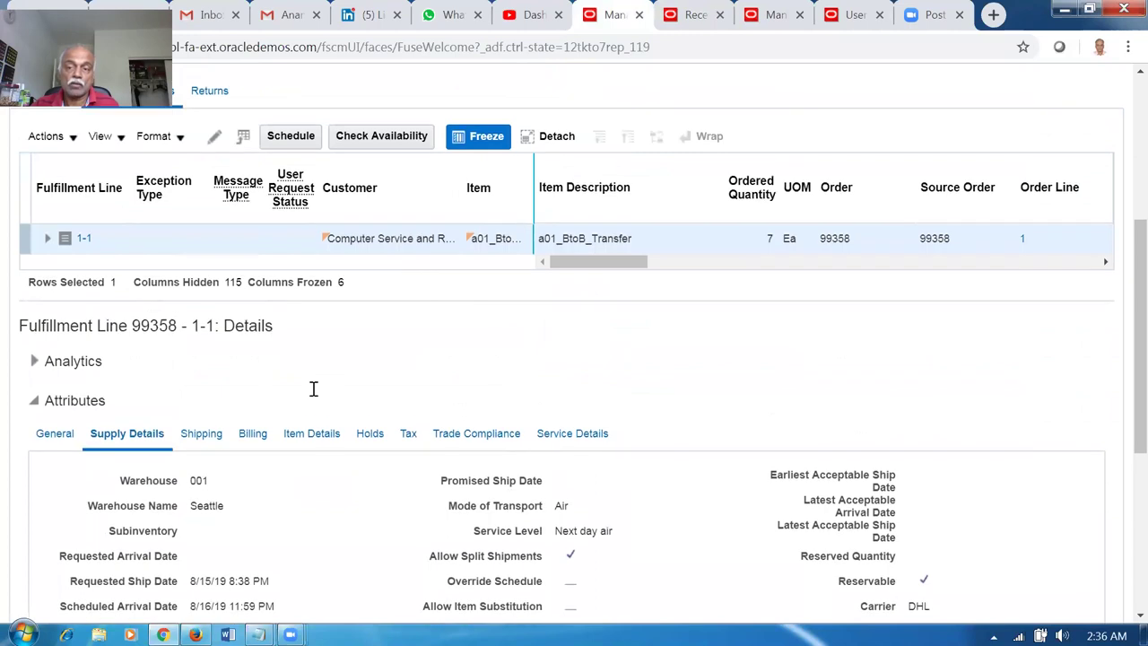
pyautogui.click(1030, 139)
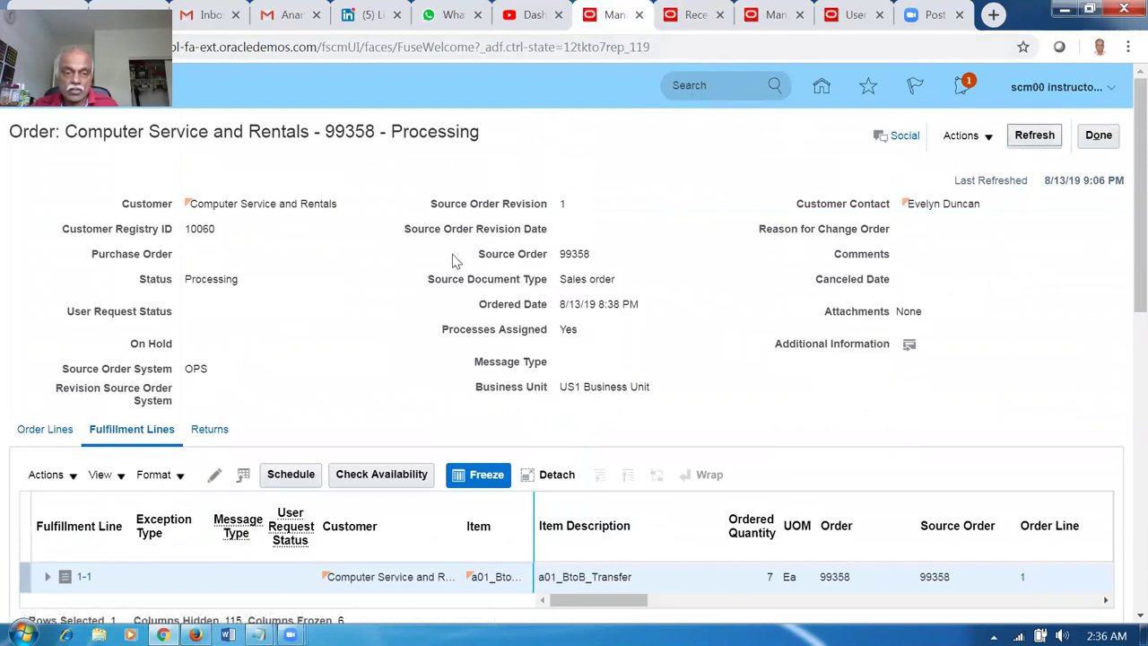
pyautogui.scroll(-7, 408, 273)
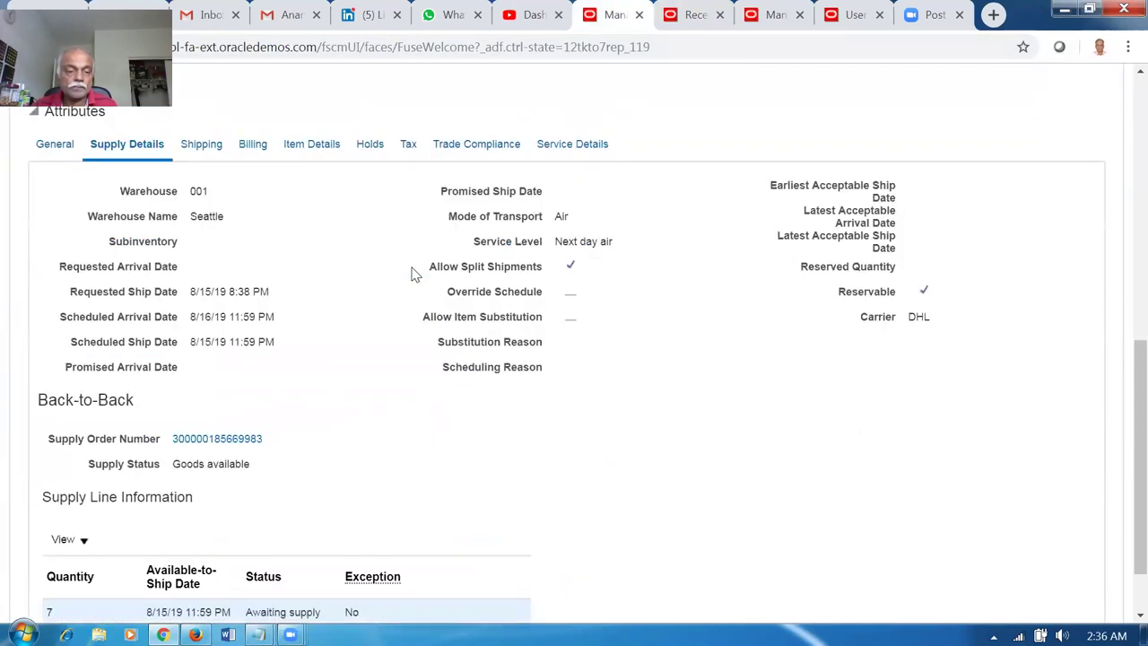
pyautogui.moveTo(183, 464); pyautogui.dragTo(231, 479)
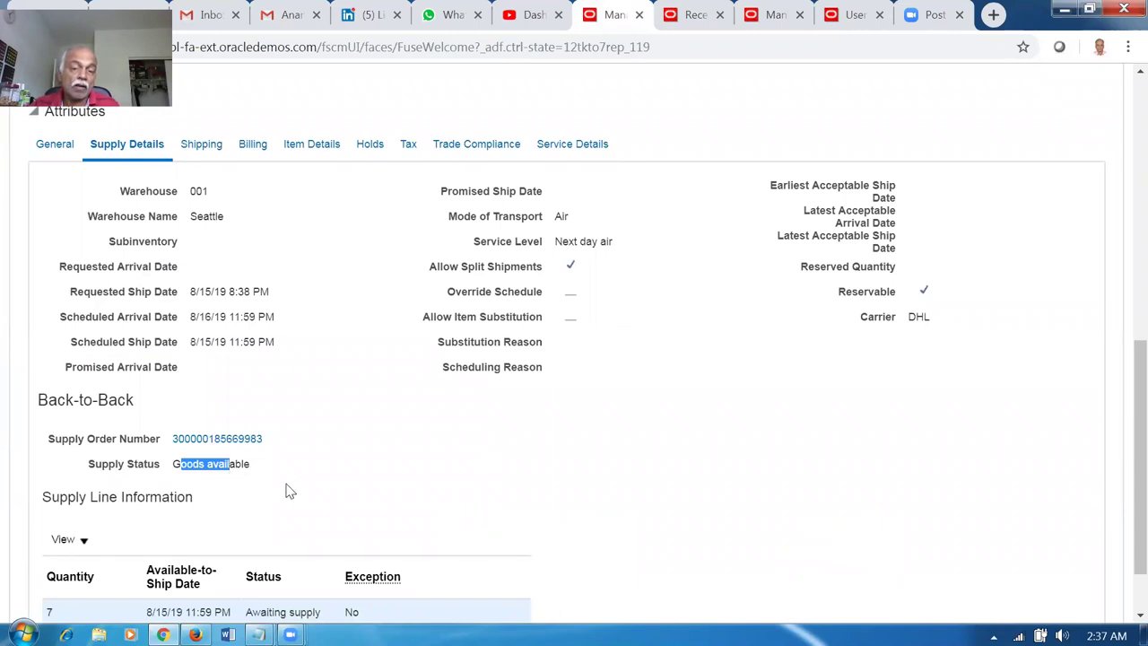
pyautogui.scroll(5, 287, 489)
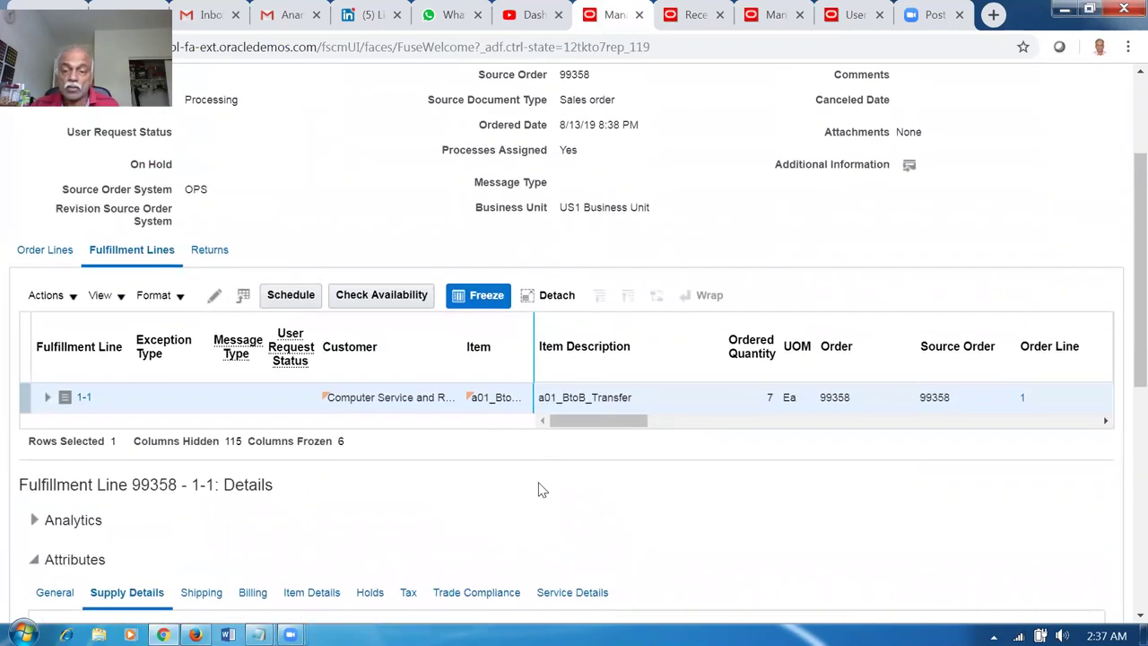
pyautogui.moveTo(619, 422); pyautogui.dragTo(748, 418)
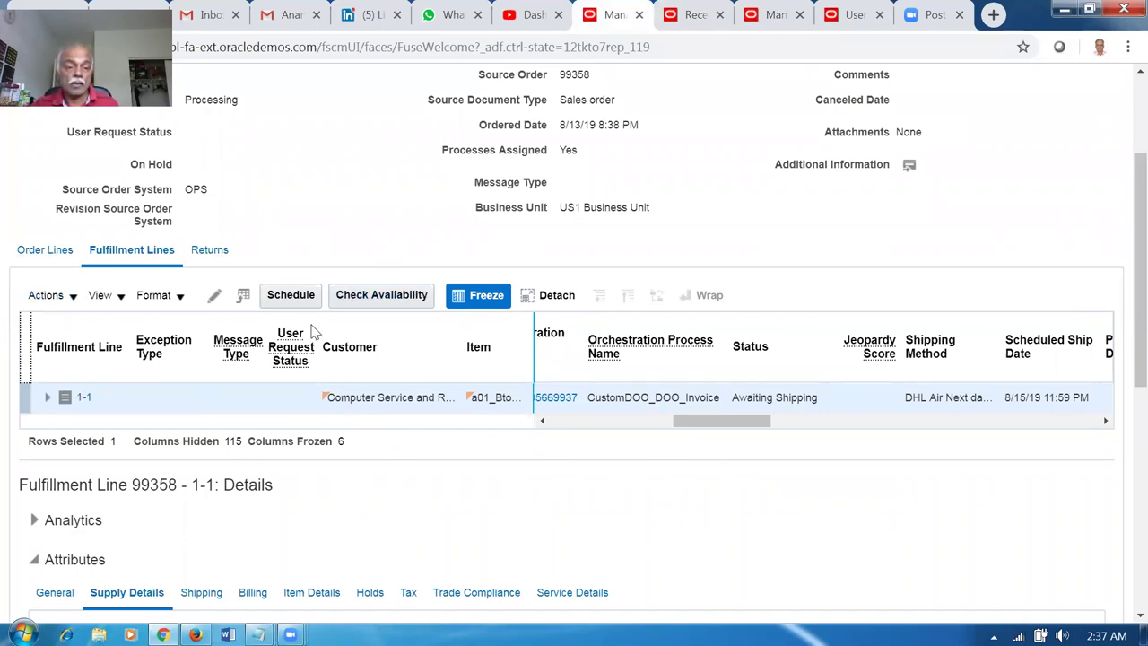
pyautogui.click(571, 401)
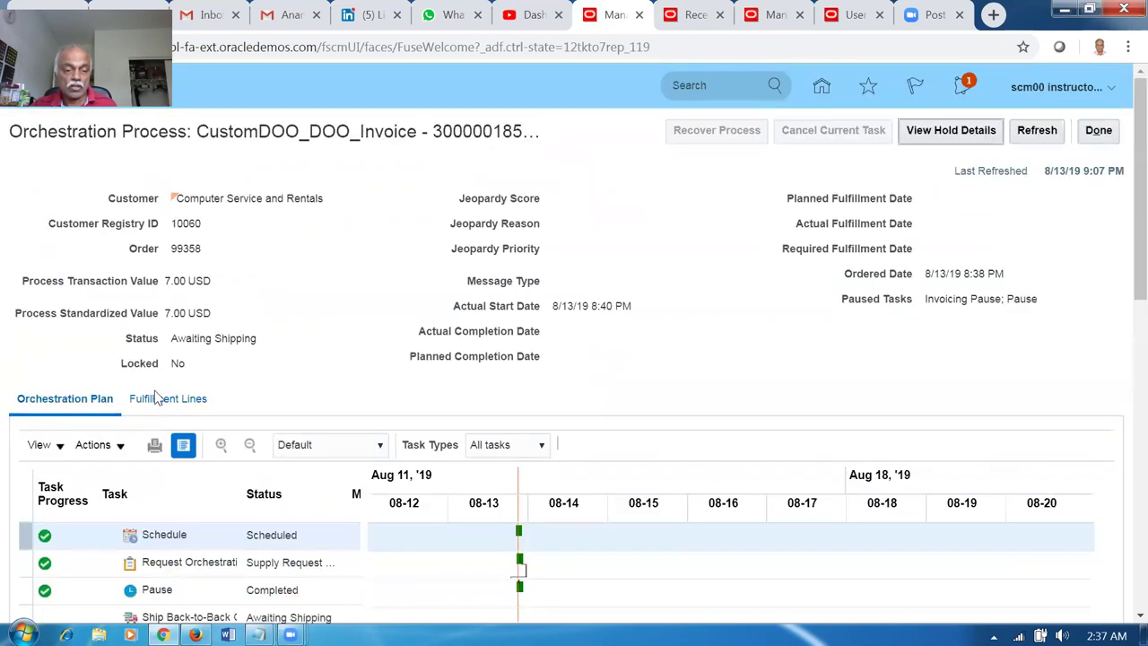
# Review order 99358's orchestration plan, with the back-to-back shipment Awaiting Shipping.
pyautogui.scroll(-2, 154, 398)
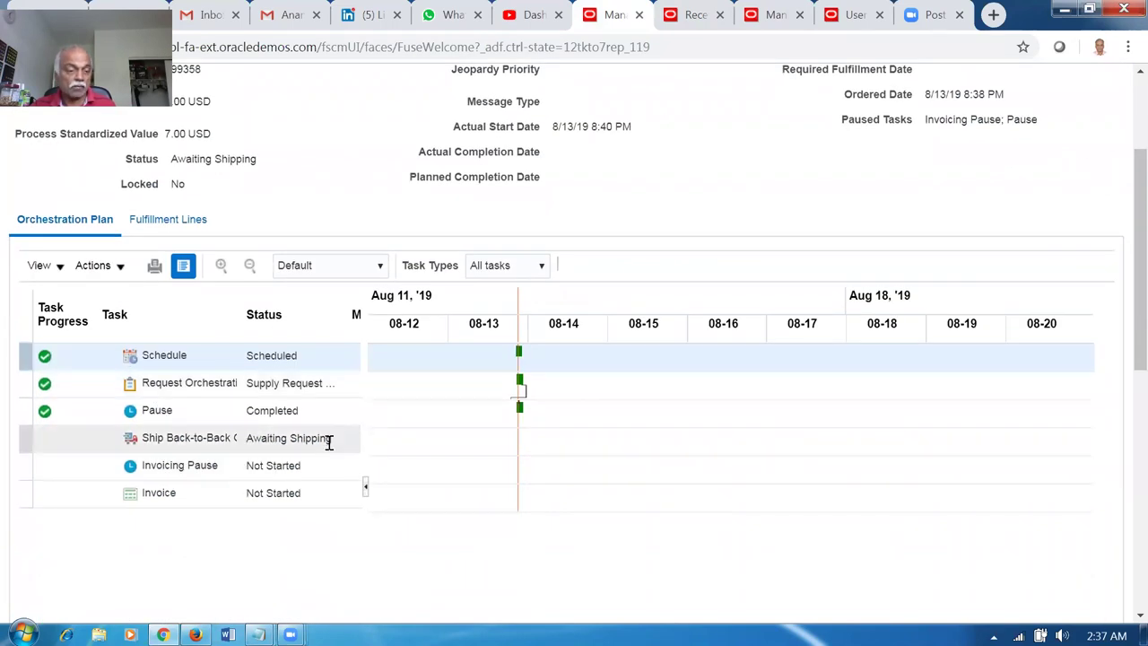
pyautogui.scroll(2, 674, 468)
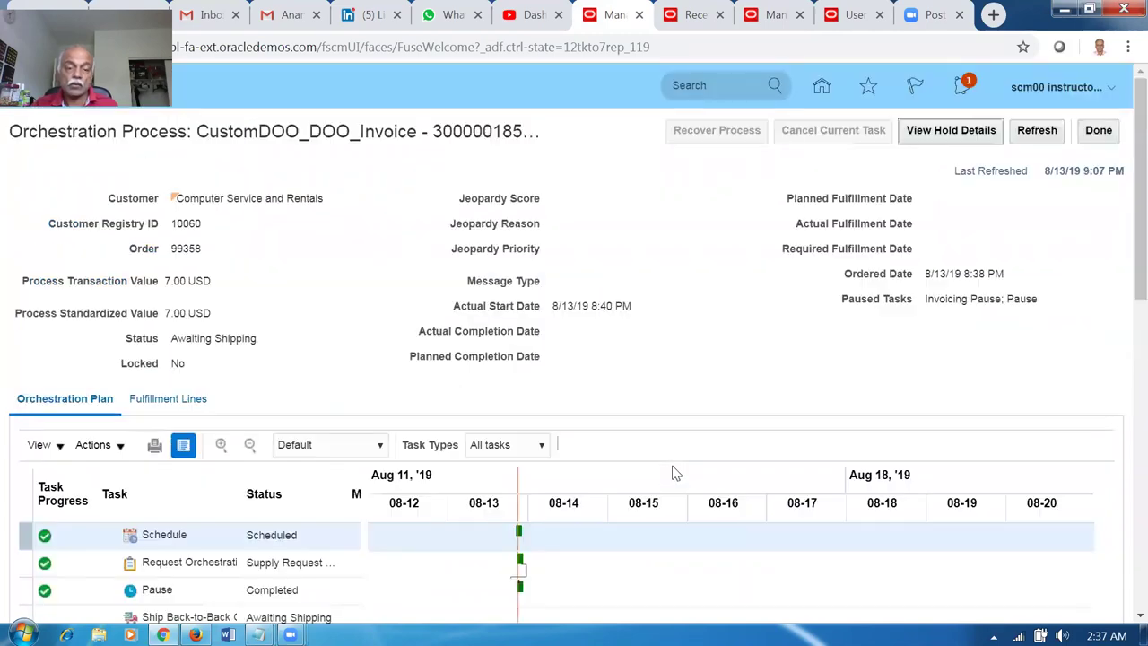
pyautogui.click(707, 25)
# Leave receiving, go to the Inventory Management work area and list its Shipments tasks.
pyautogui.click(1096, 166)
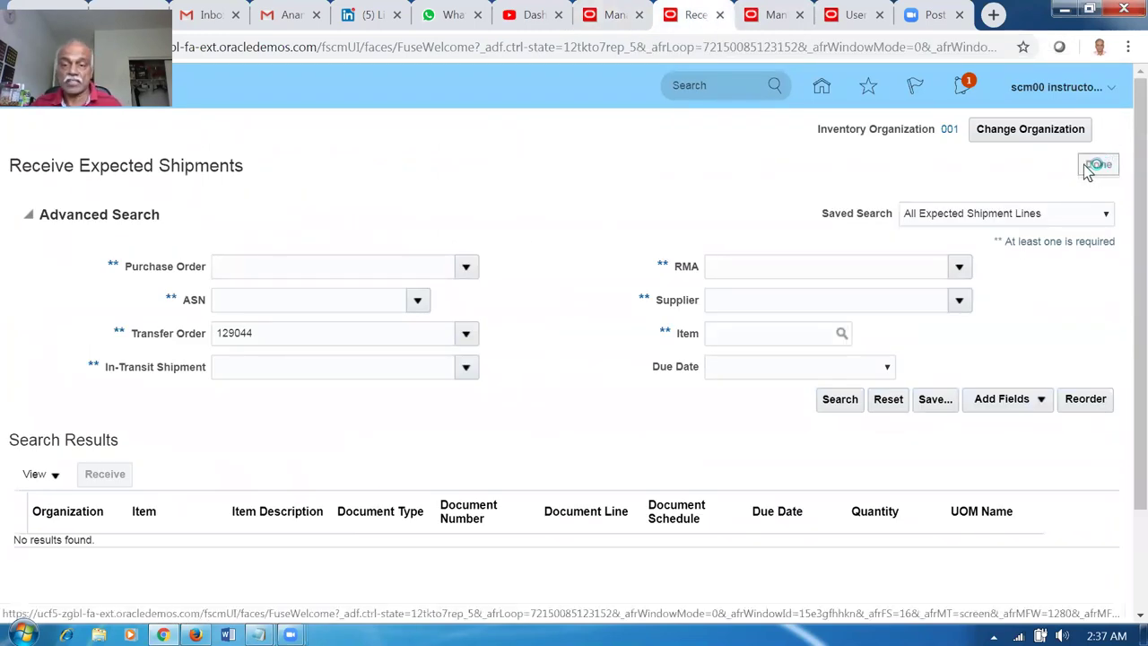
pyautogui.click(823, 86)
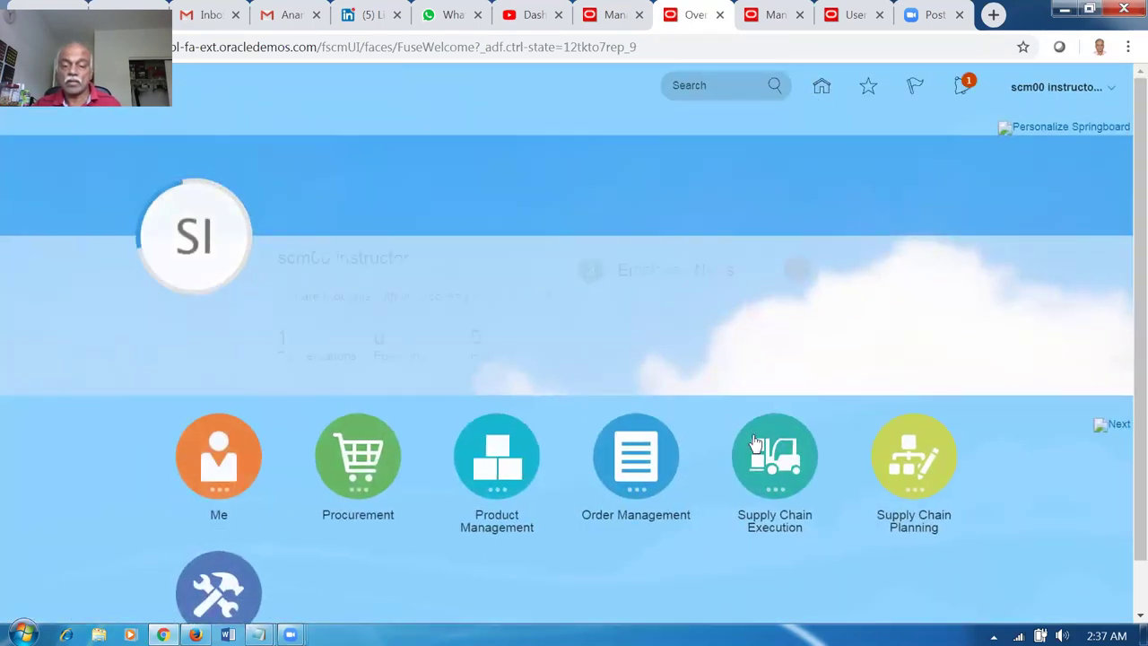
pyautogui.click(757, 448)
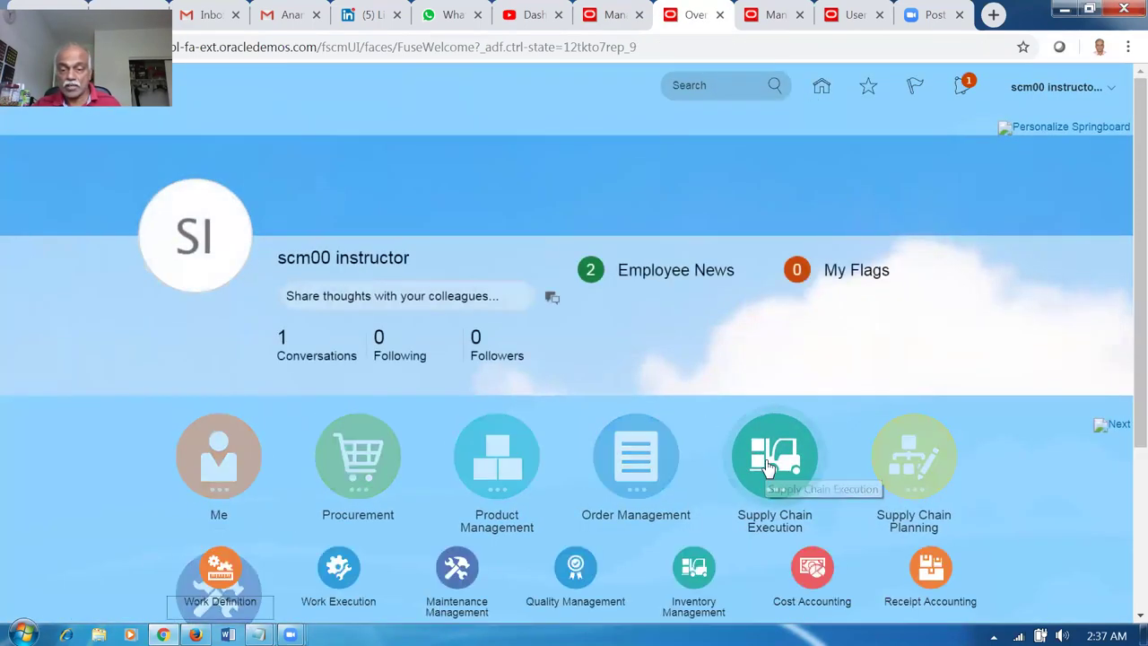
pyautogui.click(698, 565)
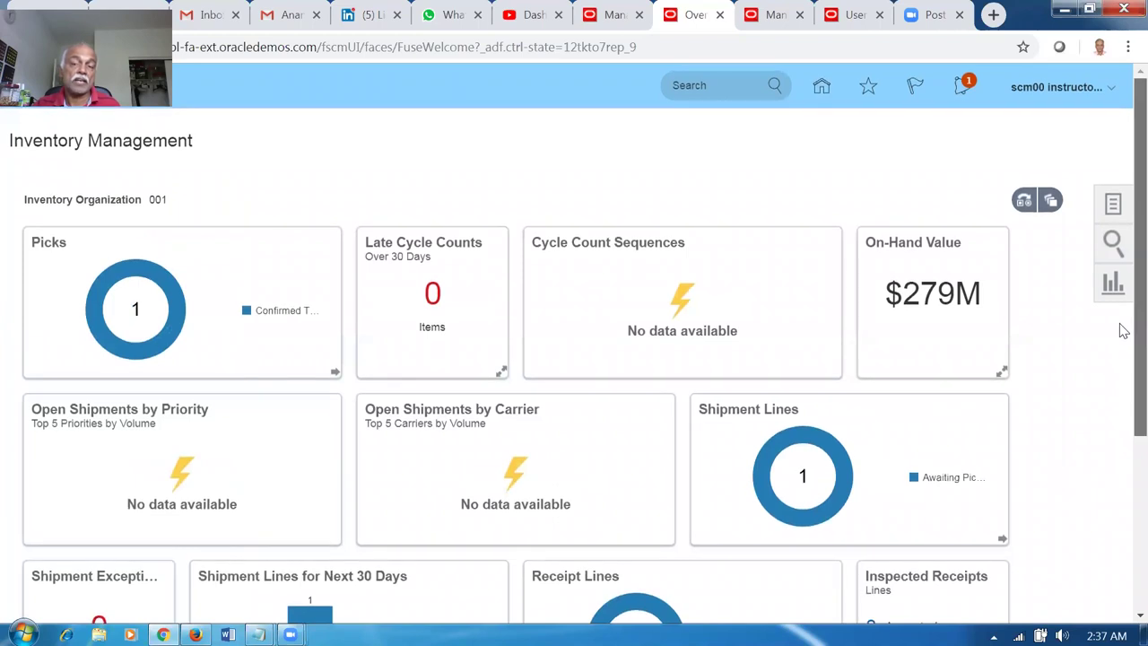
pyautogui.click(1112, 205)
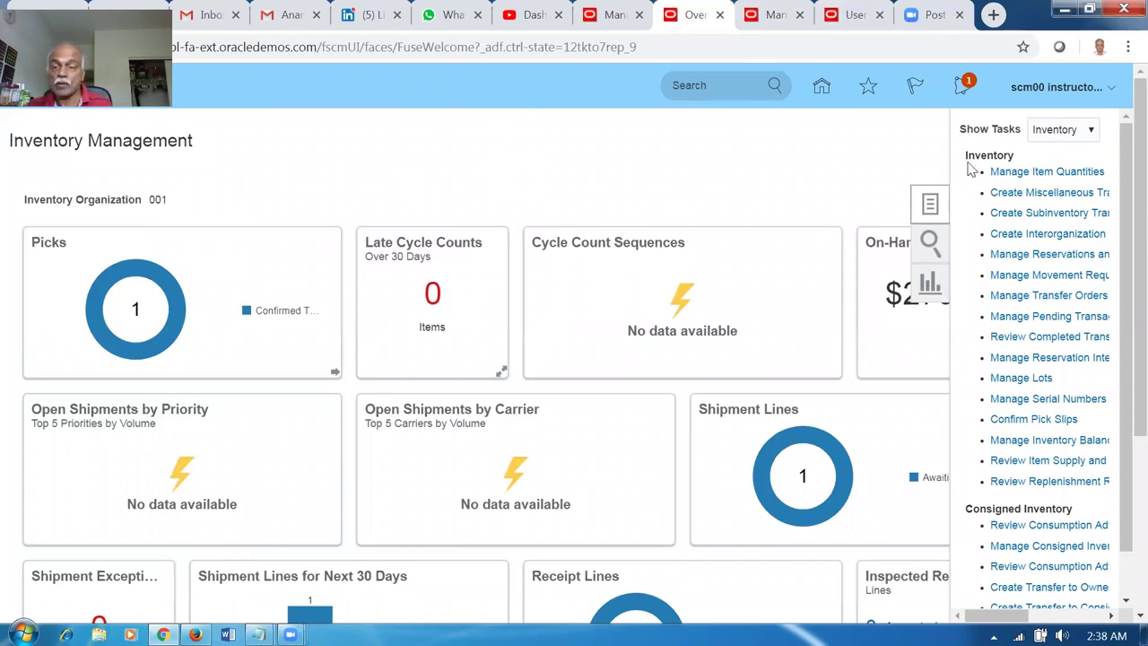
pyautogui.click(1069, 133)
pyautogui.click(1077, 176)
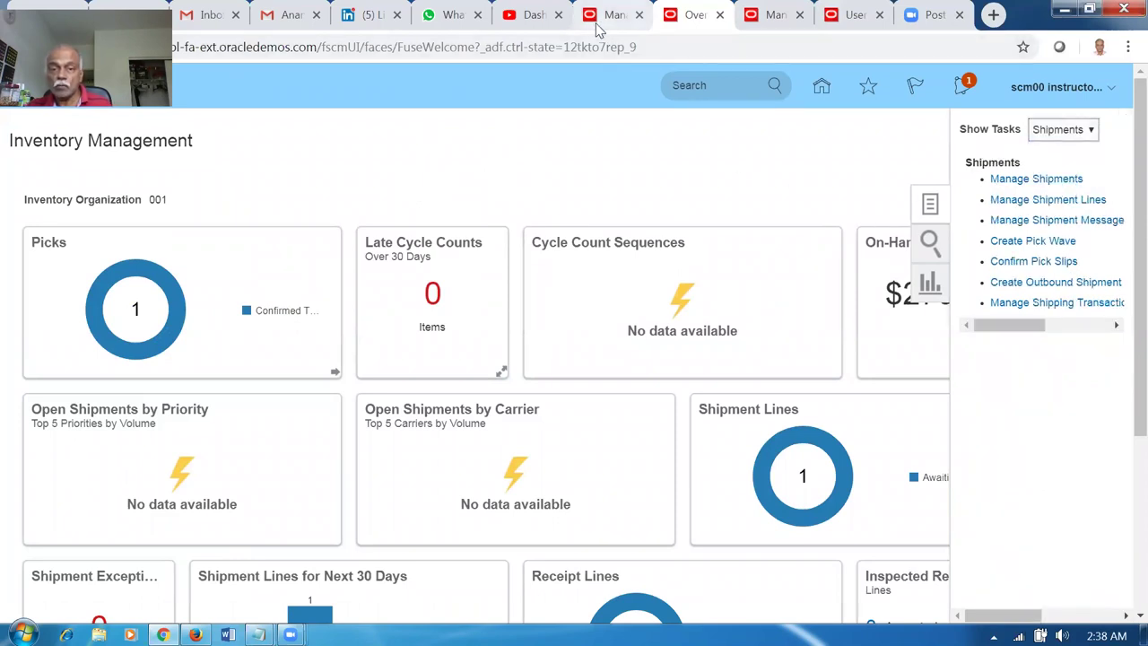
# Switch to the Inventory Management overview and open Manage Shipment Lines, ready for an order number.
pyautogui.click(614, 16)
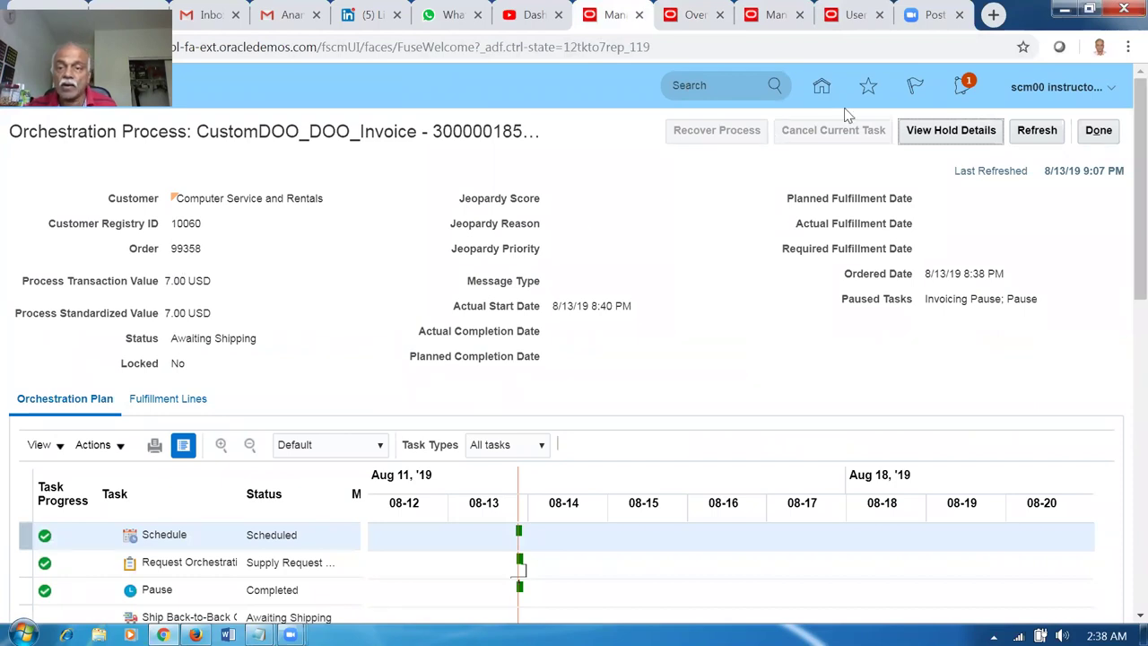
pyautogui.click(857, 15)
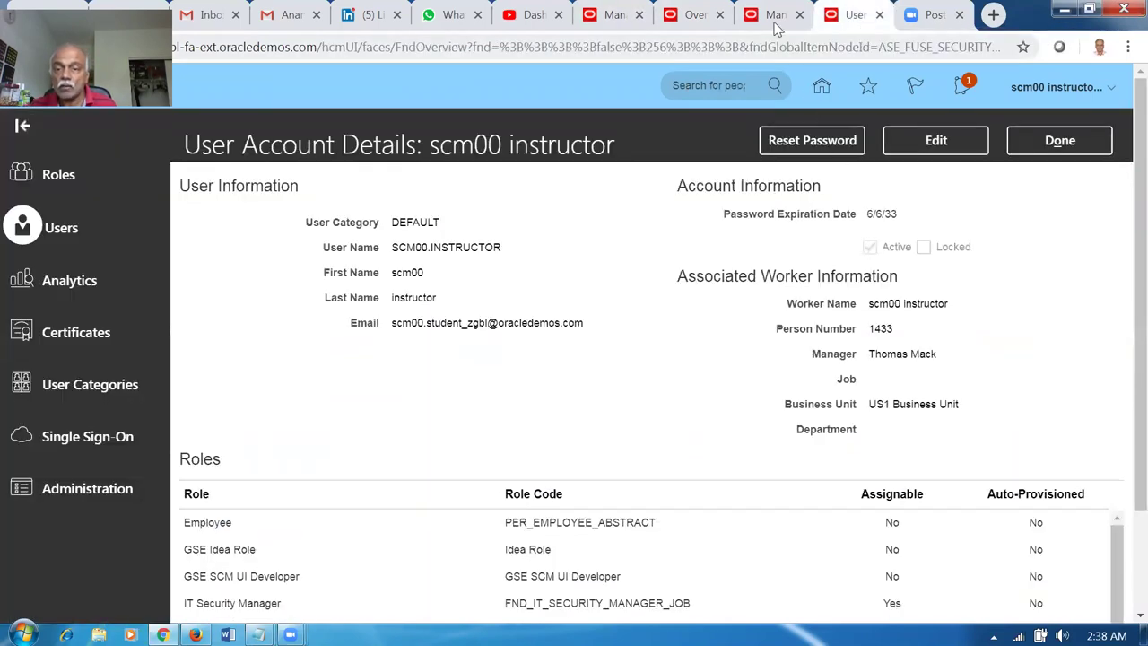
pyautogui.click(775, 18)
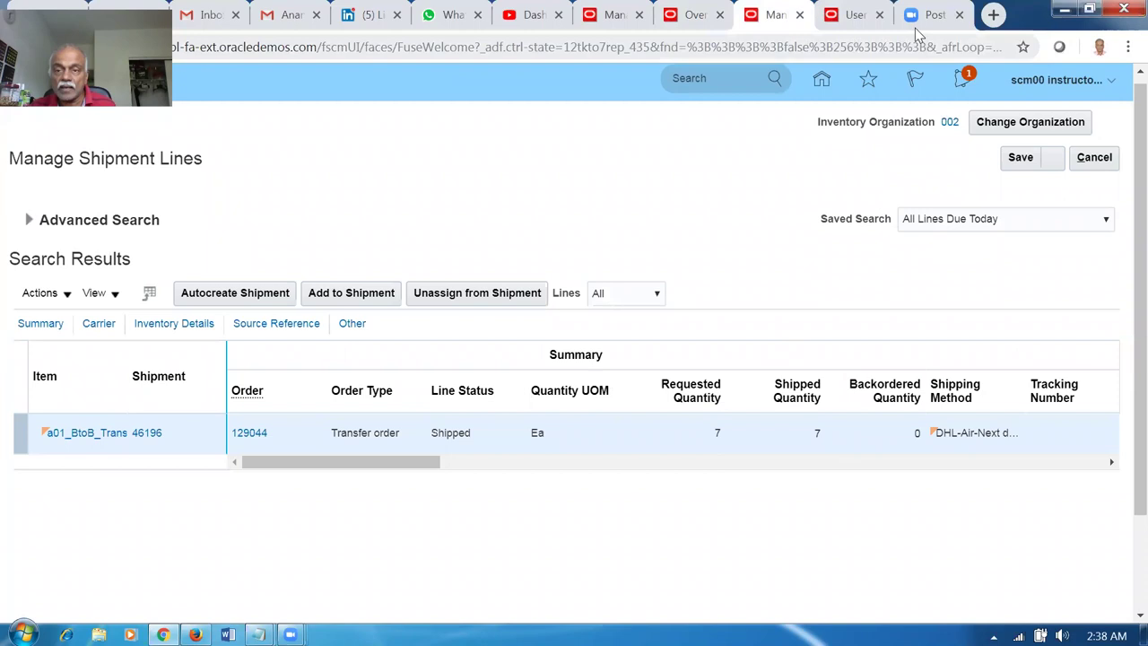
pyautogui.click(856, 16)
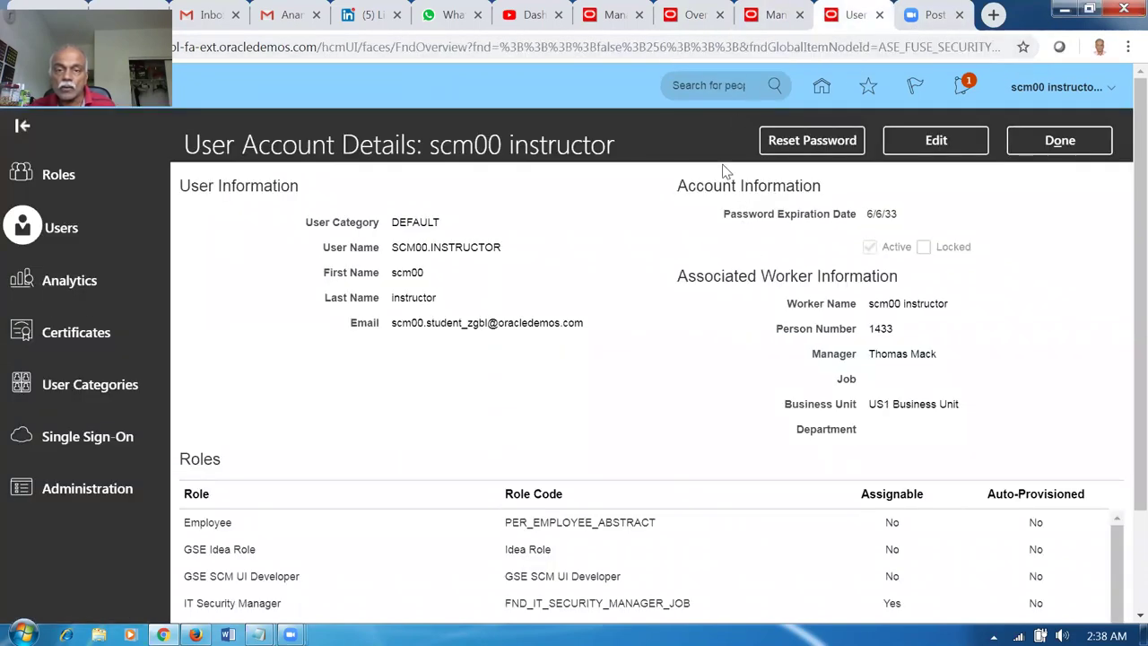
pyautogui.click(617, 17)
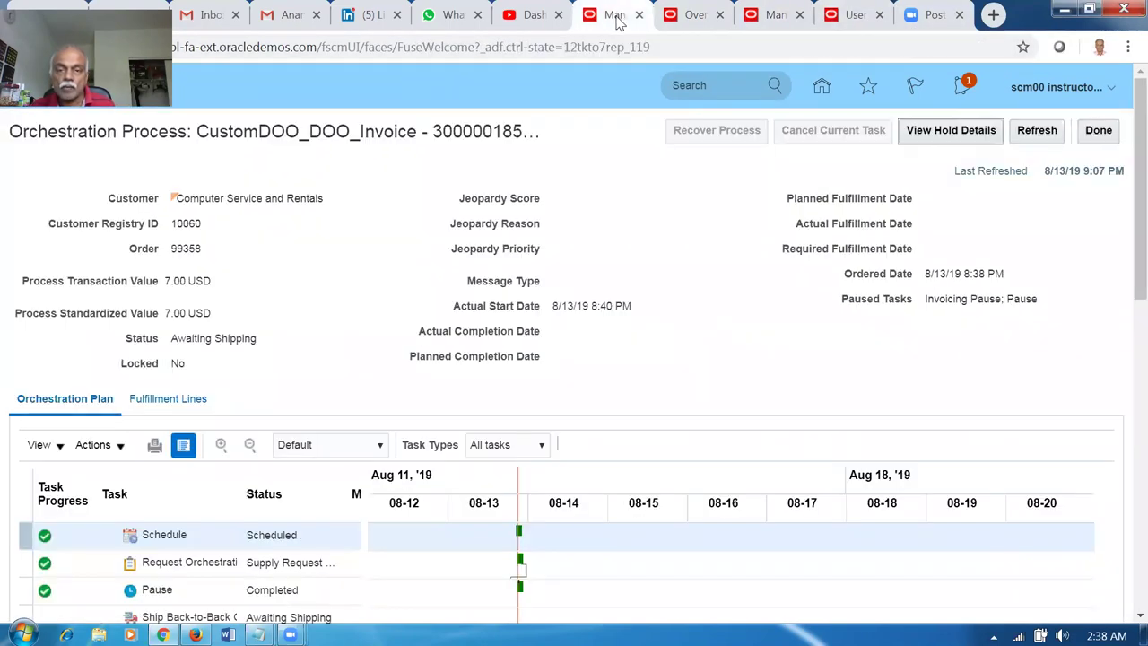
pyautogui.click(694, 18)
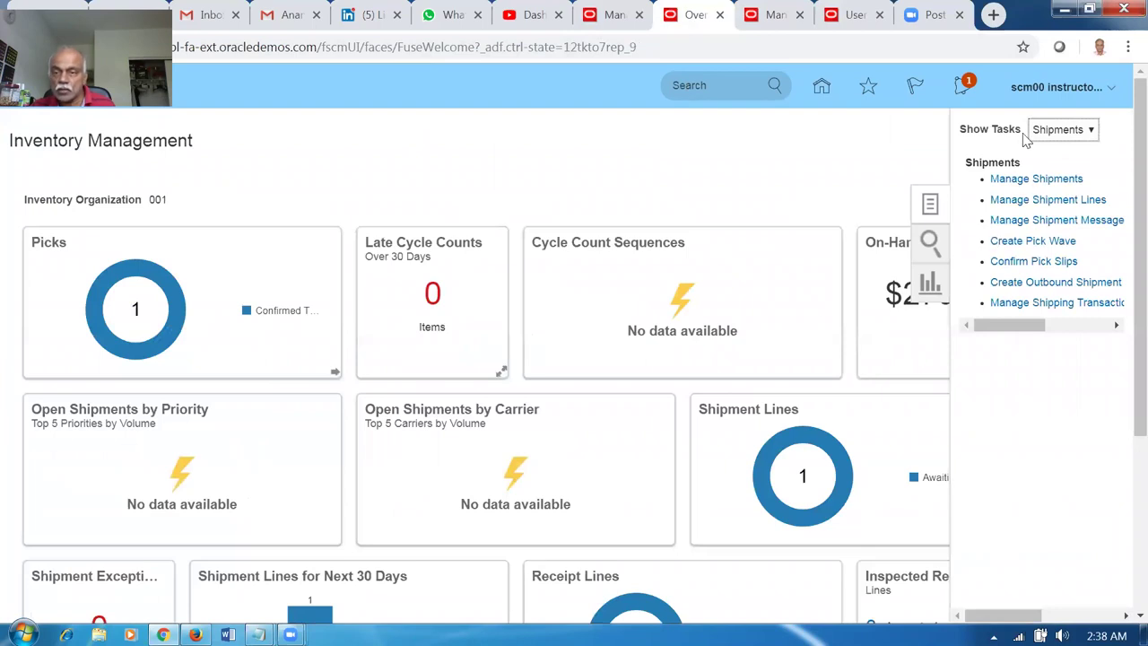
pyautogui.click(1029, 201)
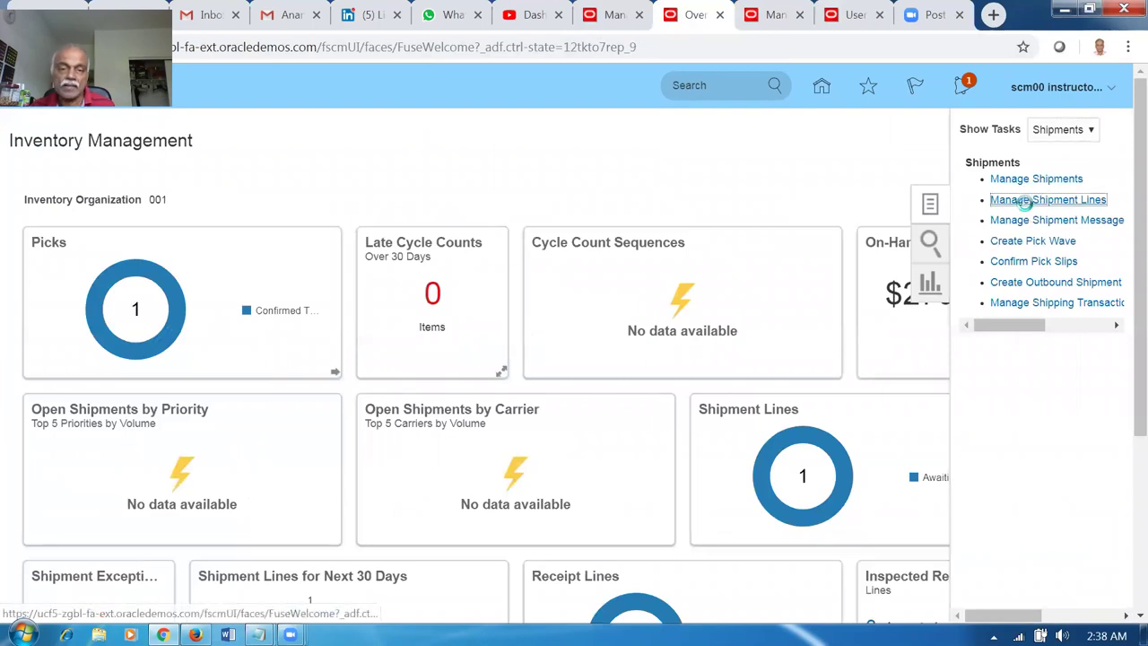
pyautogui.click(337, 261)
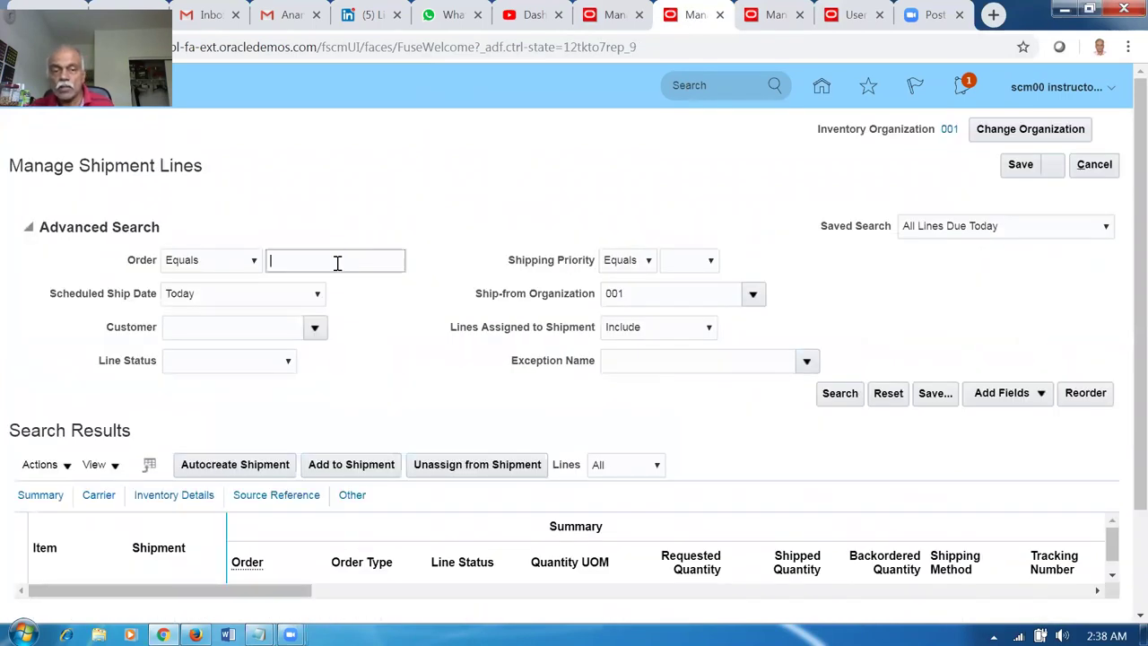
# Enter order 99358 and a scheduled ship date of 8/30/19 9:08 PM as search criteria.
pyautogui.write('99358')
pyautogui.press('Tab')
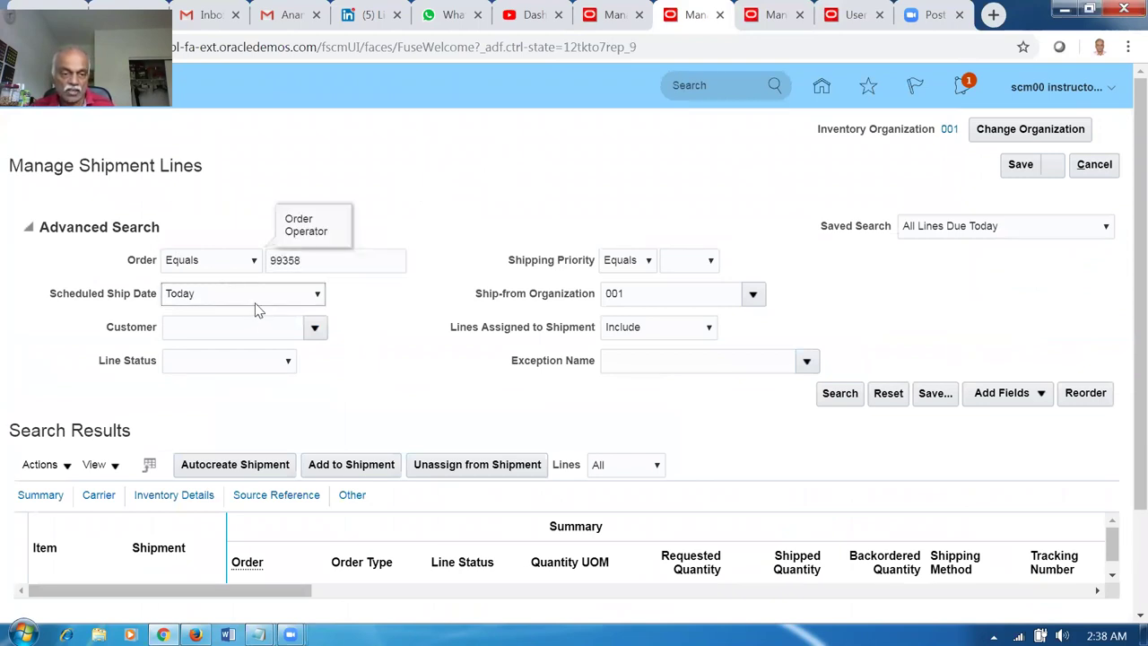
pyautogui.click(254, 301)
pyautogui.click(188, 326)
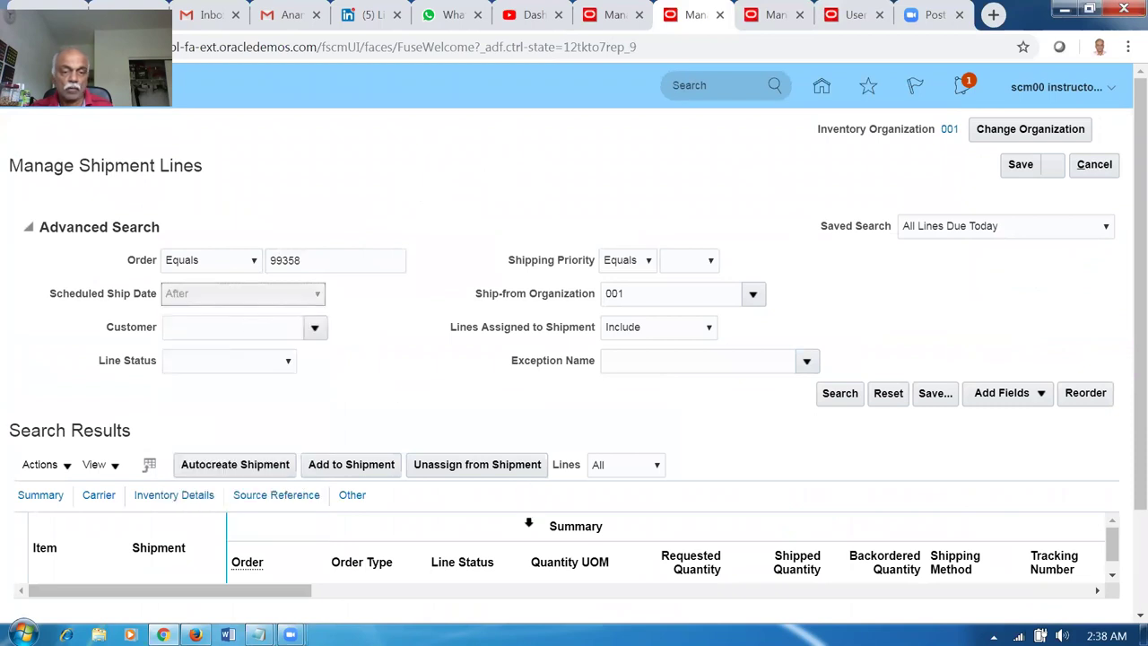
pyautogui.click(468, 295)
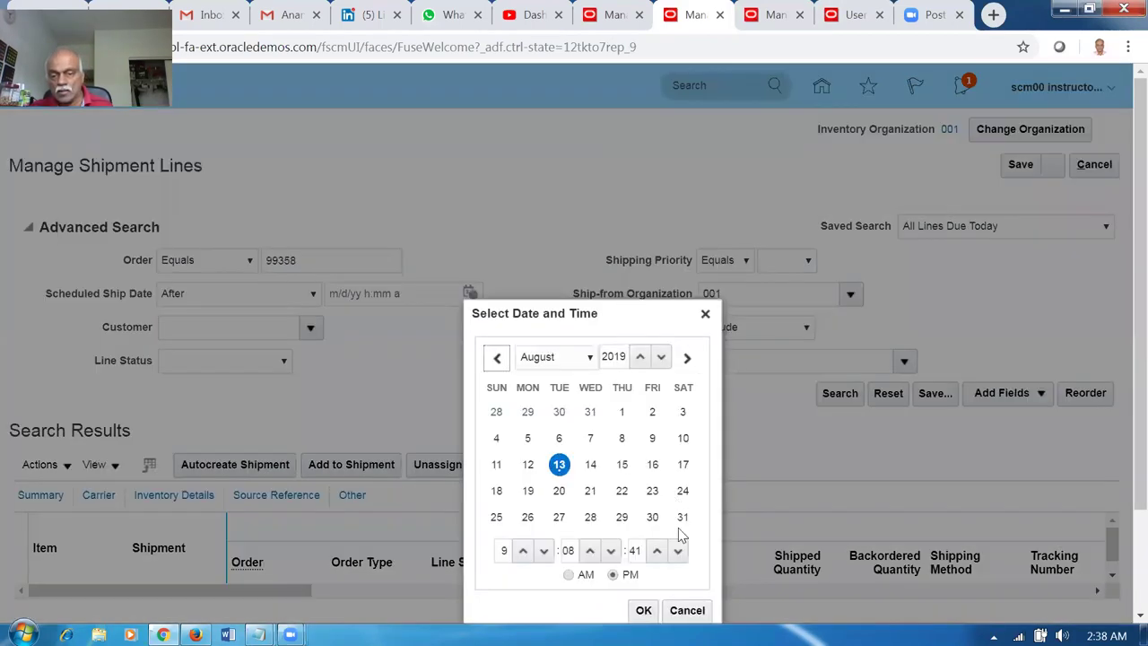
pyautogui.click(652, 518)
pyautogui.click(644, 609)
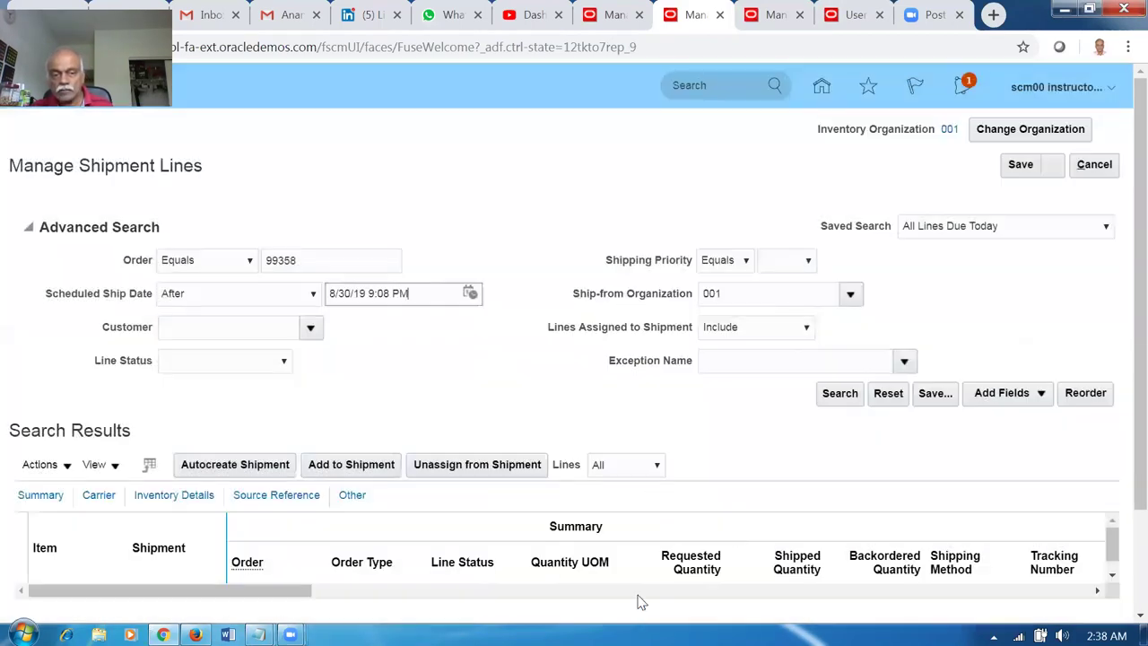
# Search shipment lines, then change the ship date filter to Before 8/30/19 and search again.
pyautogui.click(841, 395)
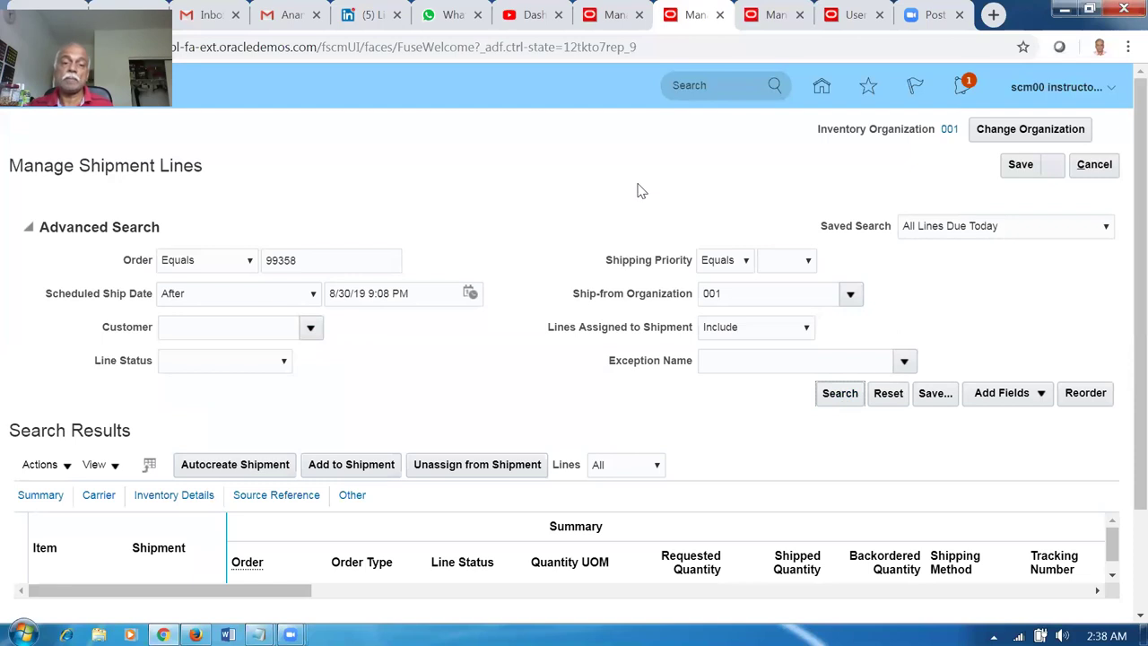
pyautogui.click(833, 401)
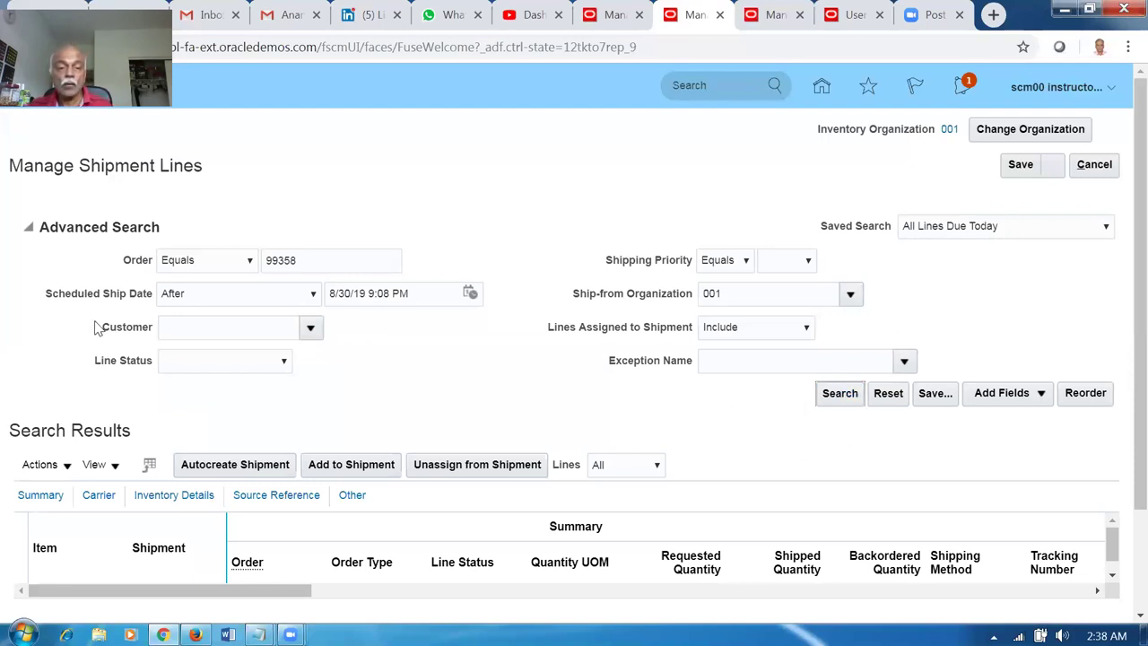
pyautogui.click(186, 306)
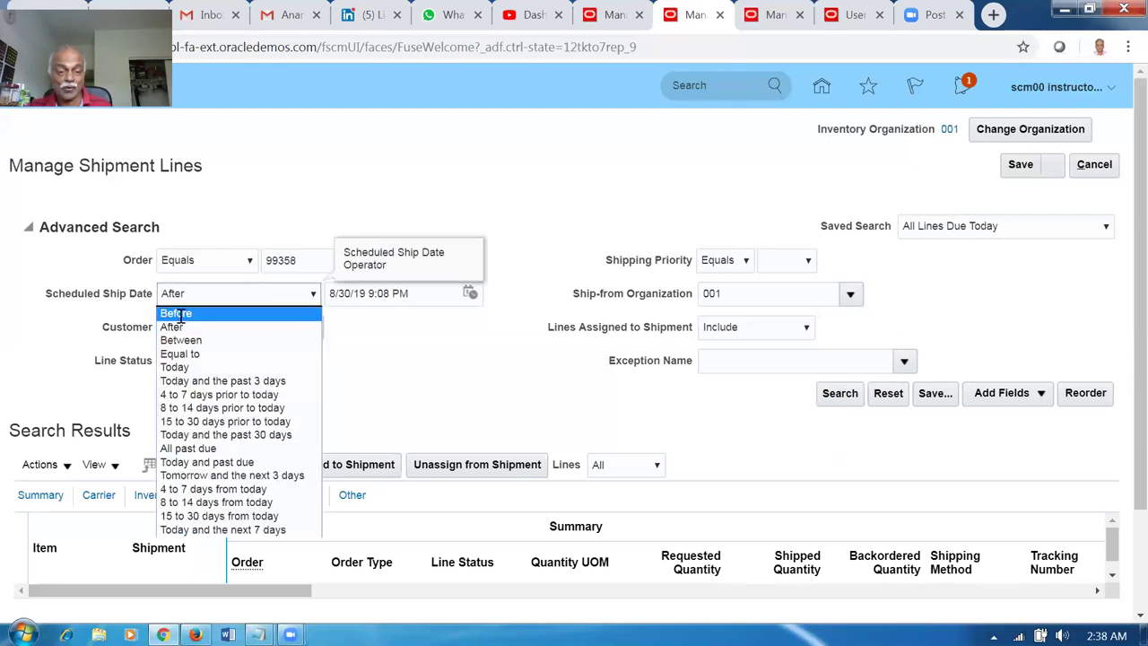
pyautogui.click(180, 314)
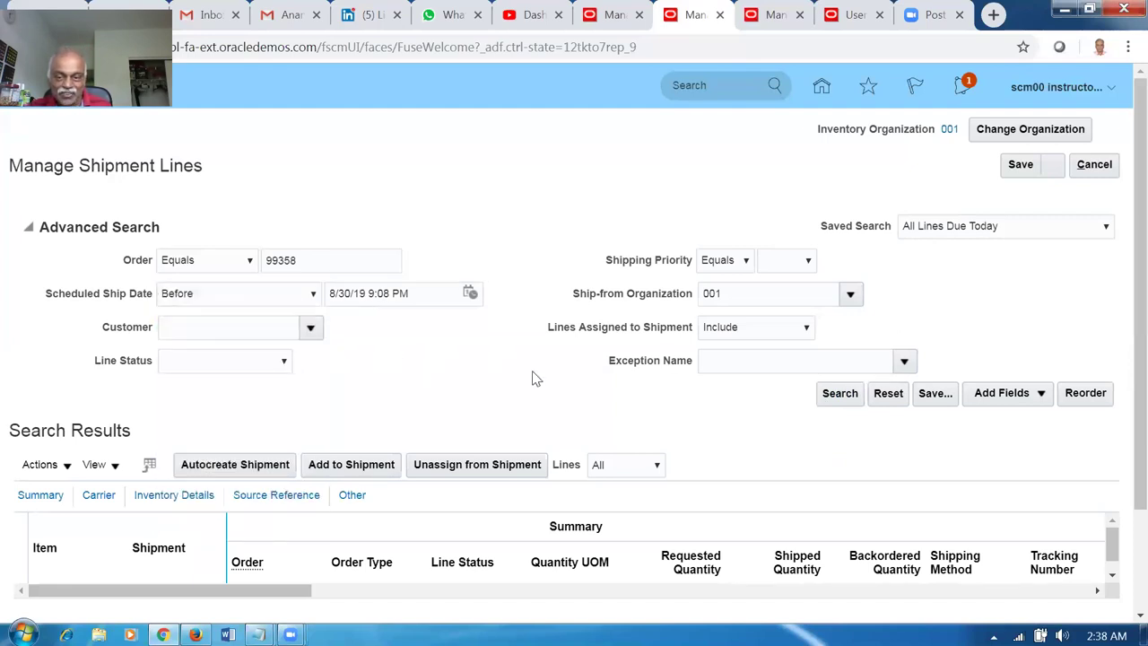
pyautogui.click(836, 395)
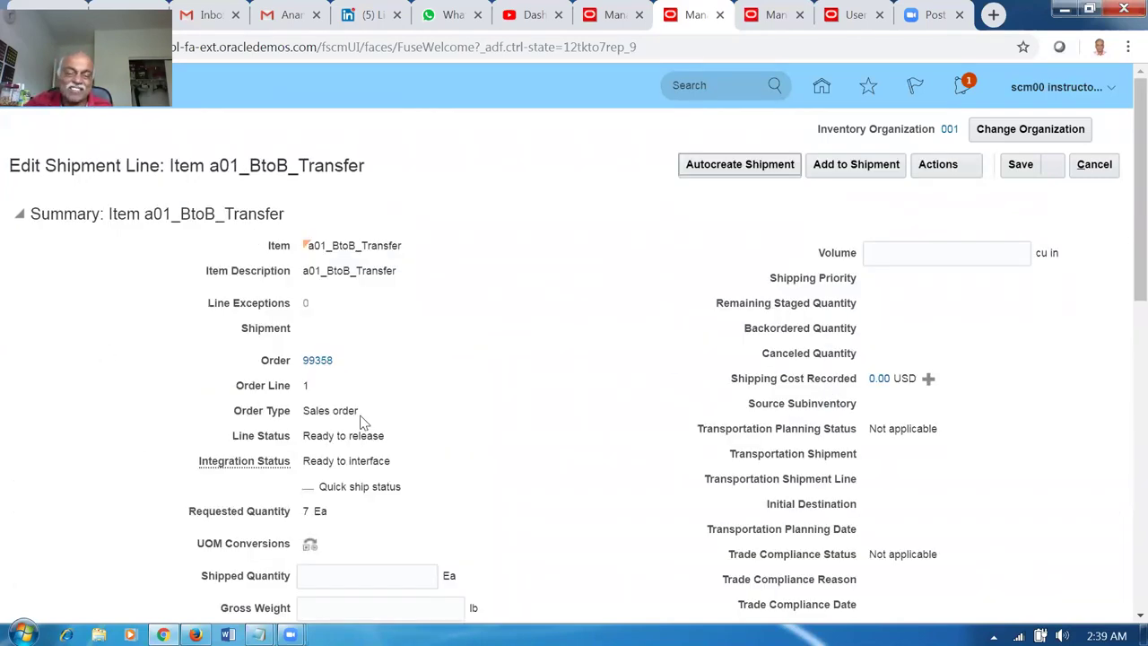
# Pick release order 99358's a01_BtoB_Transfer shipment line, confirm, then save and close.
pyautogui.click(953, 170)
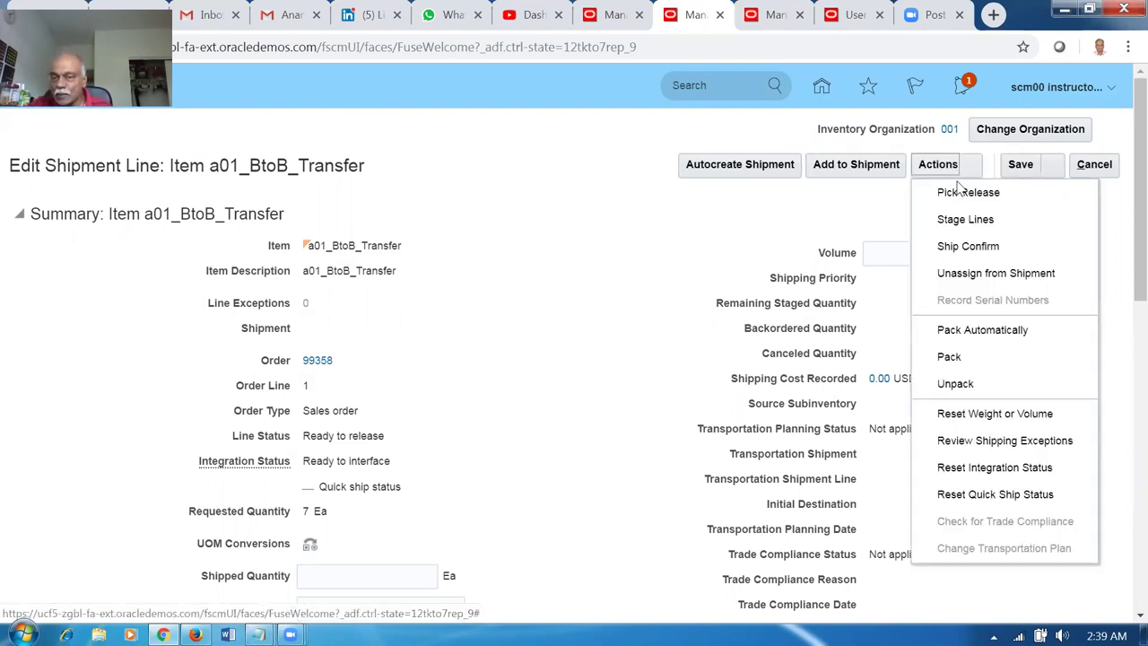
pyautogui.click(967, 192)
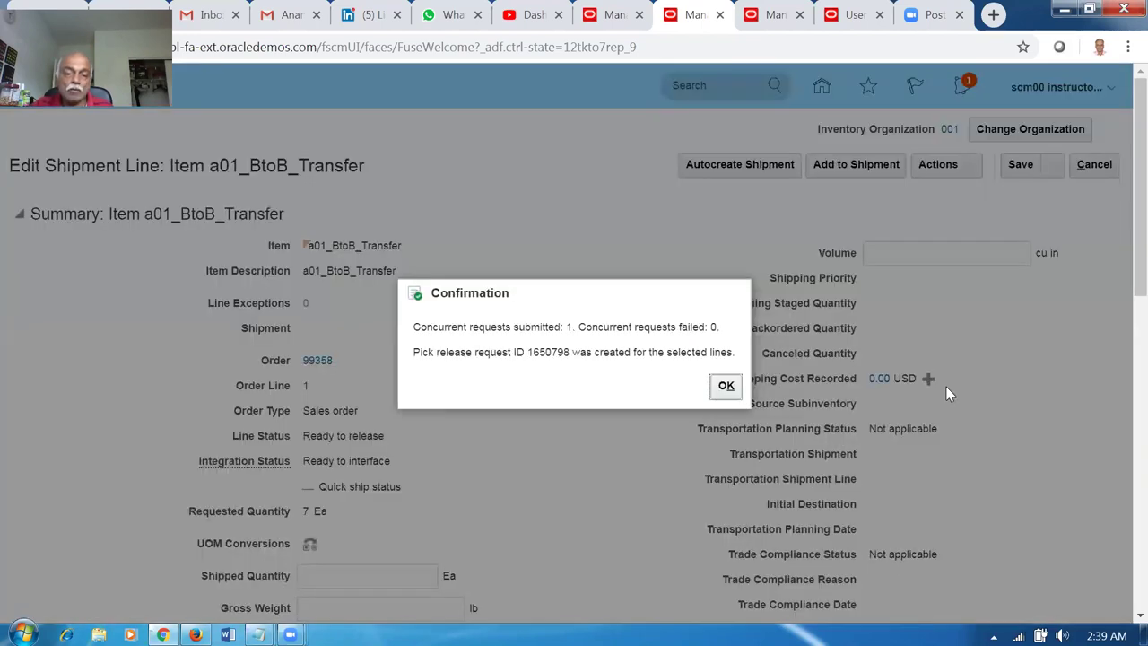
pyautogui.click(723, 395)
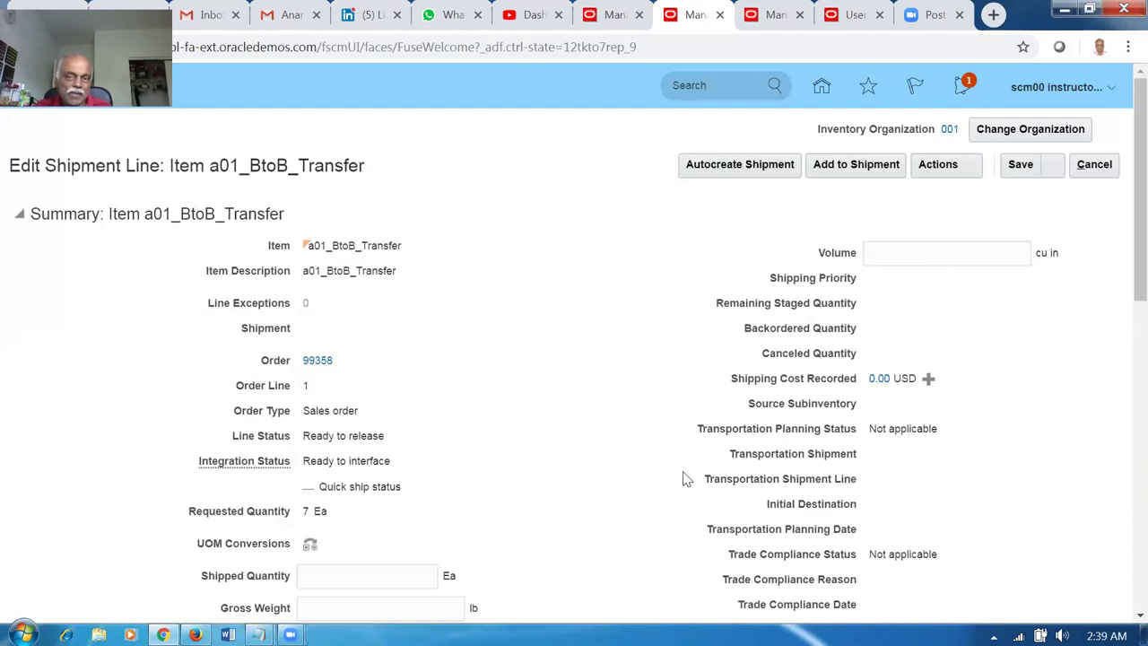
pyautogui.click(1051, 165)
pyautogui.click(1053, 193)
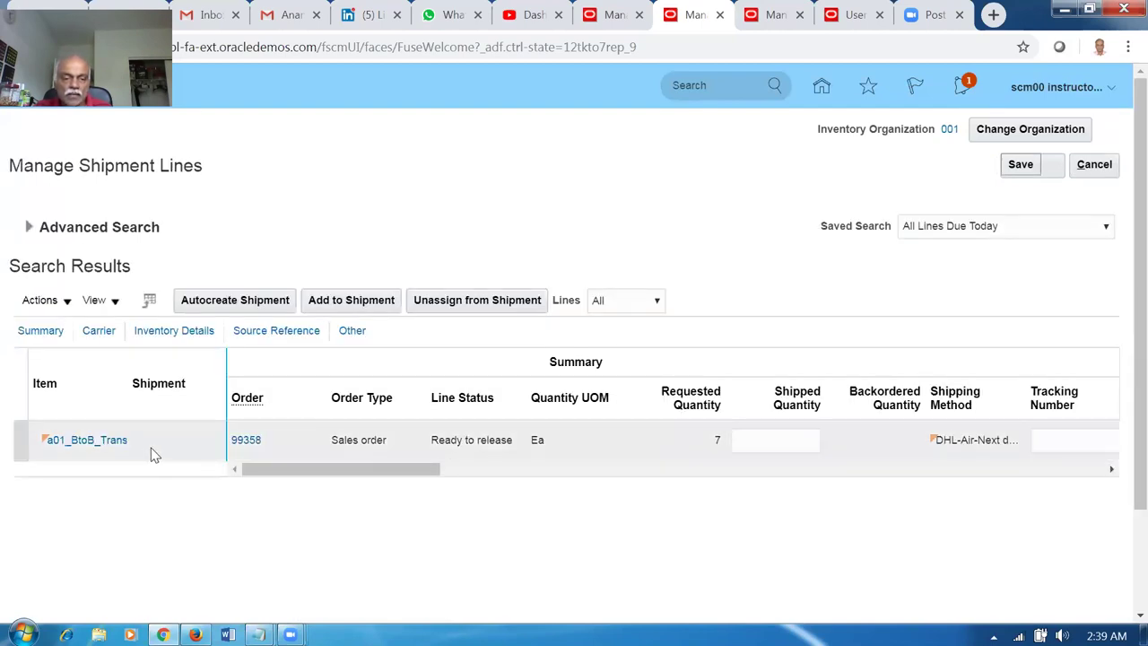
# Rerun the shipment line search to refresh the line status and open shipment 46197.
pyautogui.click(28, 227)
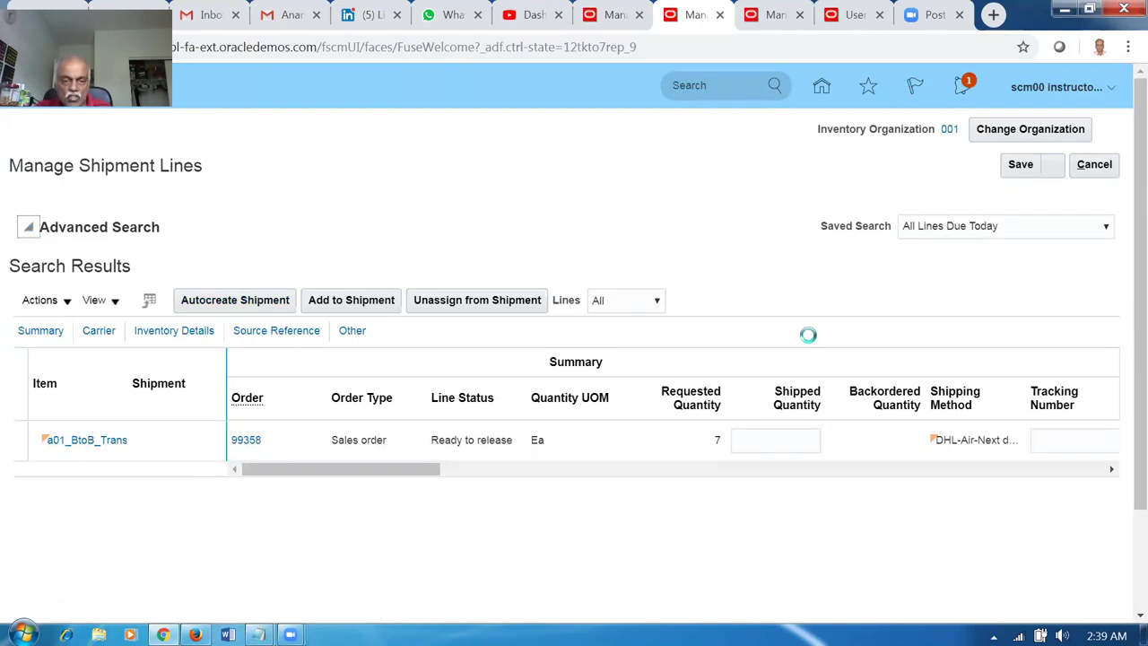
pyautogui.click(842, 398)
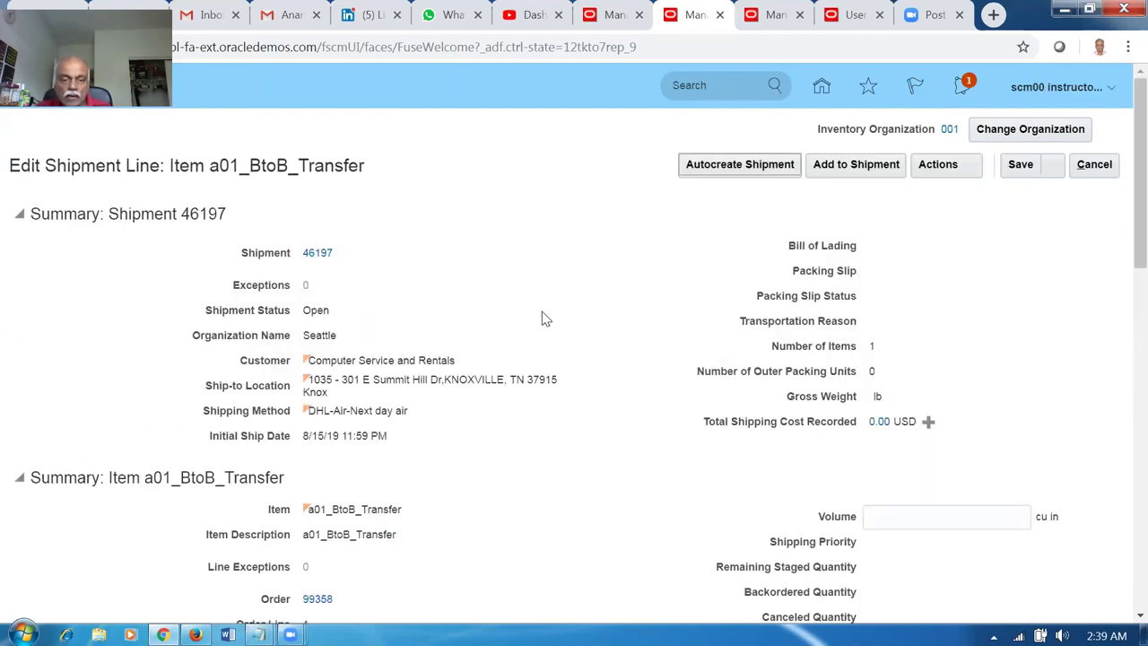
pyautogui.scroll(-1, 436, 460)
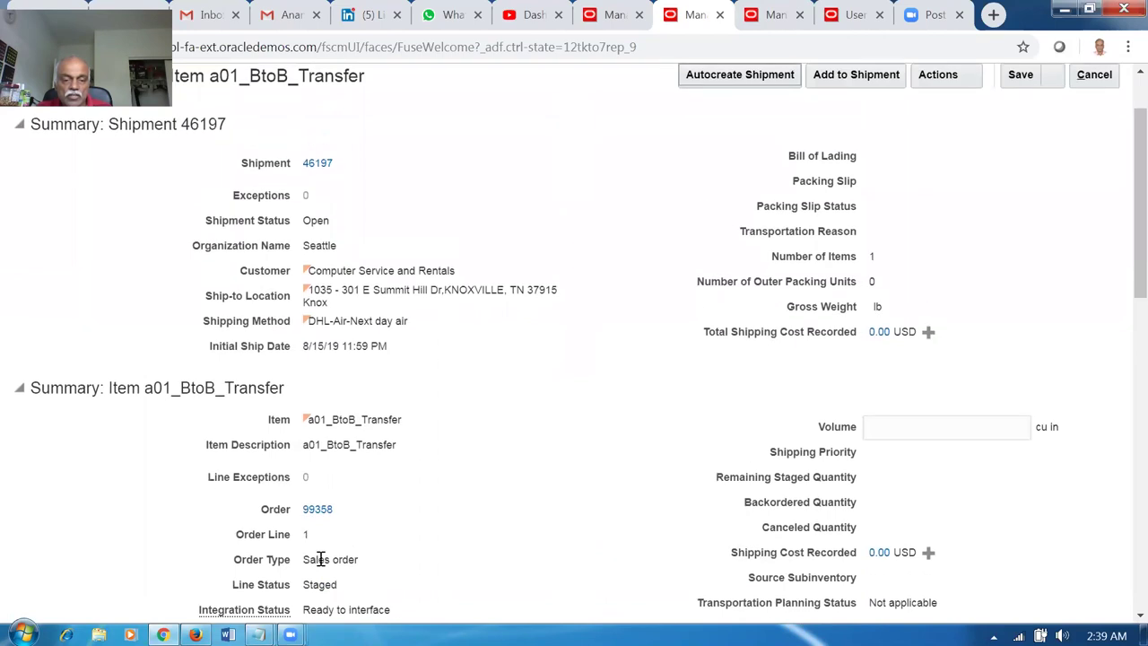
pyautogui.click(317, 164)
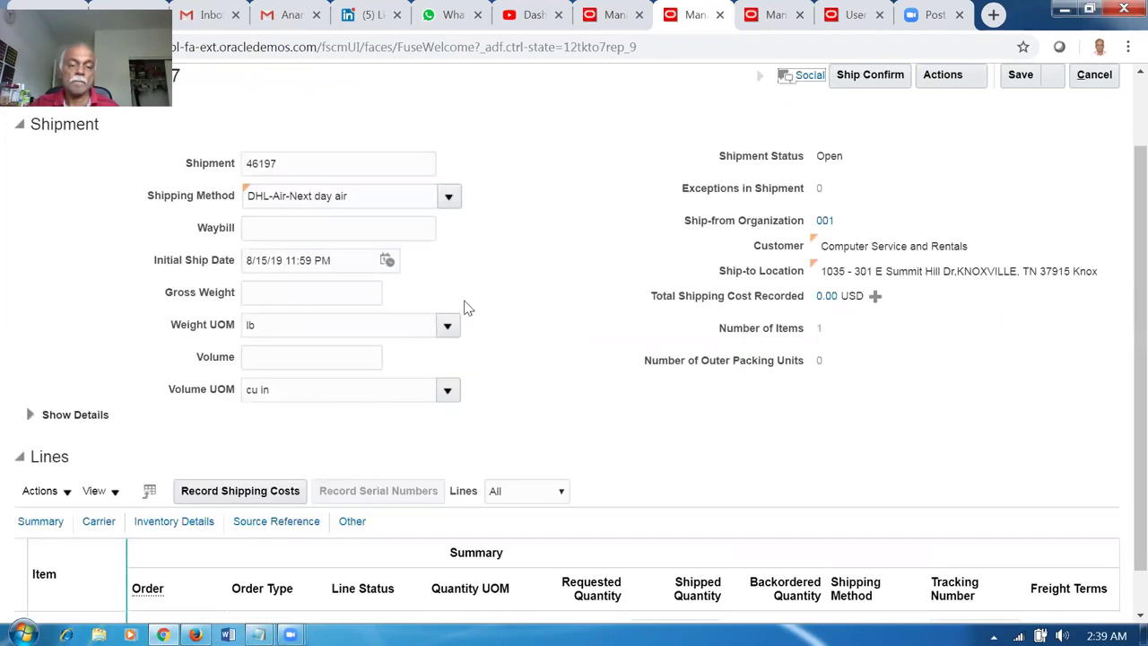
# Ship-confirm shipment 46197, accepting the missing weight and volume warning.
pyautogui.scroll(-1, 464, 308)
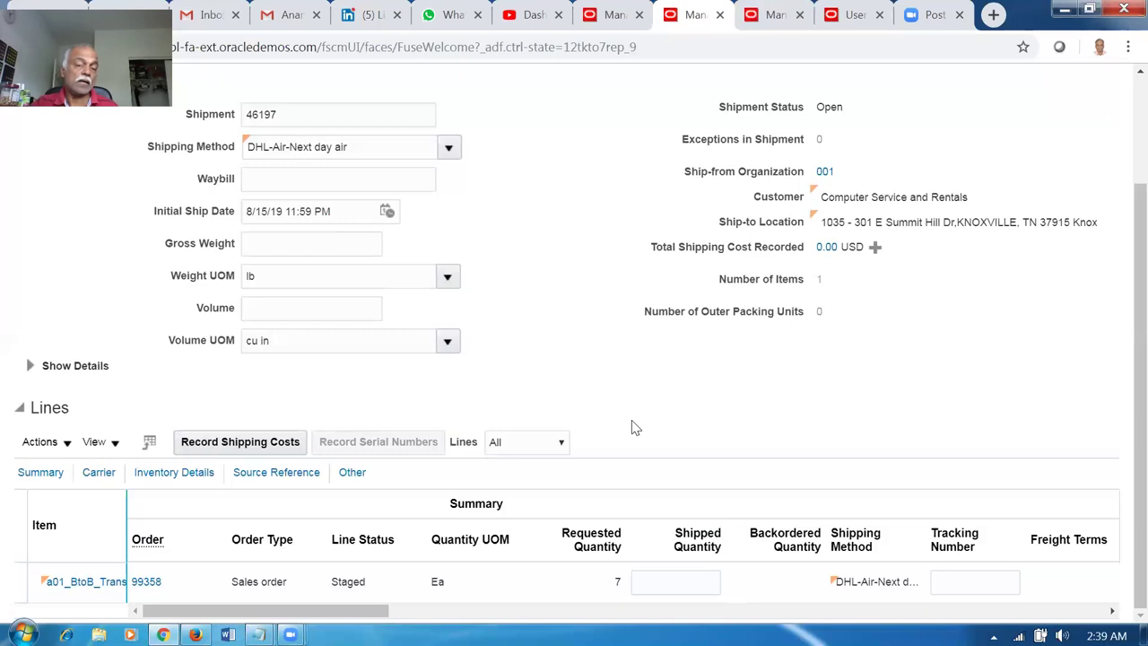
pyautogui.scroll(3, 632, 424)
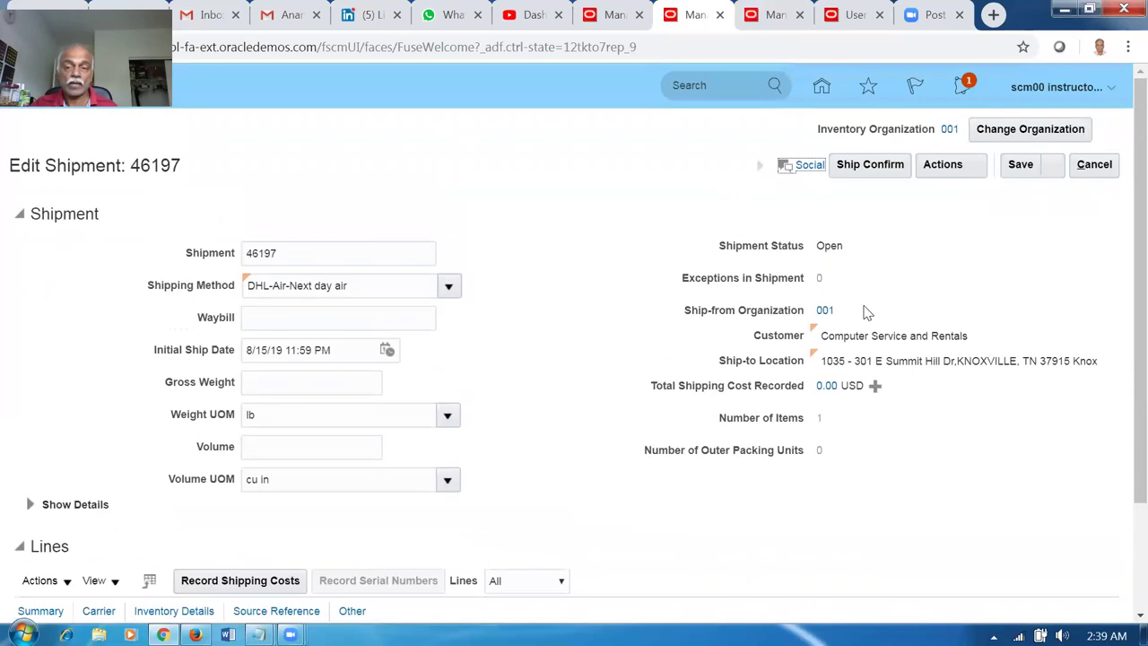
pyautogui.click(870, 164)
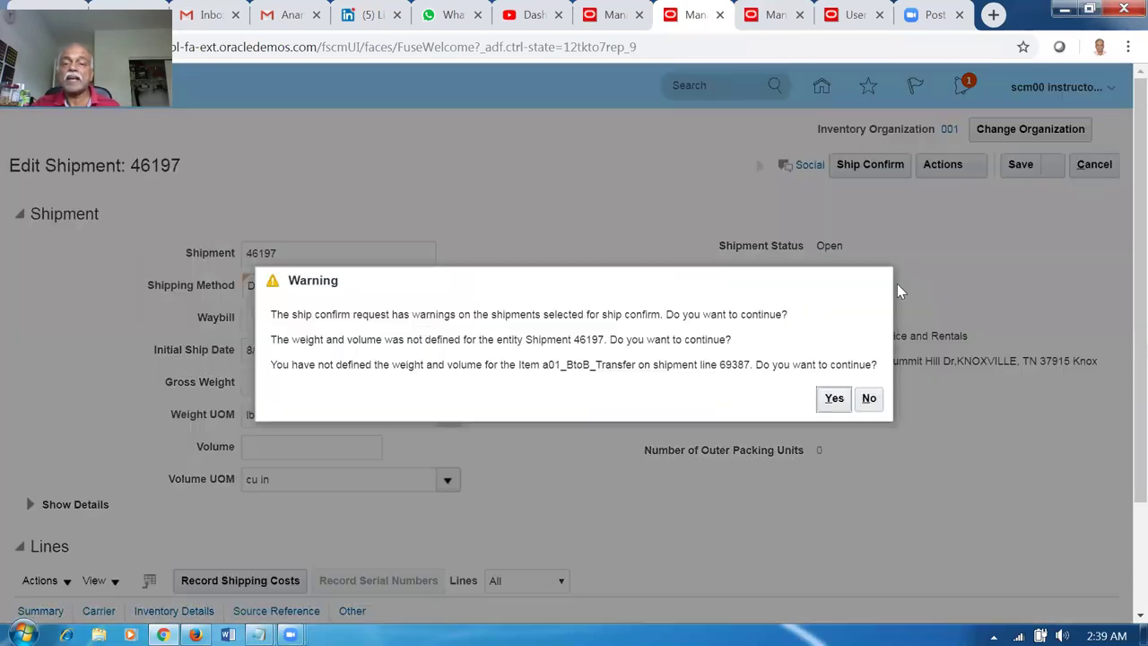
pyautogui.click(834, 404)
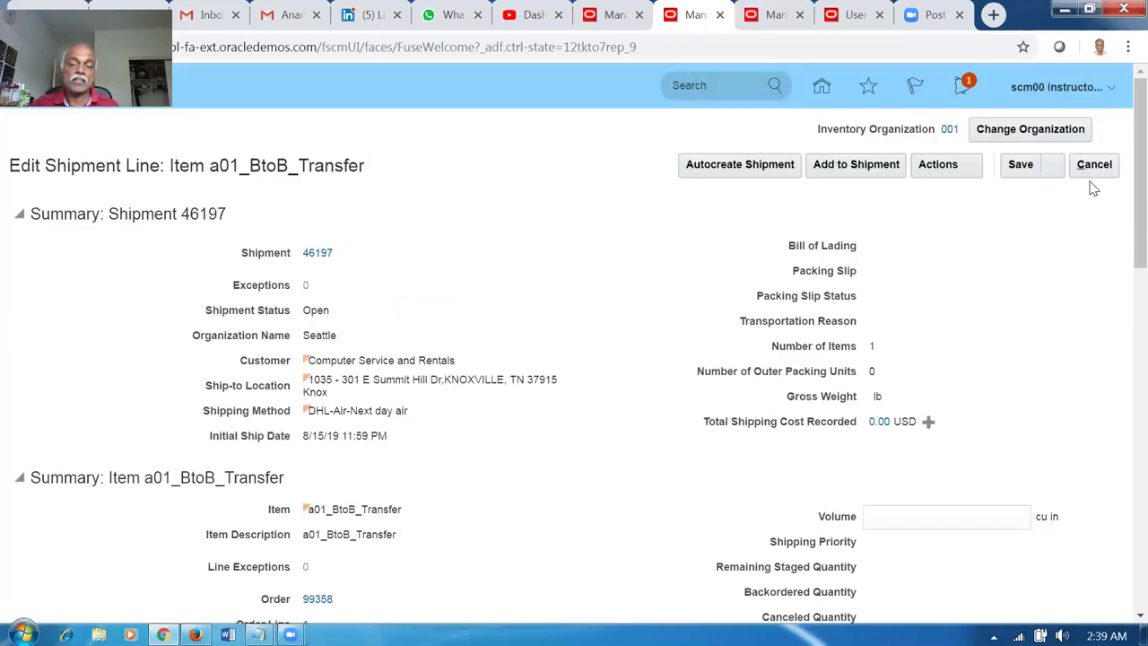
pyautogui.click(856, 15)
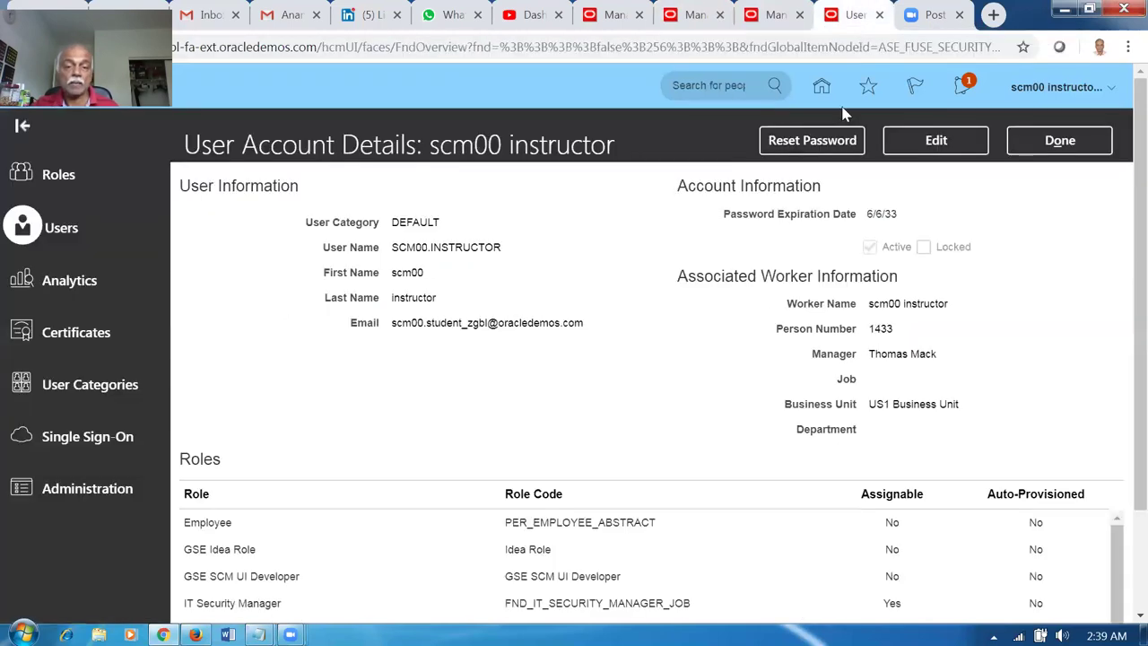
# Refresh order 99358's orchestration process to show Shipped and view its fulfillment lines.
pyautogui.click(614, 22)
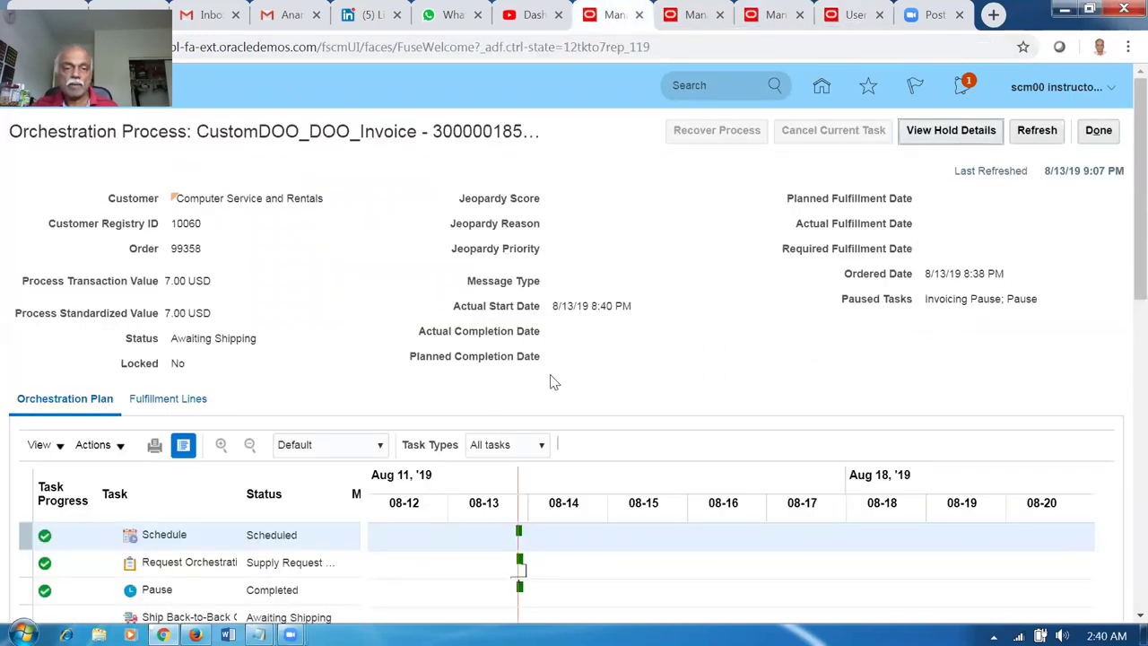
pyautogui.click(1032, 132)
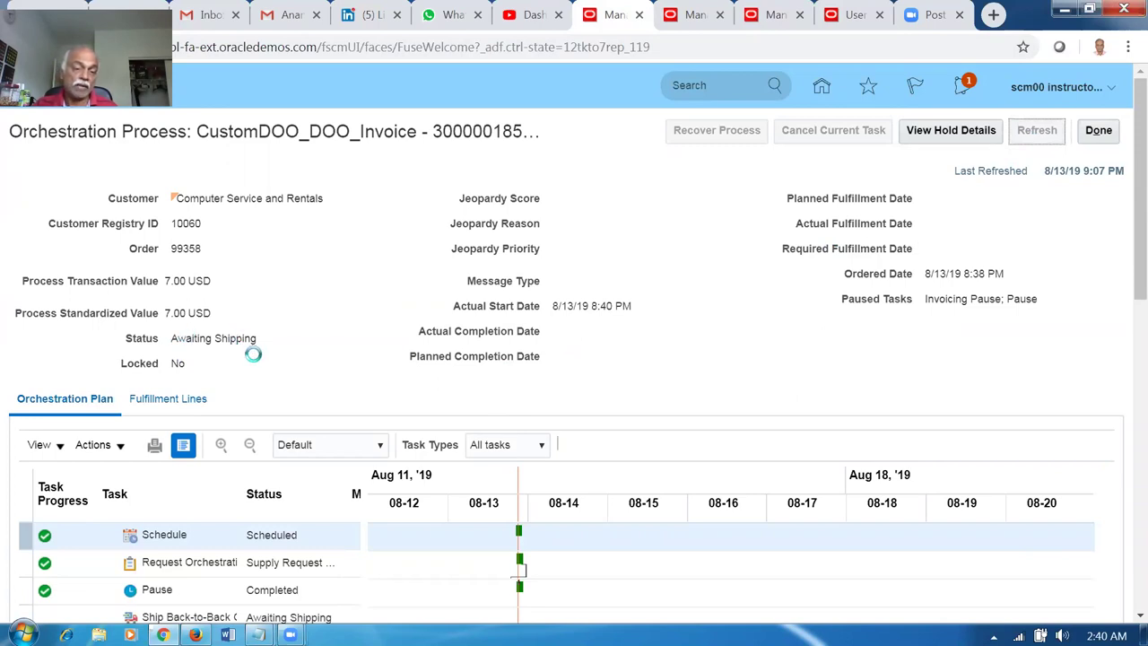
pyautogui.scroll(-2, 249, 361)
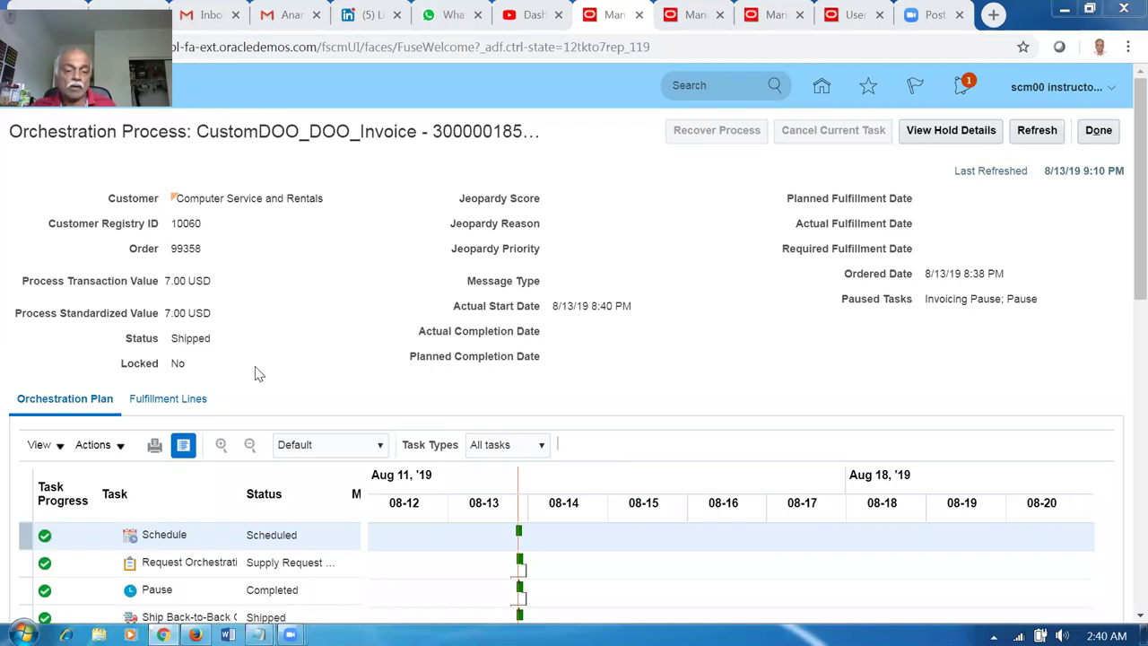
pyautogui.click(187, 398)
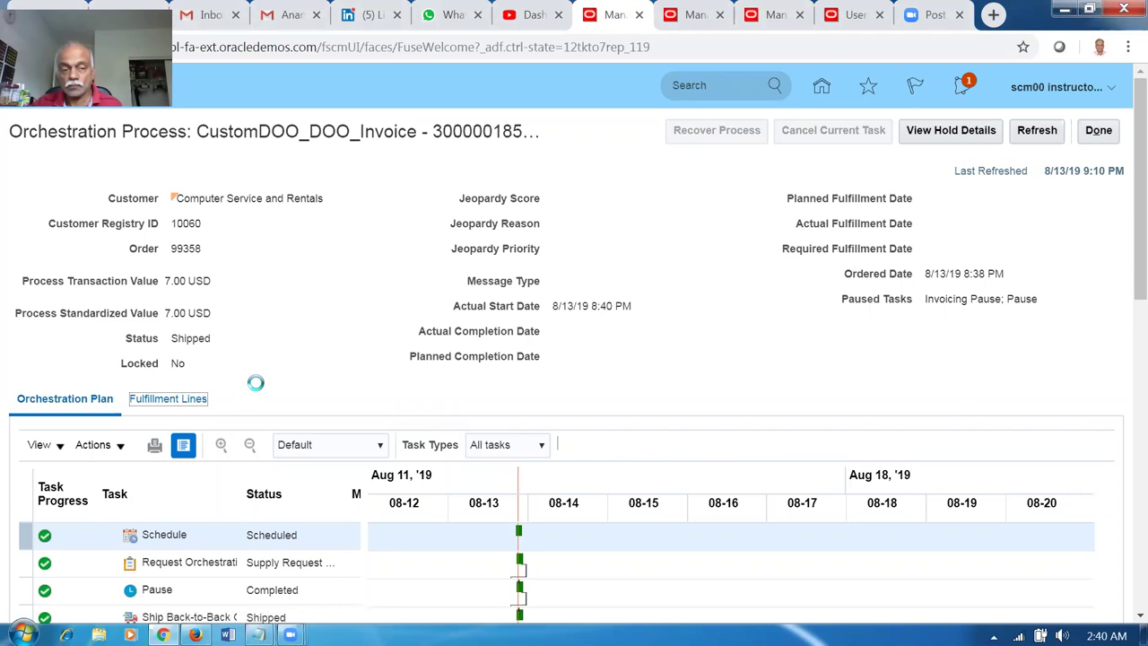
# Confirm the fulfillment line's supply status is 'Supply order closed' and open the back-to-back supply order.
pyautogui.scroll(-4, 255, 390)
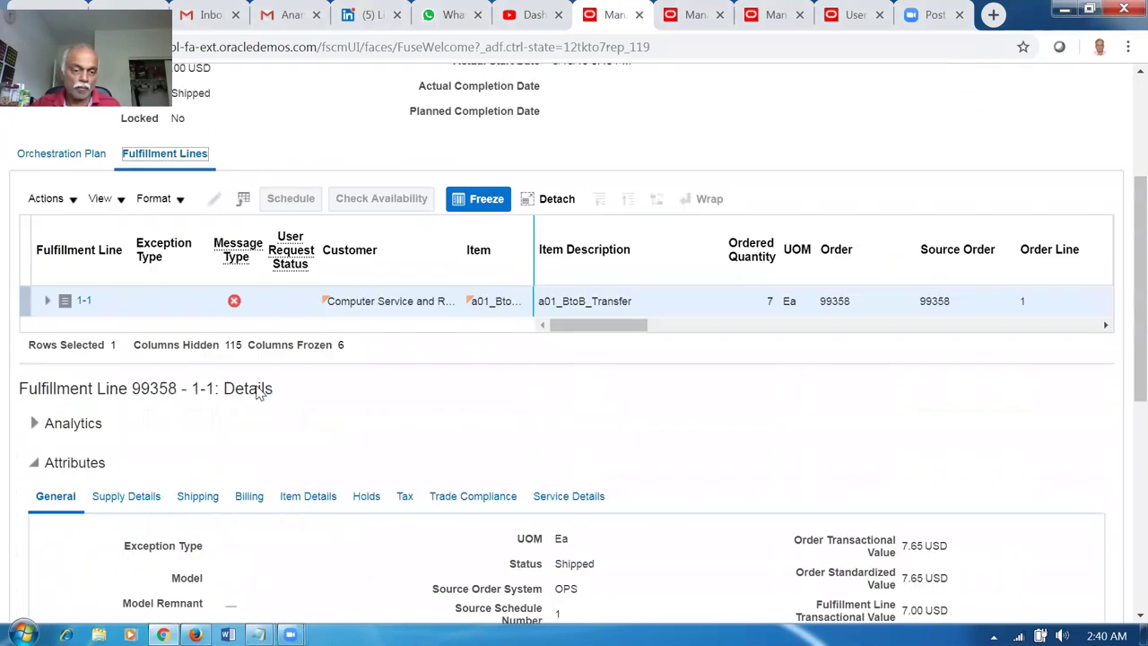
pyautogui.click(135, 386)
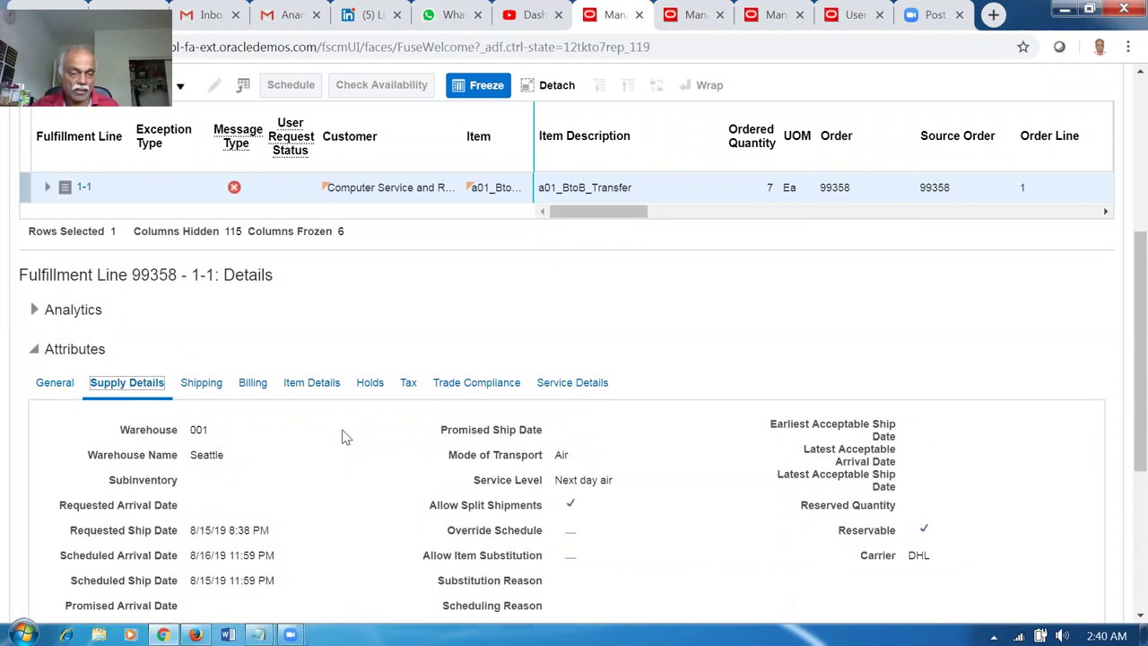
pyautogui.scroll(-3, 346, 438)
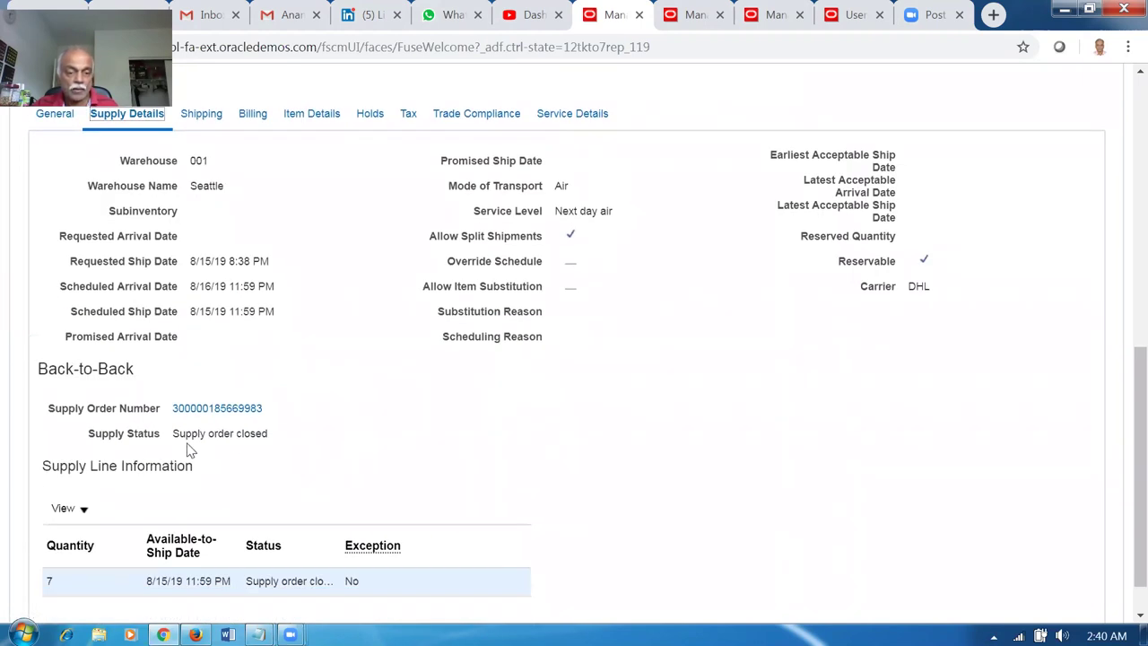
pyautogui.moveTo(186, 437); pyautogui.dragTo(255, 438)
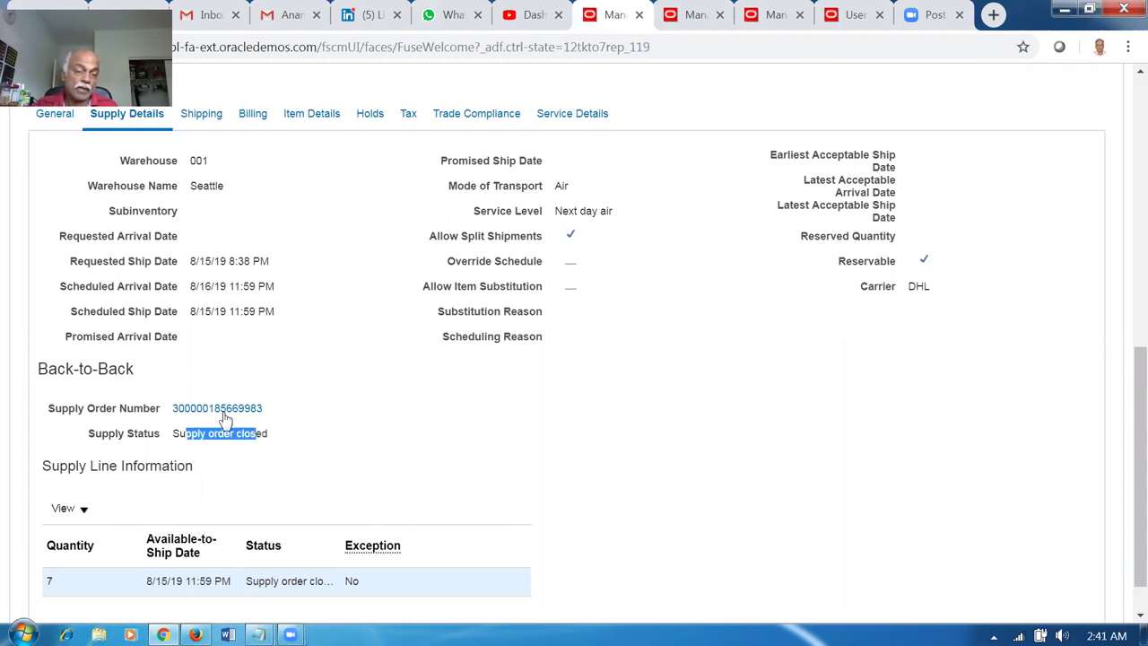
pyautogui.click(225, 413)
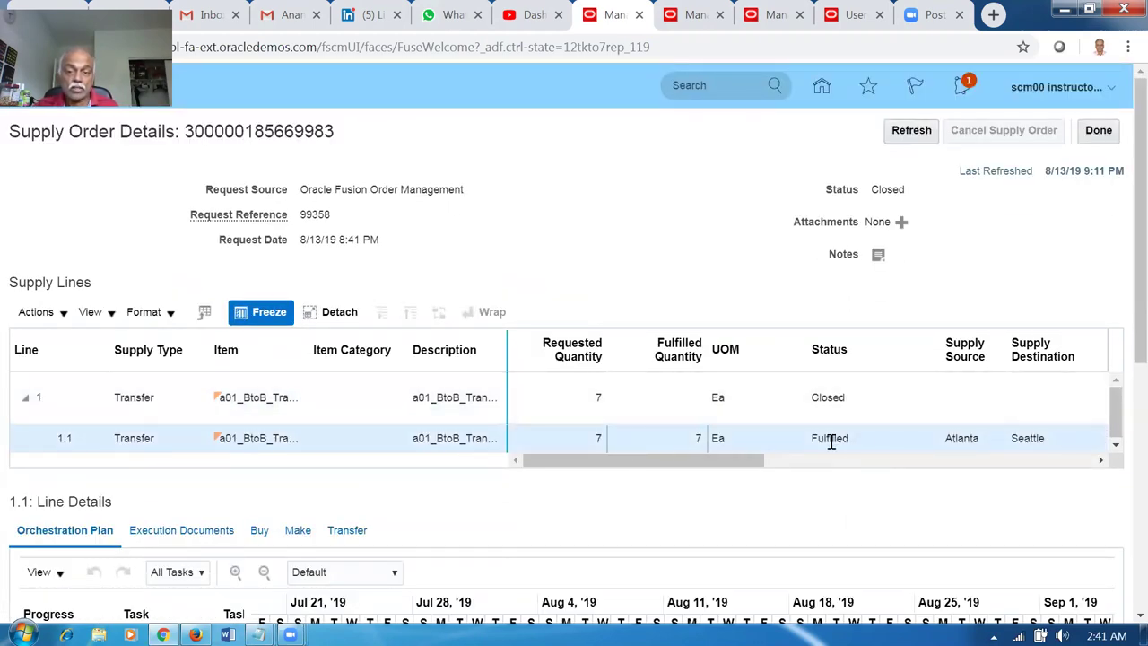
pyautogui.click(913, 132)
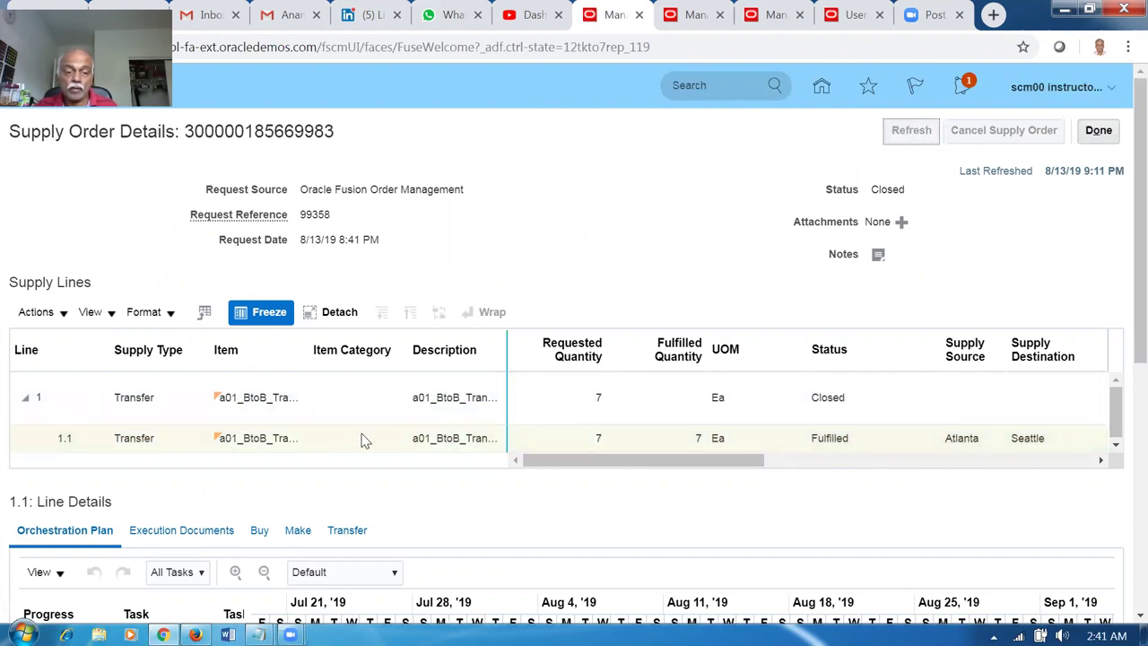
# Review supply line 1.1's execution documents and completed orchestration tasks, then close the supply order.
pyautogui.scroll(-3, 238, 495)
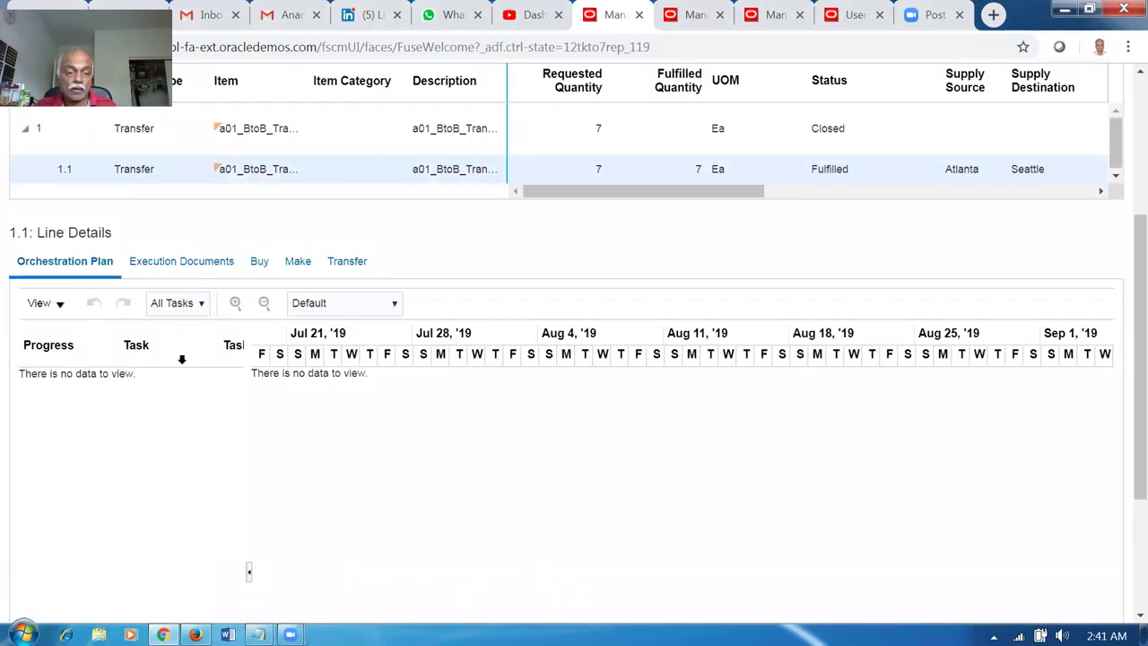
pyautogui.click(198, 265)
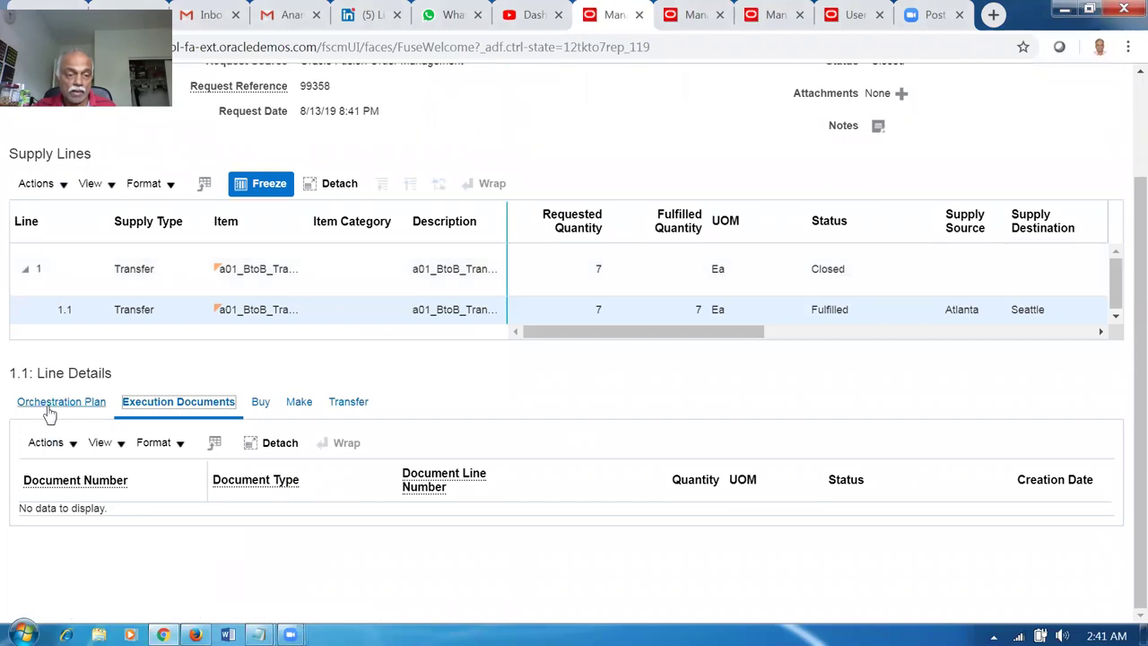
pyautogui.click(61, 408)
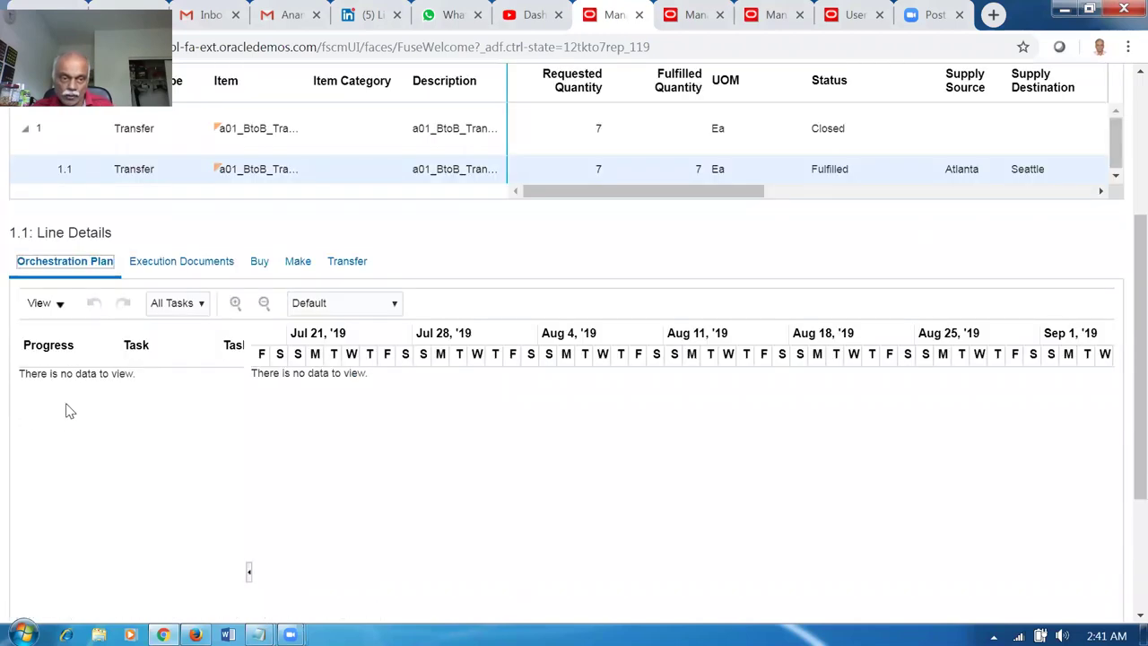
pyautogui.click(384, 132)
pyautogui.click(385, 169)
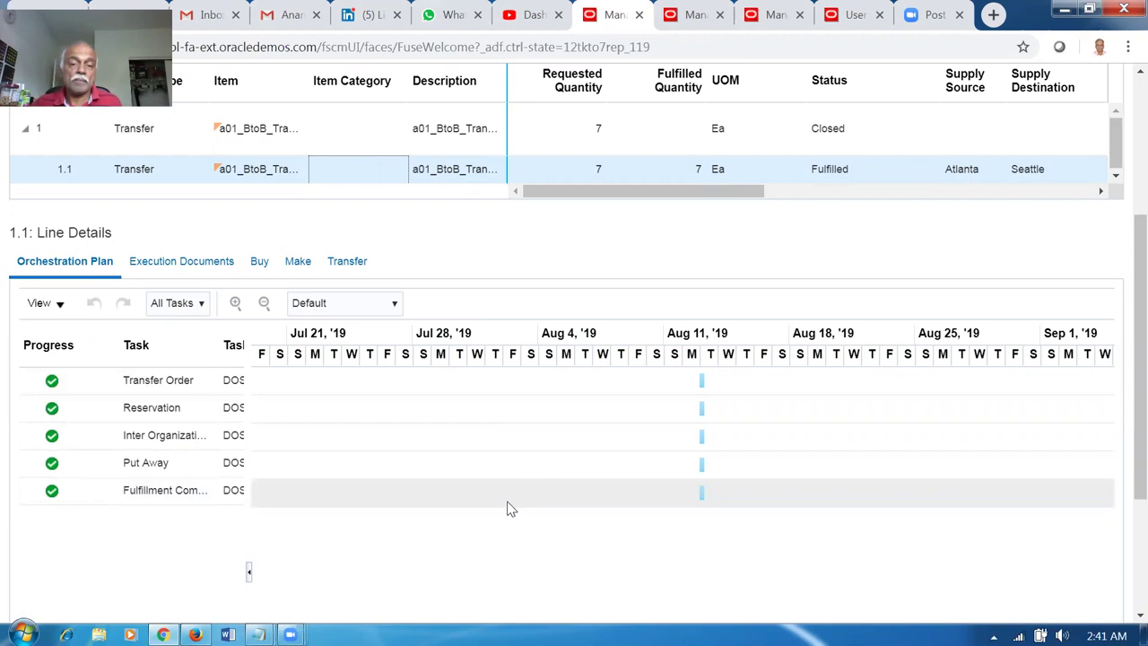
pyautogui.scroll(2, 507, 508)
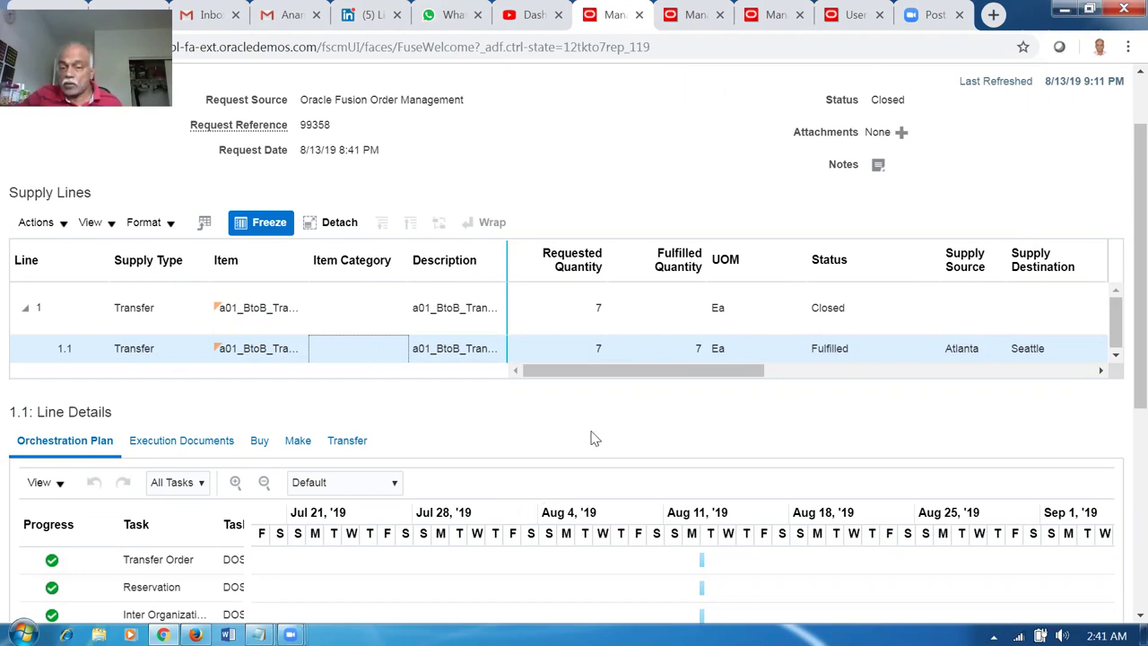
pyautogui.scroll(1, 590, 448)
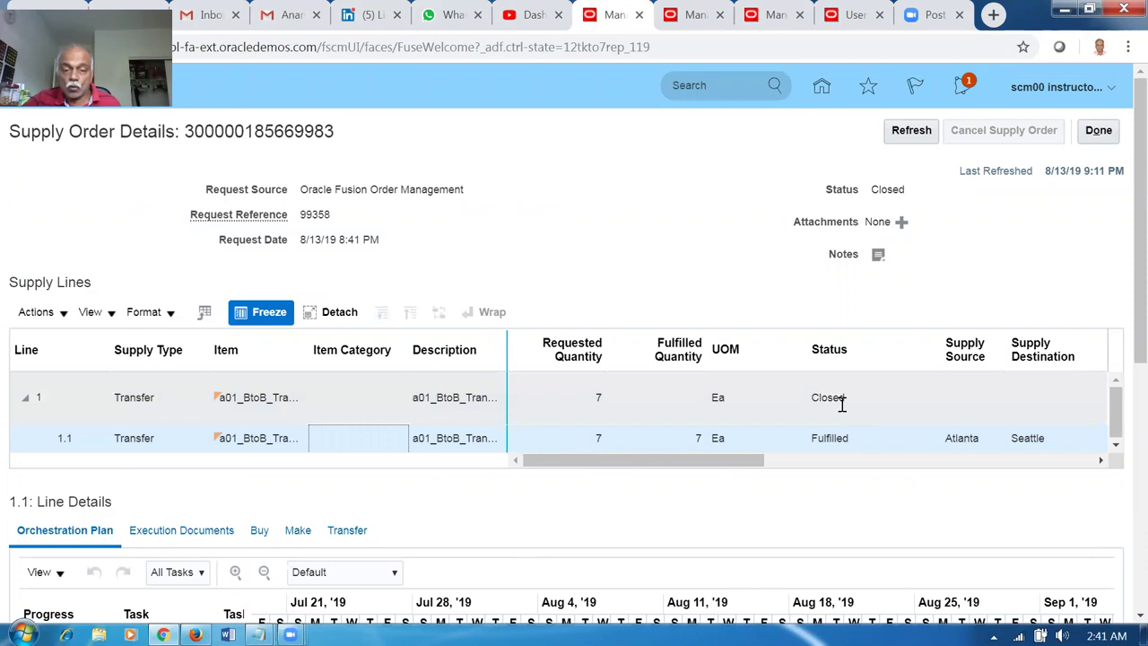
pyautogui.click(1099, 135)
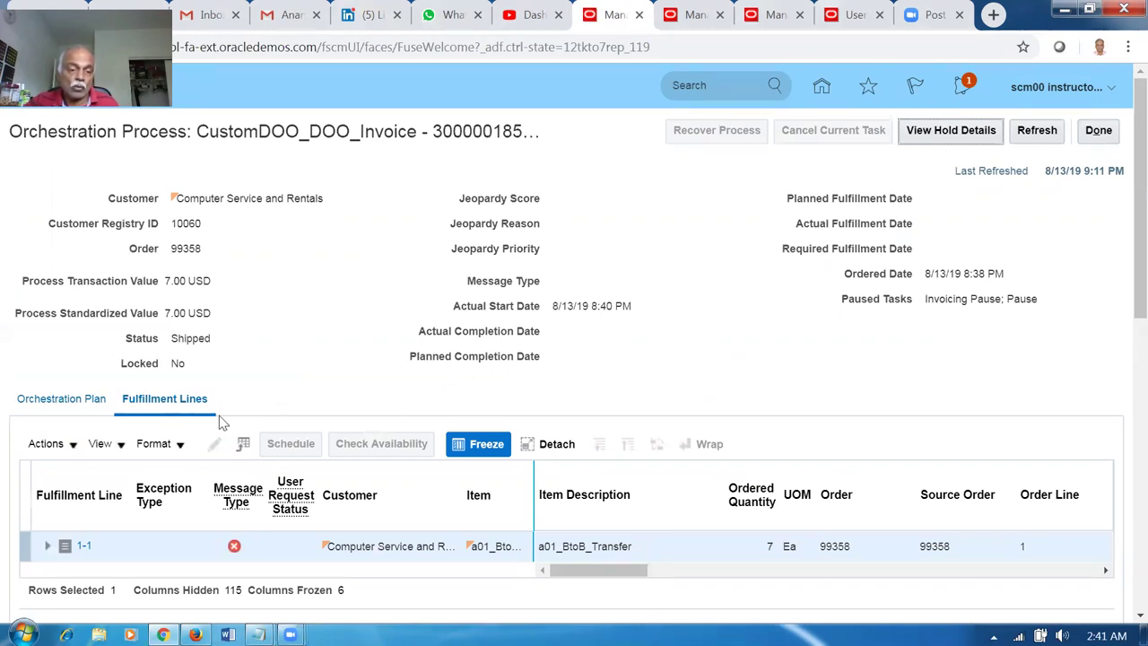
pyautogui.click(234, 546)
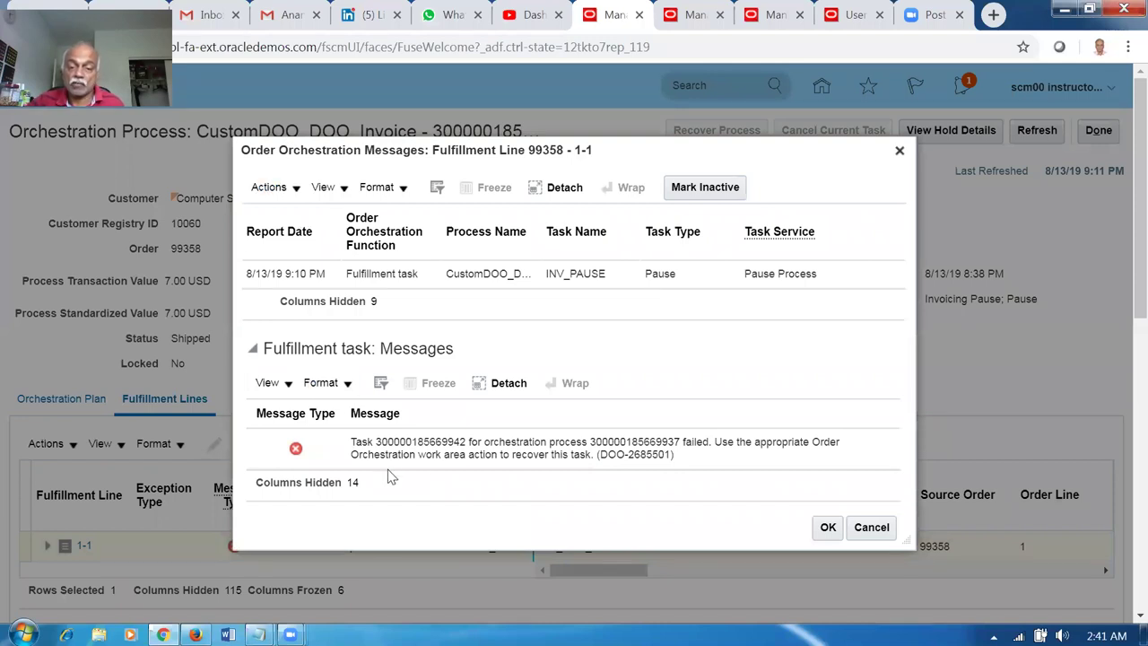
pyautogui.click(462, 460)
pyautogui.click(636, 273)
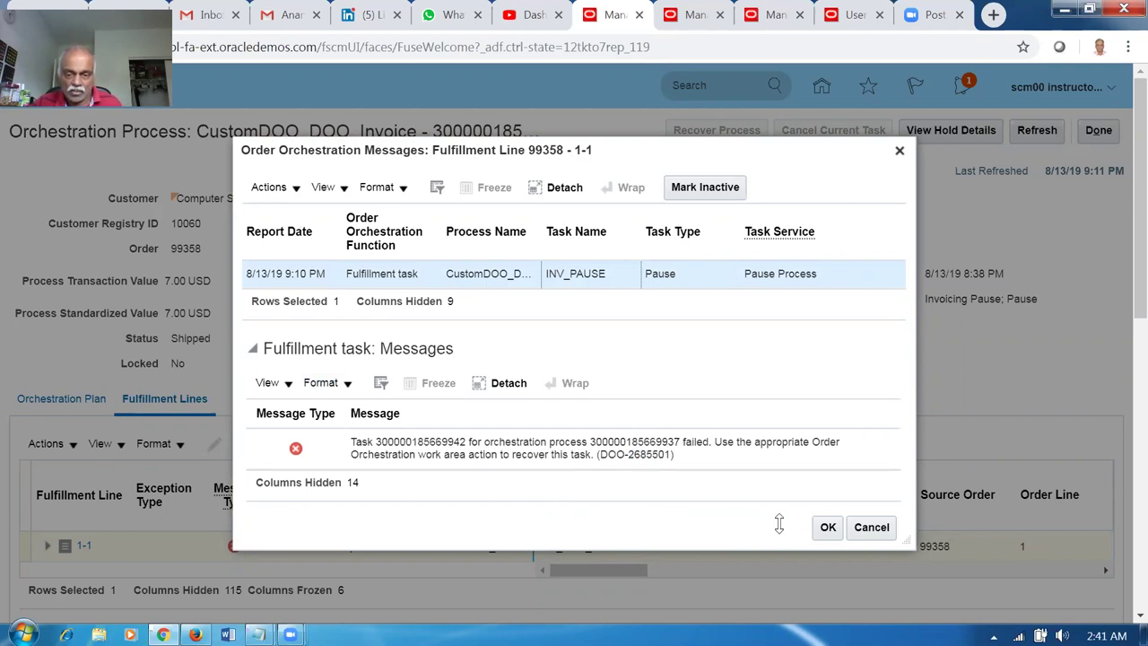
pyautogui.click(827, 534)
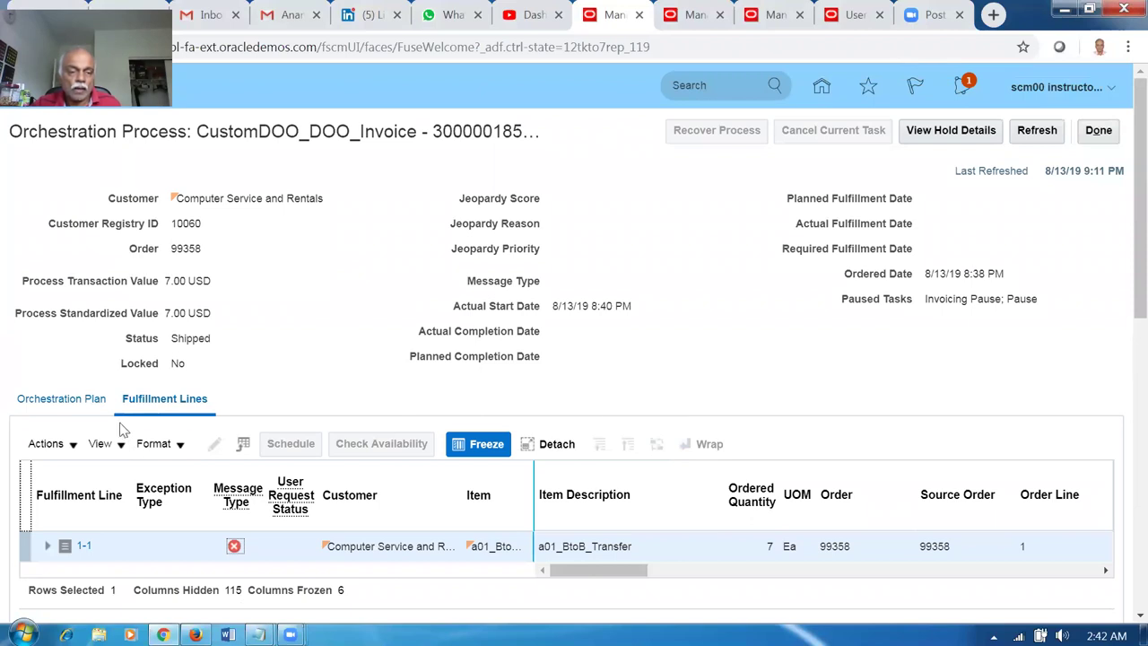
pyautogui.click(59, 400)
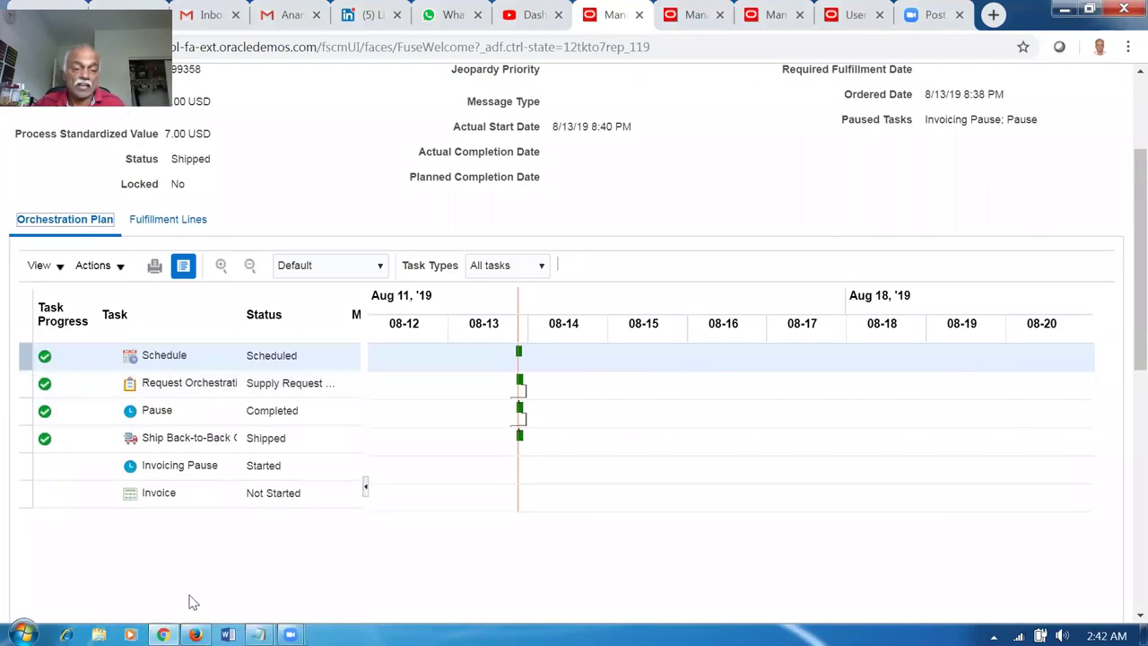
# Review the Invoicing Pause (Started) and Invoice (Not Started) tasks in the orchestration plan.
pyautogui.click(203, 469)
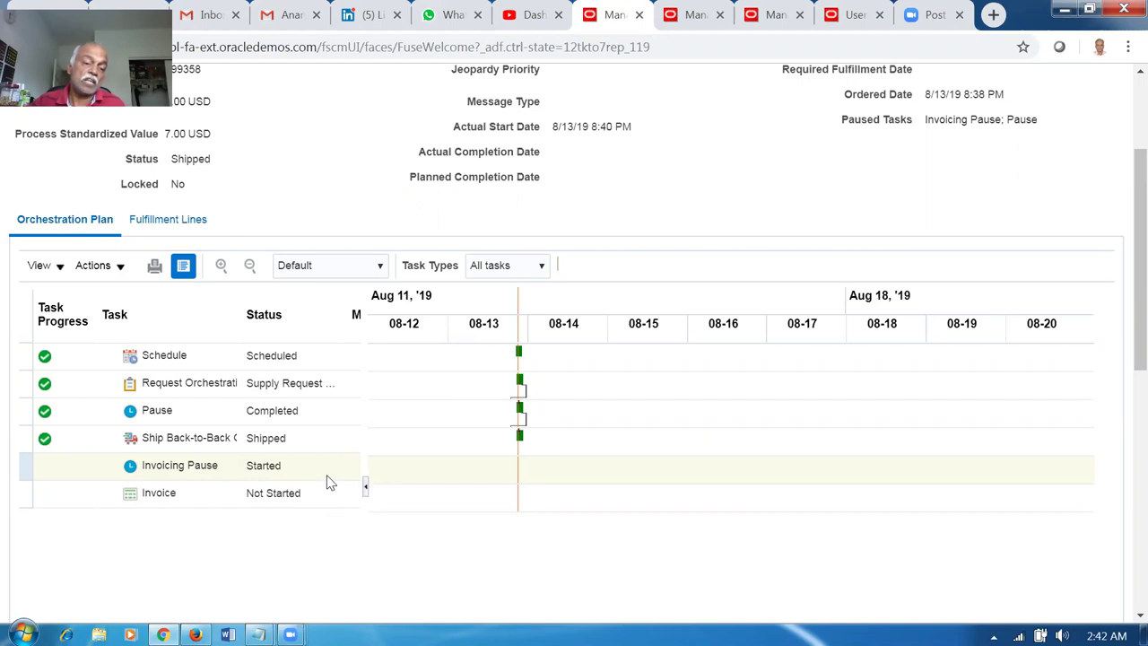
pyautogui.click(207, 495)
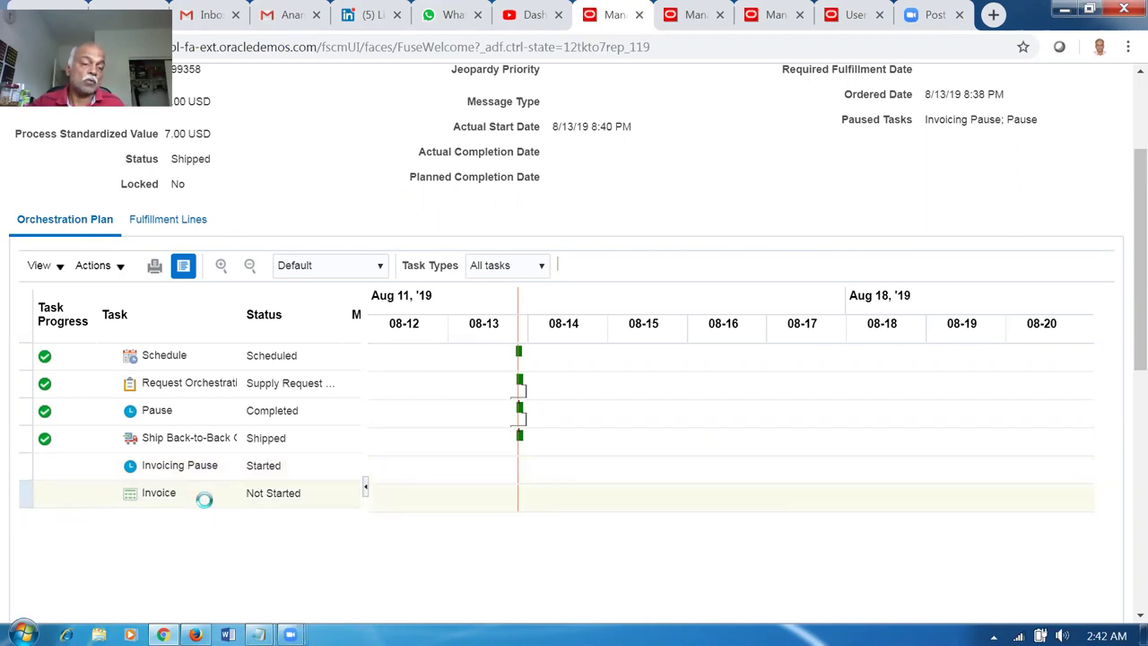
pyautogui.click(297, 471)
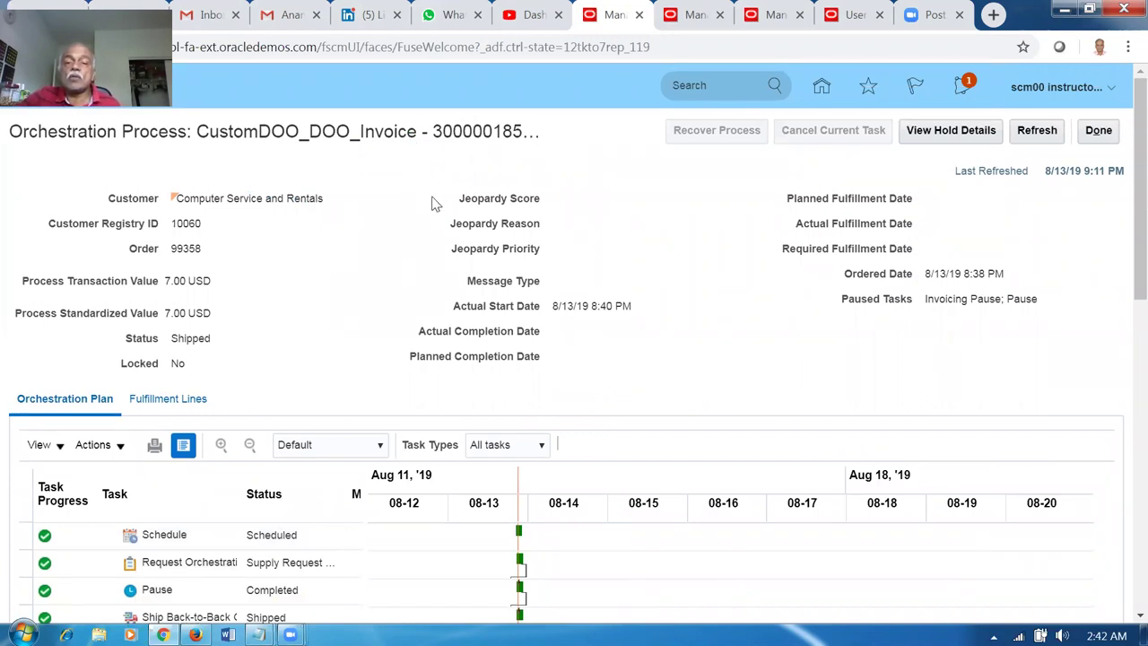
pyautogui.click(1099, 132)
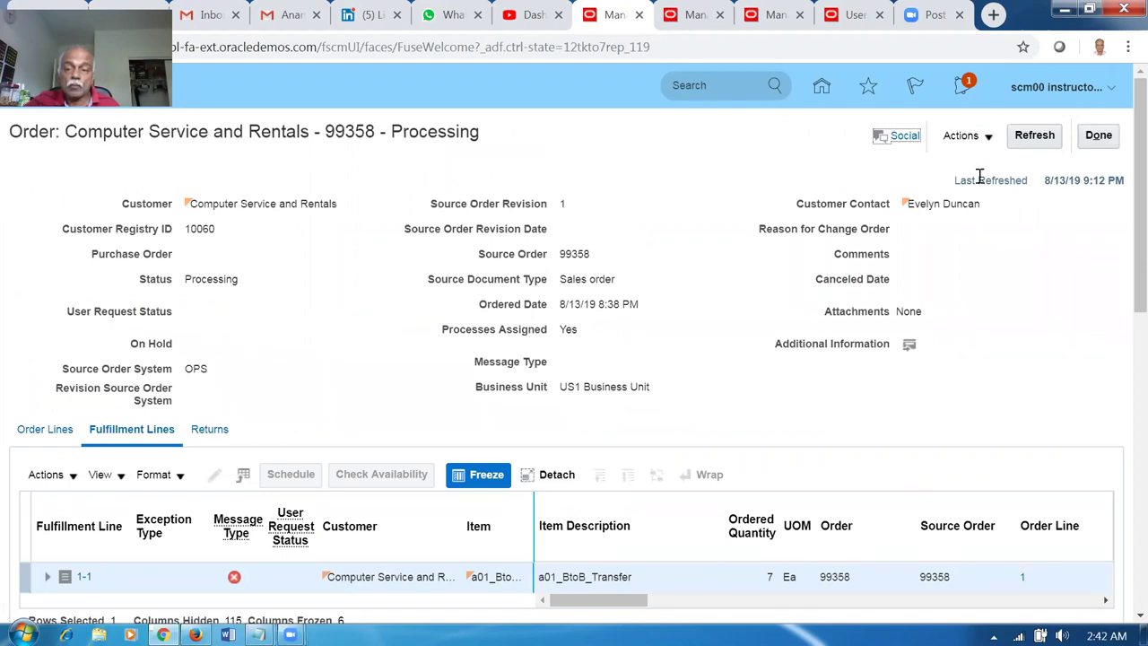
# Return to sales order 99358 and verify line 1 a01_BtoB_Transfer shows Shipped for 7 units.
pyautogui.click(1100, 136)
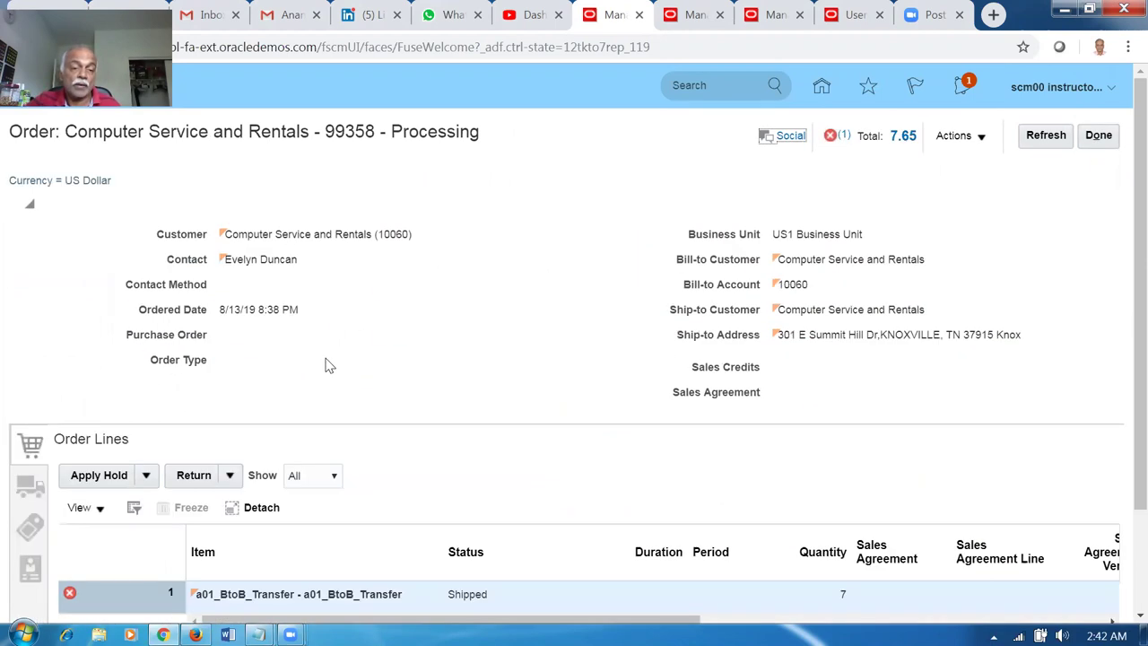
pyautogui.scroll(-1, 330, 361)
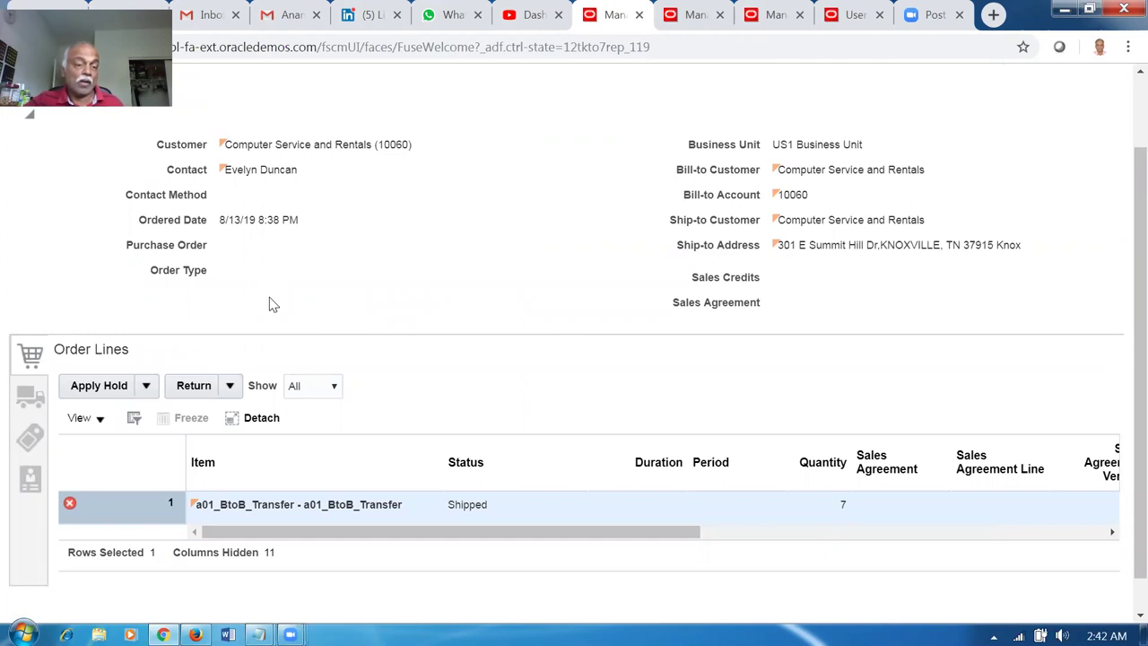
pyautogui.scroll(1, 597, 305)
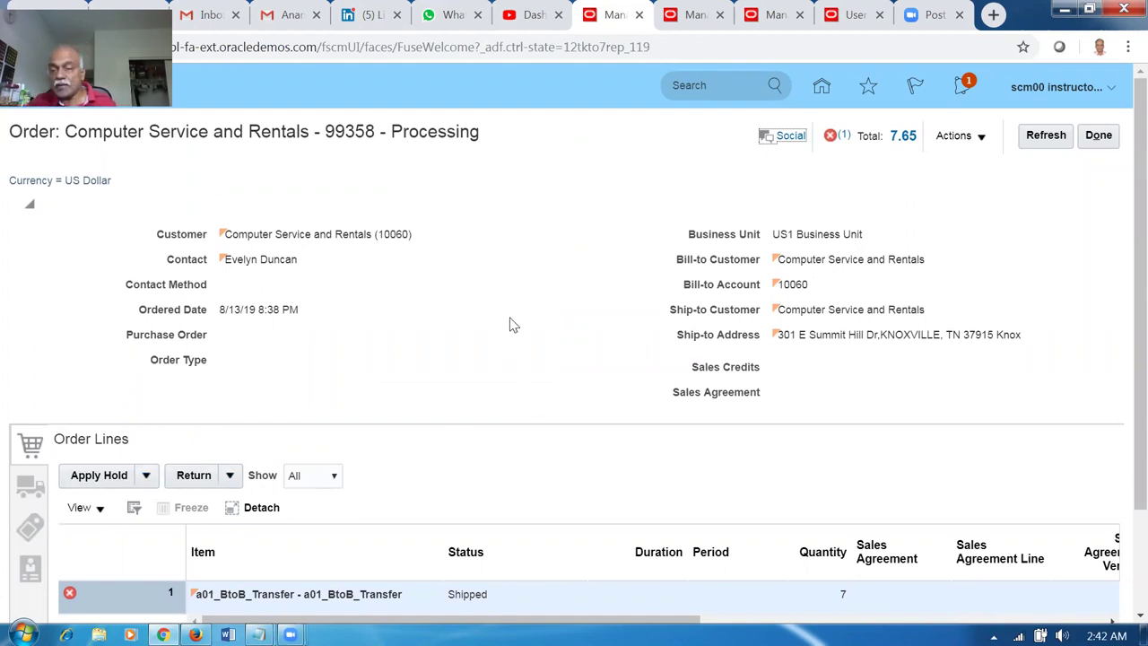
pyautogui.scroll(-3, 506, 341)
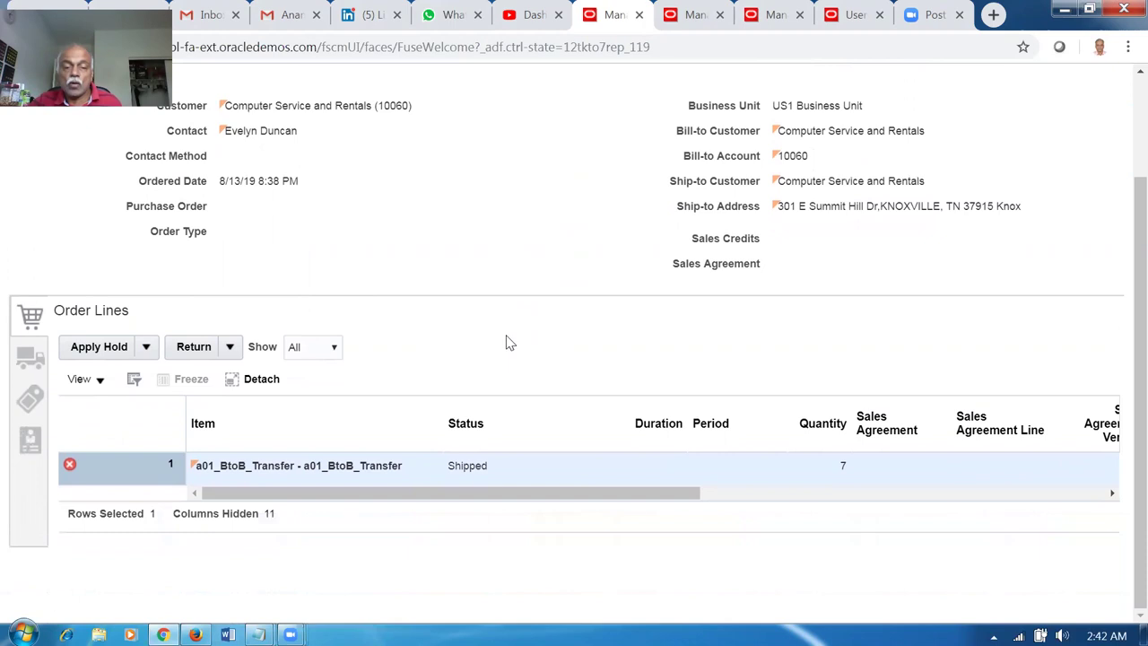